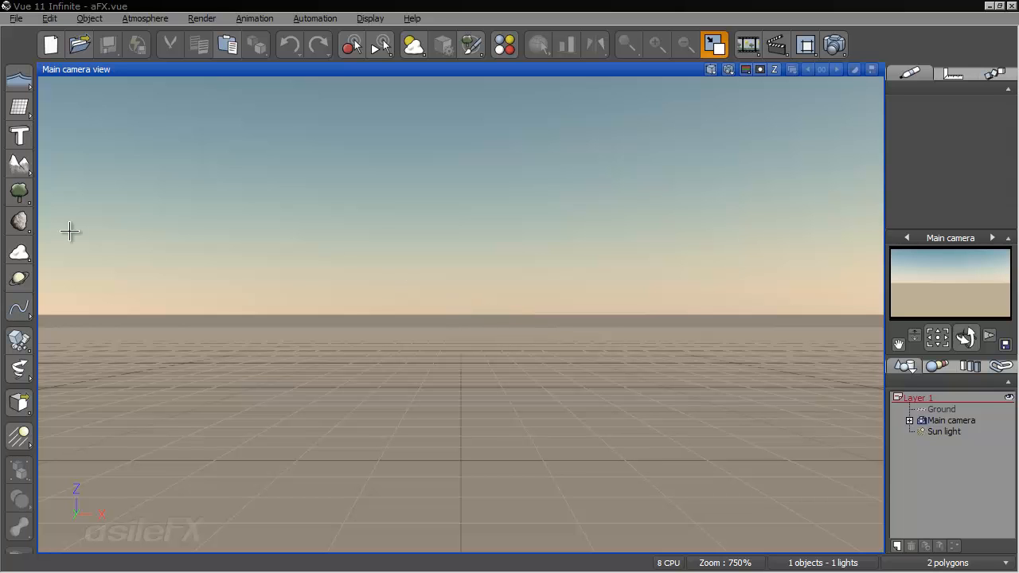
- Add a terrain to the scene and set its X size to 150 m with the proportions locked
left_click(18, 162)
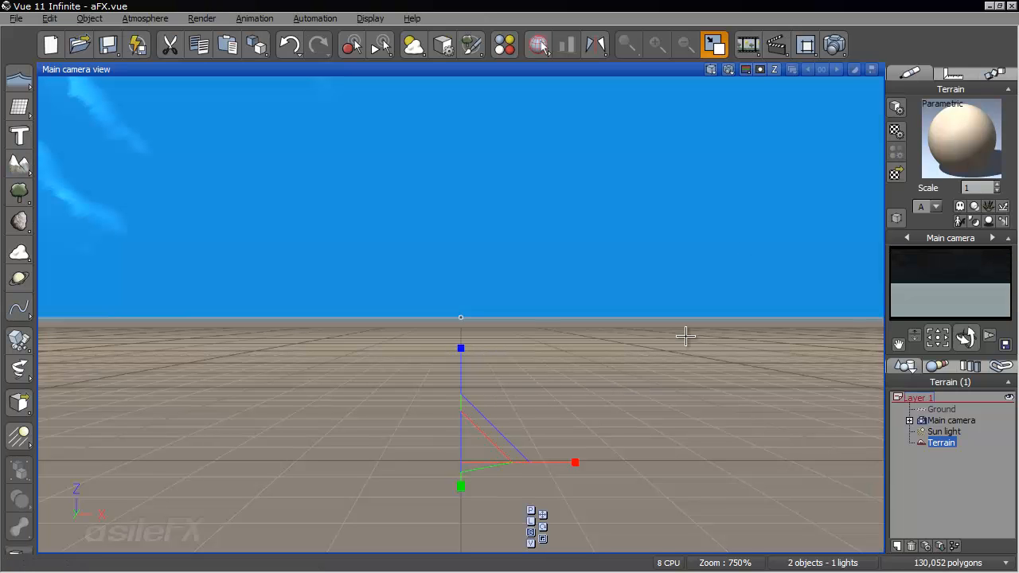
left_click(953, 73)
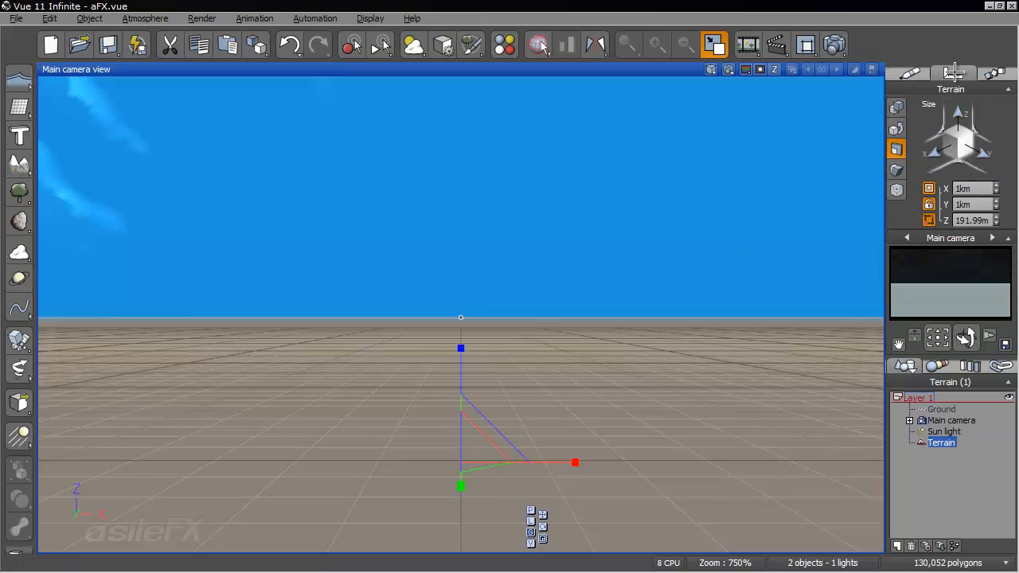
double_click(973, 191)
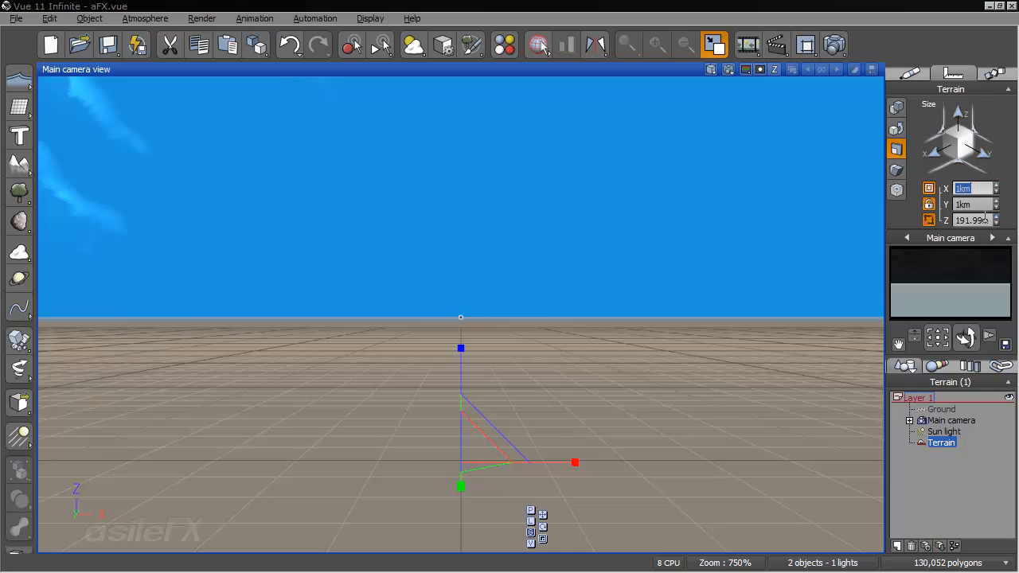
type("150")
key("Return")
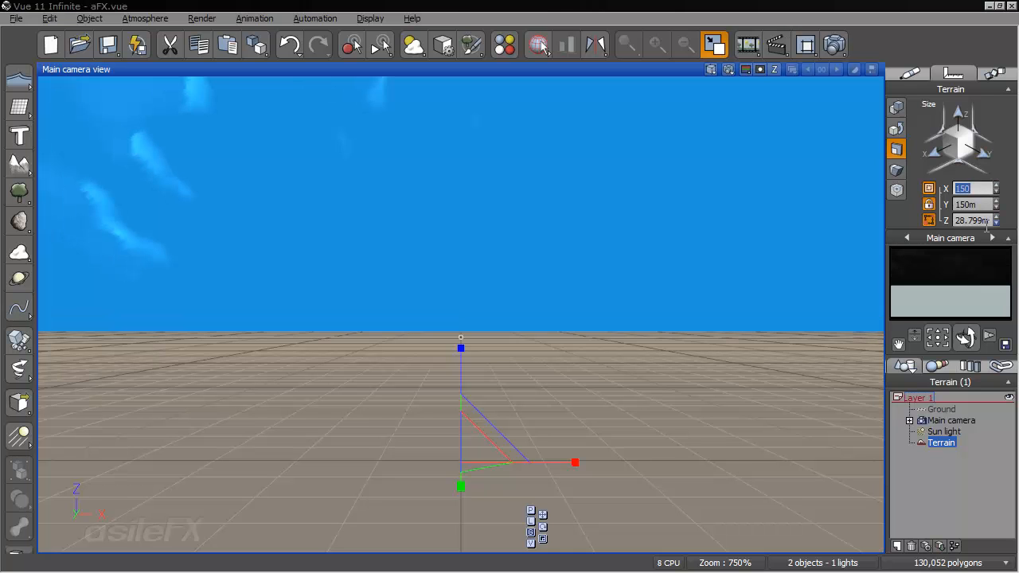
- Lower the terrain's height to about 13.17 m, keeping its length and width
left_click_drag(914, 332, 914, 370)
left_click_drag(460, 213, 472, 285)
scroll(567, 302, "up", 4)
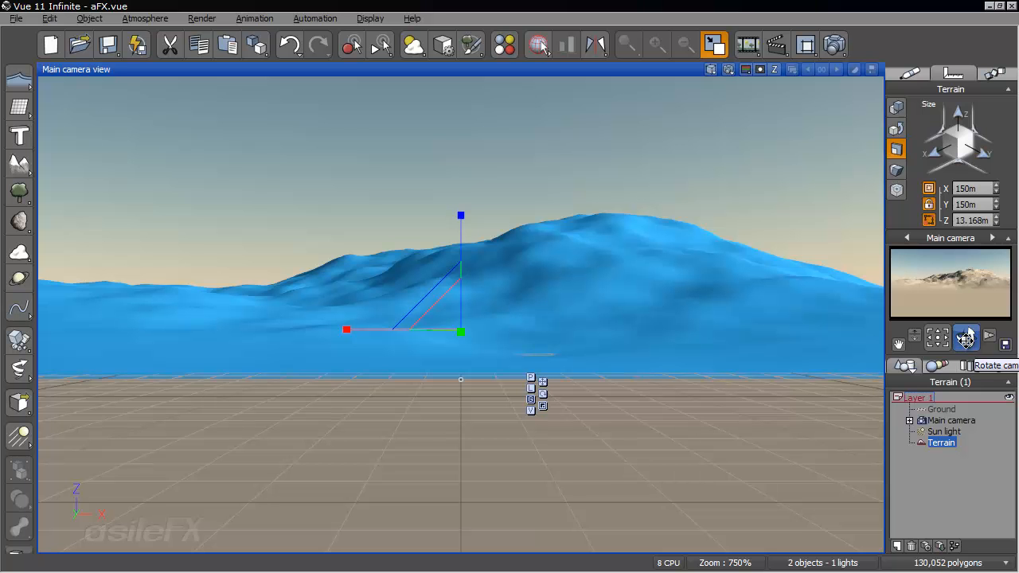
- Apply the Rock and Grass material from the Landscapes collection to the terrain
mouse_move(965, 339)
left_mouse_down()
mouse_move(999, 354)
mouse_move(964, 339)
left_mouse_up()
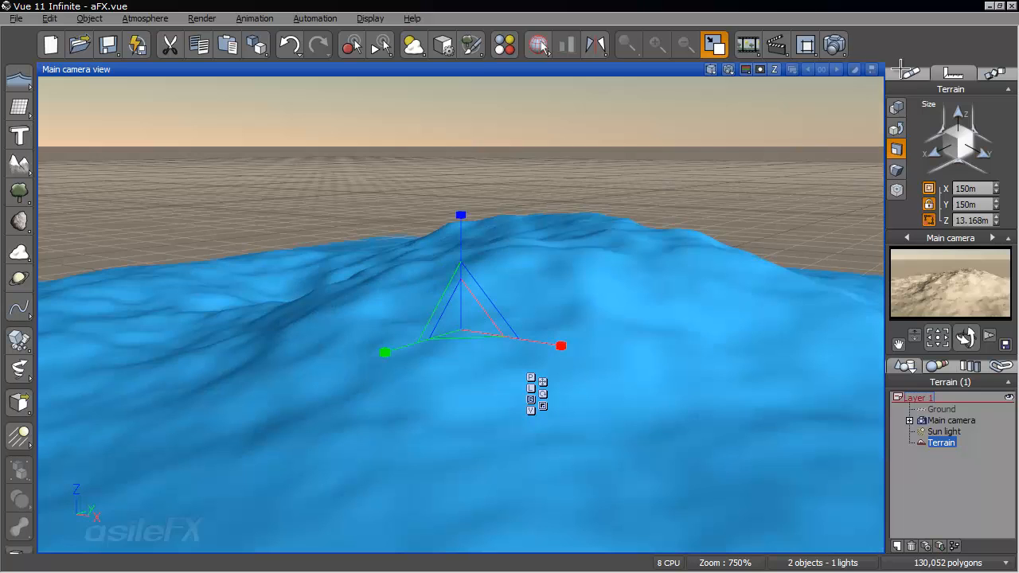
left_click(912, 73)
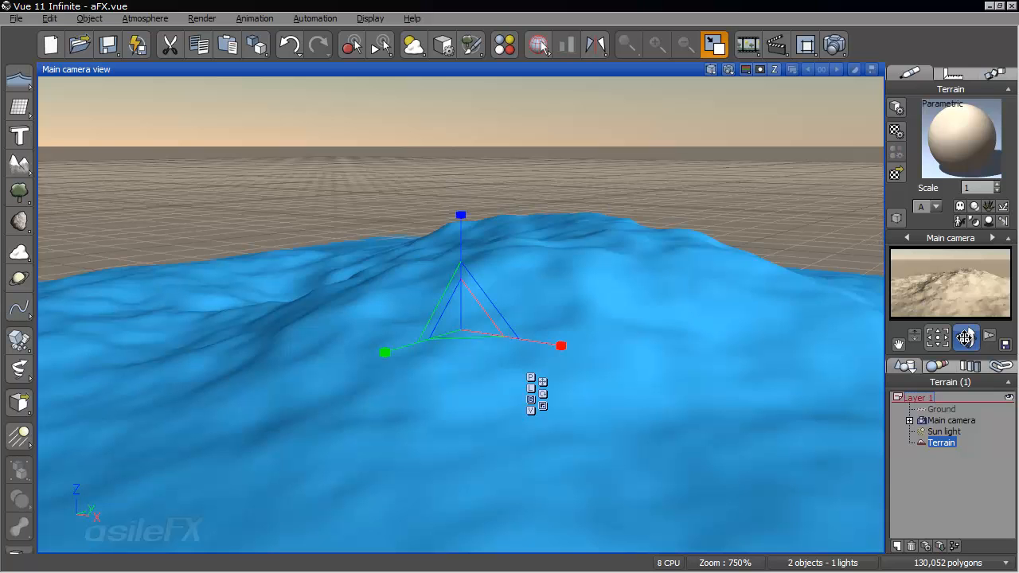
left_click_drag(965, 338, 951, 301)
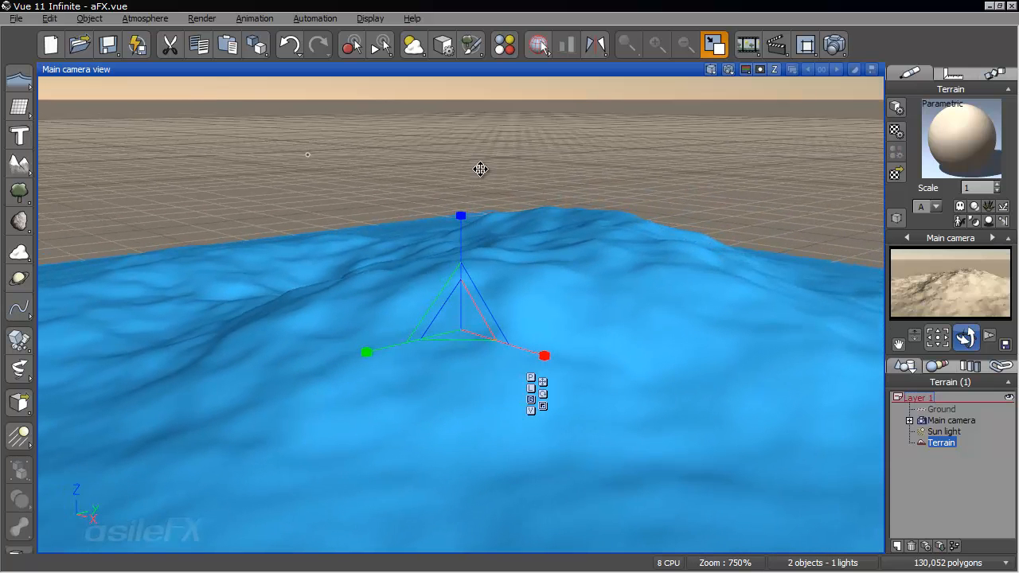
right_click(950, 301)
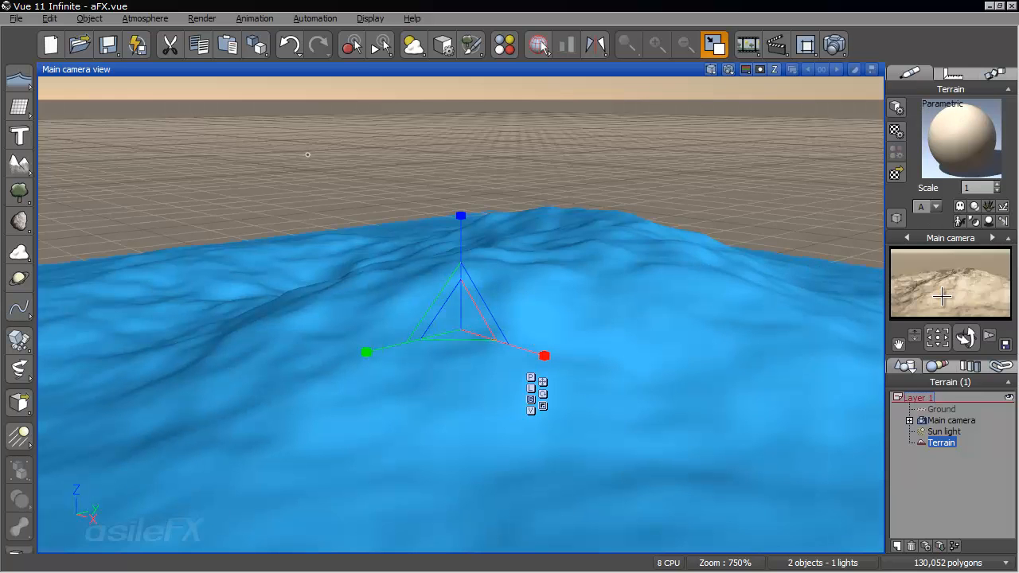
left_click(895, 170)
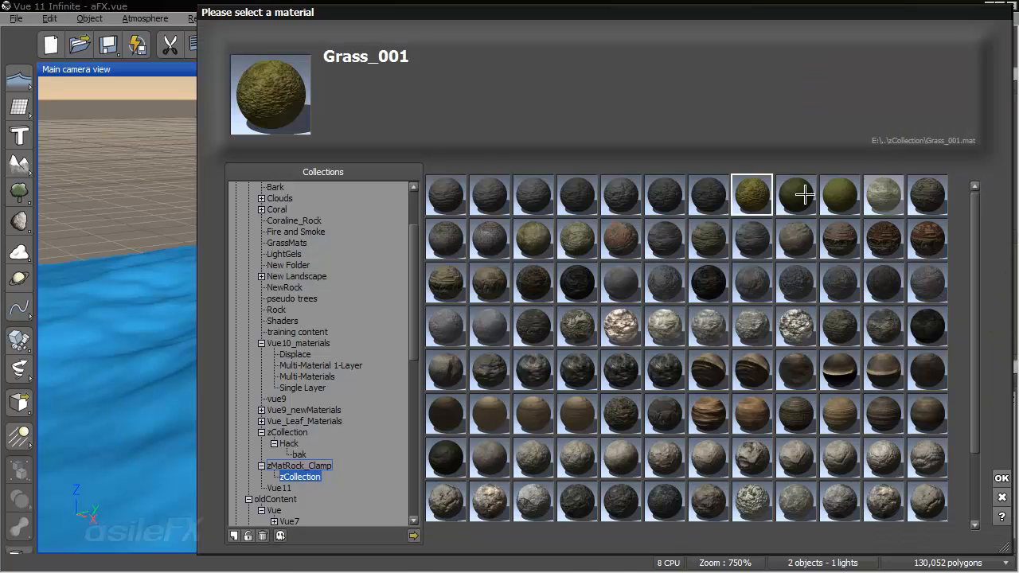
left_click(294, 232)
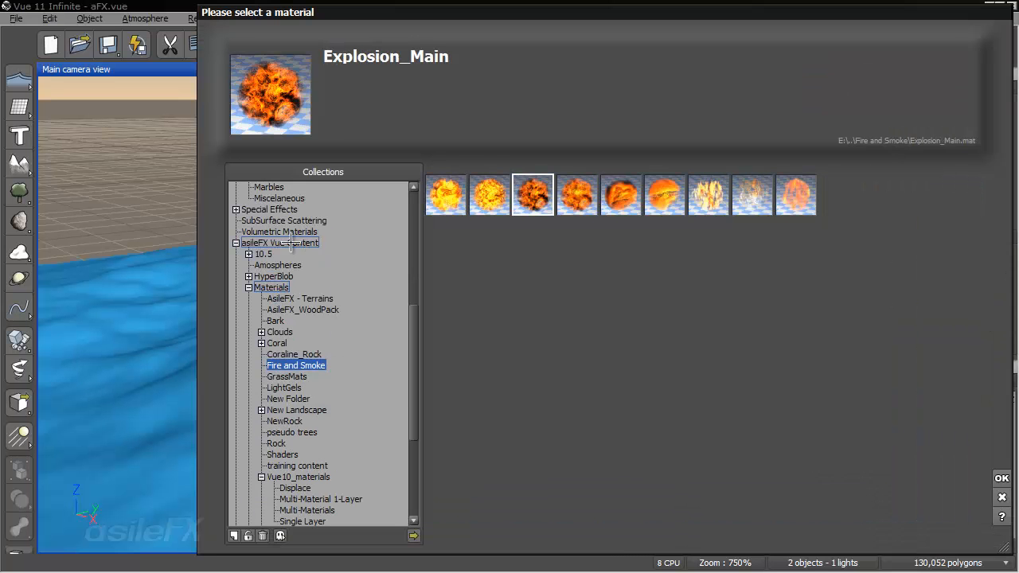
left_click(291, 243)
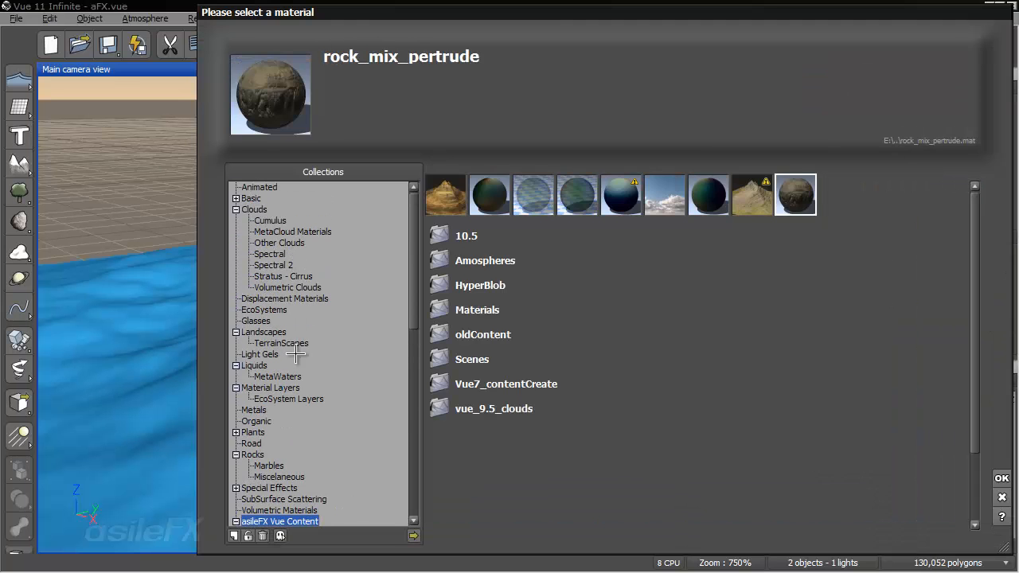
left_click(264, 333)
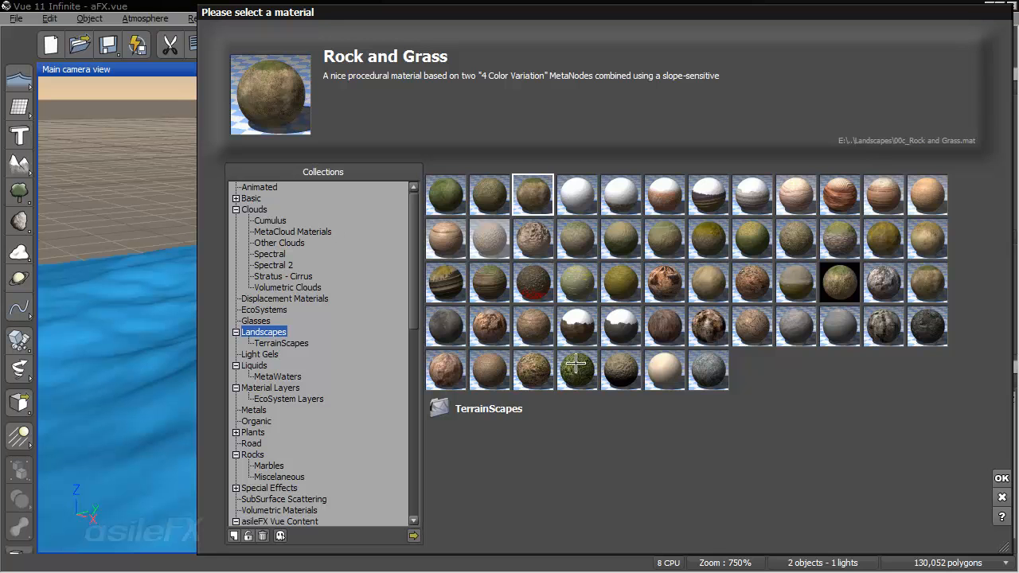
left_click(1001, 478)
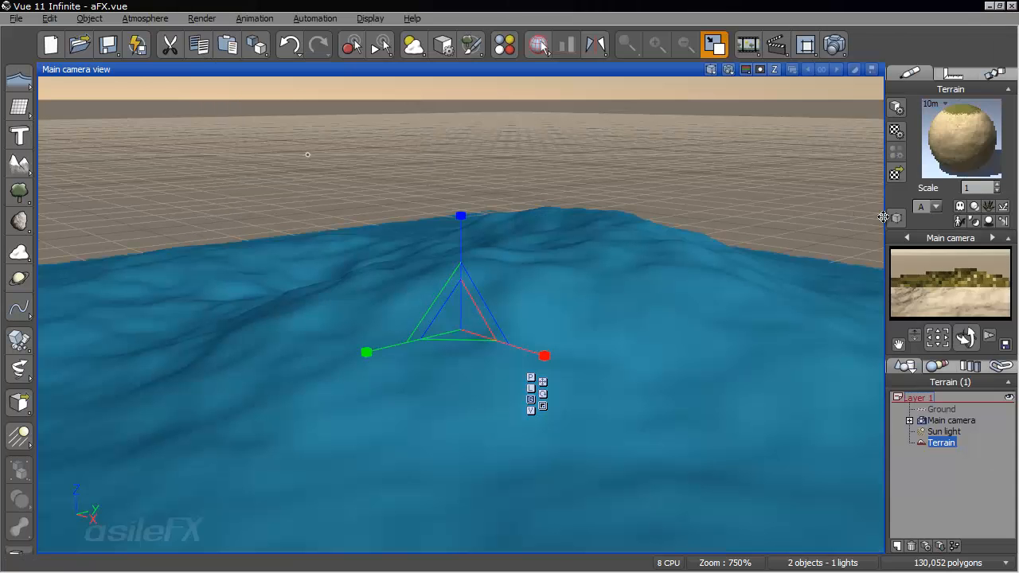
- Set the Rock and Grass material's color function scale to 1 on X, Y and Z
right_click(975, 134)
left_click(916, 141)
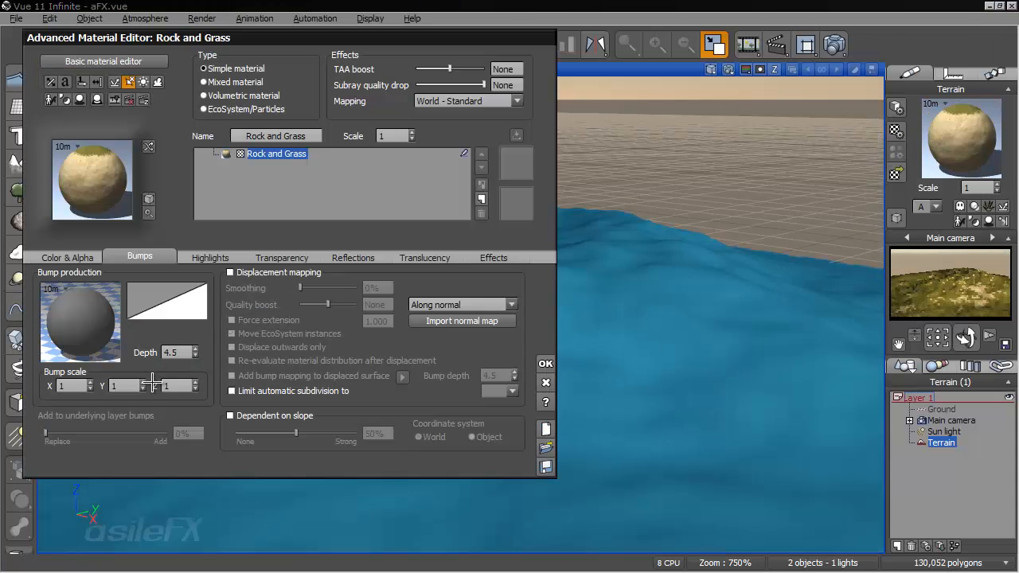
left_click(68, 257)
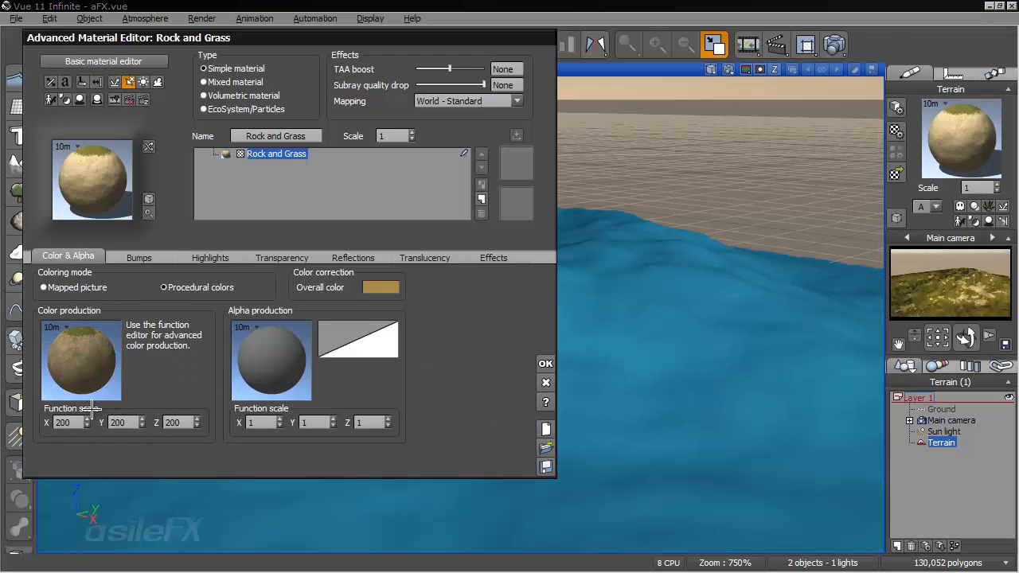
double_click(59, 422)
type("1")
double_click(119, 422)
type("1")
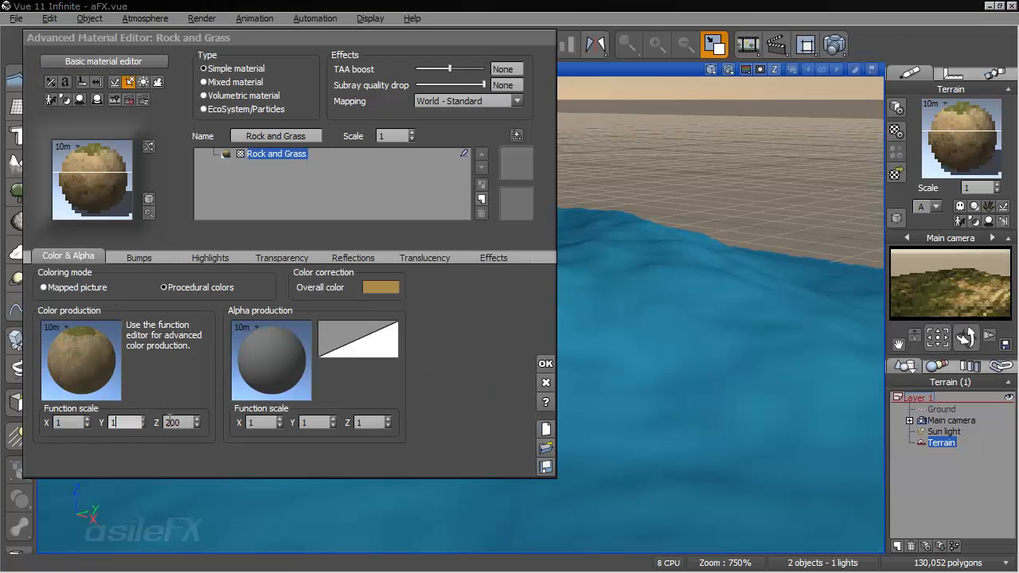
double_click(174, 422)
type("1")
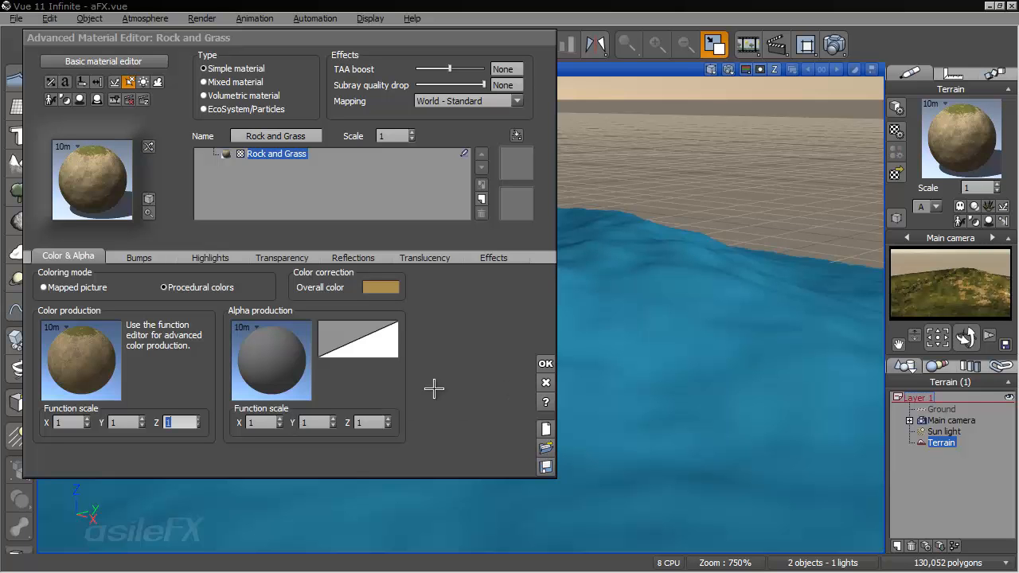
left_click(547, 362)
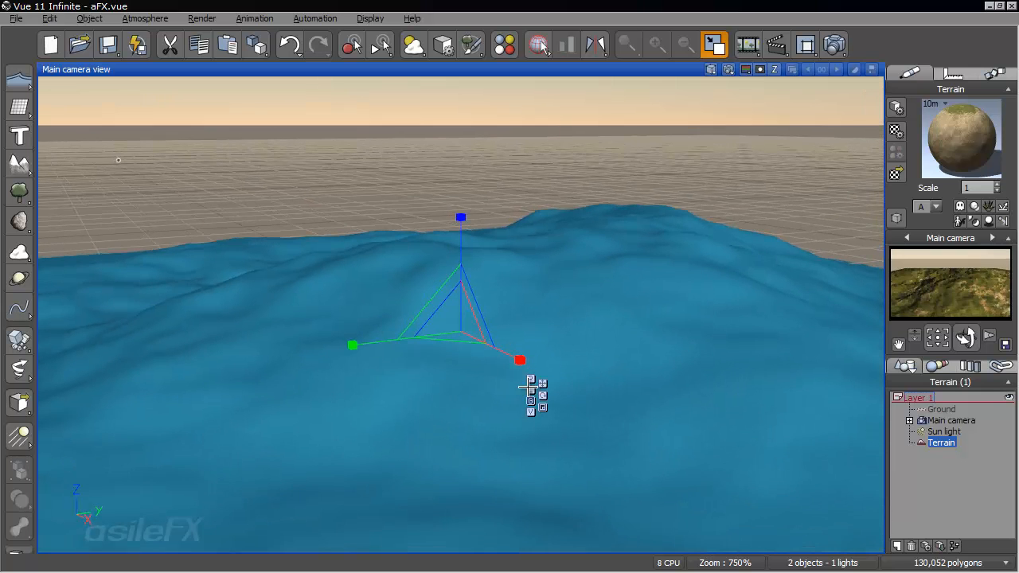
- Convert the Rock and Grass material to the EcoSystem/Particles type, enable particle motion and turn off fast population mode
right_click(951, 147)
left_click(882, 153)
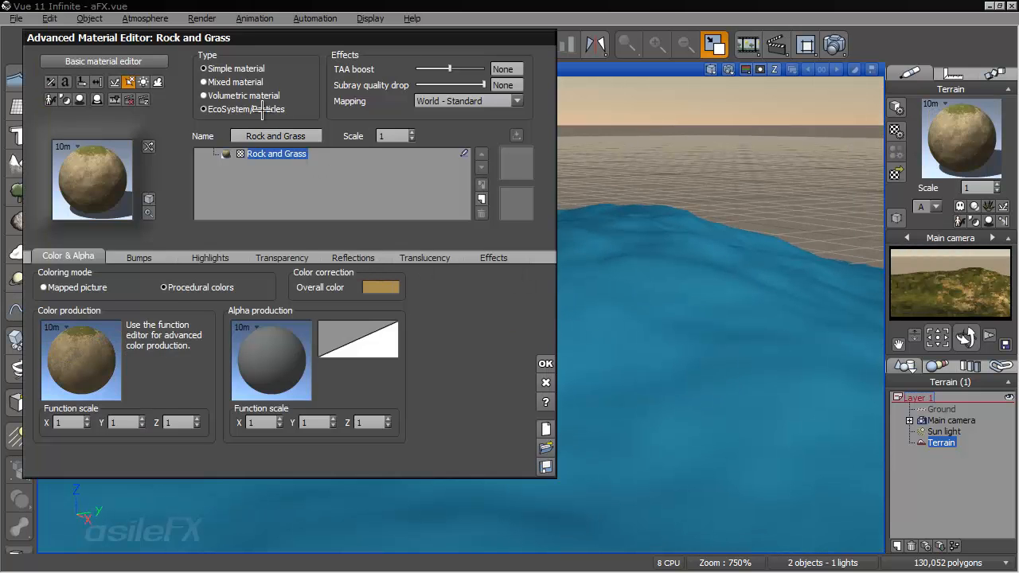
left_click(262, 109)
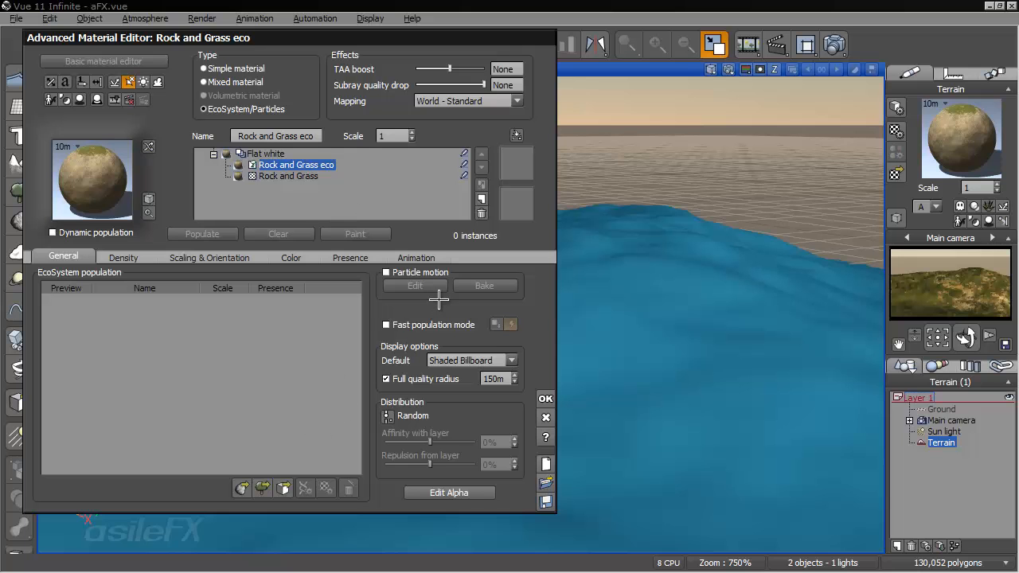
left_click(431, 274)
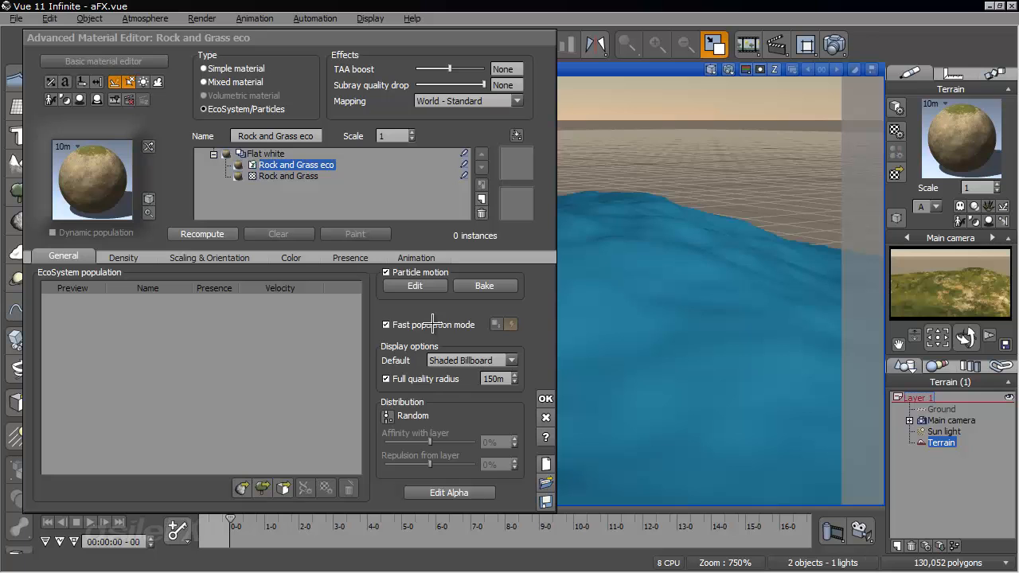
left_click(433, 324)
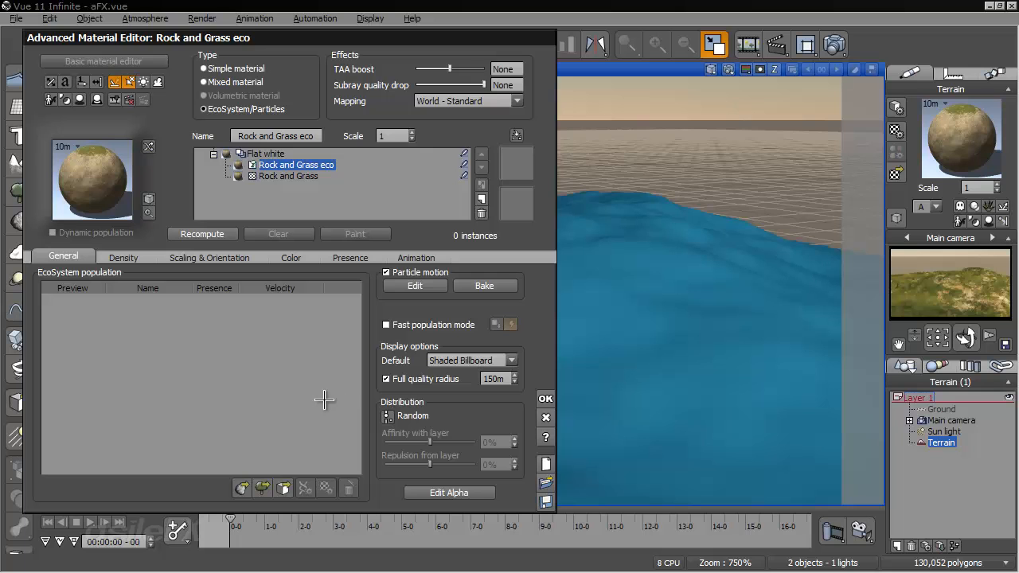
left_click(388, 287)
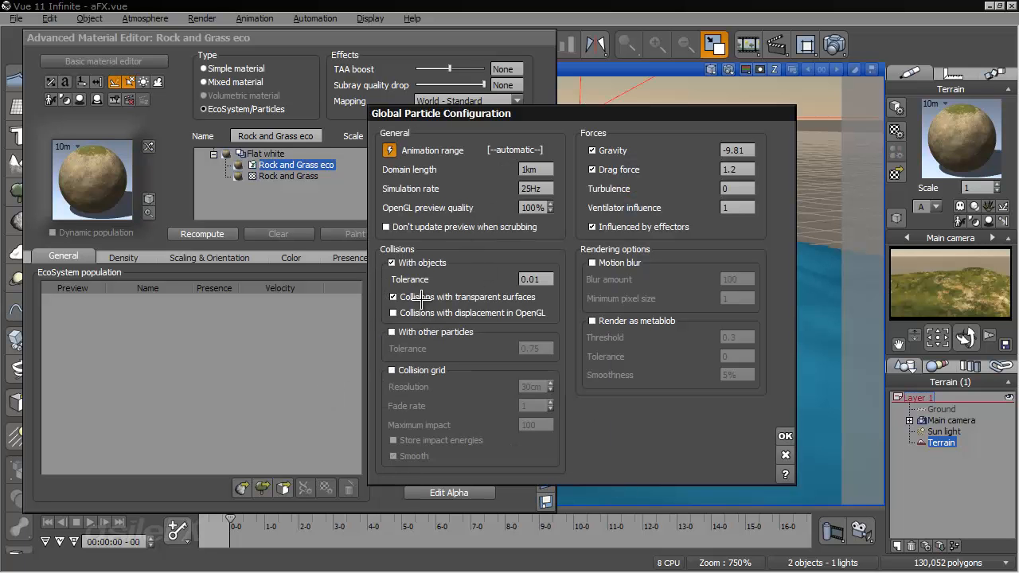
left_click(785, 455)
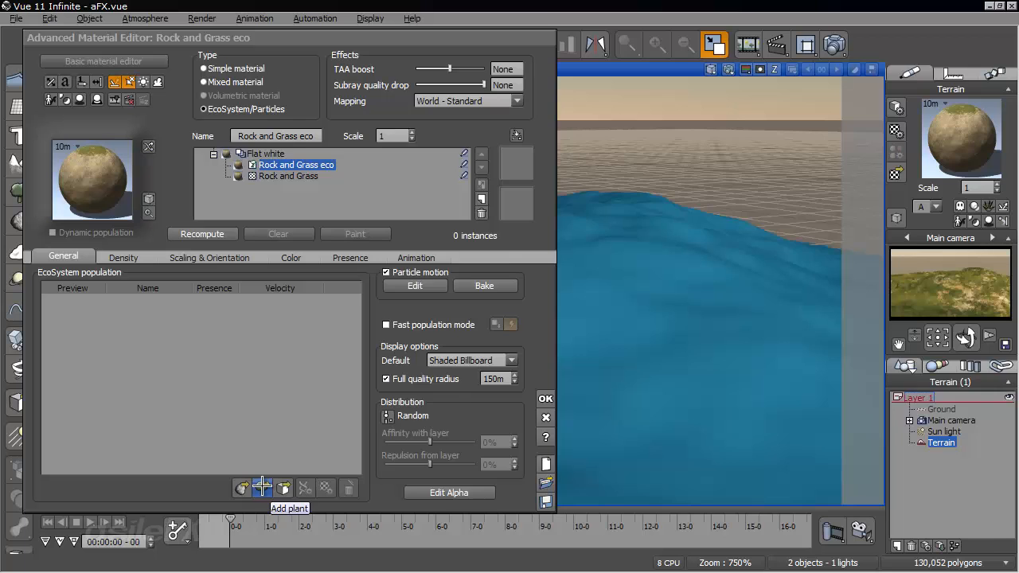
- Add the Alder - Late Spring tree to the EcoSystem population and preview its emission up to frame 7, returning to the start
left_click(262, 486)
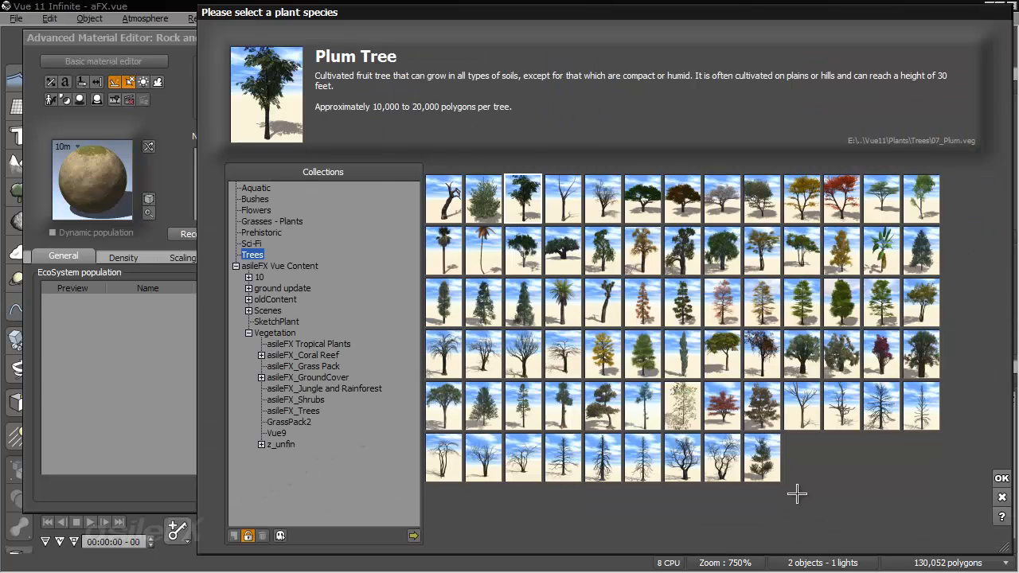
left_click(802, 248)
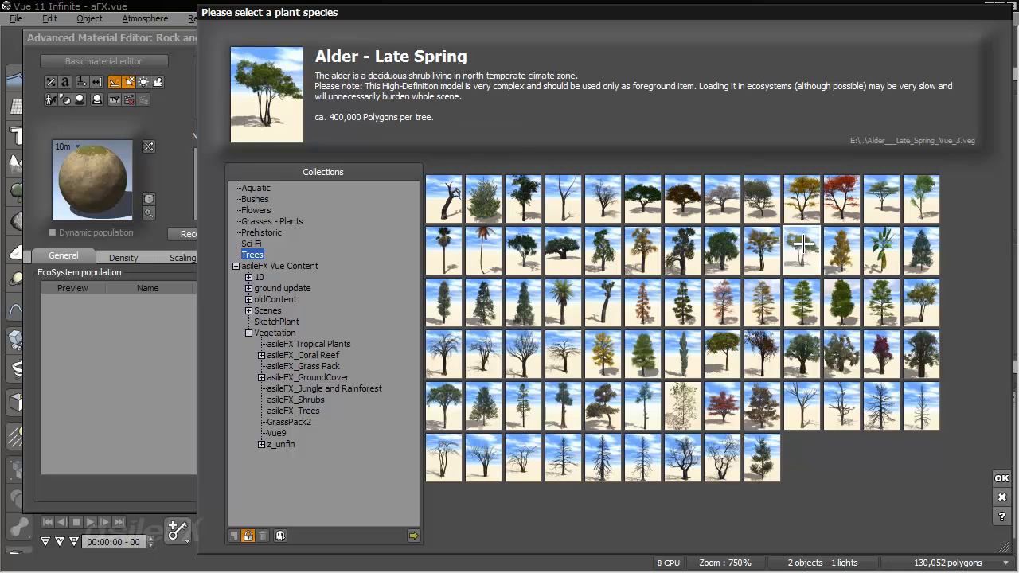
left_click(1002, 479)
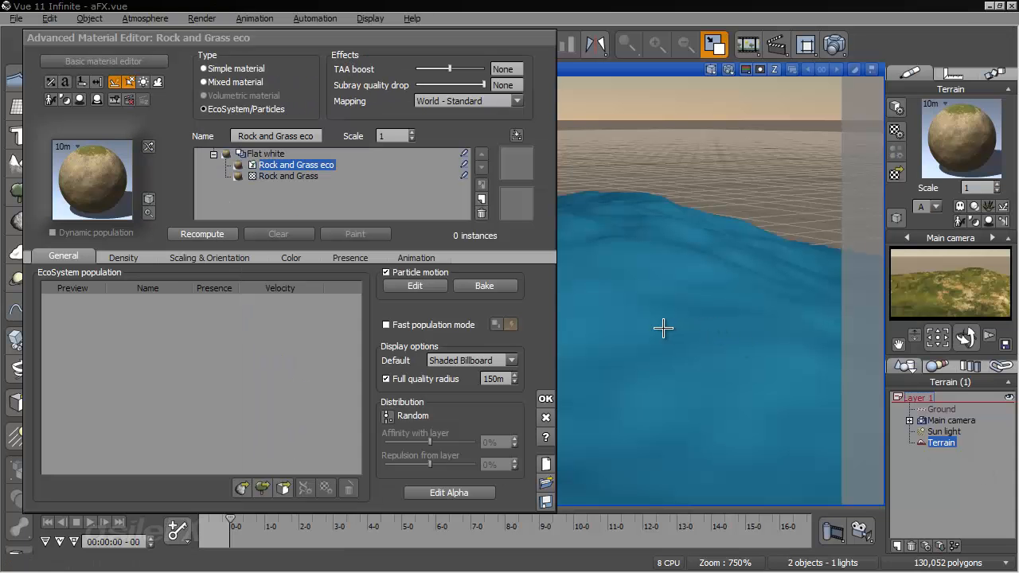
left_click(587, 303)
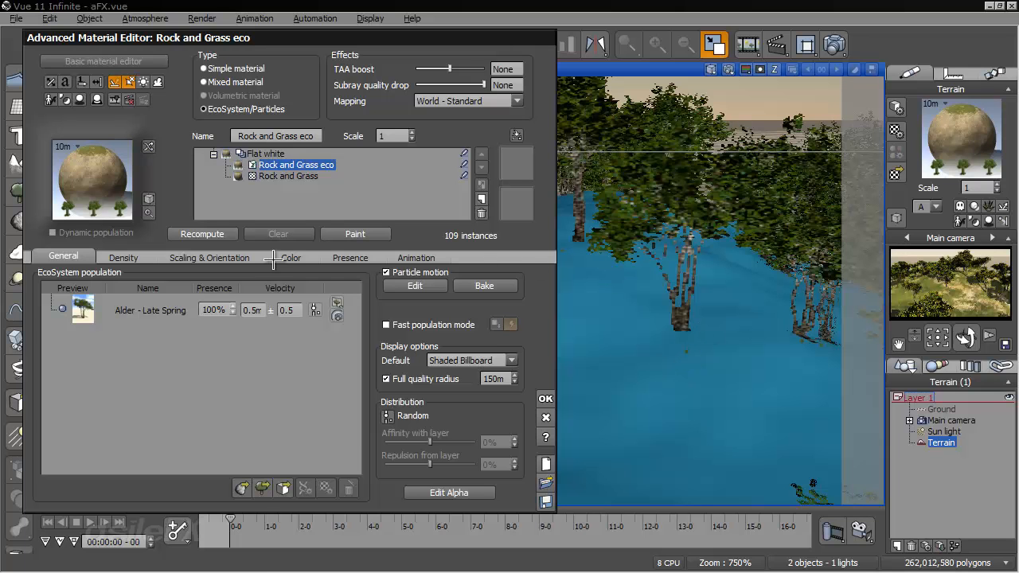
left_click_drag(231, 522, 243, 522)
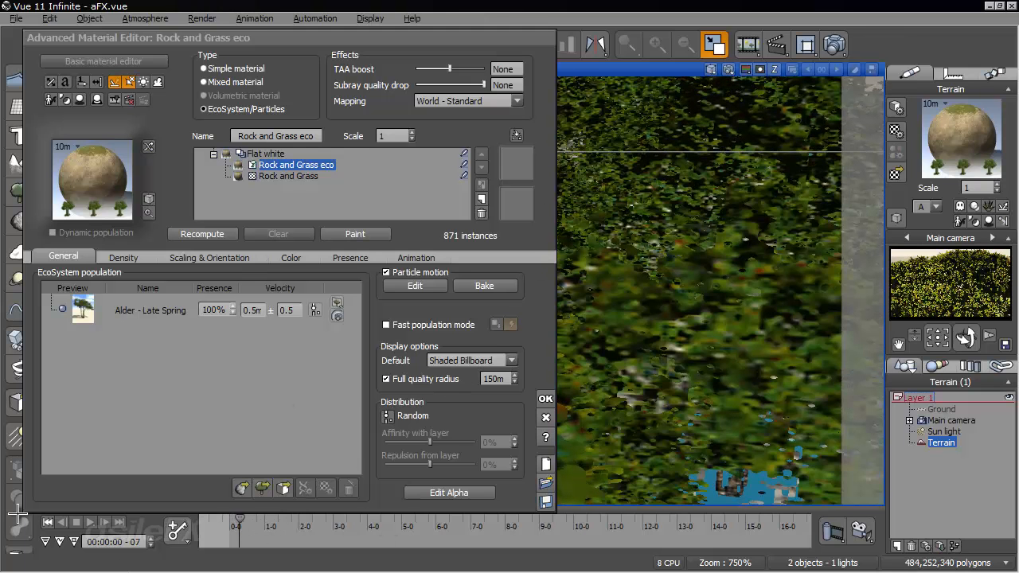
left_click(46, 523)
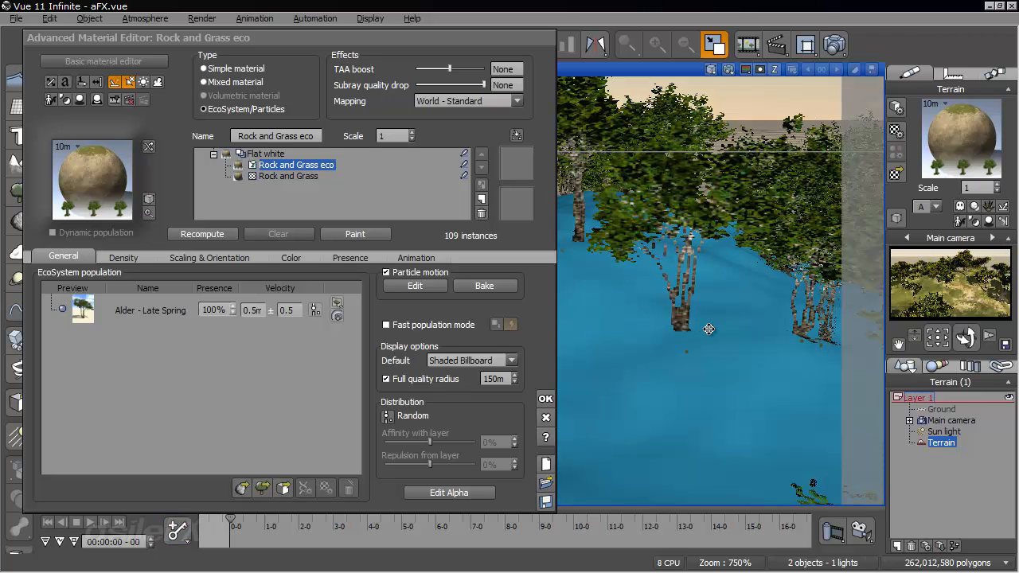
- Set the EcoSystem's emission flow to populate once only, recompute the population and accept the material changes
left_click(1003, 222)
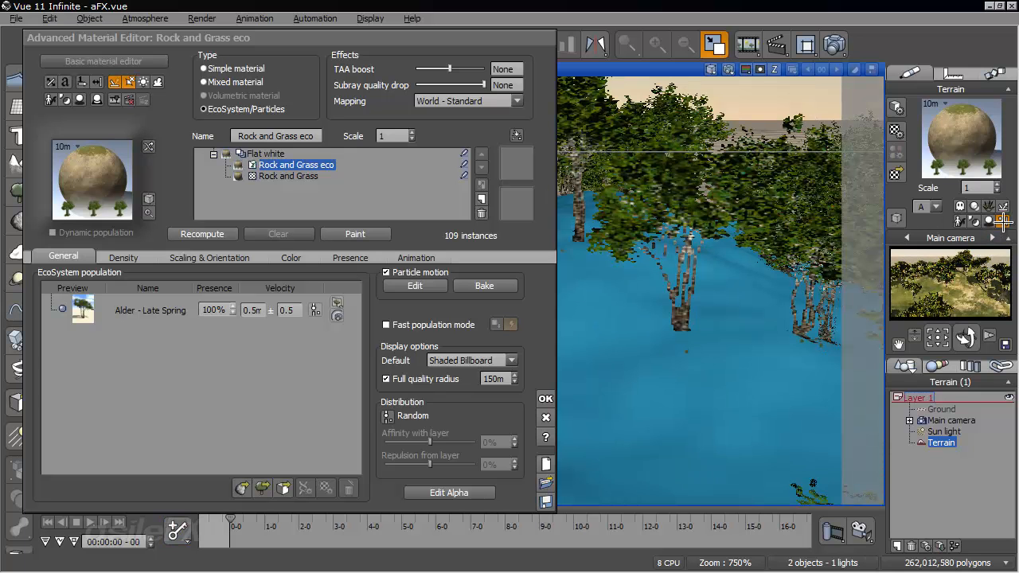
left_click(121, 258)
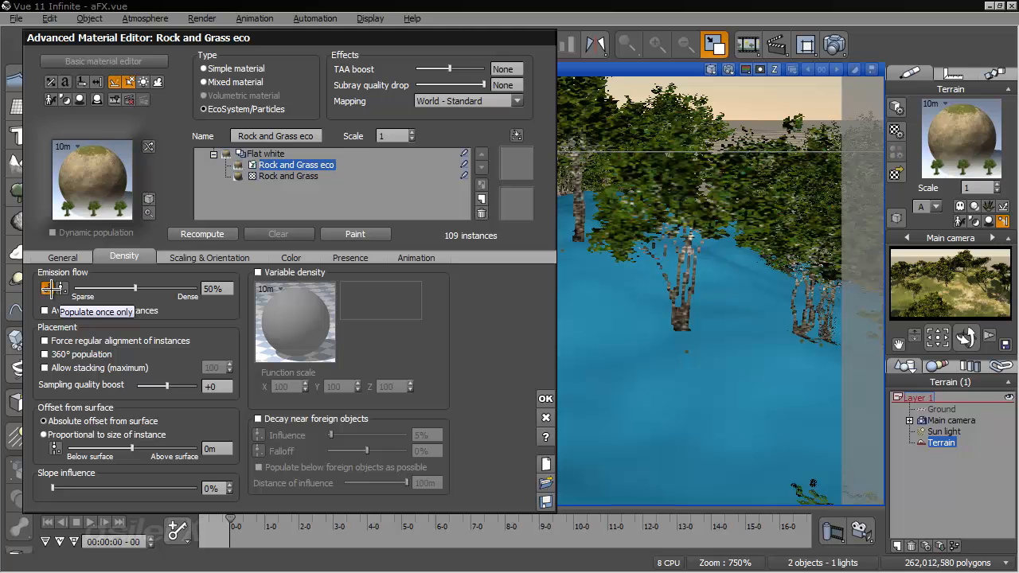
left_click(203, 234)
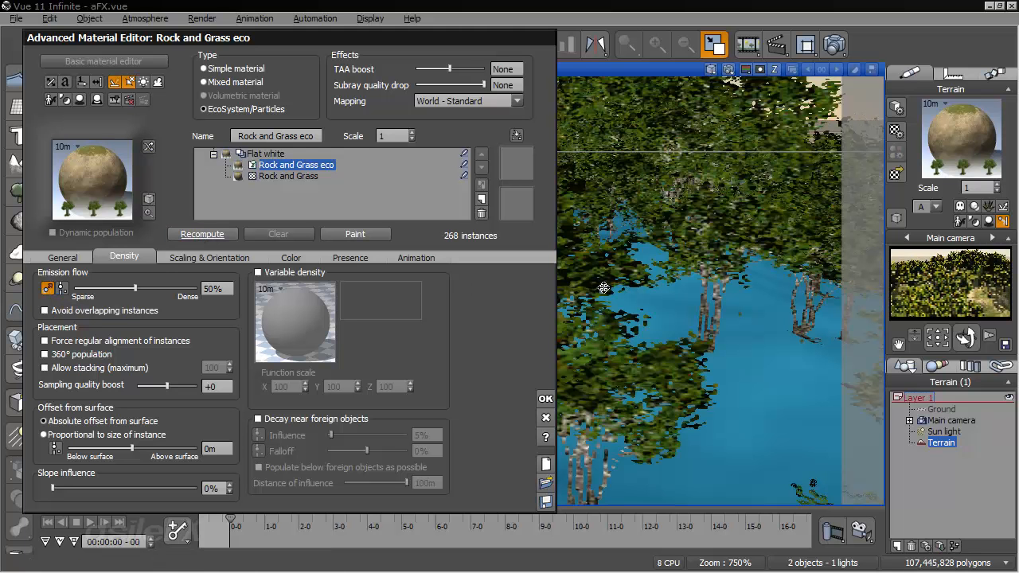
right_click_drag(659, 288, 685, 392)
left_click(545, 397)
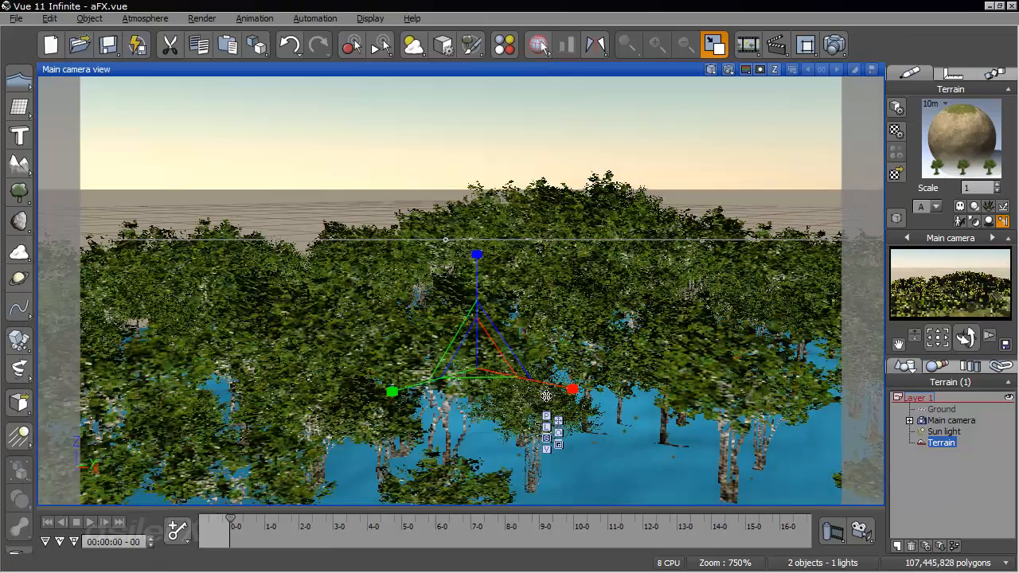
- Preview the tree particle animation up to 00:00:06-20, return to the start and inspect the trees from ground level
mouse_move(457, 380)
right_mouse_down()
mouse_move(518, 396)
mouse_move(625, 470)
mouse_move(508, 307)
right_mouse_up()
left_click_drag(231, 524, 337, 517)
right_click_drag(557, 375, 589, 478)
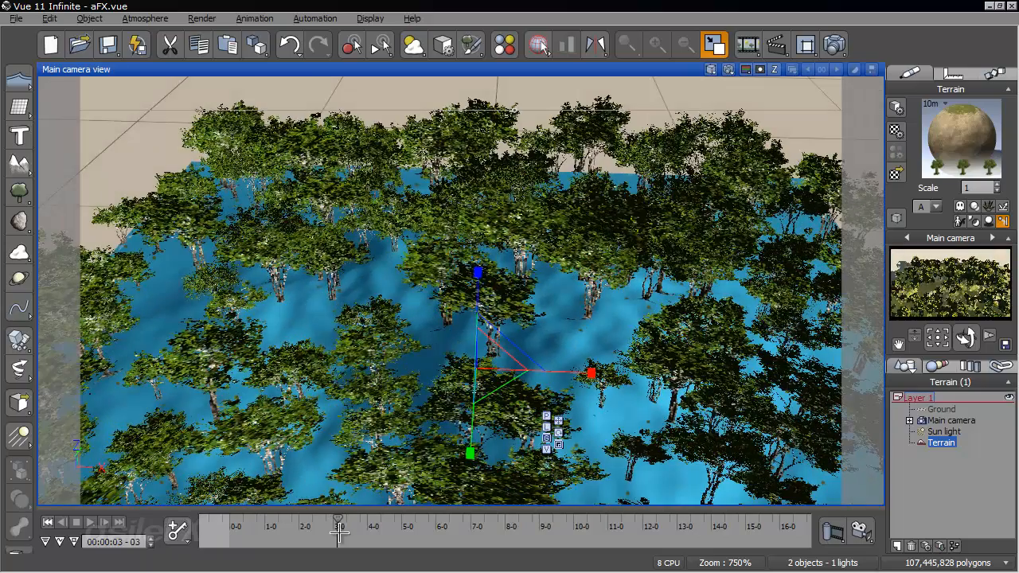
left_click_drag(339, 523, 464, 522)
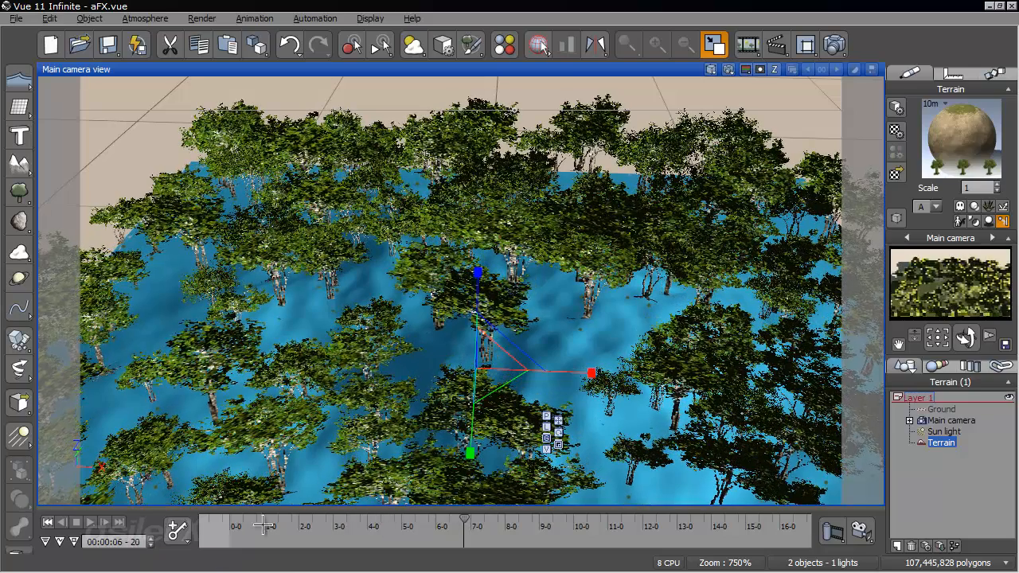
left_click(48, 522)
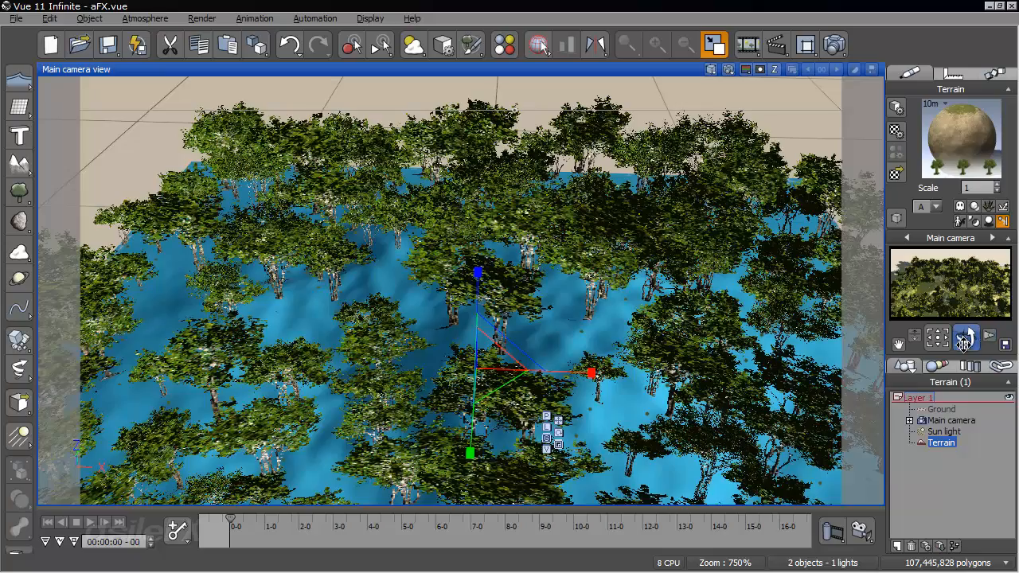
left_click_drag(966, 338, 483, 173)
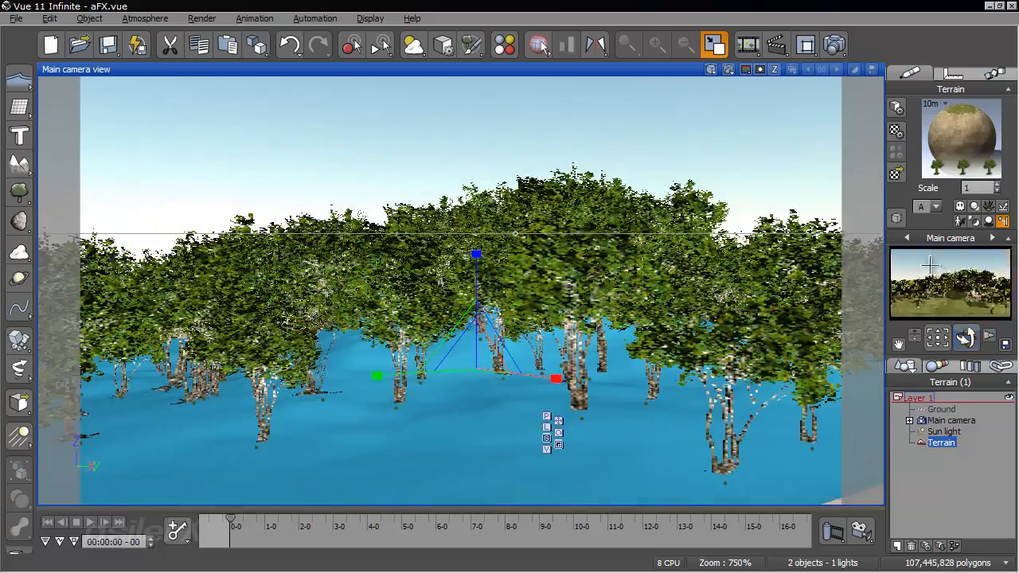
- Reopen the terrain's Rock and Grass EcoSystem material and set the Alder population's velocity and its variation to 0
right_click(953, 174)
left_click(832, 141)
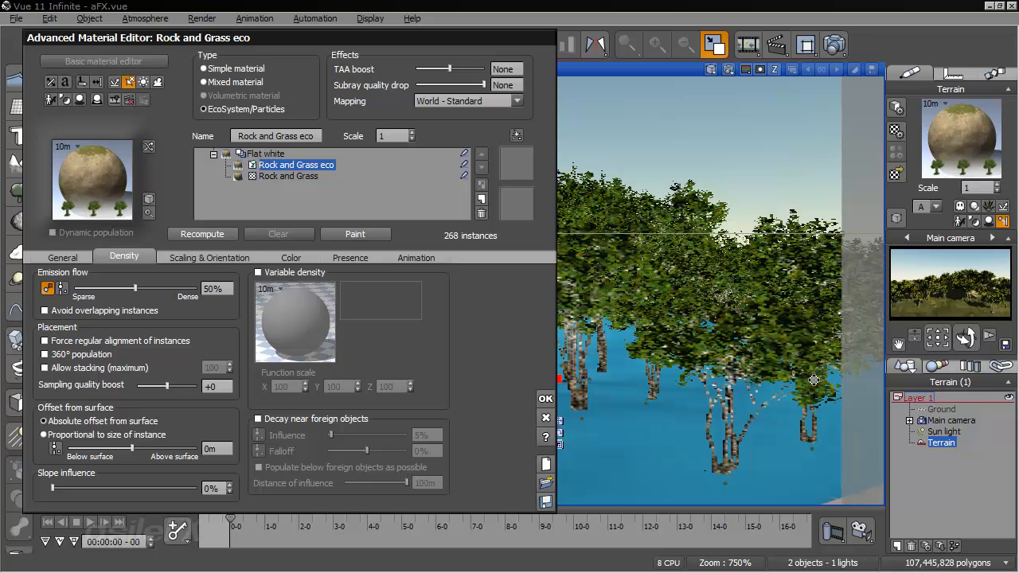
left_click(937, 366)
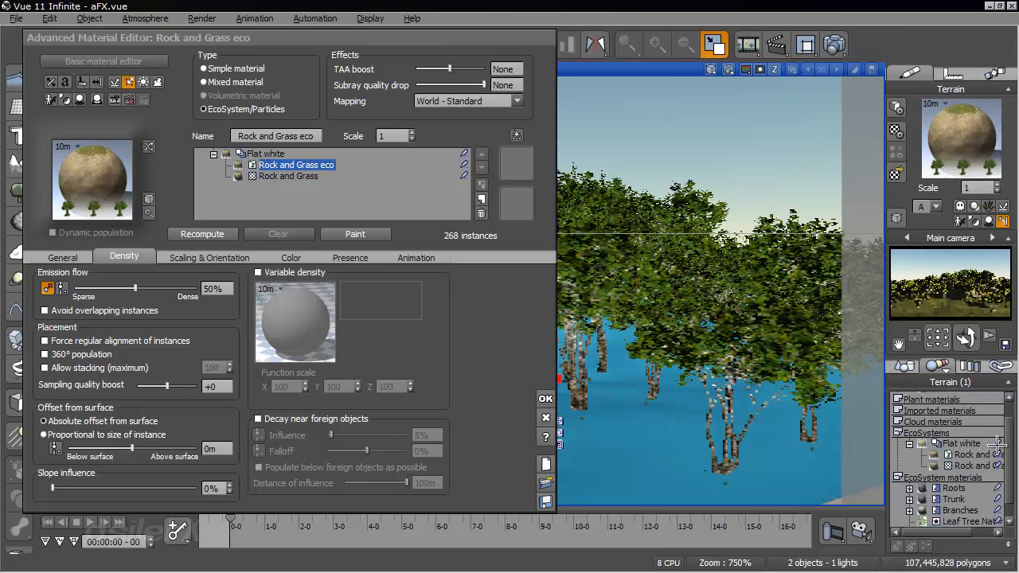
scroll(986, 454, "down", 1)
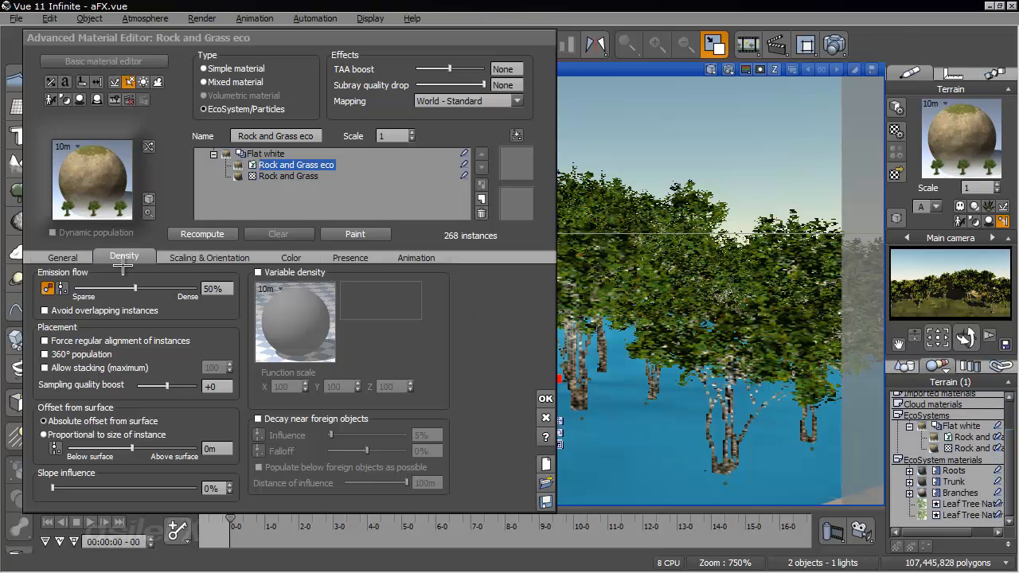
left_click(65, 257)
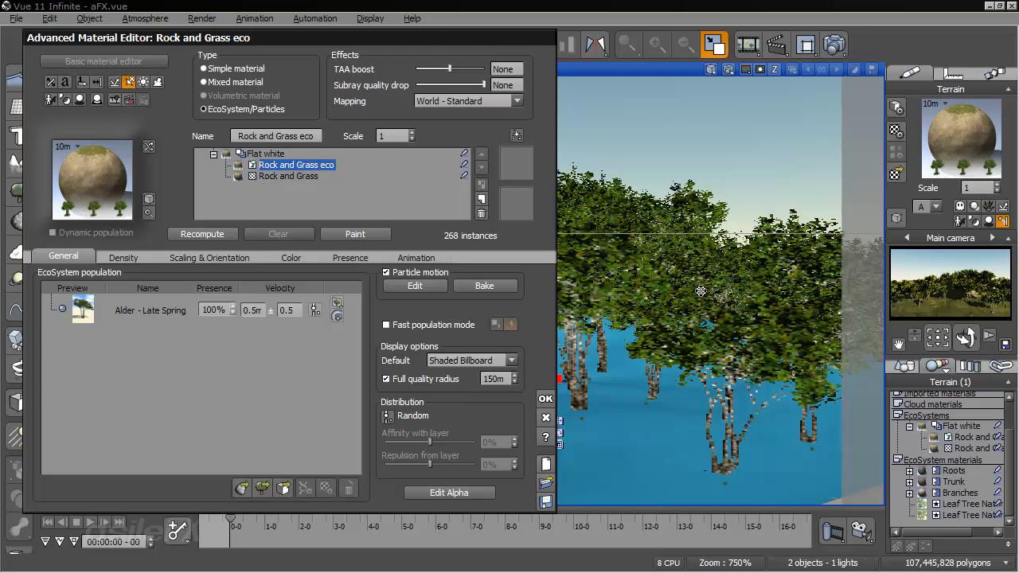
left_click(260, 310)
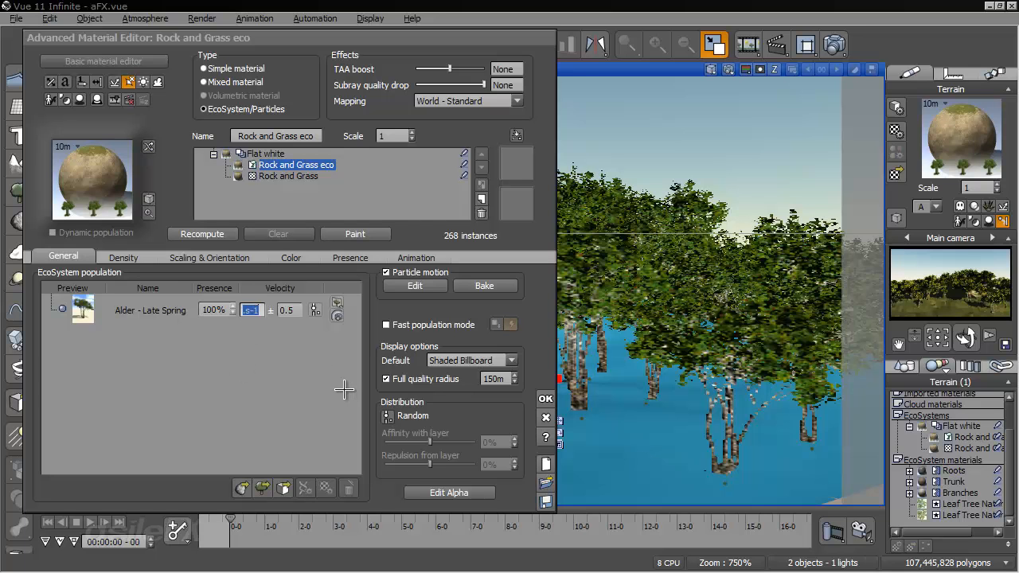
type("0")
left_click(292, 309)
type("0")
left_click(287, 354)
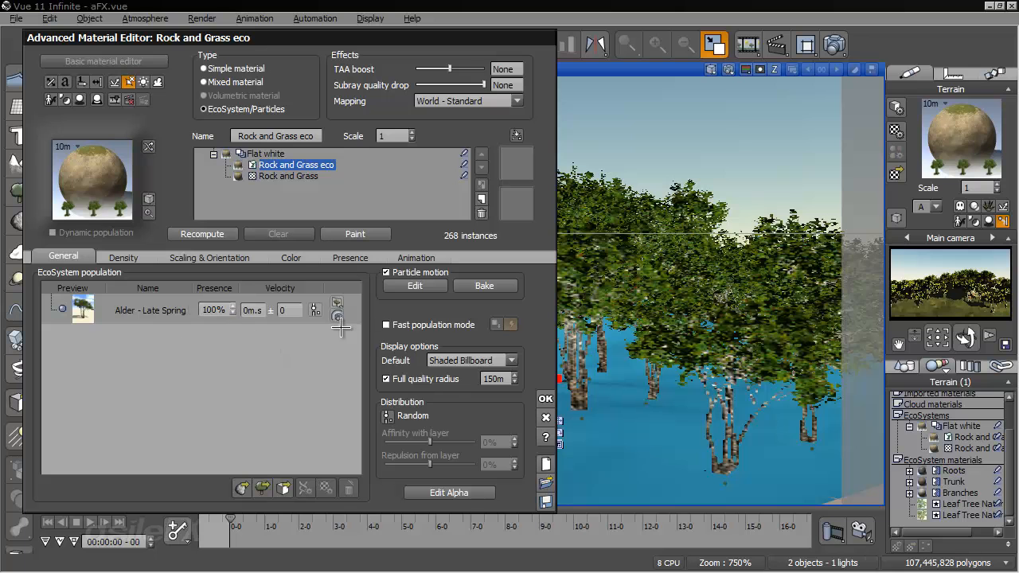
- Enable attachment force in the Alder particle characteristics, set the mass to 3000 and accept the particle and material changes
left_click(168, 309)
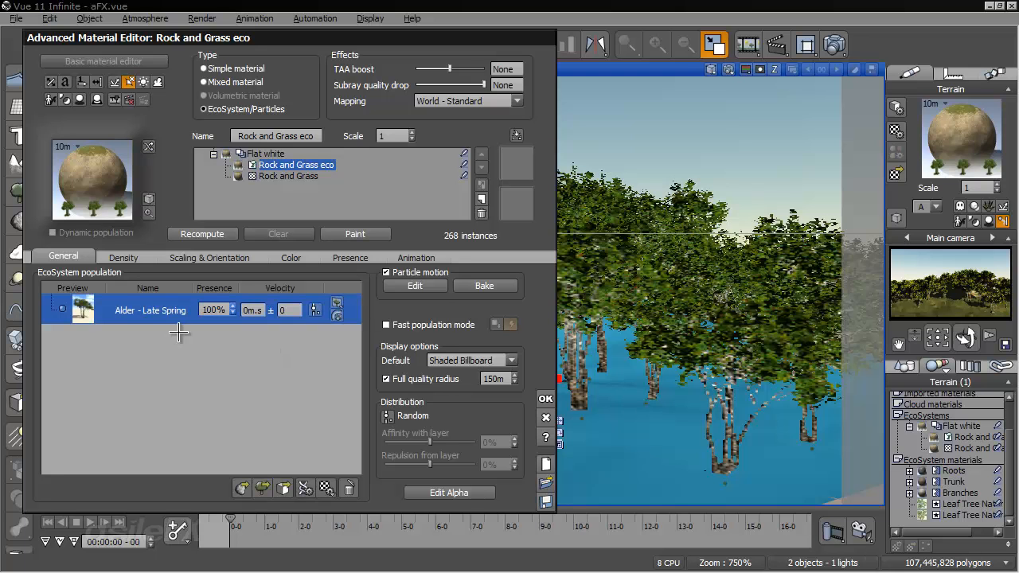
double_click(168, 302)
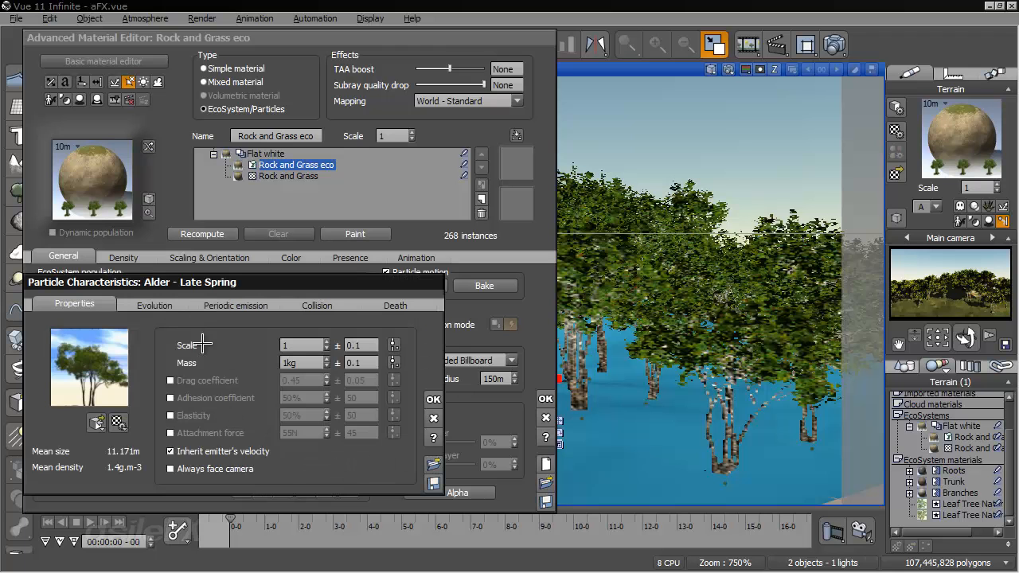
left_click_drag(172, 282, 177, 161)
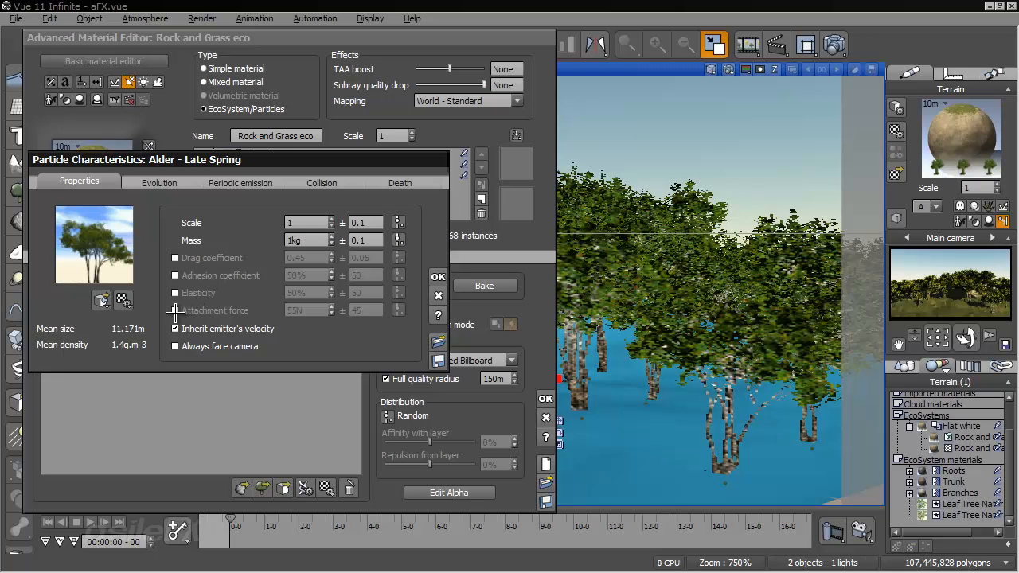
left_click(176, 311)
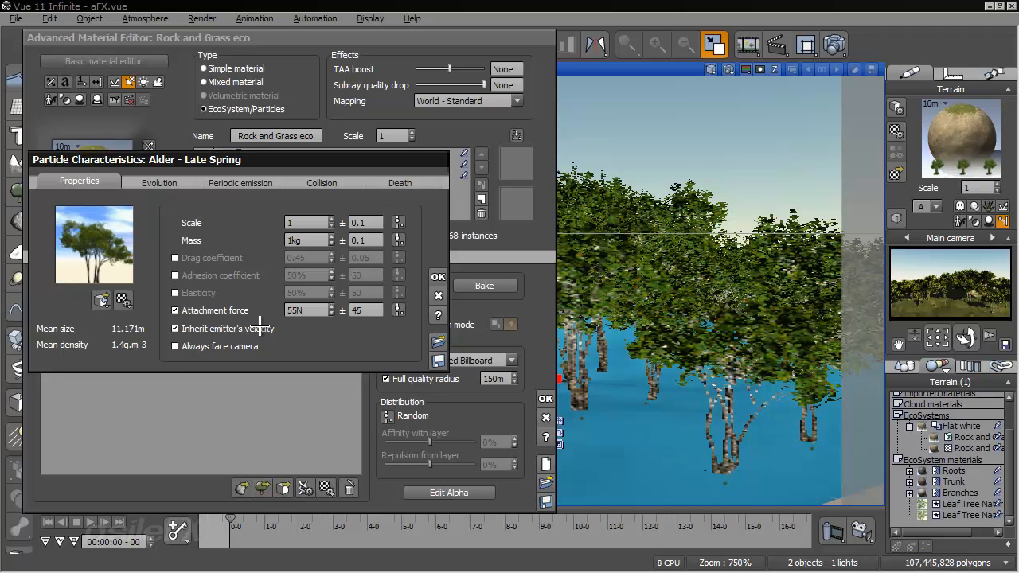
left_click(307, 240)
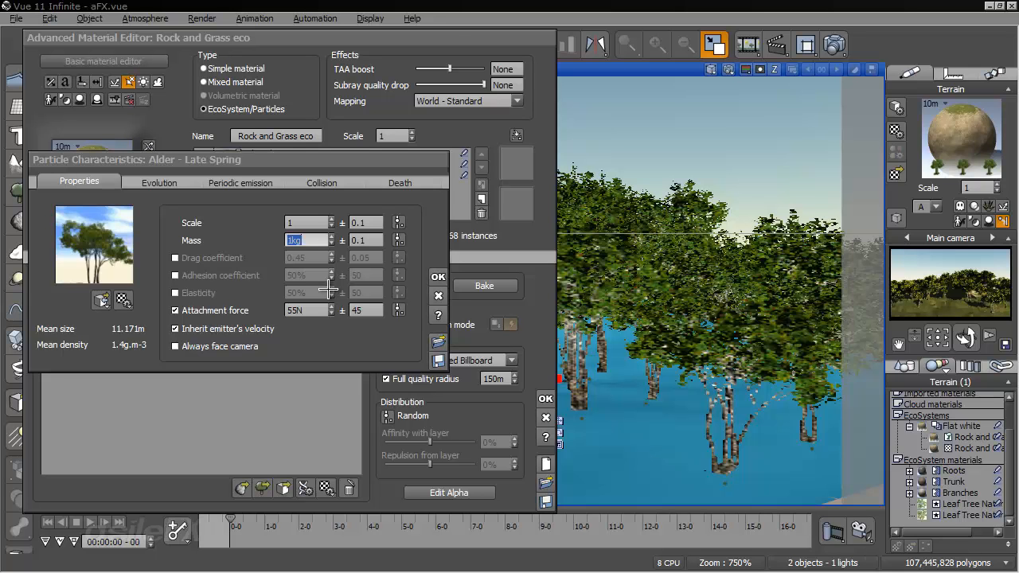
type("3000")
key("Return")
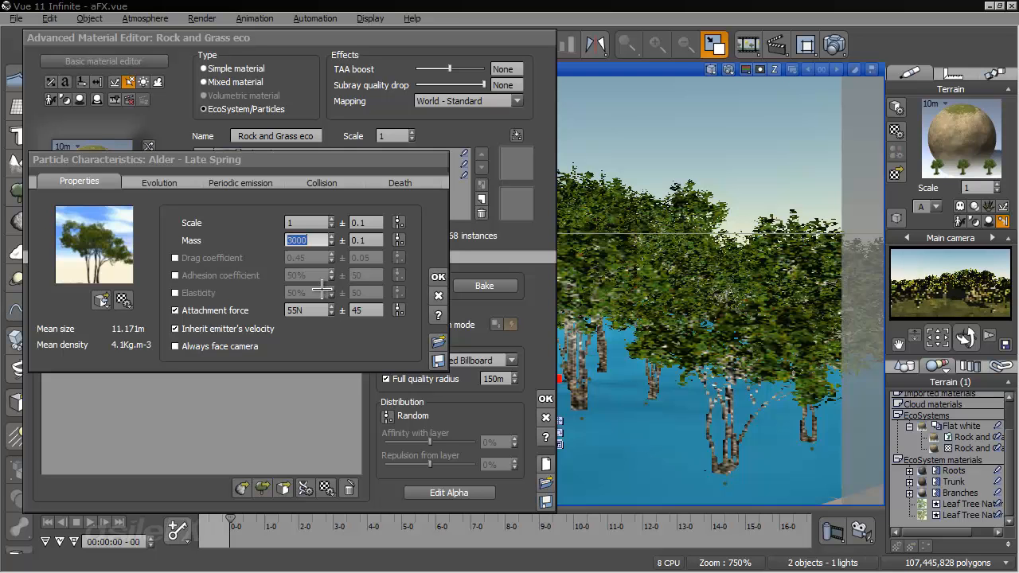
left_click(439, 275)
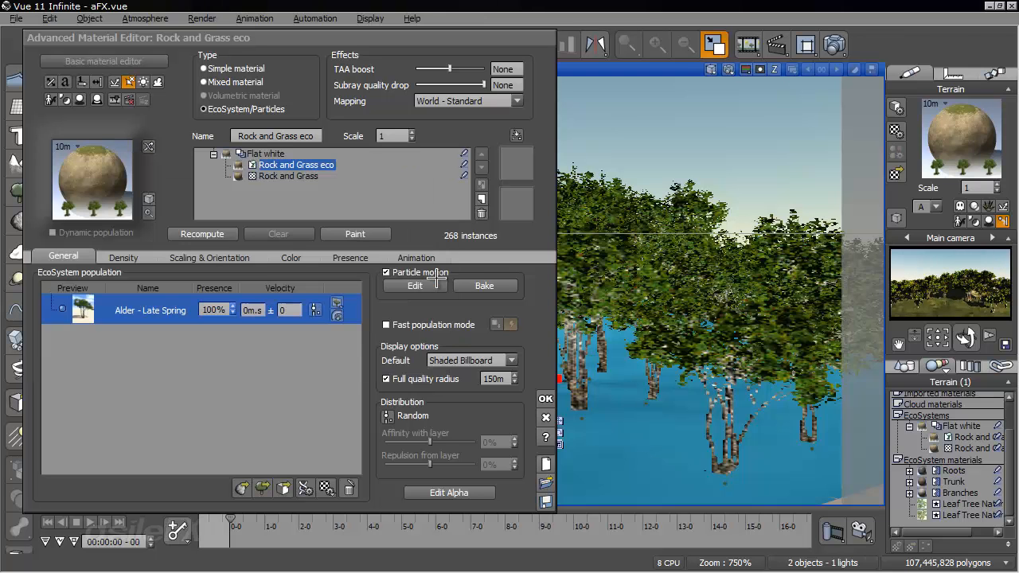
left_click(547, 396)
- Scrub the animation past 4 seconds to check the trees' movement from several angles, returning to the start
left_click_drag(231, 519, 374, 525)
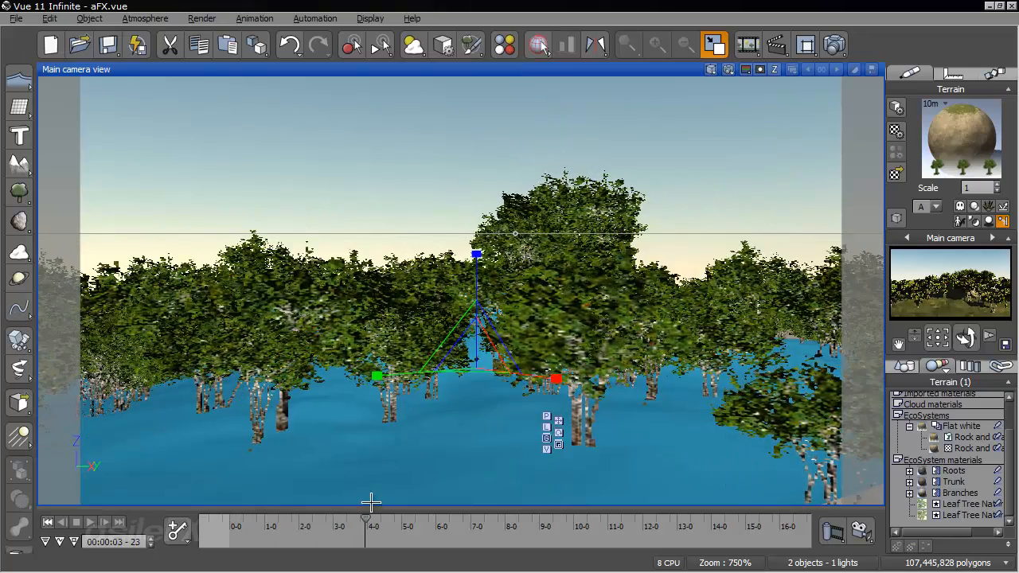
right_click_drag(480, 399, 512, 503)
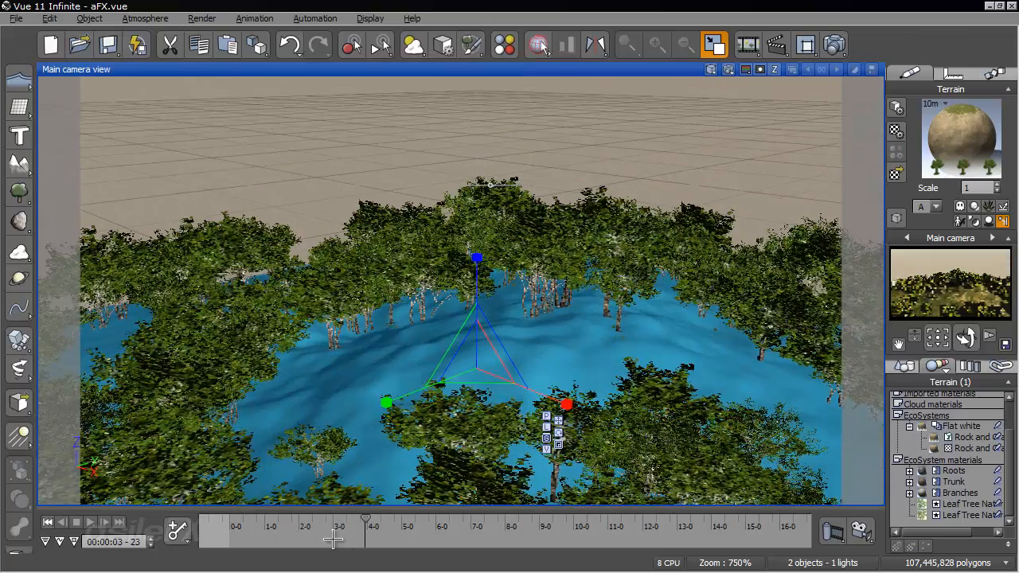
left_click_drag(365, 525, 451, 524)
left_click(48, 521)
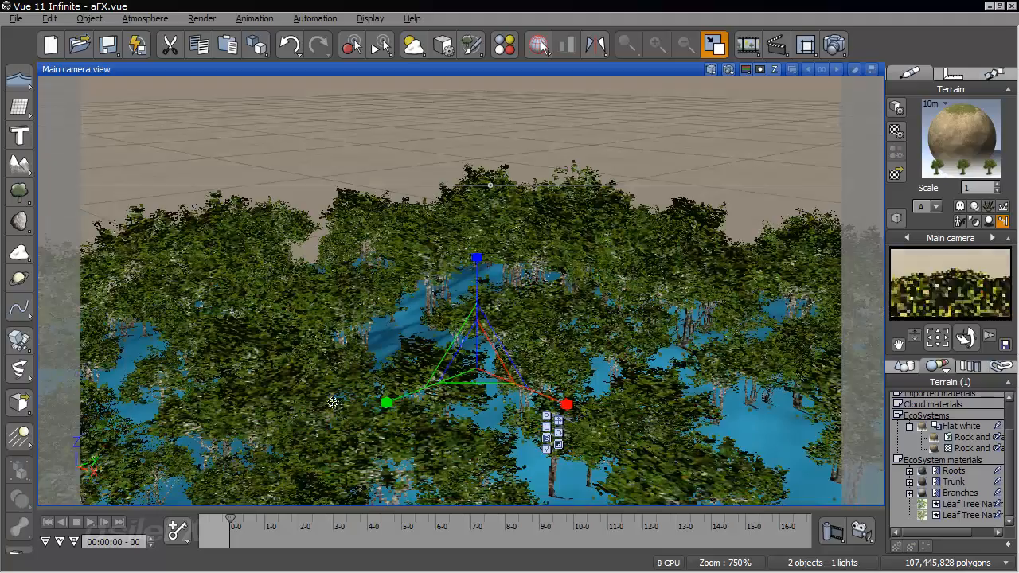
right_click_drag(389, 408, 388, 398)
left_click(273, 523)
left_click_drag(273, 520, 390, 521)
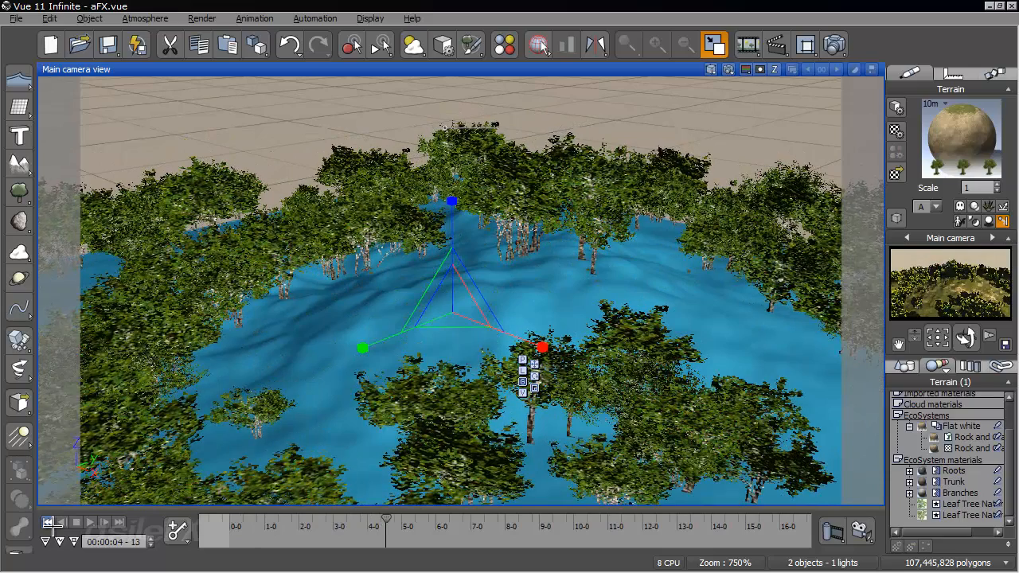
left_click(48, 521)
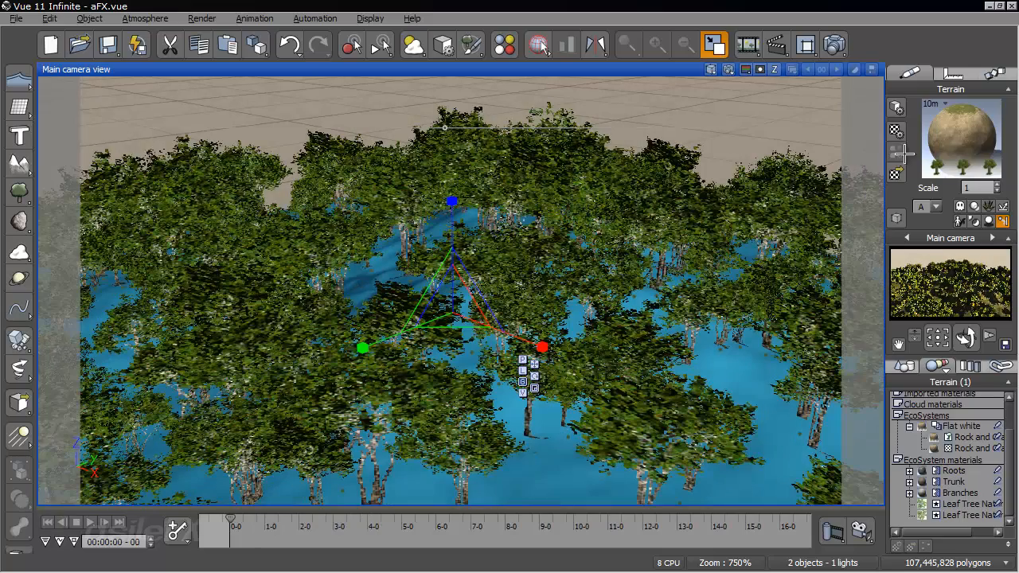
- Reopen the EcoSystem material's presence settings and set the top and bottom altitude fuzziness to 0%
right_click(925, 135)
left_click(925, 135)
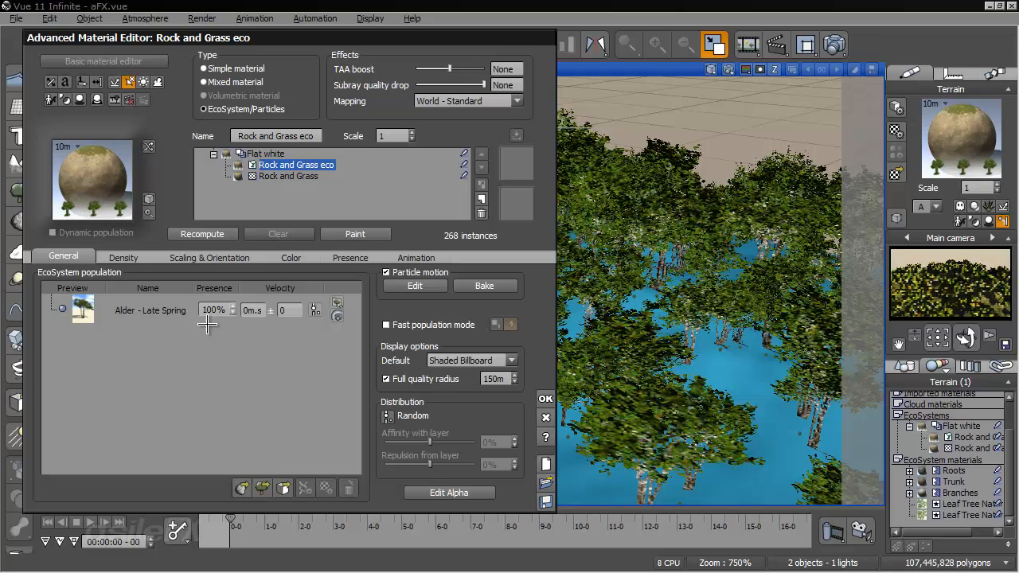
left_click(166, 312)
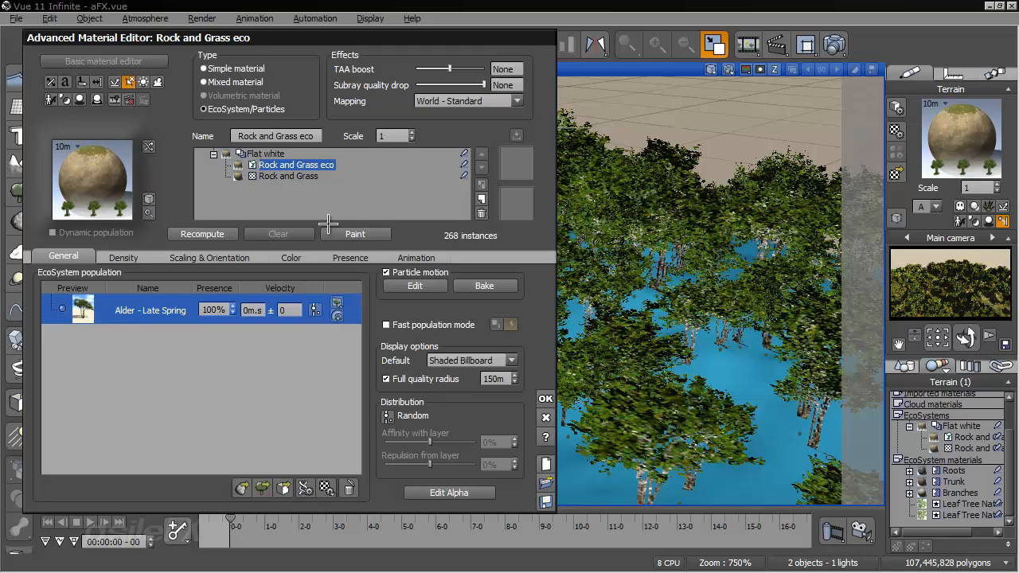
left_click(349, 257)
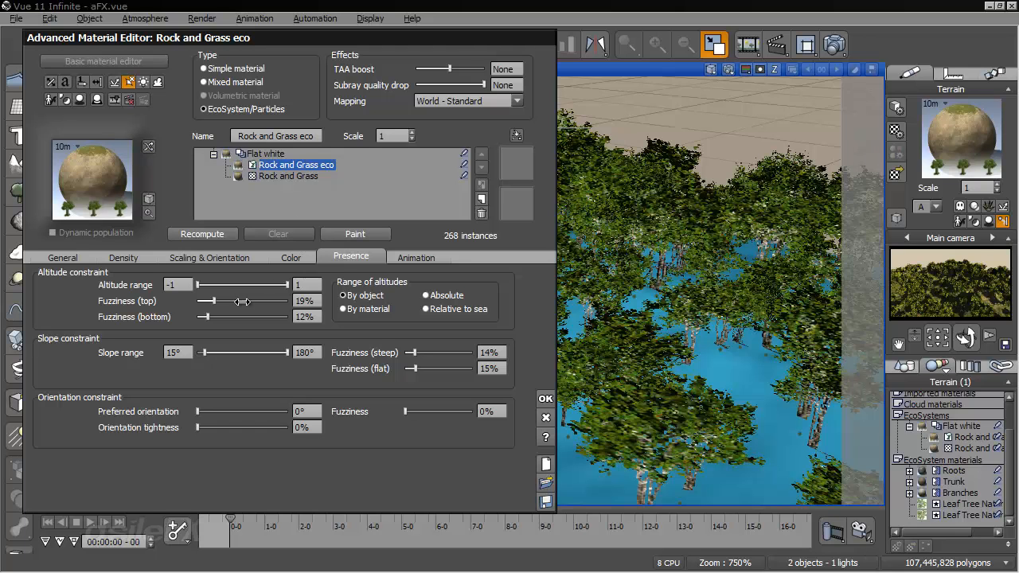
left_click_drag(242, 301, 180, 317)
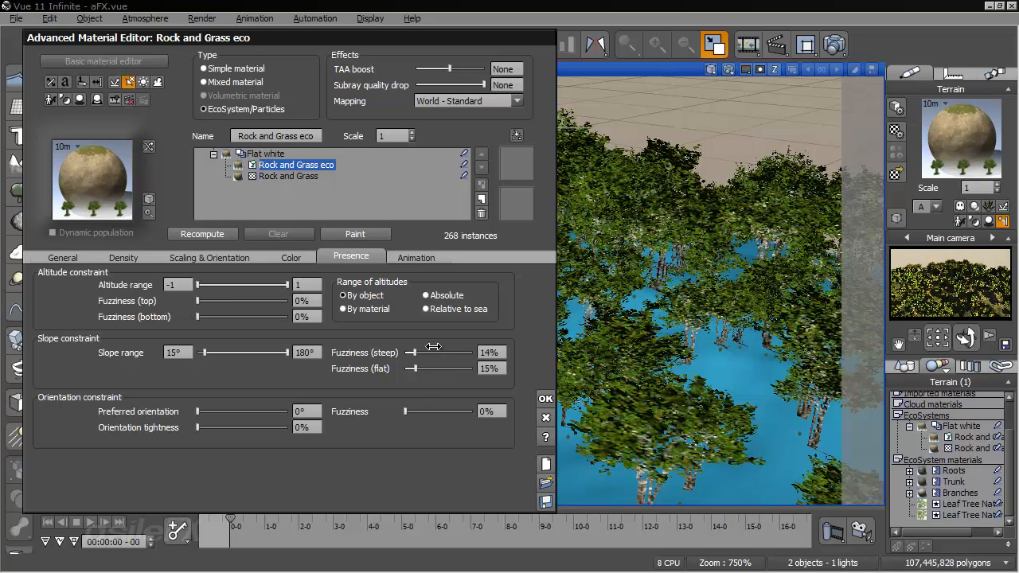
- Set the steep and flat slope fuzziness to 0% and the lower slope limit to 0°, and recompute the population
left_click_drag(412, 368, 400, 369)
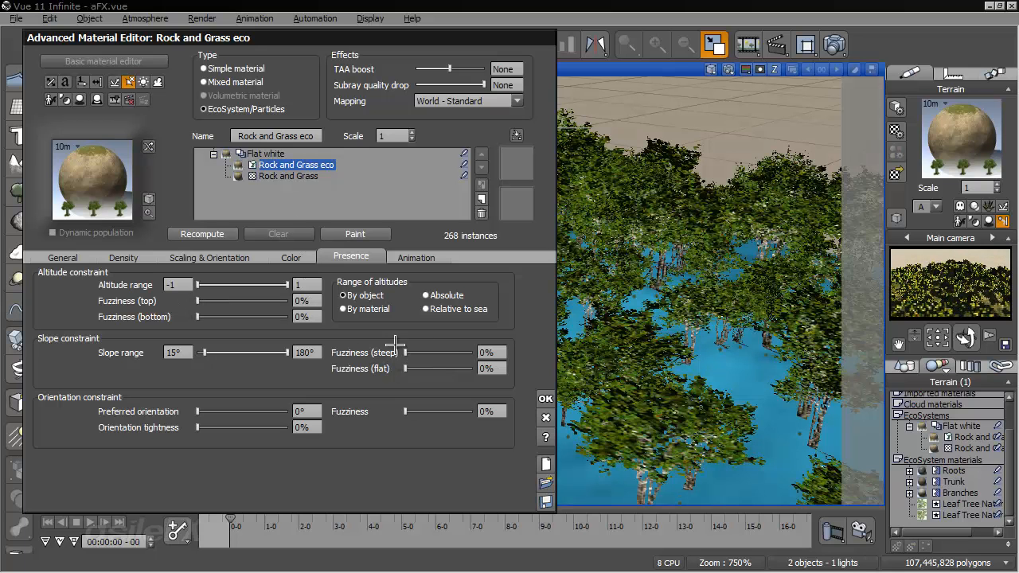
left_click_drag(201, 355, 196, 355)
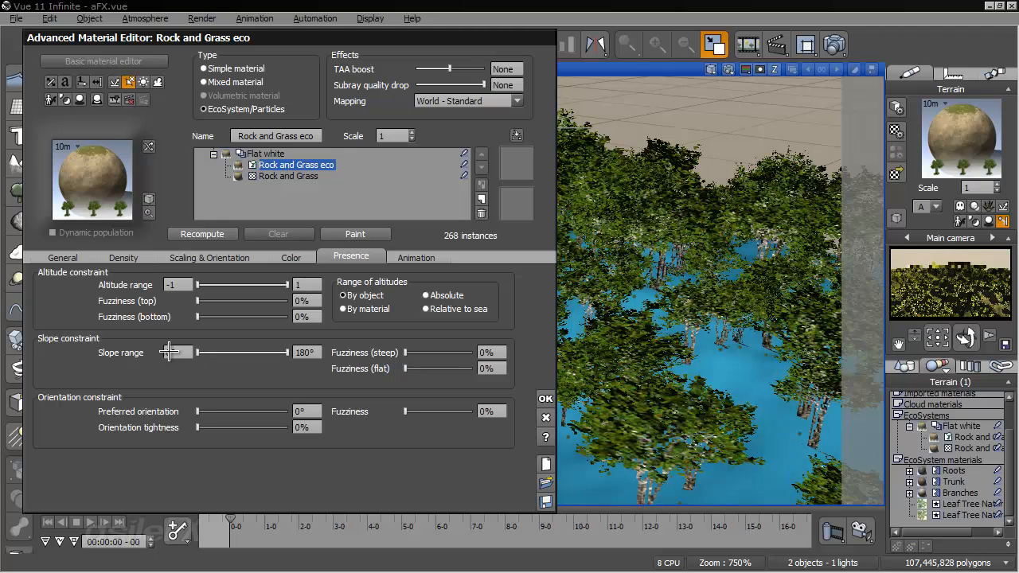
left_click(208, 233)
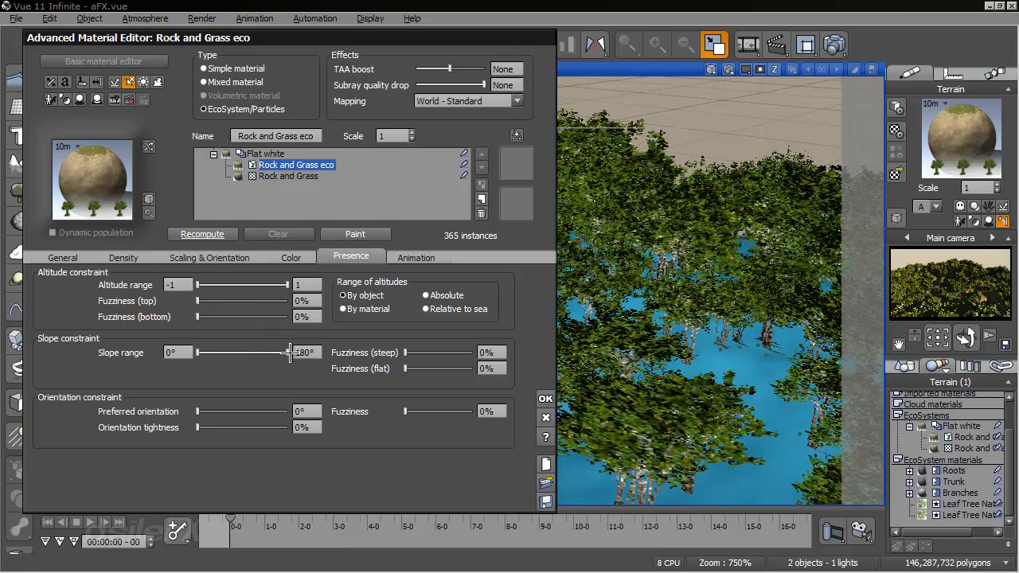
- Set the slope range's upper limit to 43° after trying 14° and 24°, recomputing the population each time
left_click_drag(285, 353, 227, 353)
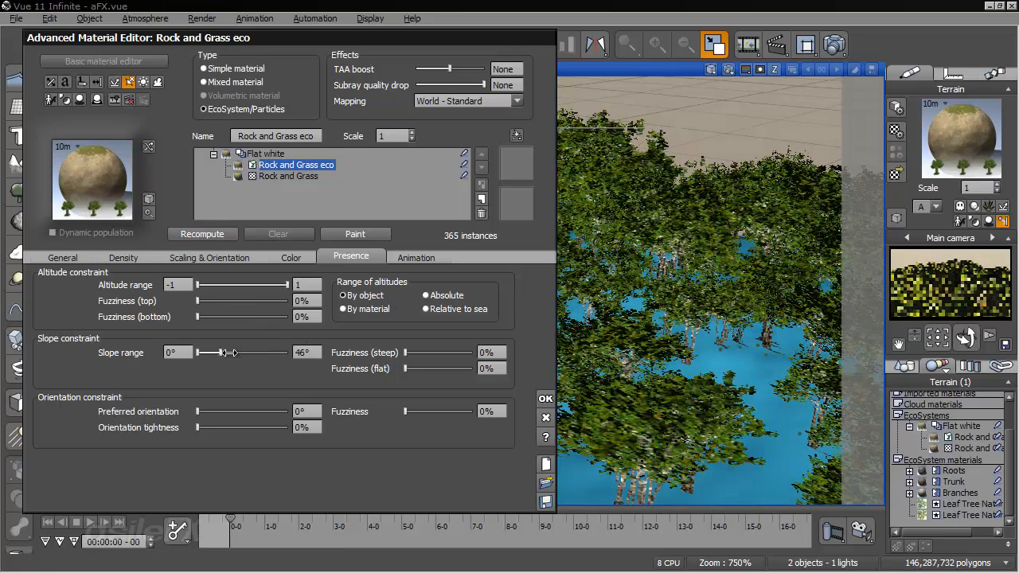
left_click(221, 233)
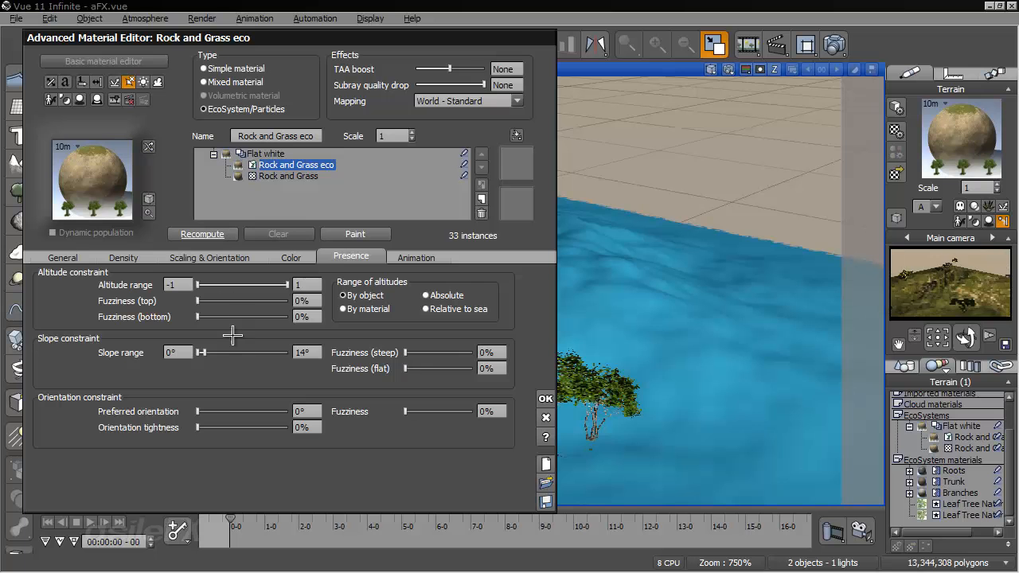
left_click(216, 234)
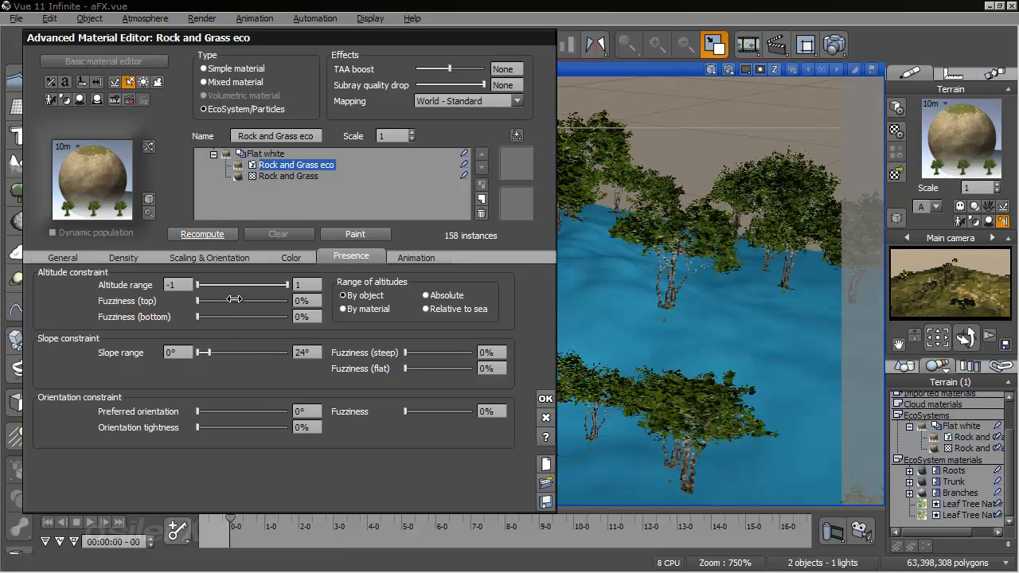
left_click_drag(239, 353, 220, 354)
left_click(211, 235)
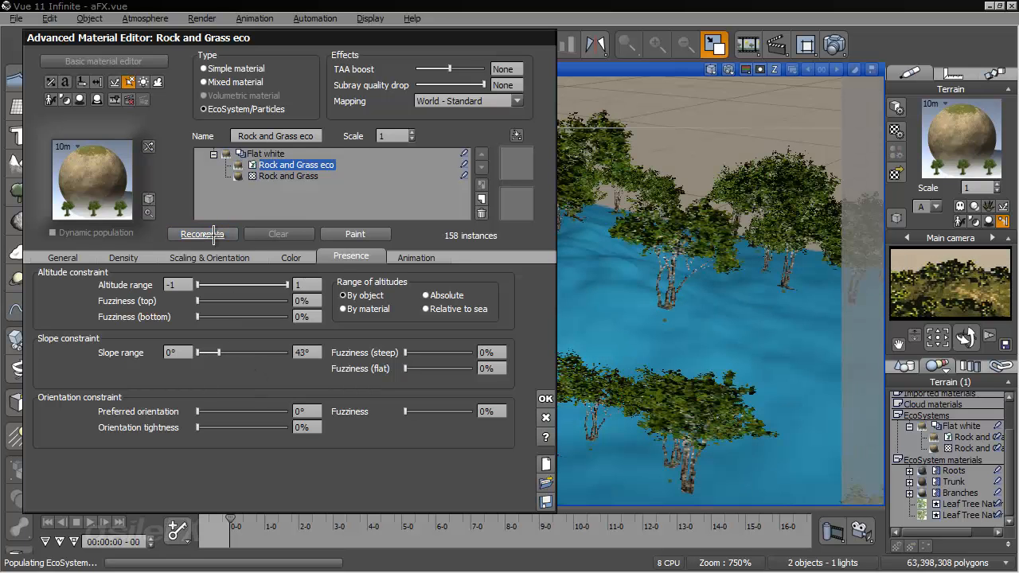
- Raise the EcoSystem's emission flow density to 66% and recompute the population
left_click(132, 258)
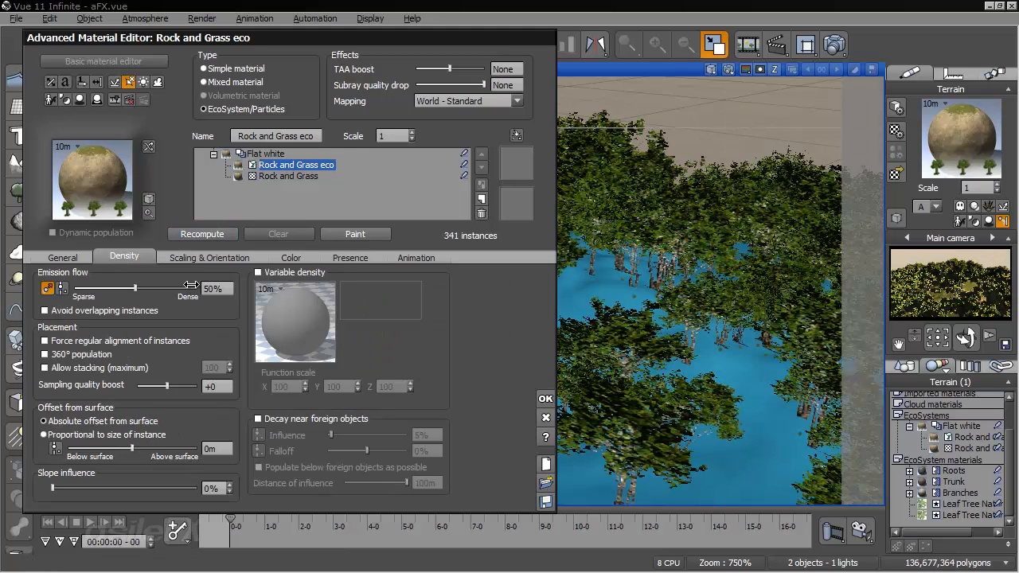
left_click(206, 234)
mouse_move(157, 288)
left_mouse_down()
mouse_move(172, 288)
mouse_move(154, 288)
left_mouse_up()
left_click(191, 232)
left_click(202, 234)
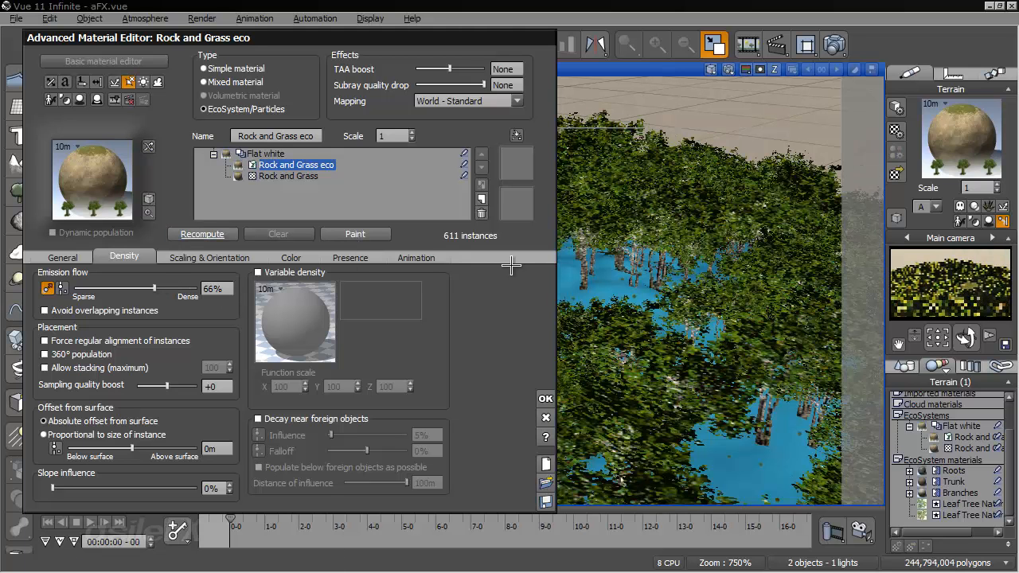
- Preview the Alder particles' motion over about the first three seconds and return to the start frame
left_click(65, 257)
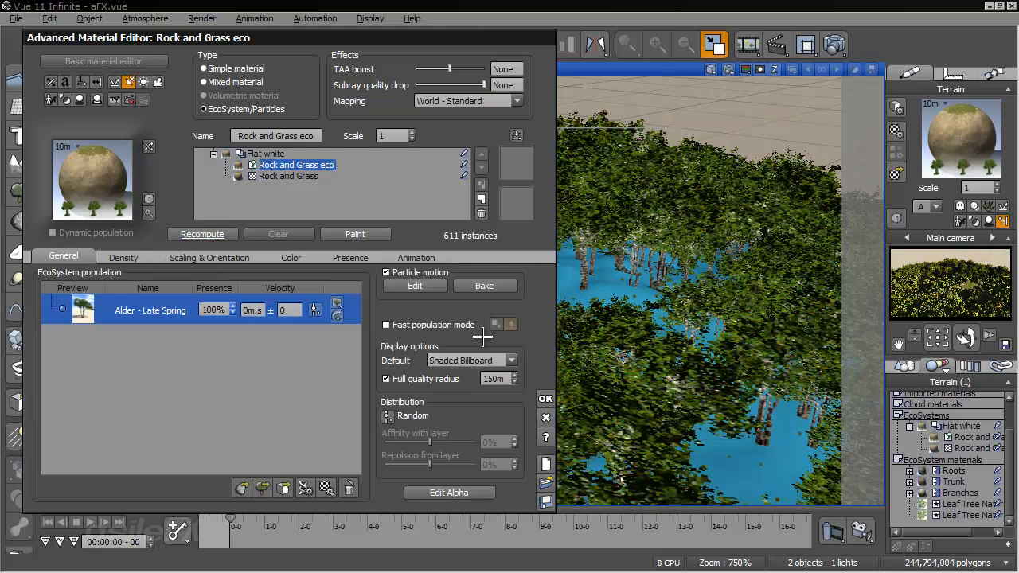
left_click_drag(563, 387, 255, 327)
left_click_drag(233, 520, 330, 519)
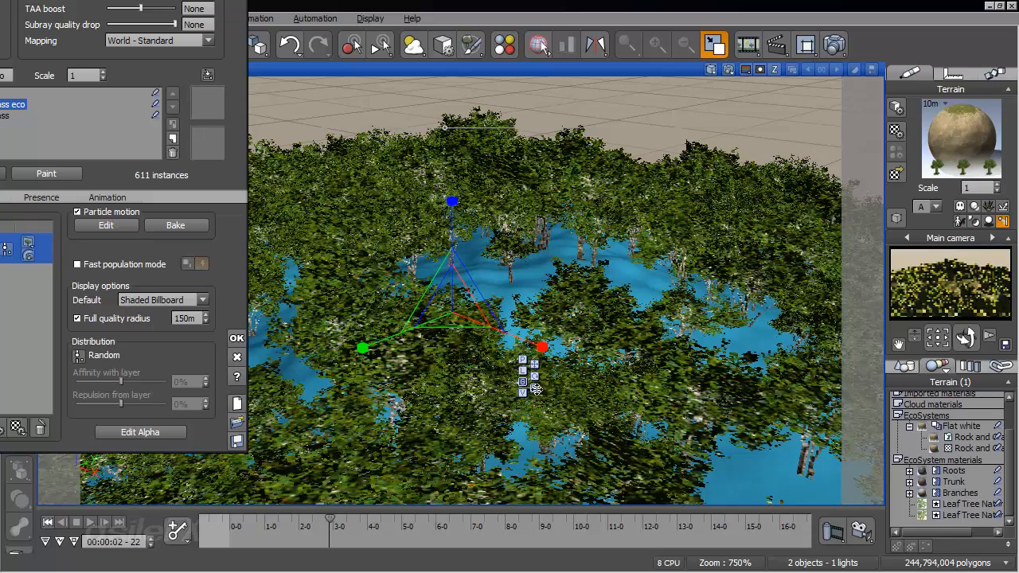
left_click(48, 523)
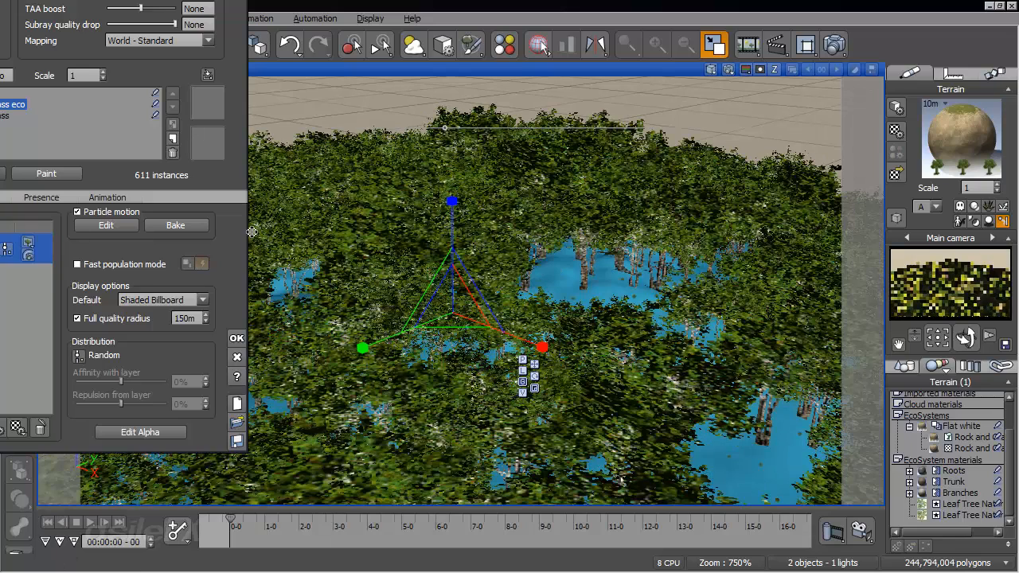
left_click_drag(246, 263, 503, 274)
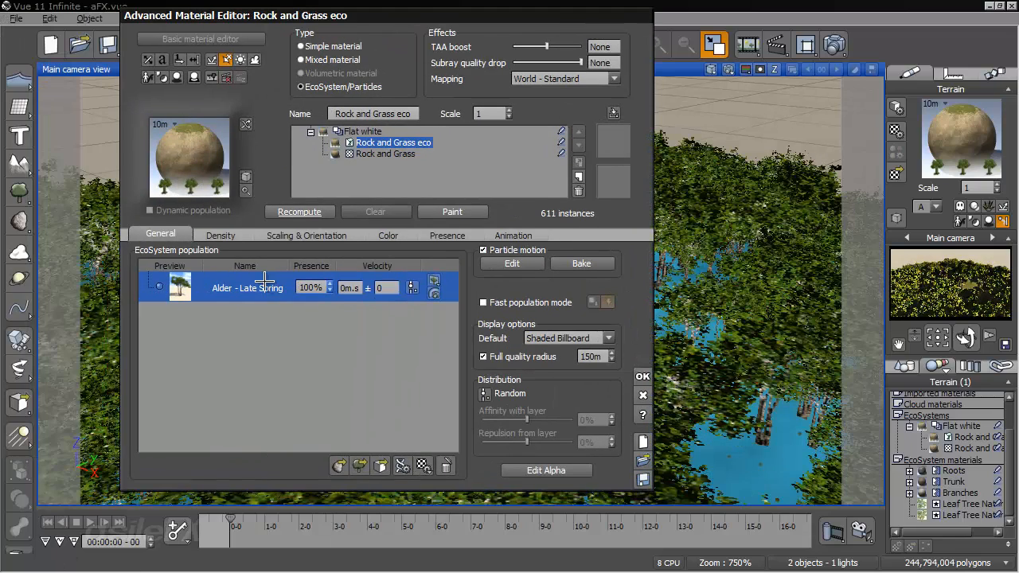
- Enable the adhesion coefficient for the Alder - Late Spring particles at 50% and recompute the population
double_click(266, 282)
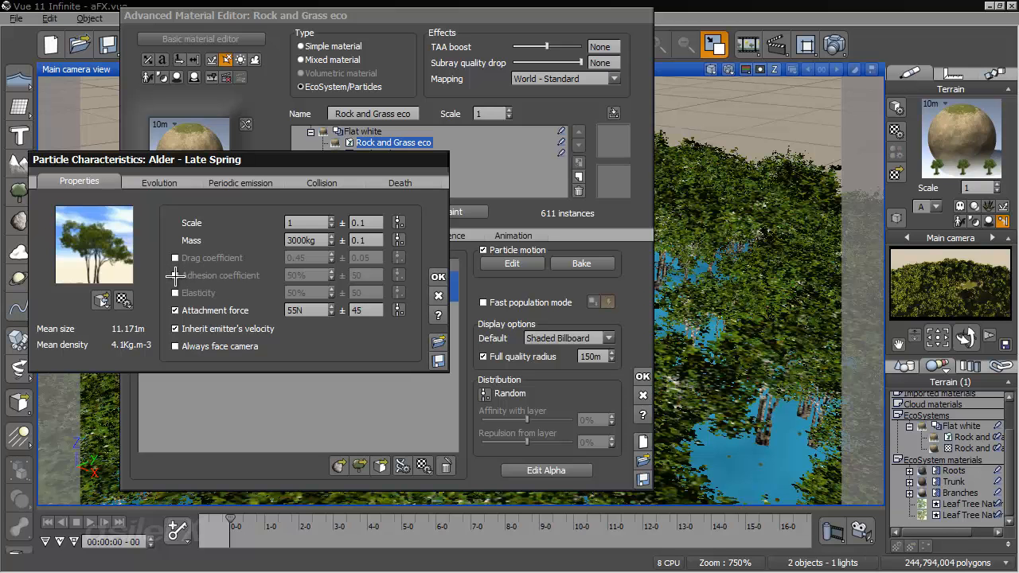
left_click(175, 275)
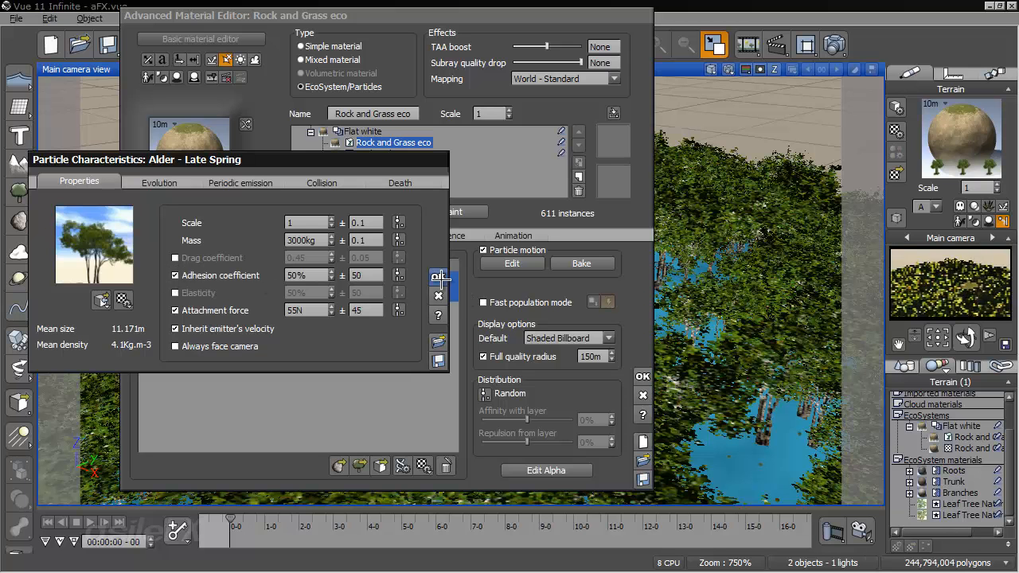
left_click(438, 276)
left_click(290, 210)
- Check how the trees move with adhesion enabled over about the first three seconds, ending at the start frame
left_click_drag(605, 302, 285, 256)
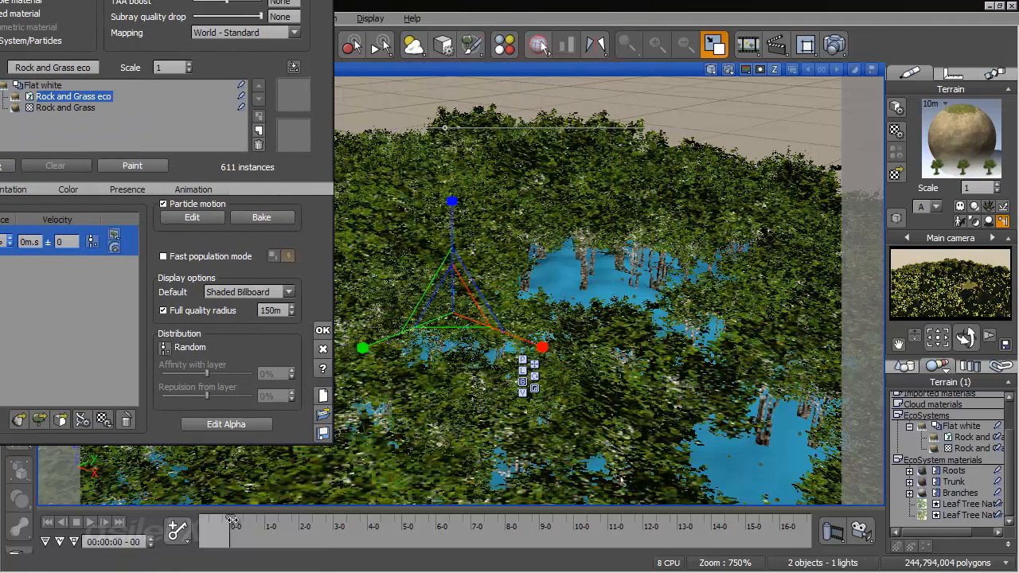
left_click_drag(229, 522, 329, 524)
left_click(49, 522)
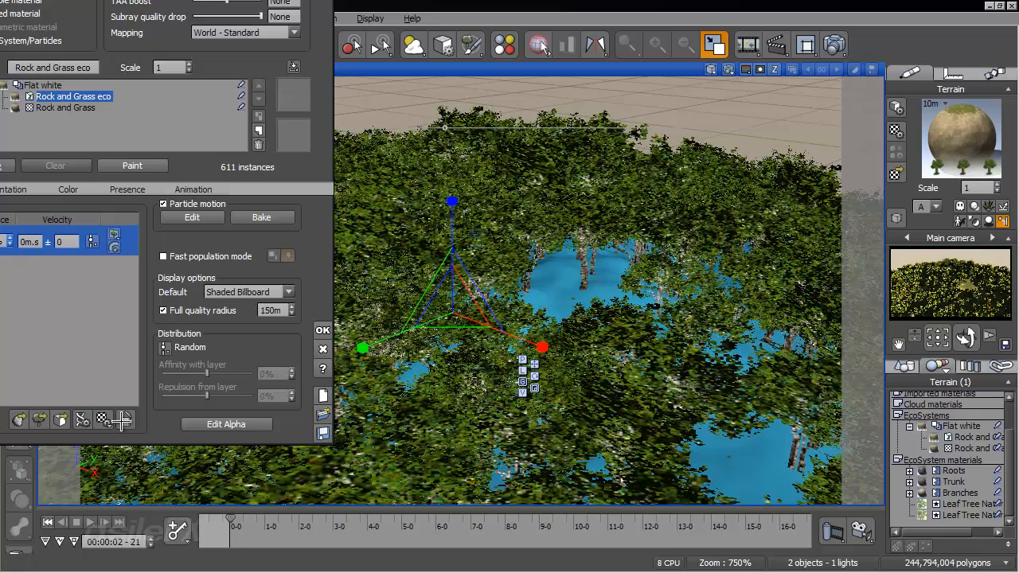
left_click_drag(319, 223, 462, 257)
left_click_drag(461, 257, 582, 265)
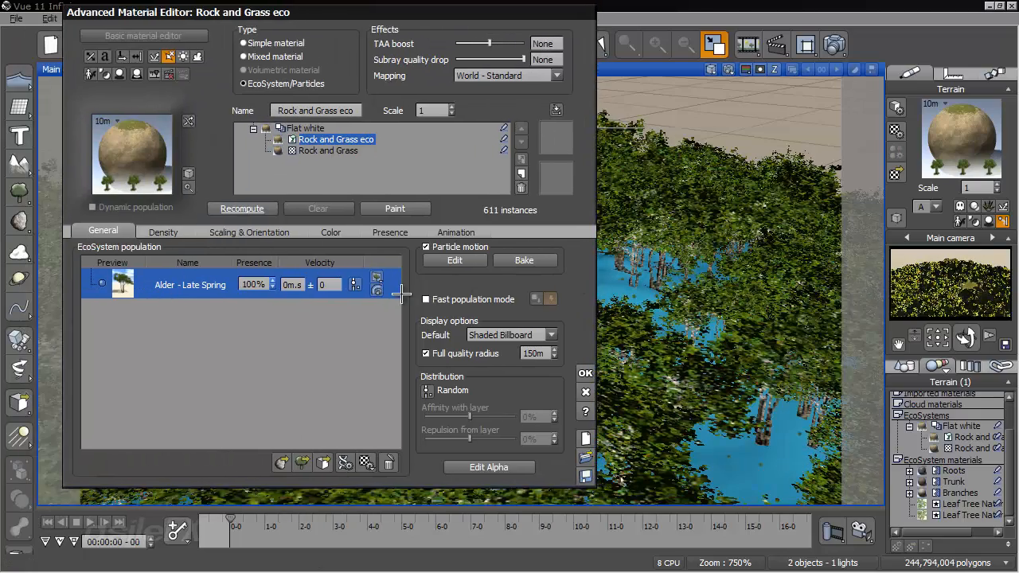
- Disable the Alder particles' adhesion coefficient, set their attachment force to 150 N, and recompute the population
double_click(182, 285)
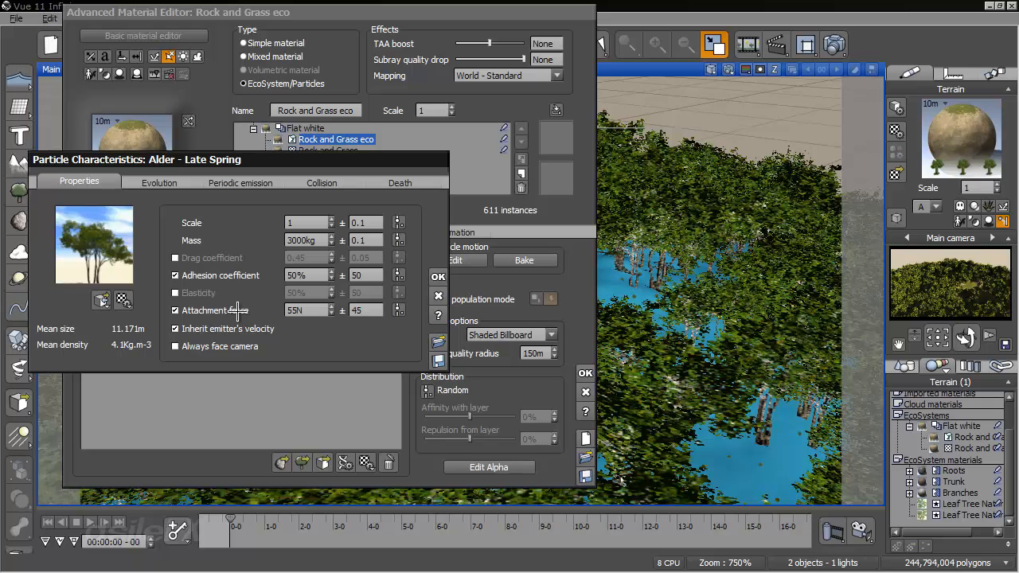
left_click(175, 276)
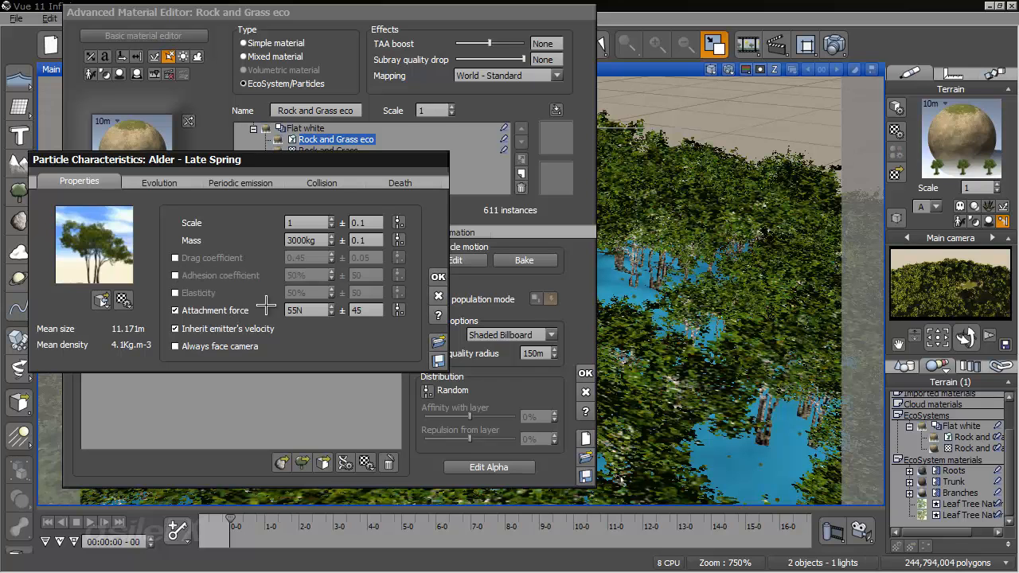
double_click(317, 311)
type("150")
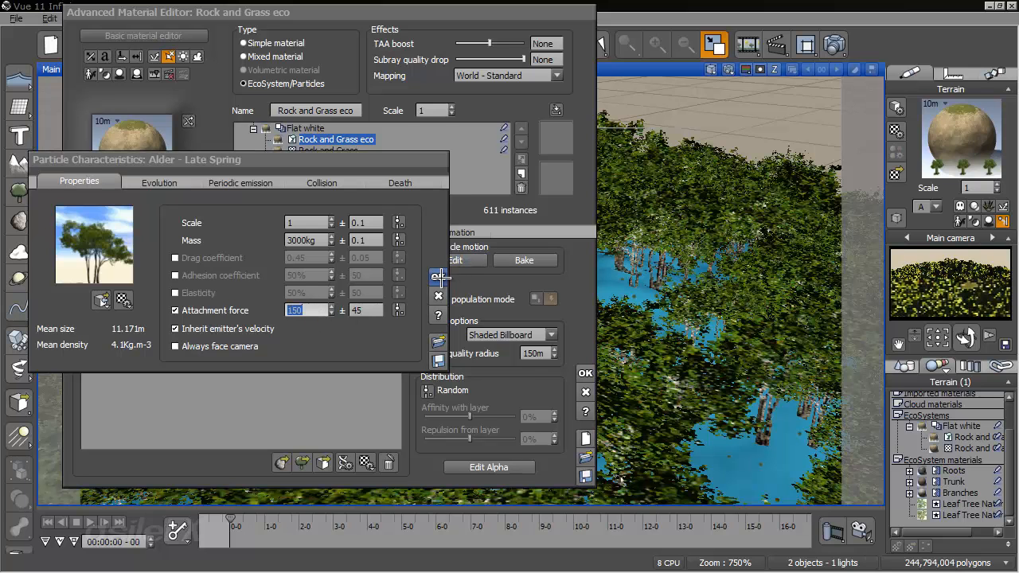
left_click(438, 276)
left_click(255, 207)
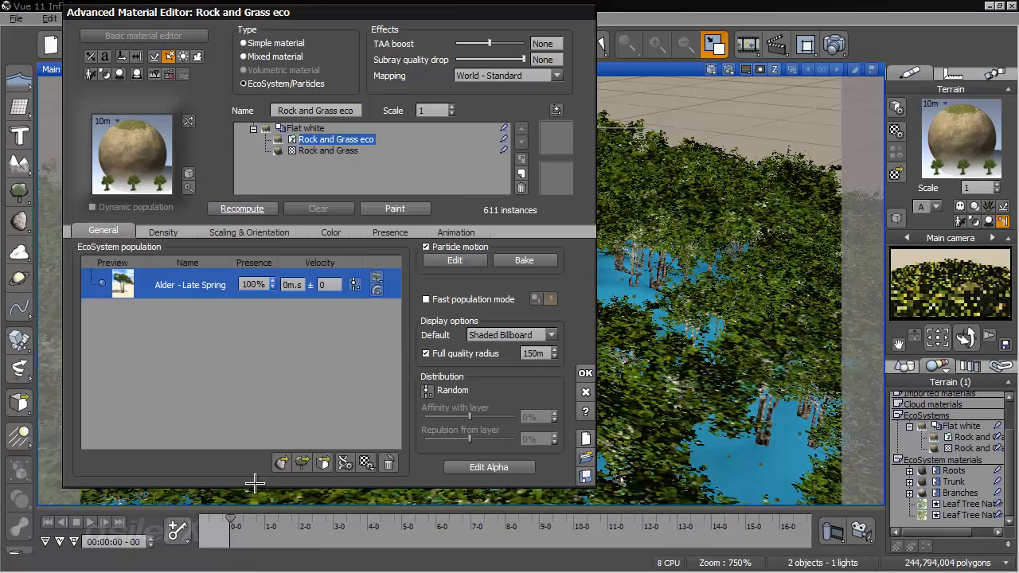
- Preview the tree motion with the 150 N attachment force up to about two seconds and return to the start
left_click(236, 518)
left_click_drag(236, 517, 309, 520)
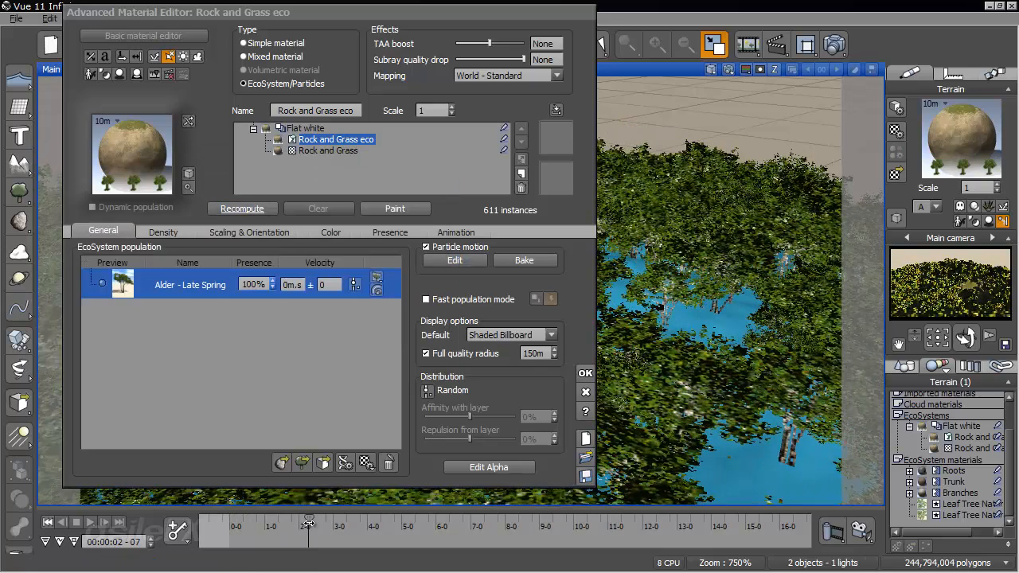
left_click(50, 522)
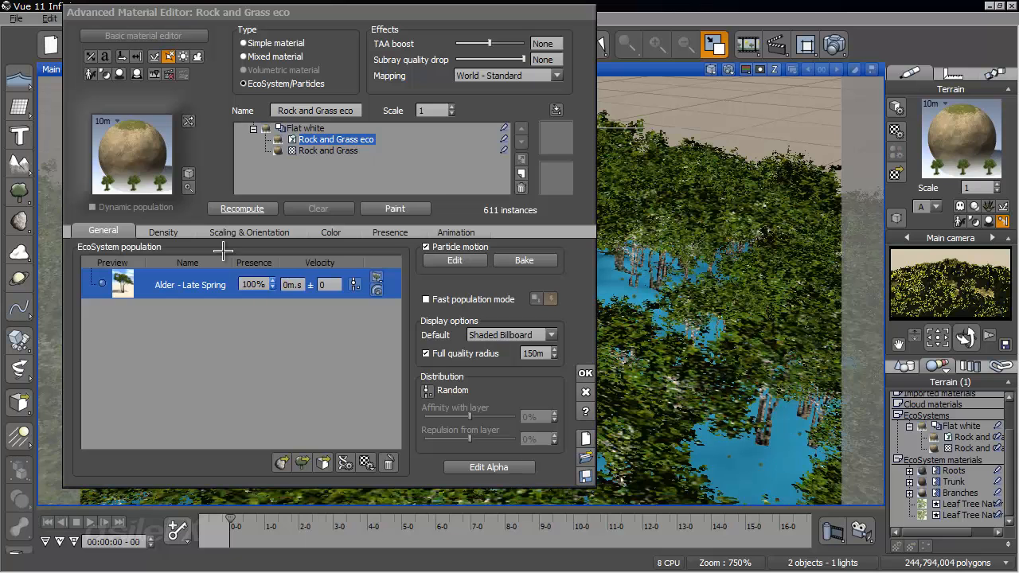
- Set the Alder particles' attachment force to 500 N and preview the recomputed population's motion over about three seconds
double_click(210, 291)
double_click(305, 313)
type("500")
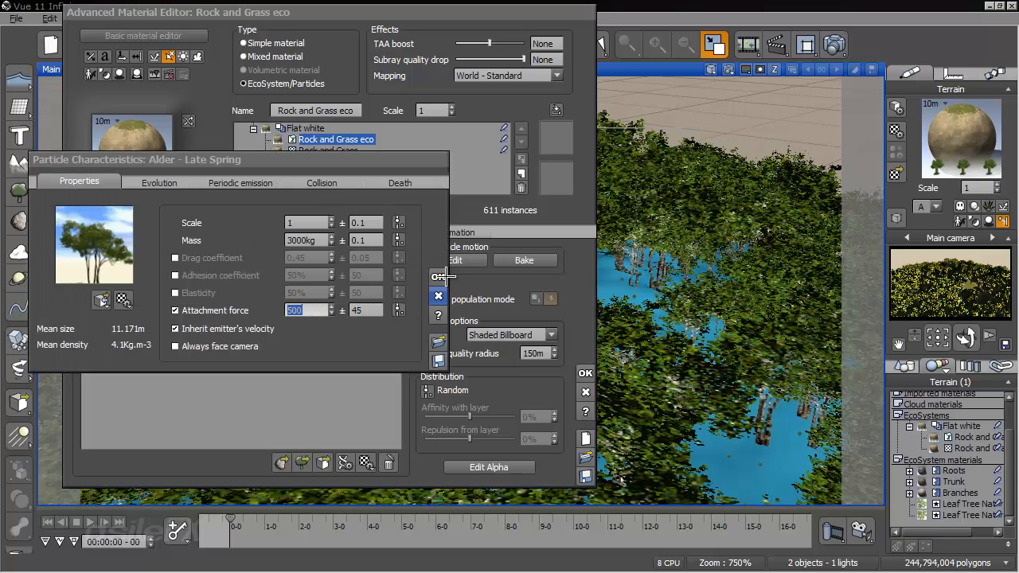
left_click(441, 277)
left_click(254, 208)
left_click_drag(230, 522, 338, 526)
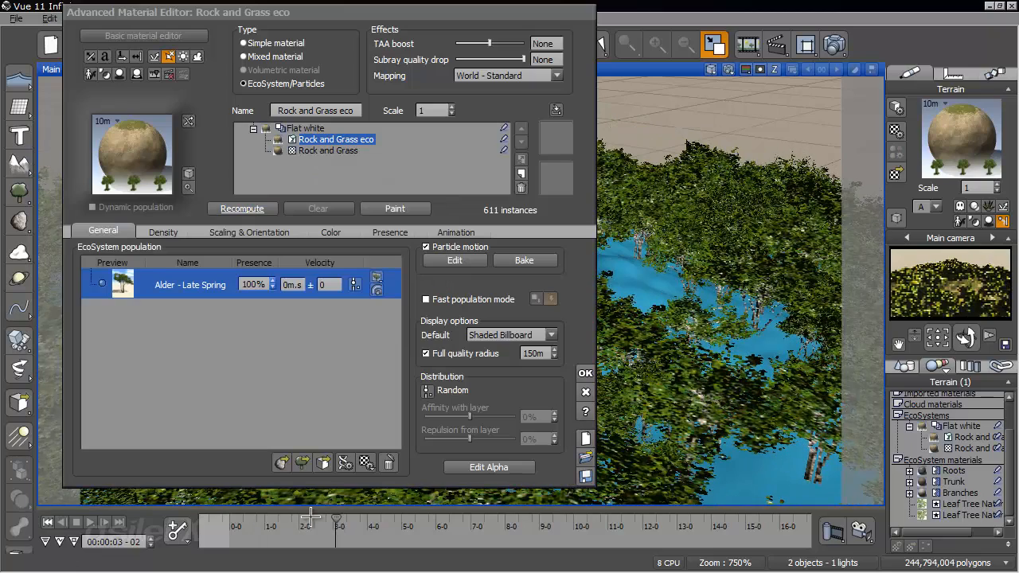
left_click(48, 523)
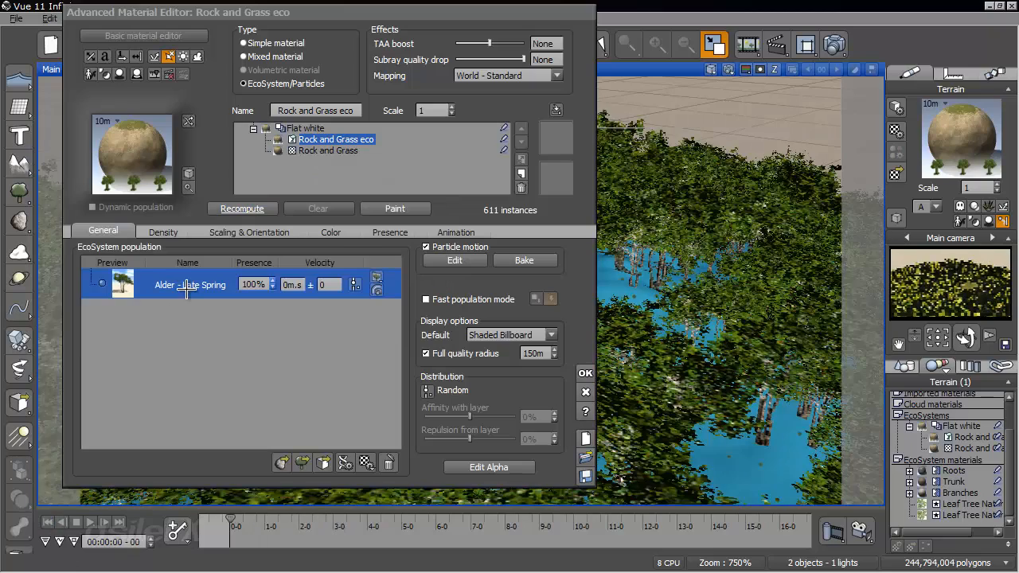
- Enable the Alder particles' adhesion coefficient at 100% with a variation of 0
double_click(186, 290)
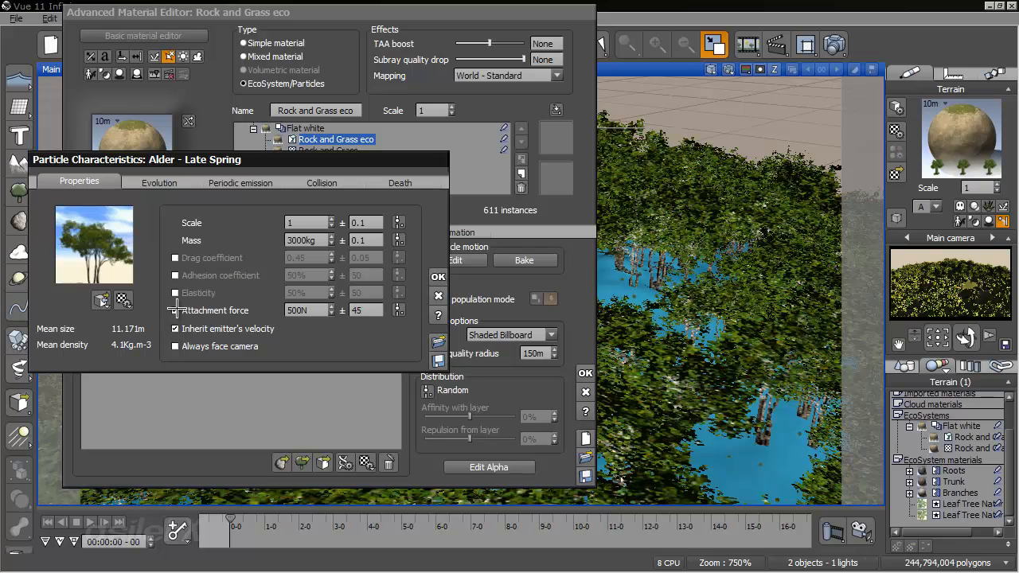
left_click(175, 276)
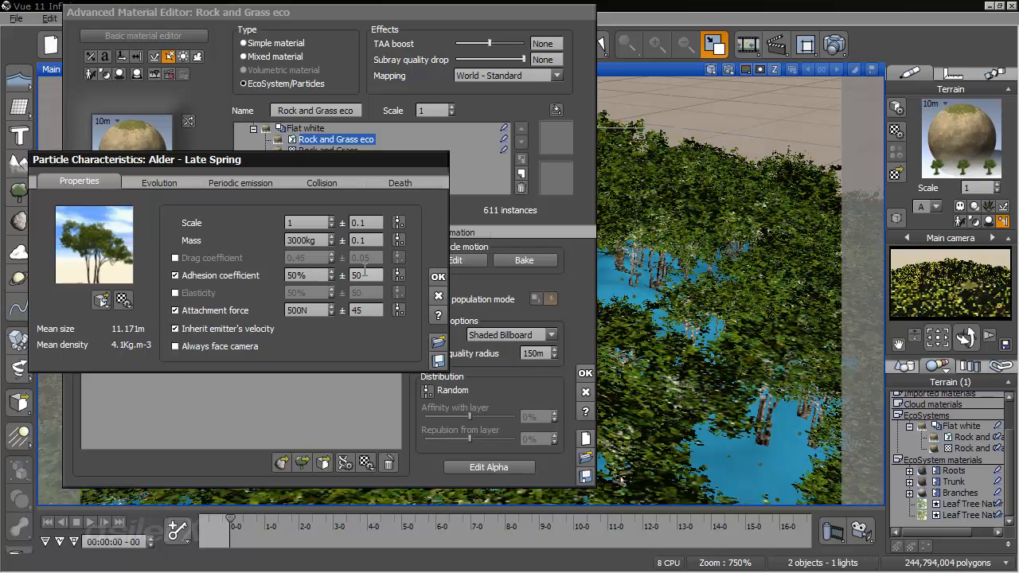
left_click(365, 275)
double_click(299, 275)
type("100")
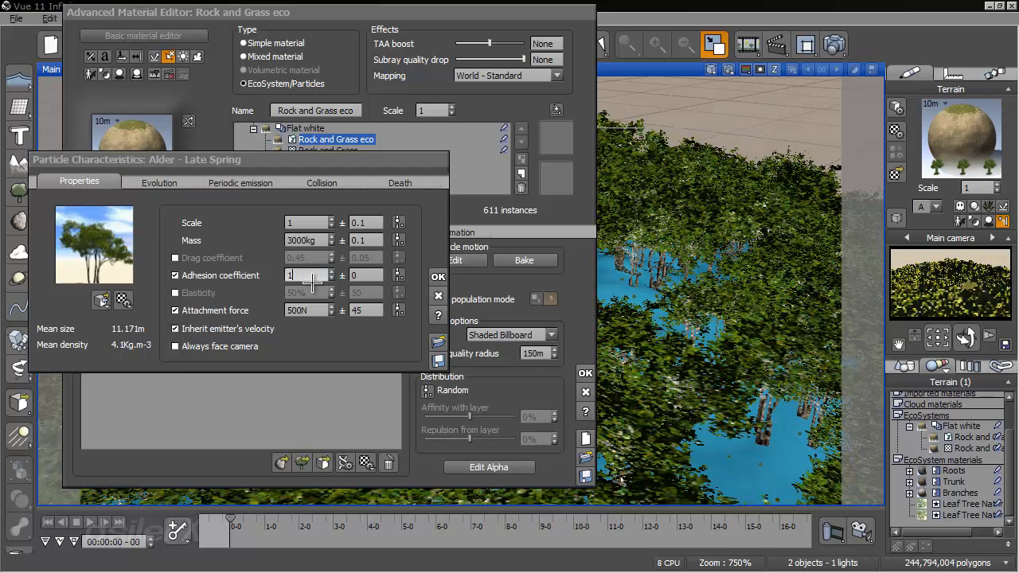
key("Return")
left_click(435, 274)
- Set the Alder particles' attachment force to 50 N, recompute the population, and accept the material changes
double_click(209, 280)
double_click(298, 310)
type("5")
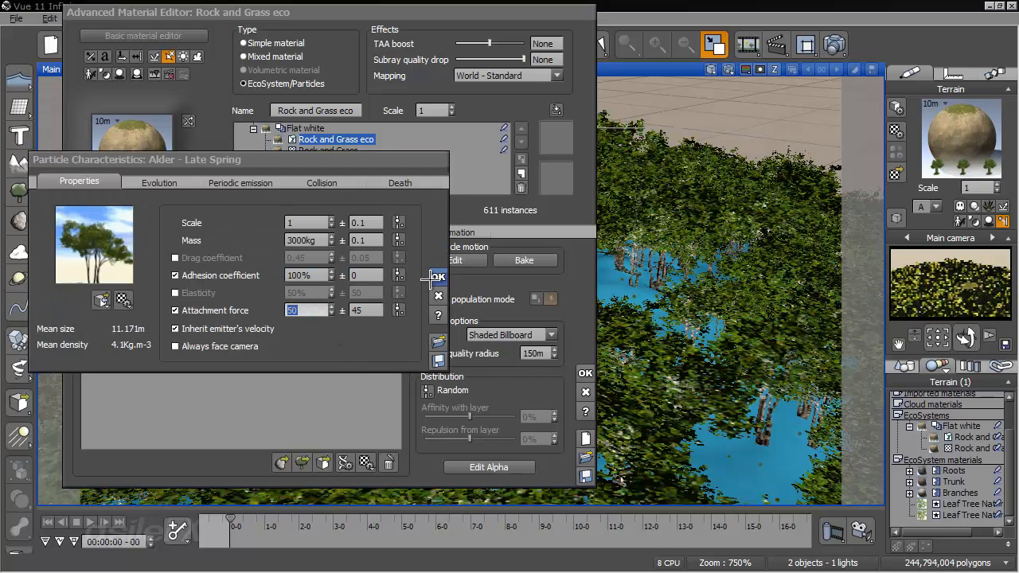
left_click(438, 276)
left_click(253, 208)
left_click(585, 372)
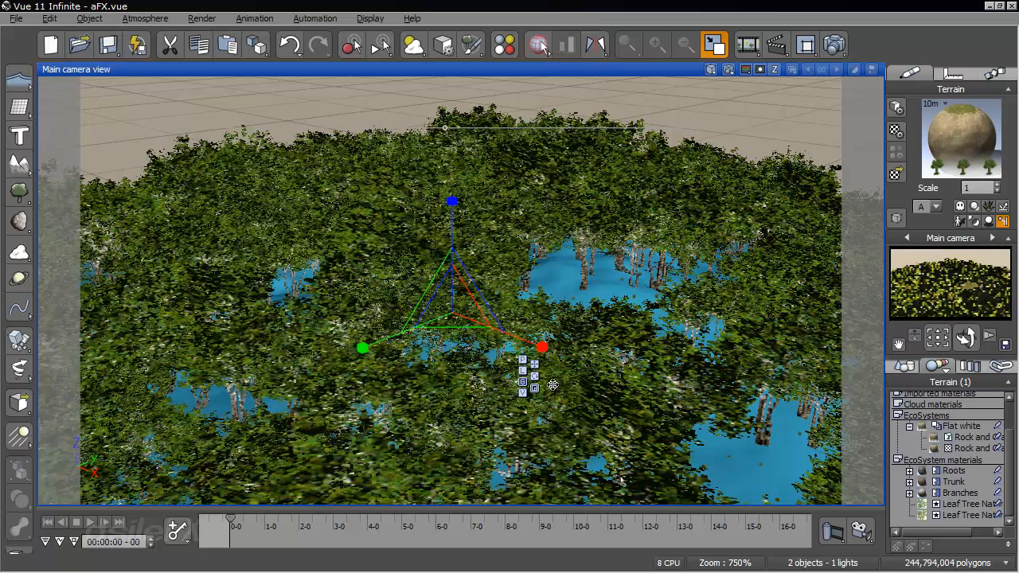
- Examine the trees' motion over about the first second and a half, including from a lower, wider view of the terrain
left_click_drag(231, 520, 279, 516)
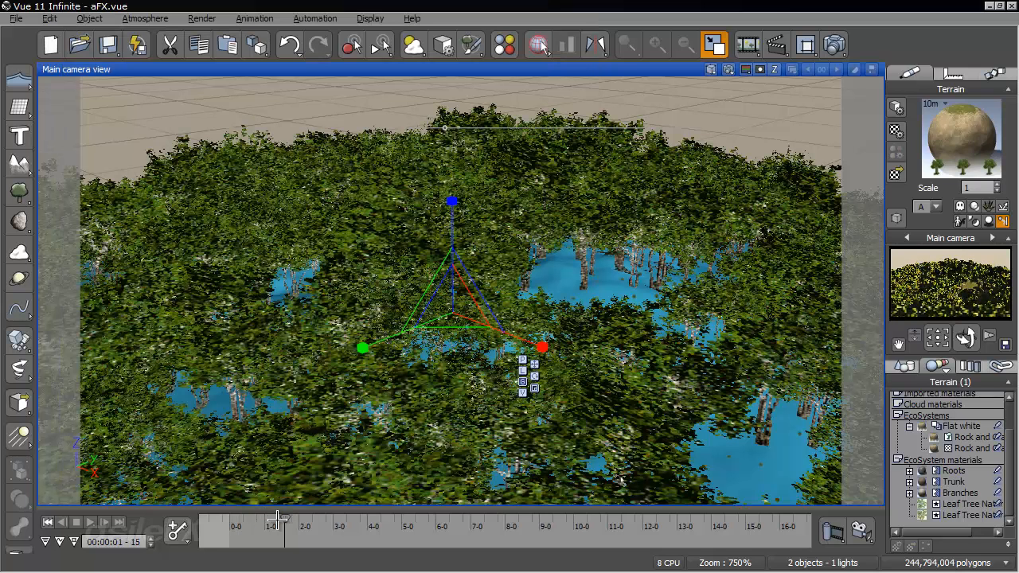
left_click(46, 522)
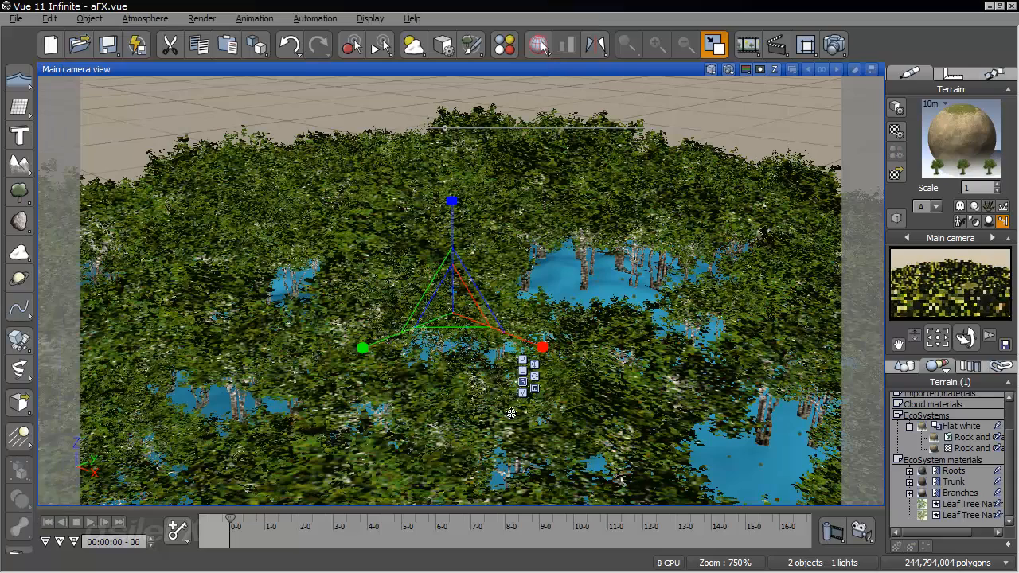
right_click_drag(551, 392, 543, 355)
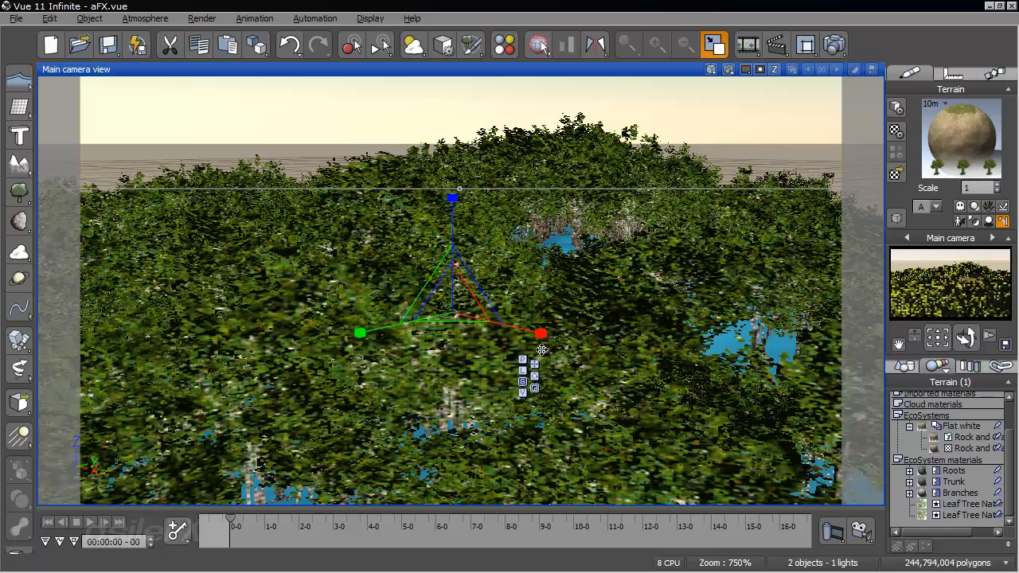
scroll(541, 350, "down", 3)
scroll(540, 350, "down", 2)
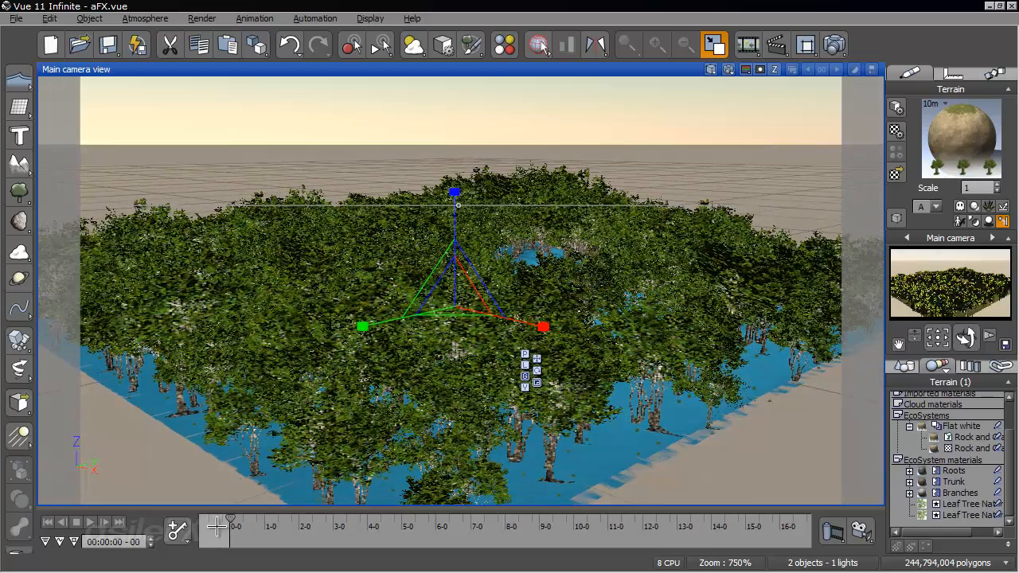
mouse_move(230, 519)
left_mouse_down()
mouse_move(269, 519)
mouse_move(243, 517)
left_mouse_up()
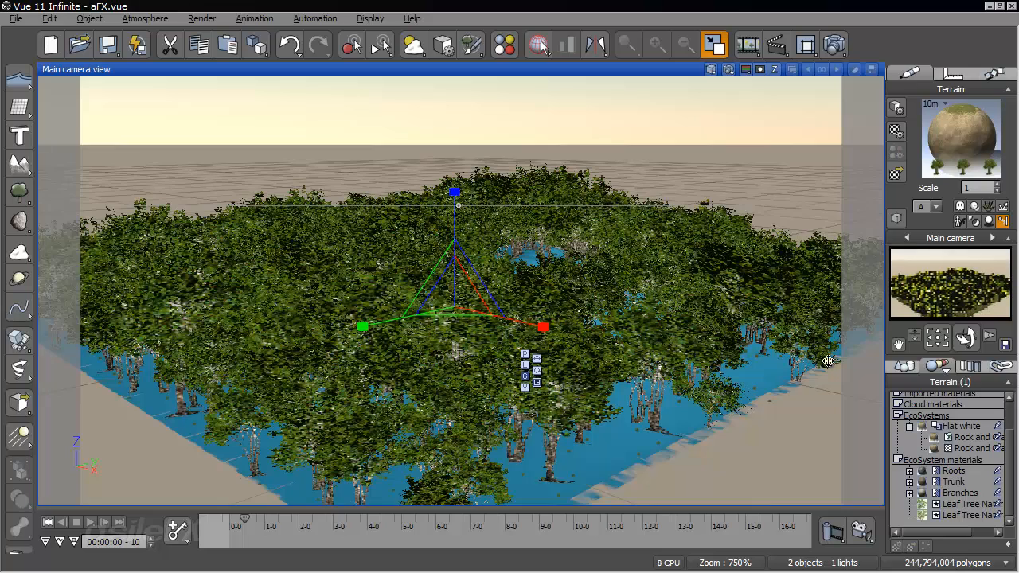
right_click_drag(744, 375, 729, 356)
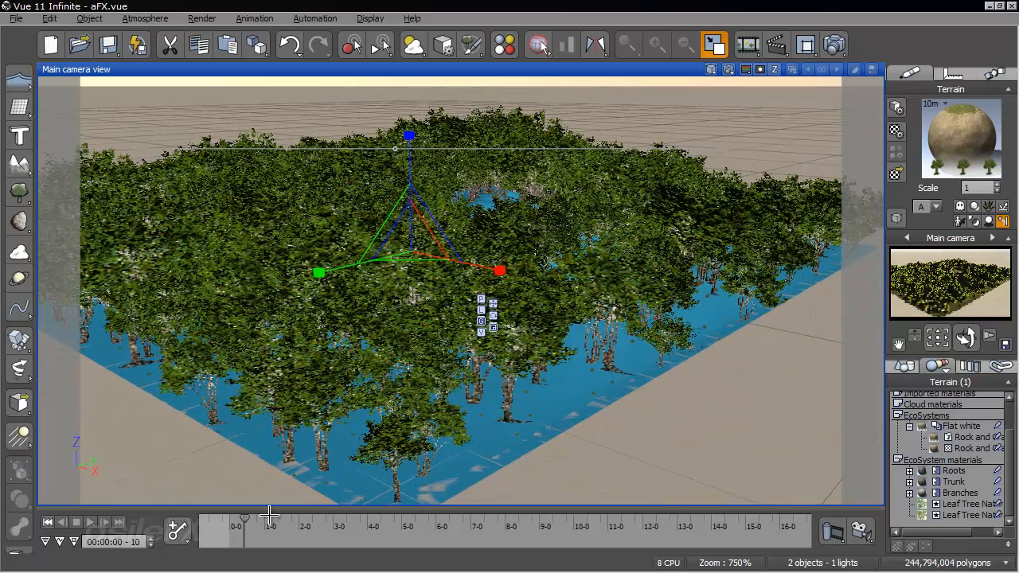
left_click_drag(250, 518, 287, 519)
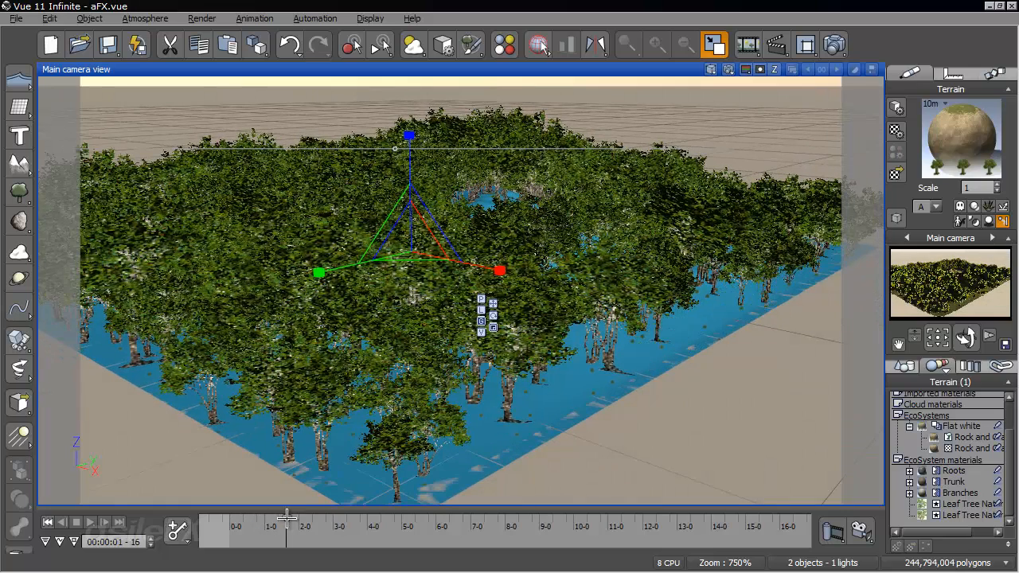
left_click(48, 522)
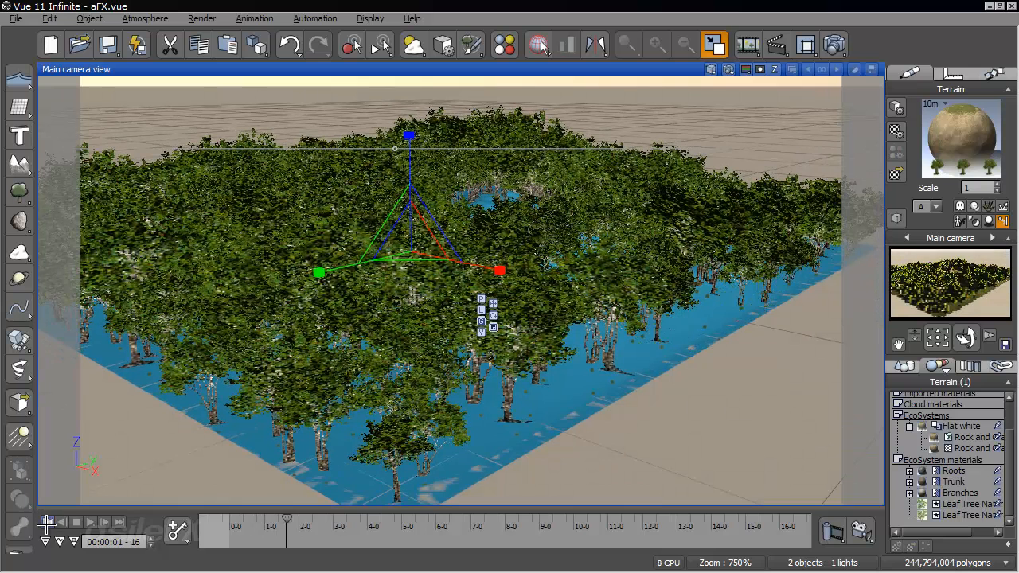
- Preview the first two seconds of tree motion along the terrain's edge again and return to the start frame
left_click(238, 519)
left_click_drag(240, 517, 270, 519)
left_click(48, 523)
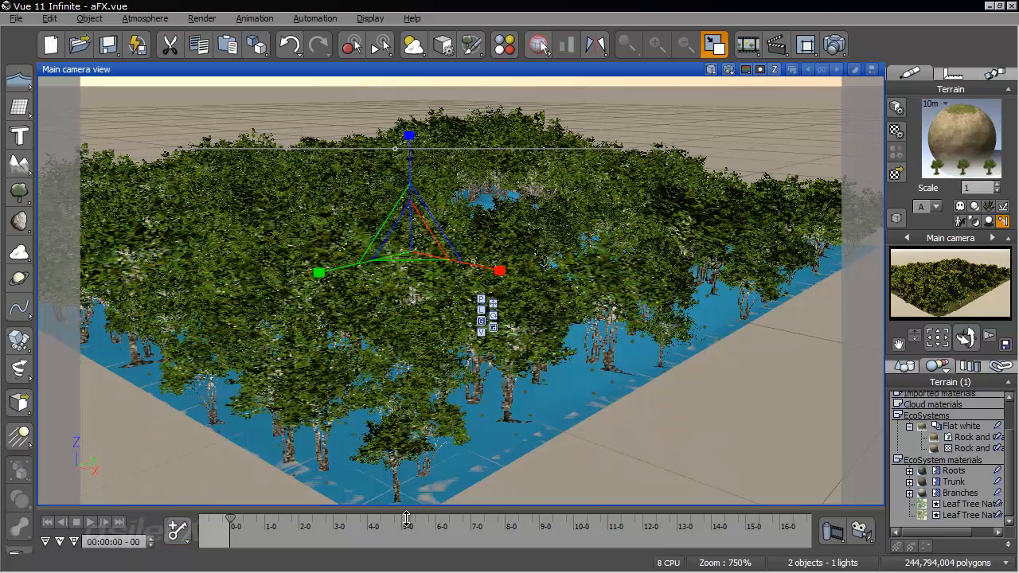
left_click_drag(231, 520, 284, 519)
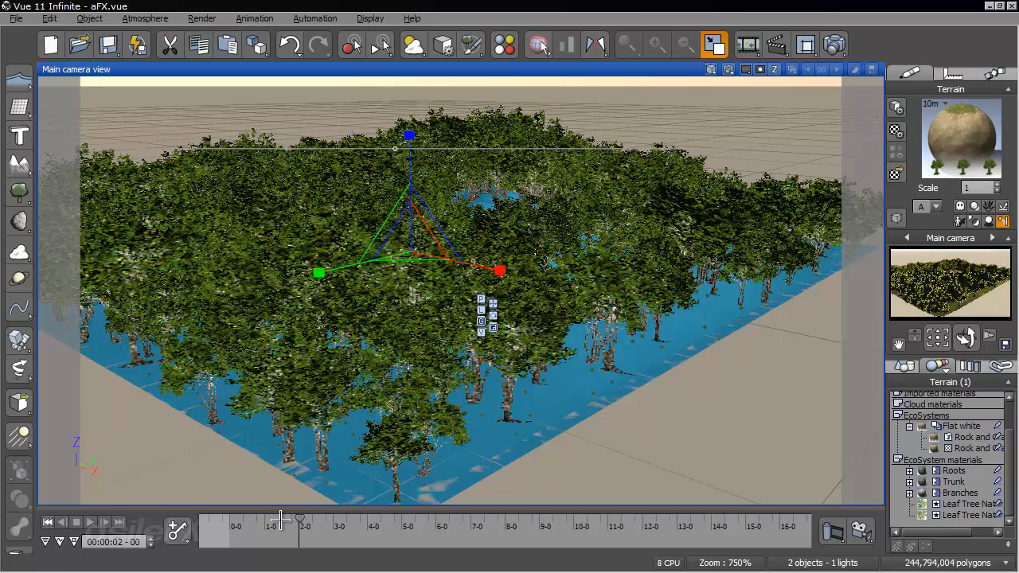
left_click(47, 522)
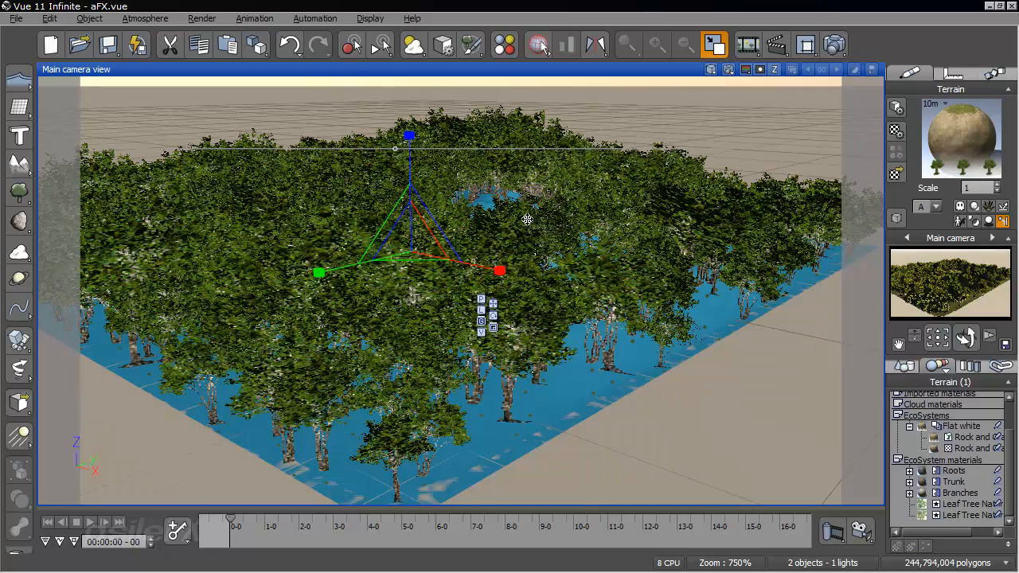
- Enable particle collisions on the Ground plane, preview the first moments of tree motion, and return to the start frame
left_click(902, 365)
left_click(942, 408)
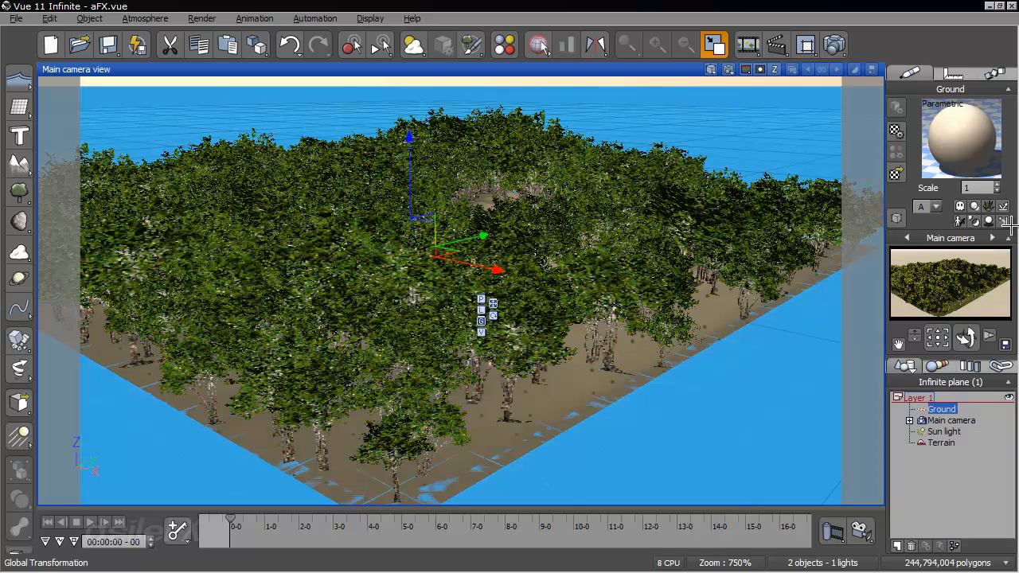
left_click(1003, 220)
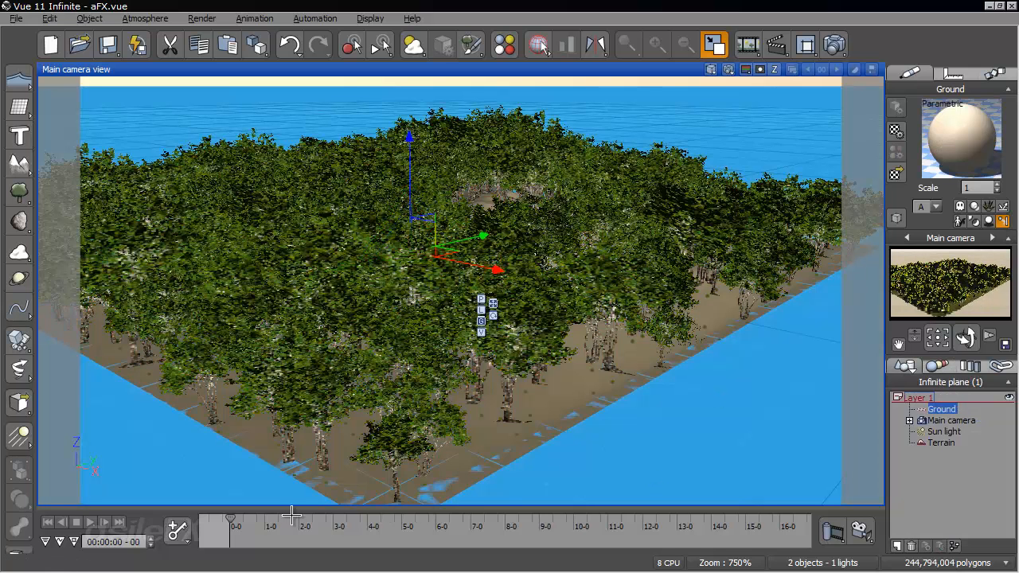
left_click_drag(228, 517, 294, 519)
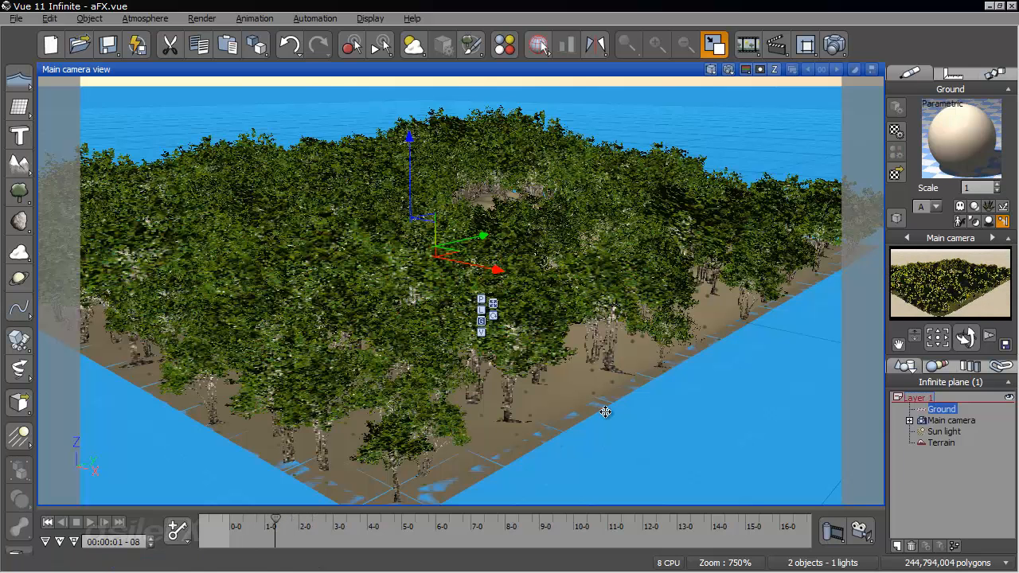
left_click(46, 523)
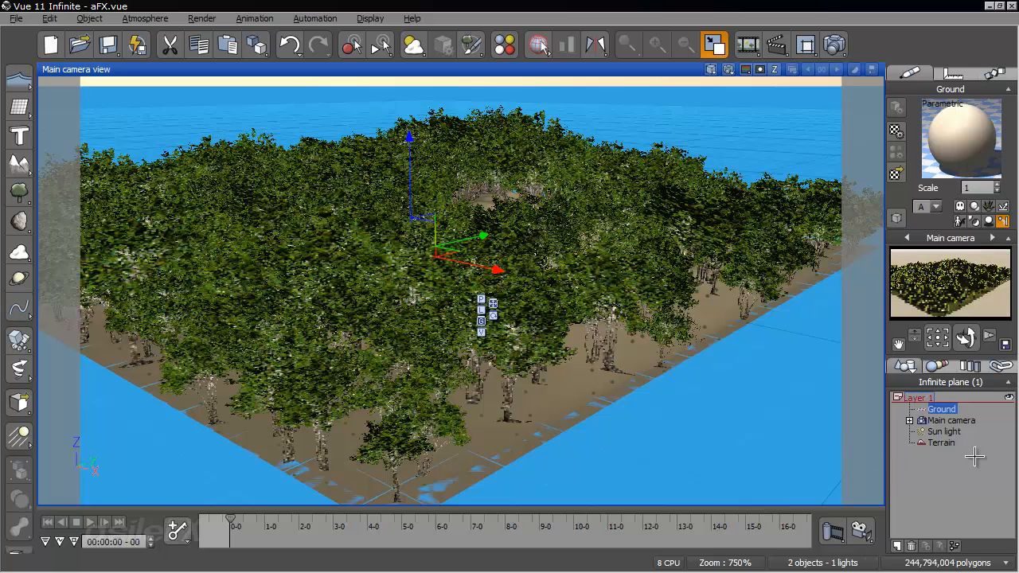
- Examine the forested terrain from several angles, both looking down from above and from near ground level
left_click(969, 494)
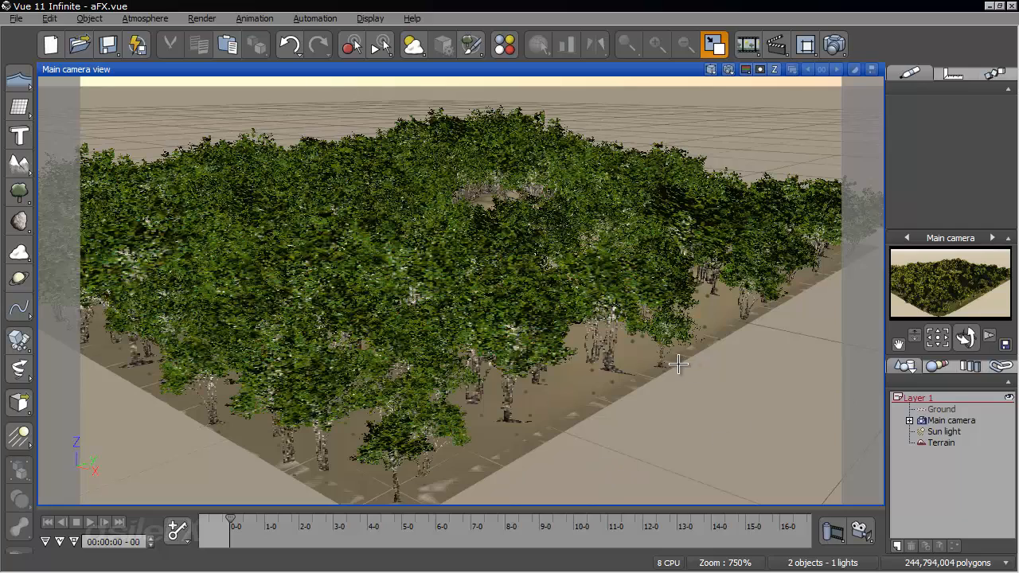
right_click_drag(649, 353, 588, 331)
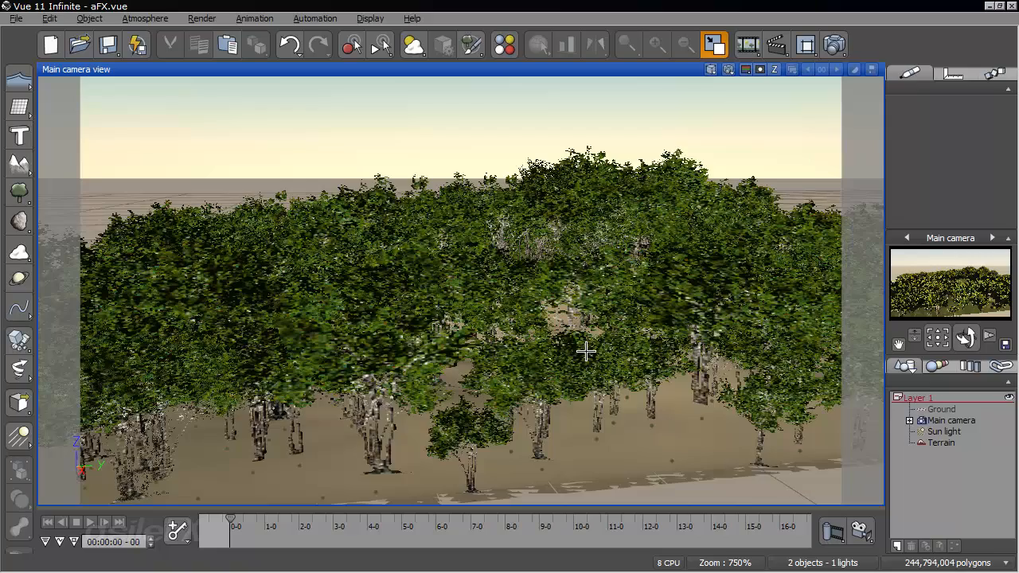
right_click_drag(577, 353, 764, 430)
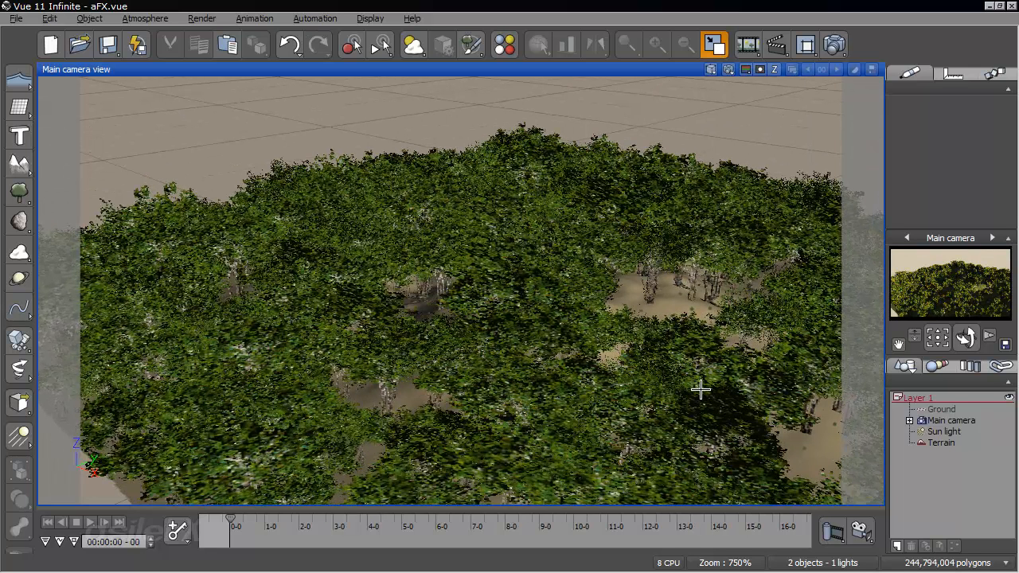
right_click_drag(521, 360, 508, 285)
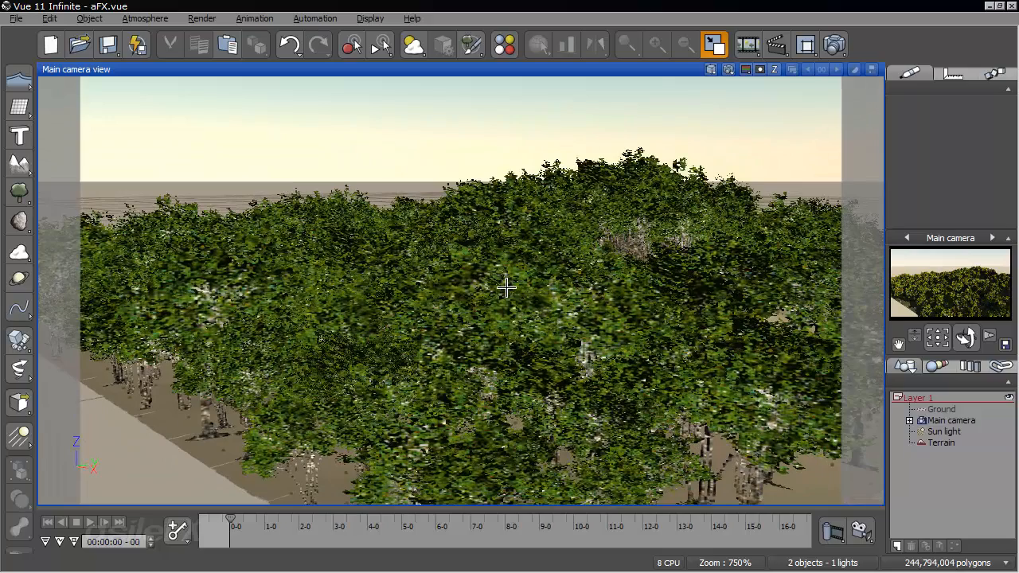
right_click_drag(719, 314, 541, 419)
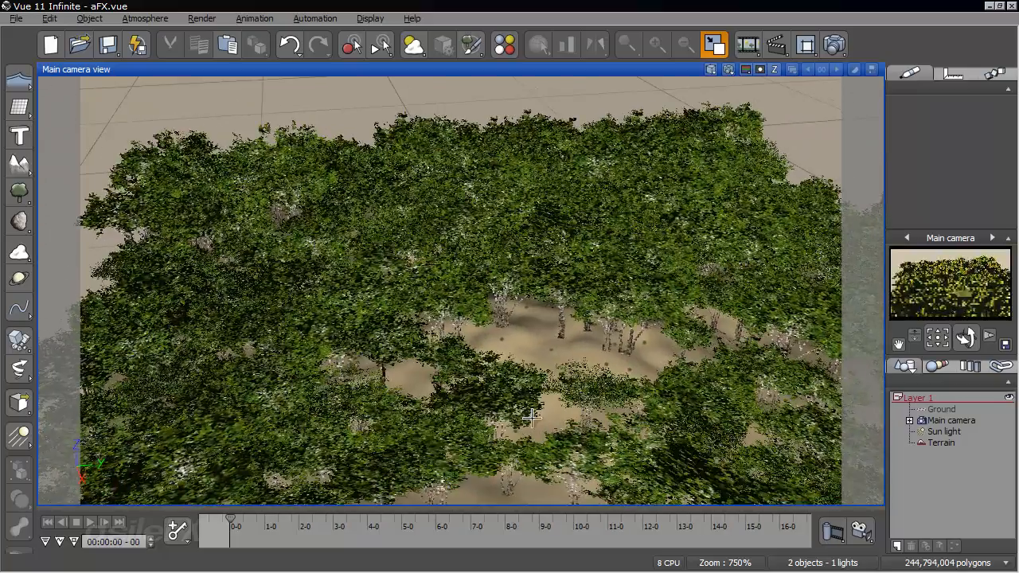
right_click_drag(752, 338, 739, 322)
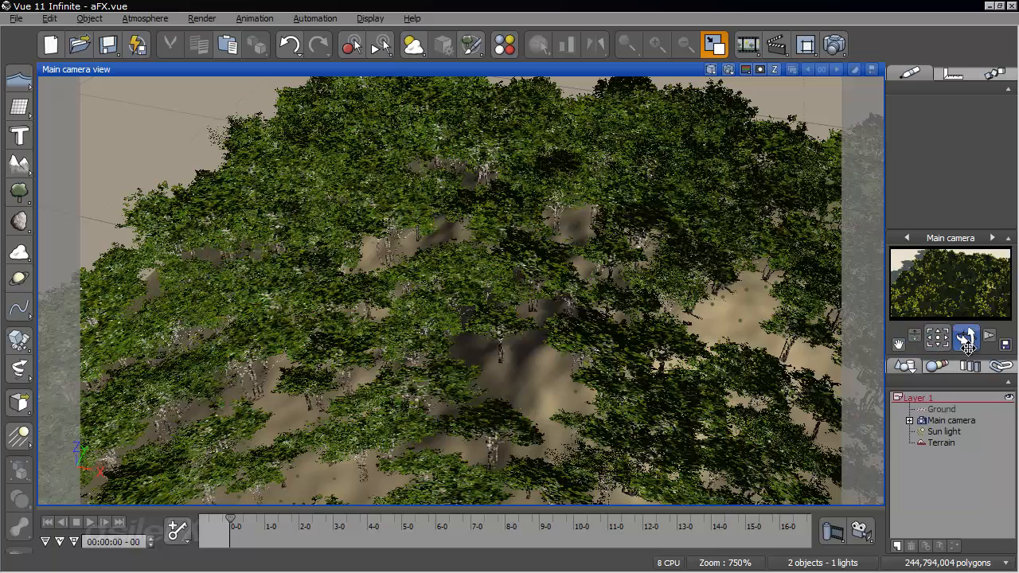
left_click_drag(967, 341, 966, 437)
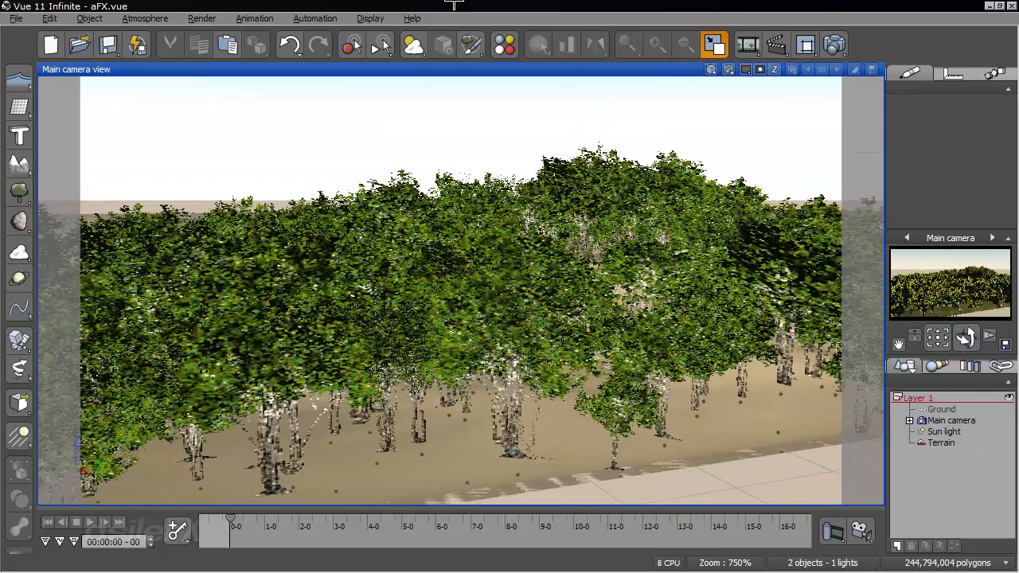
- Set the atmosphere's sun azimuth to 223.51° and its pitch to 54.75°, and accept the changes
key("F4")
left_click_drag(323, 181, 315, 161)
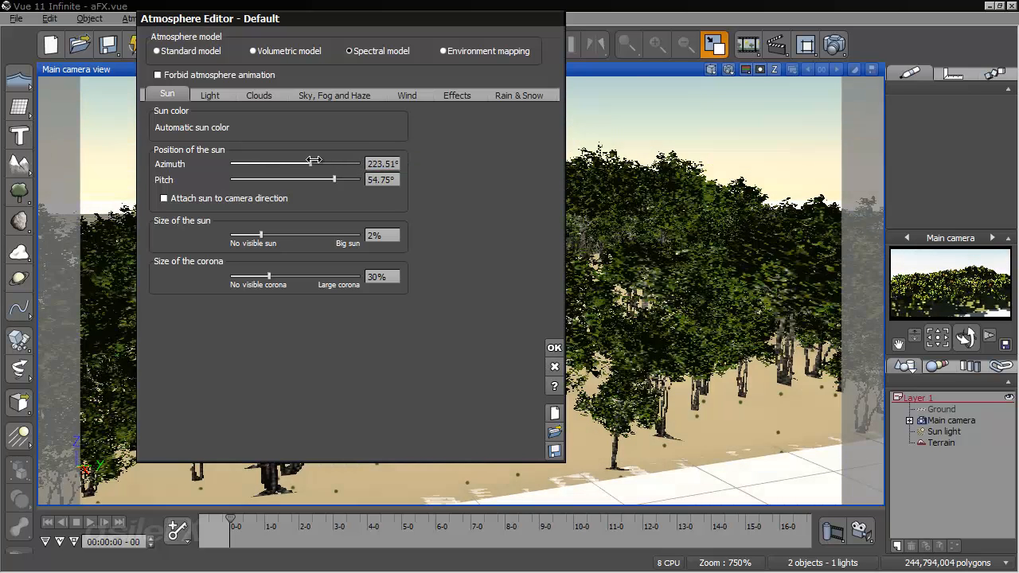
left_click(555, 347)
- Set the Sun light's shadow density to 82% and accept the light settings
double_click(961, 432)
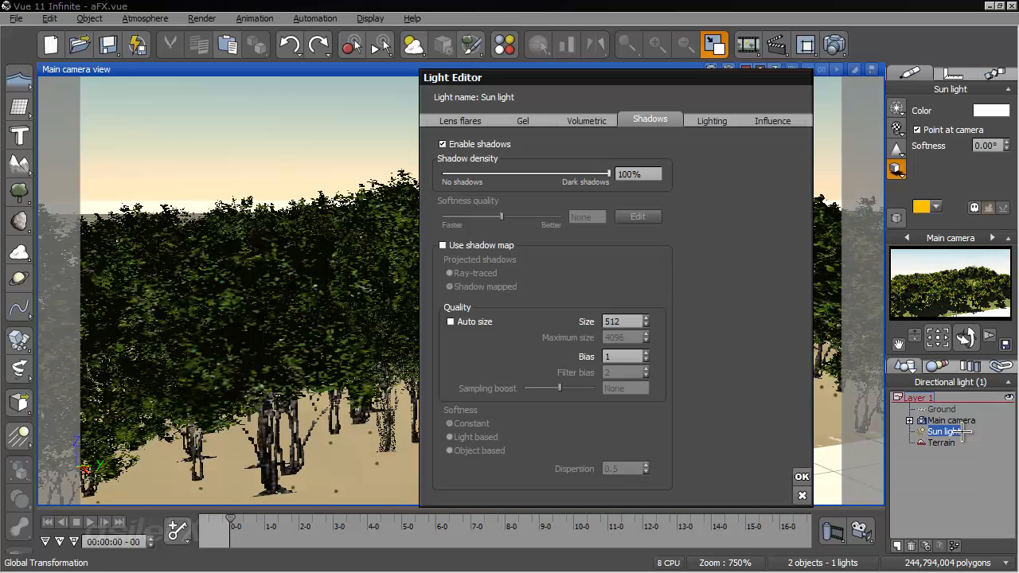
left_click_drag(597, 163, 556, 171)
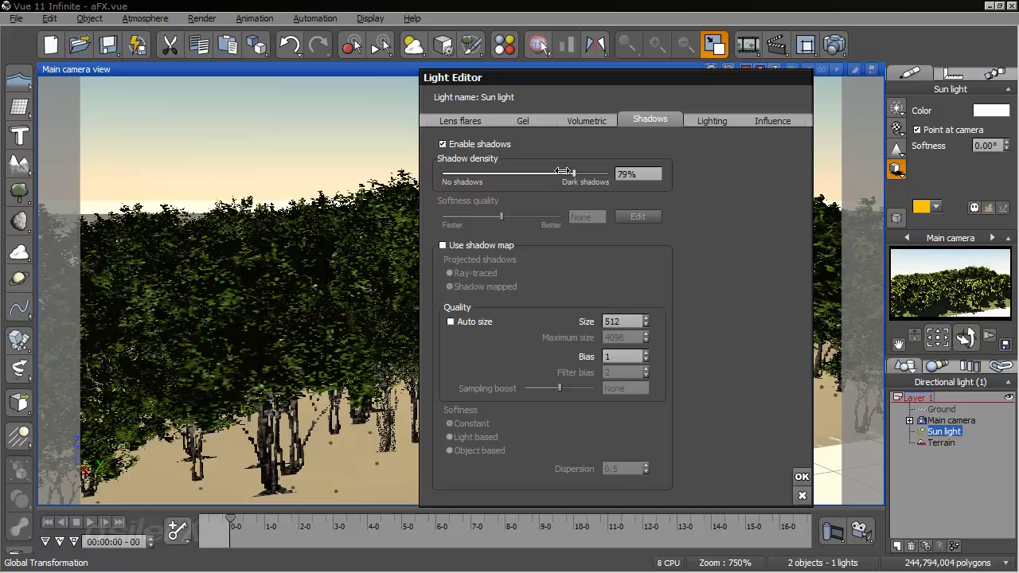
left_click(801, 477)
- Load the Rock and Grass material onto the Ground plane
mouse_move(971, 337)
left_mouse_down()
mouse_move(955, 340)
mouse_move(968, 338)
left_mouse_up()
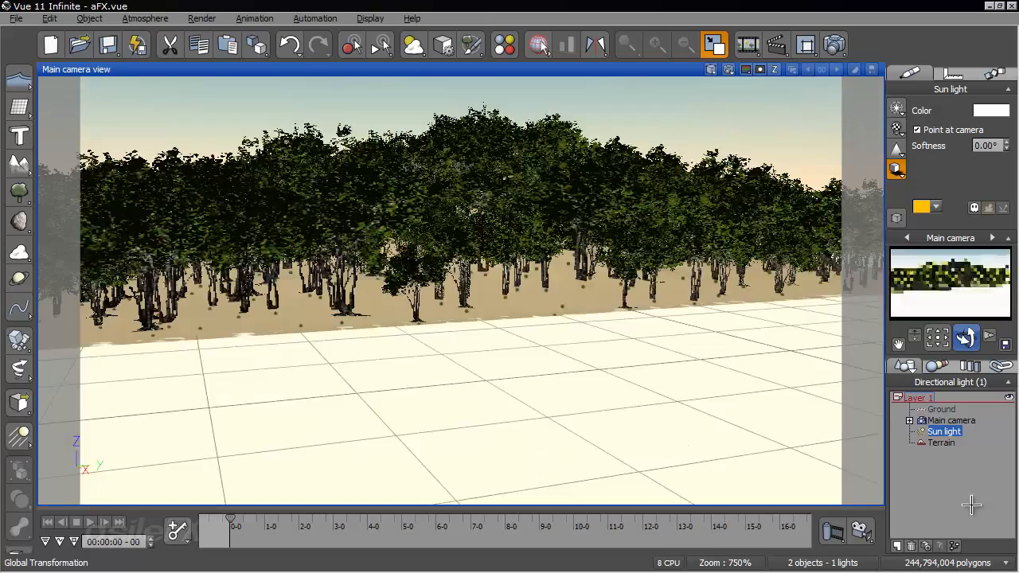
left_click(970, 505)
right_click_drag(685, 336, 713, 277)
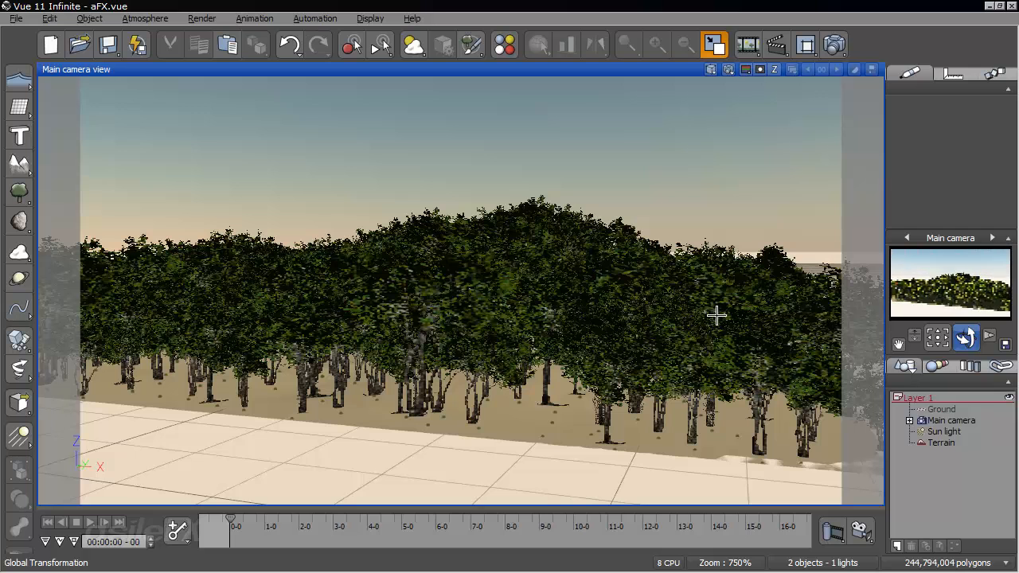
left_click(942, 410)
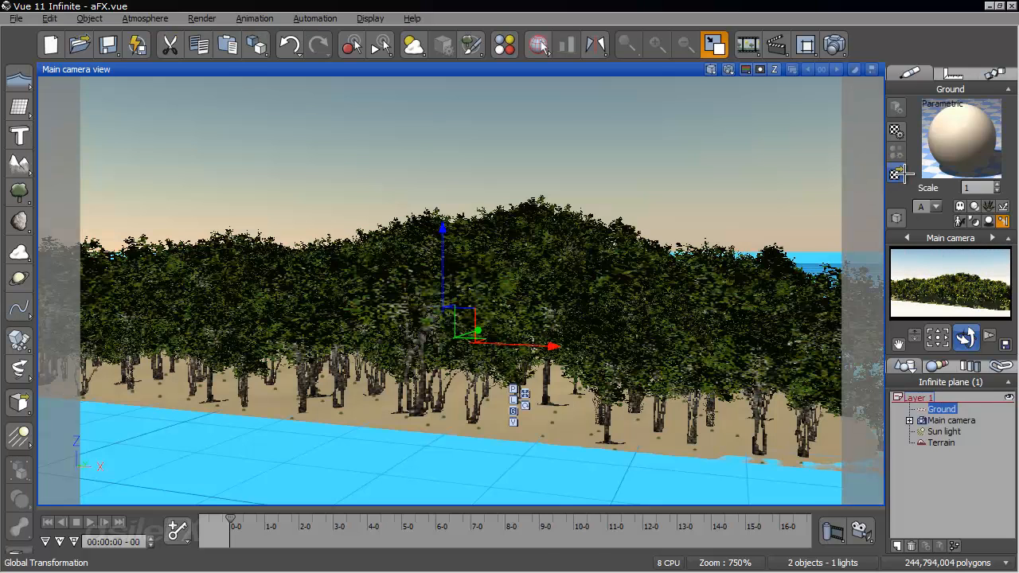
left_click(897, 174)
double_click(844, 236)
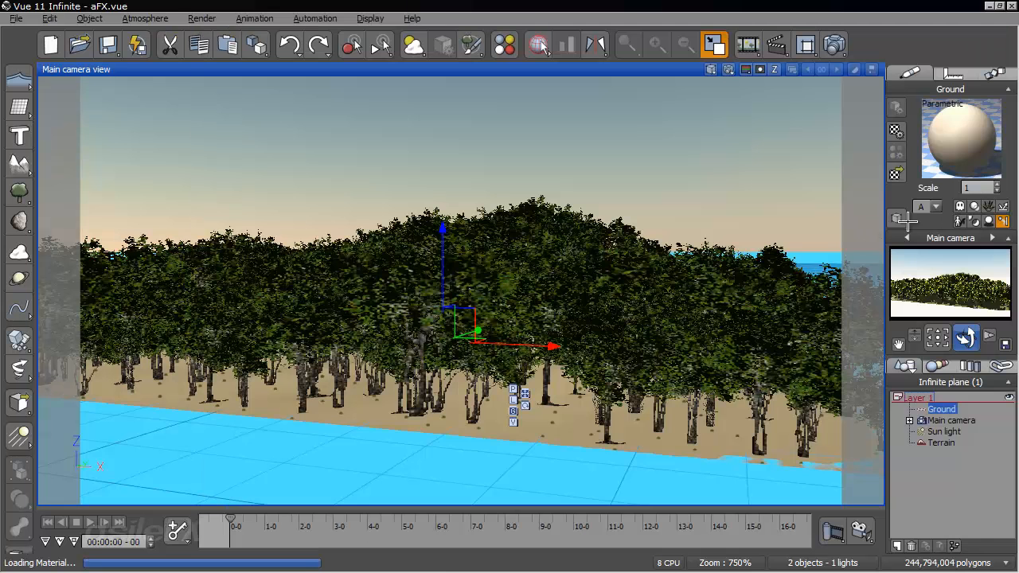
- Edit the Ground plane's material and set its color function scale to 1 in X, Y and Z
right_click(961, 119)
left_click(961, 123)
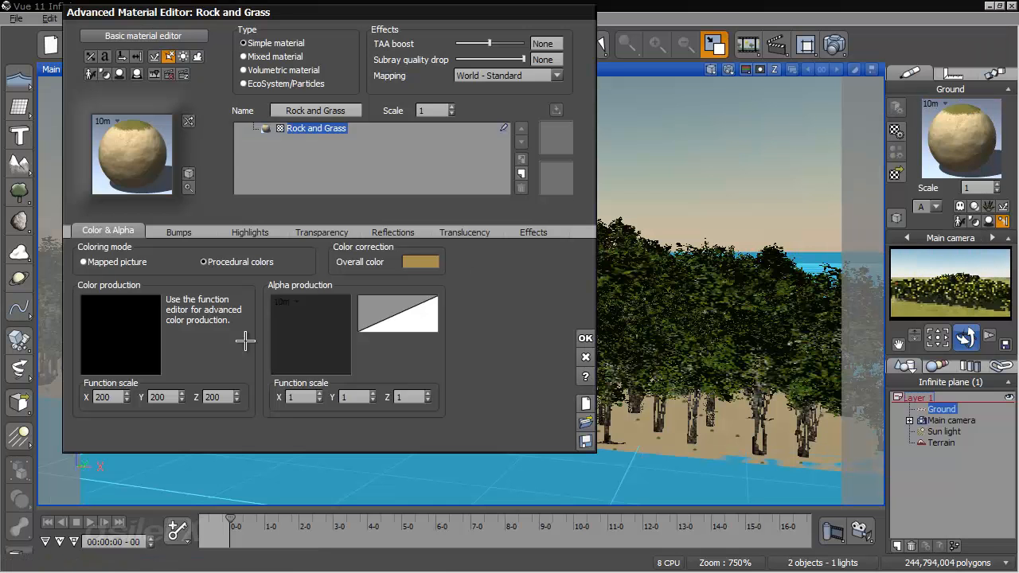
double_click(113, 398)
type("1")
double_click(169, 397)
type("1")
double_click(223, 397)
type("1")
- Rename the Ground plane's material to "GroundRock and Grass" and accept the material changes
left_click(345, 110)
left_click(345, 111)
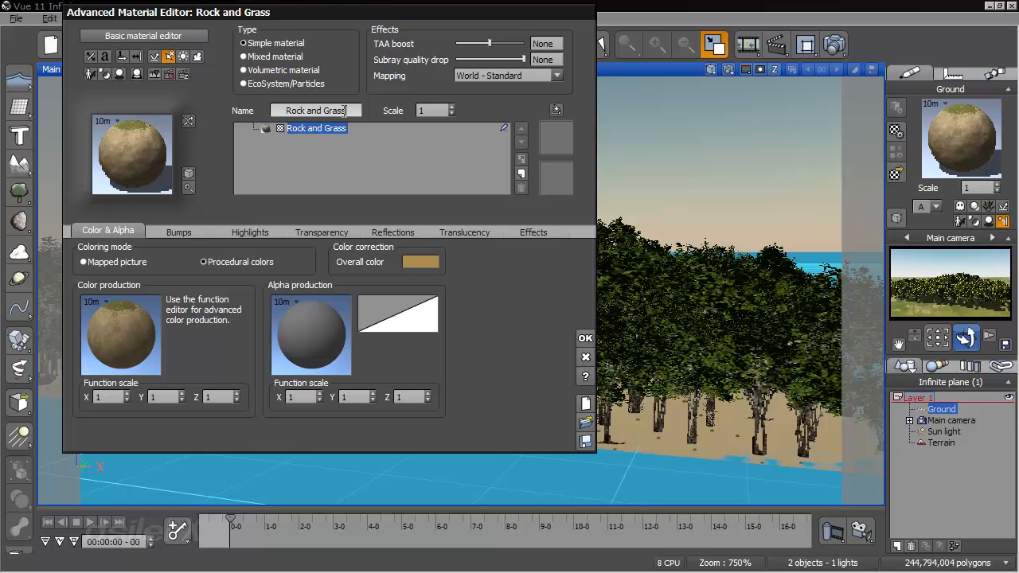
left_click(285, 111)
type("Groundd")
key("Return")
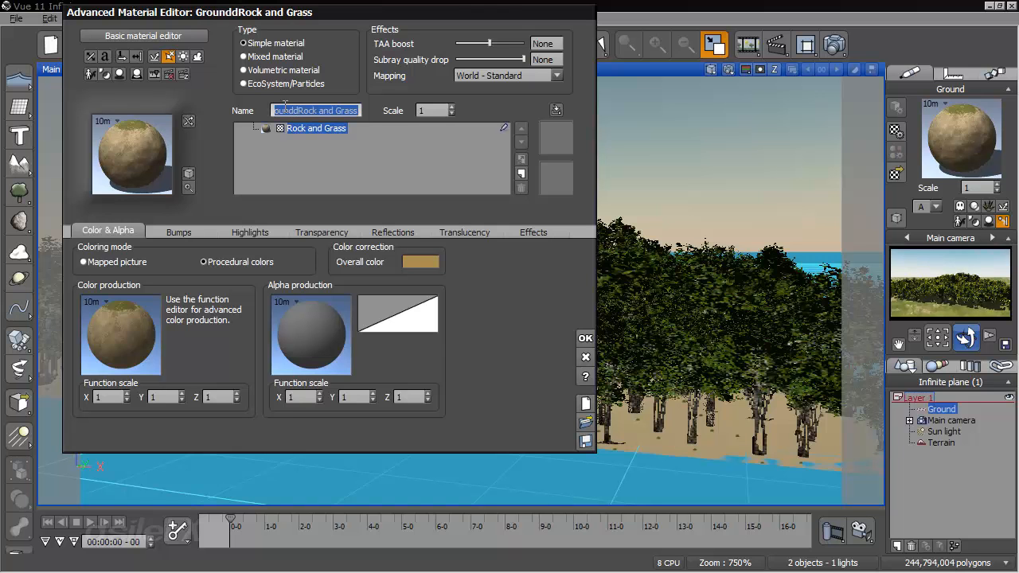
double_click(293, 109)
left_click(293, 109)
key("BackSpace")
key("Return")
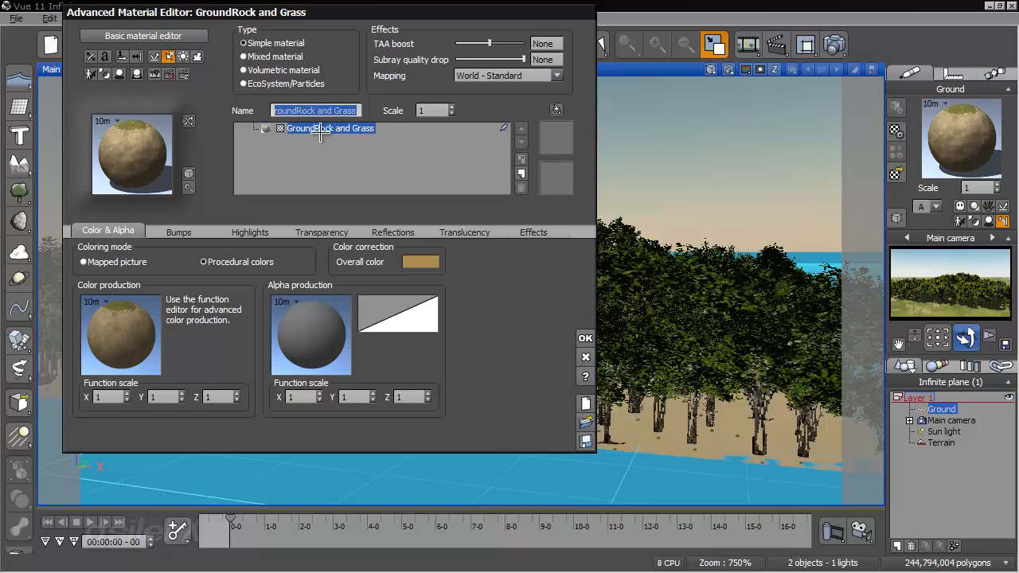
left_click(585, 337)
- Examine the trees on the textured ground from several camera angles and in the four-view layout
left_click(934, 456)
right_click_drag(776, 374, 571, 321)
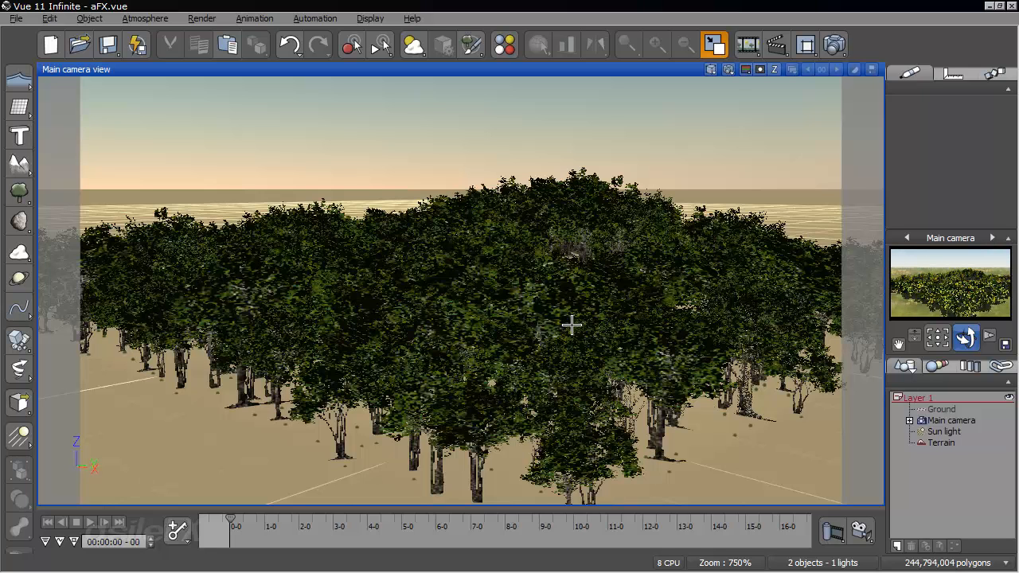
double_click(594, 70)
scroll(279, 191, "down", 10)
scroll(279, 194, "up", 2)
right_click_drag(627, 403, 863, 376)
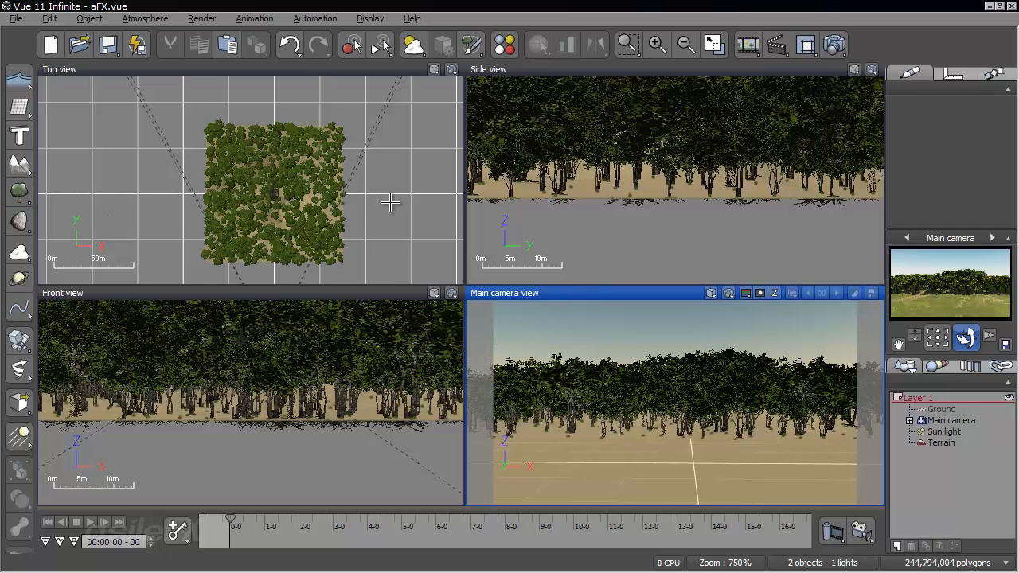
double_click(679, 293)
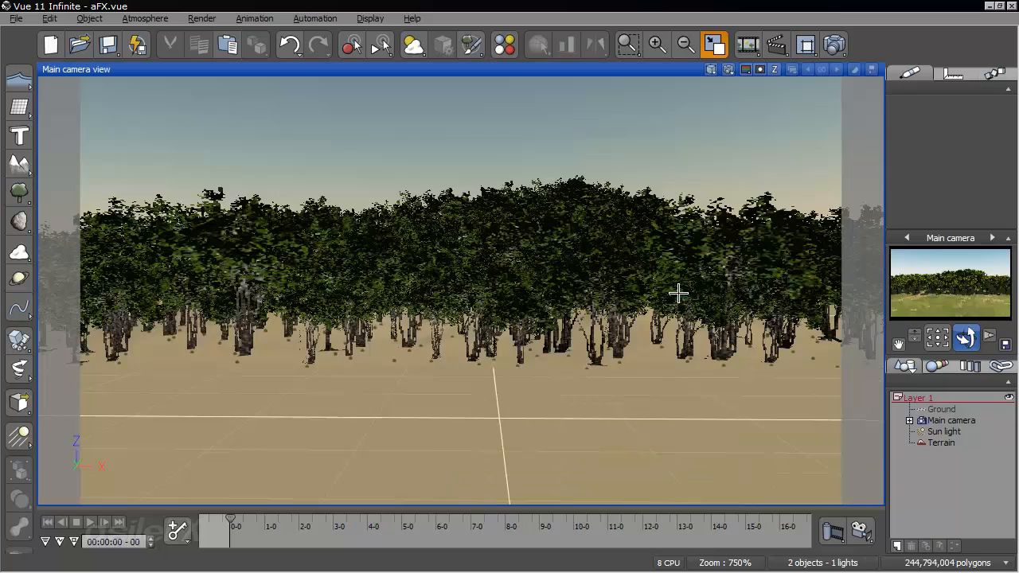
right_click_drag(606, 260, 606, 318)
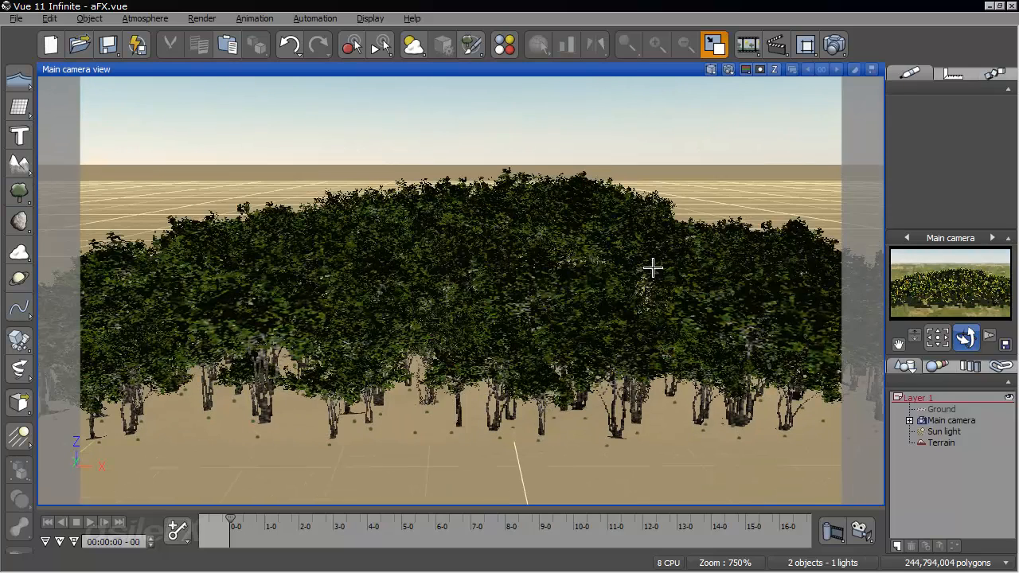
- Add a sphere at the terrain, enlarge it until it rises above the treetops, and enable particle collisions on it
left_click(19, 106)
left_click(40, 117)
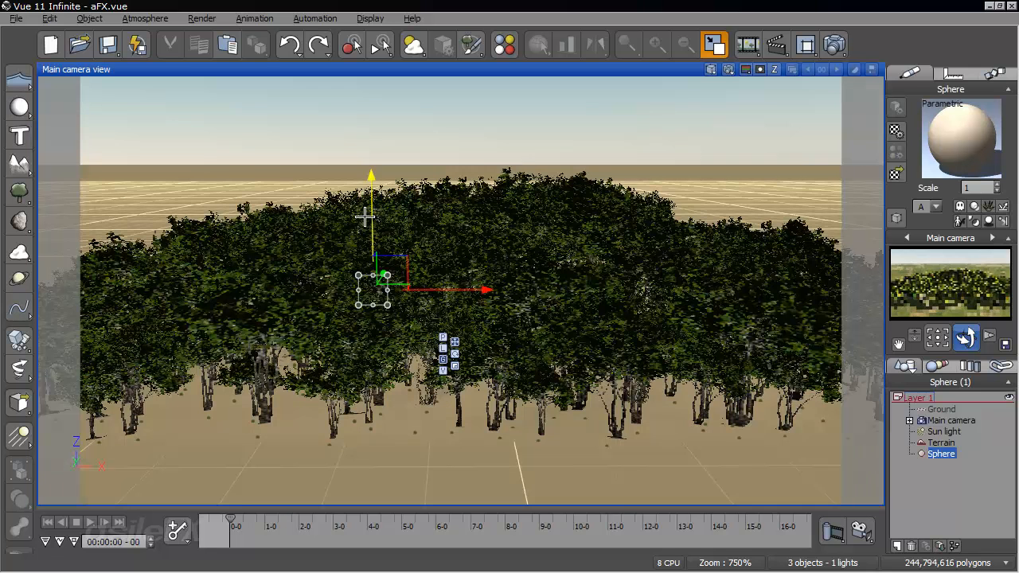
left_click_drag(384, 262, 504, 218)
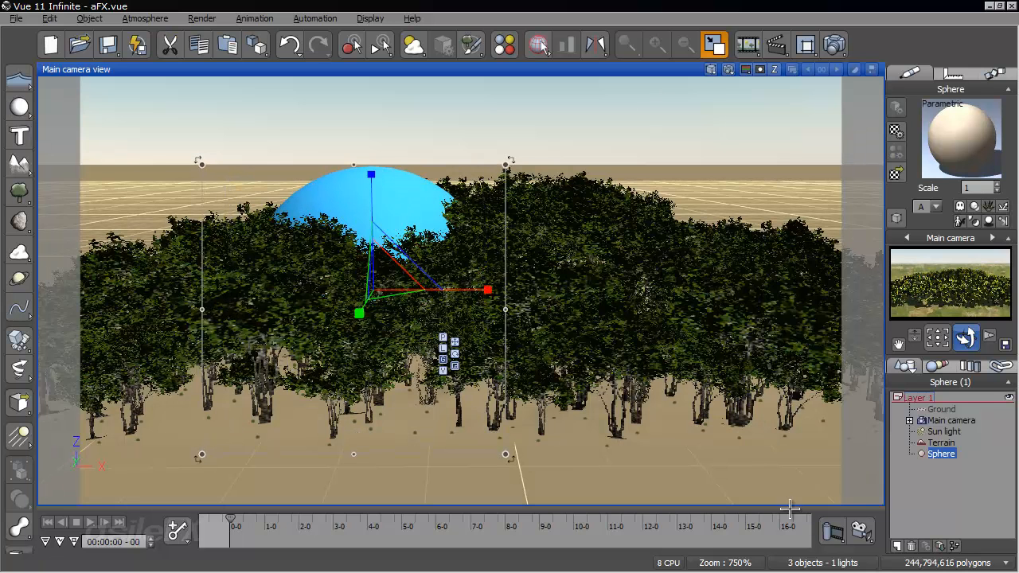
left_click(1003, 222)
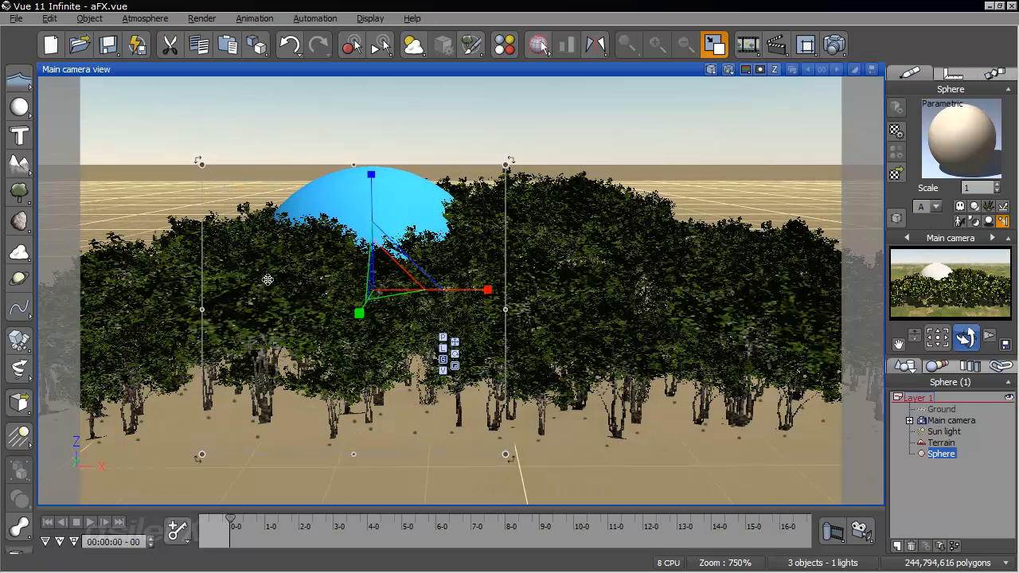
- Move the sphere along the X axis until it sits clear of the terrain on the negative X side
left_click_drag(487, 290, 60, 289)
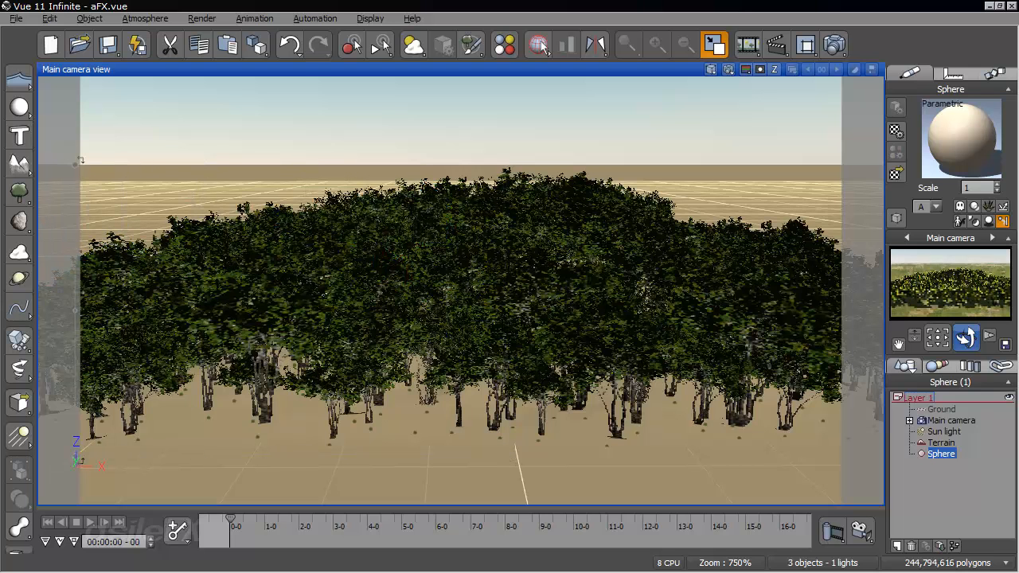
double_click(591, 68)
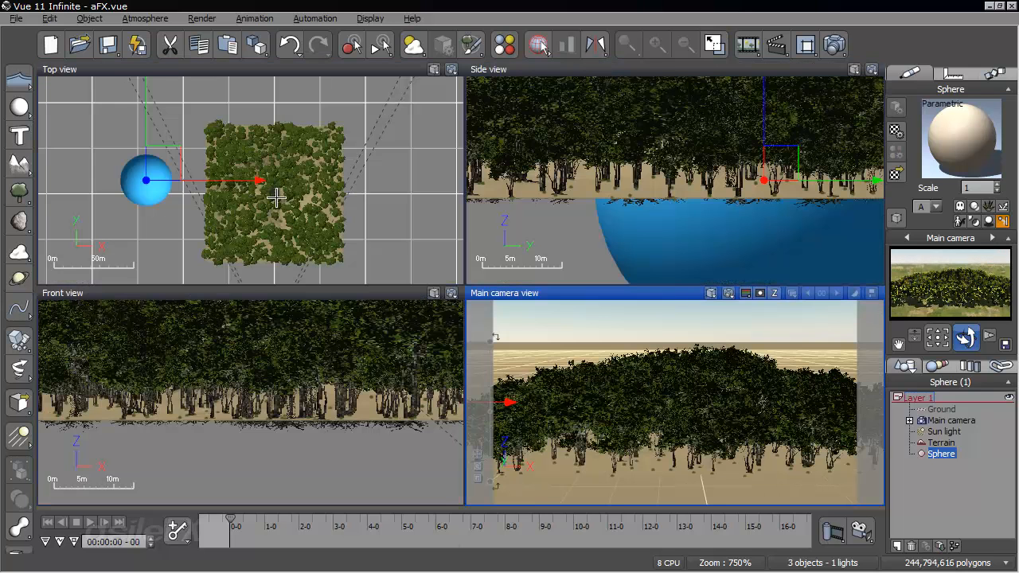
left_click_drag(260, 180, 238, 180)
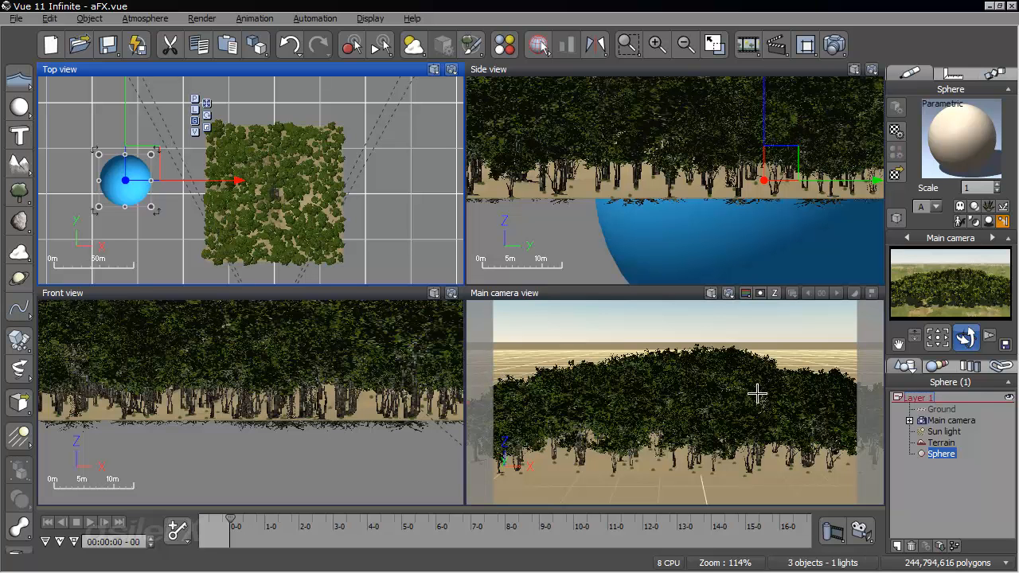
- Raise the sphere above the height of the trees and shrink it slightly
left_click(284, 435)
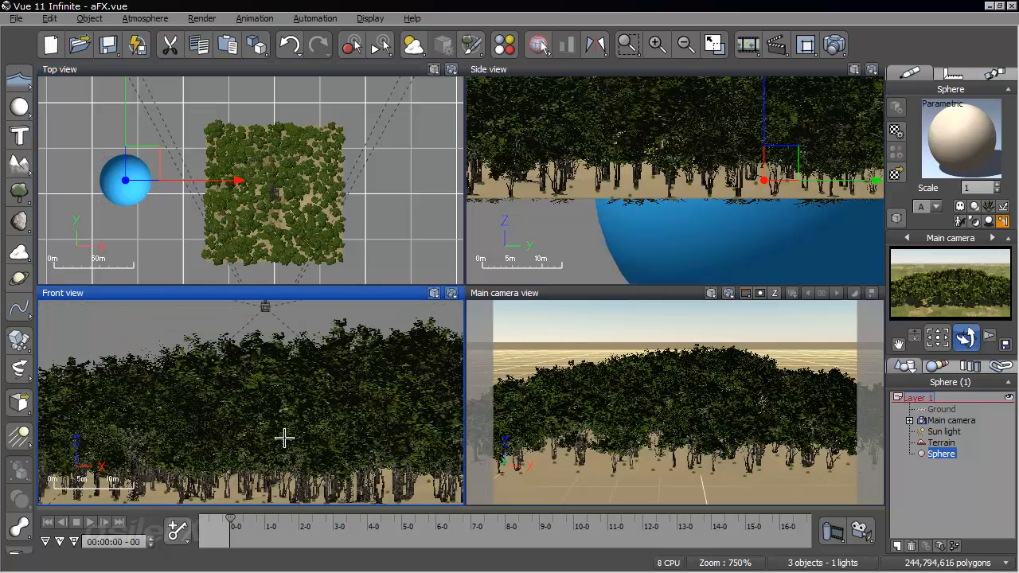
scroll(285, 438, "down", 5)
left_click_drag(79, 432, 76, 368)
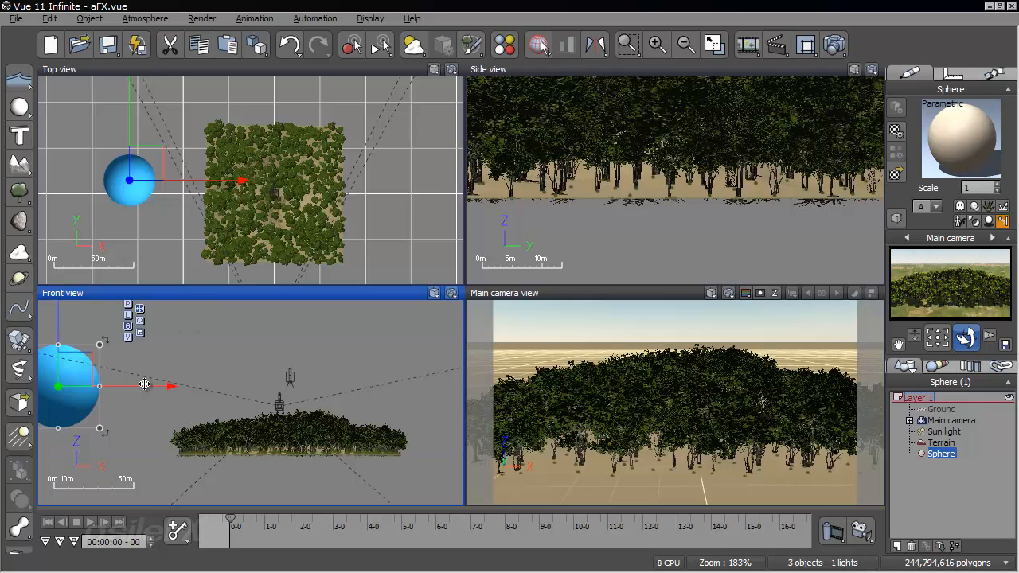
left_click_drag(100, 345, 85, 353)
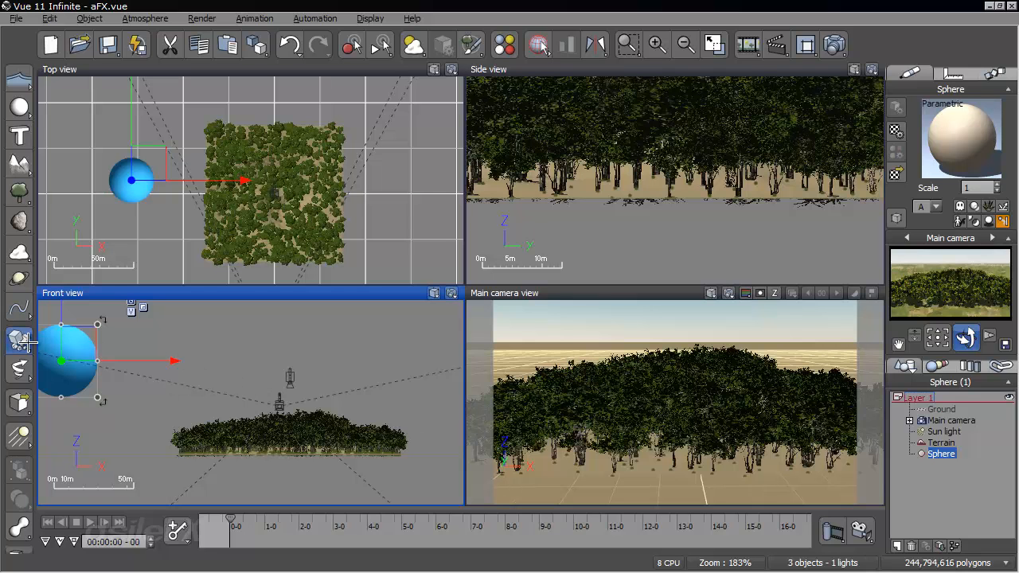
- Lower the sphere slightly and animate it with the Basic motion type
left_click_drag(80, 342, 80, 345)
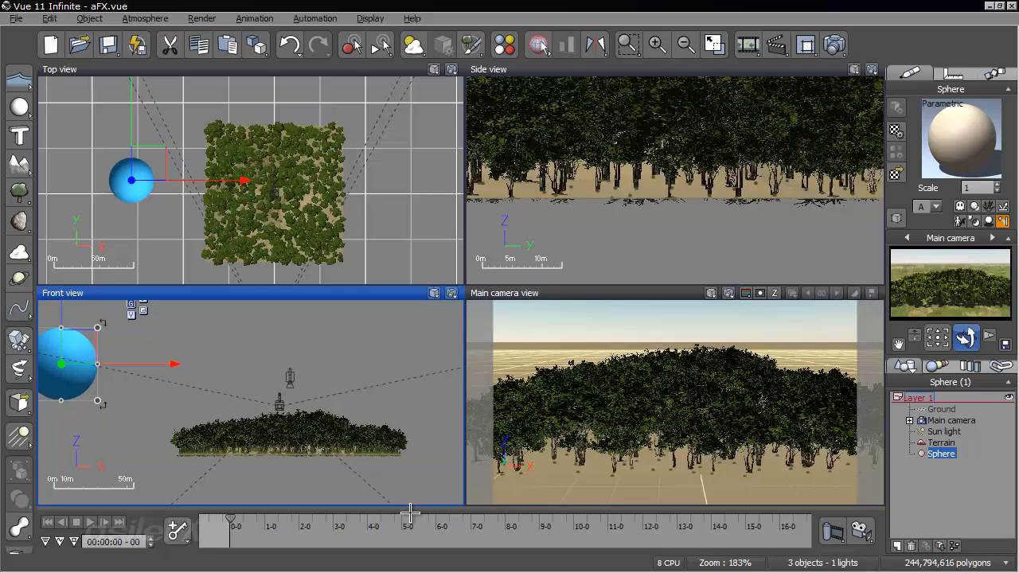
left_click(987, 74)
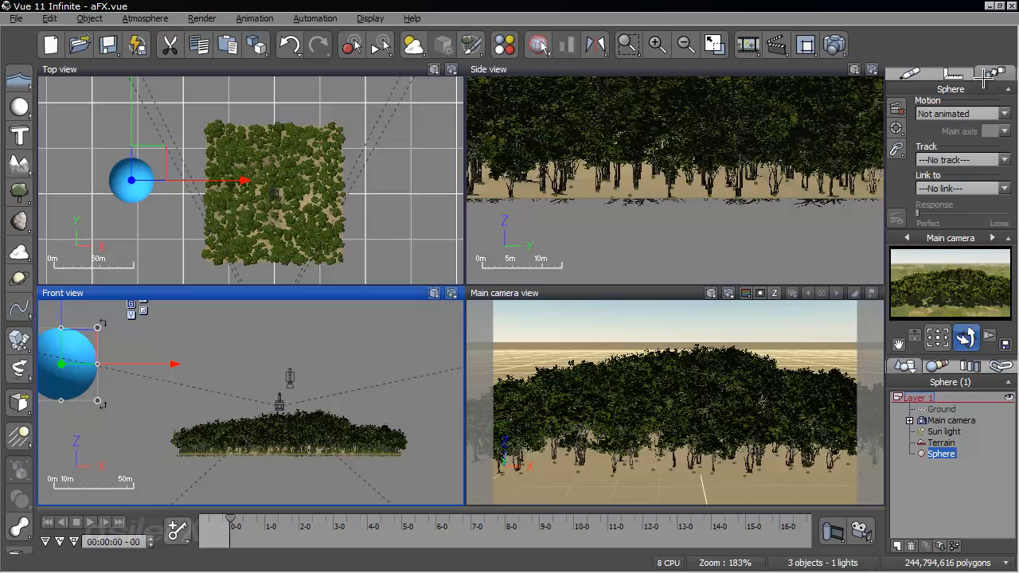
left_click(963, 114)
left_click(955, 140)
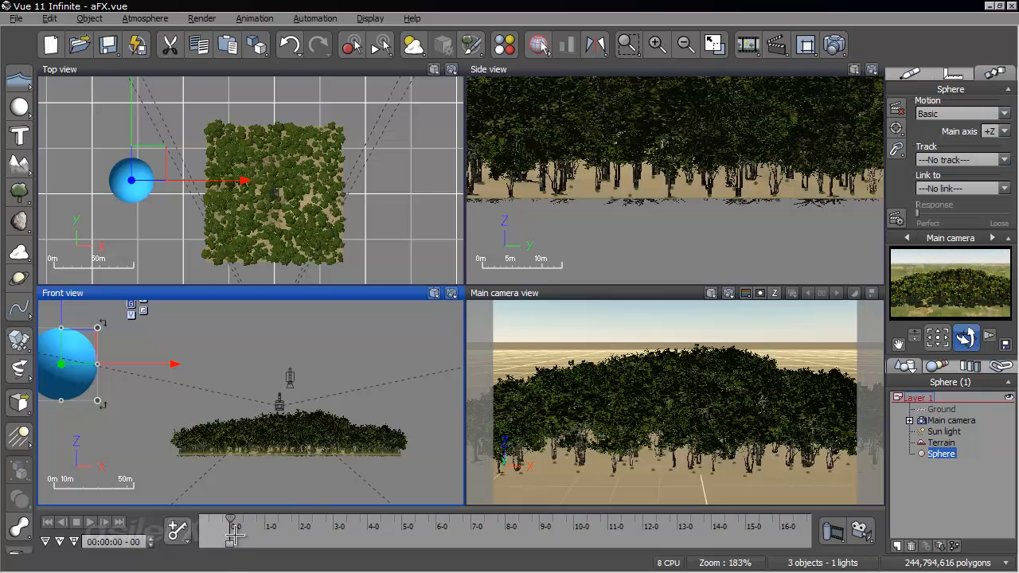
left_click(185, 522)
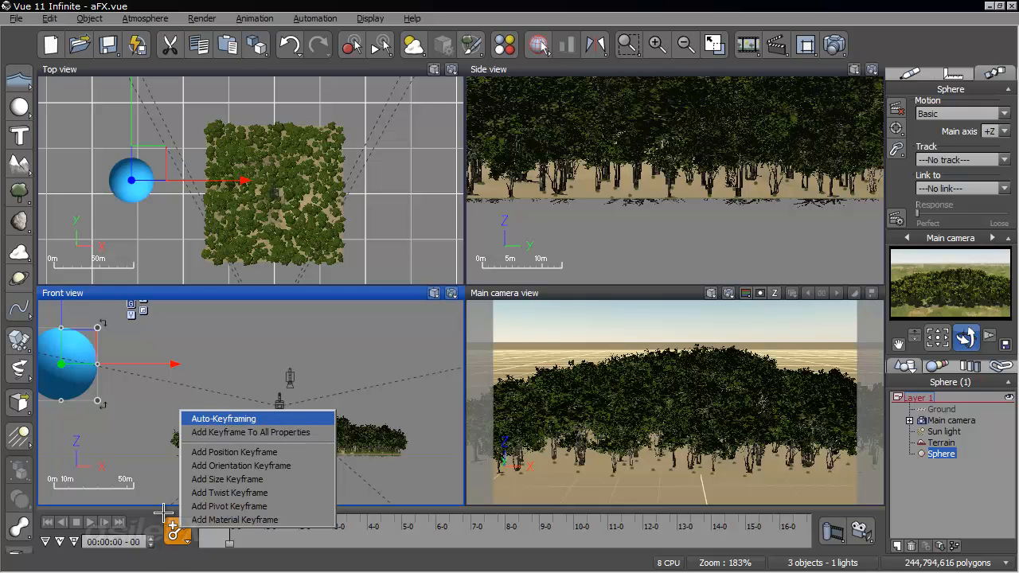
left_click(175, 566)
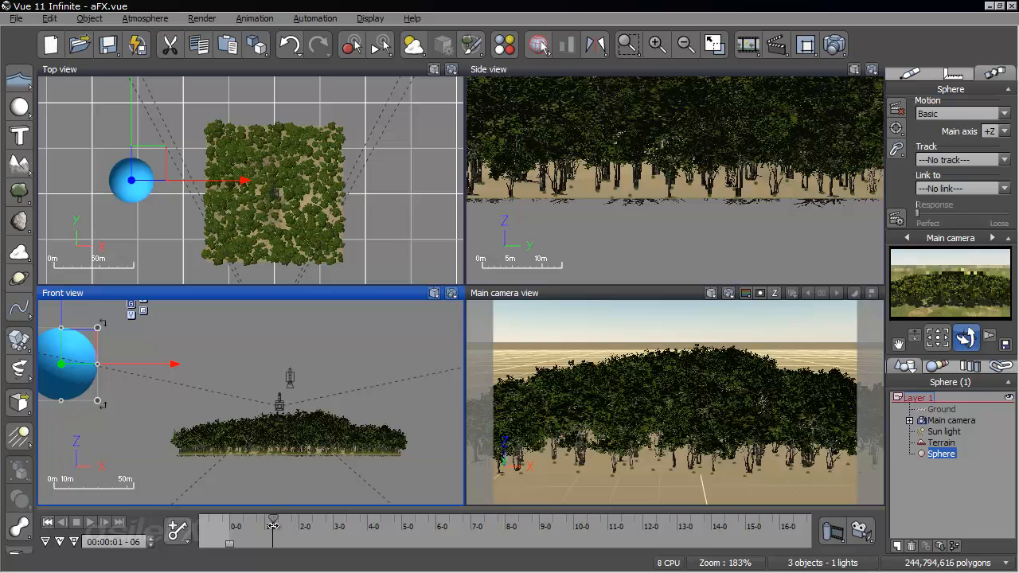
- At time 00:00:01-06, move the sphere below the ground at the terrain's positive X edge and add a position keyframe
left_click_drag(107, 366, 415, 486)
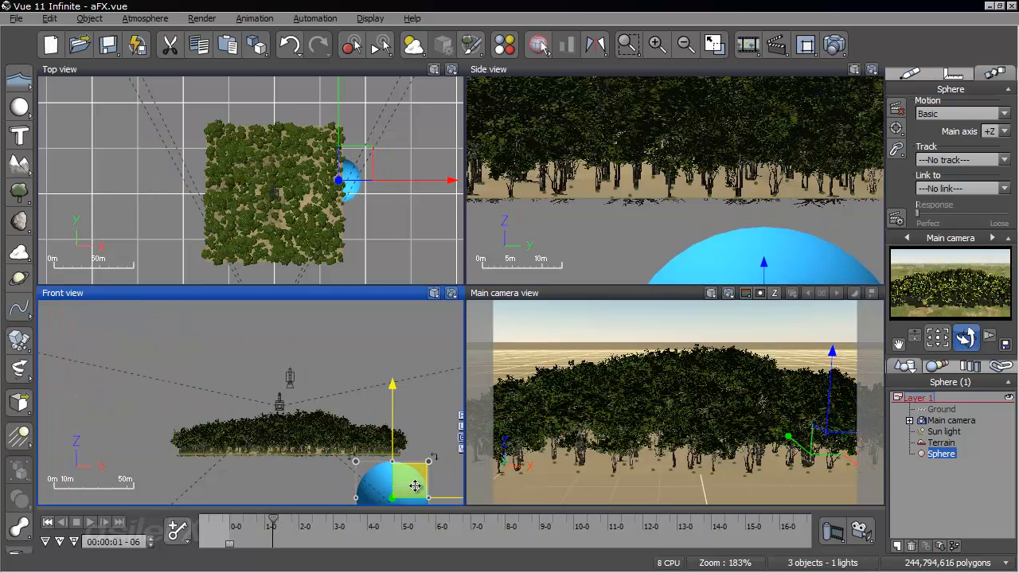
left_click(177, 531)
left_click(225, 456)
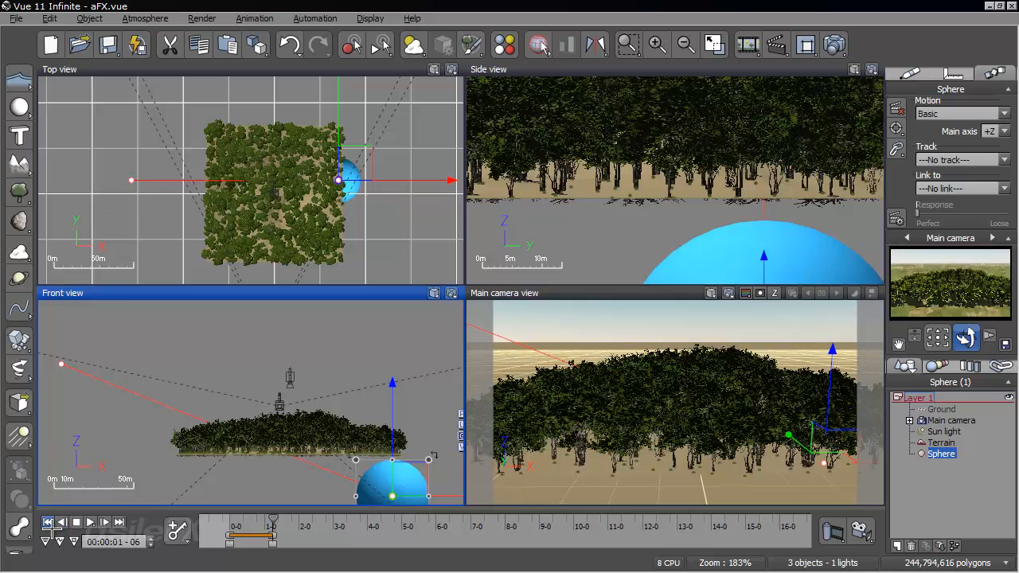
- Scrub the animation from the start and examine the sphere's collision with the trees in the enlarged main camera view
left_click(48, 523)
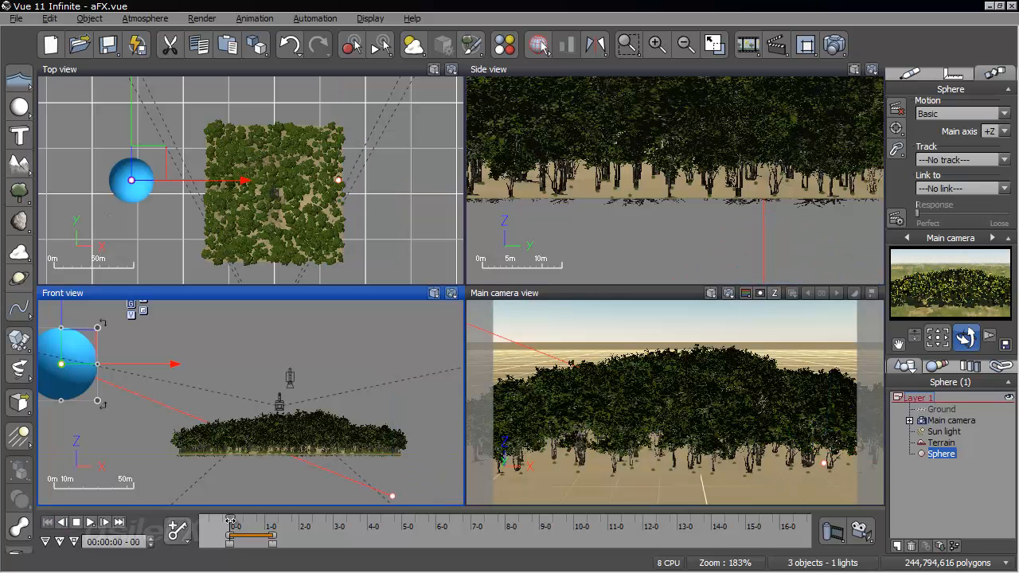
left_click(239, 521)
left_click_drag(239, 522, 261, 523)
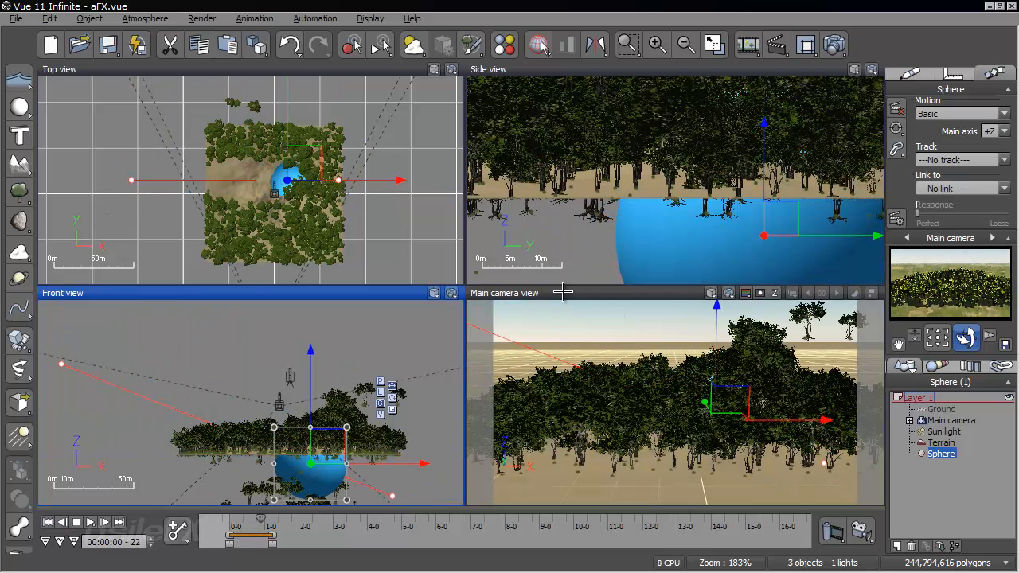
double_click(663, 293)
right_click_drag(594, 334, 424, 339)
scroll(425, 341, "down", 4)
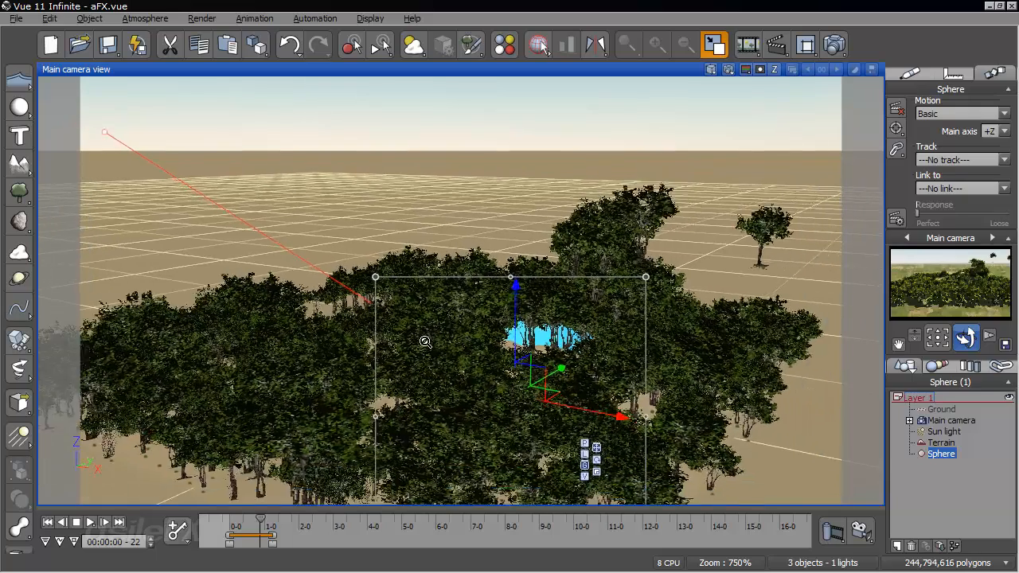
mouse_move(271, 528)
left_mouse_down()
mouse_move(281, 521)
mouse_move(235, 526)
mouse_move(277, 522)
left_mouse_up()
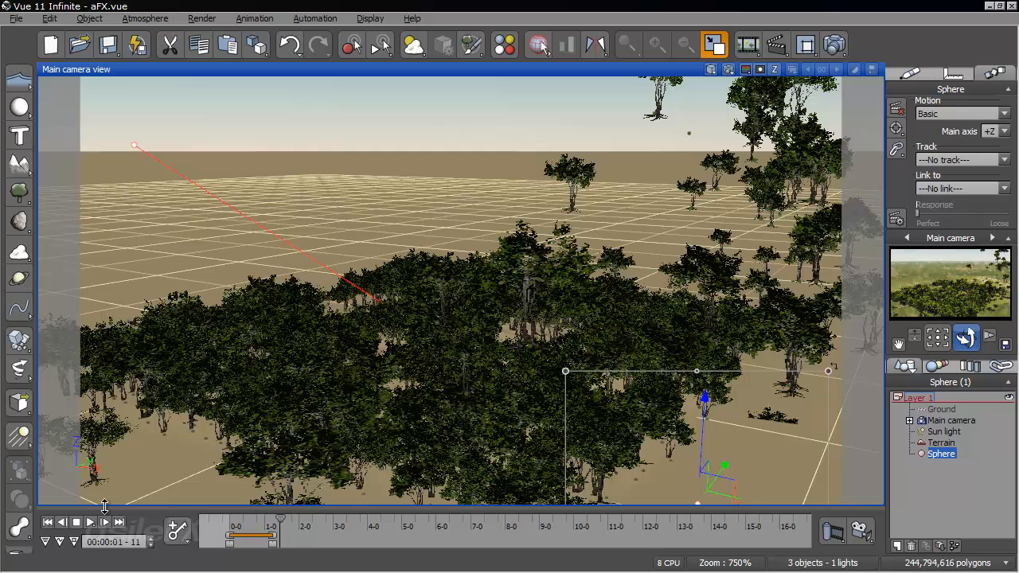
left_click(53, 521)
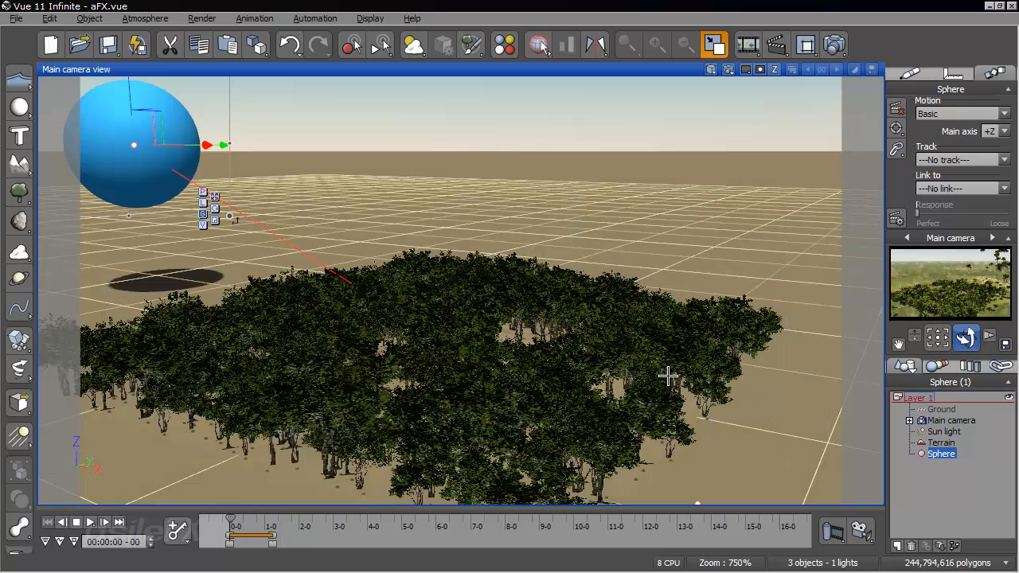
- In the terrain EcoSystem's global particle configuration, set a manual animation range of 0 to 5 and a simulation rate of 30 Hz
left_click(947, 441)
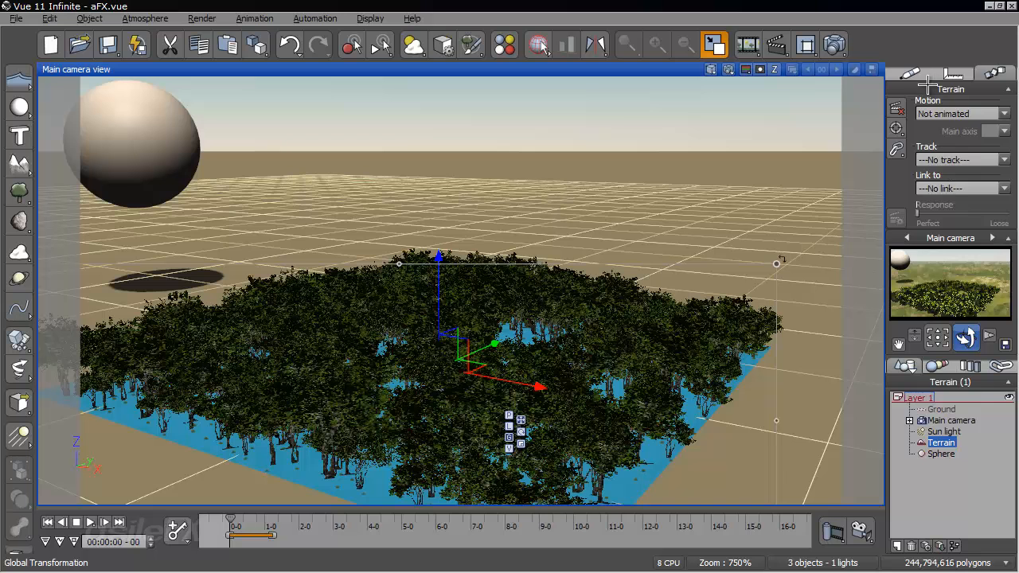
right_click(924, 124)
left_click(924, 122)
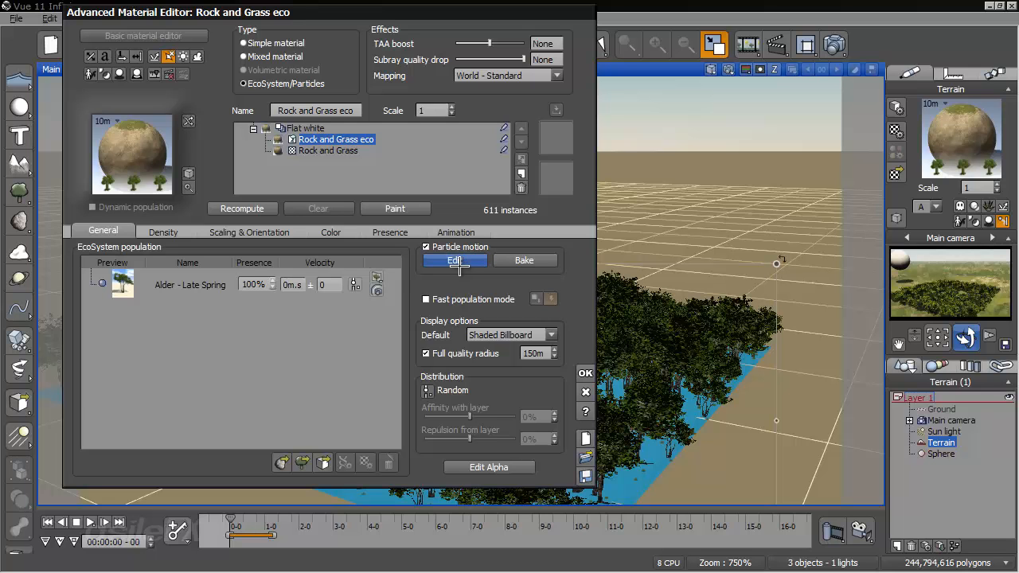
left_click(459, 260)
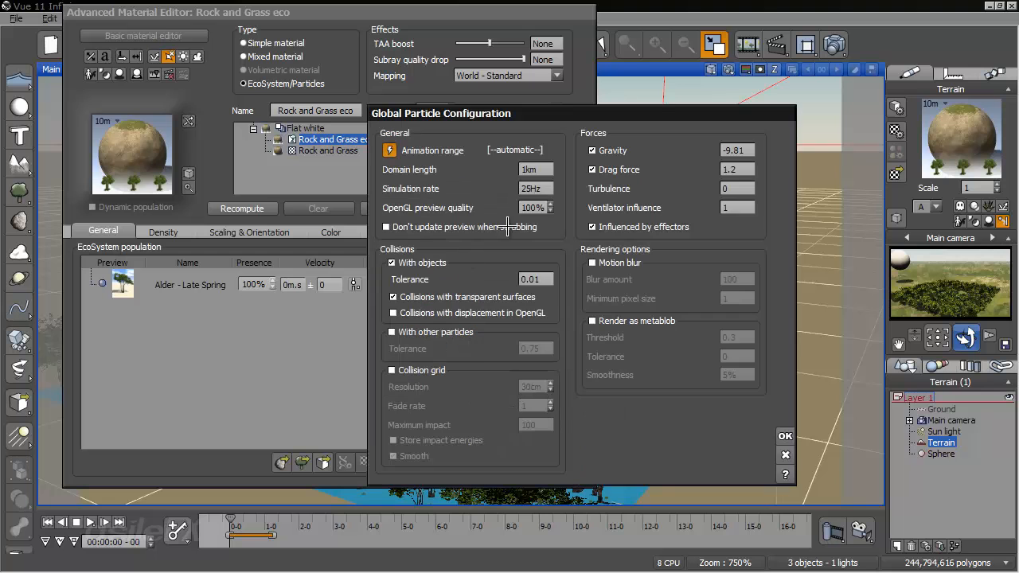
left_click(387, 150)
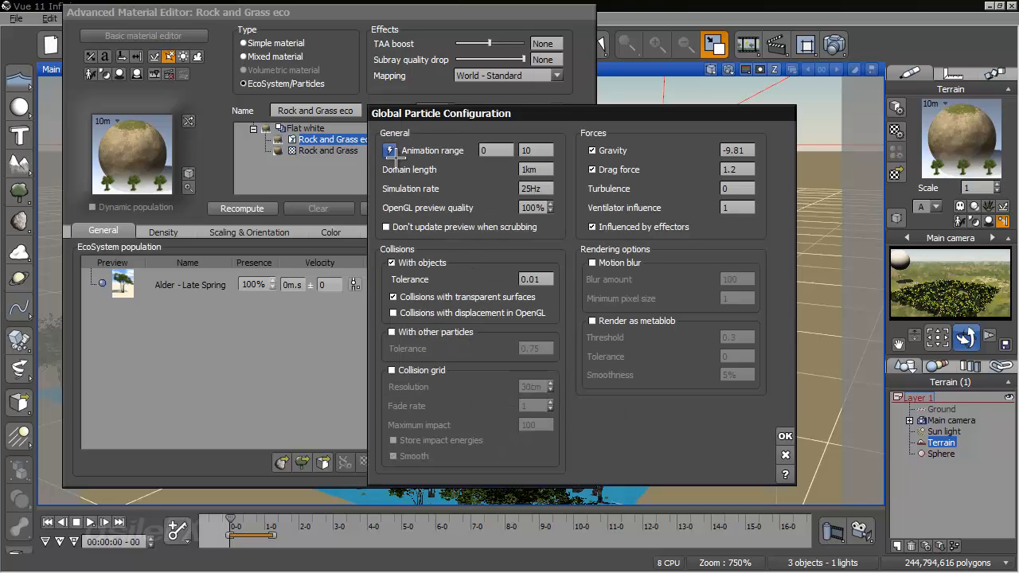
double_click(541, 150)
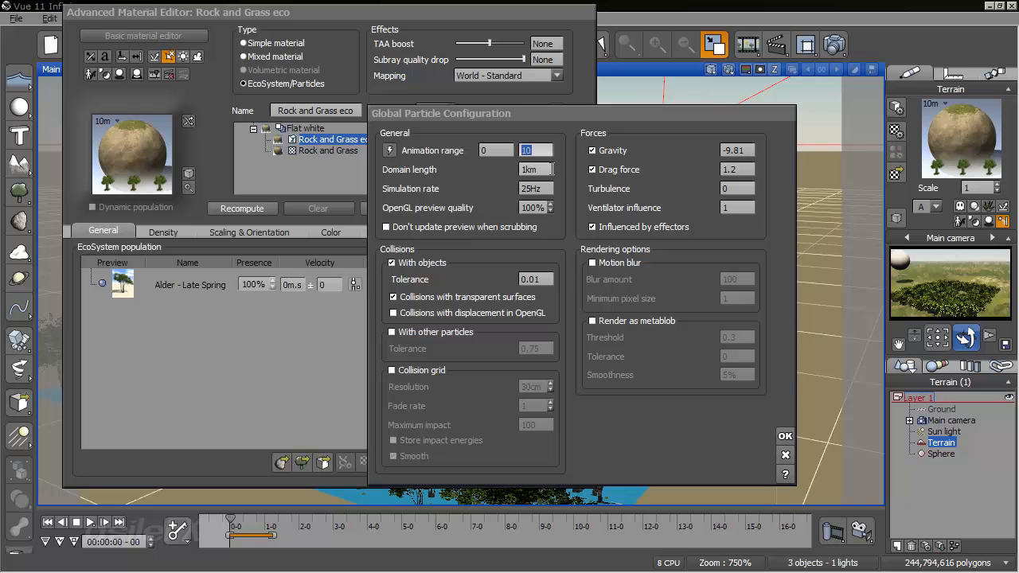
type("5")
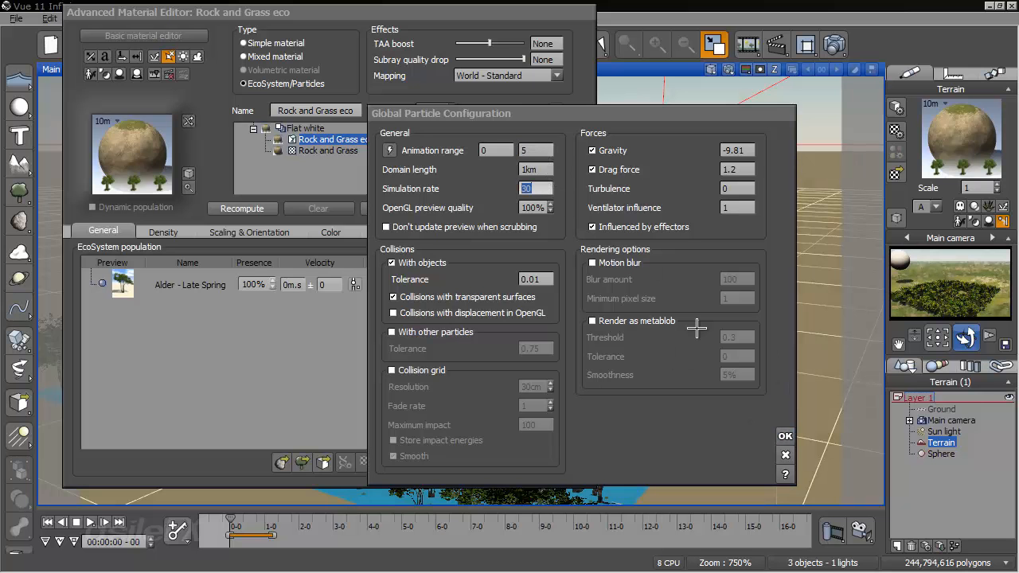
left_click(785, 435)
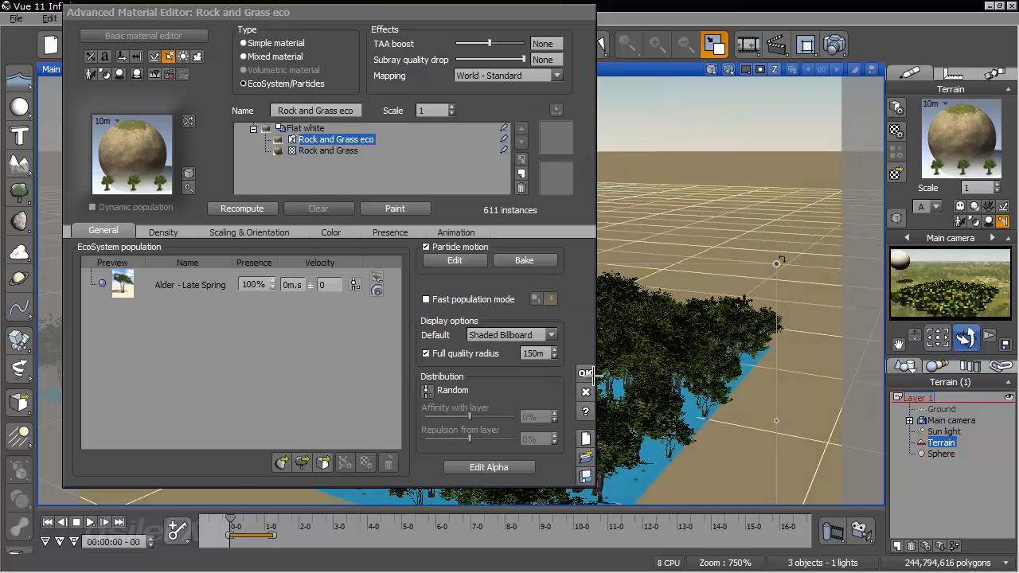
left_click(586, 373)
- Replay the collision to about two seconds and examine the scattered trees from several camera angles
left_click_drag(232, 521, 340, 520)
right_click_drag(525, 430, 755, 414)
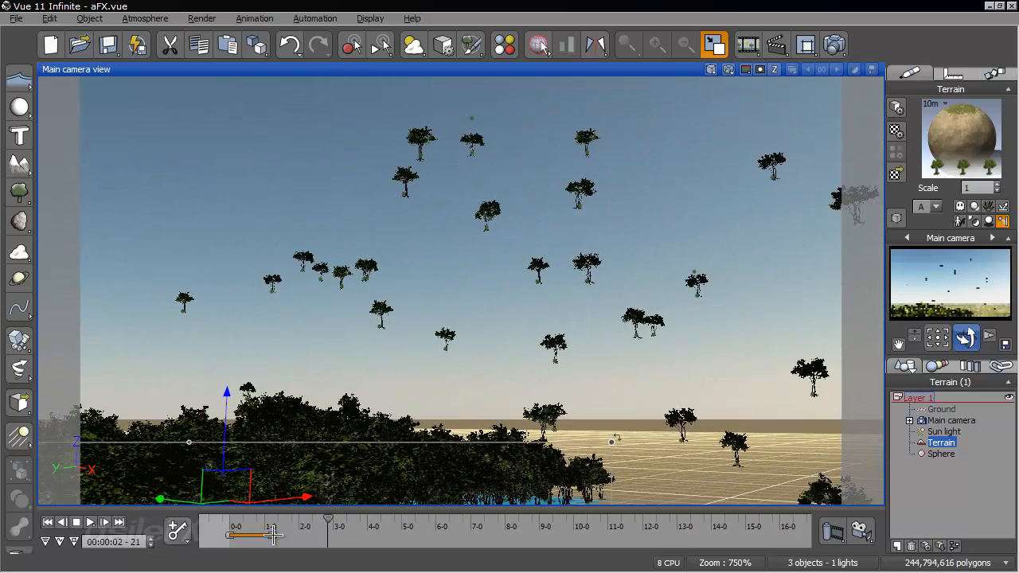
left_click_drag(327, 526, 307, 508)
right_click_drag(489, 350, 581, 366)
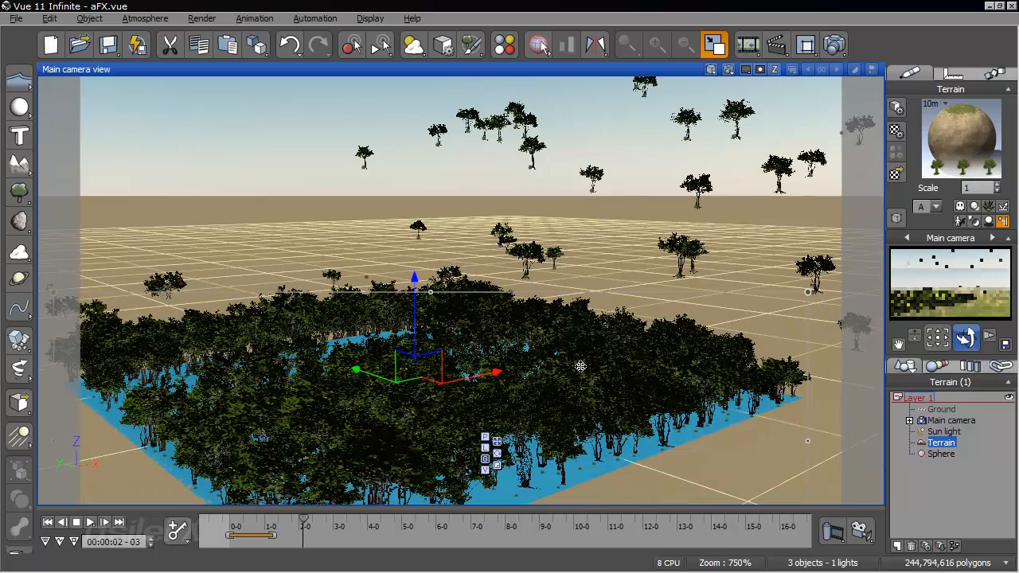
right_click_drag(684, 397, 447, 349)
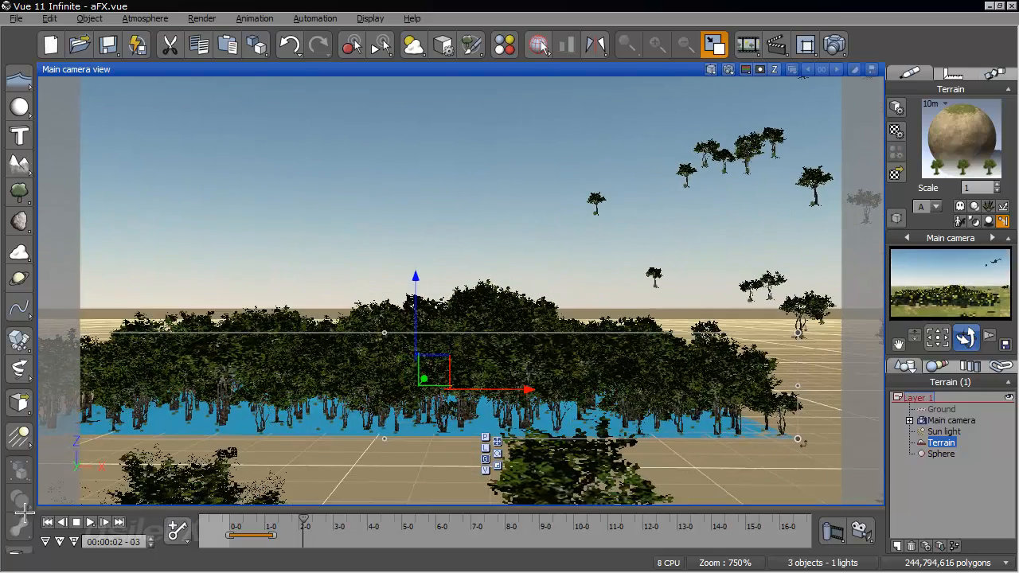
left_click(48, 522)
left_click_drag(231, 522, 294, 531)
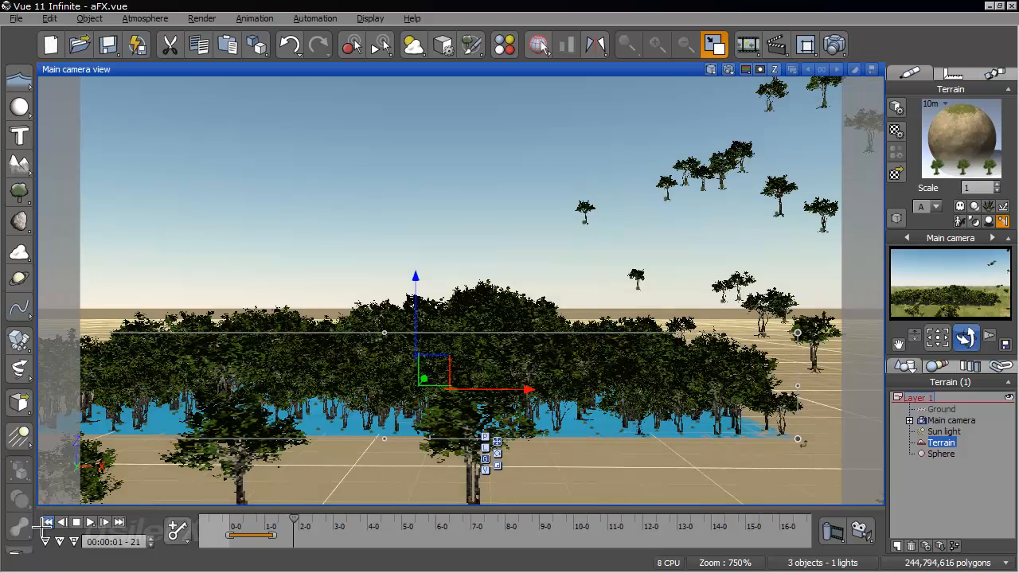
left_click(49, 523)
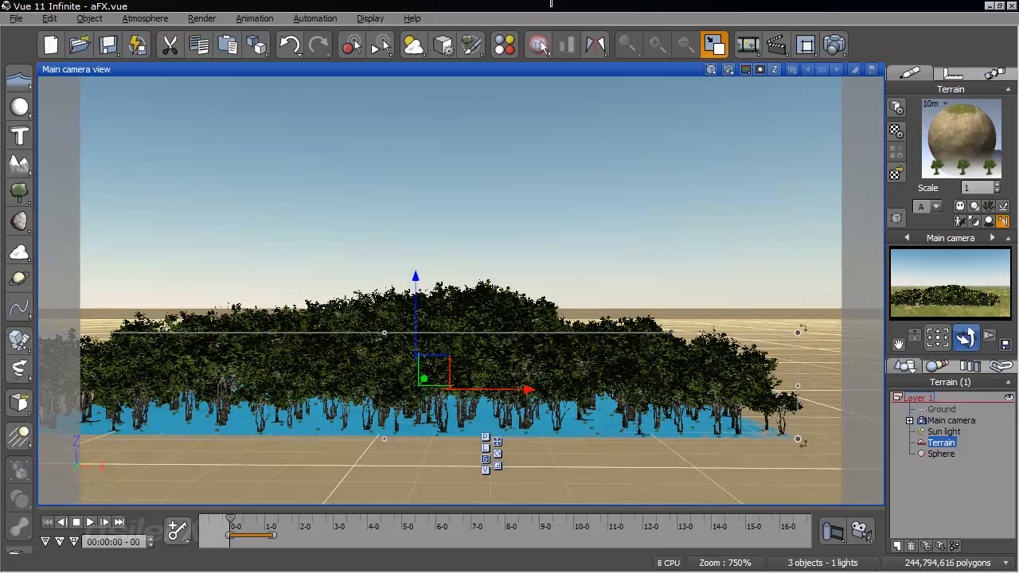
- Examine the sphere's path through the trees from above by scrubbing the animation in the enlarged top view
double_click(537, 66)
double_click(344, 72)
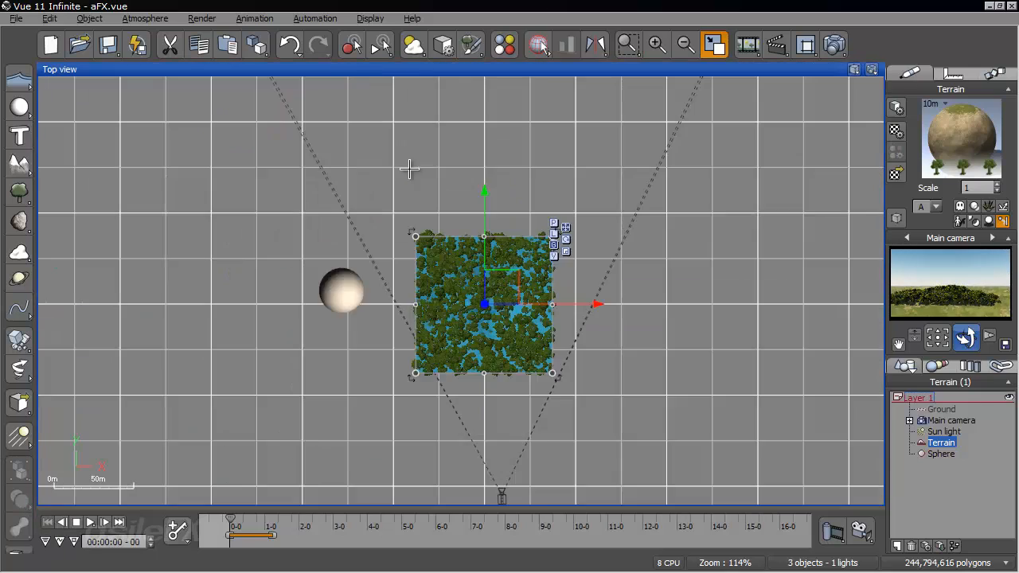
scroll(504, 335, "up", 5)
scroll(504, 336, "up", 1)
scroll(504, 335, "down", 1)
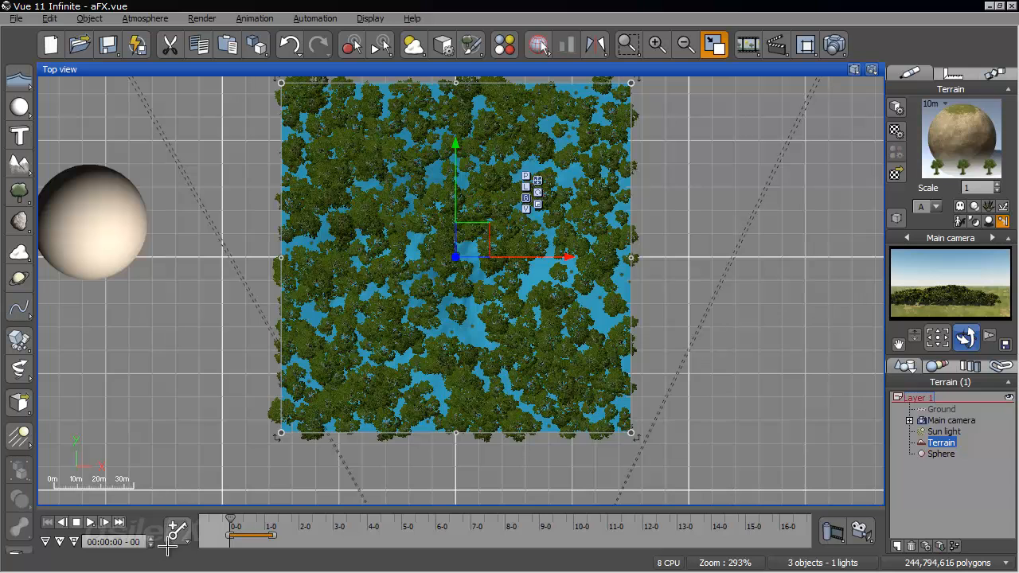
left_click_drag(237, 521, 325, 534)
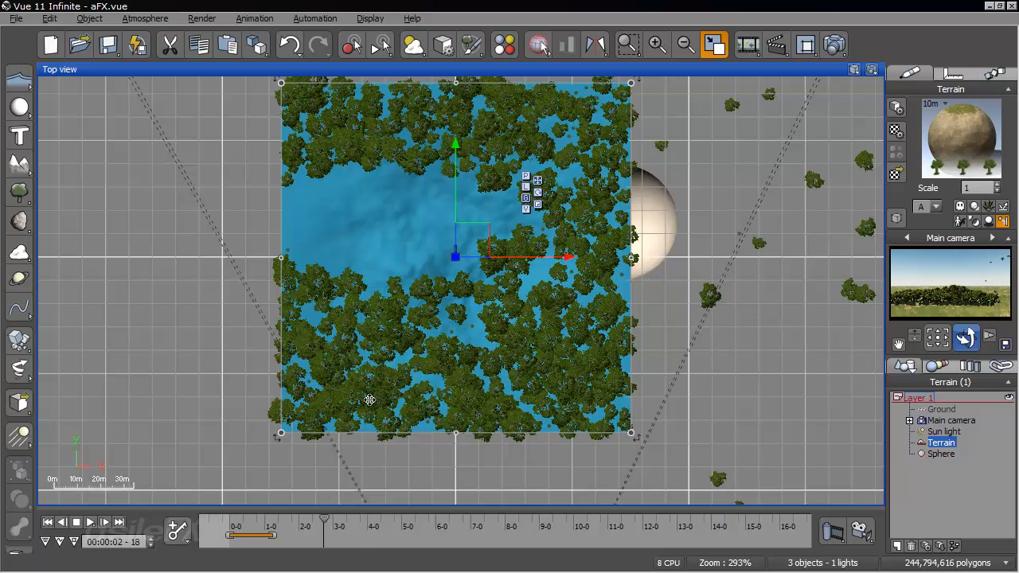
left_click(50, 521)
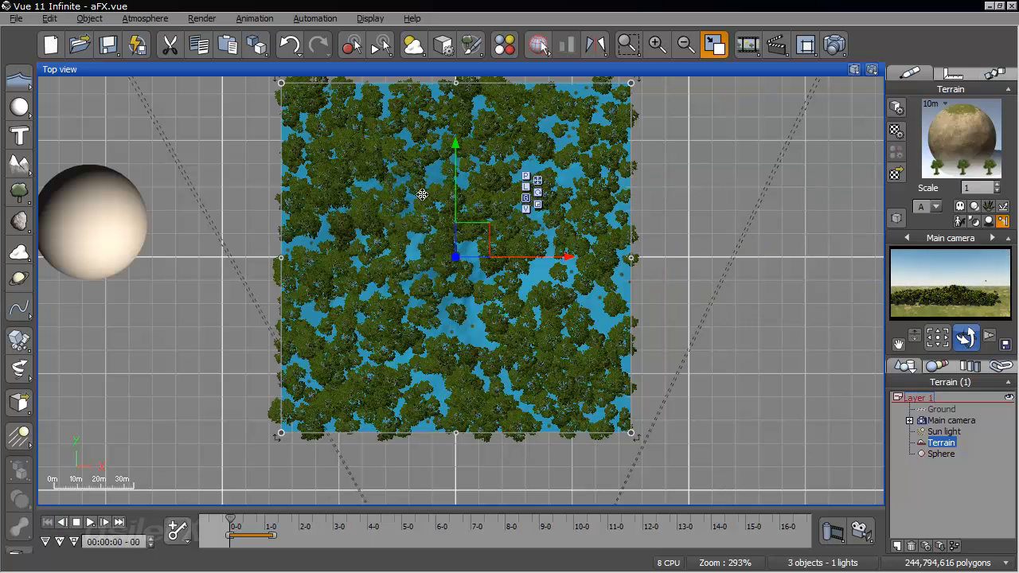
- Set the mass of the Alder - Late Spring particles to 300 kg in the terrain's EcoSystem material
double_click(595, 70)
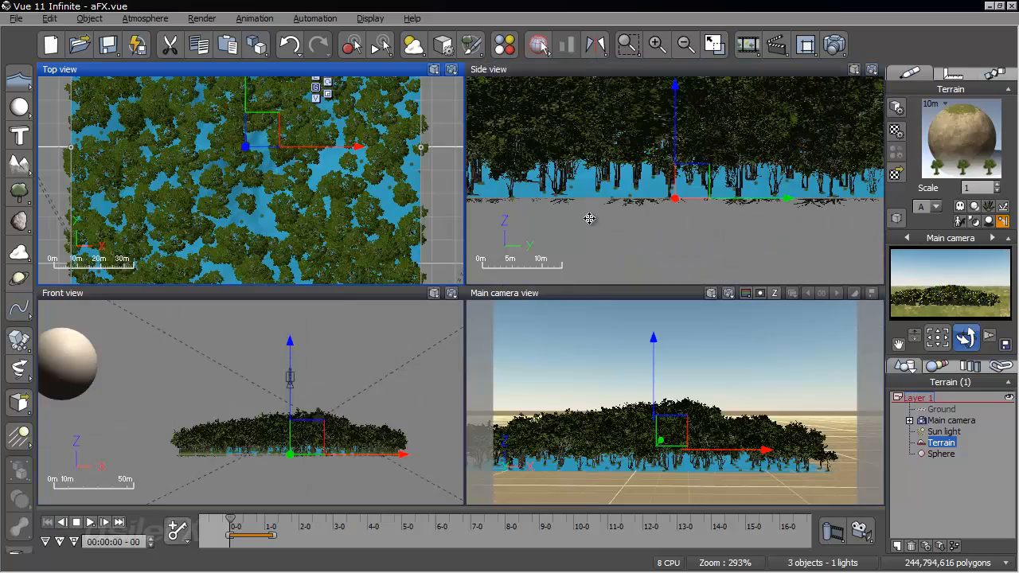
double_click(597, 292)
right_click_drag(505, 311, 525, 317)
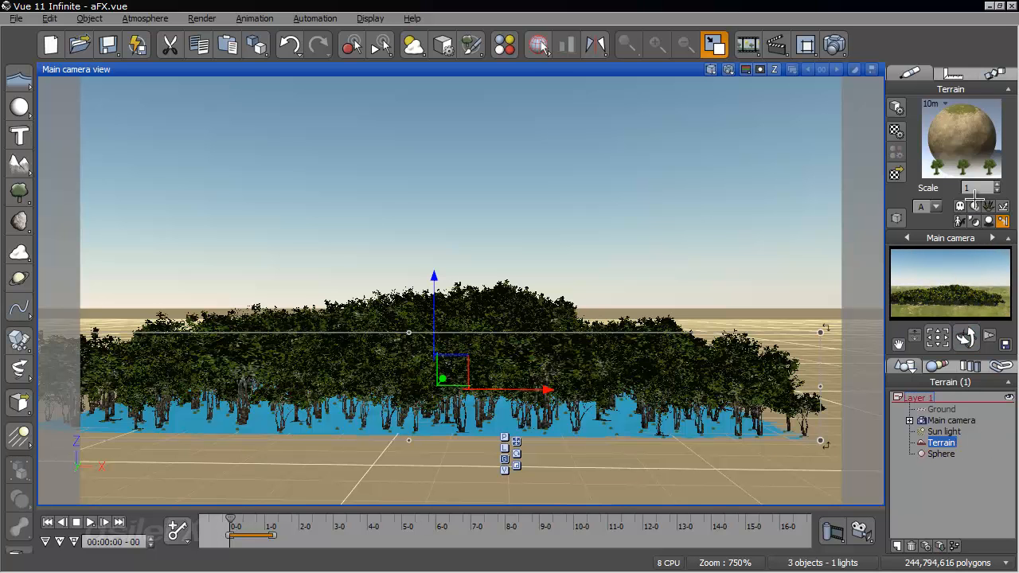
right_click(973, 126)
left_click(936, 137)
double_click(175, 287)
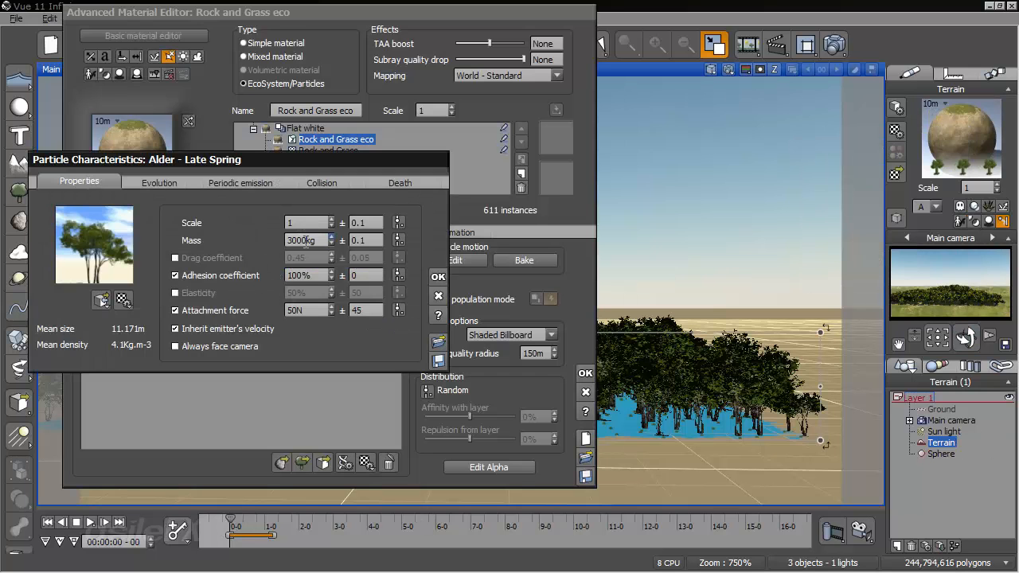
double_click(305, 241)
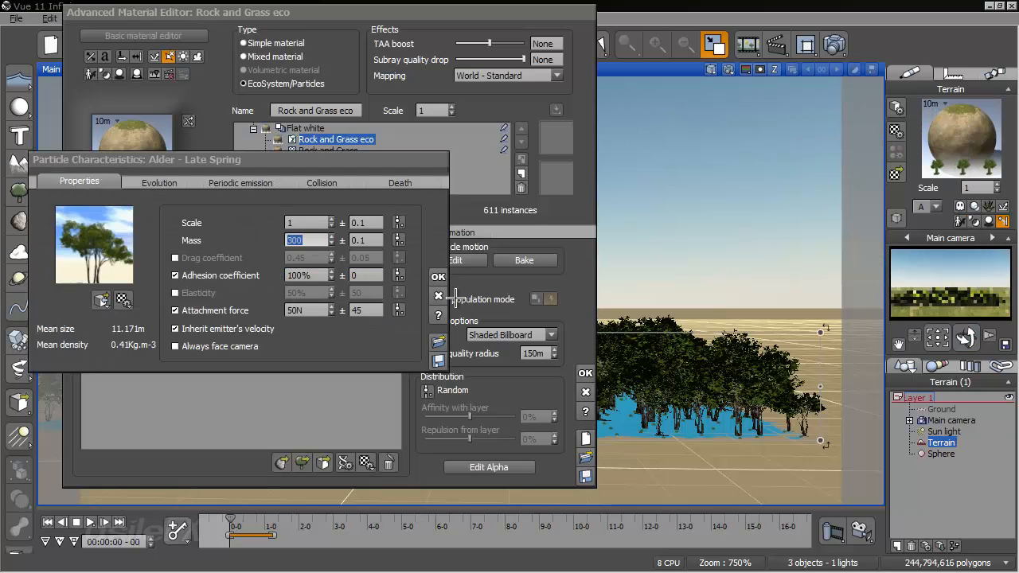
left_click(438, 276)
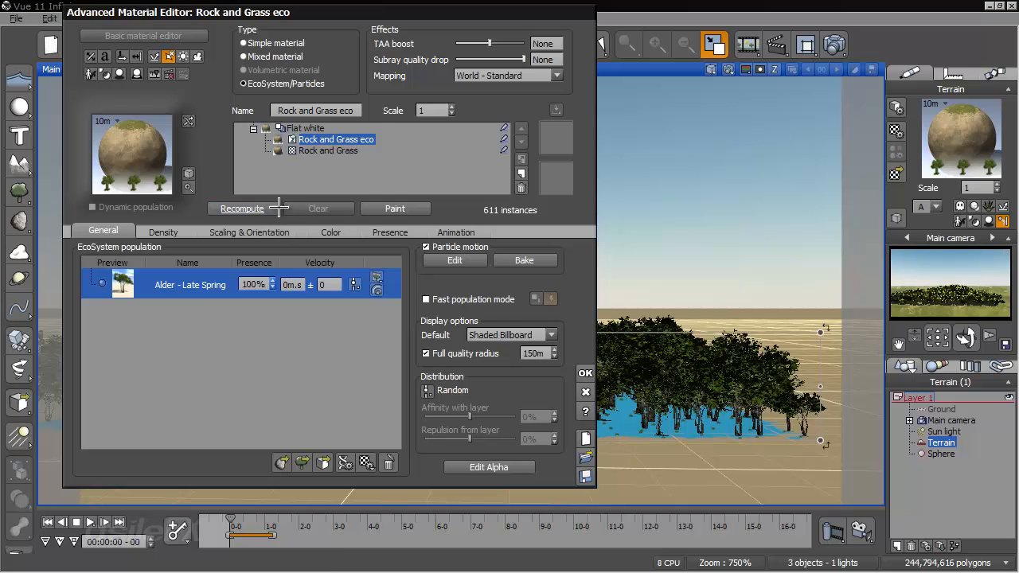
left_click(585, 373)
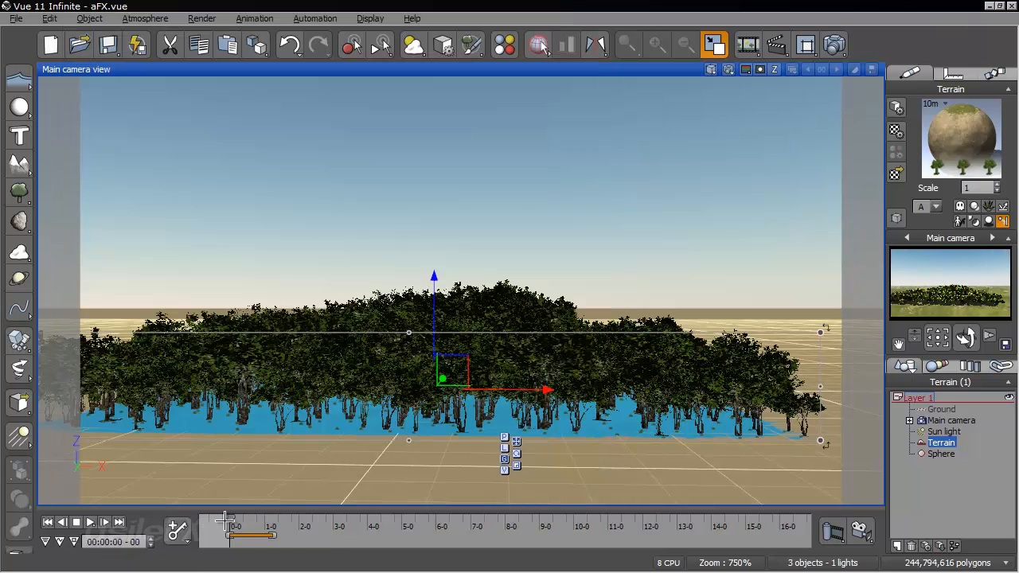
- Scrub the animation in the main camera view and check how the lighter trees react to the sphere
left_click_drag(236, 522, 375, 522)
left_click(49, 521)
left_click_drag(231, 519, 296, 519)
right_click_drag(609, 320, 705, 367)
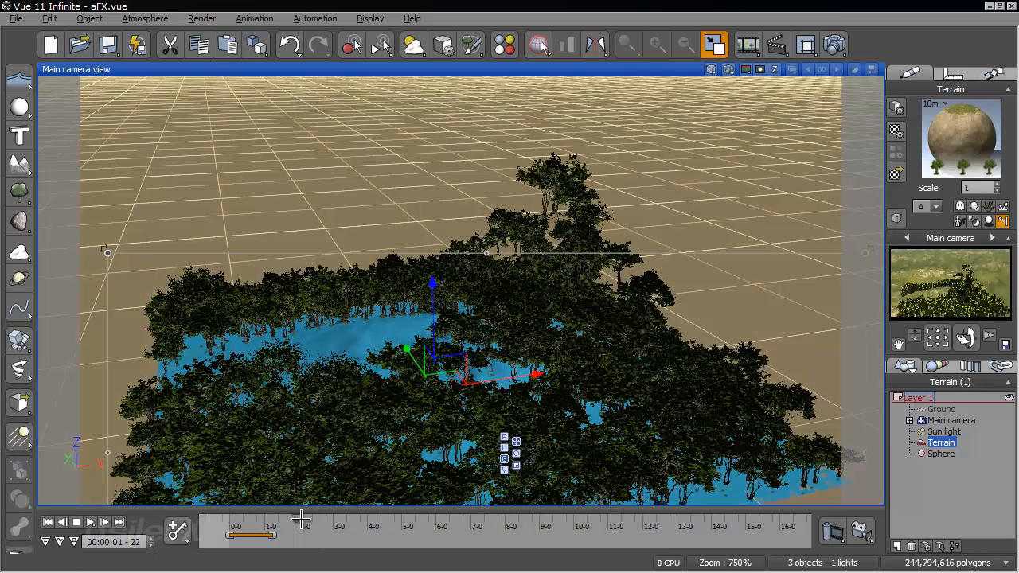
- Set the mass of the Alder - Late Spring particles to 1000 kg in the terrain's EcoSystem material
left_click_drag(305, 530, 409, 526)
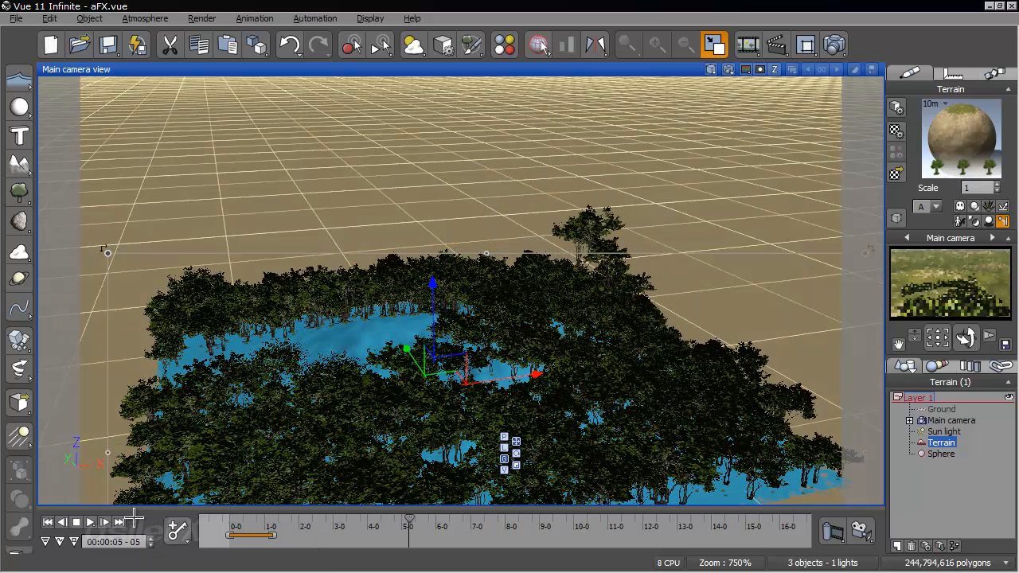
left_click(48, 522)
right_click(927, 141)
left_click(836, 141)
double_click(151, 284)
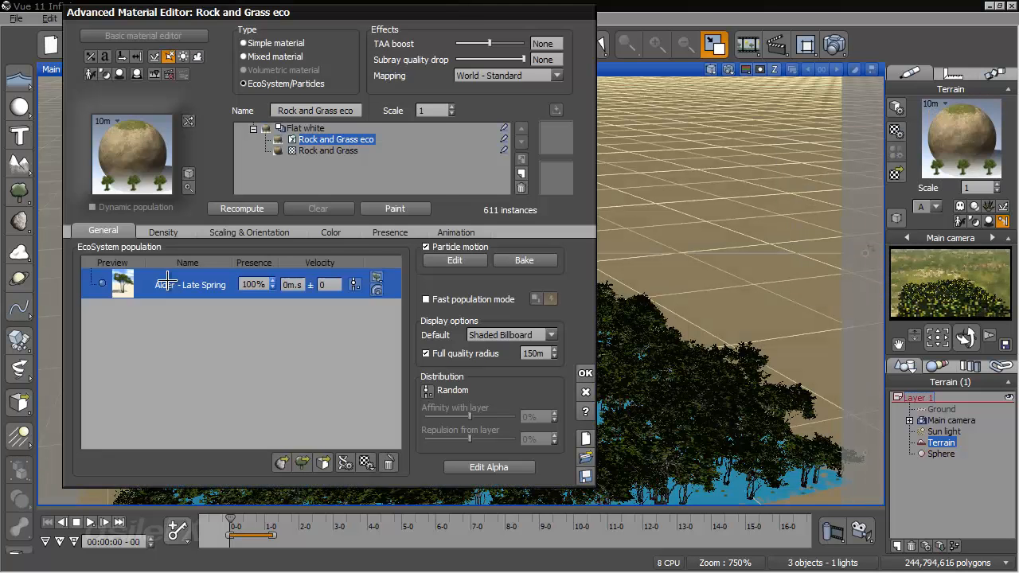
double_click(309, 240)
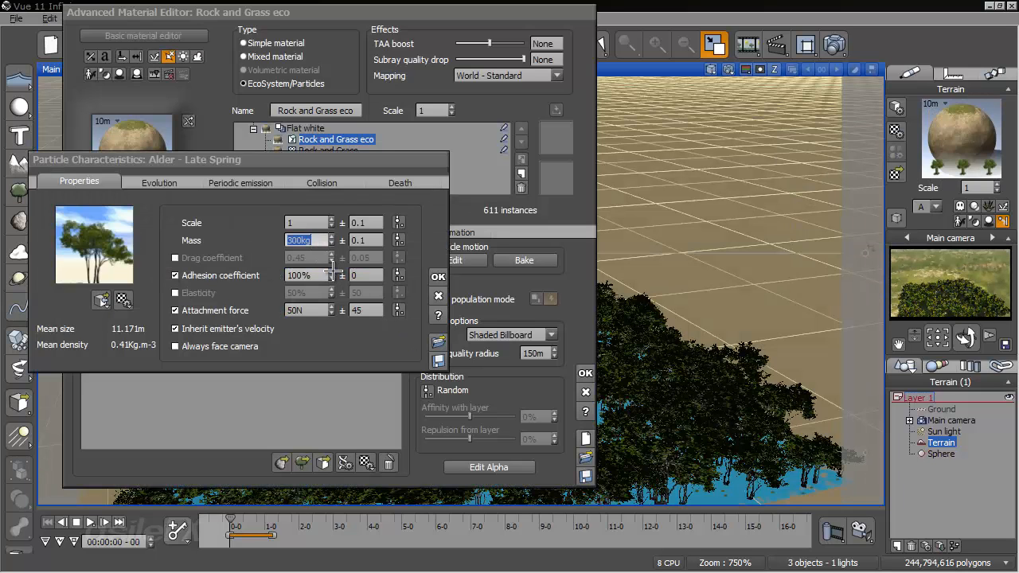
type("1000")
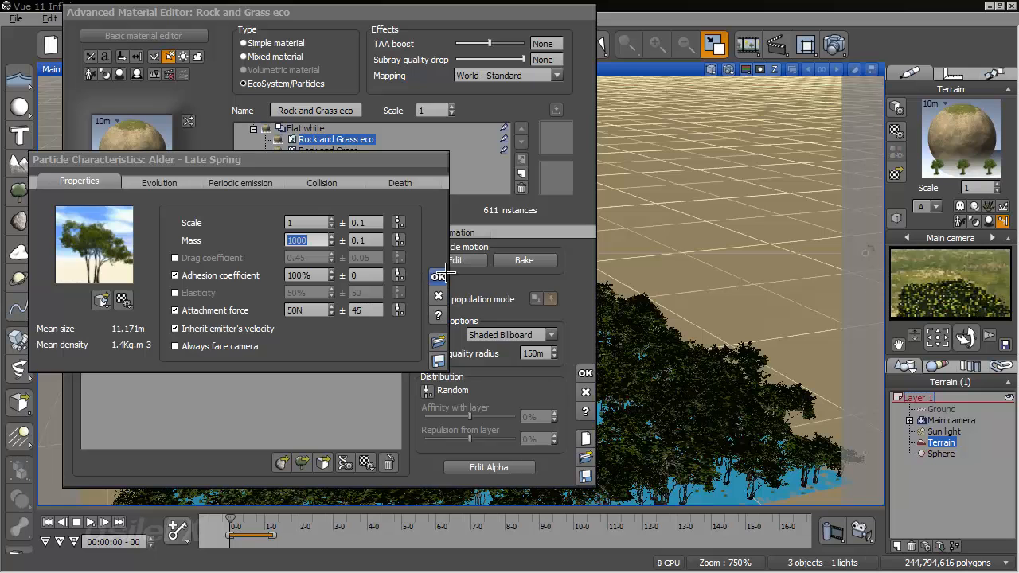
left_click(438, 276)
left_click(584, 372)
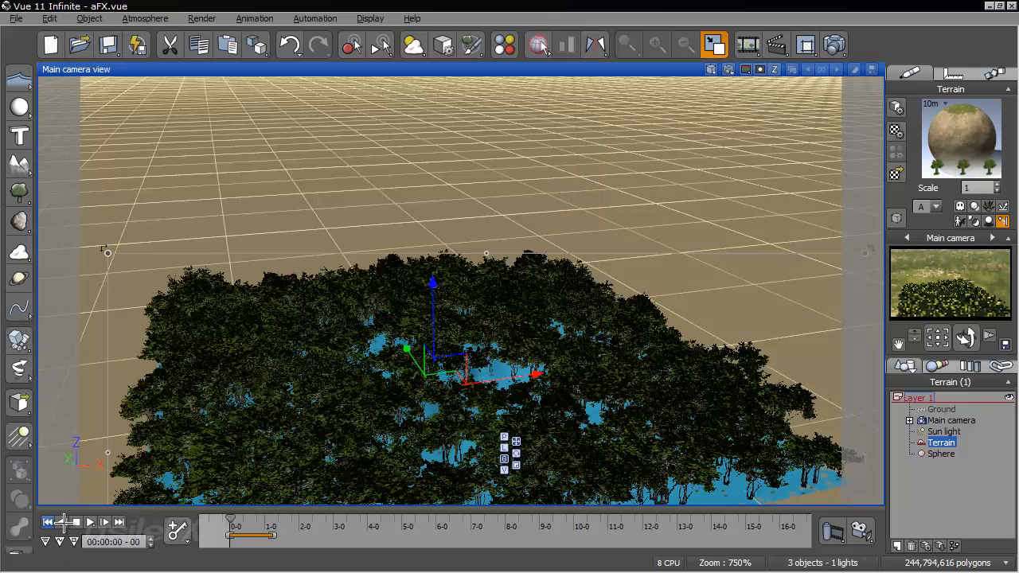
- Scrub the animation to 2 seconds 20 frames and recompute the terrain's EcoSystem population
left_click_drag(229, 522, 326, 518)
right_click(936, 135)
left_click(928, 140)
left_click(239, 208)
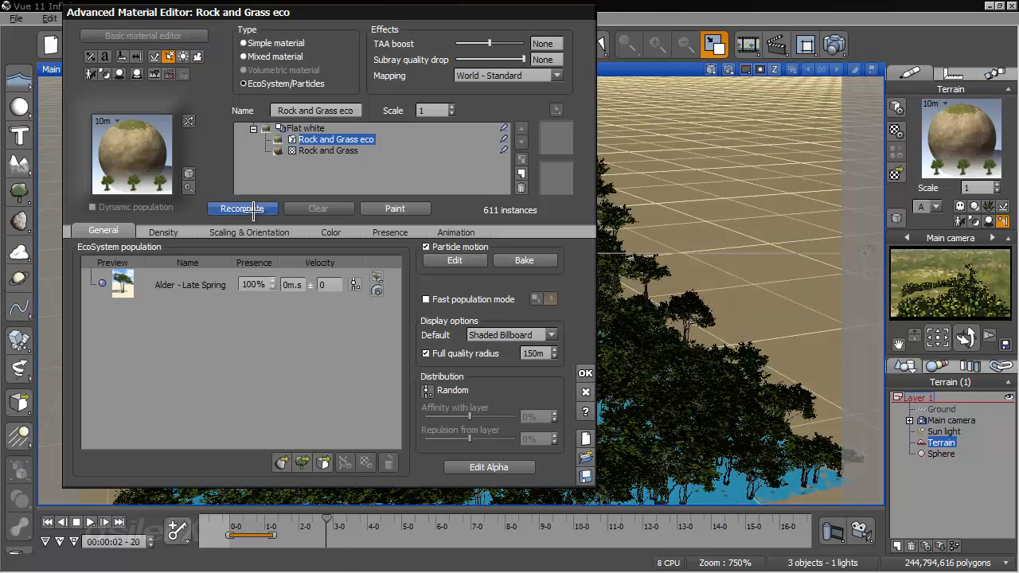
left_click(585, 373)
- Replay the collision from low camera angles near the ground and examine how the heavier trees scatter
right_click_drag(616, 307, 615, 241)
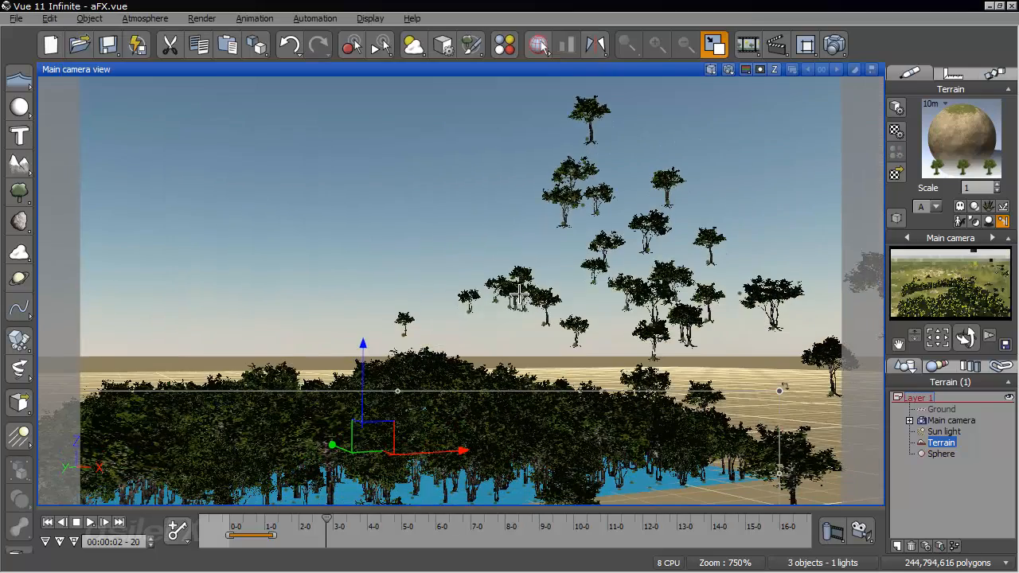
left_click(49, 521)
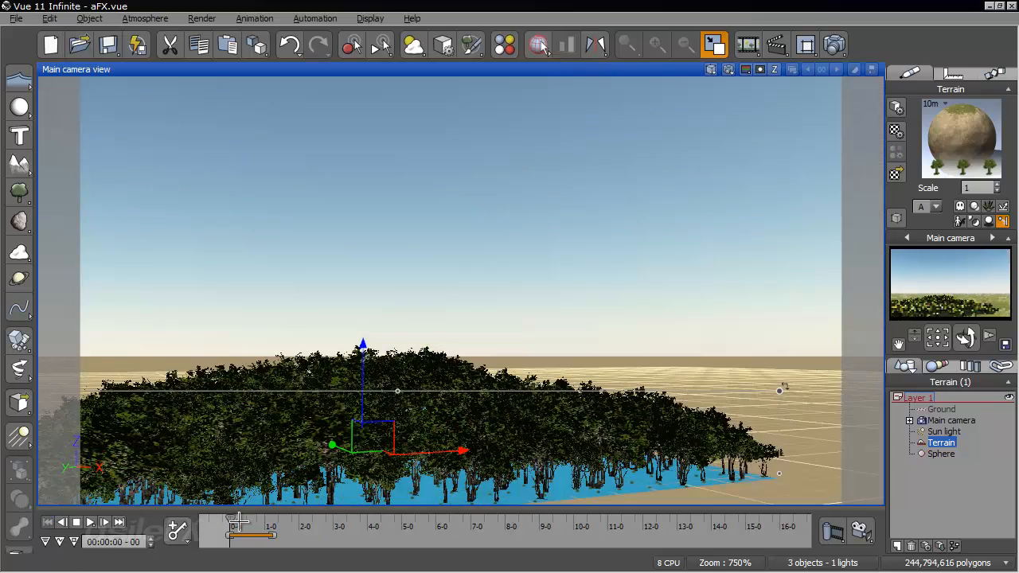
left_click_drag(239, 519, 366, 523)
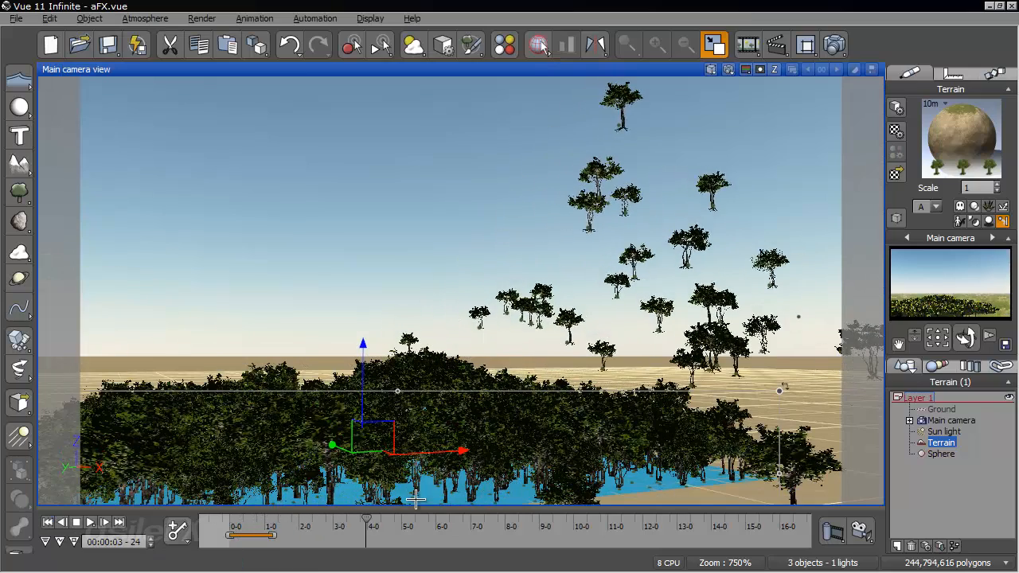
right_click_drag(557, 343, 535, 321)
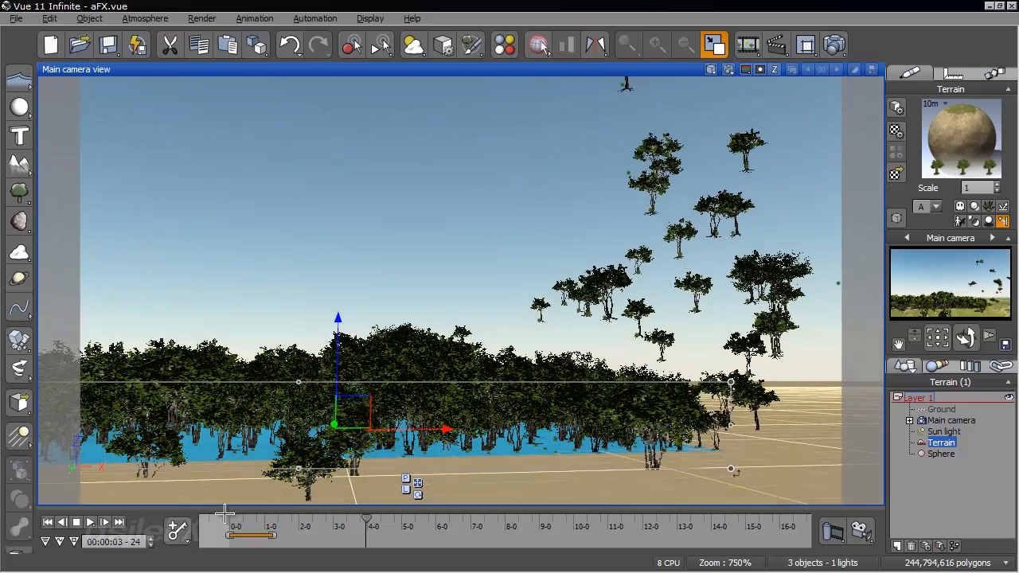
left_click(47, 522)
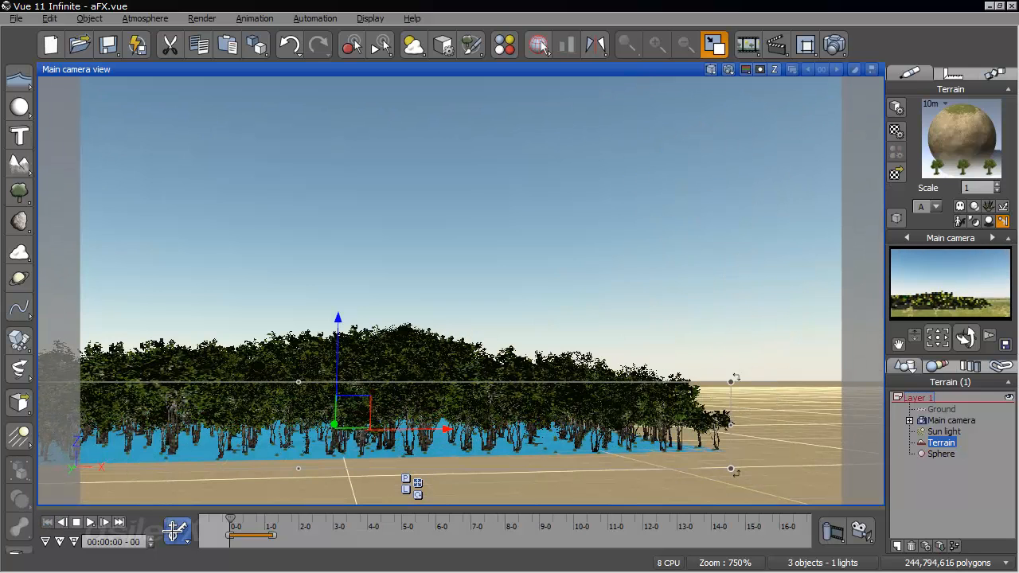
left_click_drag(233, 522, 306, 519)
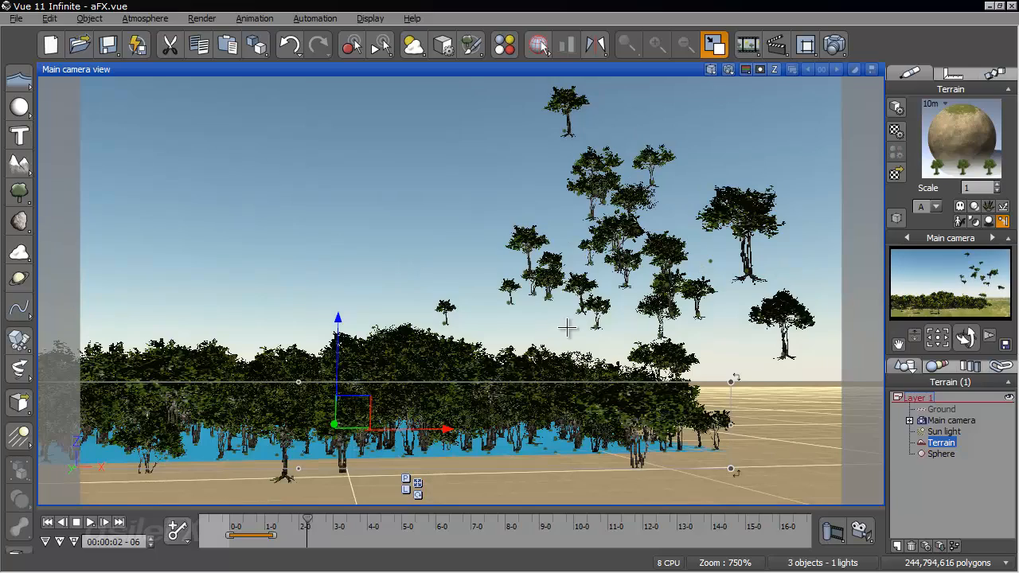
- Render the frame at 2 seconds 6 frames to screen with the User settings quality preset, then close the render
left_click_drag(965, 338, 944, 338)
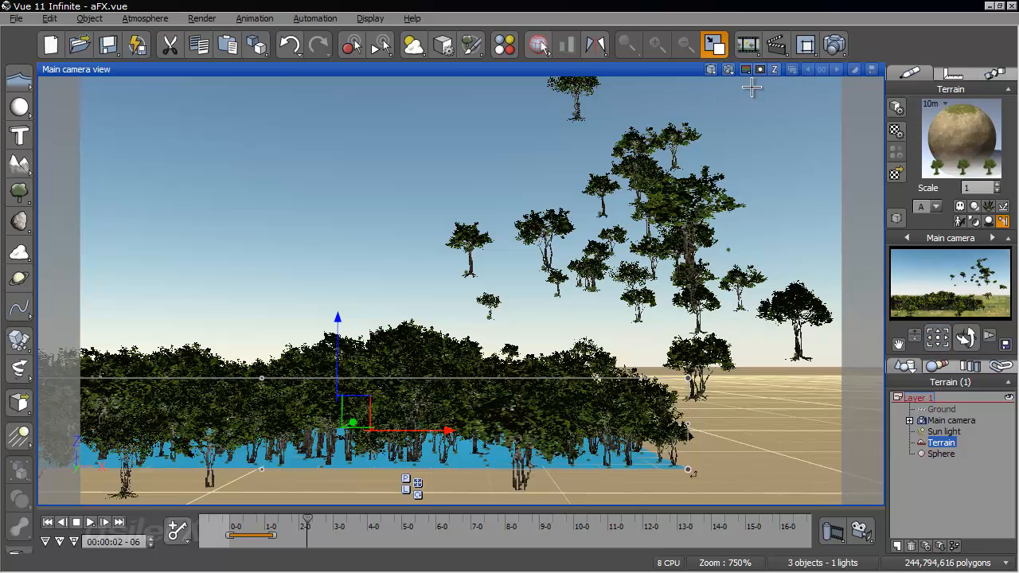
left_click(833, 45)
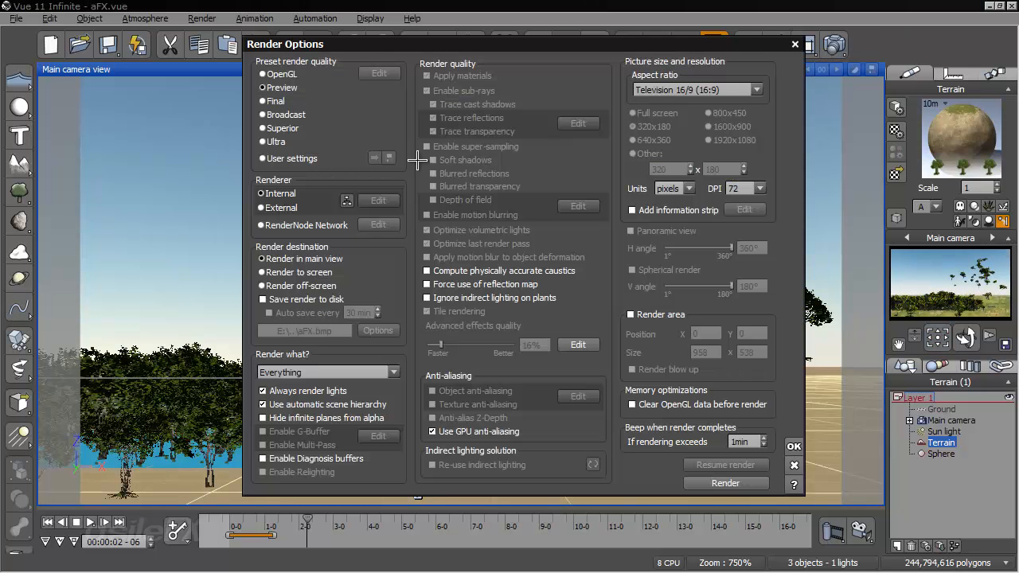
left_click(308, 159)
left_click(307, 272)
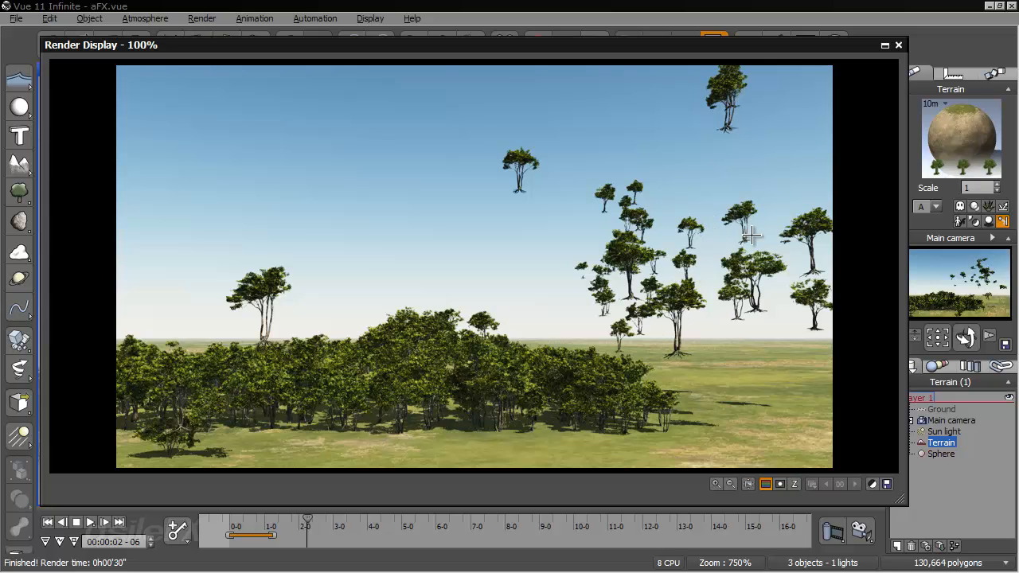
left_click(899, 44)
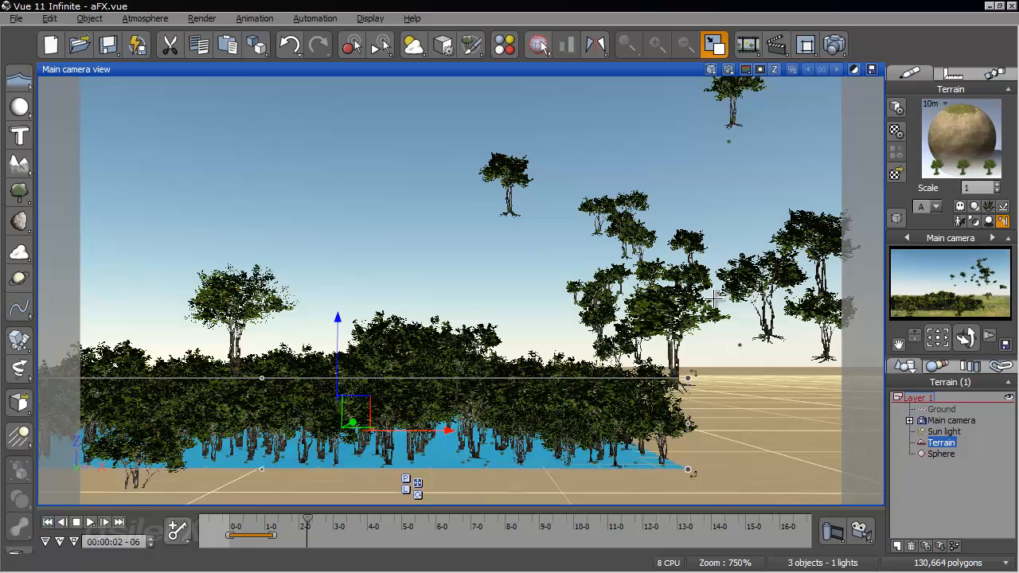
- Enable motion blur for the EcoSystem particles with a blur amount of 0
right_click(941, 148)
left_click(940, 151)
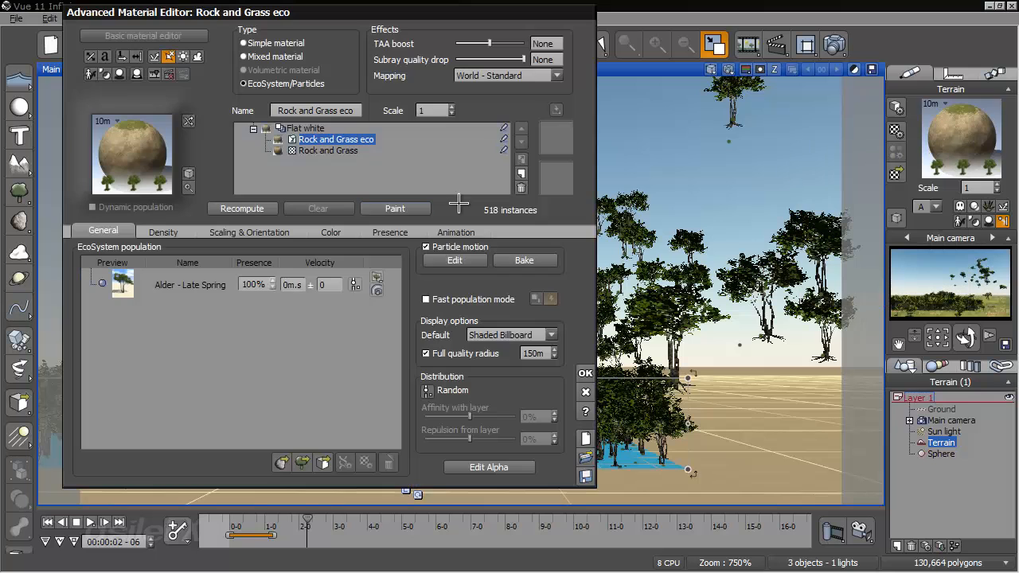
left_click(471, 261)
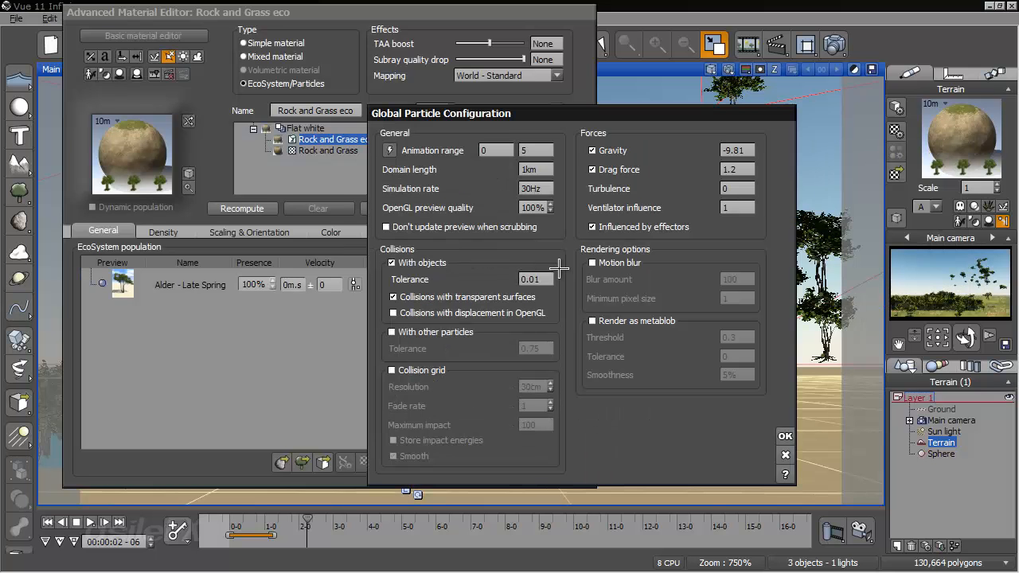
left_click_drag(586, 117, 715, 122)
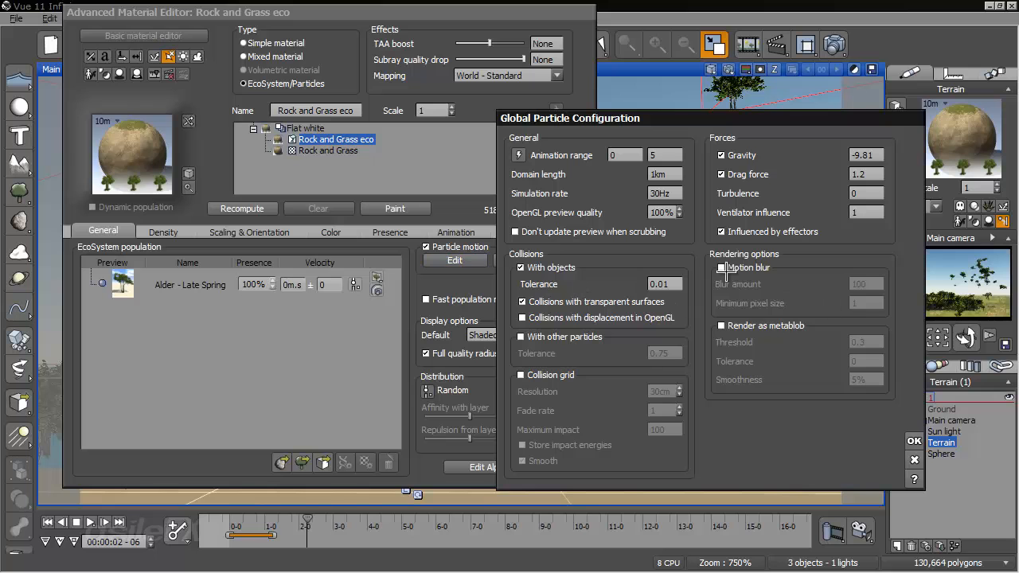
left_click(723, 267)
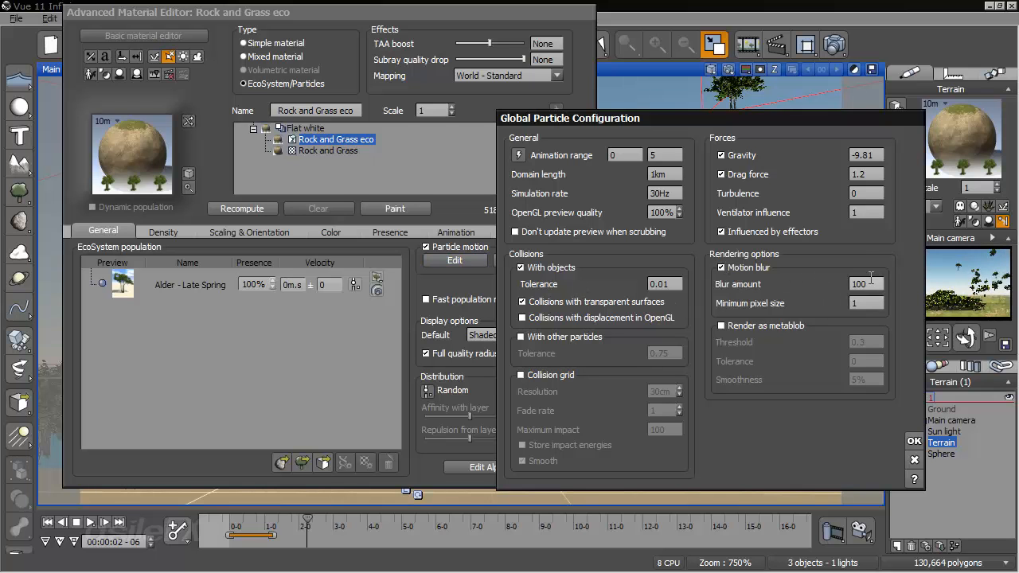
left_click(865, 284)
type("0")
key("Return")
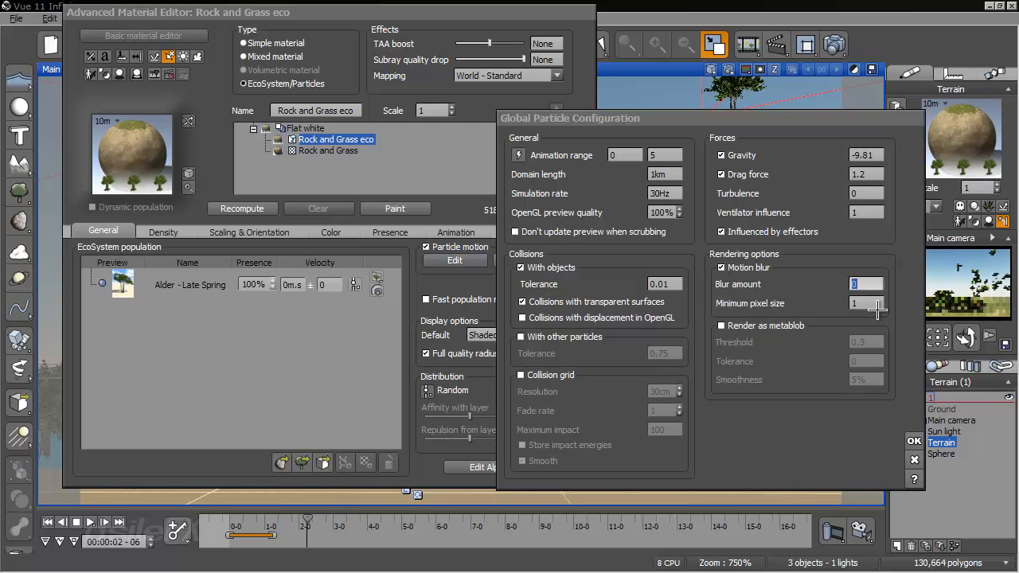
left_click(914, 441)
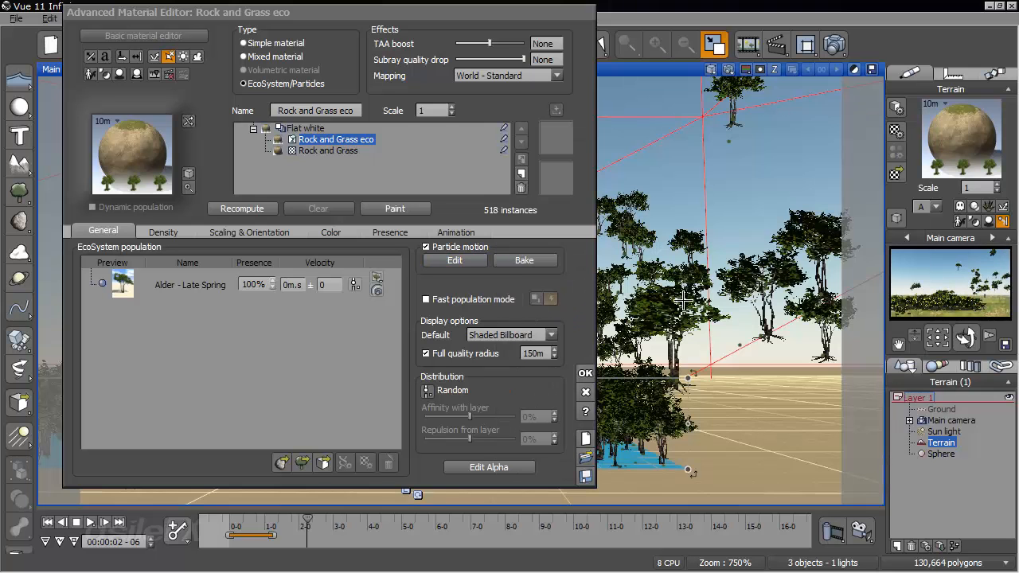
left_click(586, 374)
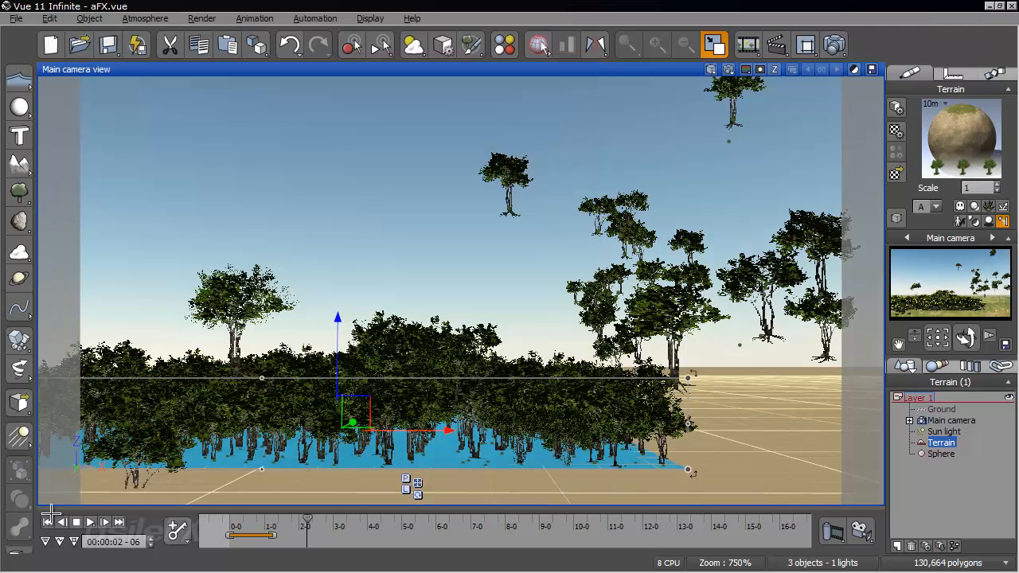
- Replay the collision up to 2 seconds 22 frames, render that frame to screen and close the render
left_click(52, 523)
left_click_drag(233, 523, 325, 530)
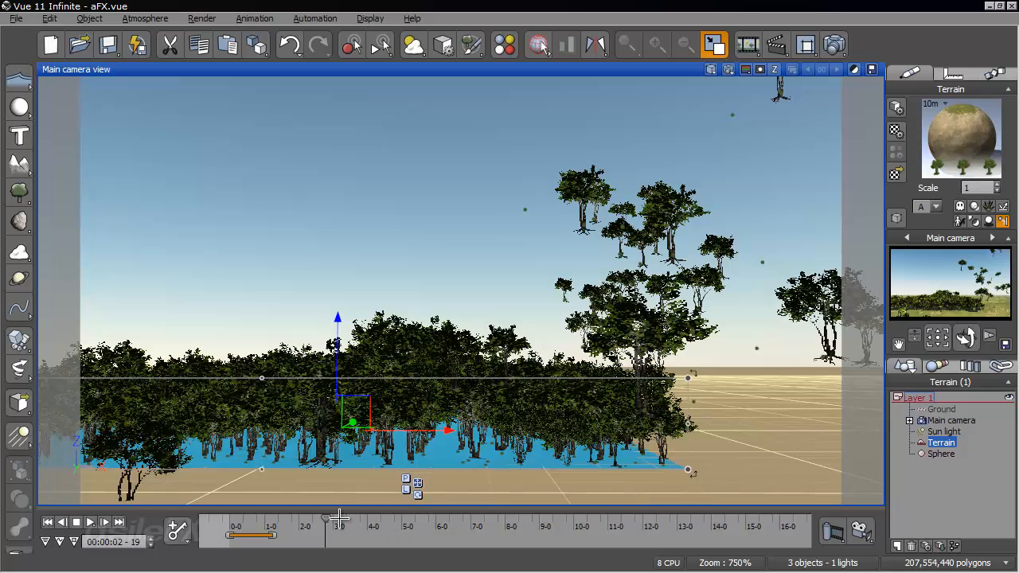
left_click_drag(324, 518, 330, 519)
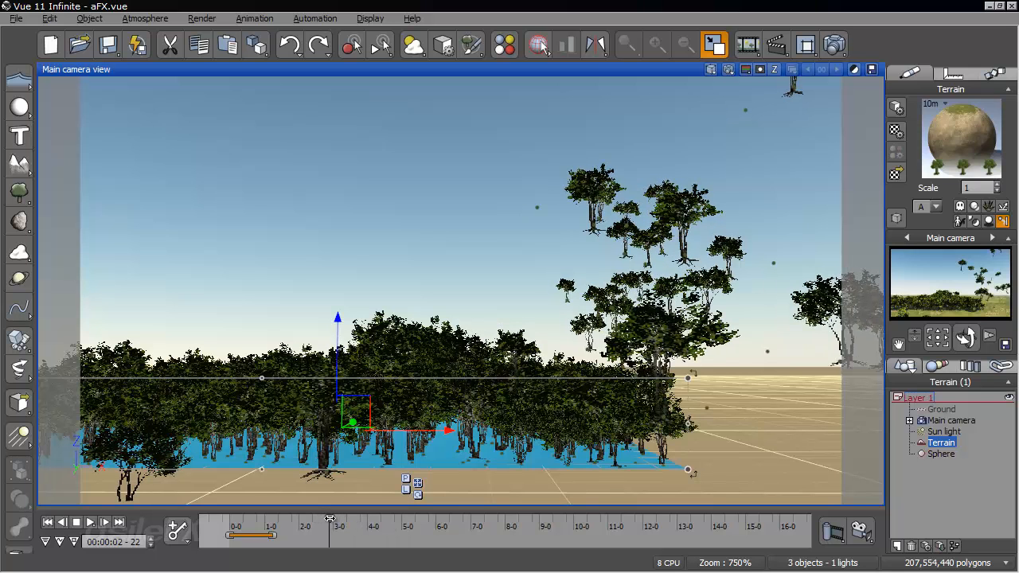
left_click(836, 42)
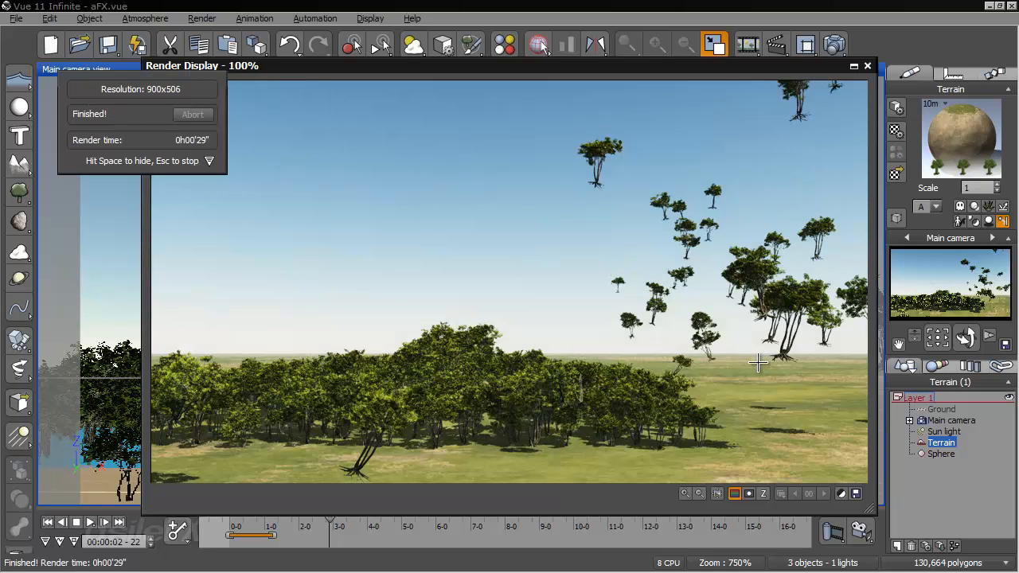
left_click(763, 72)
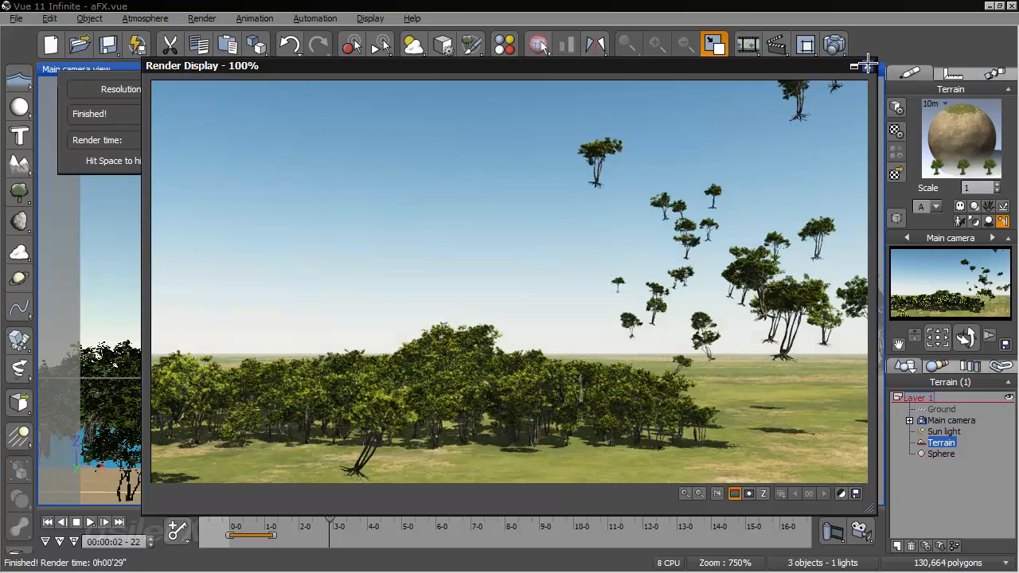
left_click(867, 66)
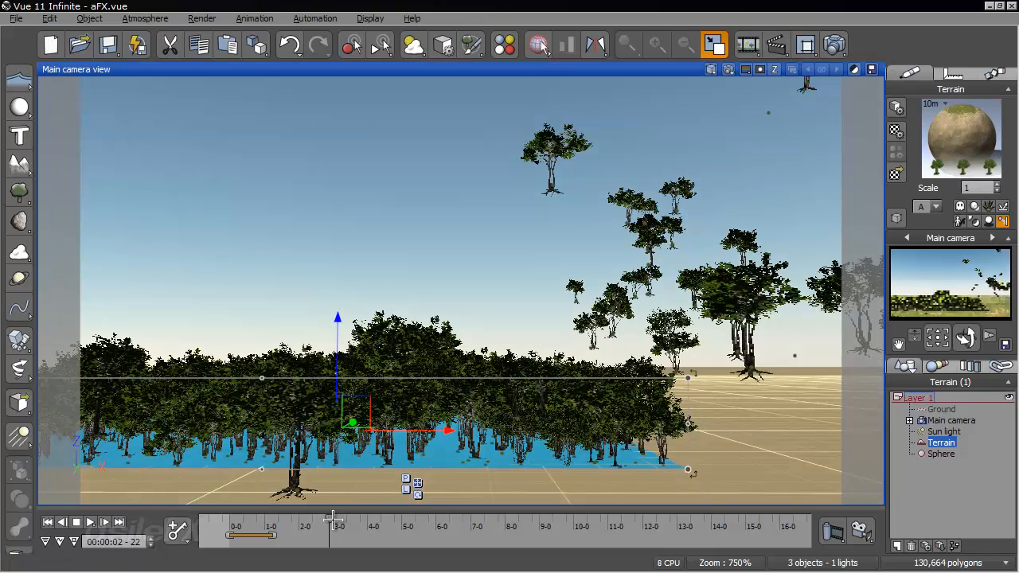
- Rewind the animation, raise the EcoSystem's emission flow density to 95% and recompute the tree population
left_click_drag(332, 525, 293, 526)
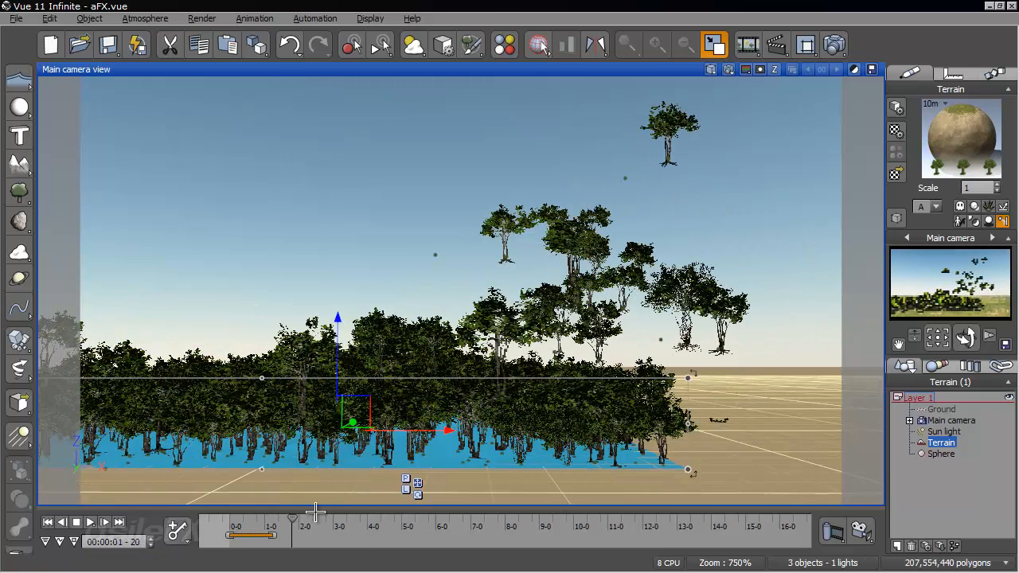
right_click_drag(599, 409, 455, 459)
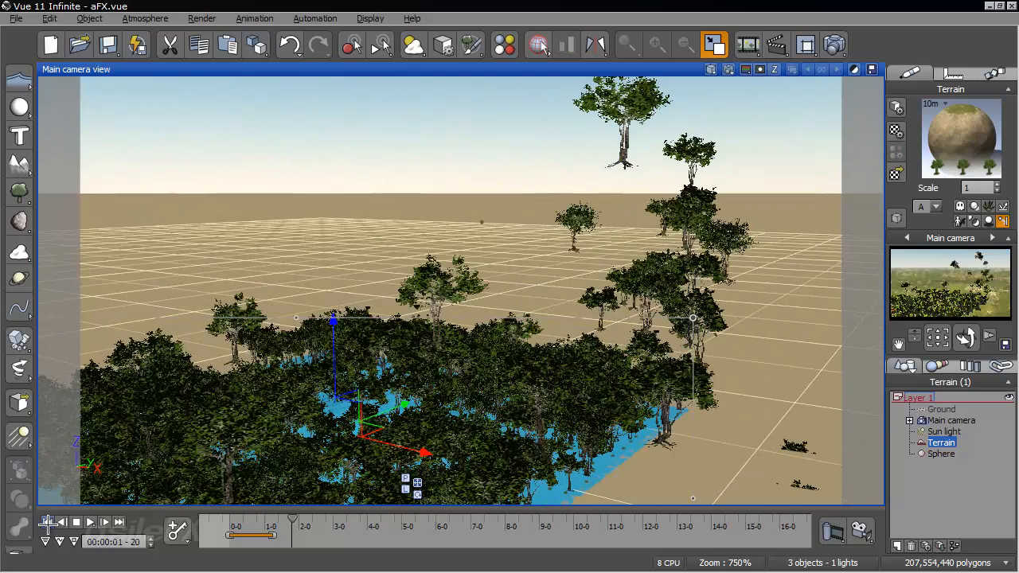
left_click(48, 522)
right_click(962, 137)
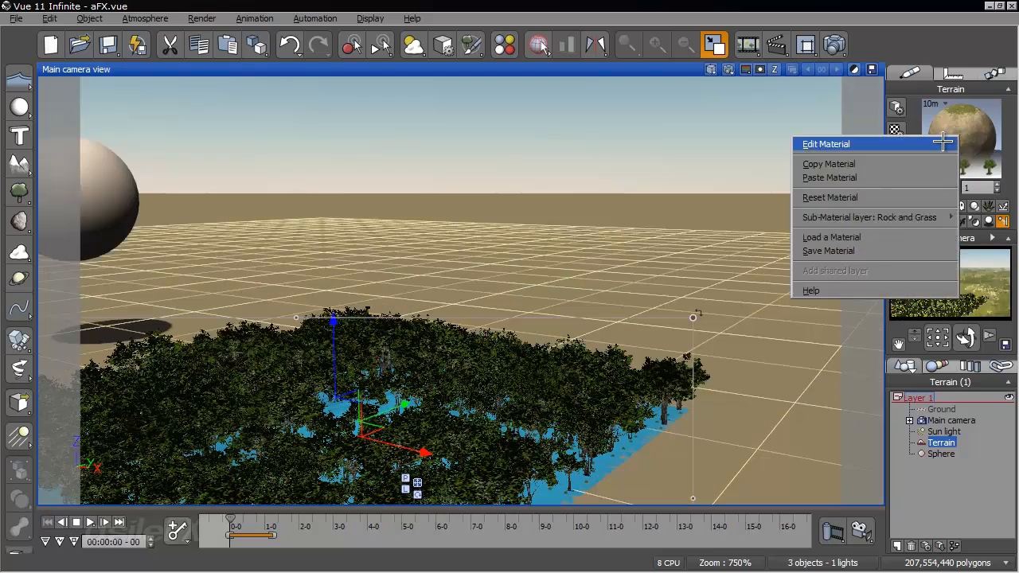
left_click(820, 141)
left_click(185, 232)
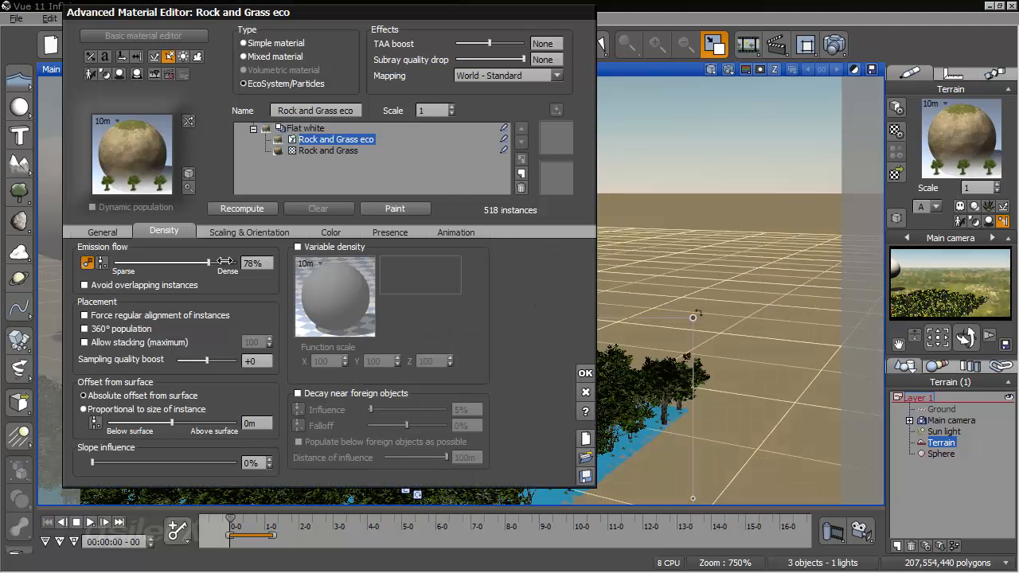
left_click(248, 209)
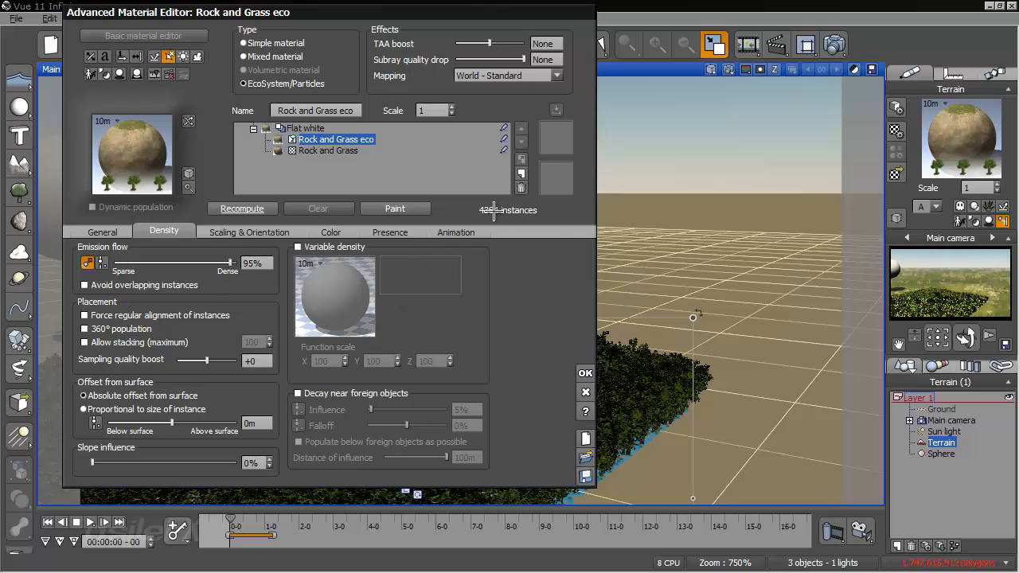
left_click(585, 374)
- Scrub the animation to about two seconds and examine the denser scattered trees from several low camera angles
right_click_drag(631, 341, 563, 340)
left_click_drag(229, 520, 286, 521)
right_click_drag(510, 361, 561, 360)
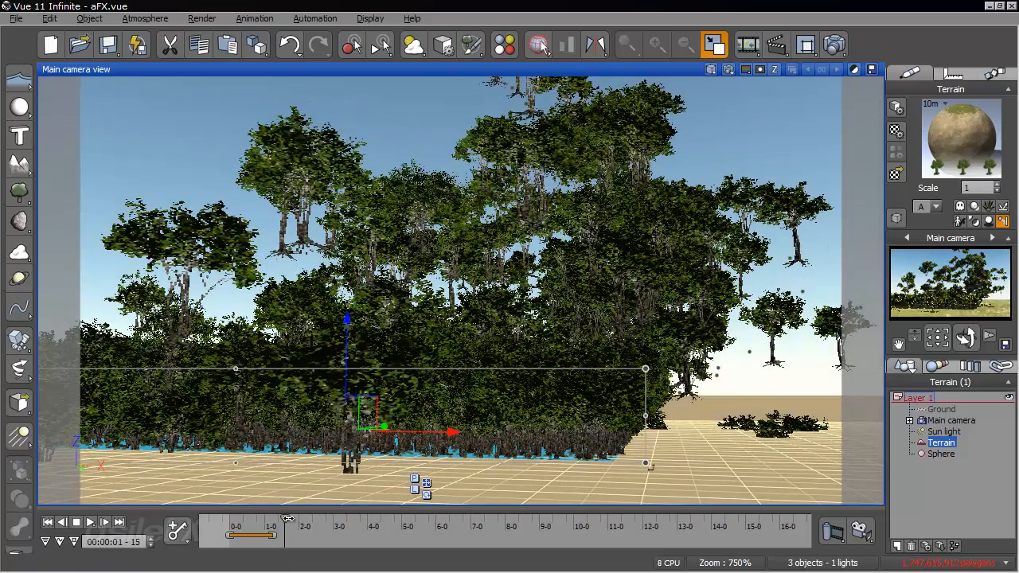
left_click_drag(287, 519, 305, 519)
right_click_drag(721, 317, 620, 340)
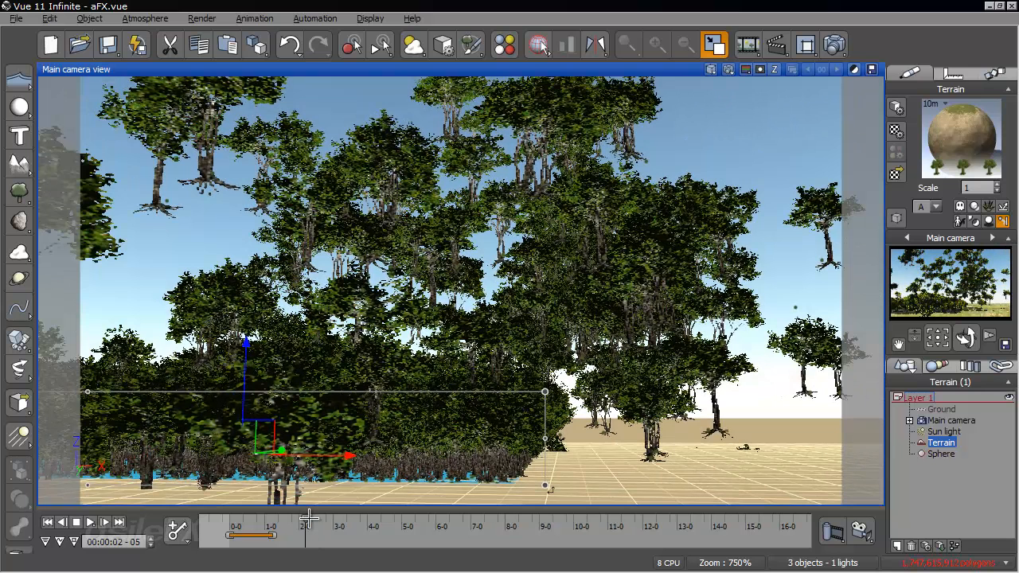
- Advance the animation to 2 seconds 12 frames, render that frame to screen and close the render
left_click_drag(304, 519, 315, 518)
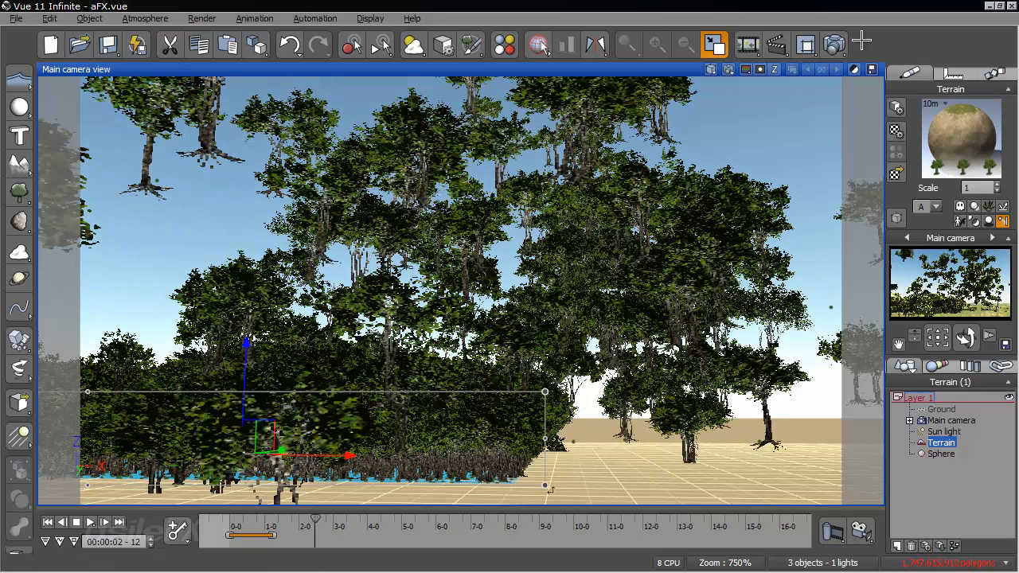
left_click(833, 46)
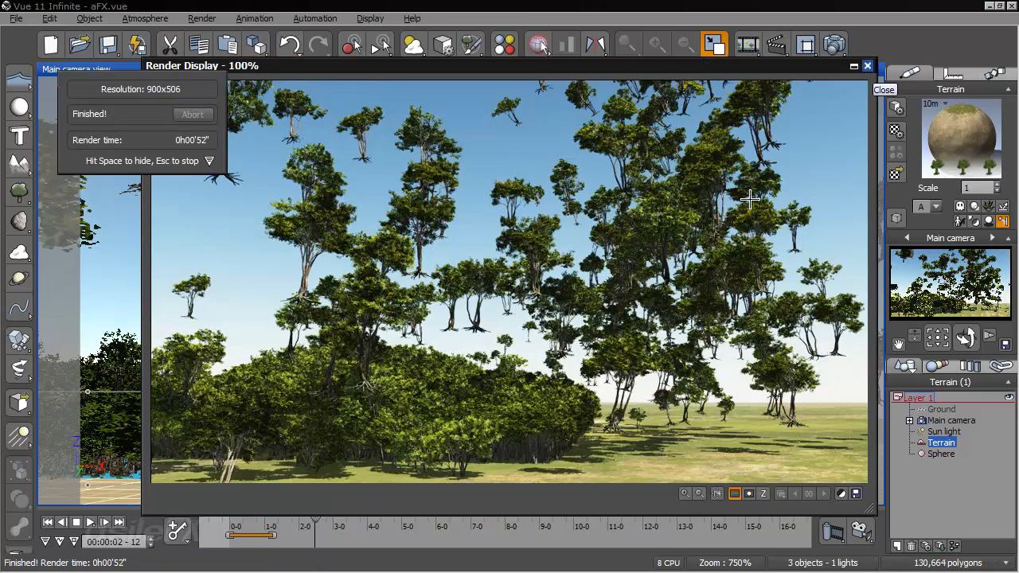
left_click(867, 66)
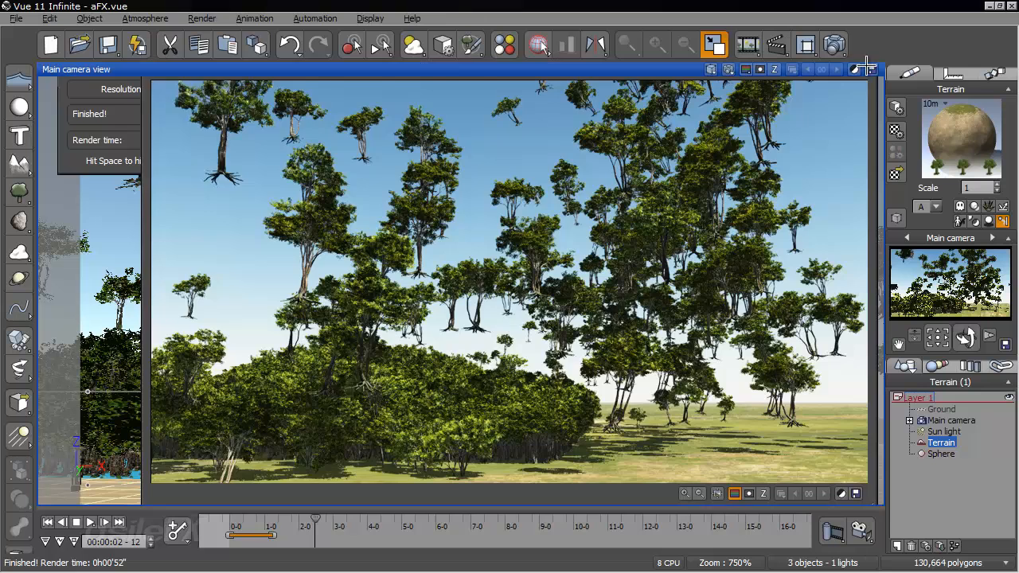
key("space")
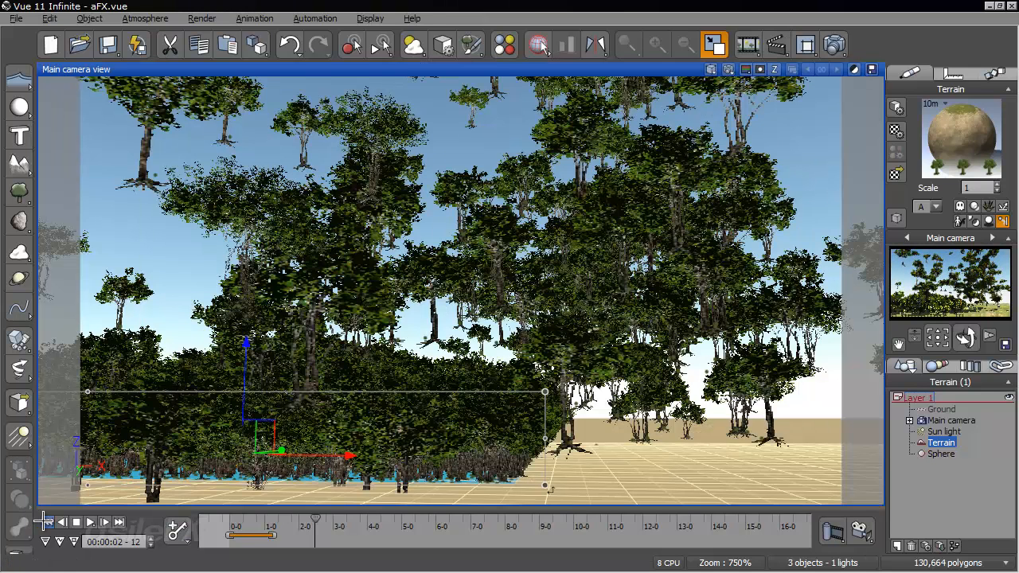
- Rewind the animation and enable 360° population in the density settings of the terrain's EcoSystem material
left_click(44, 521)
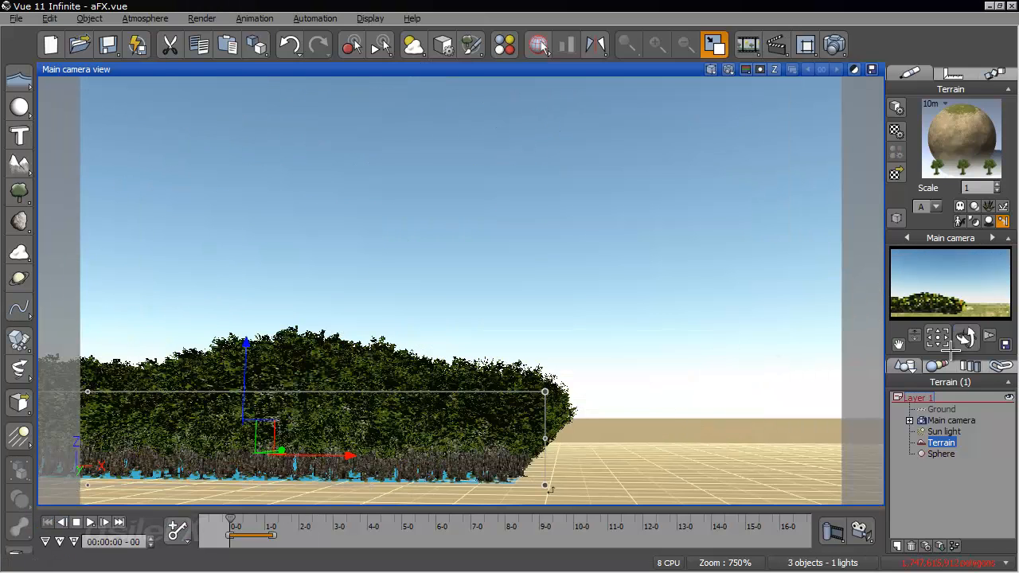
right_click(935, 146)
left_click(934, 147)
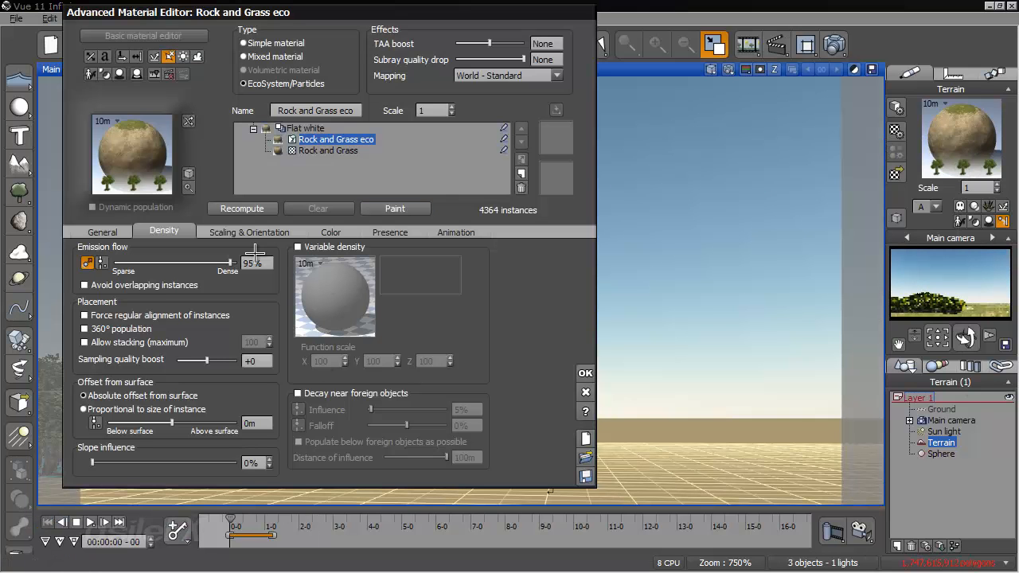
left_click(133, 329)
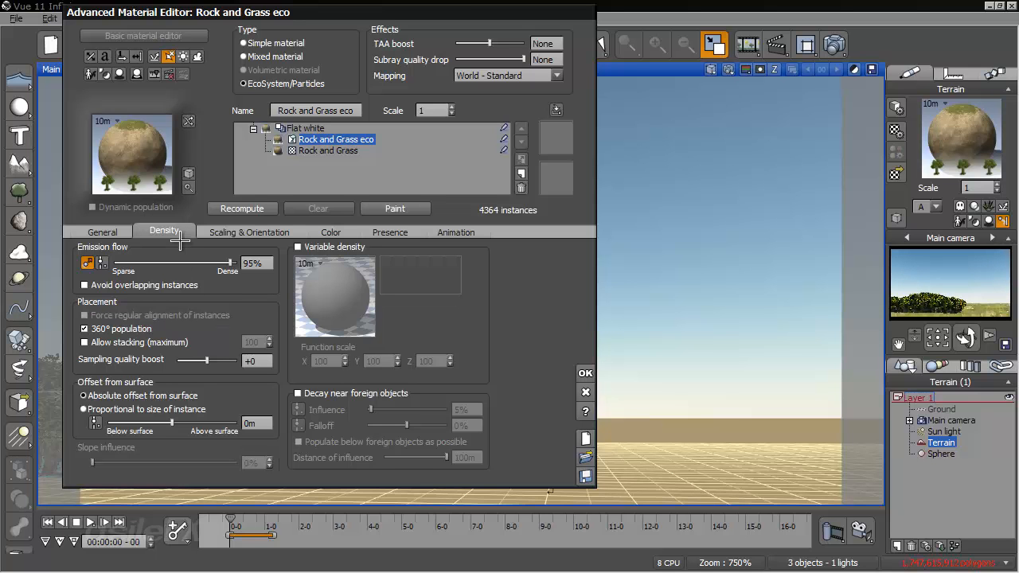
- Set the trees' direction from surface to 1% and recompute the EcoSystem population
left_click(221, 231)
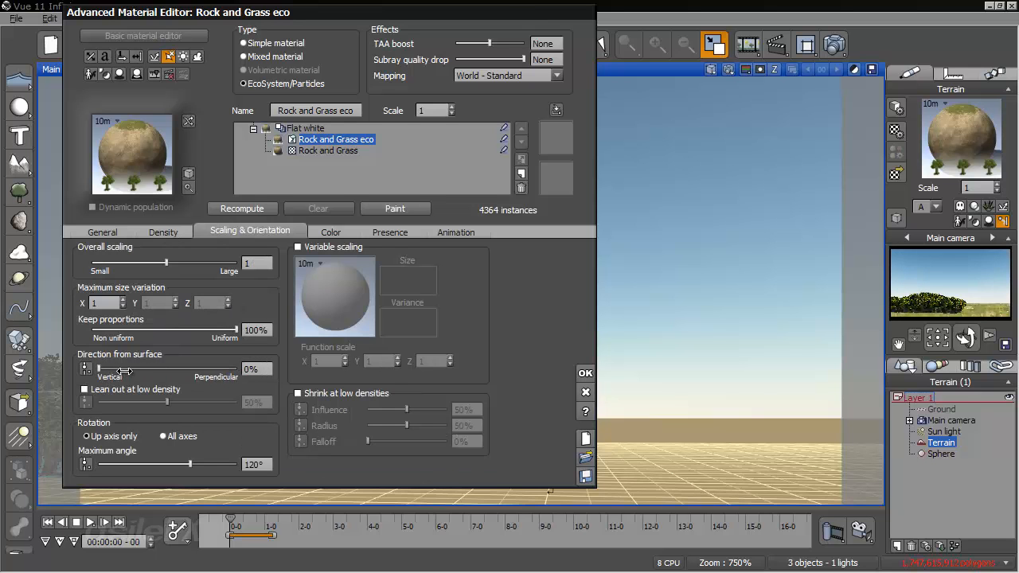
left_click(242, 208)
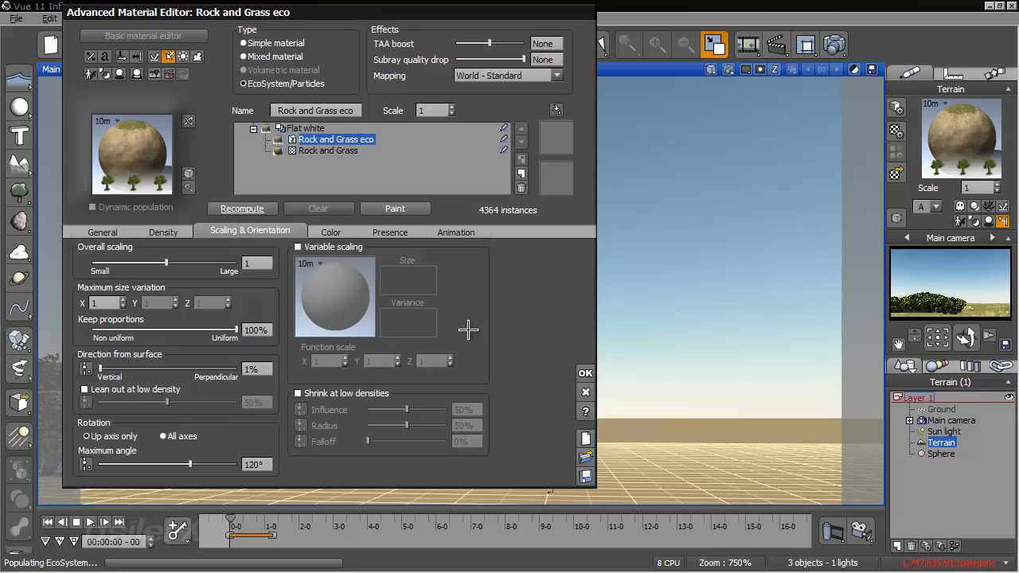
left_click(591, 369)
- Scrub the animation to 2 seconds and examine the trees being thrown off the terrain from another camera angle
right_click_drag(575, 357, 518, 369)
left_click_drag(230, 523, 301, 523)
right_click_drag(567, 288, 981, 151)
- Set the motion blur amount to 1 in the EcoSystem's global particle configuration and accept the material
right_click(981, 152)
left_click(860, 157)
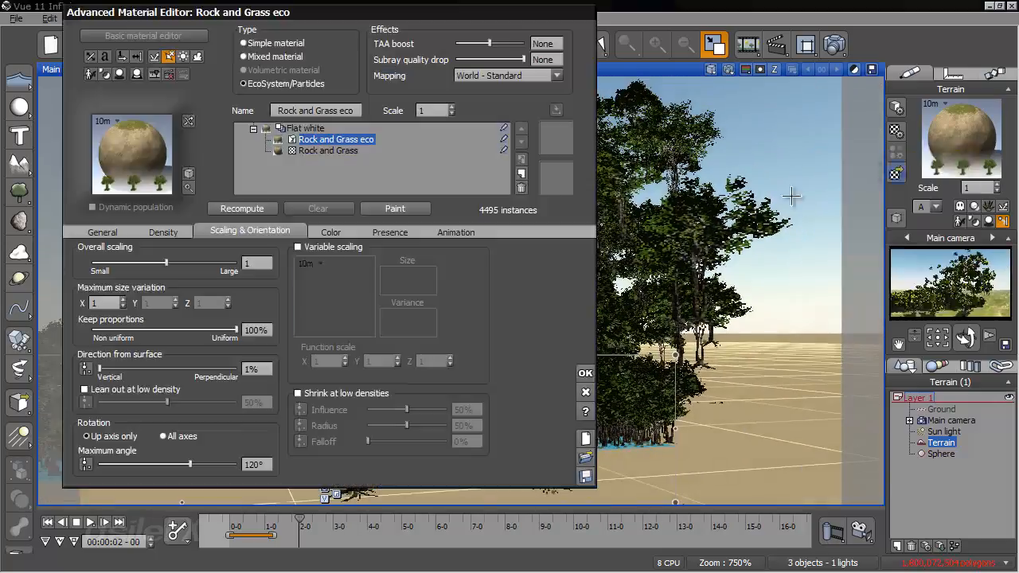
left_click(132, 233)
left_click(460, 261)
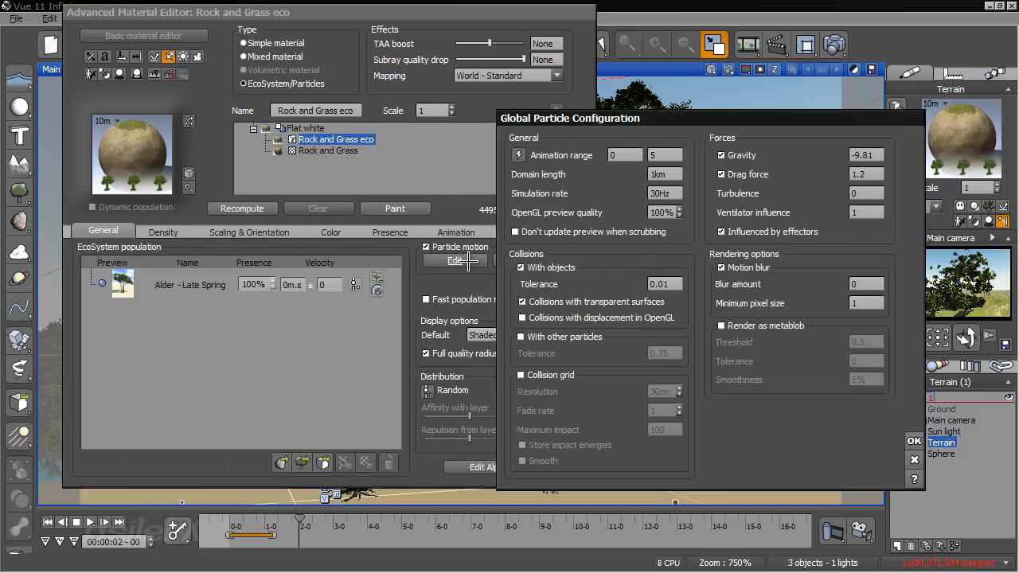
left_click(914, 441)
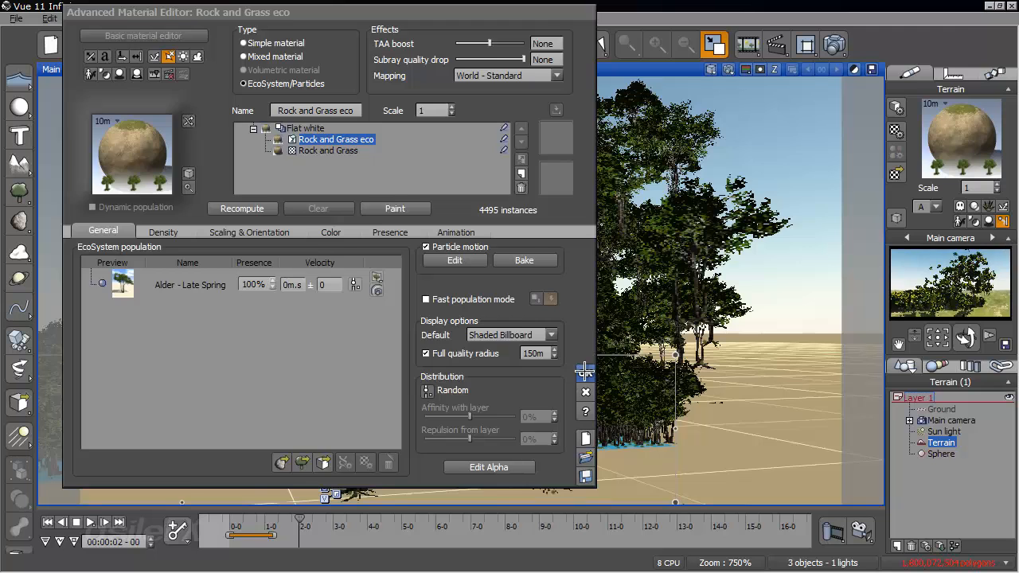
left_click(585, 373)
- Replay the collision up to 4 seconds 12 frames, render it from a low camera angle and close the render
left_click(48, 523)
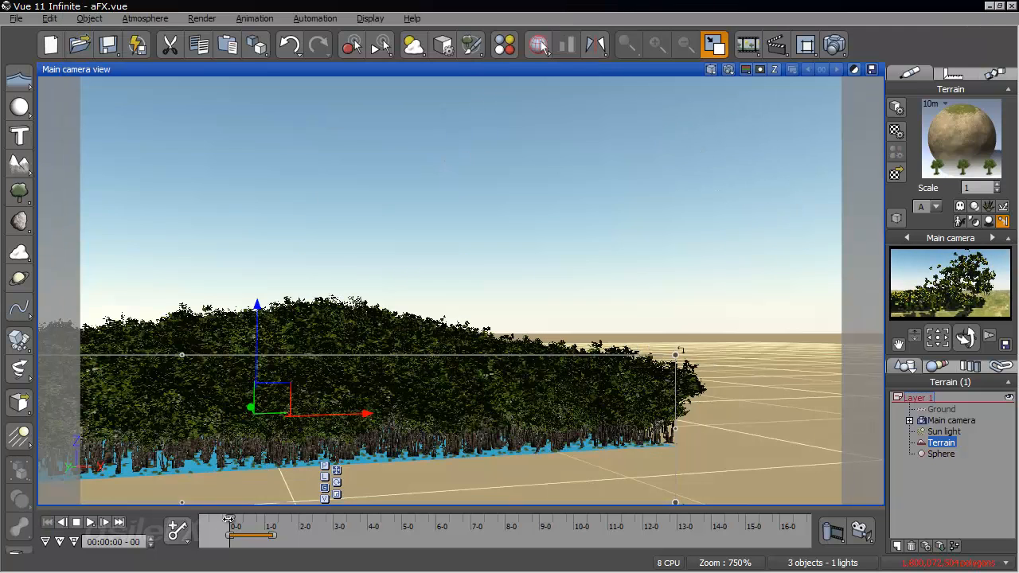
left_click_drag(254, 519, 385, 517)
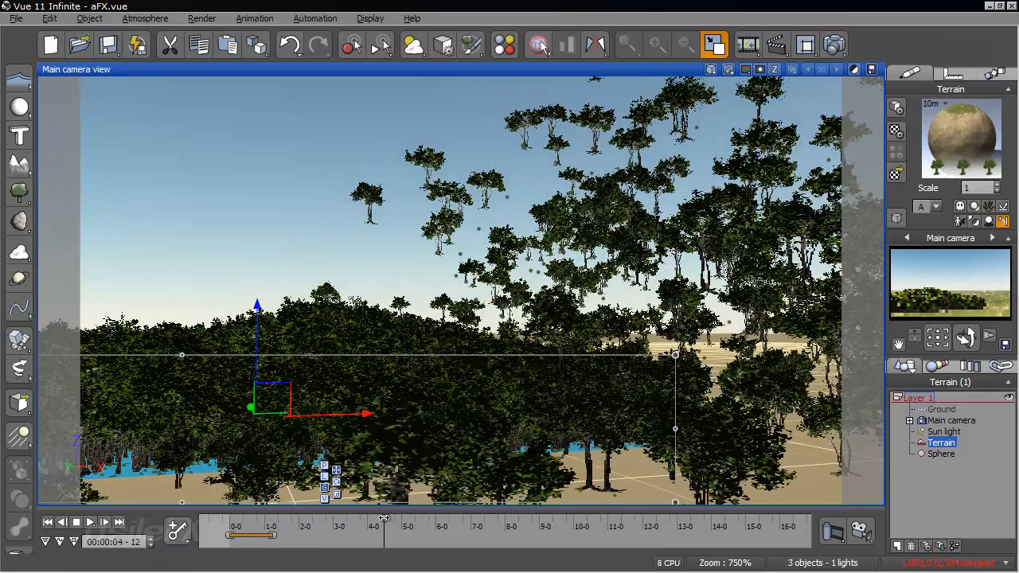
right_click_drag(490, 375, 366, 351)
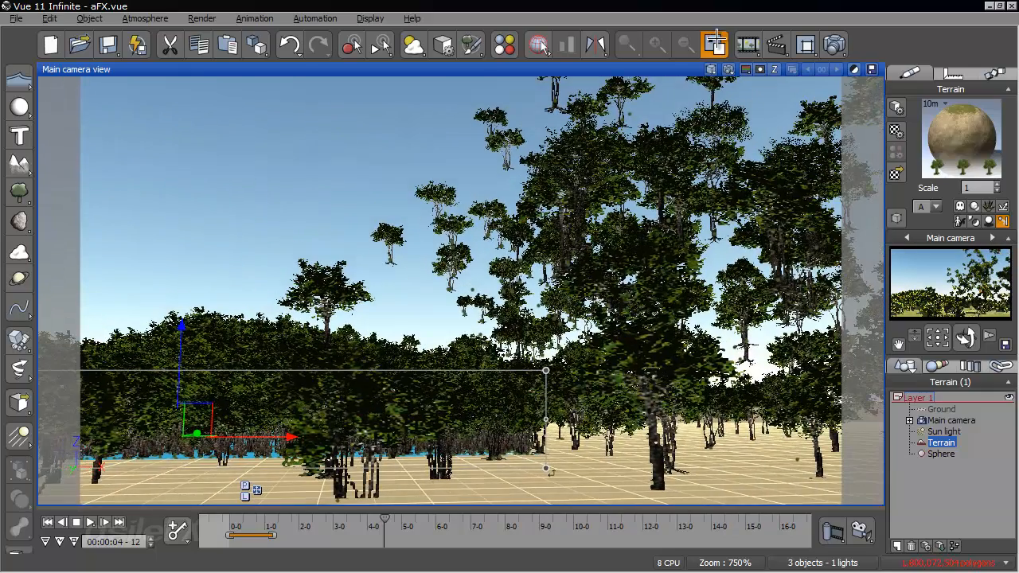
left_click(715, 43)
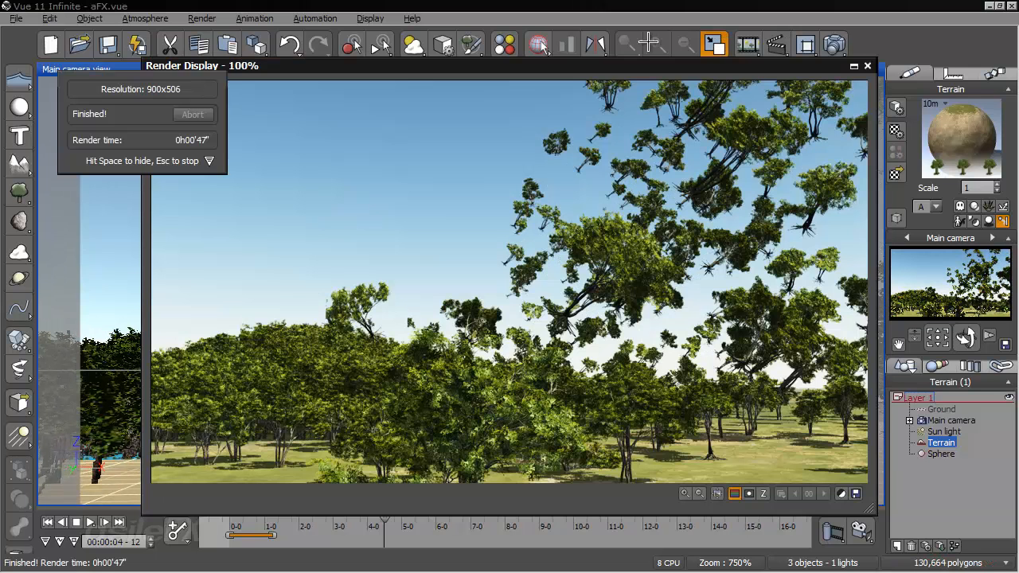
left_click(695, 70)
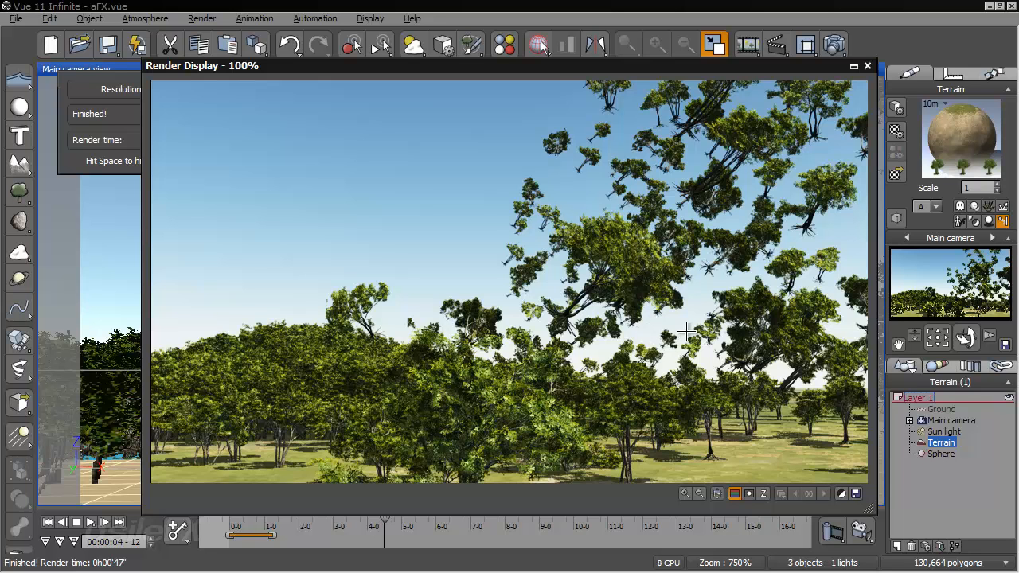
left_click(863, 67)
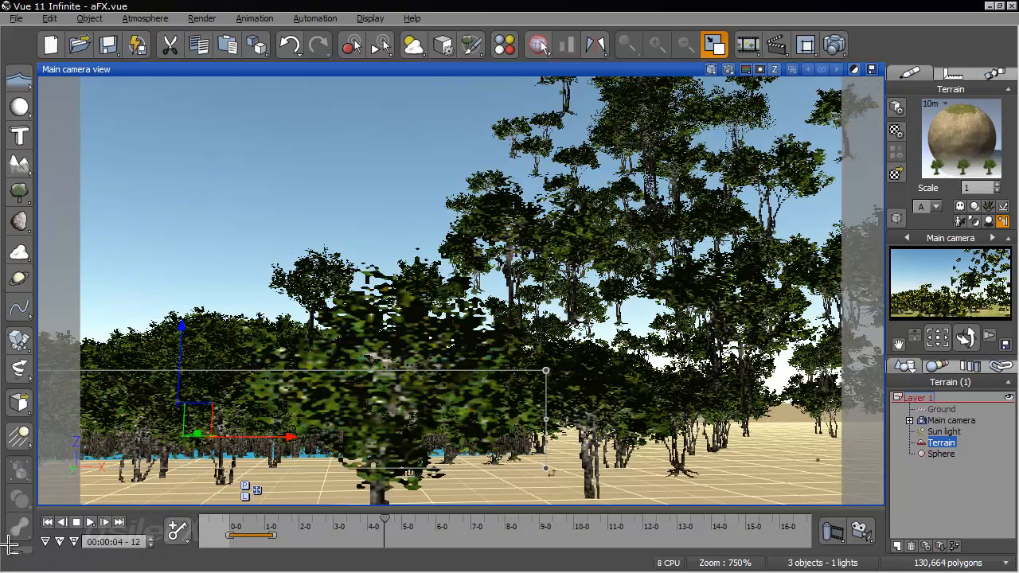
- Replay the animation up to 5 seconds 15 frames and examine the scattered trees from a raised camera angle
left_click(50, 523)
right_click_drag(398, 364, 533, 398)
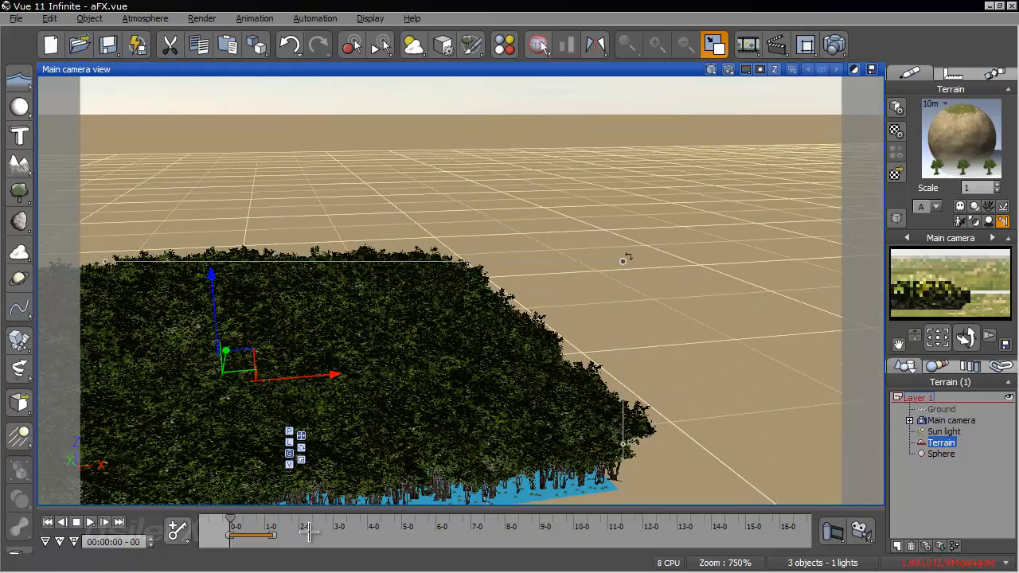
left_click_drag(230, 519, 415, 520)
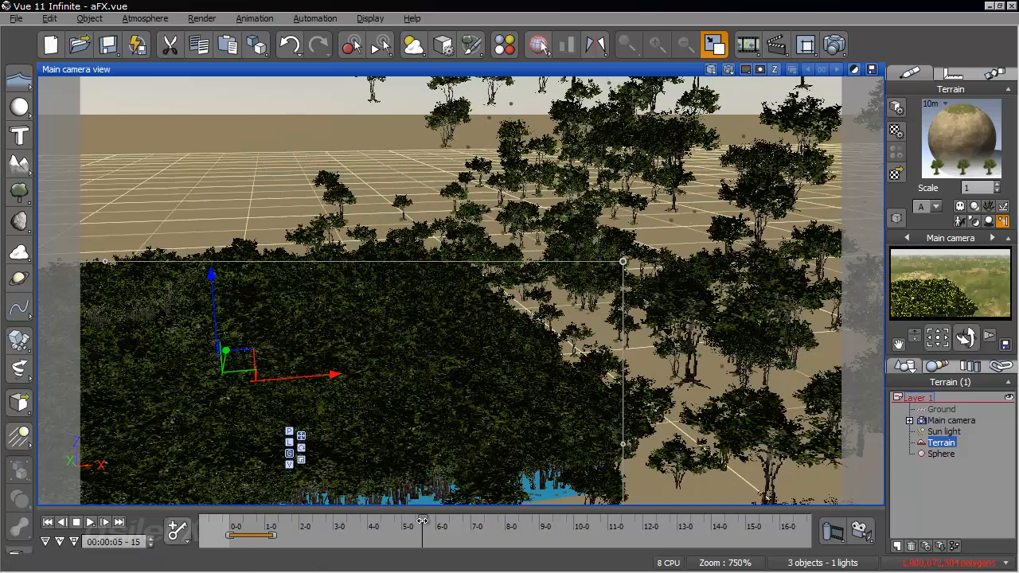
right_click_drag(502, 495, 478, 428)
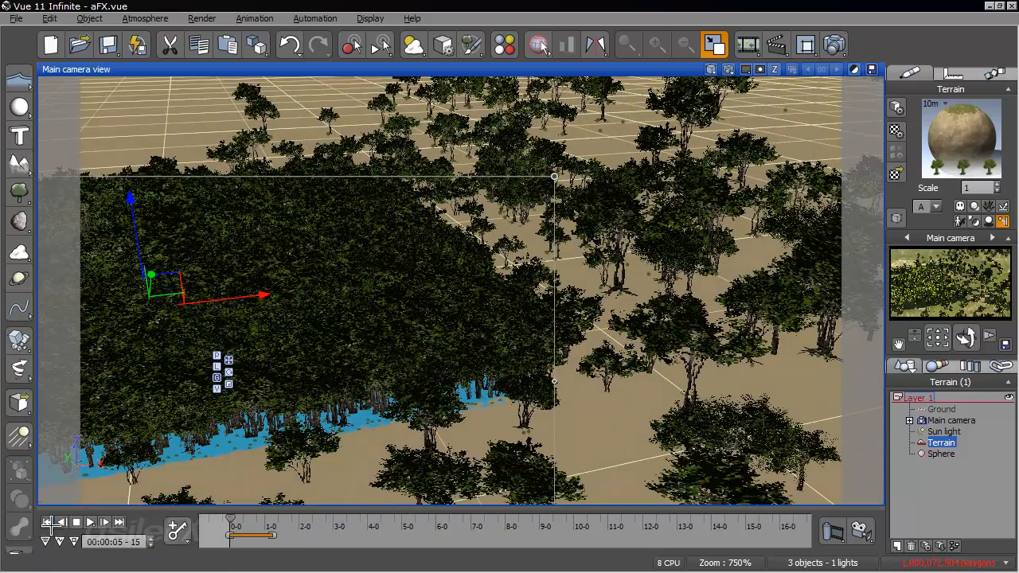
- Enable the drag coefficient of 0.45 ± 0.05 for the Alder - Late Spring particles
right_click(925, 132)
left_click(916, 135)
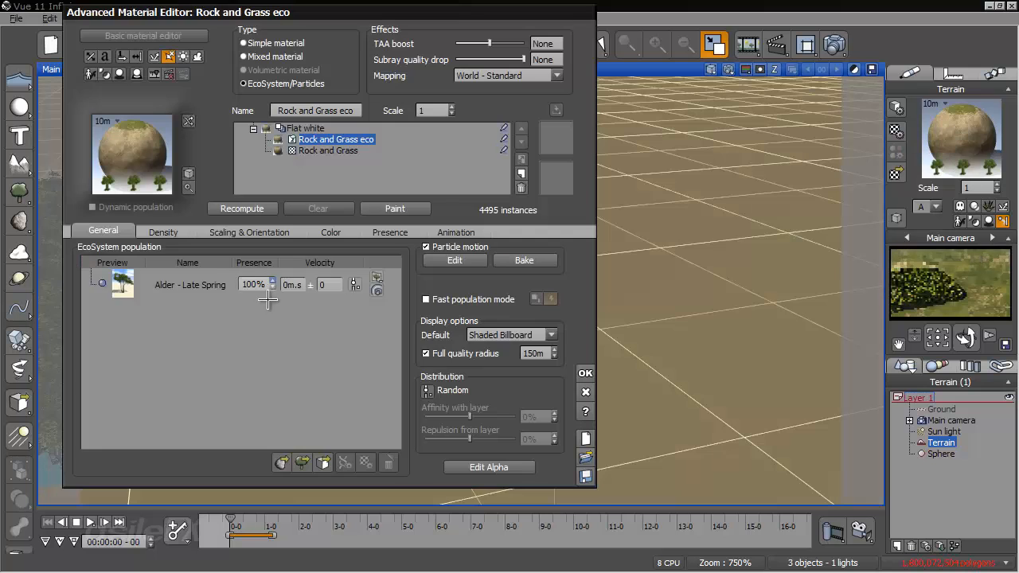
double_click(191, 274)
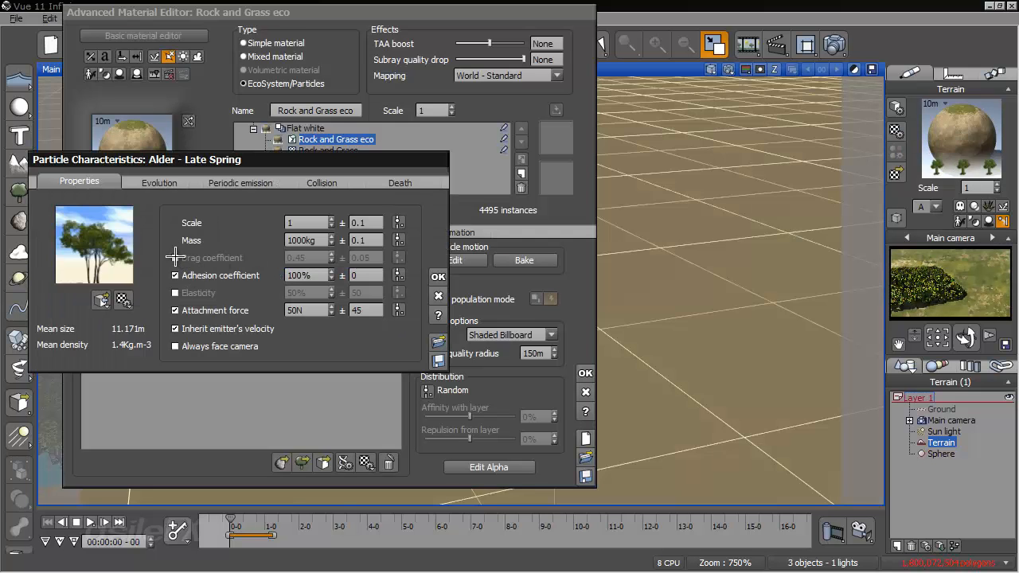
left_click(175, 257)
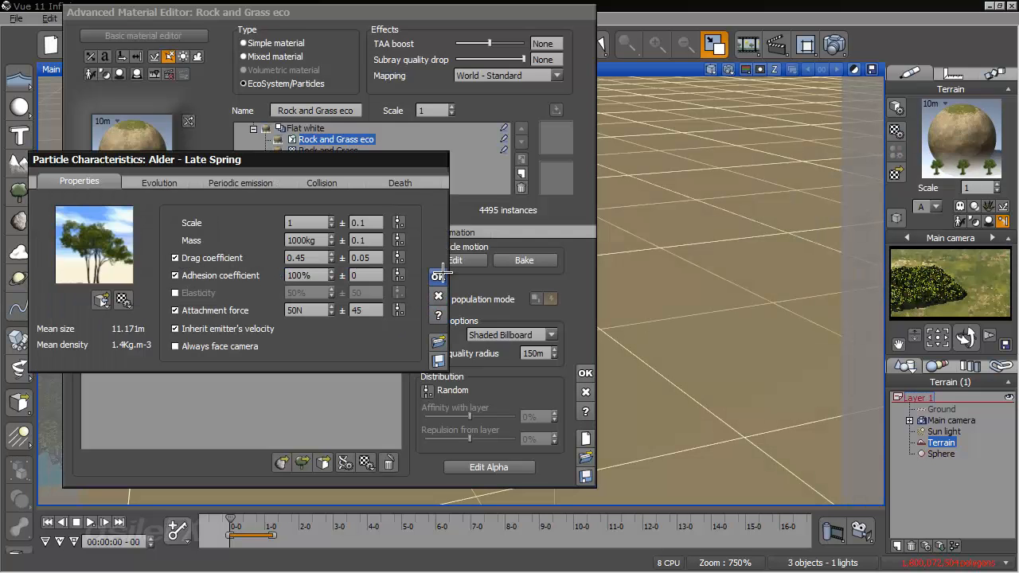
left_click(439, 275)
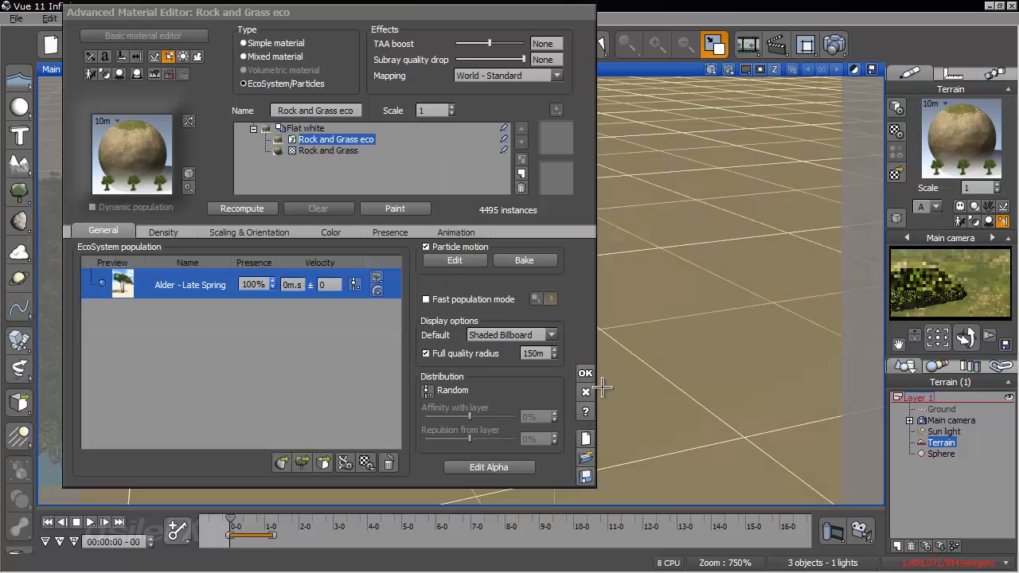
- Lower the EcoSystem's emission flow density to 83% and recompute the tree population
left_click(271, 209)
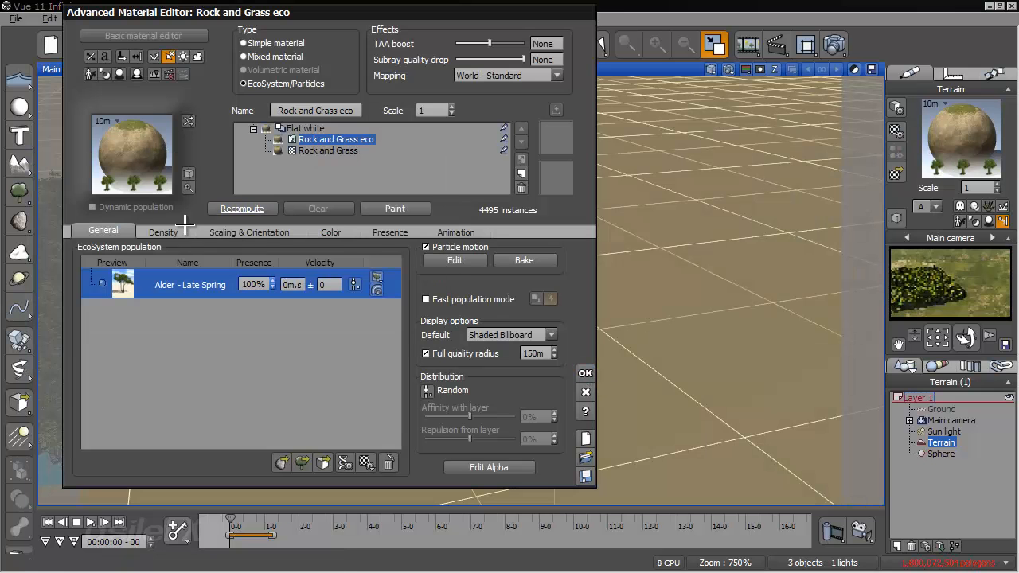
left_click(171, 230)
left_click_drag(224, 263, 213, 263)
left_click(243, 209)
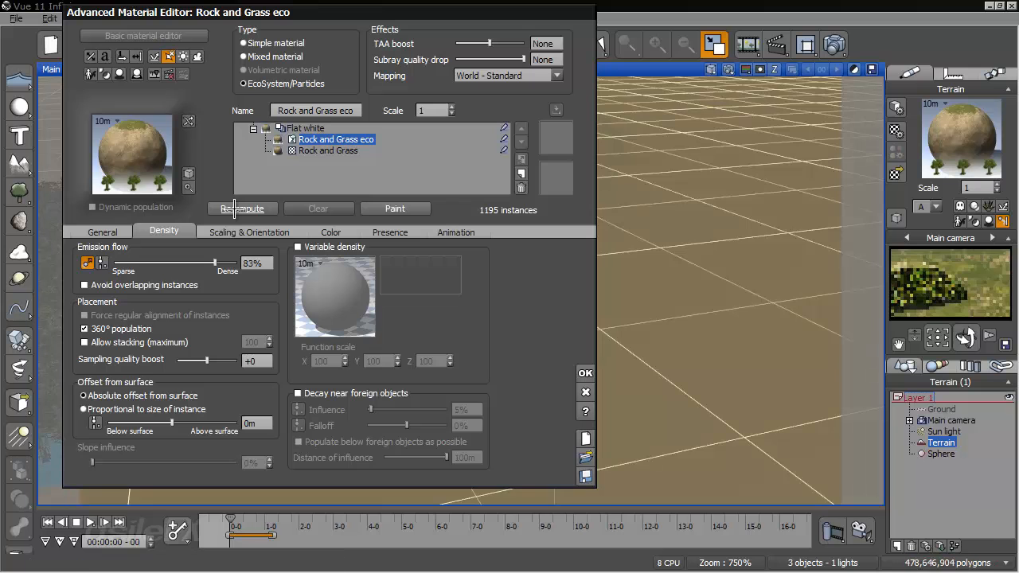
left_click(585, 373)
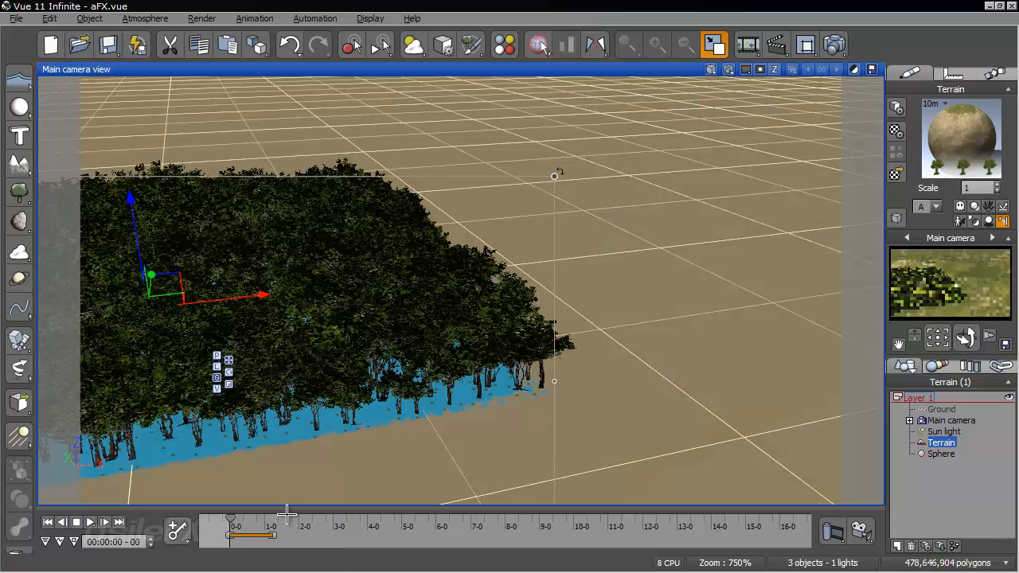
- Scrub through the collision up to about 5 seconds, then replay it to 4 seconds 6 frames to check the sparser trees
left_click(232, 522)
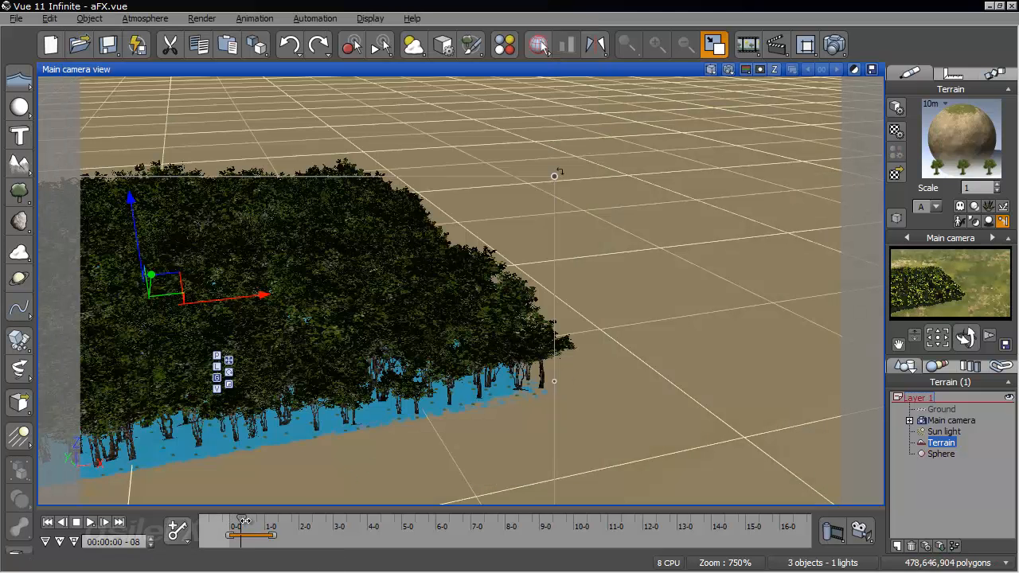
left_click_drag(251, 521, 430, 523)
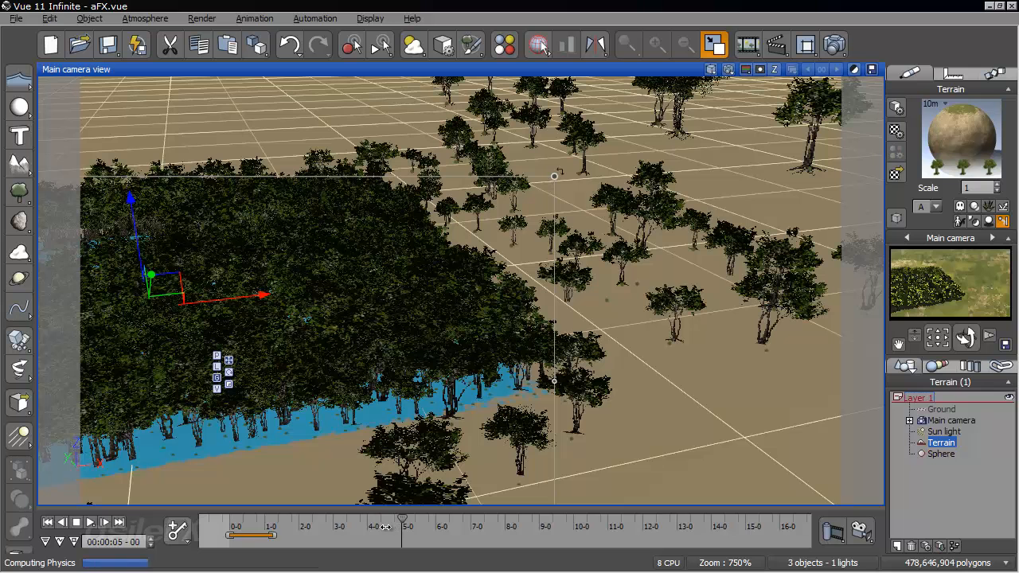
left_click_drag(385, 527, 367, 522)
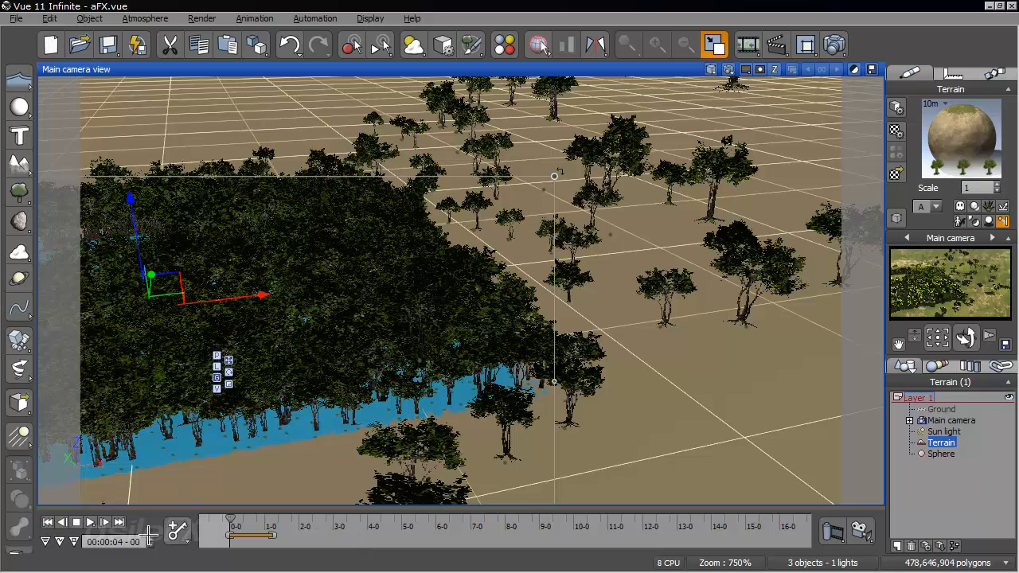
left_click_drag(231, 522, 313, 525)
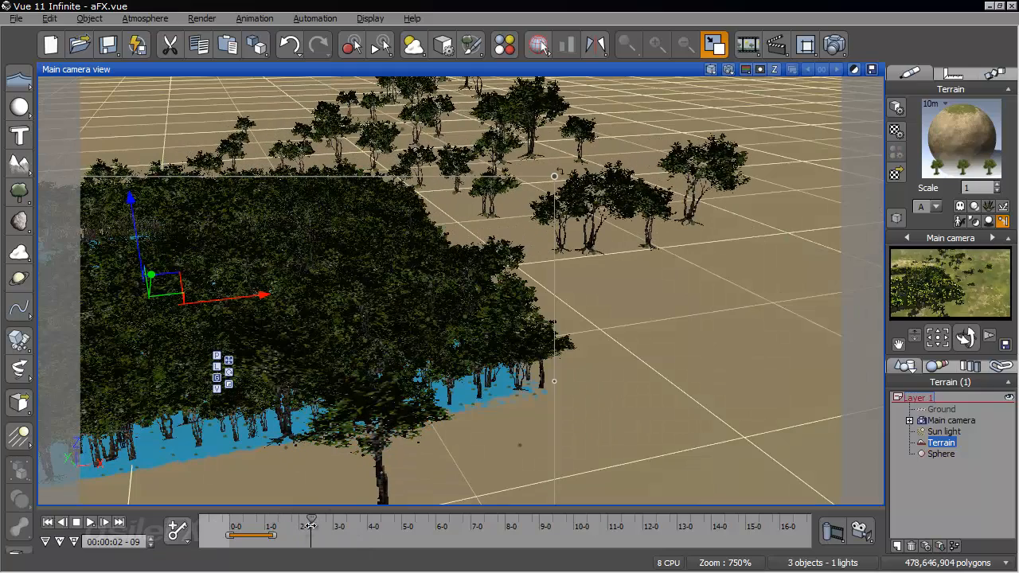
left_click_drag(312, 519, 376, 519)
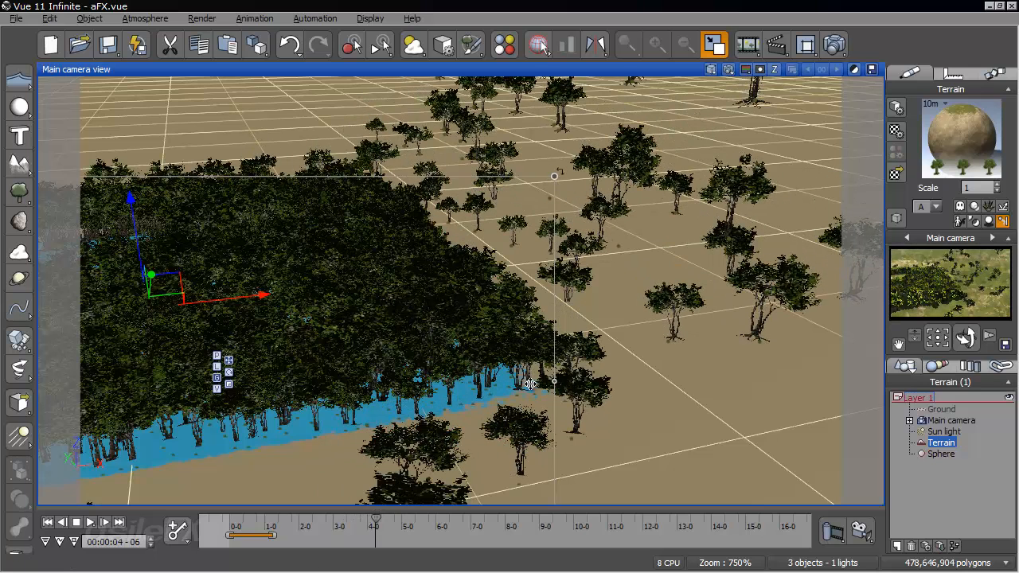
- Enable elasticity of 50% ± 50 for the Alder - Late Spring particles and accept the material
right_click(955, 135)
left_click(940, 146)
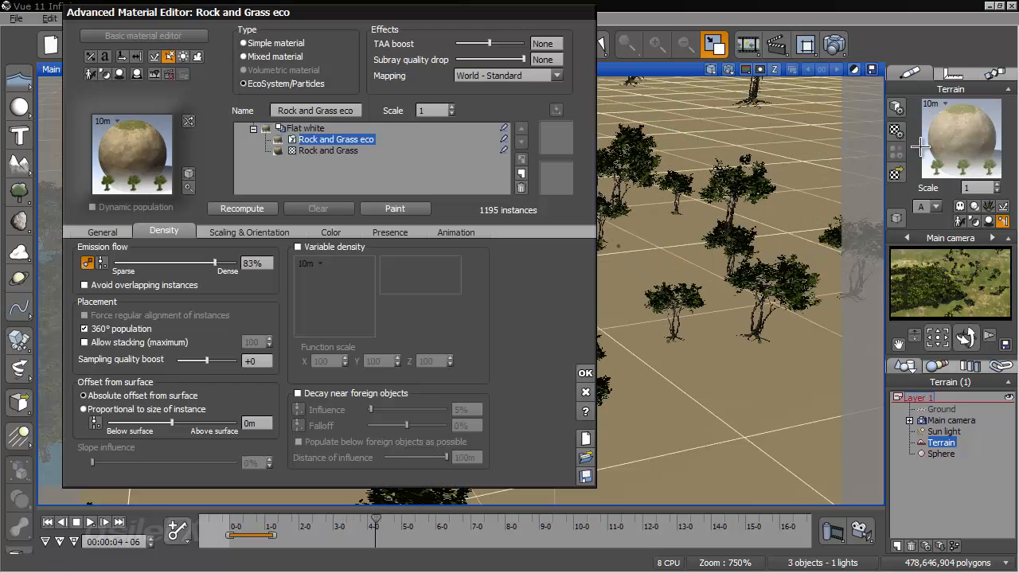
left_click(102, 232)
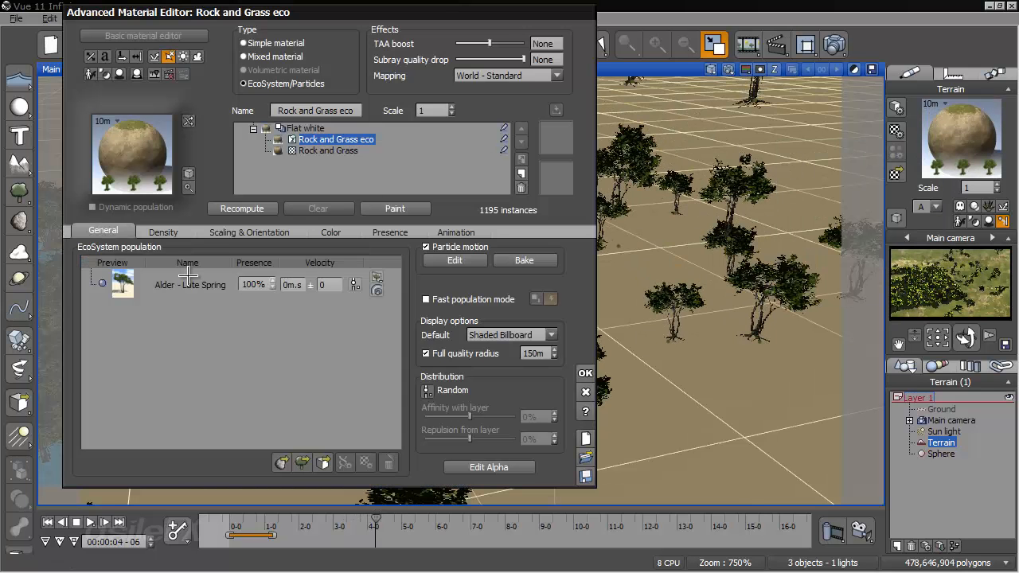
double_click(197, 277)
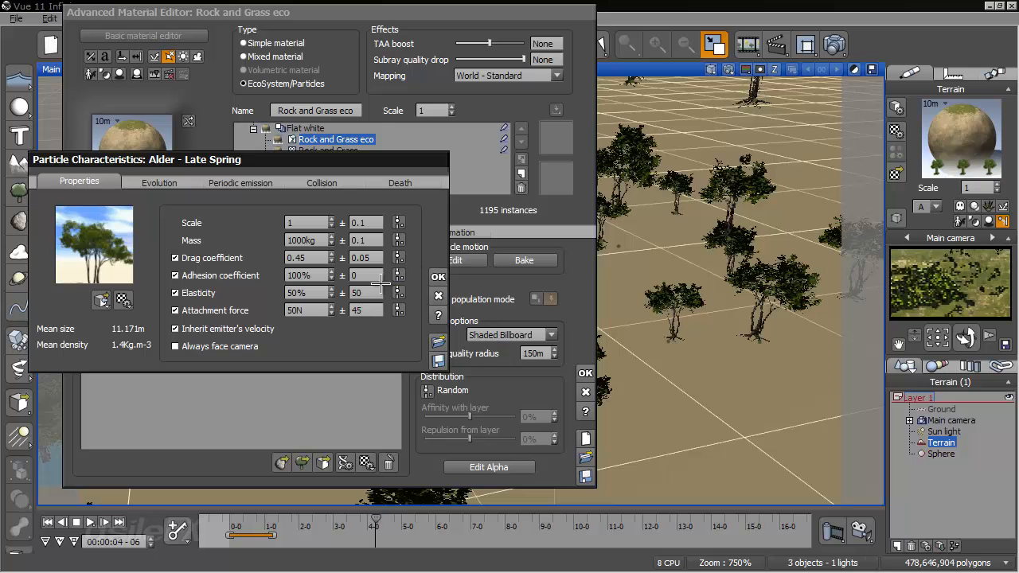
left_click(438, 276)
left_click(585, 373)
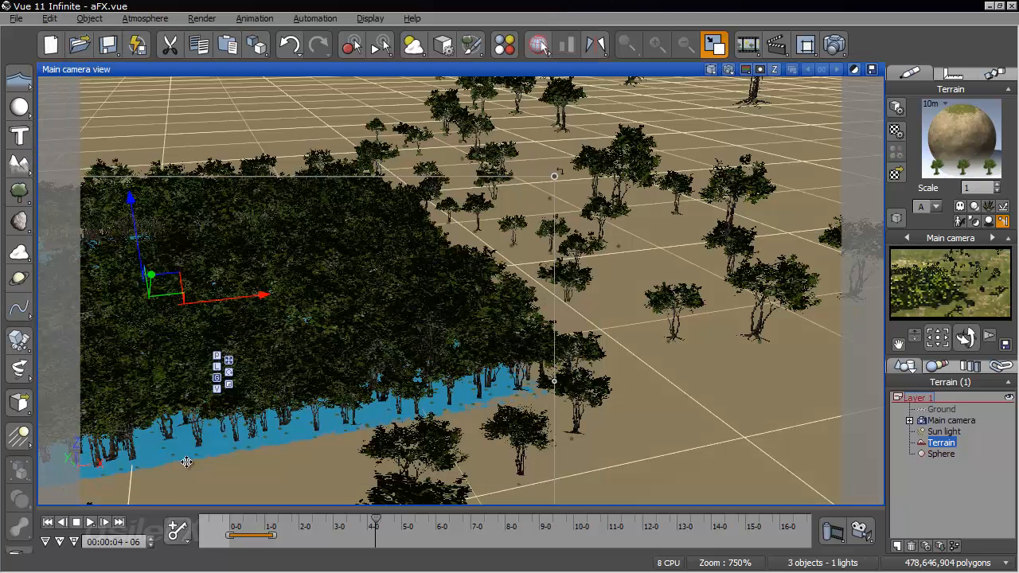
- Replay the collision up to 5 seconds 1 frame and render that frame to screen from a lower camera angle
left_click_drag(230, 522, 410, 525)
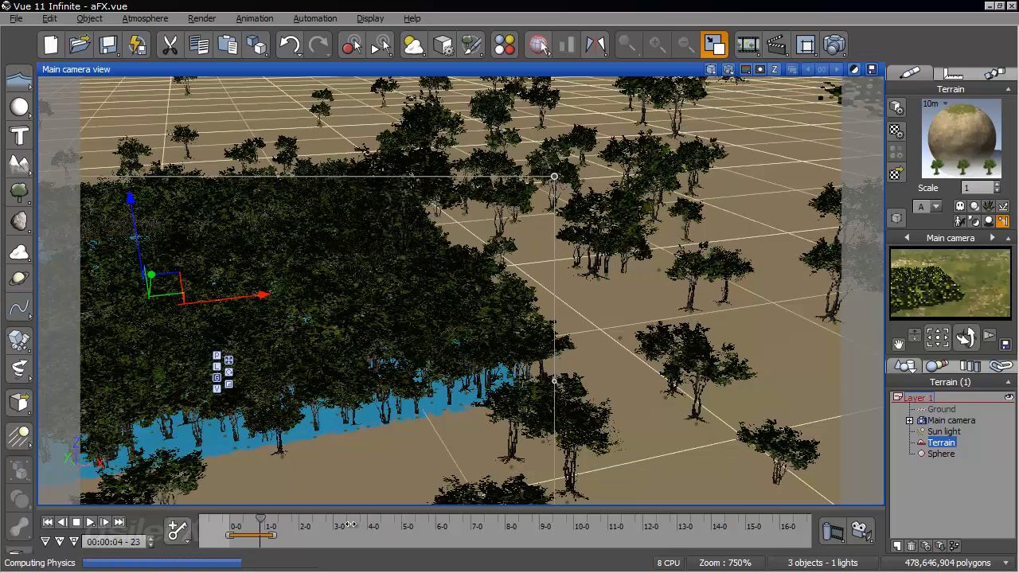
left_click_drag(339, 523, 405, 519)
right_click_drag(494, 413, 535, 312)
left_click(830, 45)
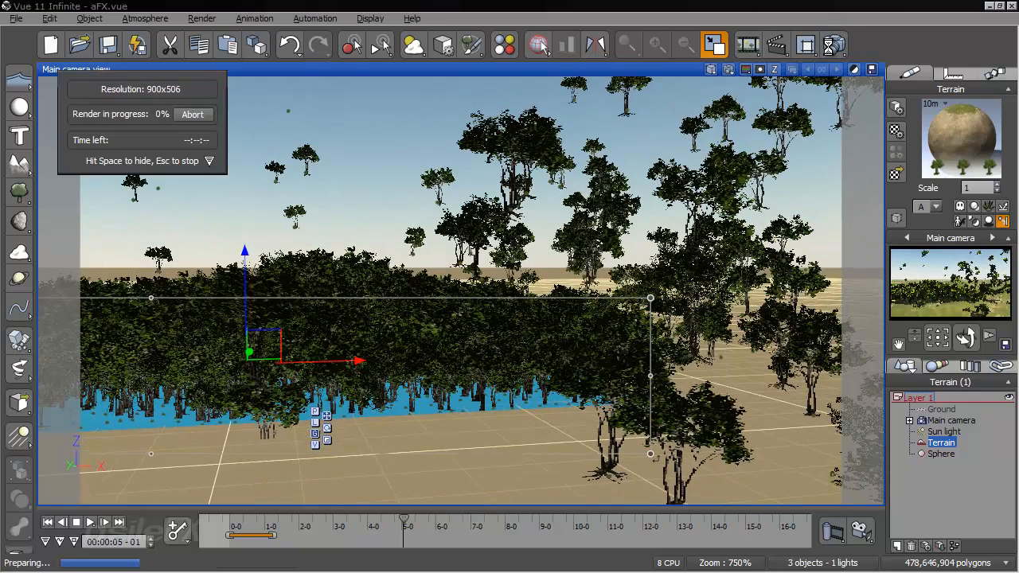
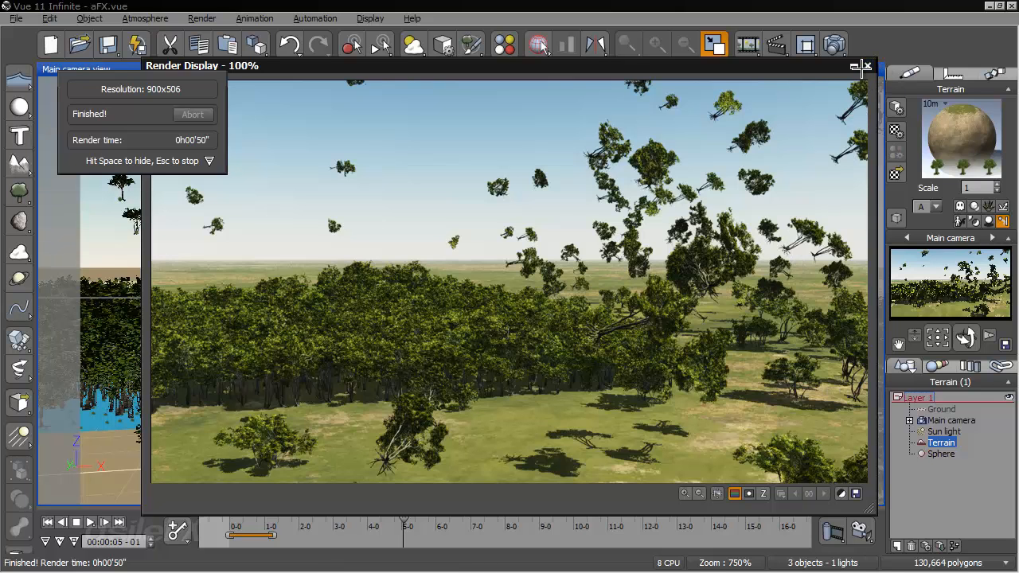
- Close the finished render and review the Alder - Late Spring particle properties in the terrain's material
left_click(864, 65)
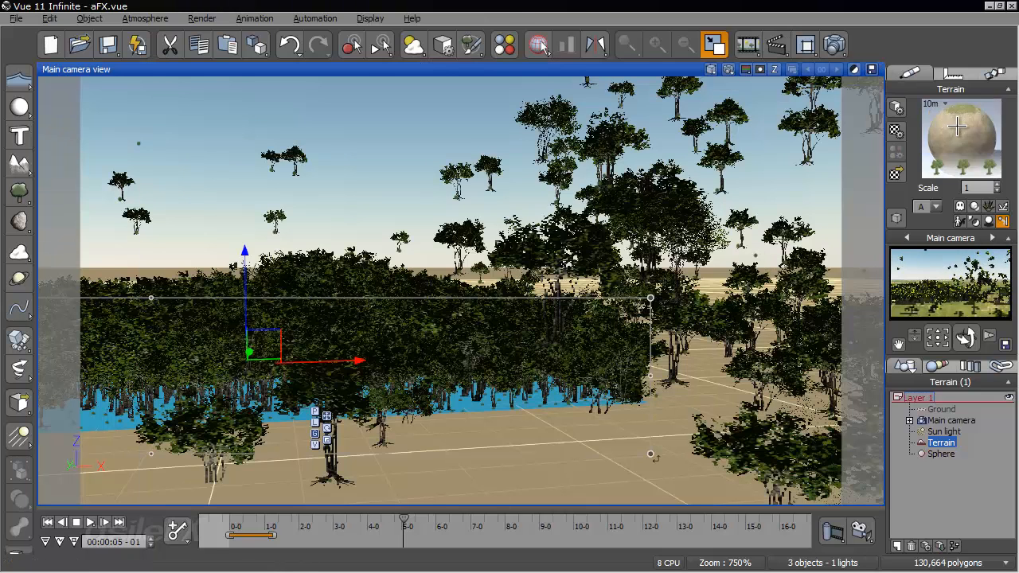
right_click(957, 127)
left_click(907, 136)
double_click(171, 284)
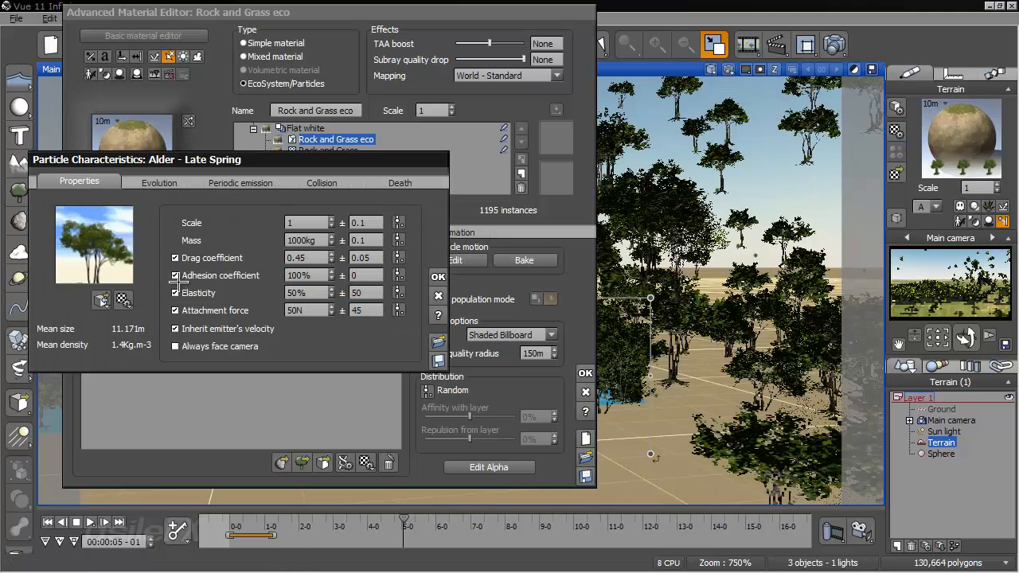
left_click(438, 276)
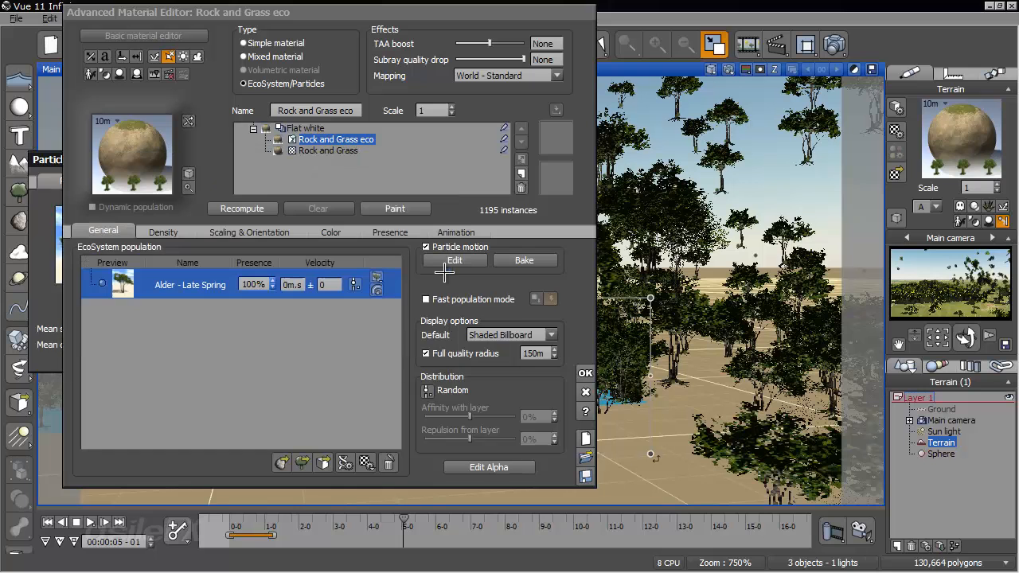
left_click(587, 372)
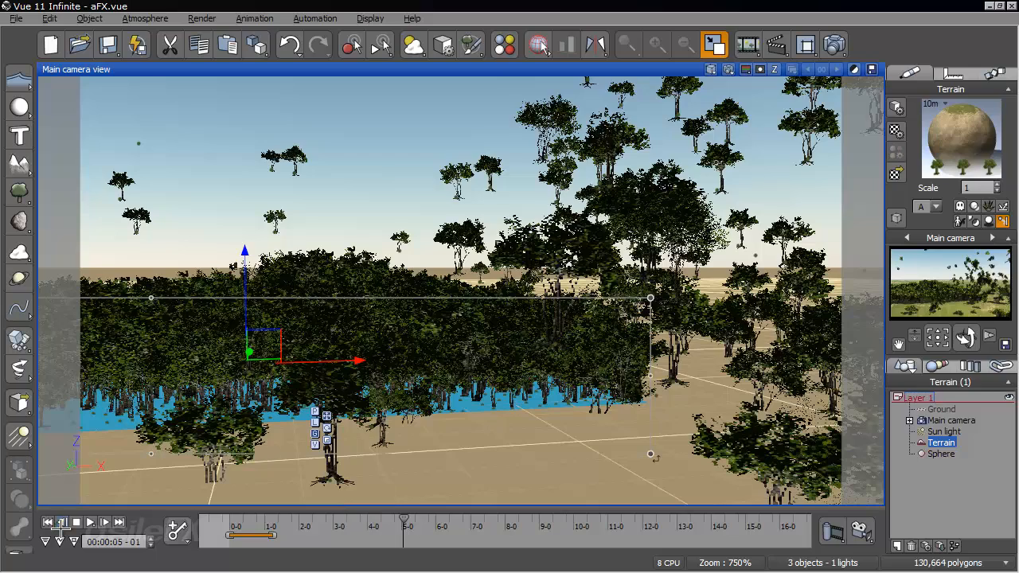
- Rewind the animation and scrub the collision to 1 second 19 frames from a lower camera angle
left_click(48, 523)
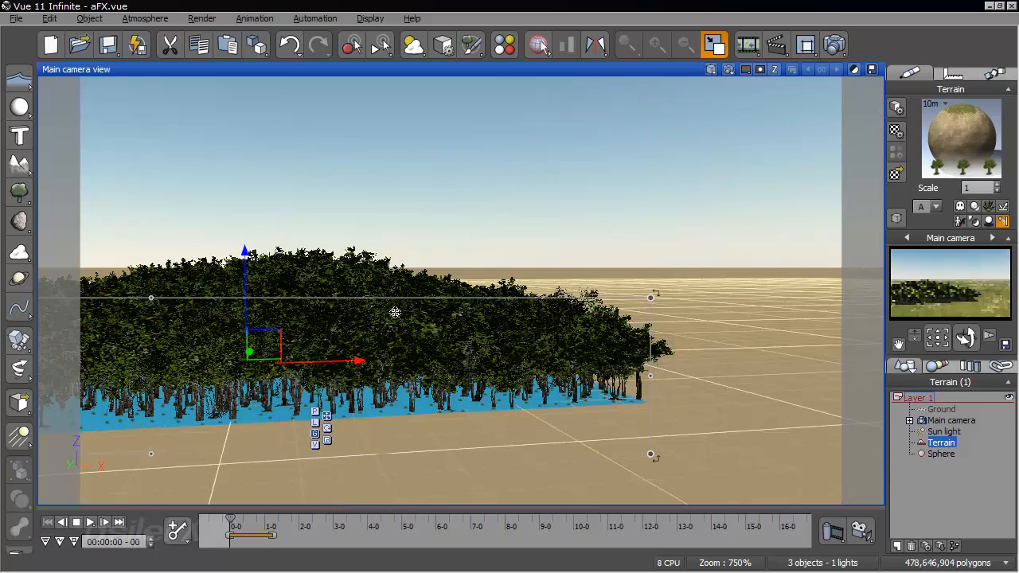
key("ctrl+z")
right_click_drag(288, 340, 443, 345)
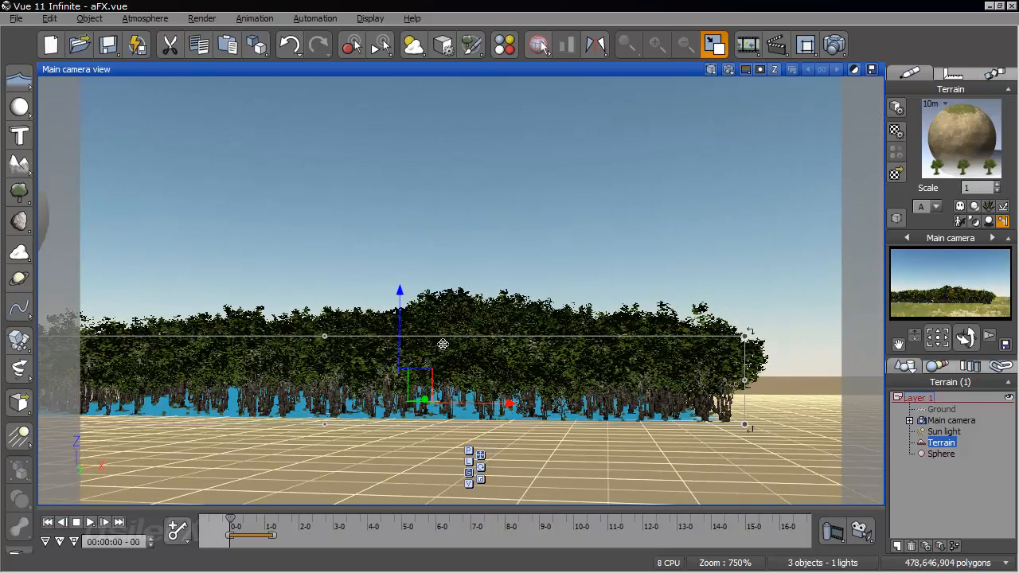
left_click_drag(230, 523, 360, 518)
right_click_drag(409, 450, 334, 504)
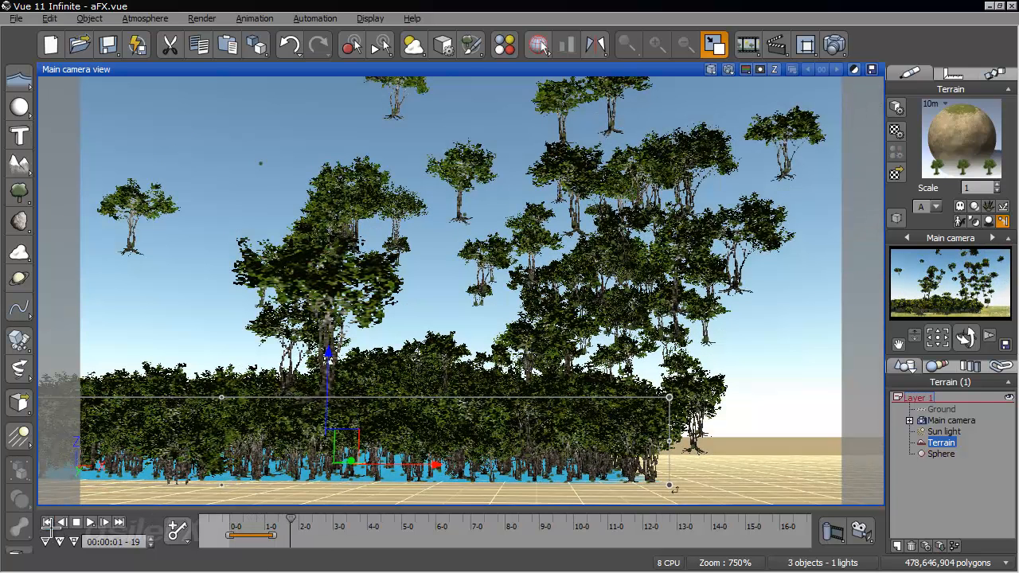
- Return to the first frame and review the Alder - Late Spring particle's collision options in the terrain's material
left_click(46, 522)
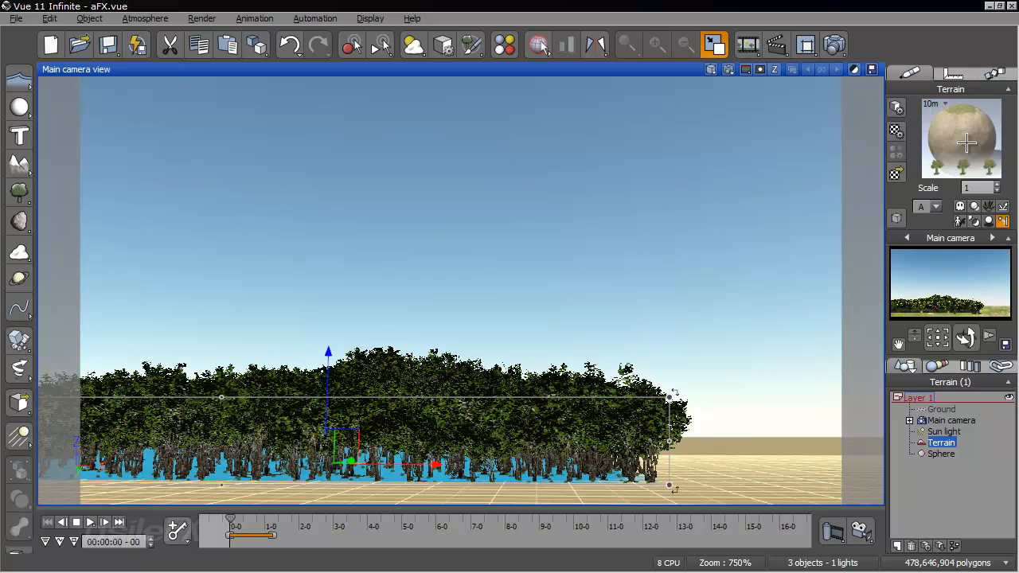
right_click(952, 137)
left_click(930, 144)
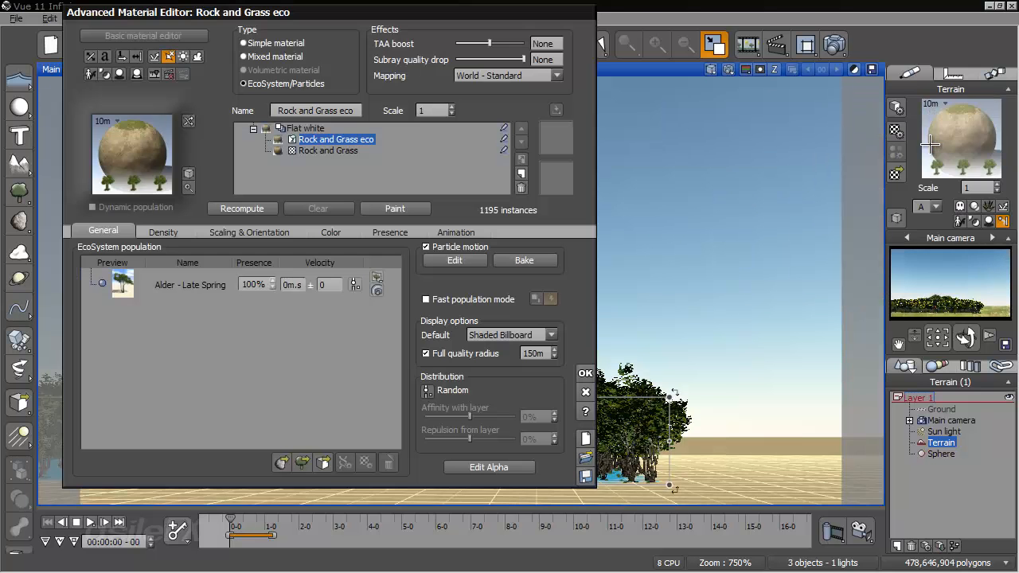
double_click(218, 285)
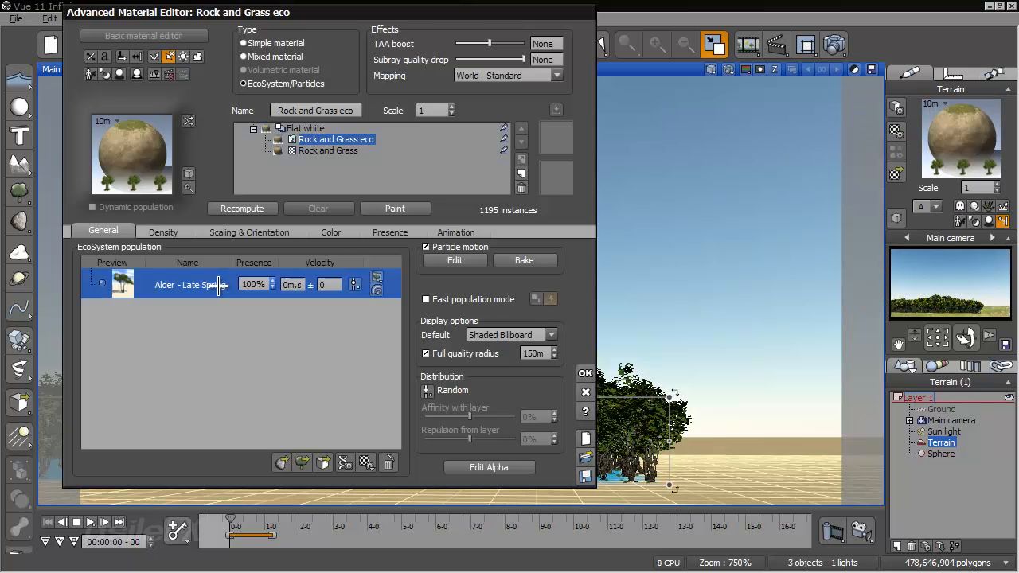
left_click(327, 183)
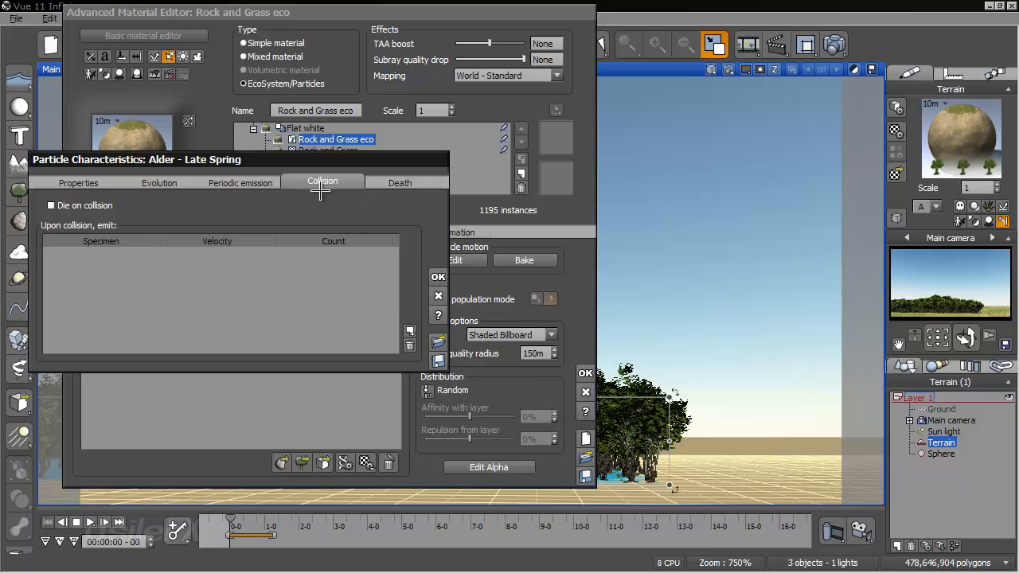
left_click(438, 277)
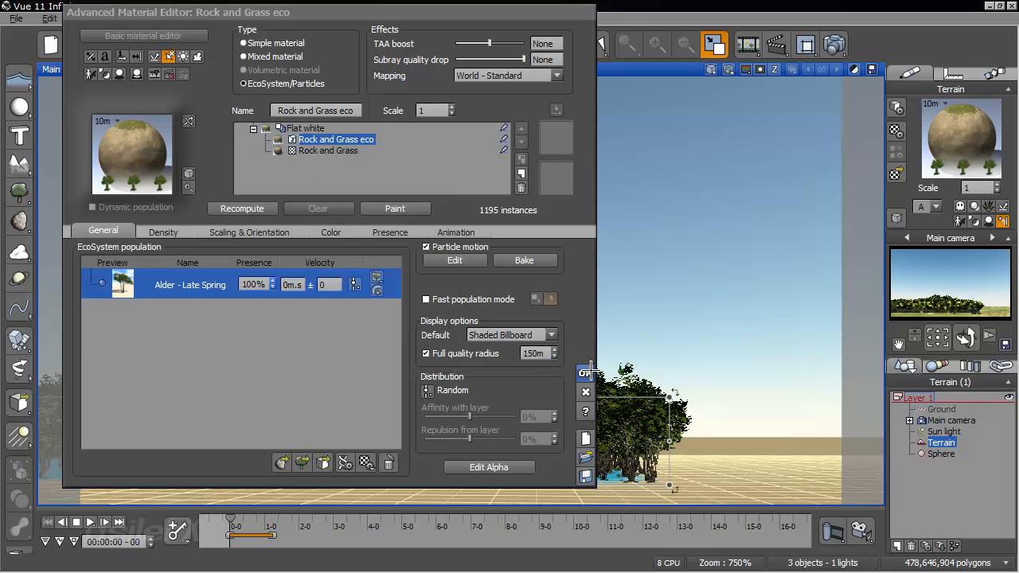
left_click(585, 372)
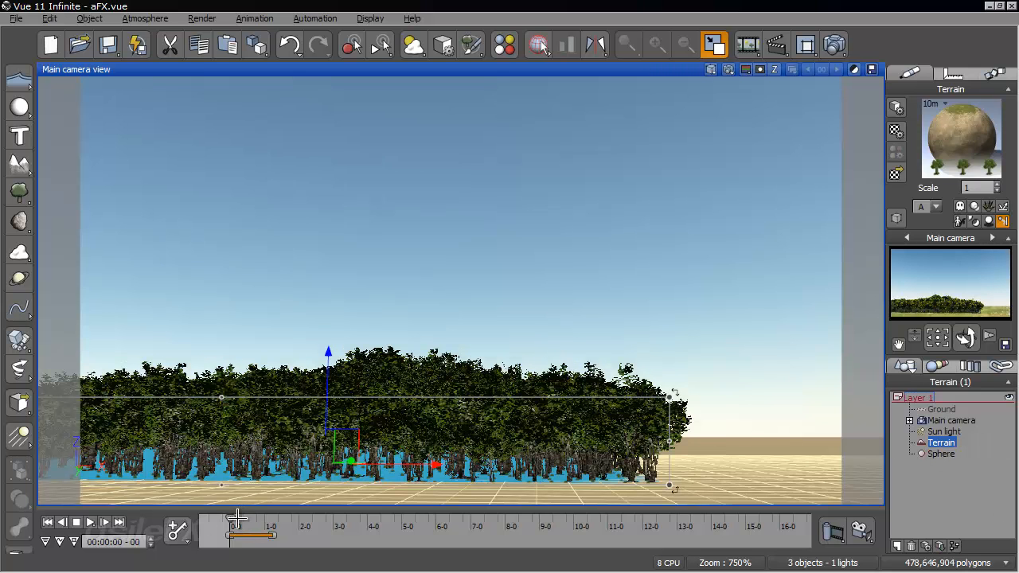
- Scrub the collision to 1 second 9 frames, check the EcoSystem material, and continue scrubbing to 4 seconds 19 frames
left_click_drag(232, 525, 277, 526)
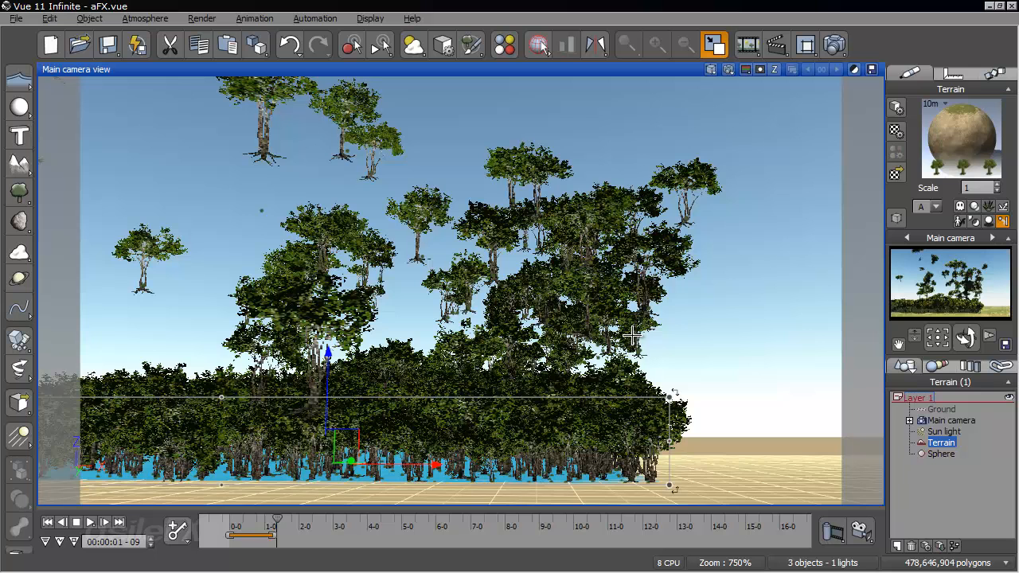
right_click(963, 135)
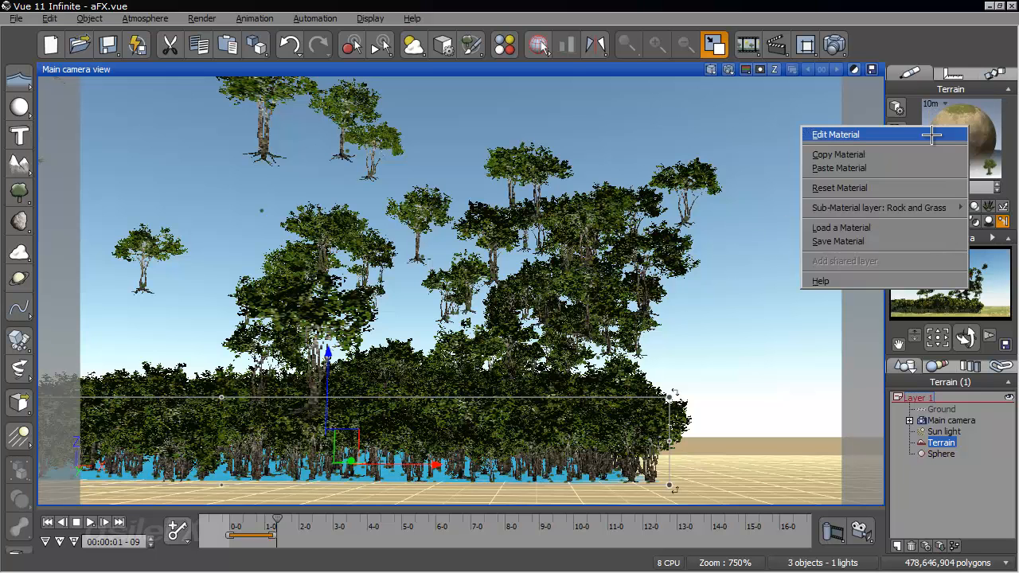
left_click(915, 135)
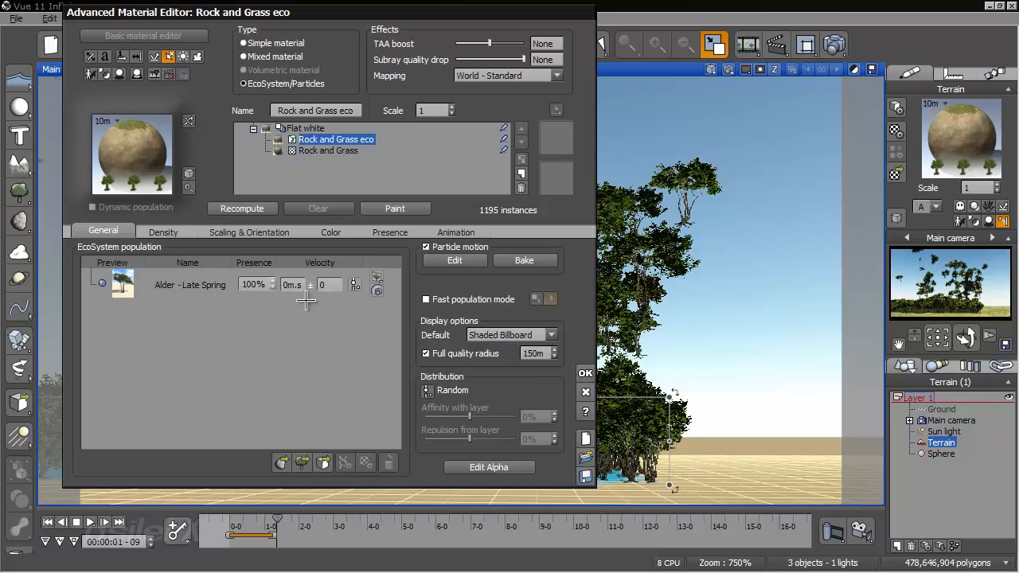
left_click(586, 373)
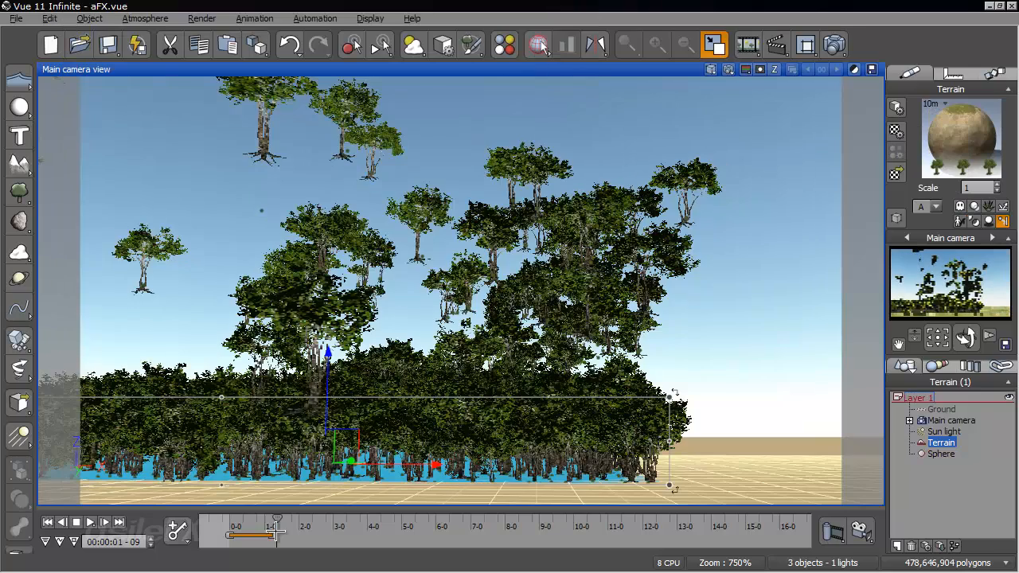
left_click_drag(276, 525, 394, 527)
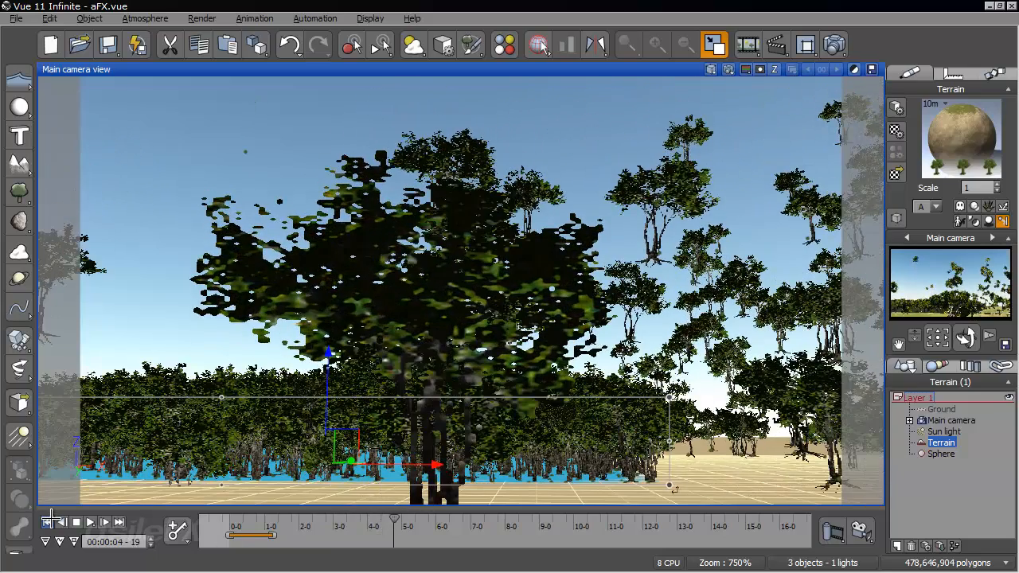
- Rewind the animation and scrub the collision to 1 second 5 frames from a higher camera angle
left_click(48, 523)
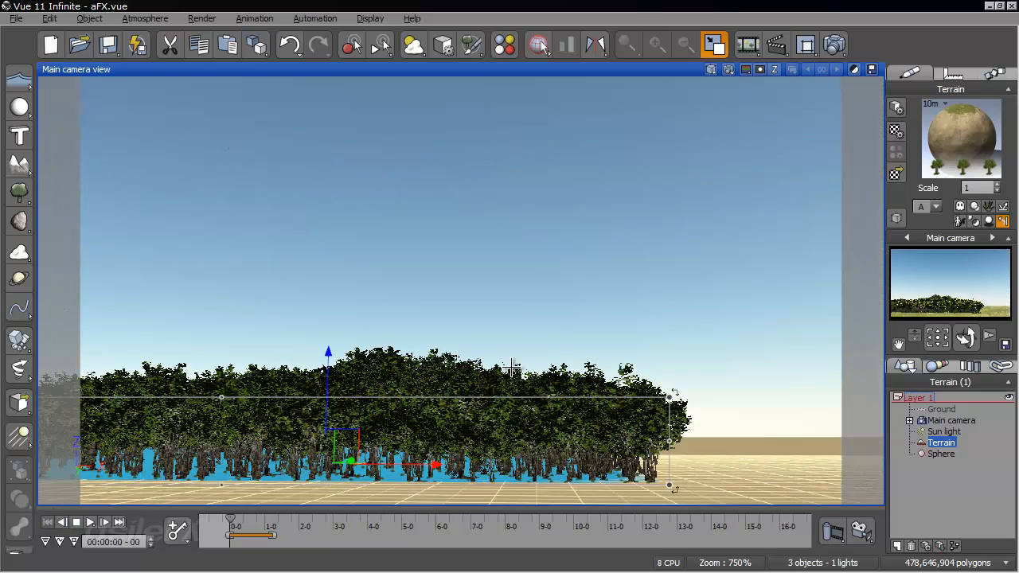
middle_click_drag(522, 341, 544, 305)
right_click_drag(544, 298, 538, 335)
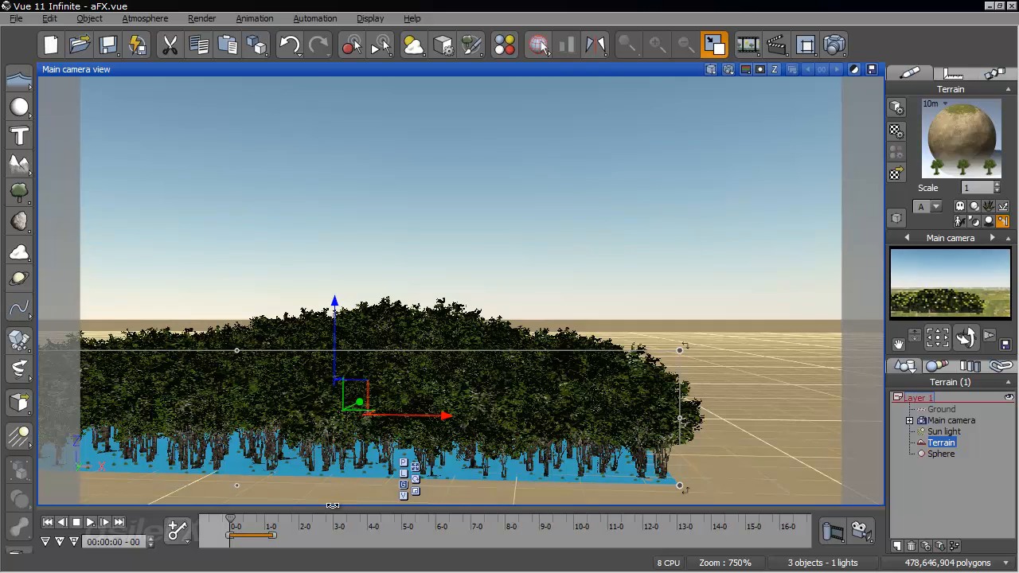
left_click_drag(233, 518, 255, 518)
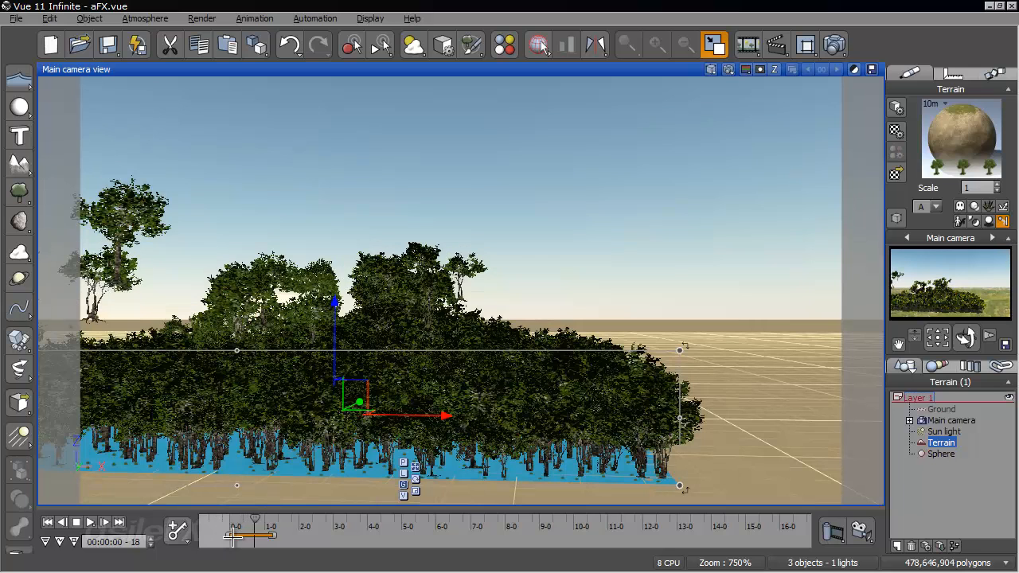
left_click_drag(254, 523, 271, 522)
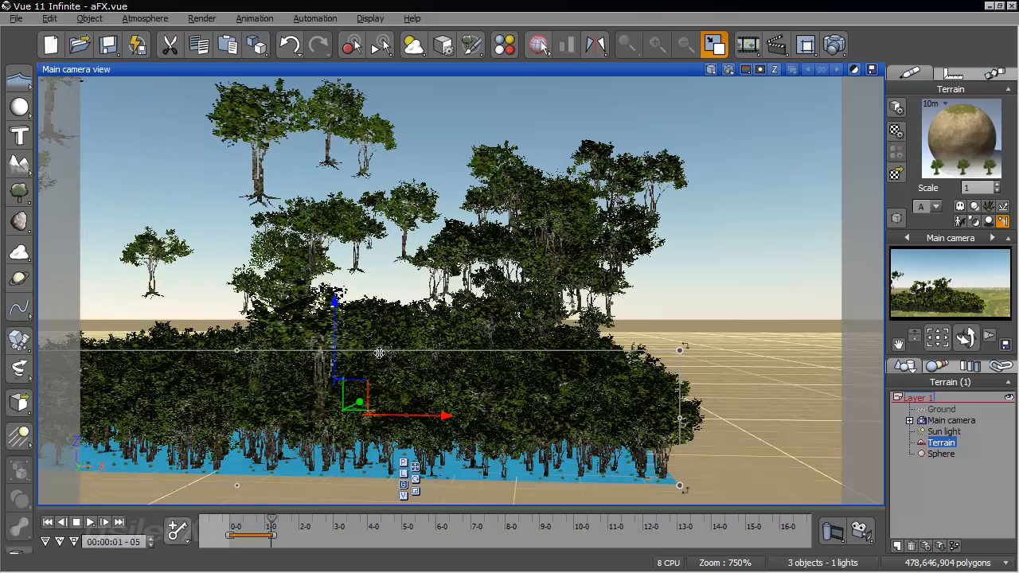
- Inspect the Alder - Late Spring particle's periodic emission options and browse the Particles collection for emittable objects without loading one
right_click(953, 137)
left_click(954, 135)
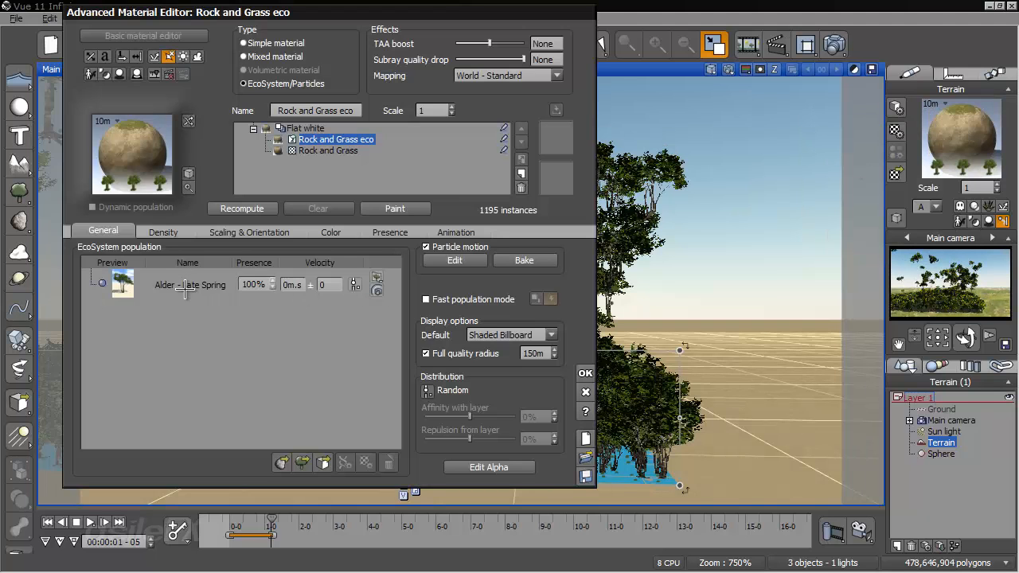
double_click(188, 286)
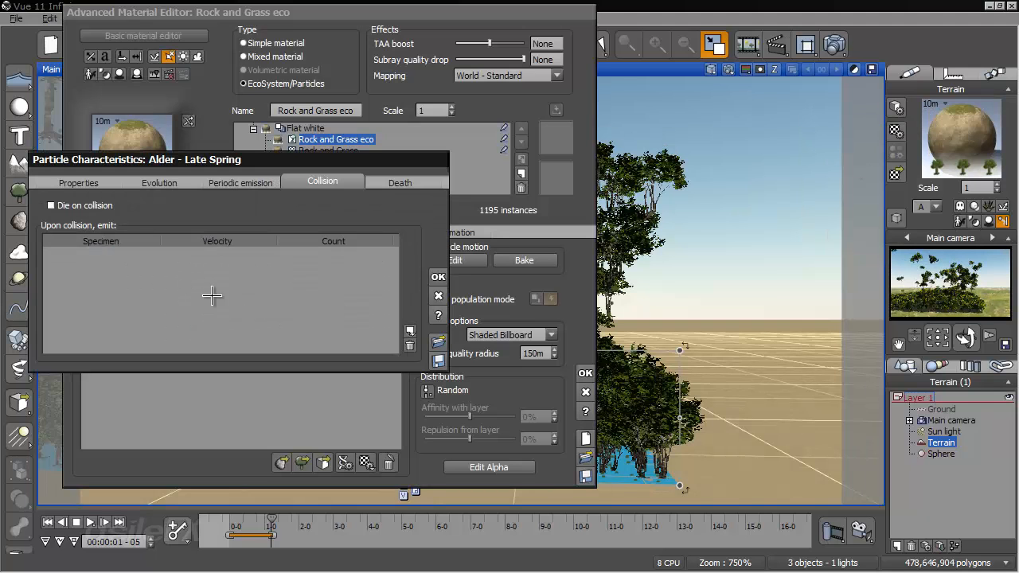
left_click(258, 182)
left_click_drag(251, 162, 181, 168)
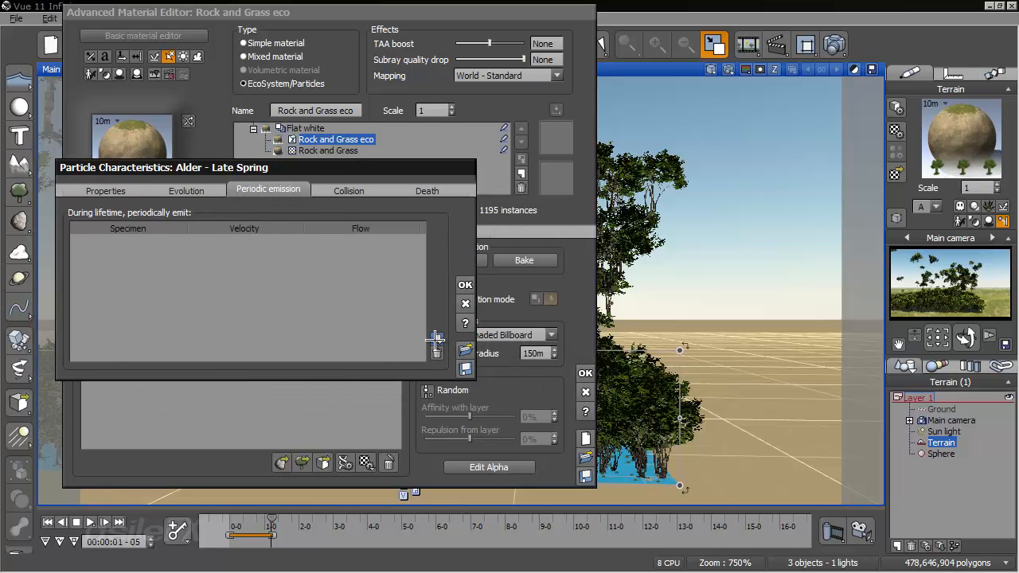
left_click(437, 338)
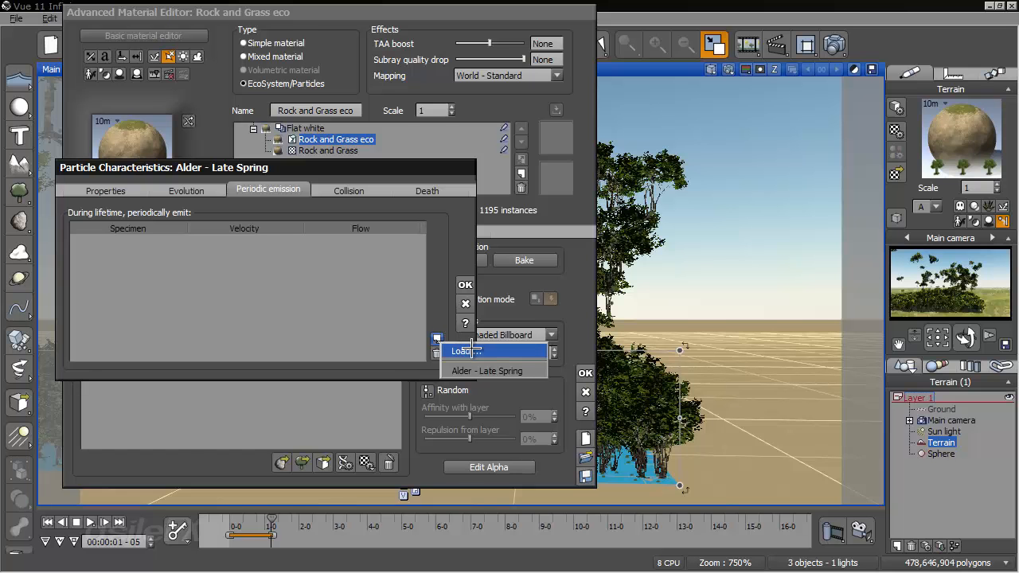
left_click(469, 350)
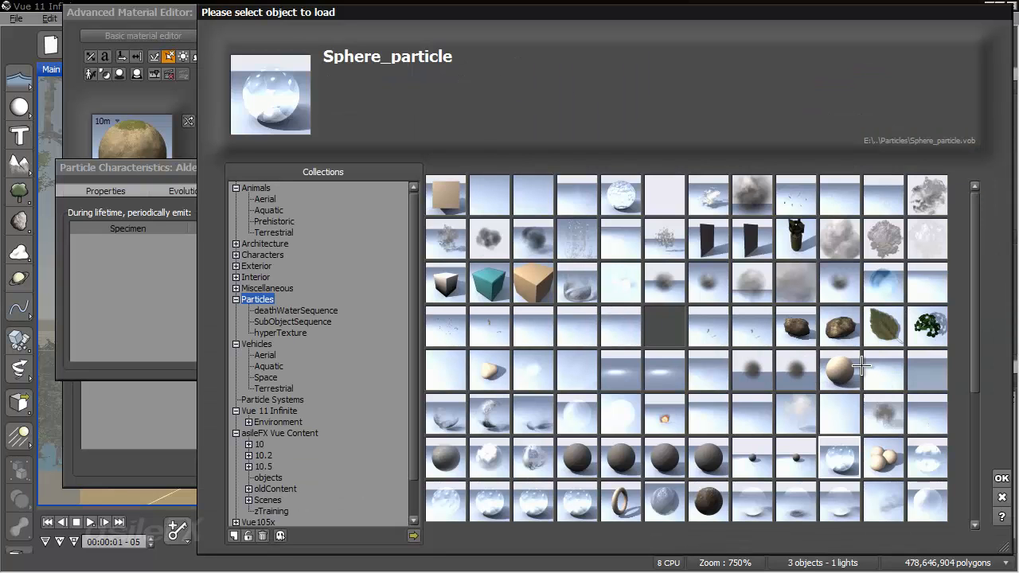
left_click(1002, 497)
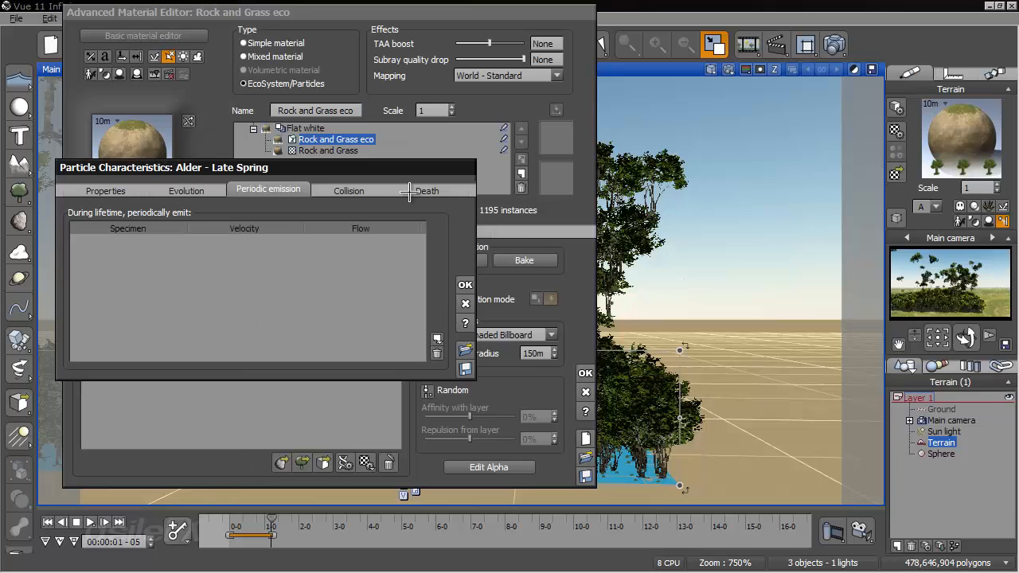
left_click(467, 285)
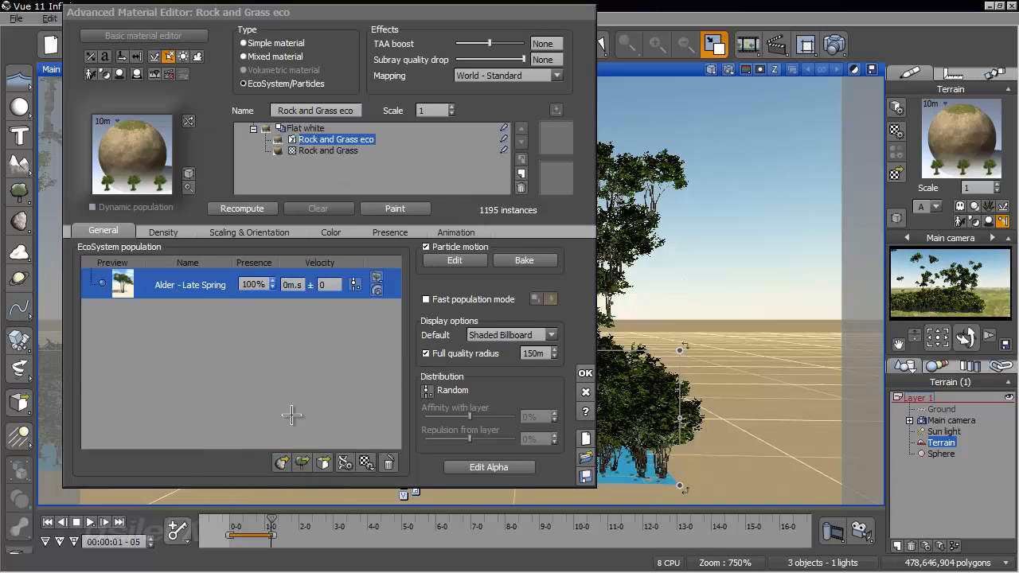
- Add the Sorrel plant from the Grasses - Plants collection to the EcoSystem population as a new particle named Sorrel
left_click(305, 464)
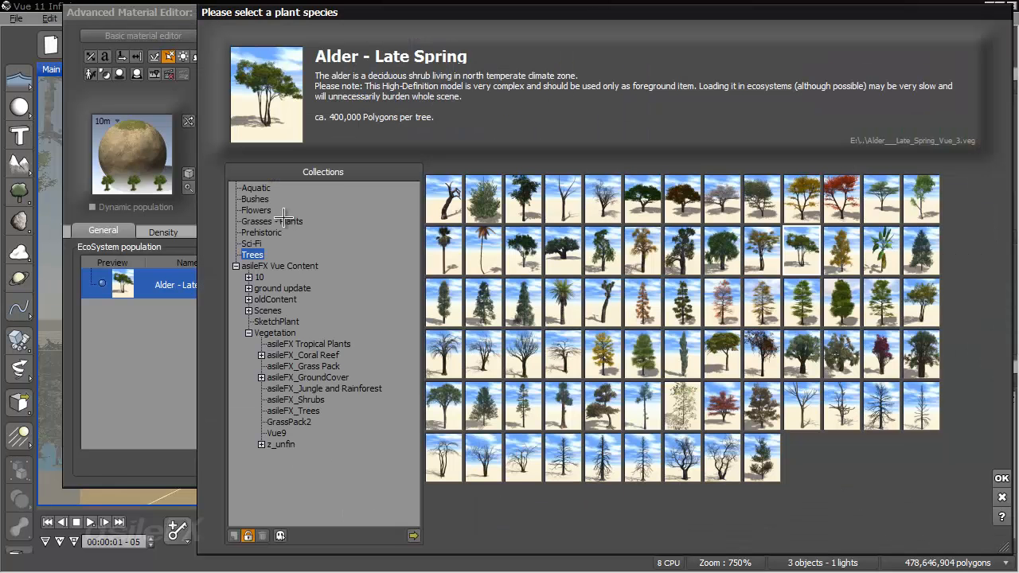
left_click(273, 221)
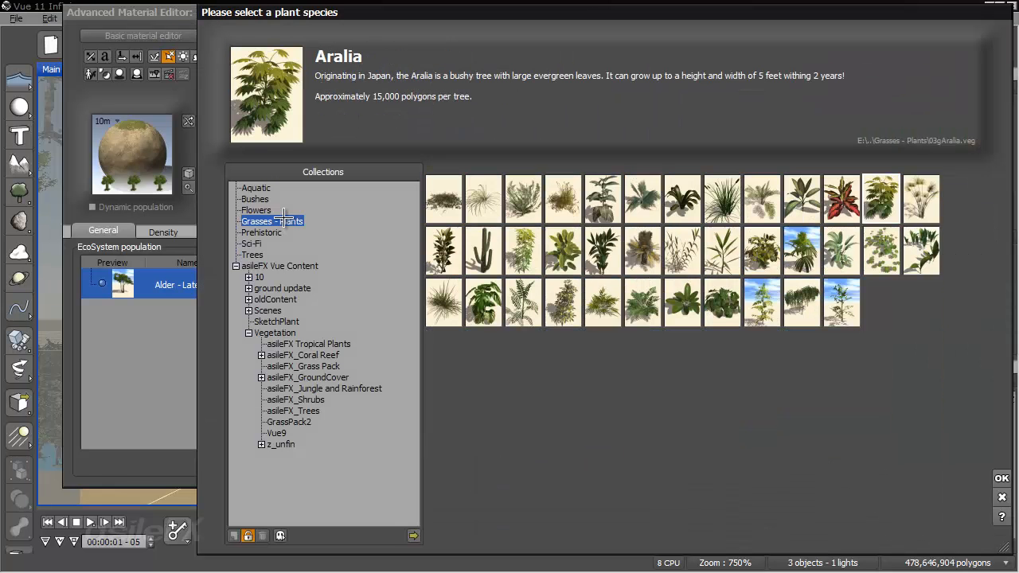
left_click(734, 307)
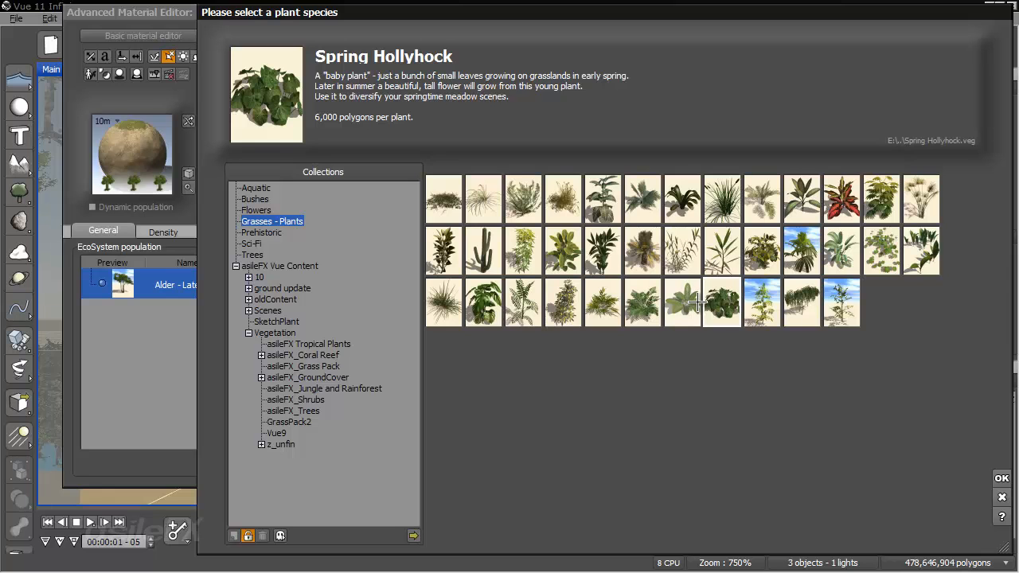
left_click(692, 298)
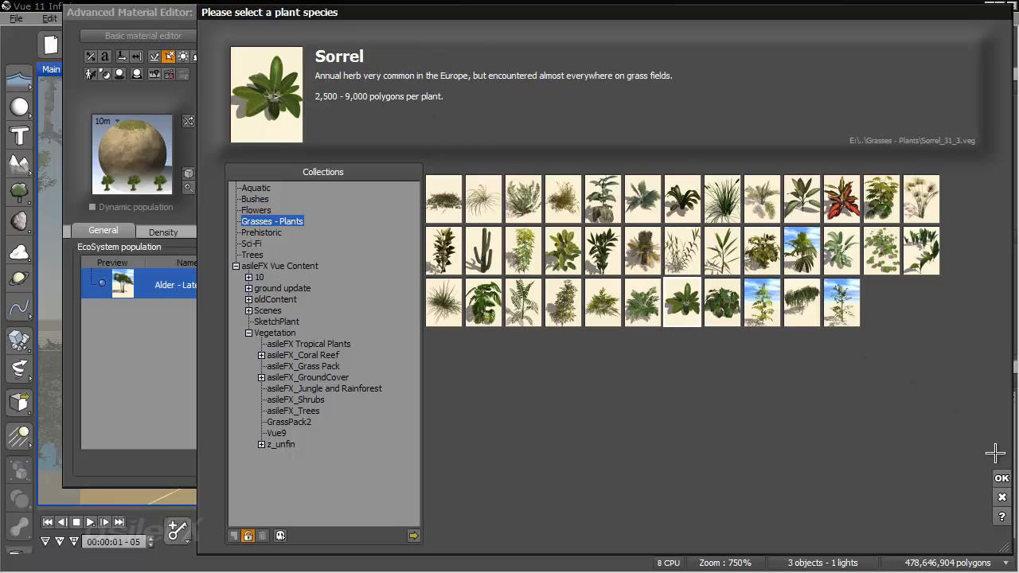
left_click(1001, 477)
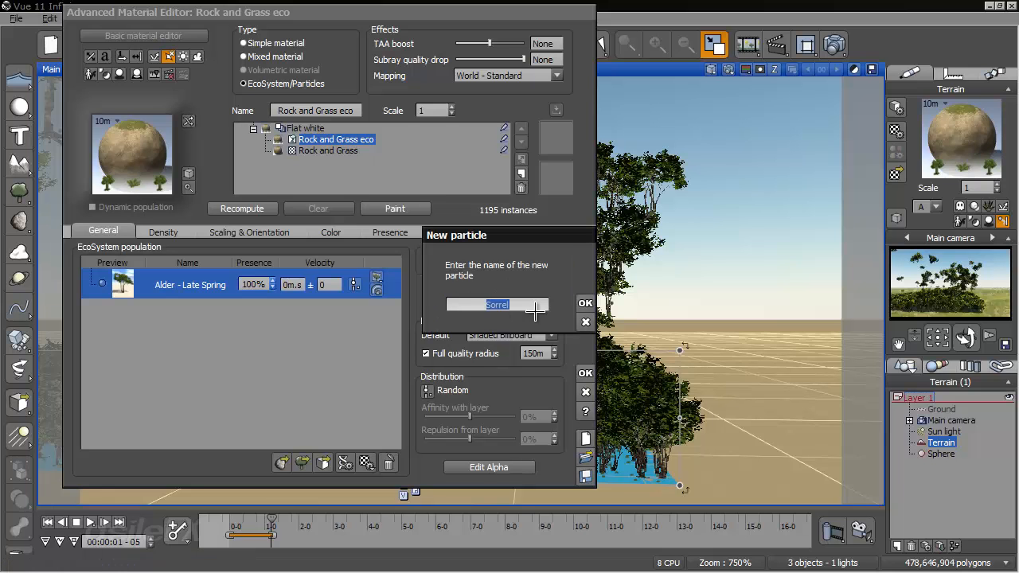
left_click(586, 303)
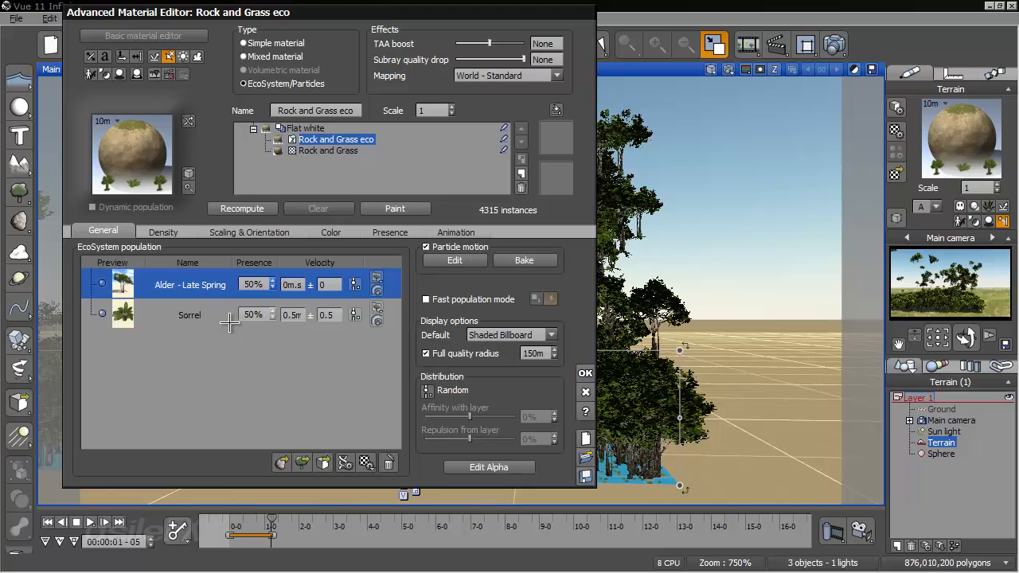
- Rewind the animation to the start and set the Alder - Late Spring presence to 100% in the EcoSystem population
left_click(49, 521)
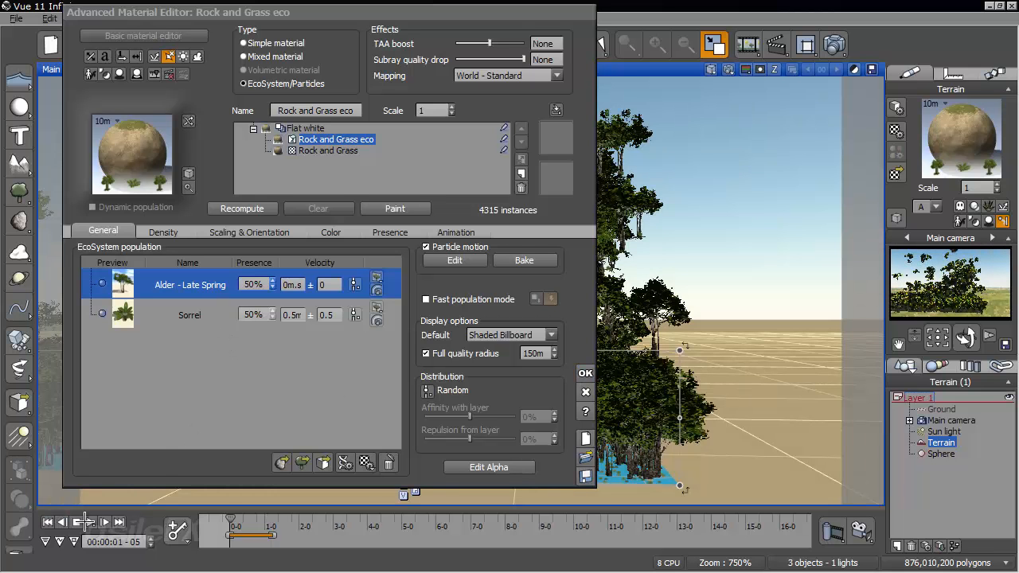
left_click(251, 283)
type("100")
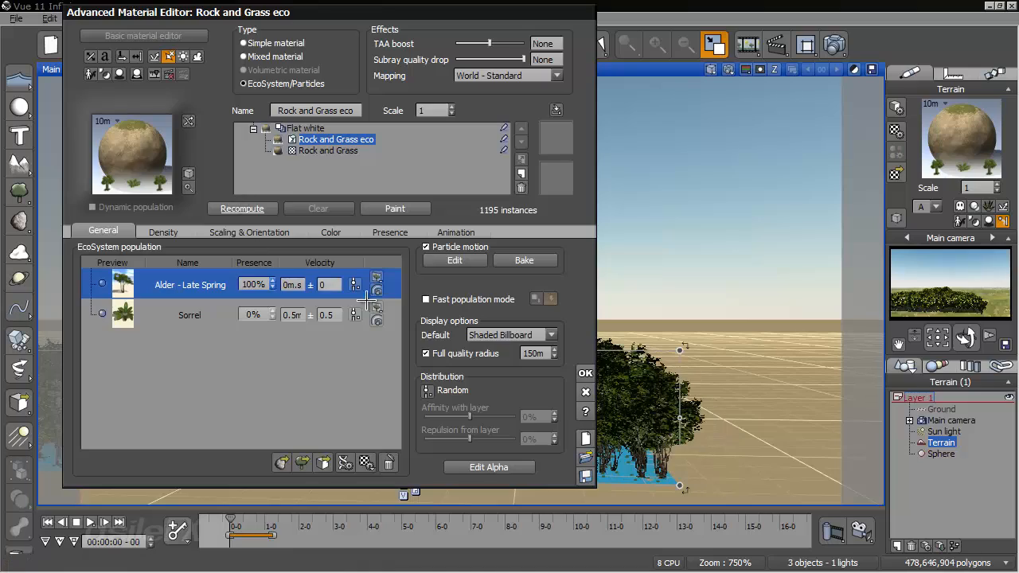
left_click(586, 371)
scroll(478, 374, "up", 5)
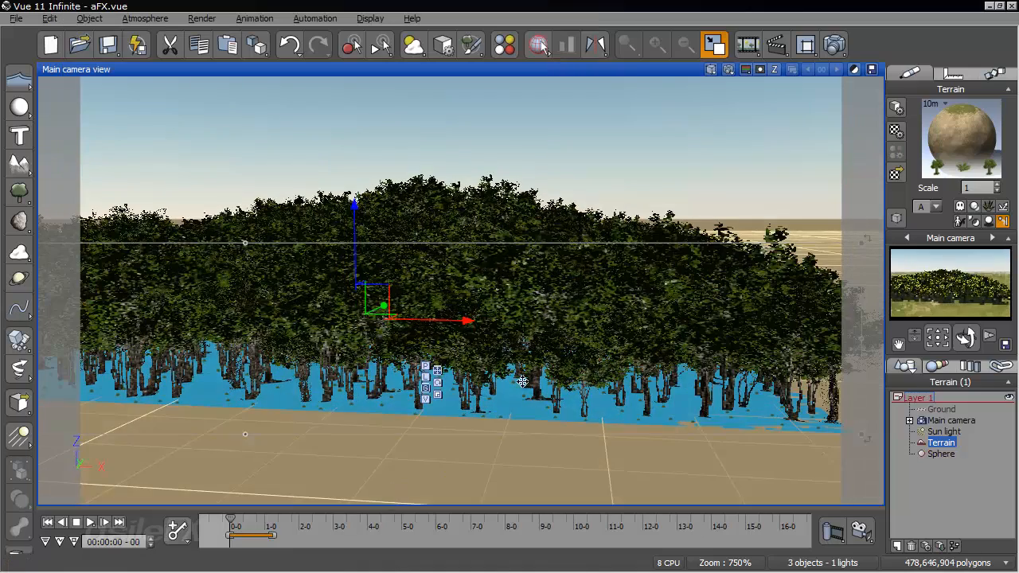
- Make the Alder - Late Spring particle periodically emit Sorrel during its lifetime and accept the material changes
right_click(965, 129)
left_click(966, 132)
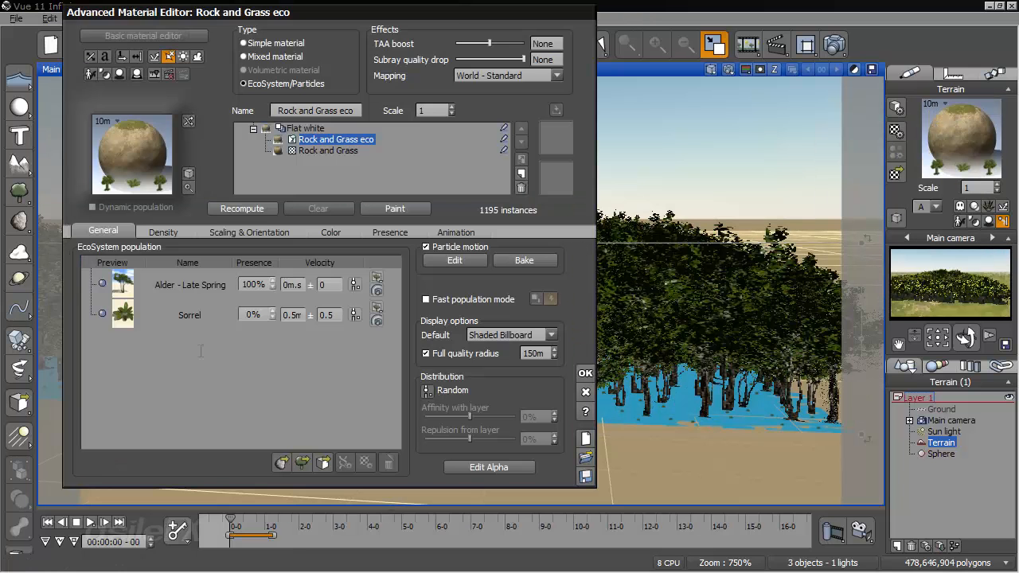
double_click(175, 277)
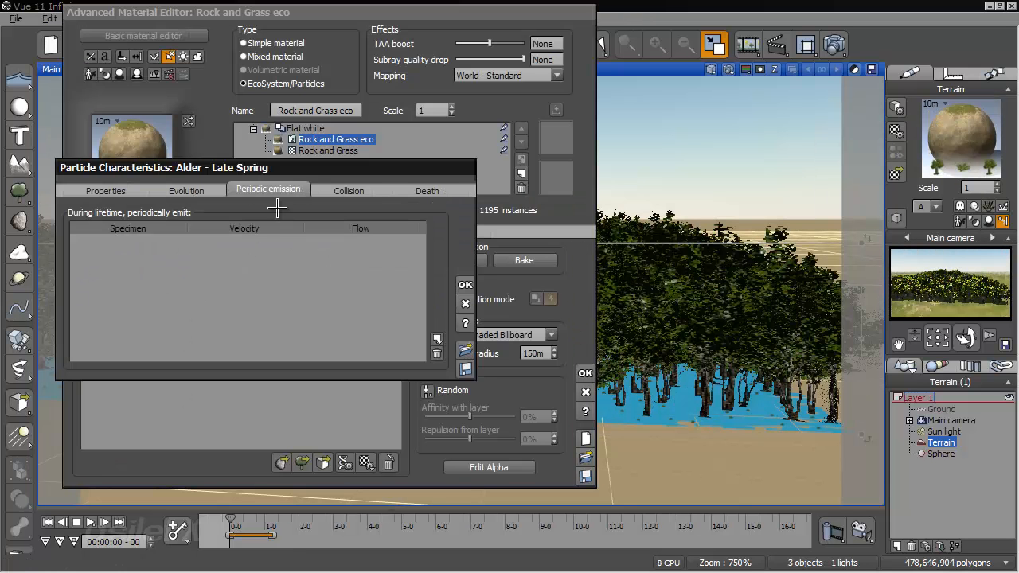
left_click_drag(281, 166, 428, 169)
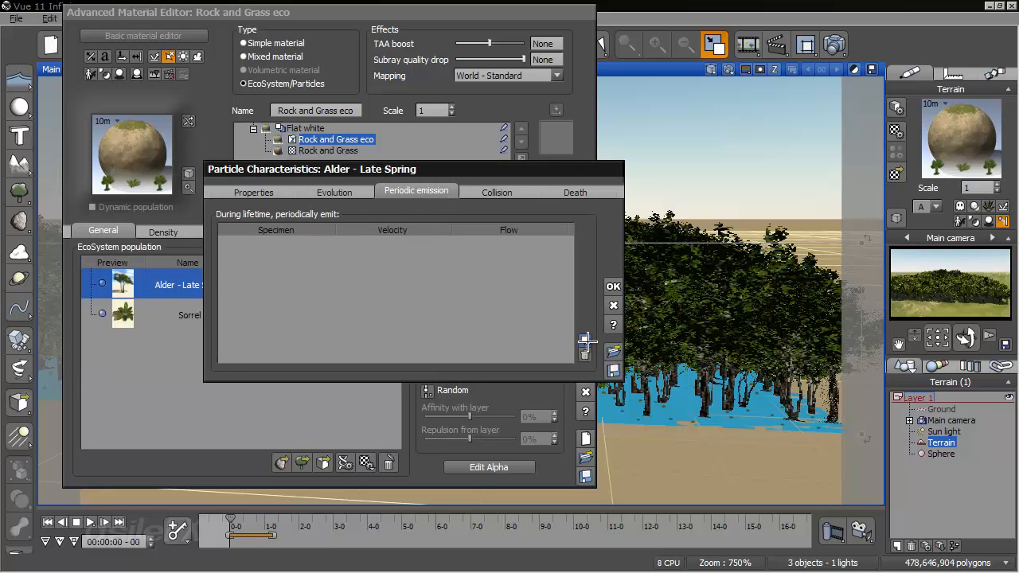
left_click(586, 341)
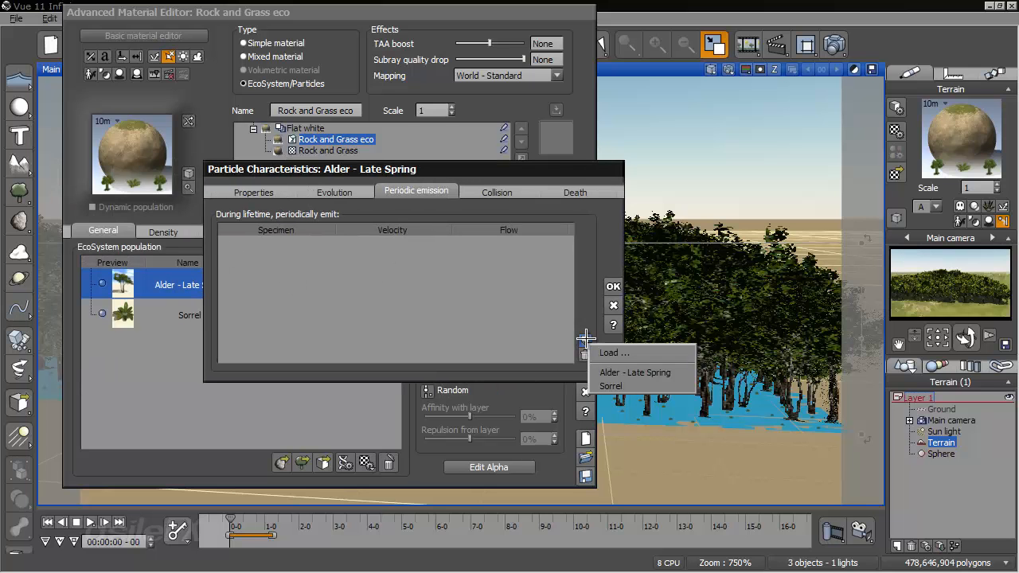
left_click(645, 385)
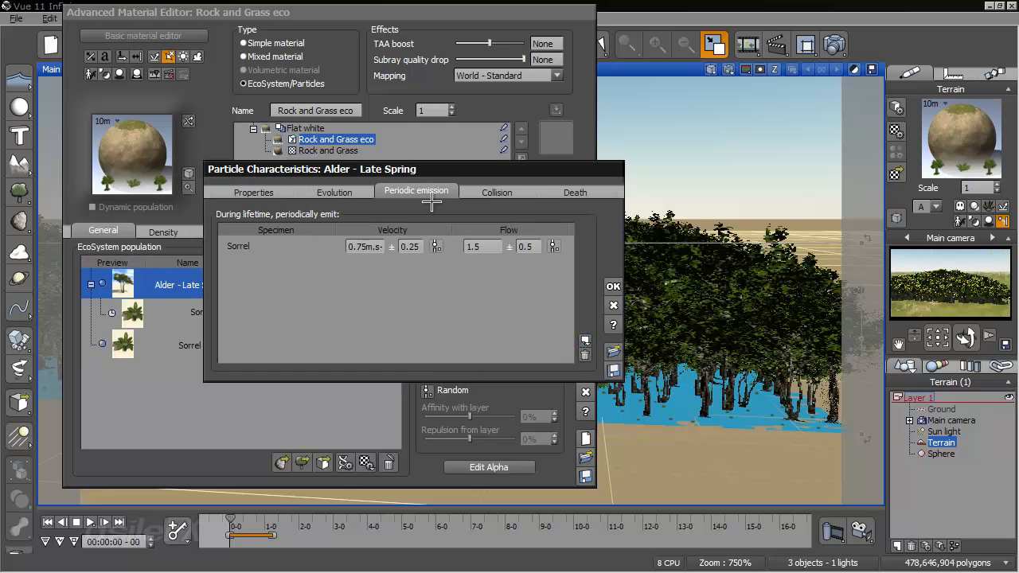
left_click(612, 289)
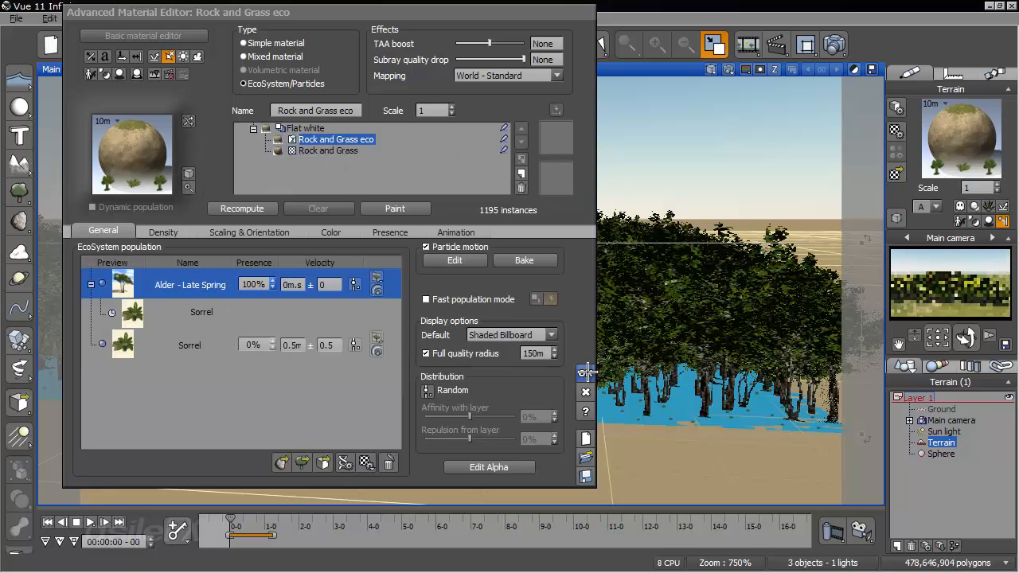
left_click(588, 368)
- Scrub the collision to 2 seconds and on to 4 seconds 10 frames to examine the particles emitted by the trees
left_click_drag(238, 519, 300, 524)
right_click_drag(495, 269, 482, 343)
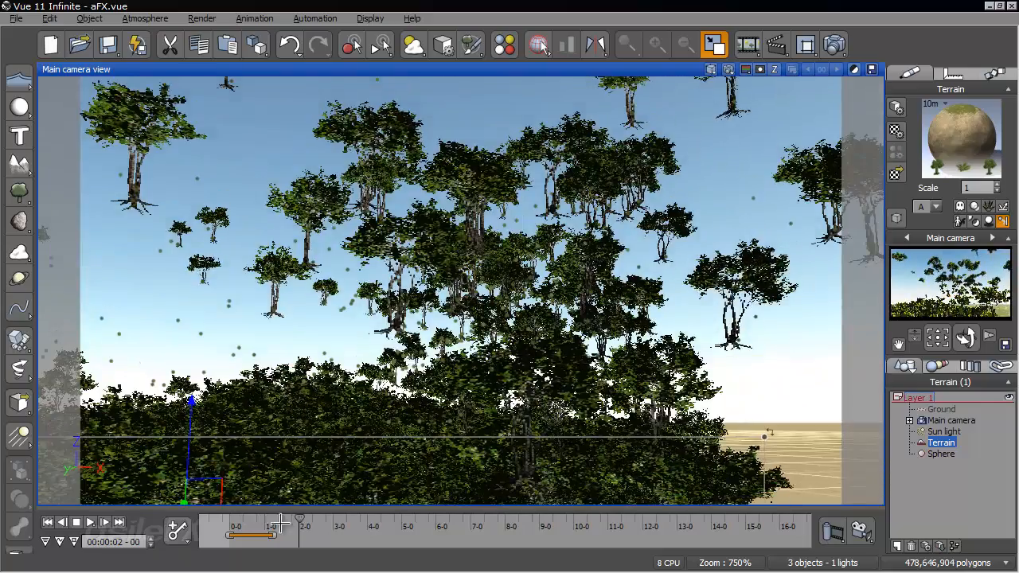
left_click_drag(301, 523, 378, 523)
right_click_drag(442, 318, 474, 341)
scroll(475, 342, "up", 4)
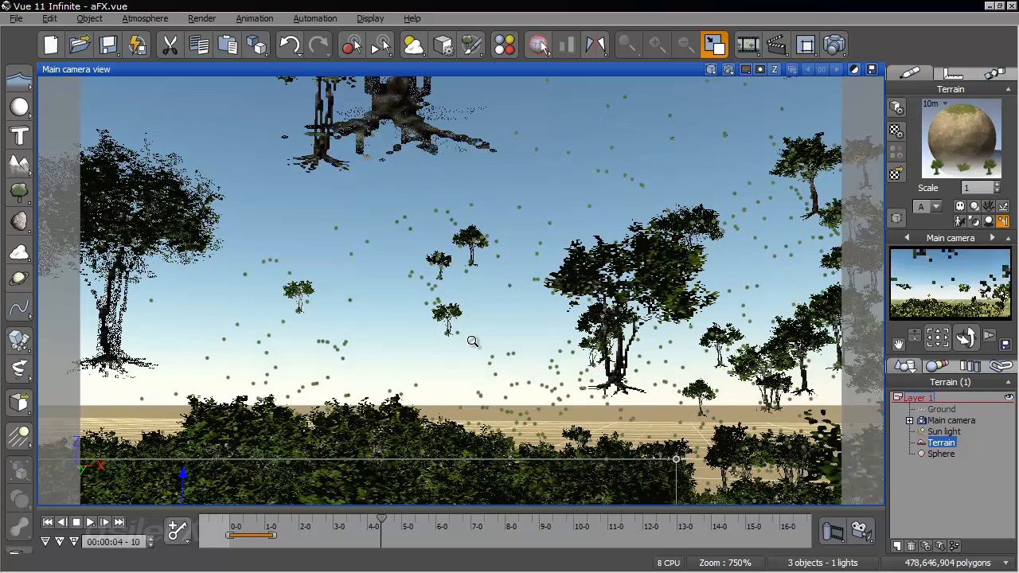
- Set the default display quality of the terrain's EcoSystem material to Billboard
right_click(938, 132)
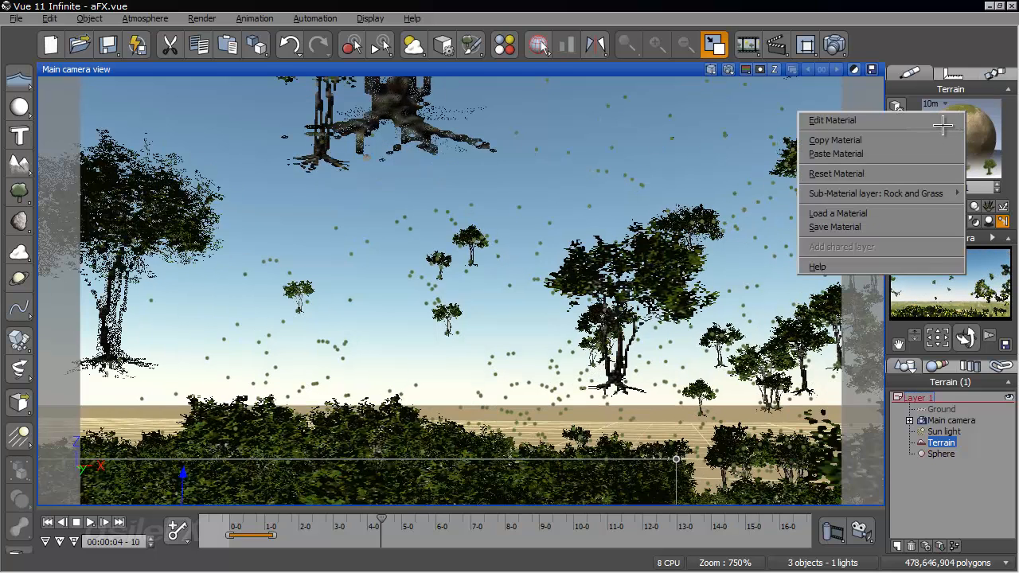
left_click(943, 122)
left_click(525, 335)
left_click(527, 358)
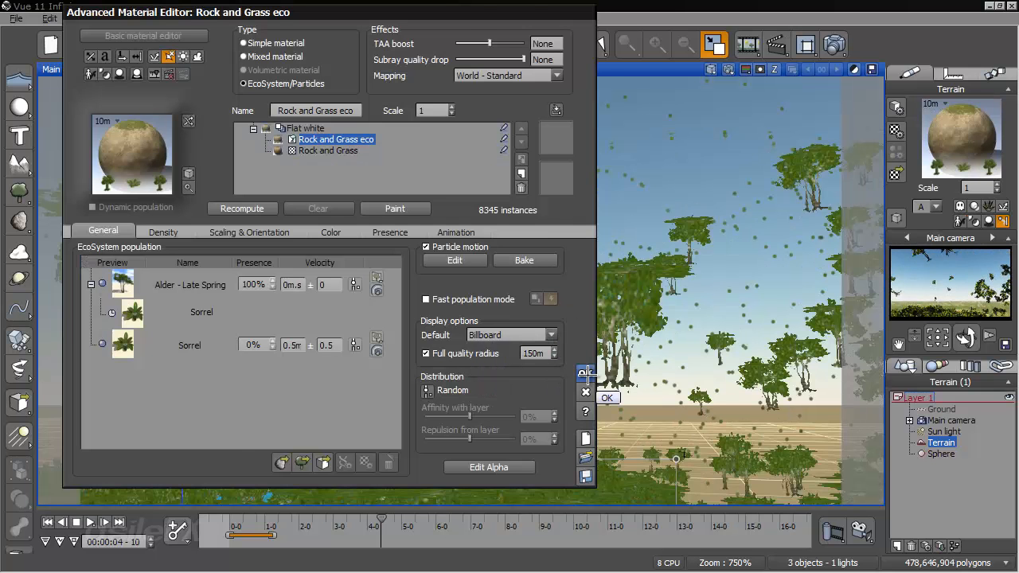
left_click(585, 372)
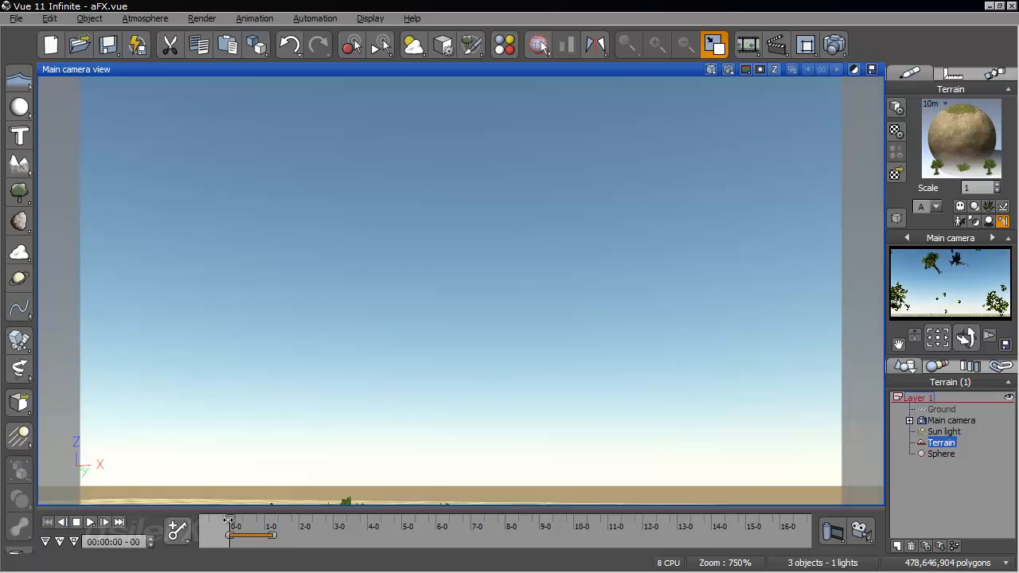
- Replay the collision to 3 seconds 9 frames, aim the camera up at the airborne trees, and render the view
left_click_drag(230, 518, 347, 526)
right_click_drag(405, 413, 429, 312)
scroll(535, 366, "up", 3)
right_click_drag(546, 356, 453, 401)
scroll(453, 400, "up", 3)
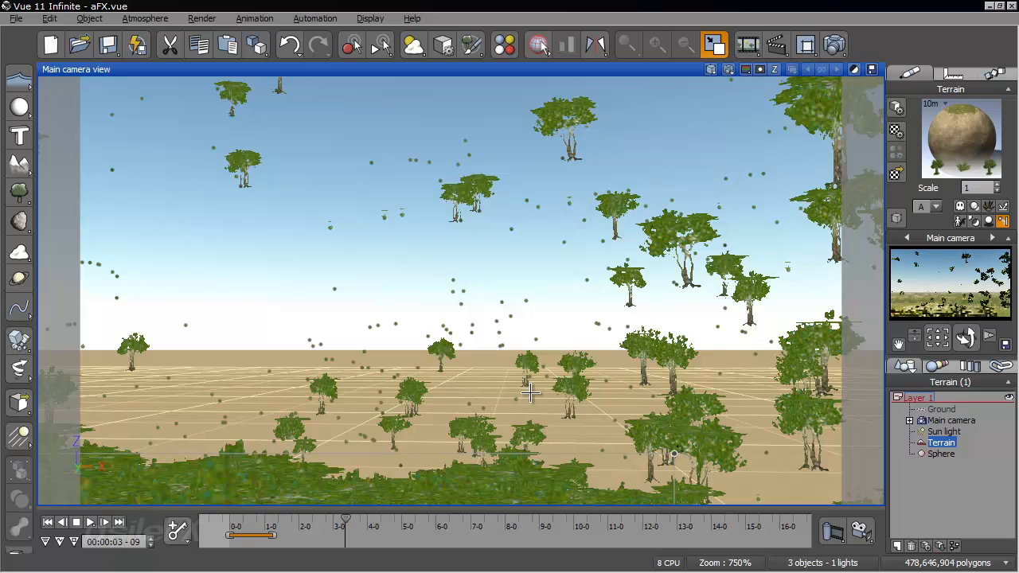
right_click_drag(529, 391, 566, 462)
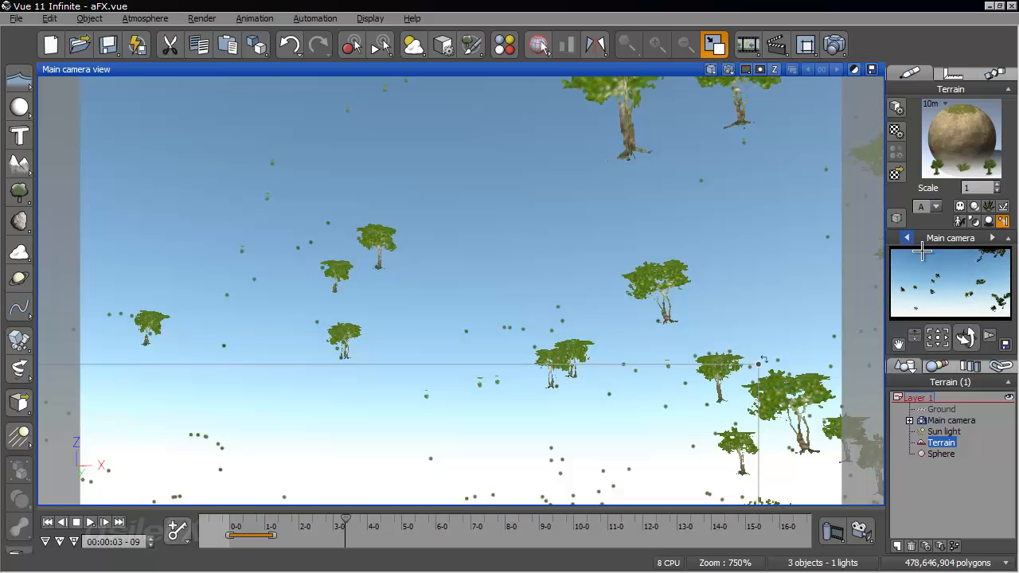
left_click(834, 46)
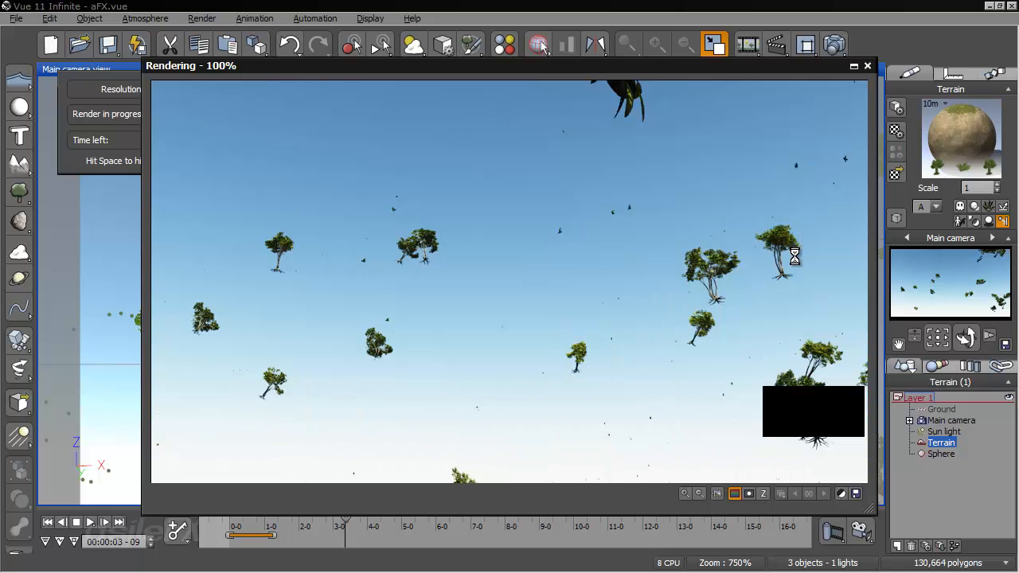
left_click(867, 66)
- From a wider view of the terrain, rewind the animation and scrub the collision to 3 seconds 18 frames
right_click_drag(371, 448, 389, 382)
scroll(388, 378, "down", 2)
scroll(387, 379, "down", 5)
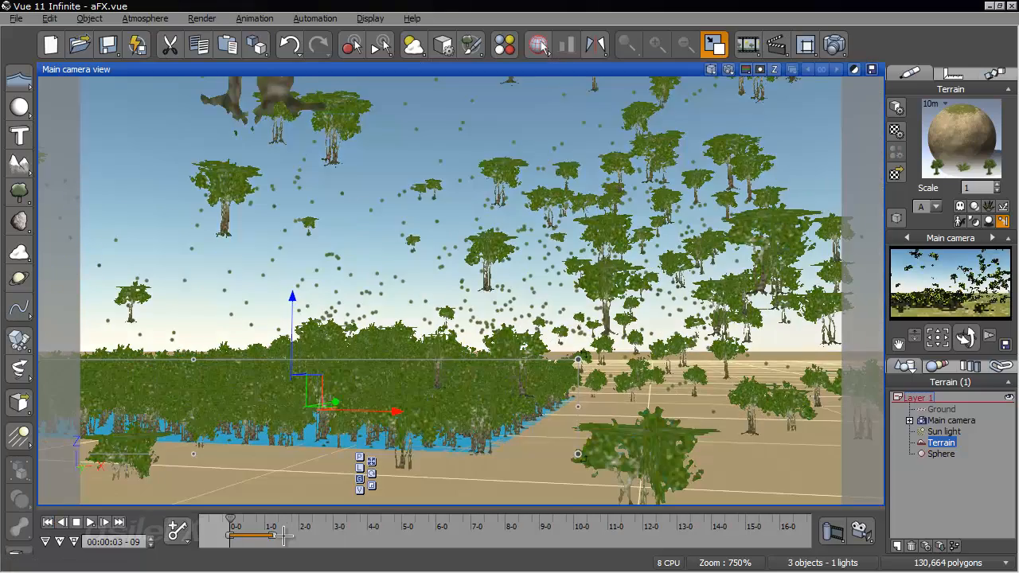
left_click(239, 524)
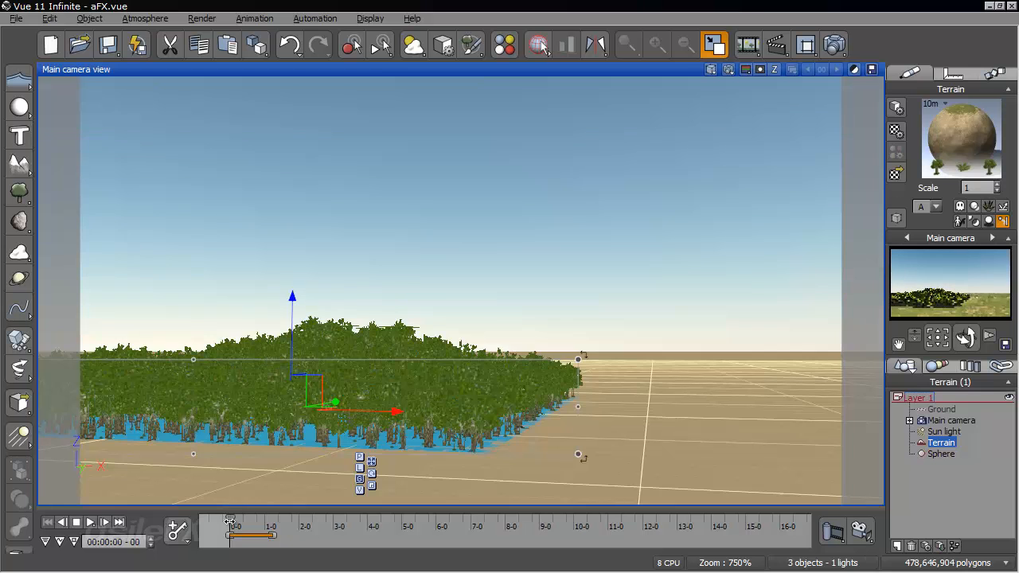
left_click_drag(242, 521, 358, 527)
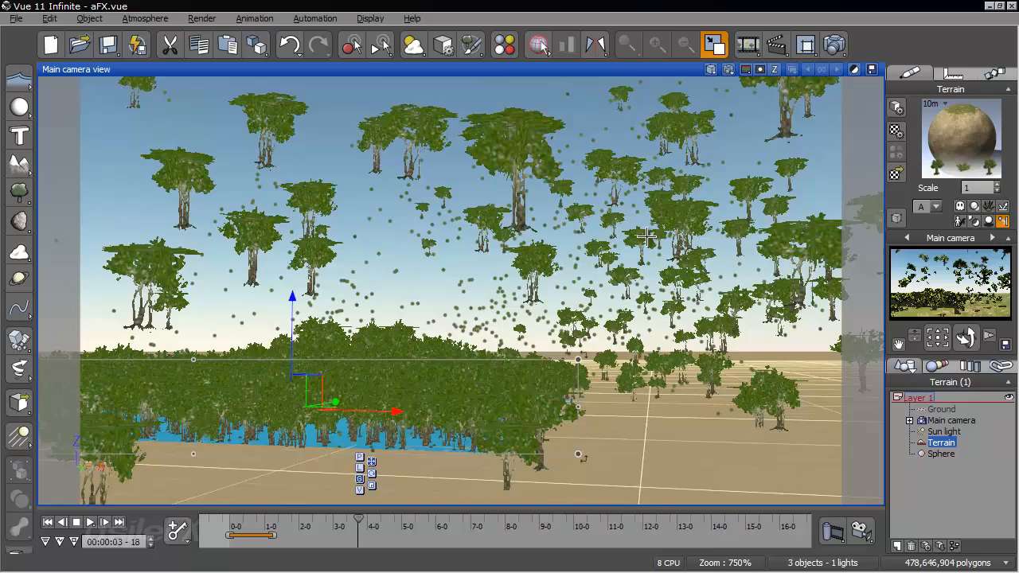
- Continue scrubbing to 5 seconds and examine the emitted particle trails from several camera angles
right_click_drag(595, 244, 677, 238)
left_click_drag(358, 524, 402, 518)
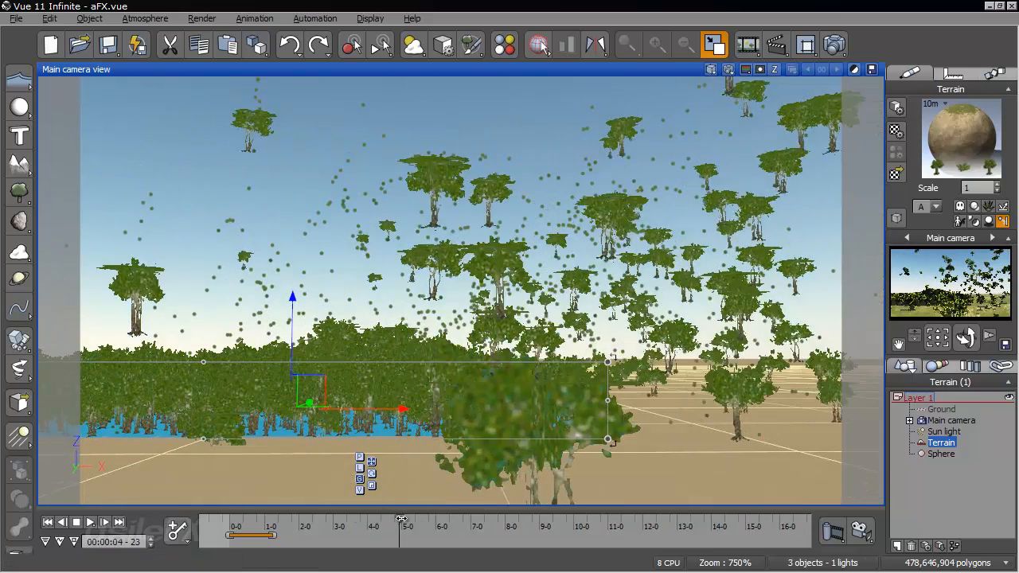
right_click_drag(502, 422, 456, 362)
scroll(501, 359, "up", 5)
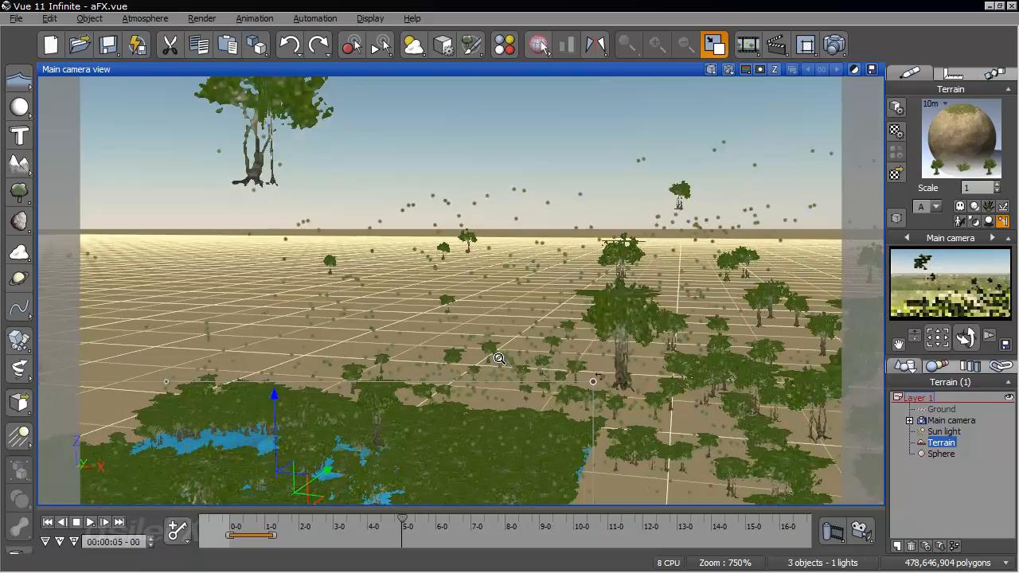
right_click_drag(273, 398, 357, 332)
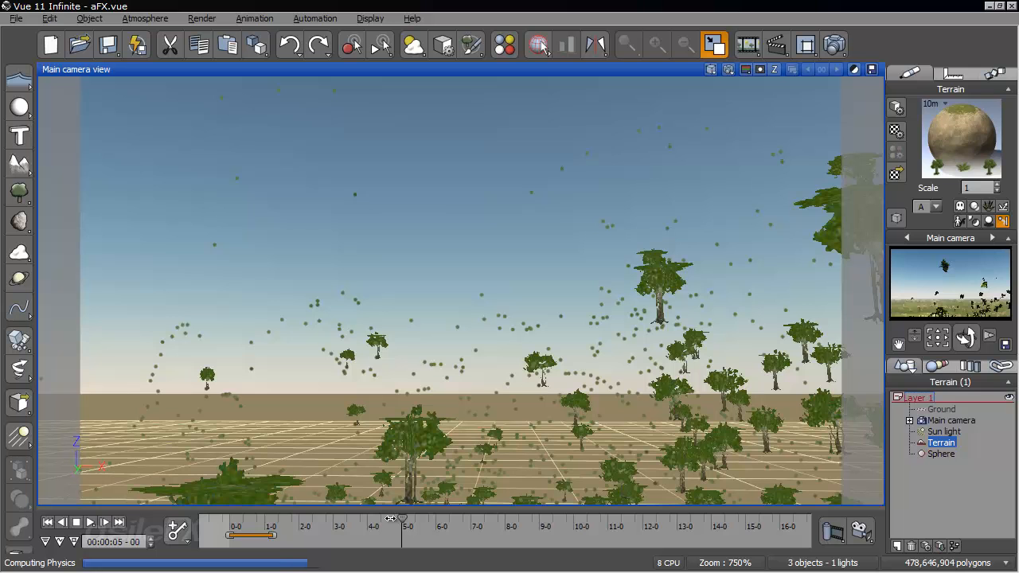
- Scrub back to 4 seconds 18 frames, rewind to the start, and replay the collision to 4 seconds 19 frames
left_click(402, 520)
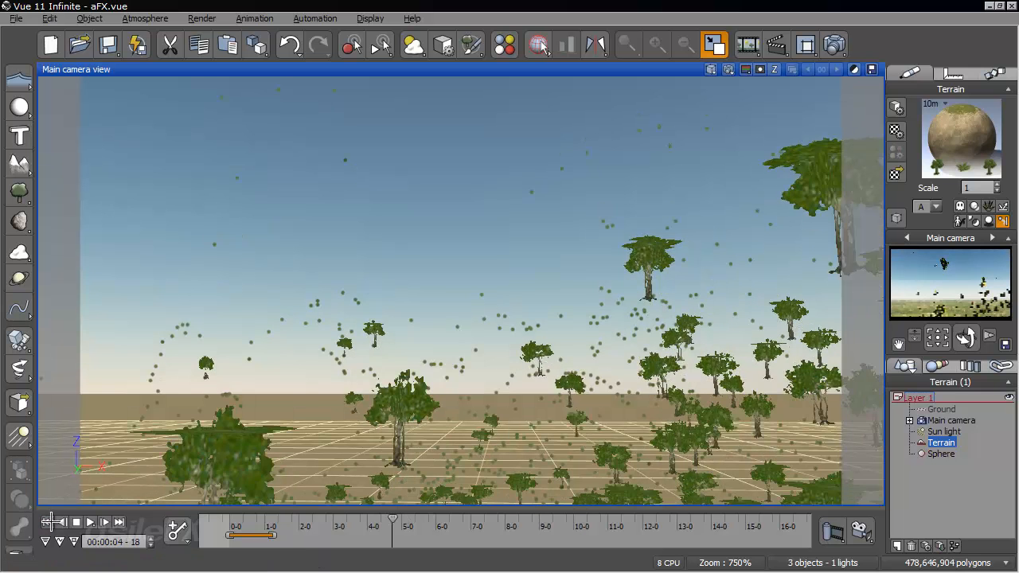
left_click(49, 522)
left_click(237, 526)
left_click_drag(238, 525, 393, 526)
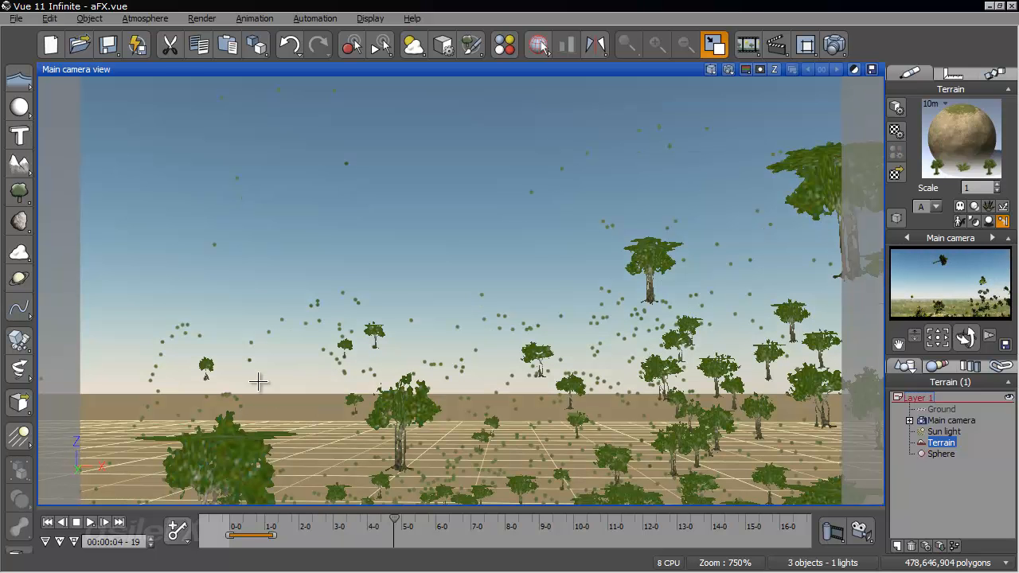
- Return to the first frame and open the function driving the Sorrel emission's flow in the Alder - Late Spring particle's periodic emission
left_click(47, 521)
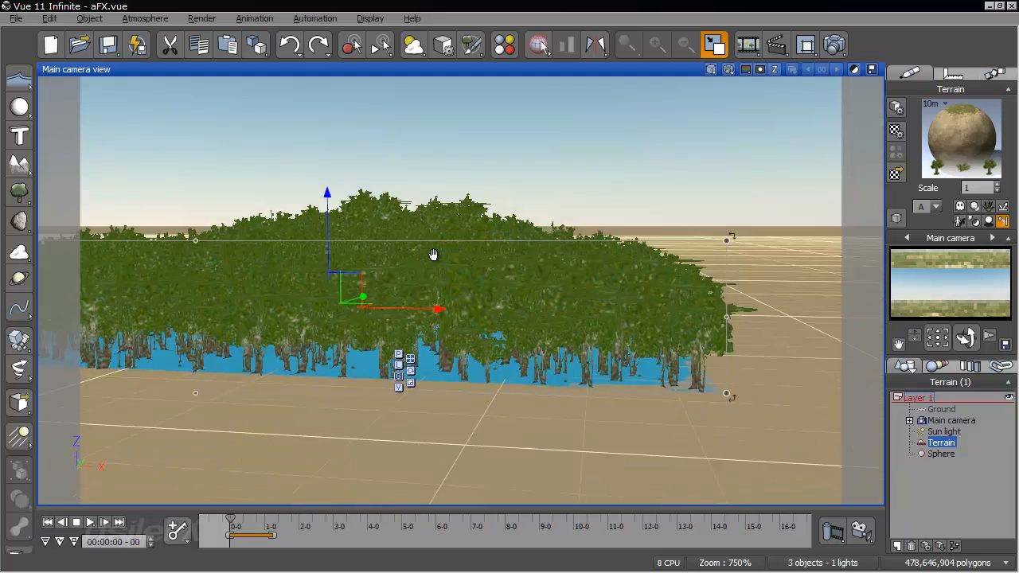
right_click_drag(434, 255, 472, 268)
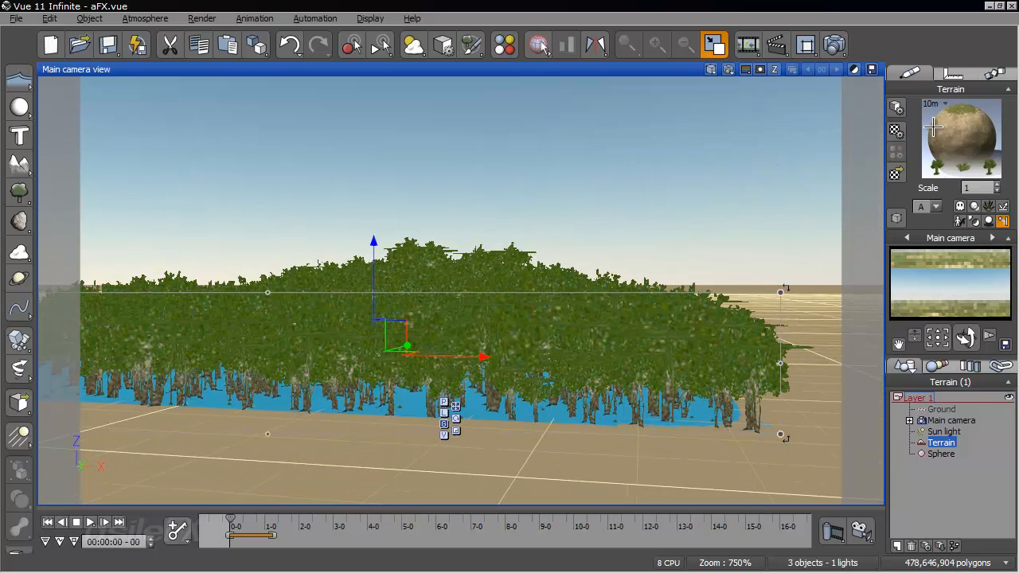
right_click(981, 115)
left_click(960, 123)
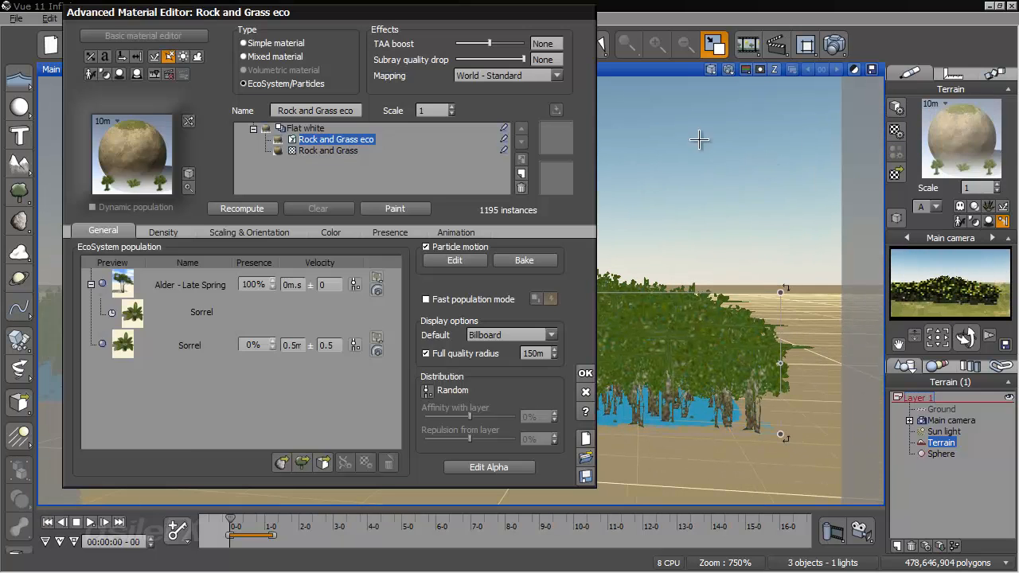
double_click(218, 279)
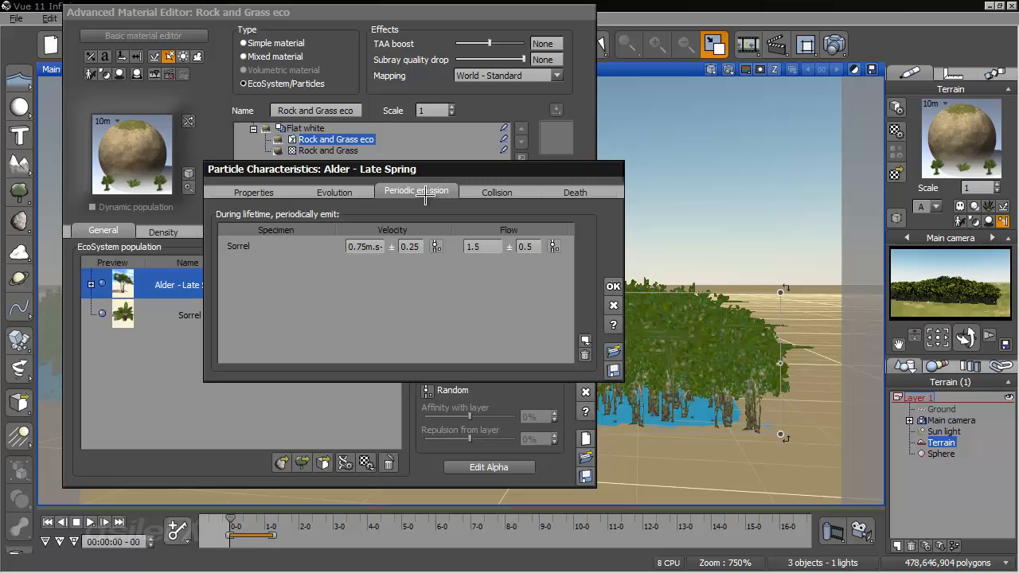
left_click(555, 248)
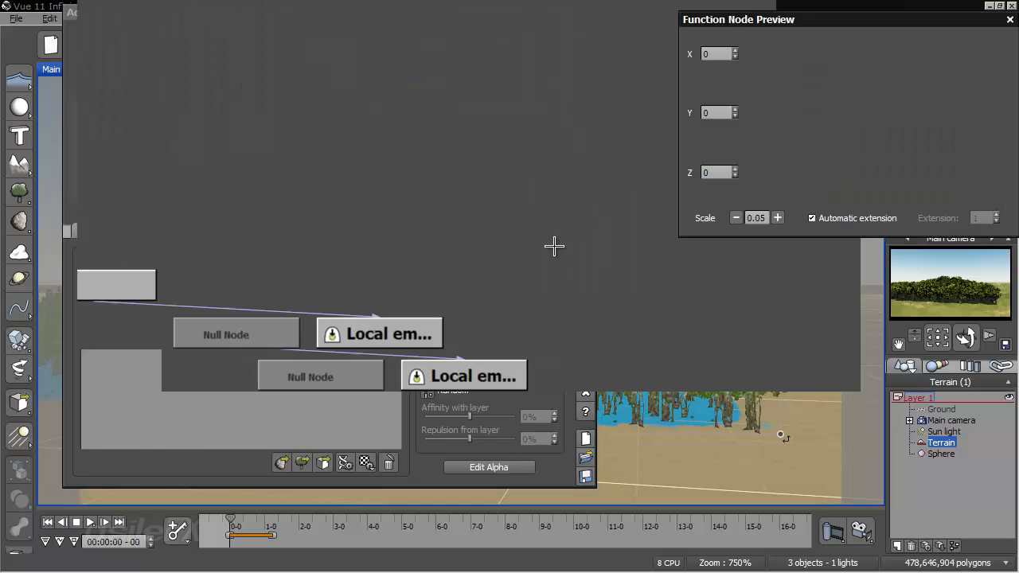
- Add a Particle Speed (m.s-1) input node to the flow function and place it above the local emission output node
left_click_drag(546, 1, 559, 196)
left_click_drag(796, 491, 796, 264)
right_click(510, 264)
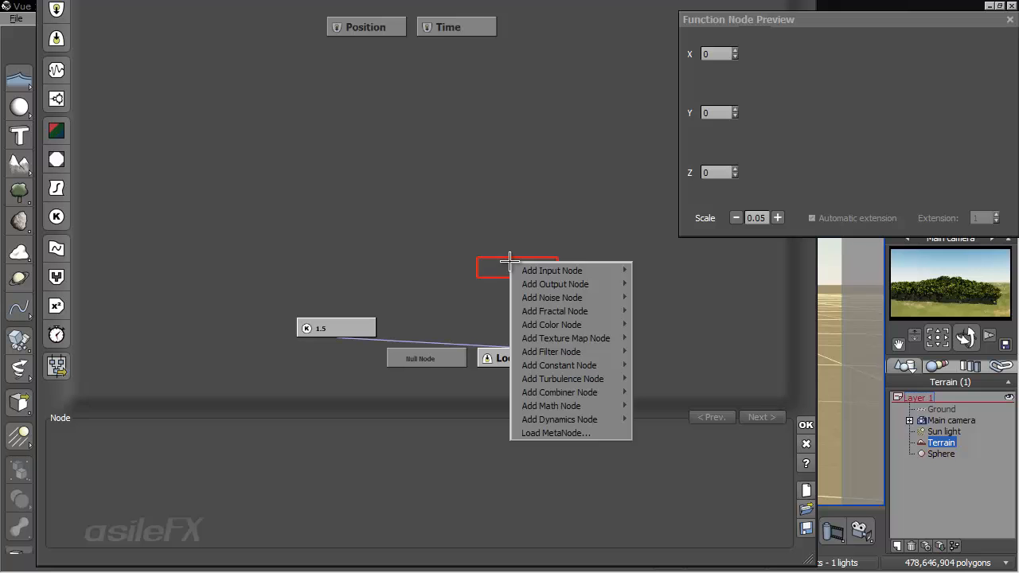
mouse_move(577, 265)
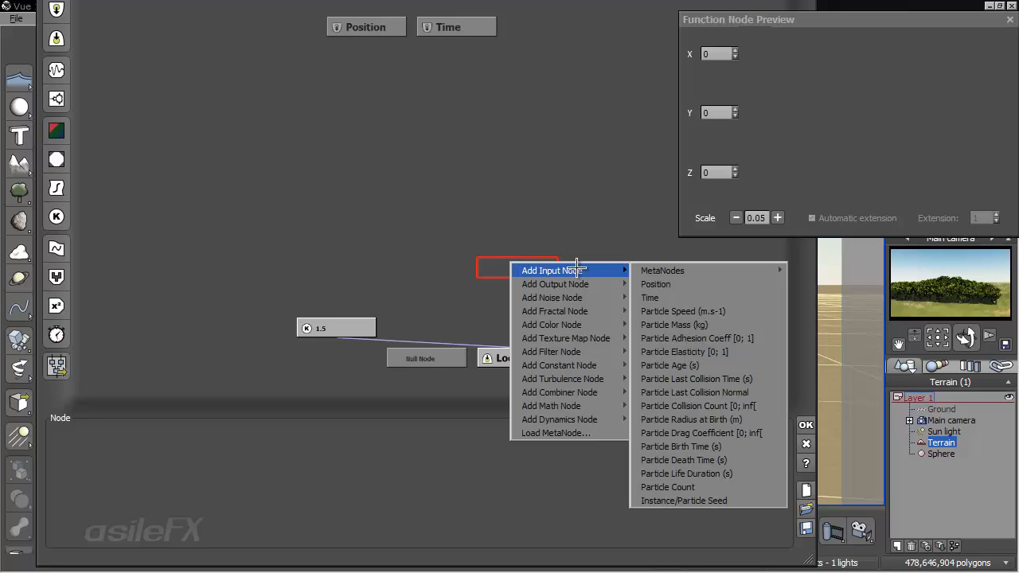
left_click(723, 310)
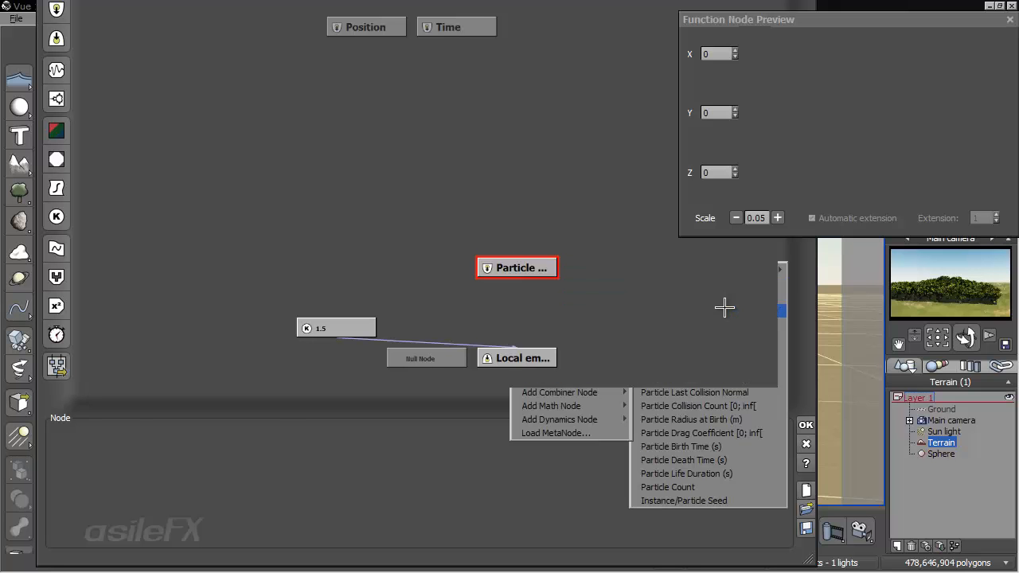
left_click_drag(519, 261, 519, 231)
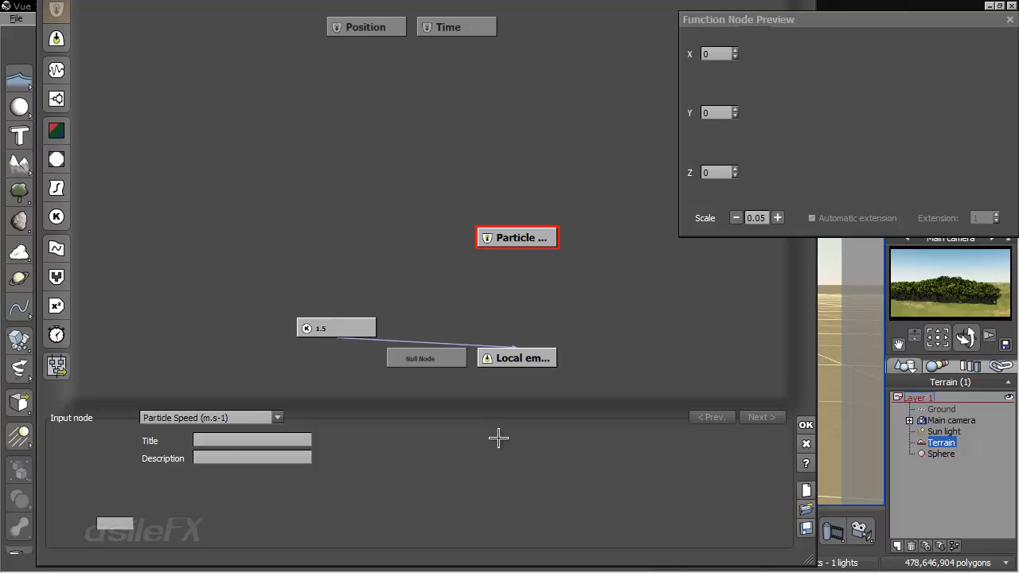
left_click_drag(546, 436, 612, 465)
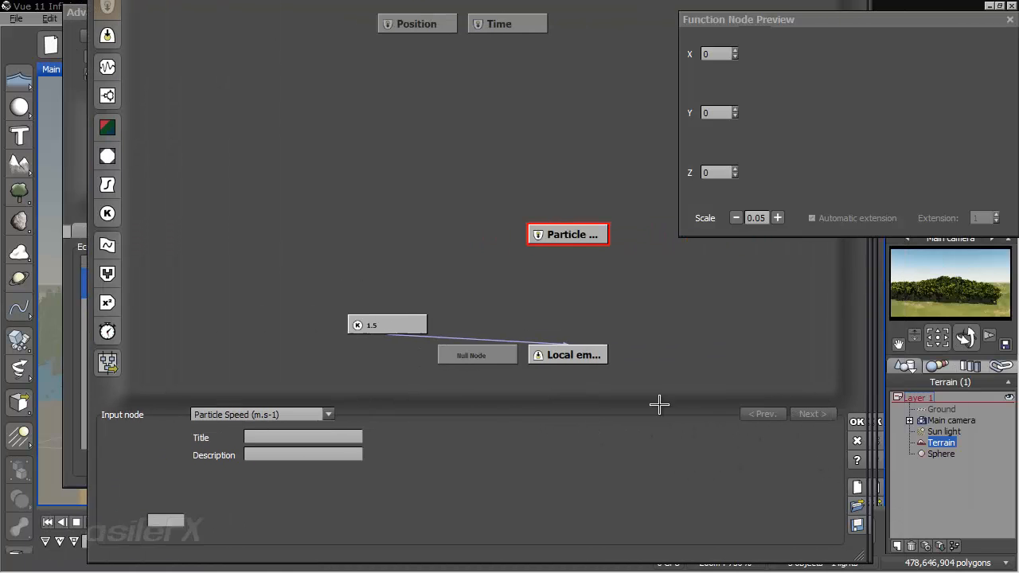
- Reposition the Particle Speed node higher in the graph and add a Length vector-operation node directly beneath it
left_click(555, 206)
left_click_drag(568, 239, 538, 209)
right_click(532, 237)
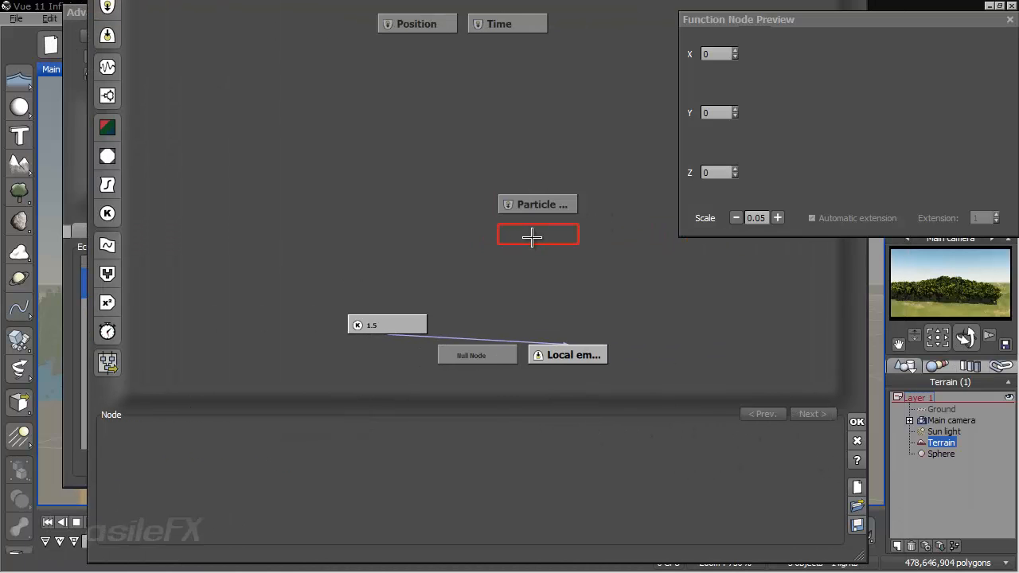
mouse_move(592, 385)
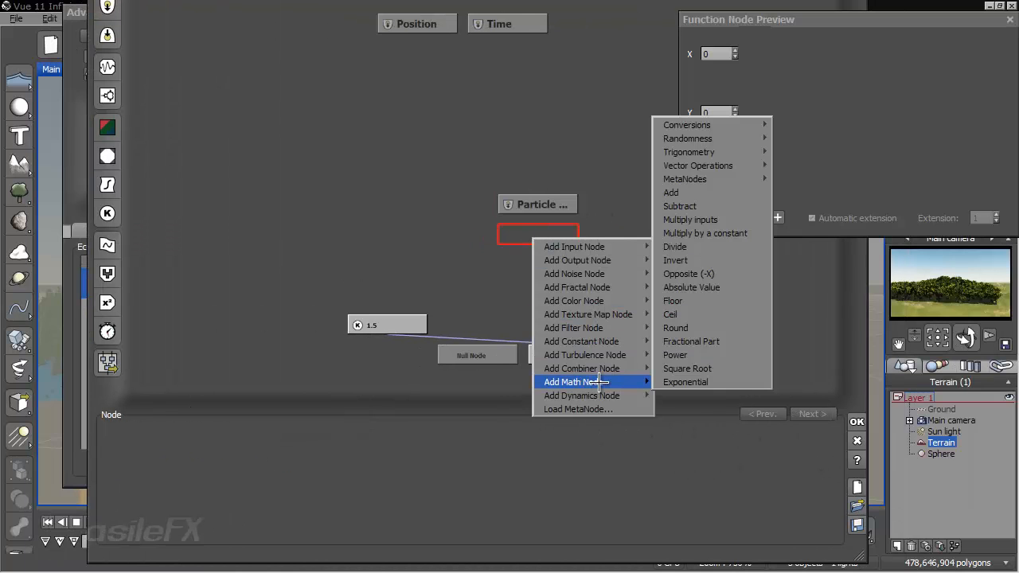
mouse_move(704, 166)
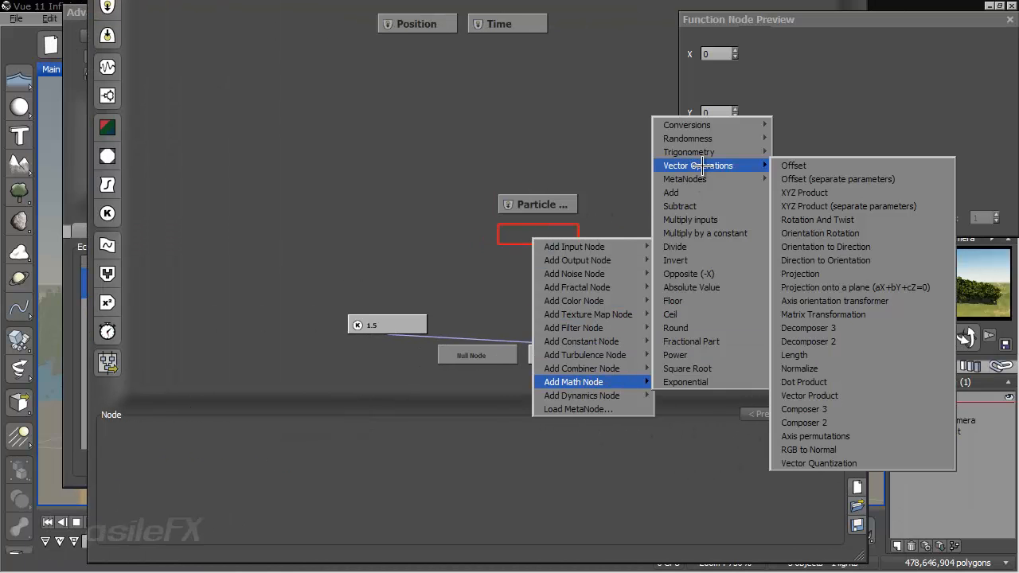
left_click(849, 355)
left_click_drag(537, 222, 547, 202)
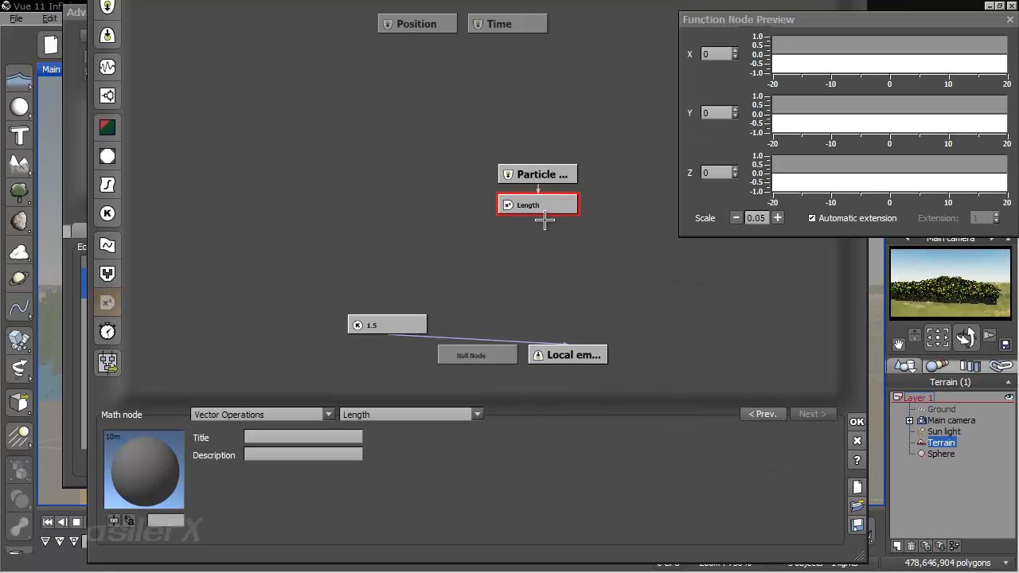
- Add a filter node below the Length node, make it a Ceiling filter, and set its ceiling to 20
left_click(545, 229)
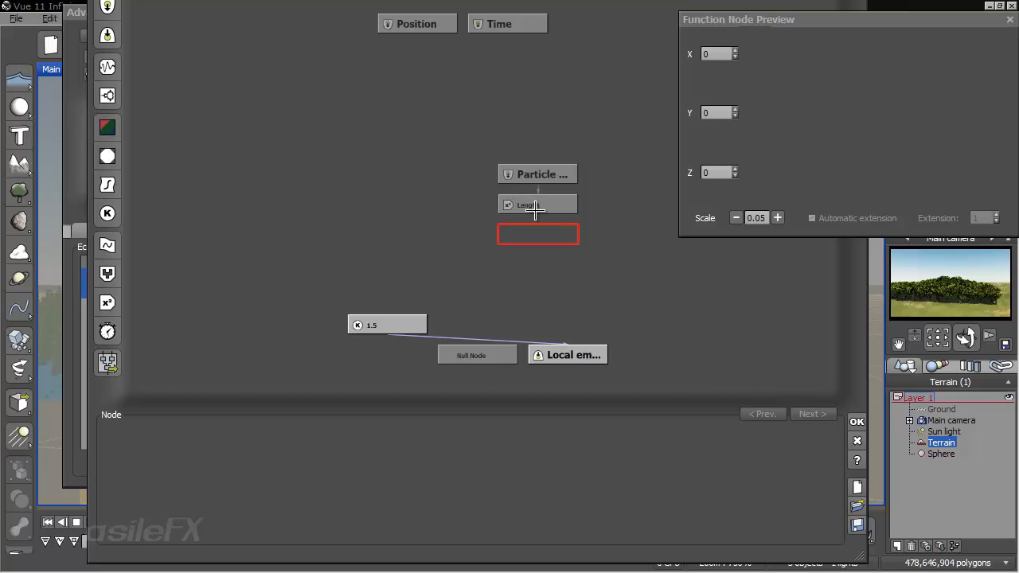
left_click(535, 209)
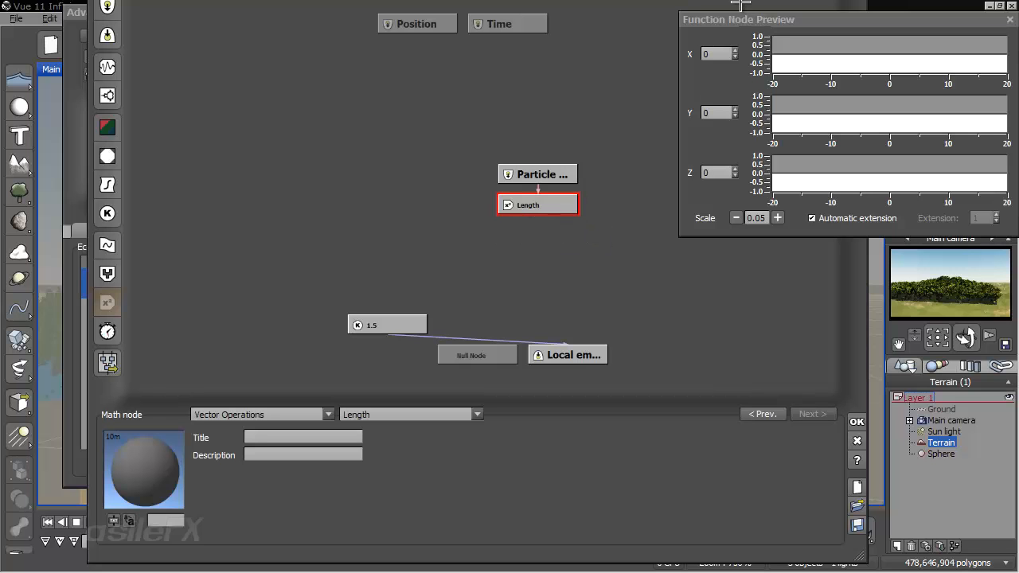
left_click_drag(745, 24, 729, 24)
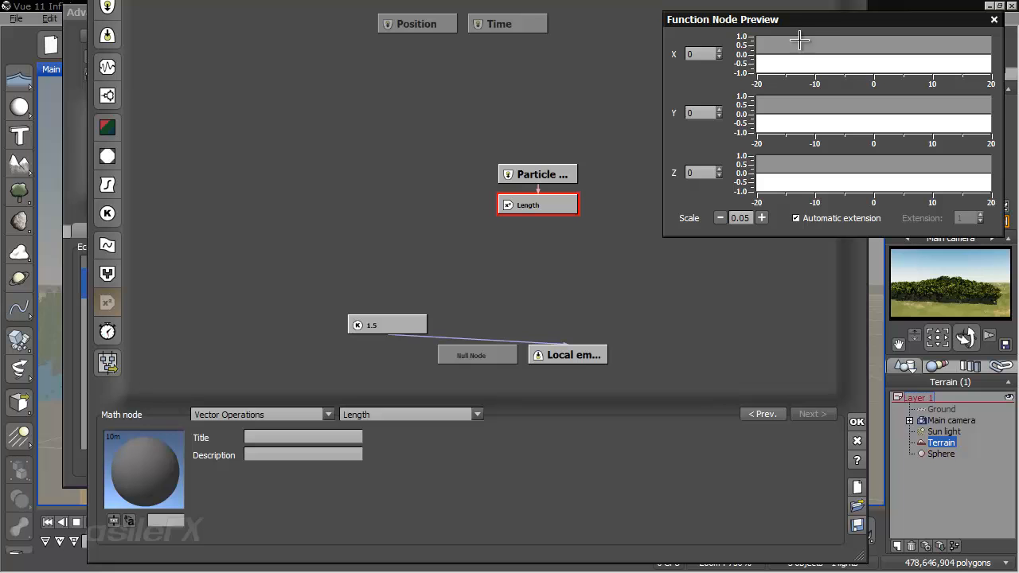
left_click(550, 252)
left_click(560, 238)
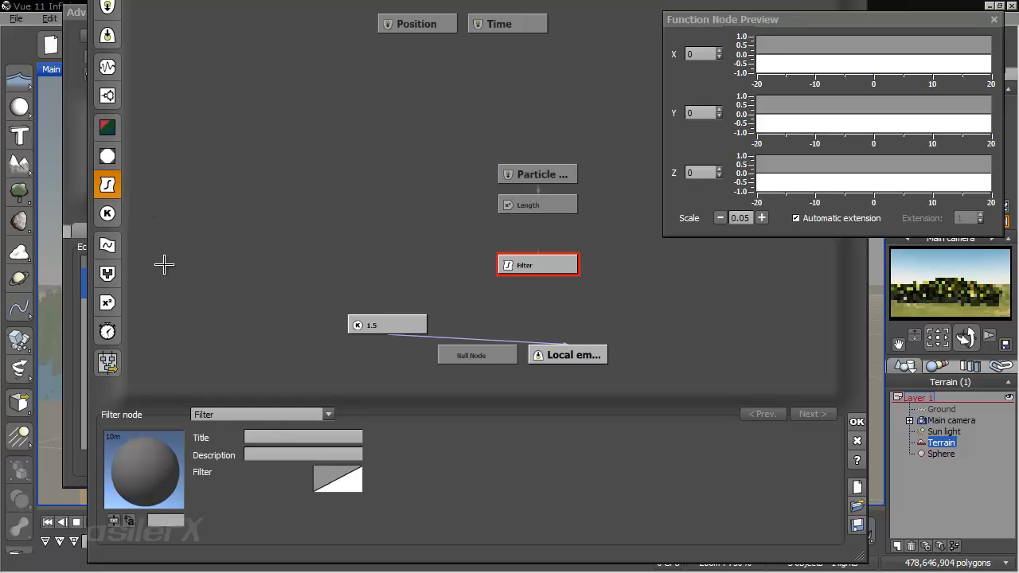
left_click(284, 413)
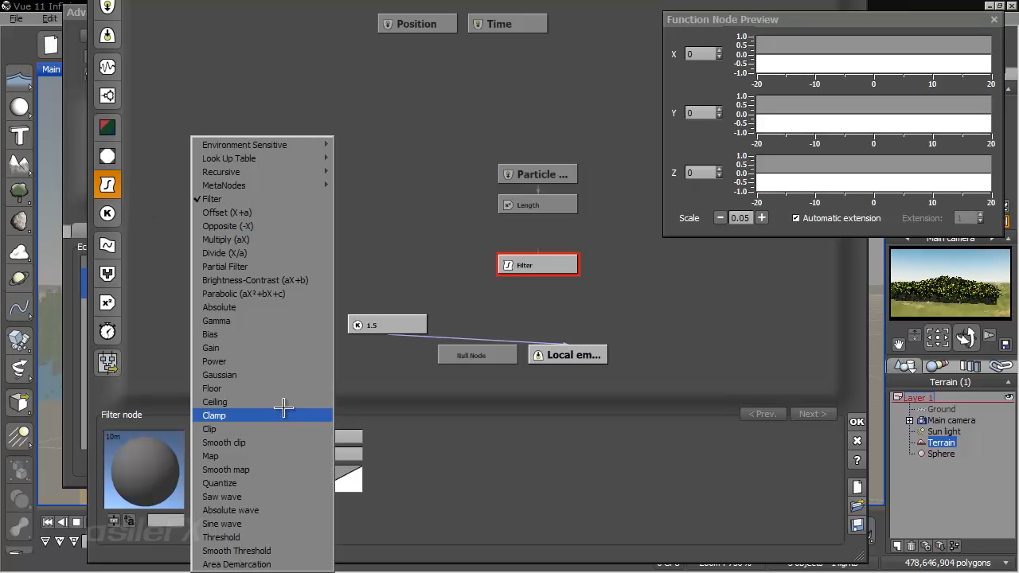
left_click(239, 402)
left_click(374, 473)
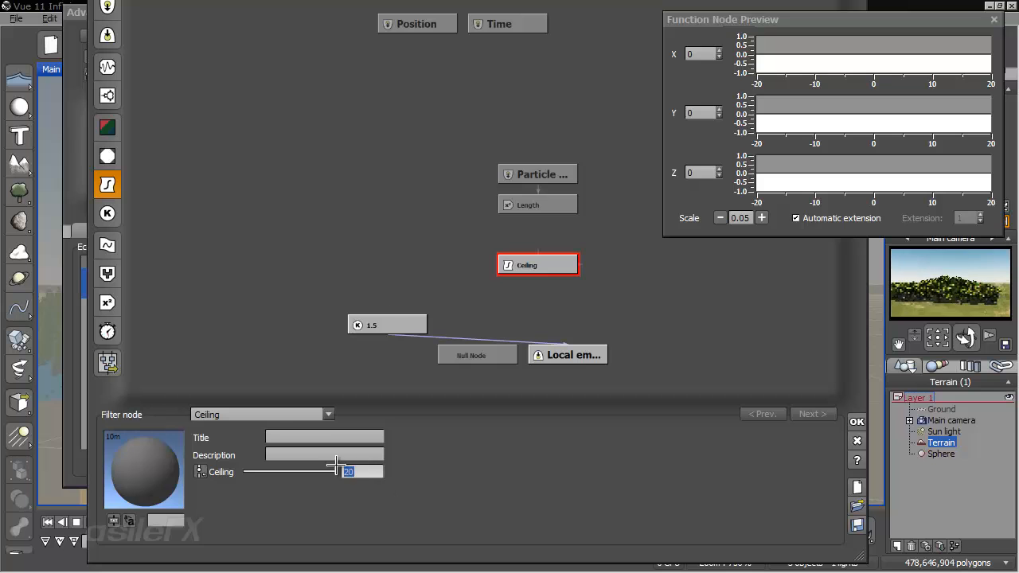
- Link the Length node through the Ceiling filter to the local emission output, then accept the function, particle and material changes
left_click(540, 242)
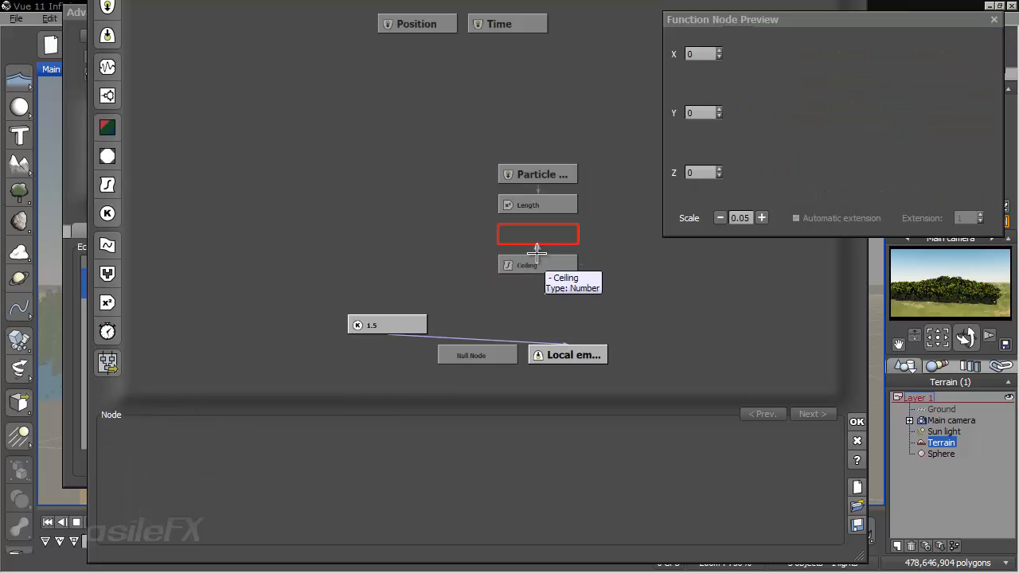
left_click_drag(538, 253, 539, 209)
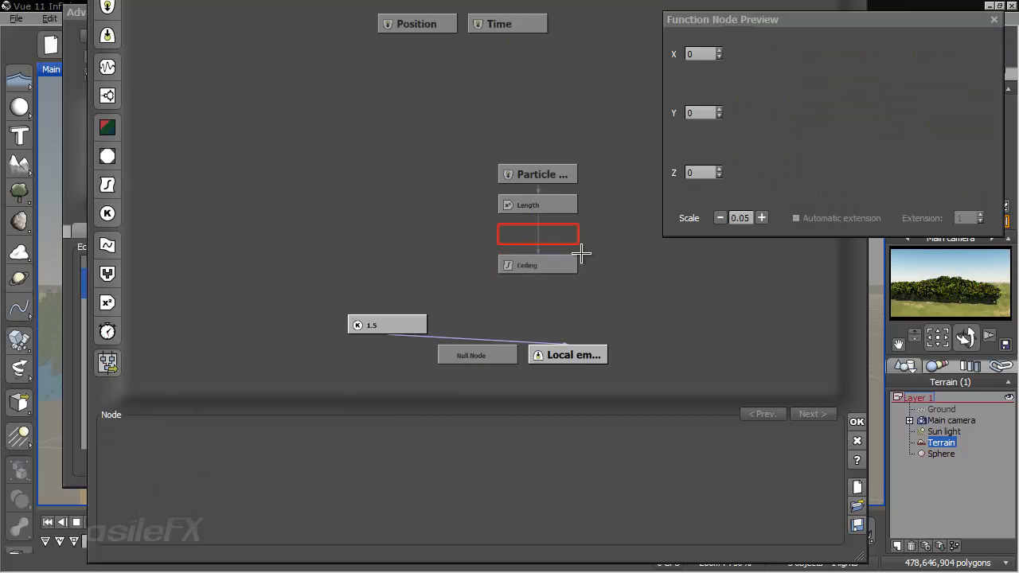
left_click_drag(398, 334, 539, 279)
left_click(562, 263)
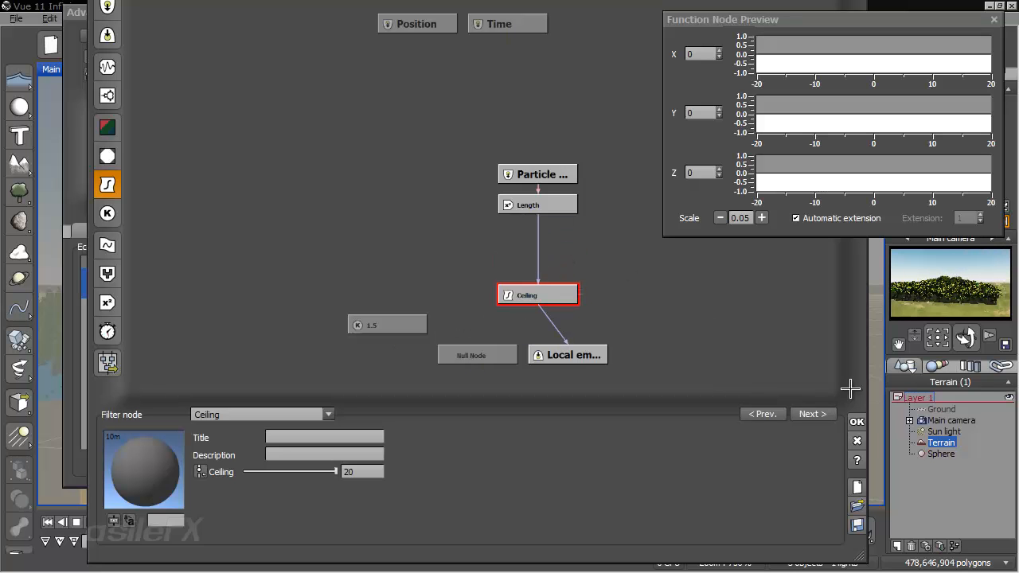
left_click(858, 421)
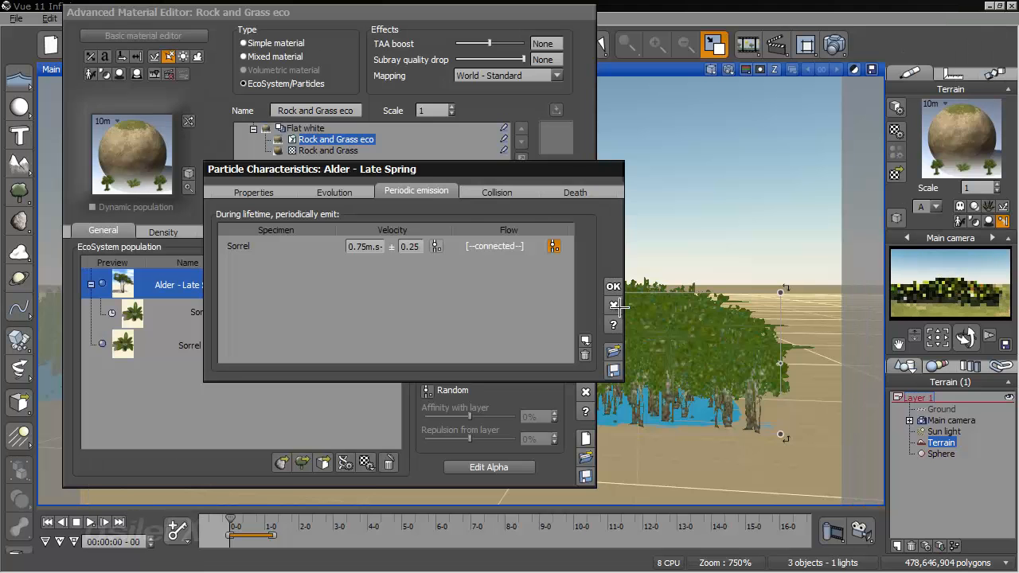
left_click(574, 348)
left_click(585, 372)
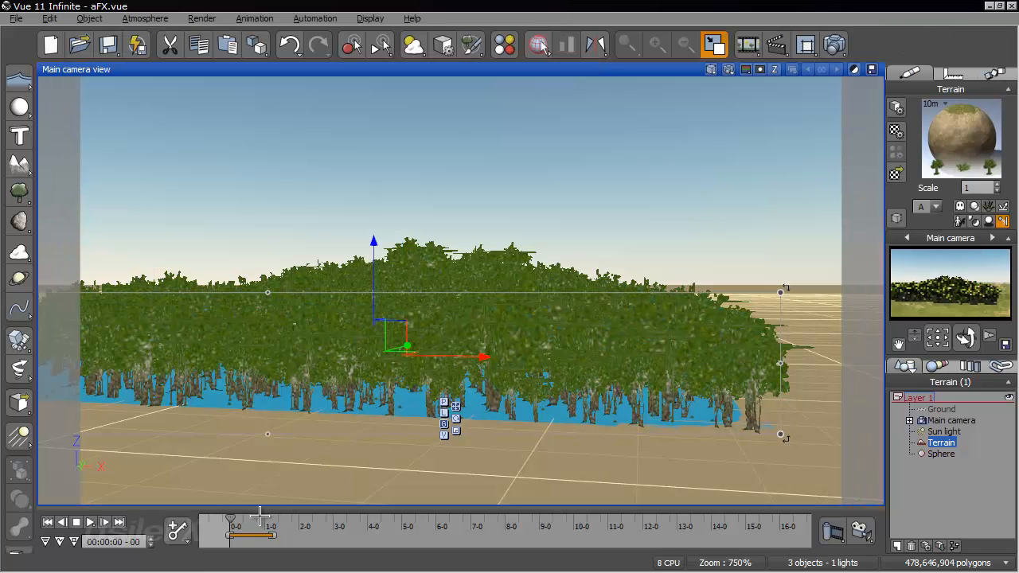
- Scrub the animation to 2 seconds and on to 3 seconds 14 frames, examining the emitted Sorrel trails from several camera angles
left_click_drag(229, 519, 303, 516)
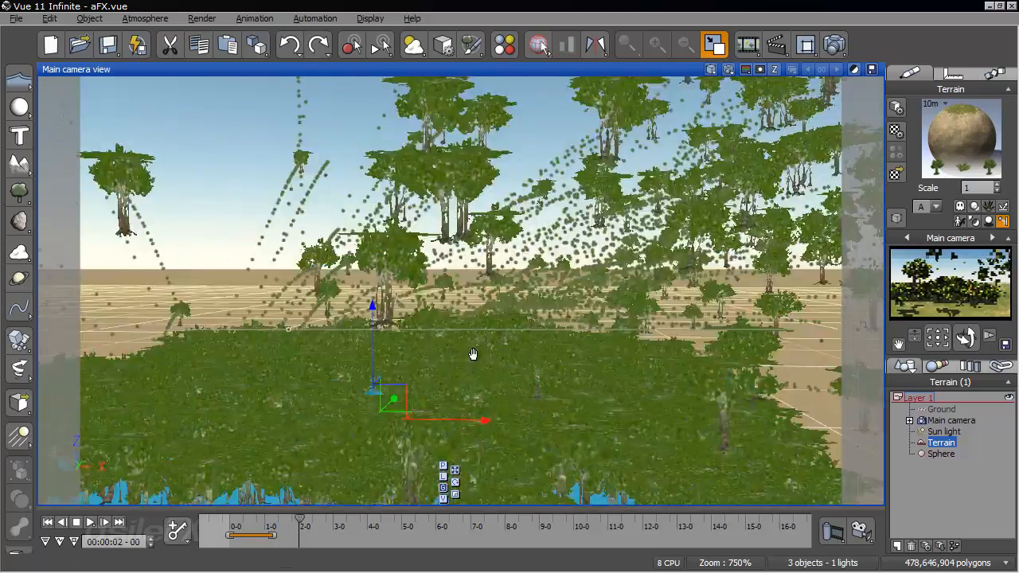
right_click_drag(473, 354, 379, 349)
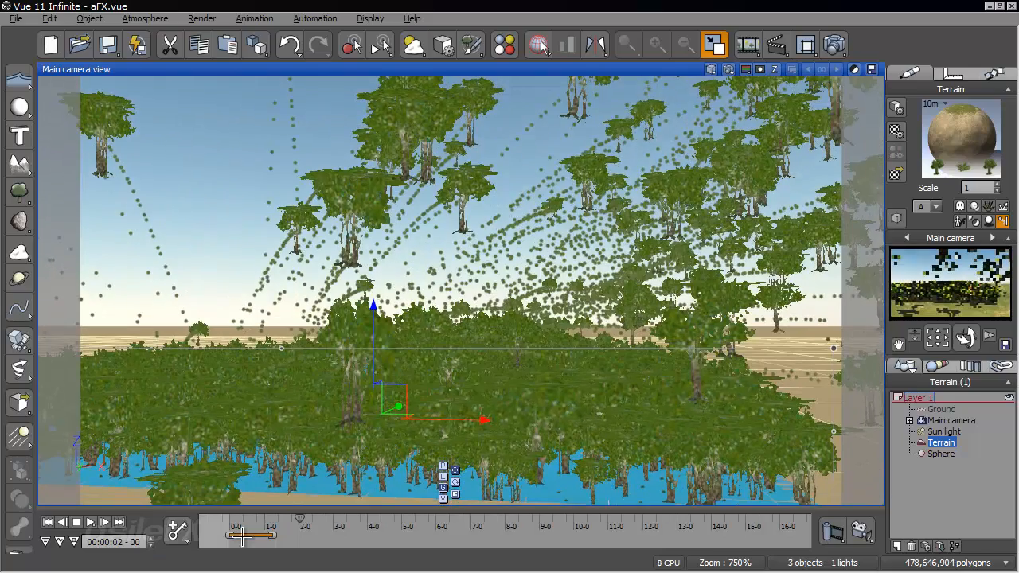
left_click_drag(302, 521, 355, 522)
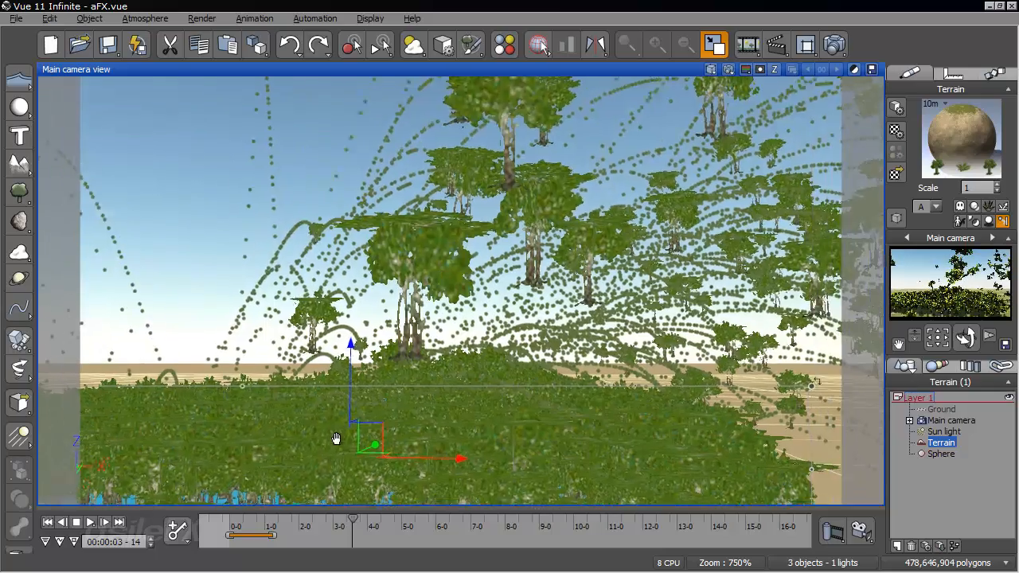
right_click_drag(336, 439, 518, 310)
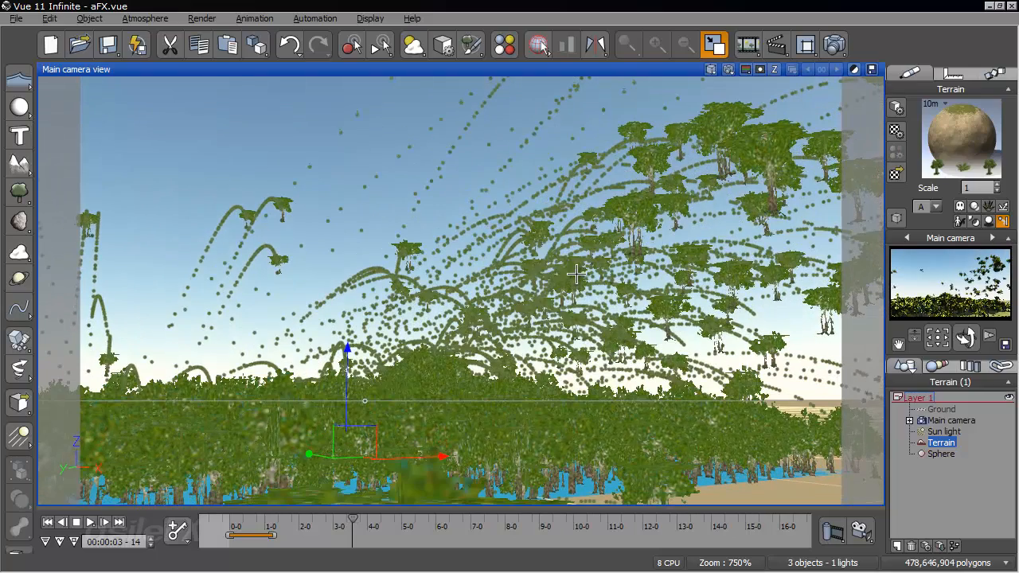
right_click_drag(597, 311, 534, 297)
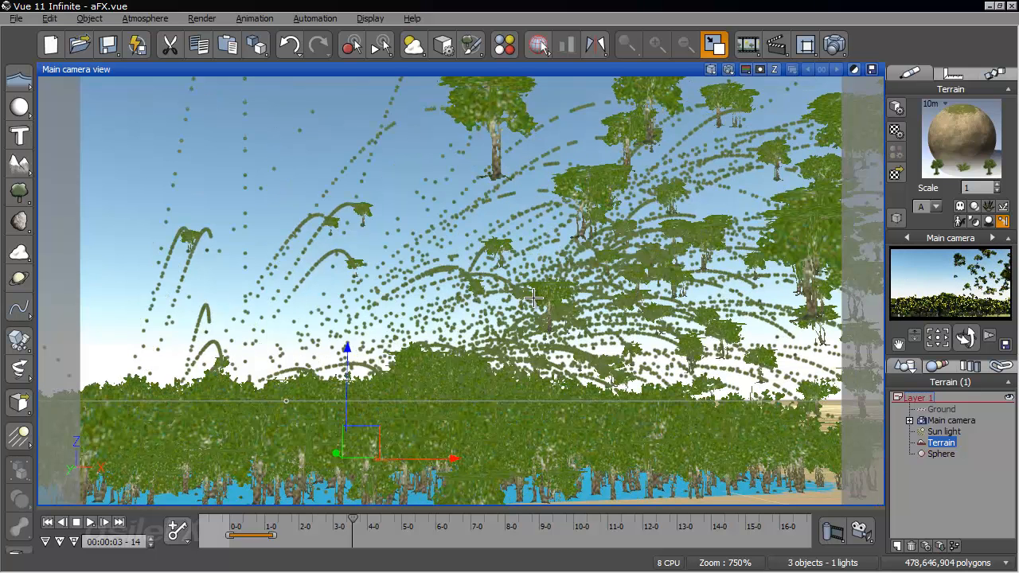
left_click(534, 296)
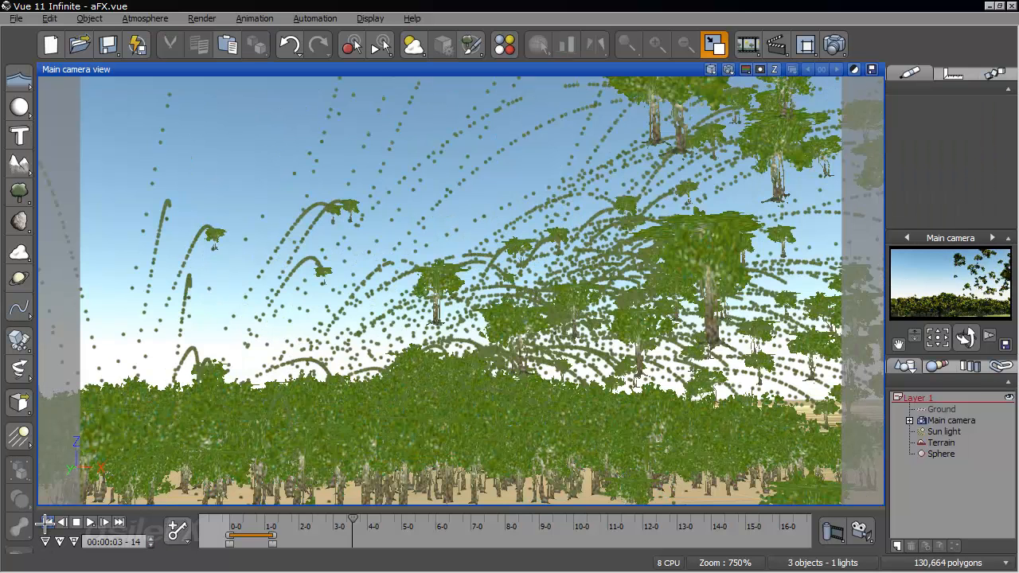
- Return to the first frame and reopen the terrain's Sorrel emission flow function in the Alder - Late Spring particle
left_click(939, 443)
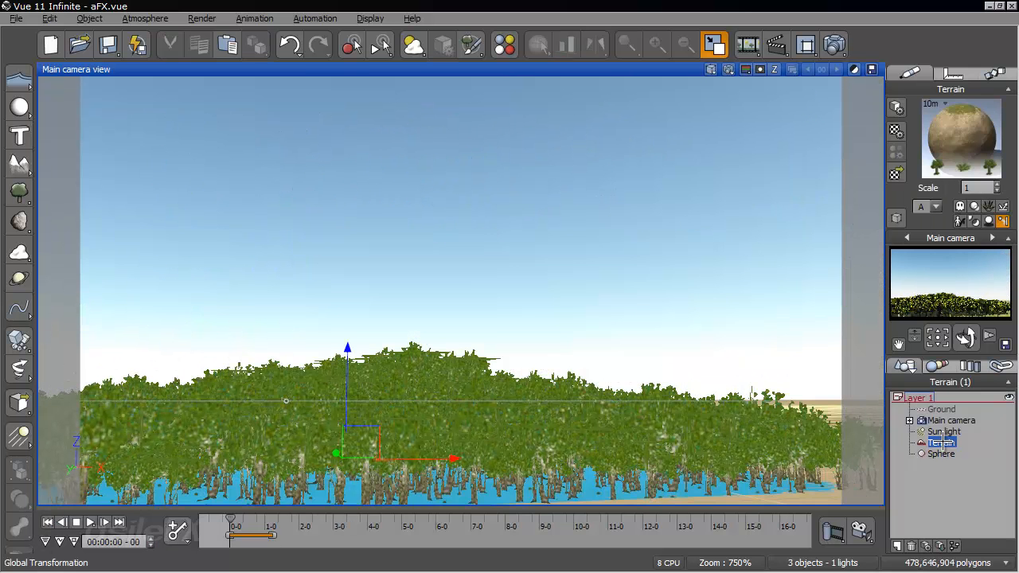
right_click(969, 117)
left_click(832, 125)
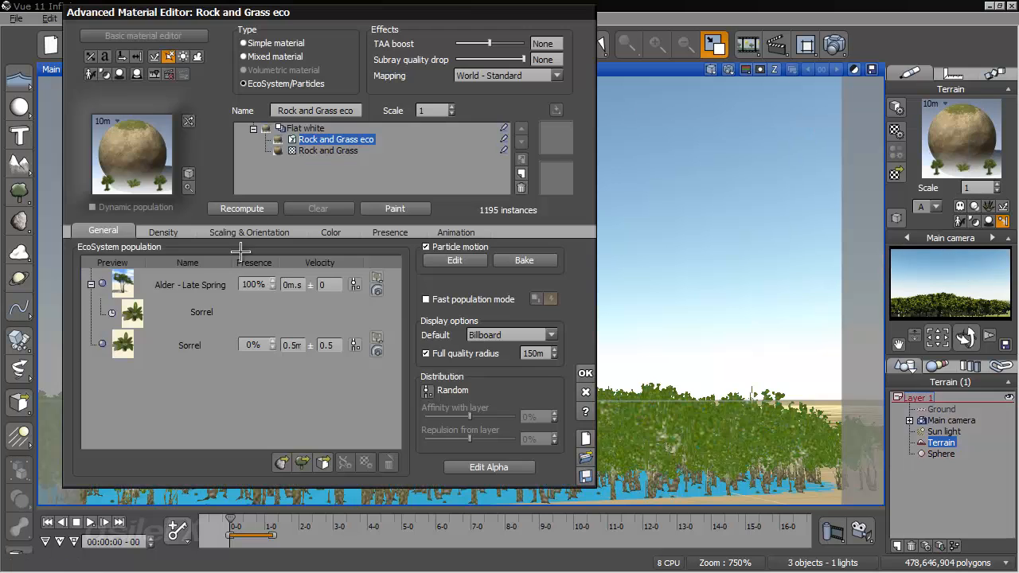
double_click(199, 275)
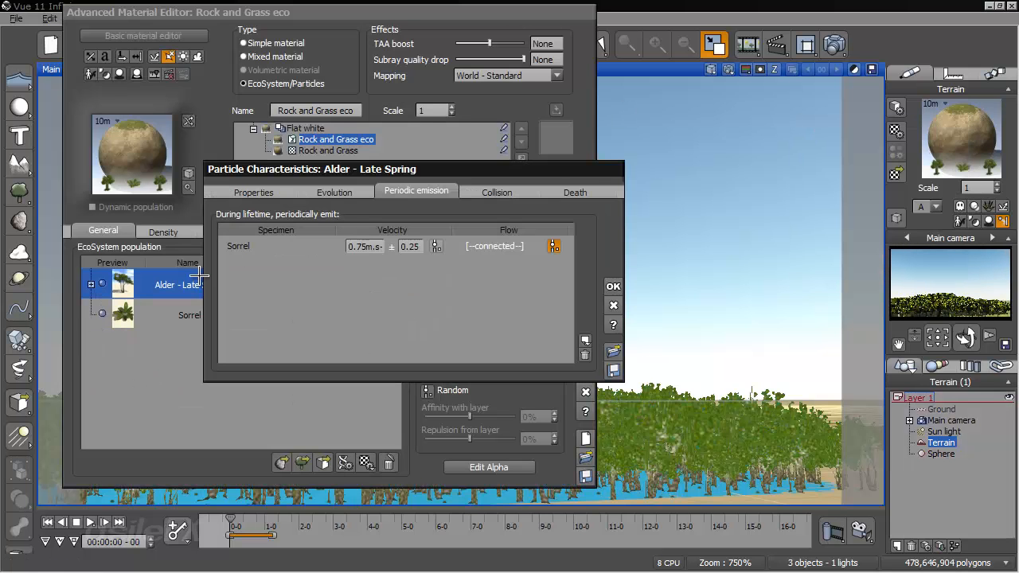
left_click(553, 246)
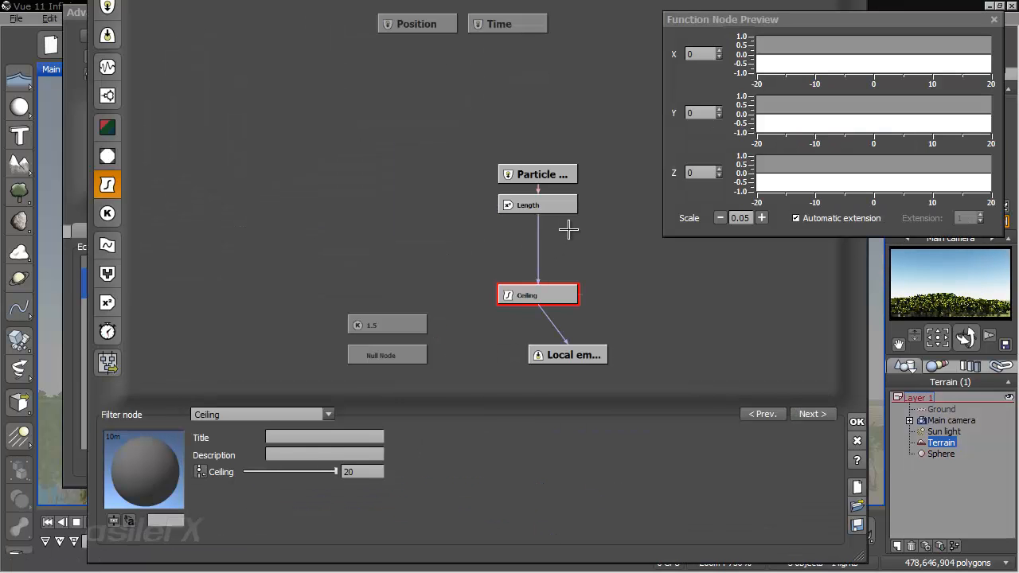
- Add a Substract combiner node fed by the Length node and place it beside the link from Length to Ceiling
left_click(546, 243)
left_click(112, 275)
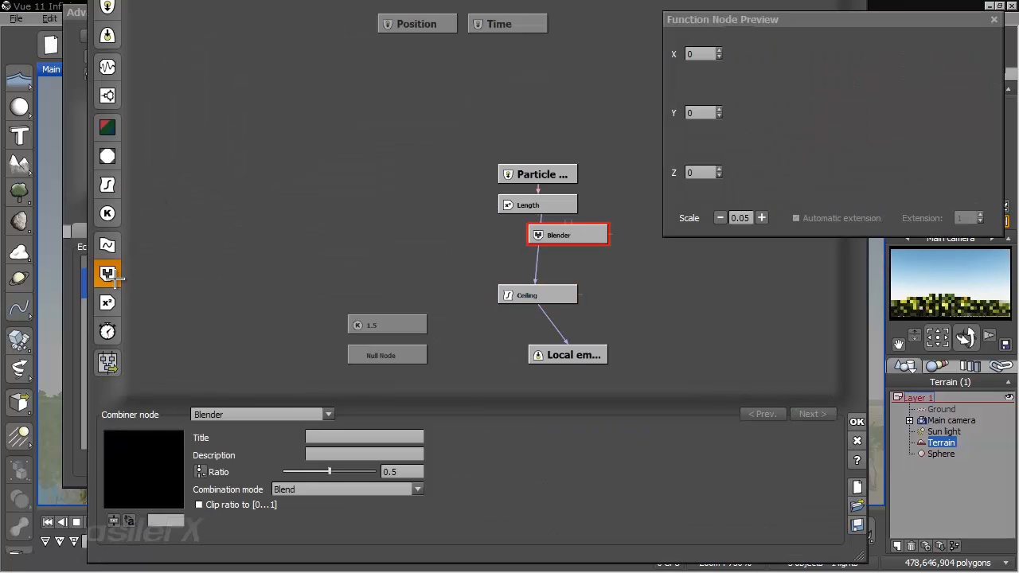
left_click(268, 415)
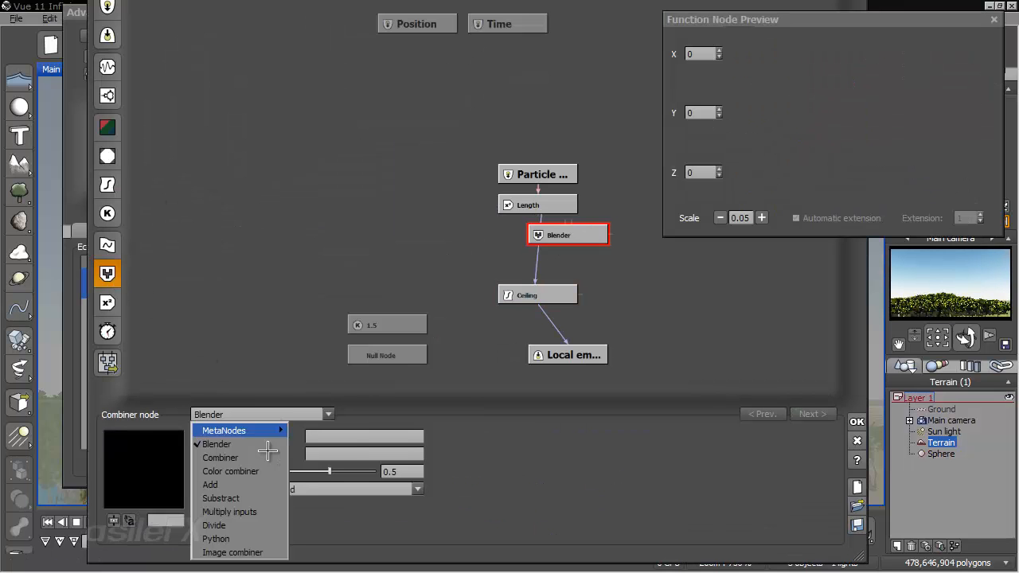
left_click(266, 496)
left_click_drag(547, 216, 539, 213)
left_click_drag(545, 234, 602, 264)
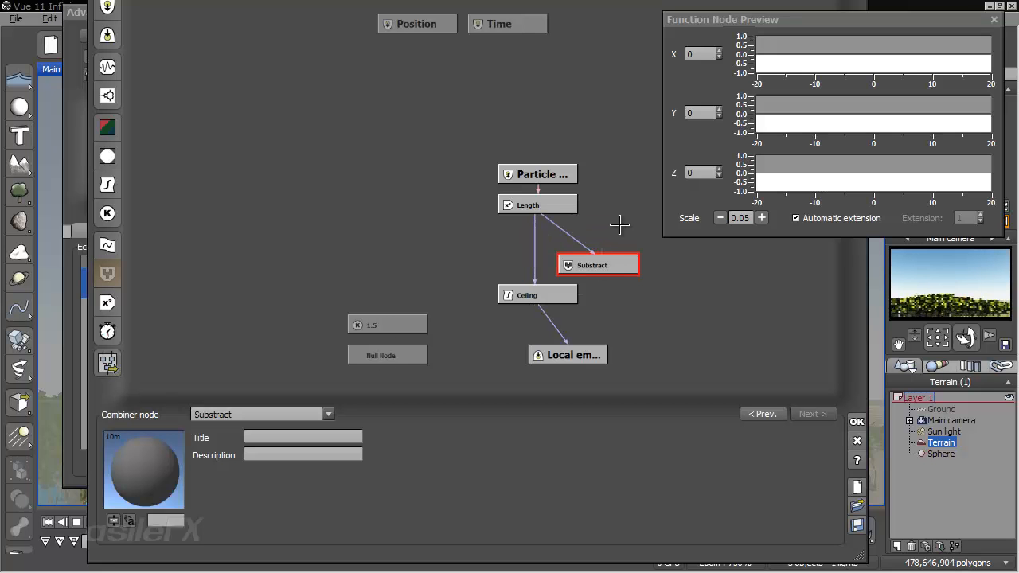
- Add a Constant Number node beside the Length node and set its value to 3
left_click(108, 213)
left_click(247, 415)
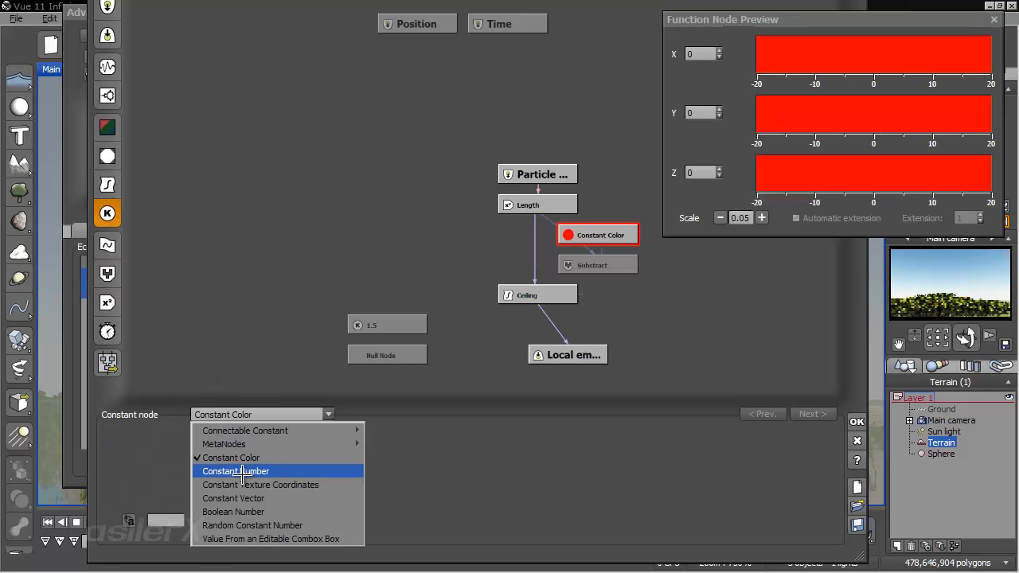
left_click(236, 472)
left_click_drag(611, 235, 641, 207)
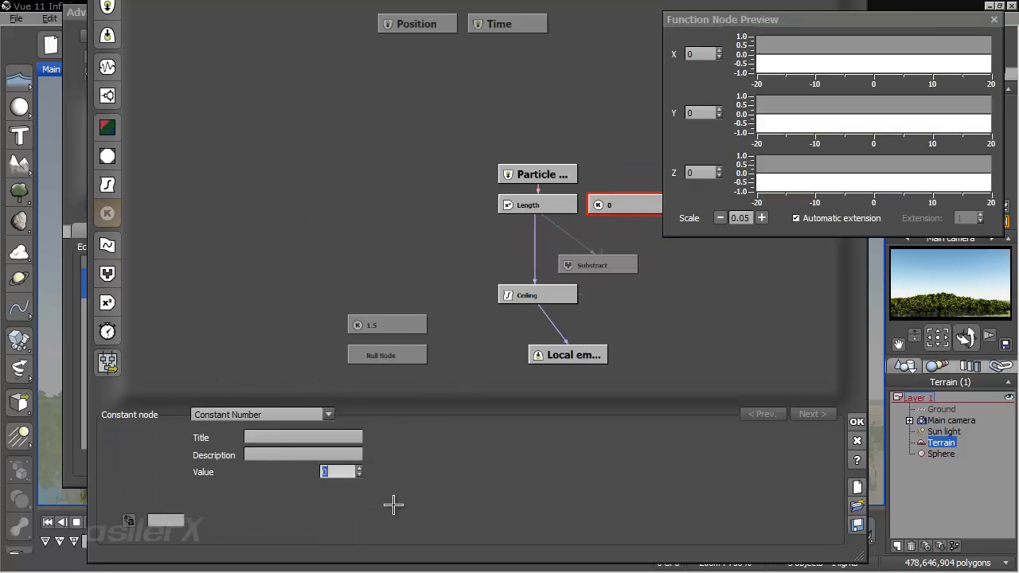
type("3")
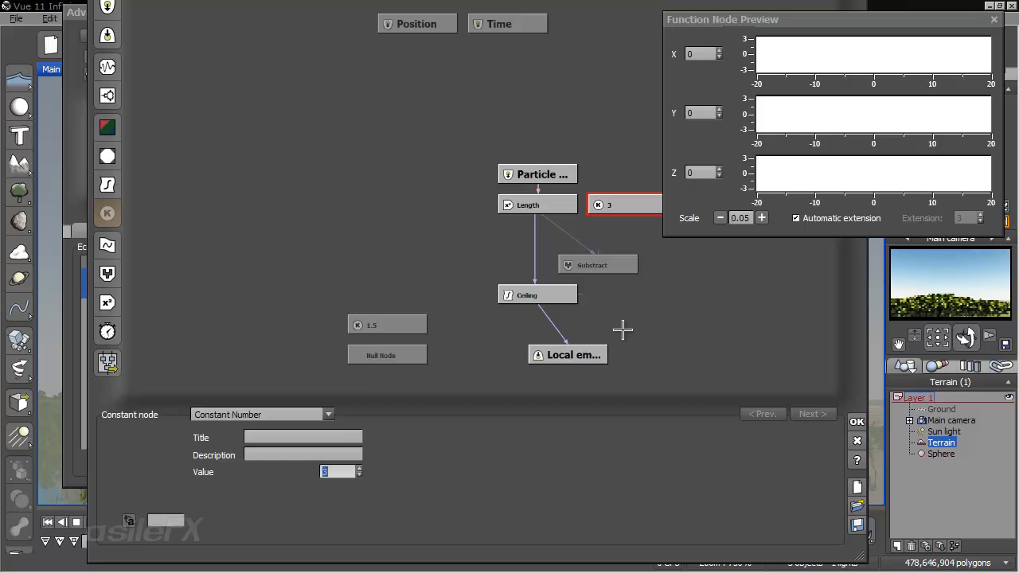
- Connect the constant 3 to the Substract node, move Substract up beneath it, and lower the Ceiling node toward the local emission output
left_click(613, 240)
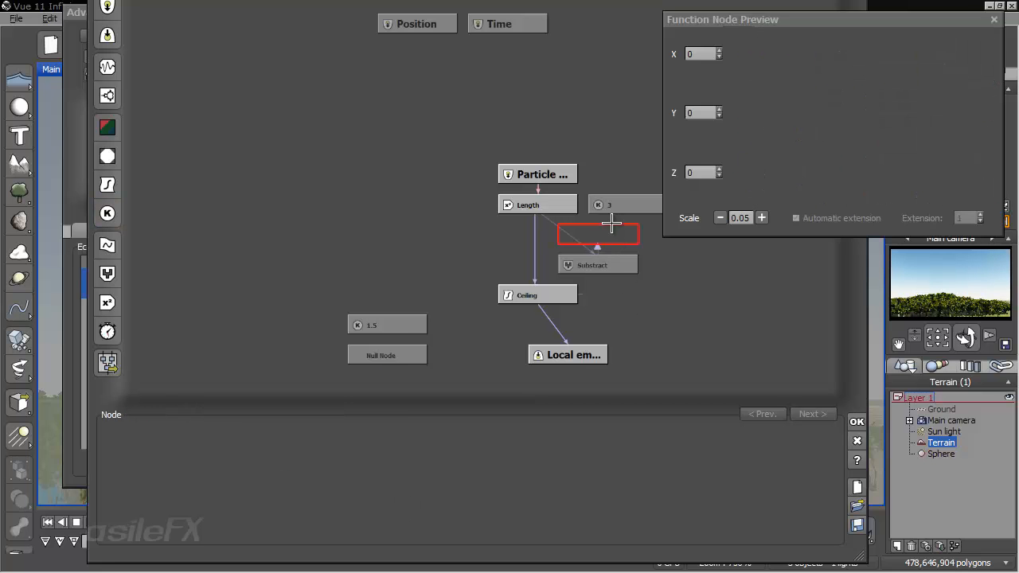
left_click_drag(627, 207, 627, 209)
left_click_drag(611, 261, 608, 237)
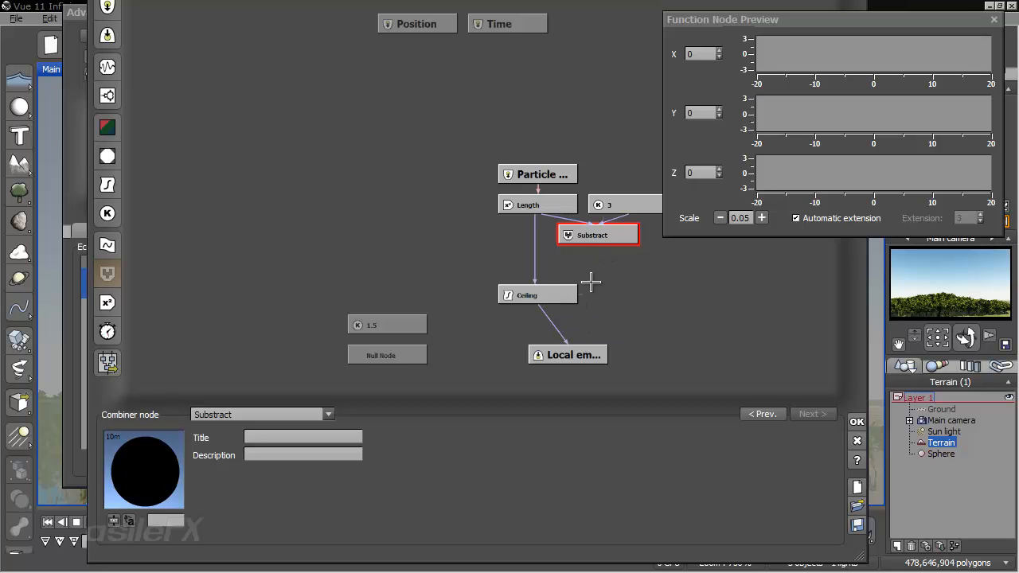
left_click(549, 296)
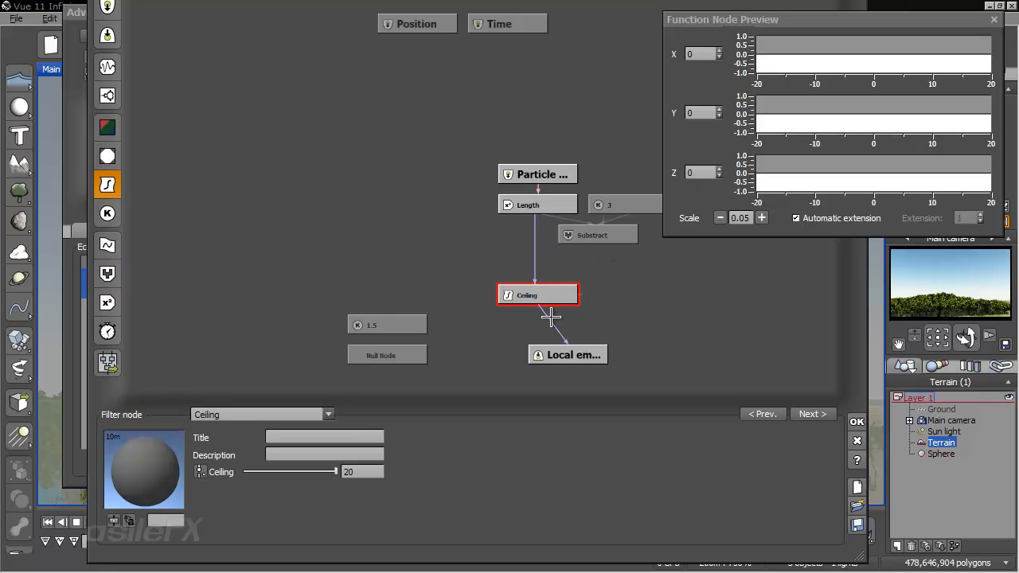
left_click_drag(550, 296, 550, 326)
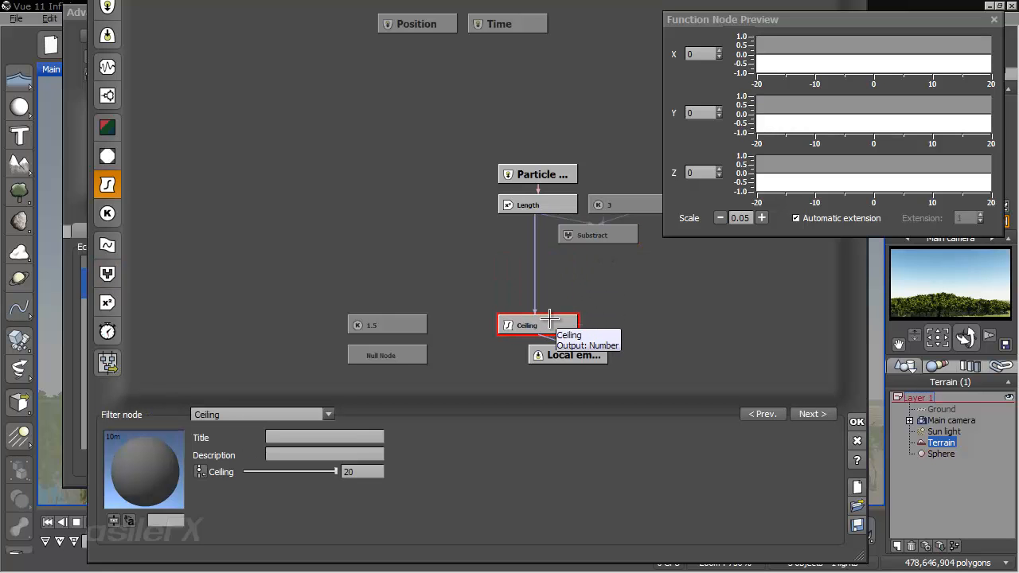
- Add a filter node below Substract, change its type to Floor, feed it from Substract, and align it beneath that node
left_click(566, 275)
left_click(106, 190)
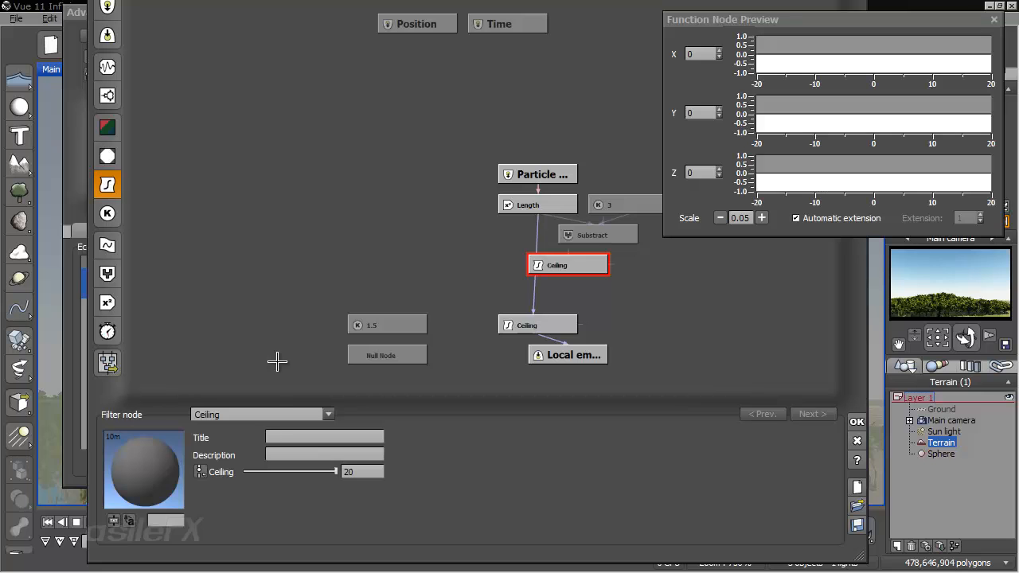
left_click(278, 410)
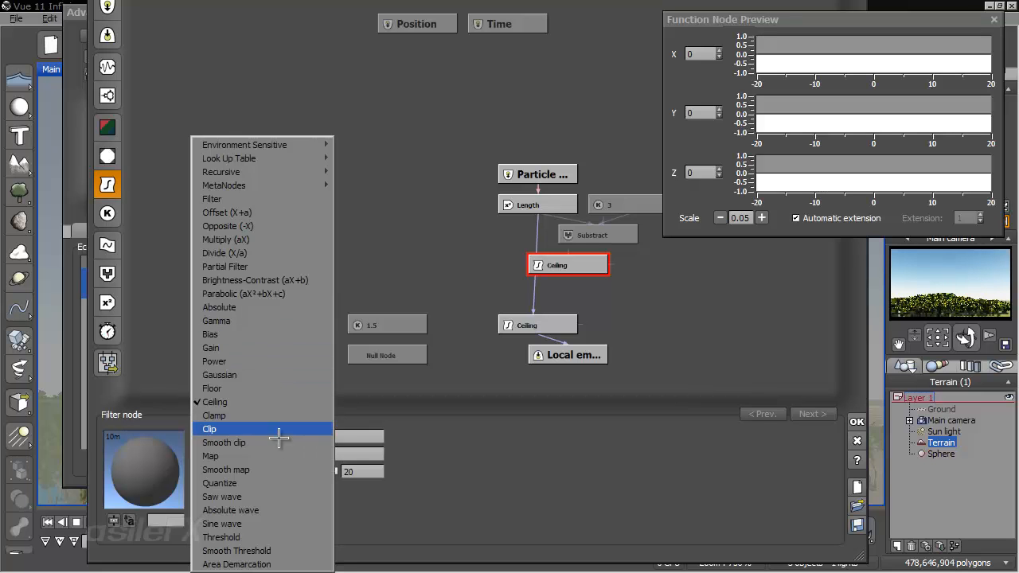
left_click(292, 388)
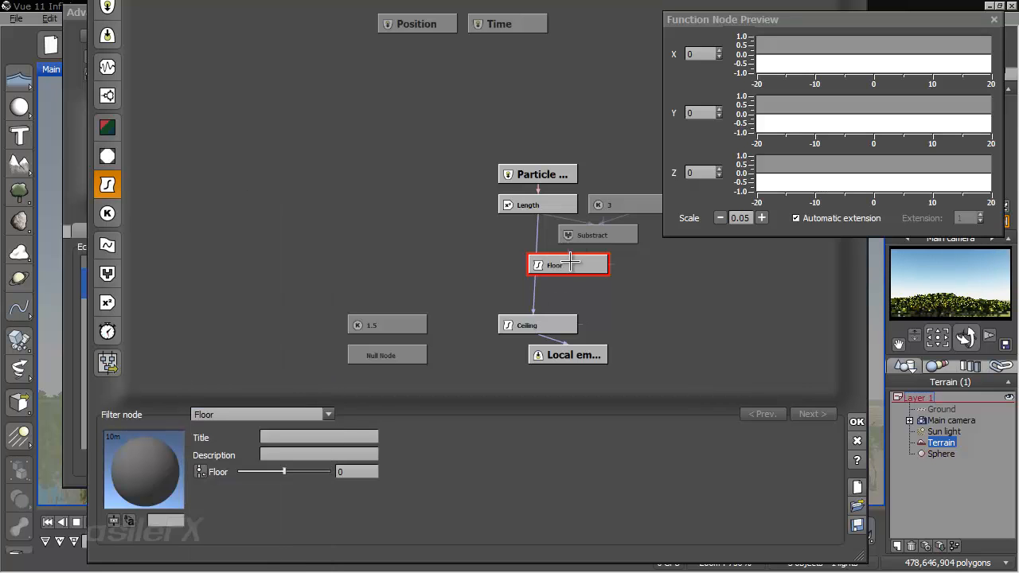
left_click_drag(565, 257, 598, 241)
left_click_drag(587, 301, 601, 270)
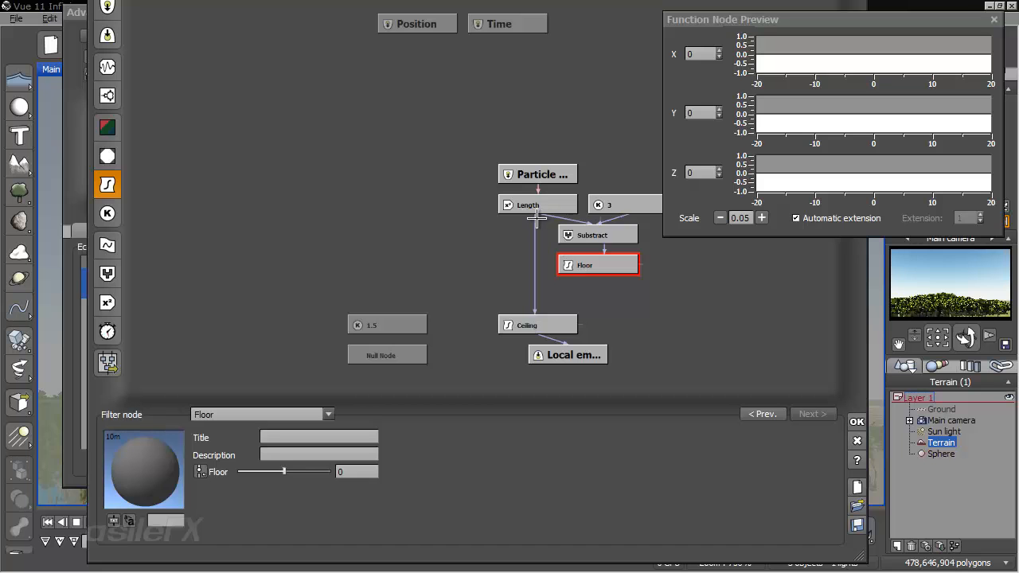
- Feed the Ceiling node from Floor instead of Length, align Ceiling beneath Floor, and accept the function, particle and material changes
left_click(536, 218)
left_click_drag(532, 223, 593, 274)
left_click(557, 327)
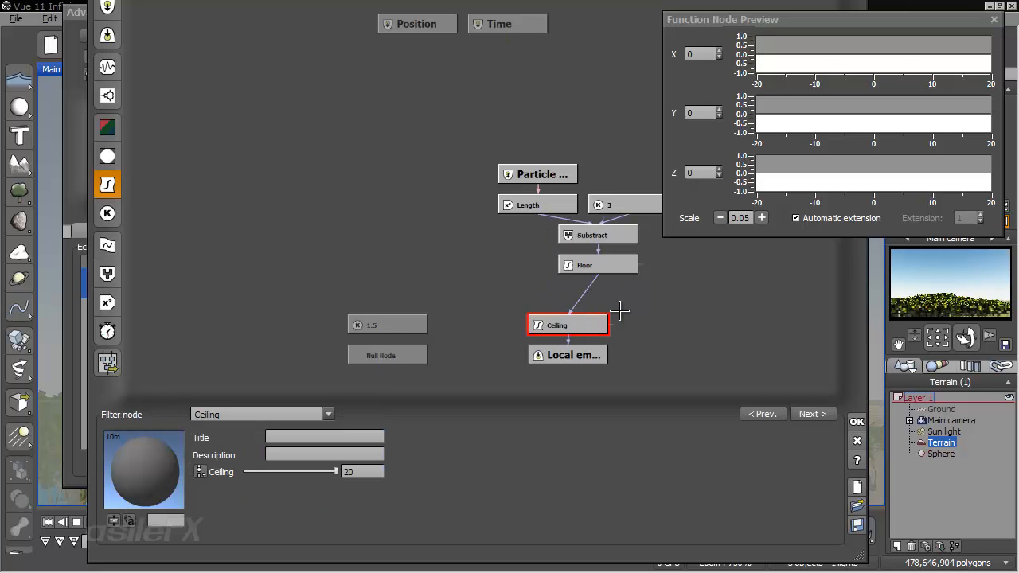
left_click_drag(590, 328, 620, 298)
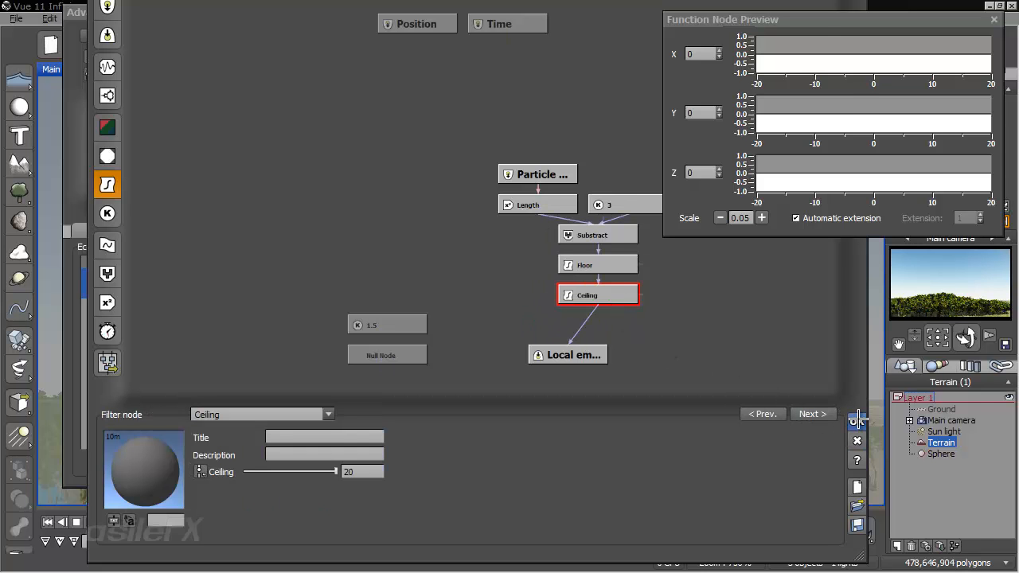
left_click(858, 419)
left_click(590, 372)
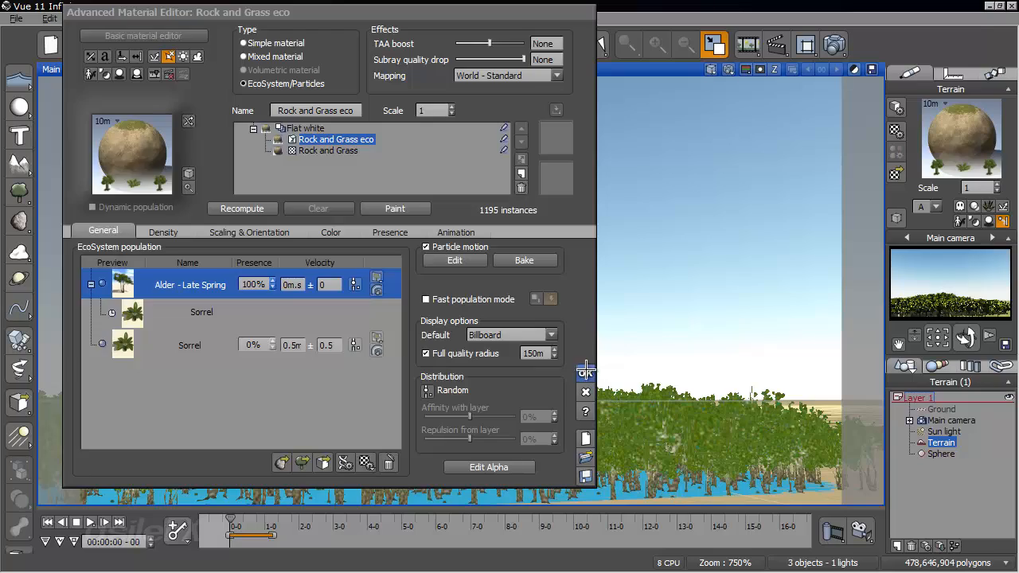
left_click(585, 371)
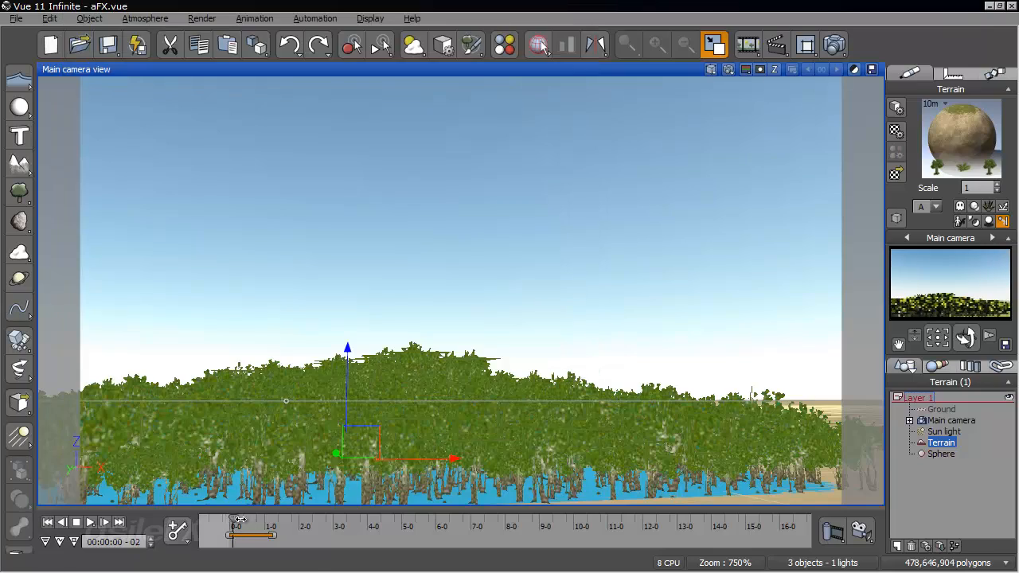
- Scrub the animation to 00:00:01-24, inspect the Sorrel emission around the terrain, and return to the first frame
right_click_drag(434, 363, 499, 333)
right_click_drag(454, 247, 769, 273)
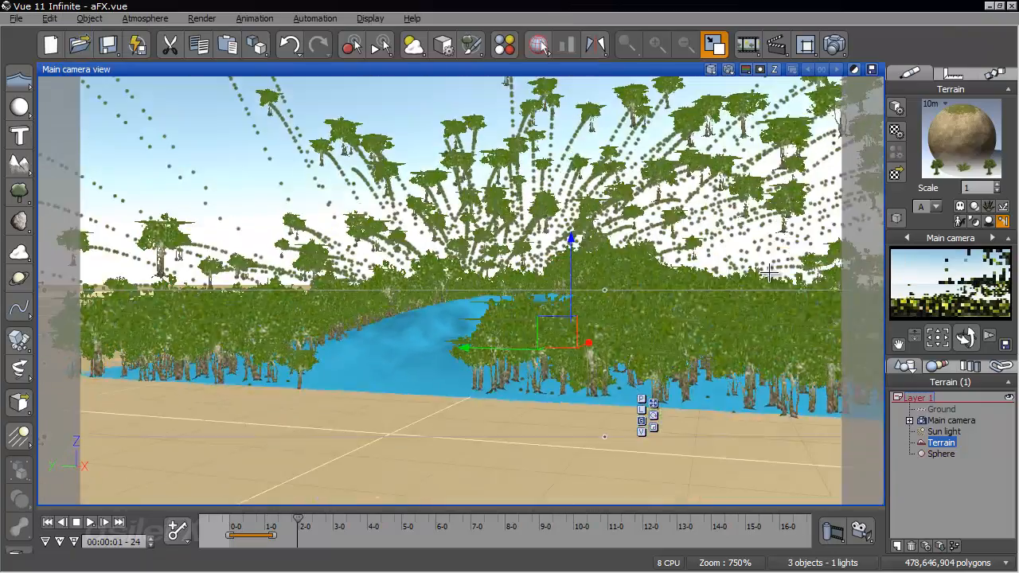
scroll(585, 362, "up", 5)
right_click_drag(626, 367, 605, 347)
left_click(49, 522)
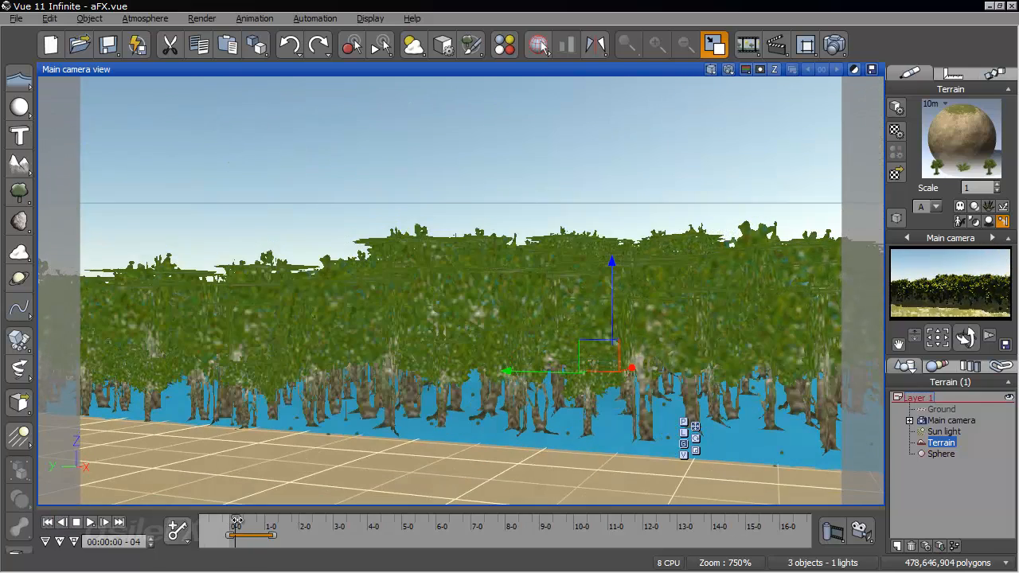
- Check the EcoSystem's instance count in the terrain's material editor from the first frame to frames 10 and 15
left_click_drag(237, 521, 246, 519)
right_click(955, 136)
left_click(939, 125)
right_click_drag(772, 309, 462, 312)
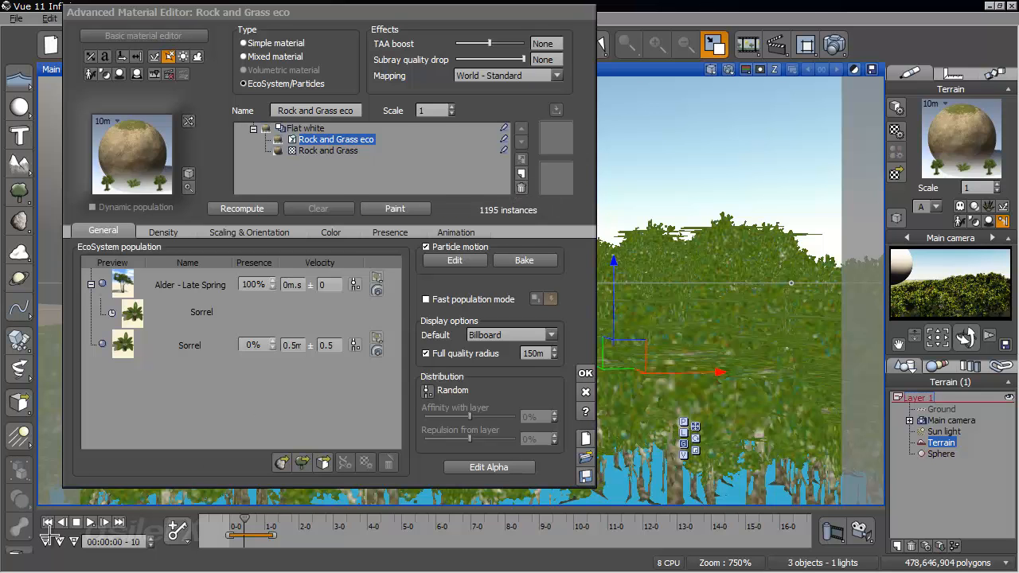
left_click(49, 521)
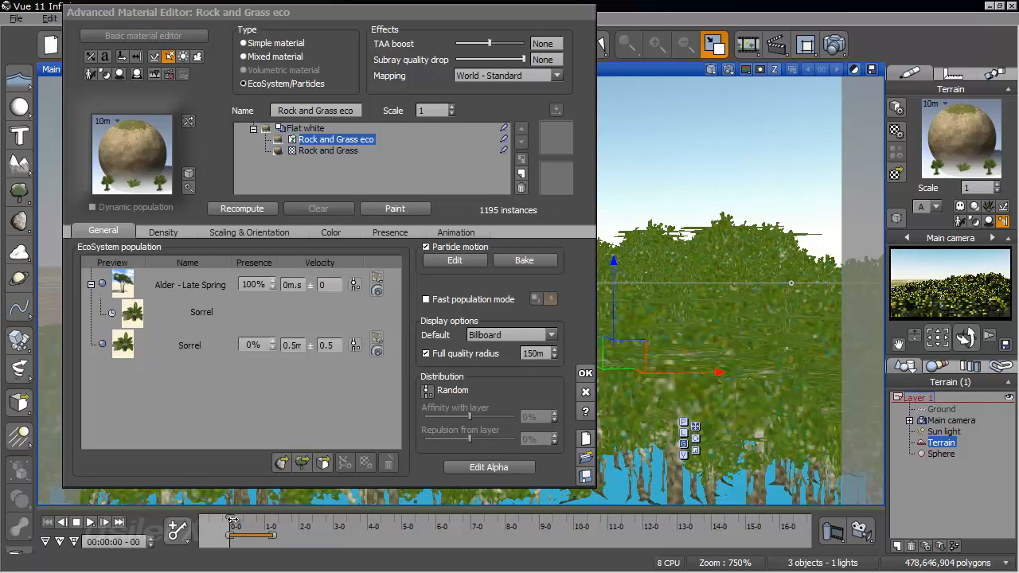
left_click_drag(238, 519, 244, 519)
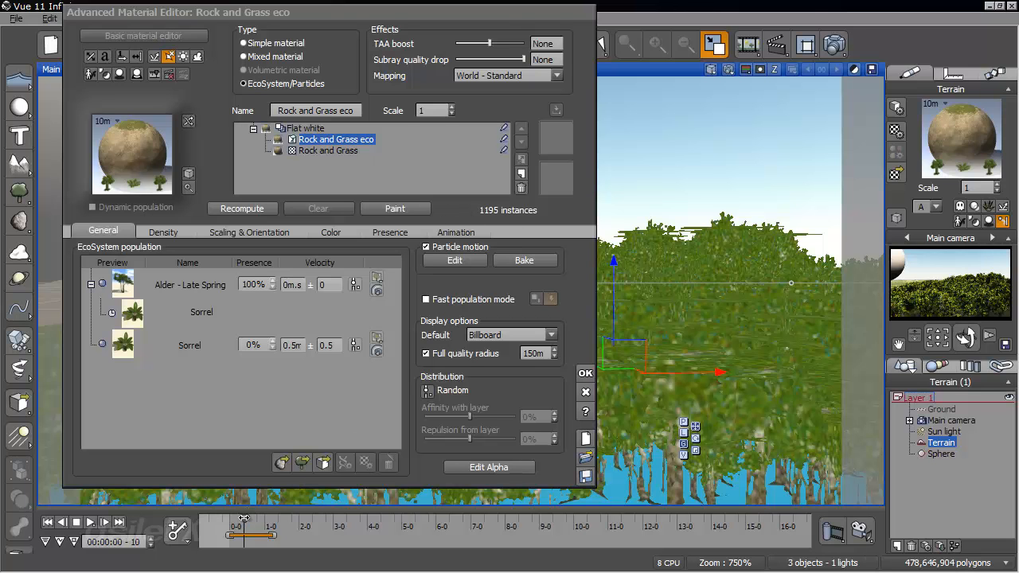
left_click_drag(246, 519, 251, 518)
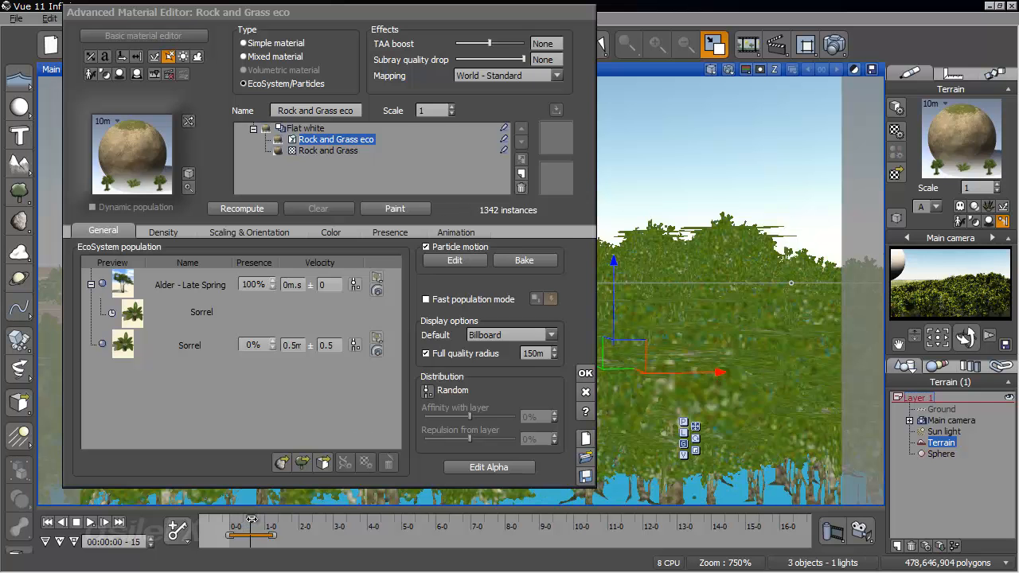
left_click(585, 373)
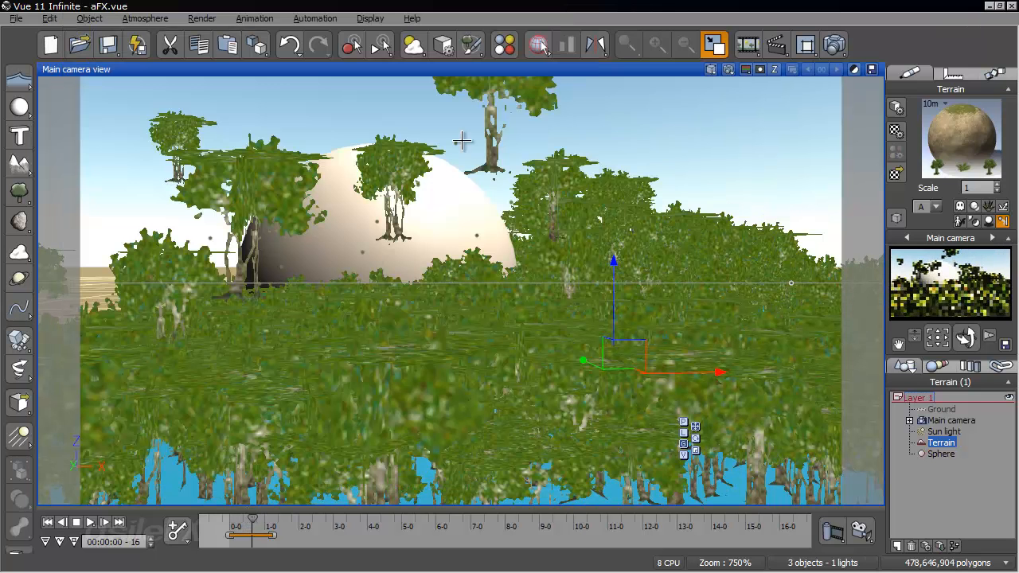
- Scrub the animation on to 00:00:01-08 and 00:00:02-18 to examine the Sorrel trails behind the thrown Alders
right_click_drag(520, 240, 517, 170)
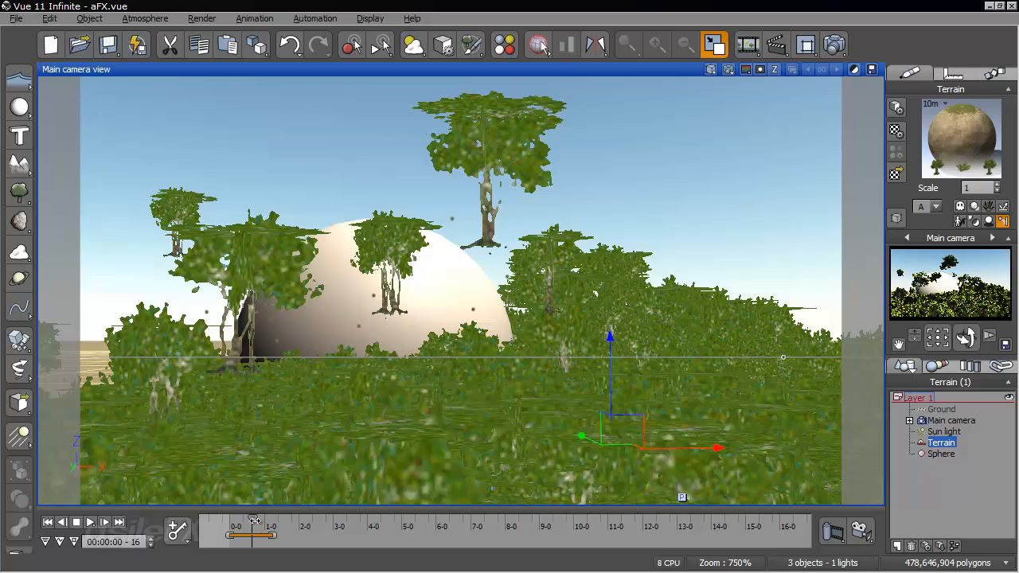
left_click_drag(259, 520, 276, 519)
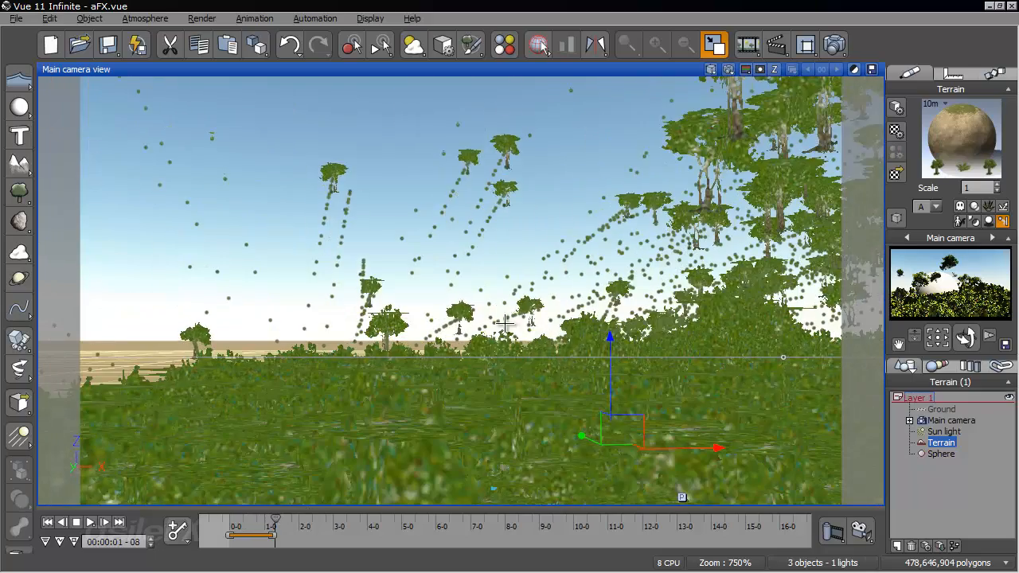
right_click_drag(521, 336, 428, 355)
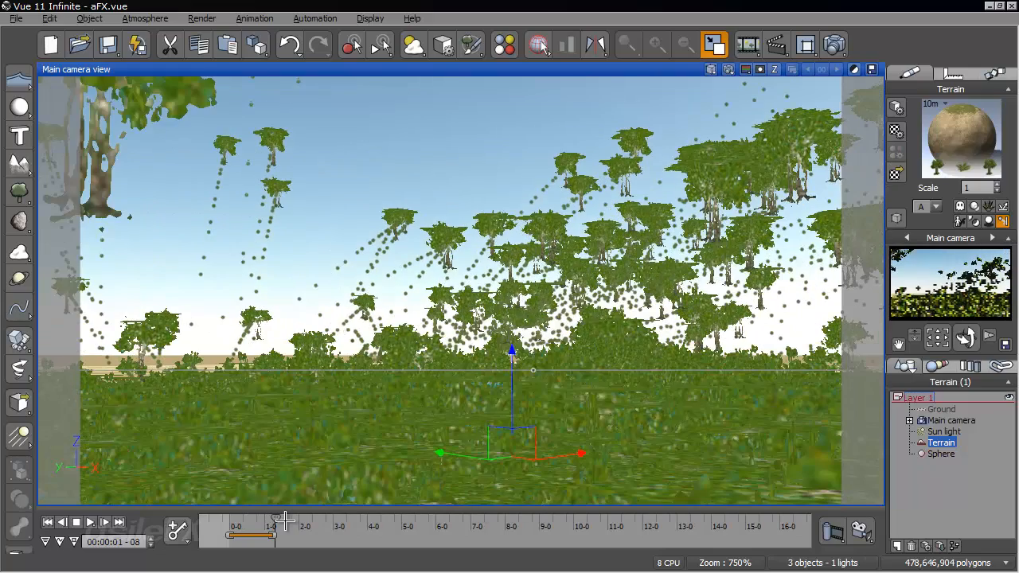
left_click_drag(276, 520, 323, 521)
right_click_drag(357, 389, 309, 440)
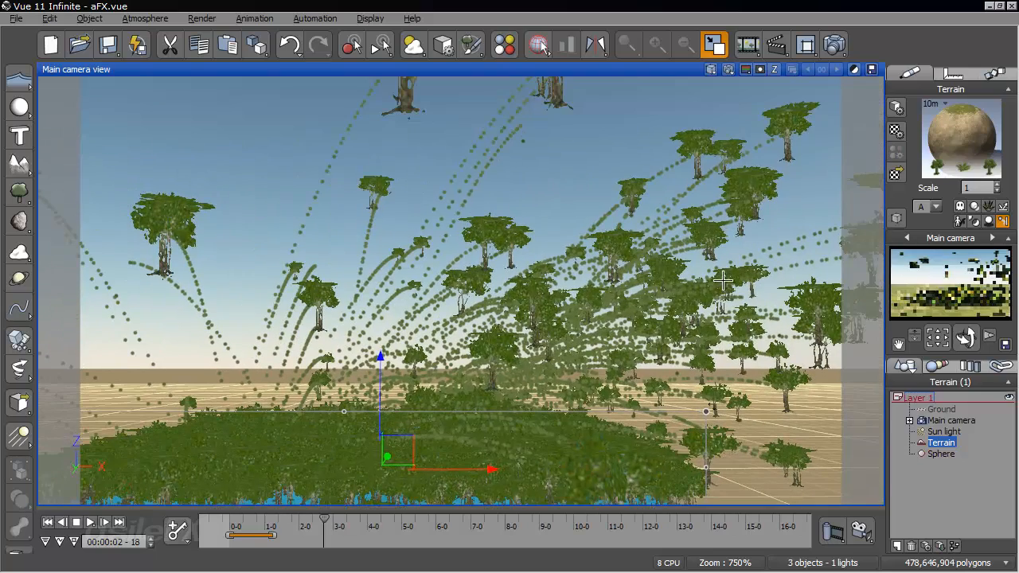
- Set the Sorrel emission velocity of the terrain's Alder - Late Spring particle to 4 and accept the material changes
double_click(955, 134)
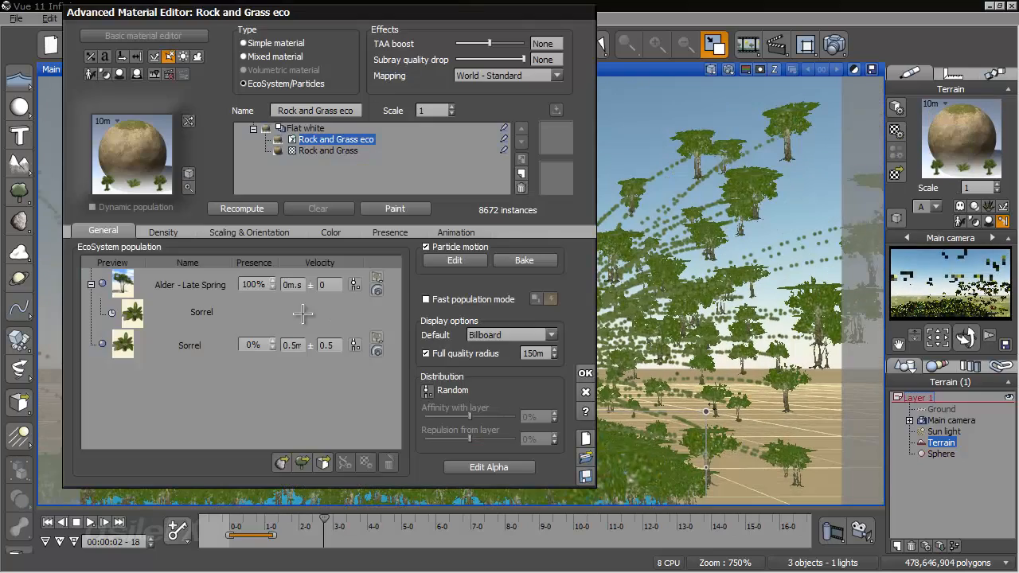
double_click(184, 283)
double_click(382, 246)
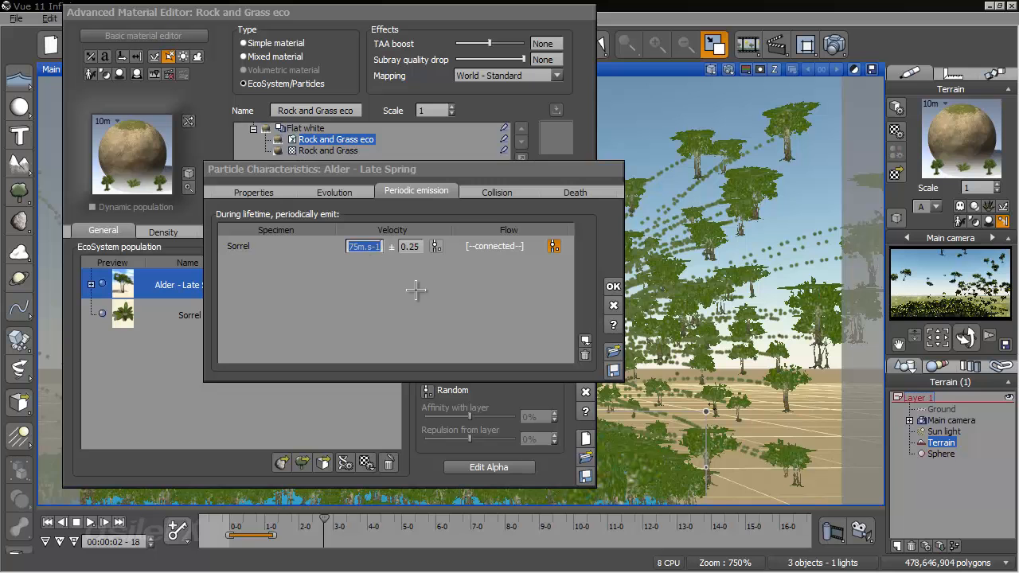
type("4")
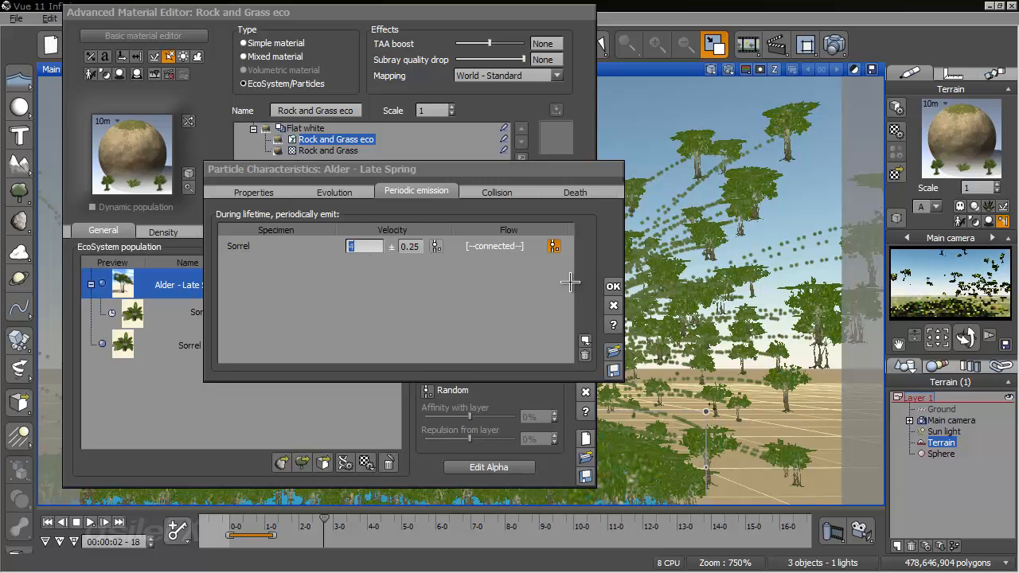
left_click(613, 286)
left_click(585, 372)
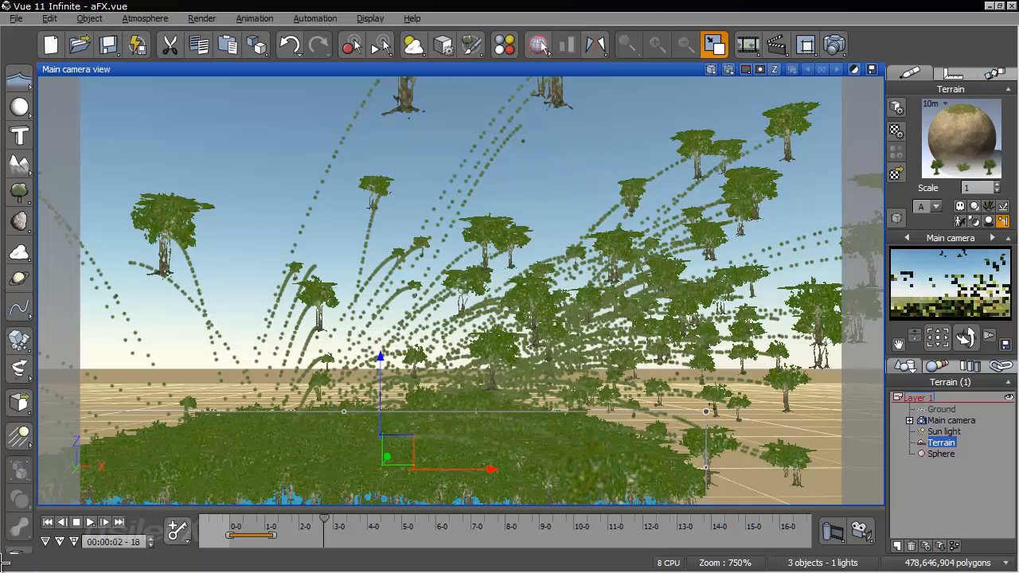
- Rerun the animation from the first frame to 00:00:02-14 and examine the emitted Sorrel trails up close
left_click(48, 522)
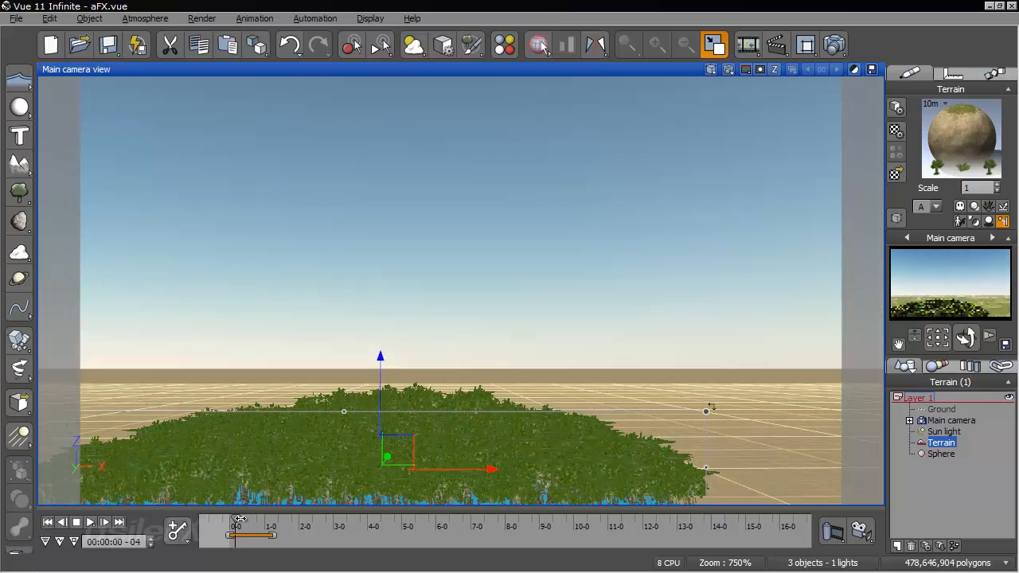
left_click_drag(233, 526, 318, 531)
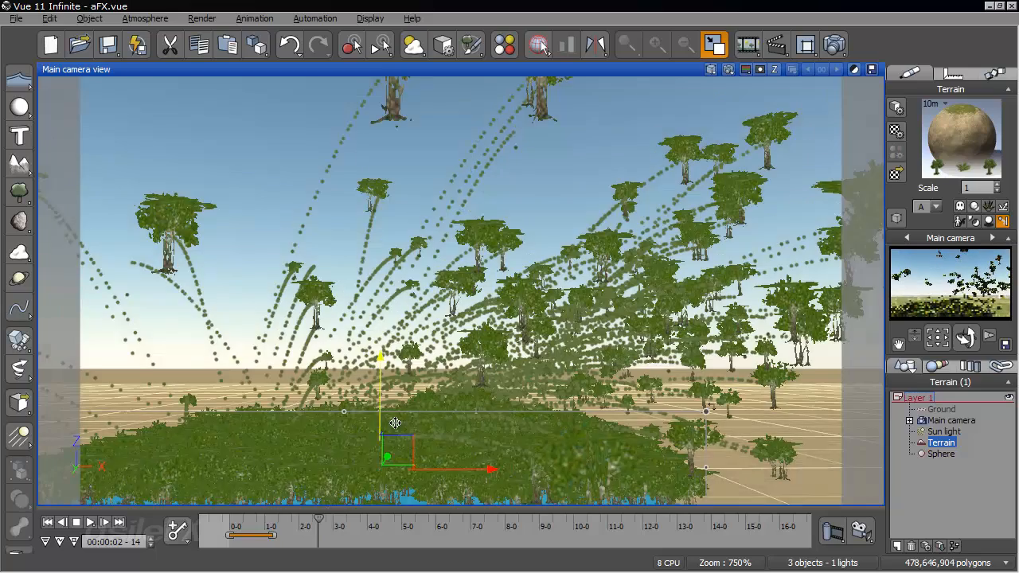
right_click_drag(393, 423, 375, 424)
right_click_drag(490, 434, 497, 398, "ctrl")
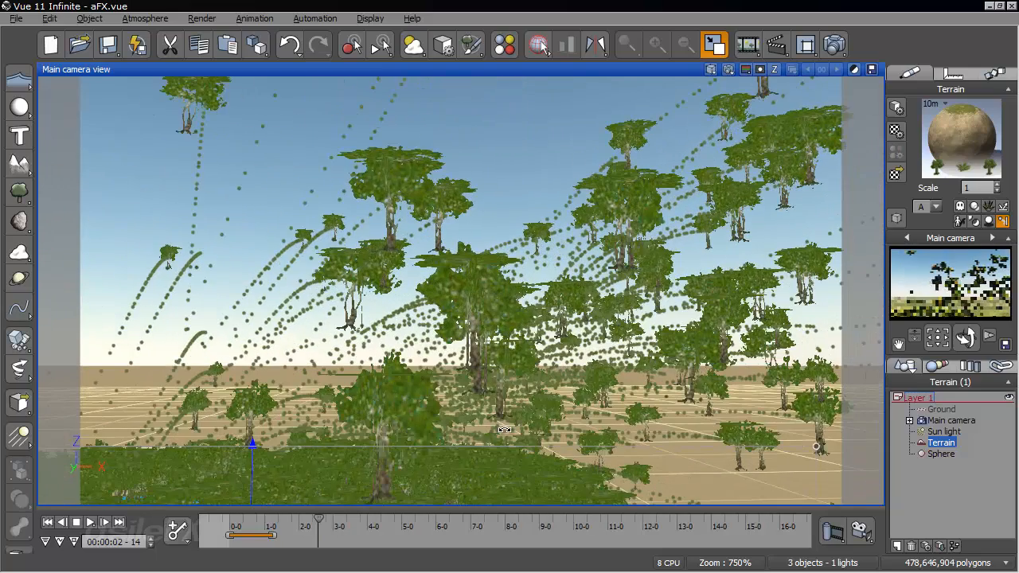
- Set the mass of the Sorrel particle emitted by the Alder to 5 kg and its scale to 3, then accept the material
right_click(992, 126)
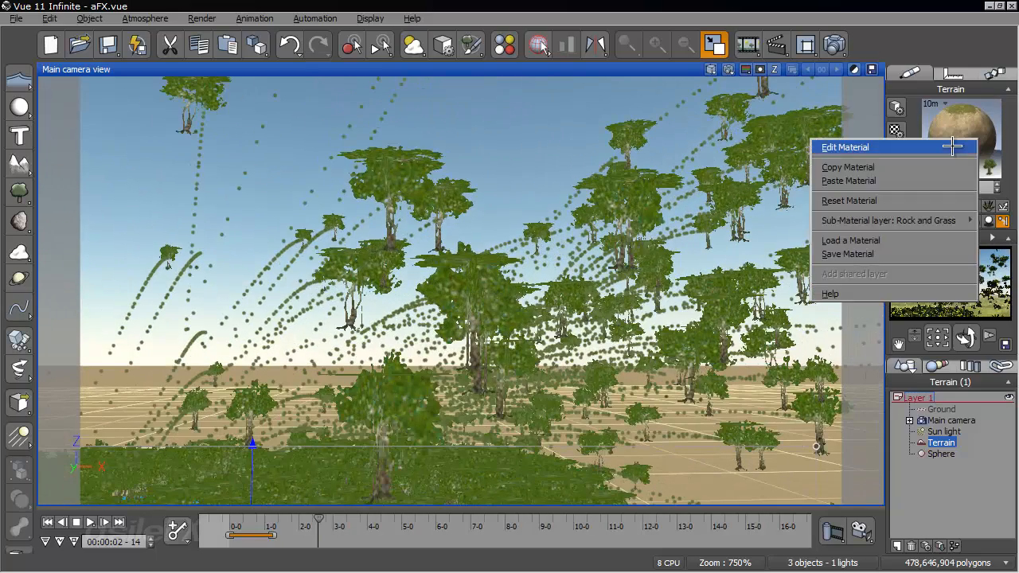
left_click(916, 146)
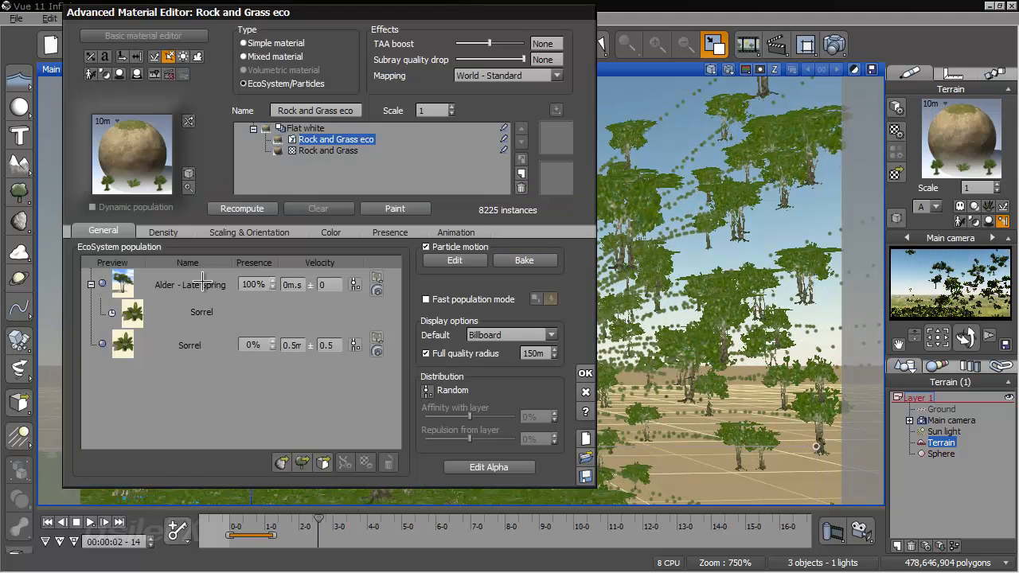
left_click(206, 284)
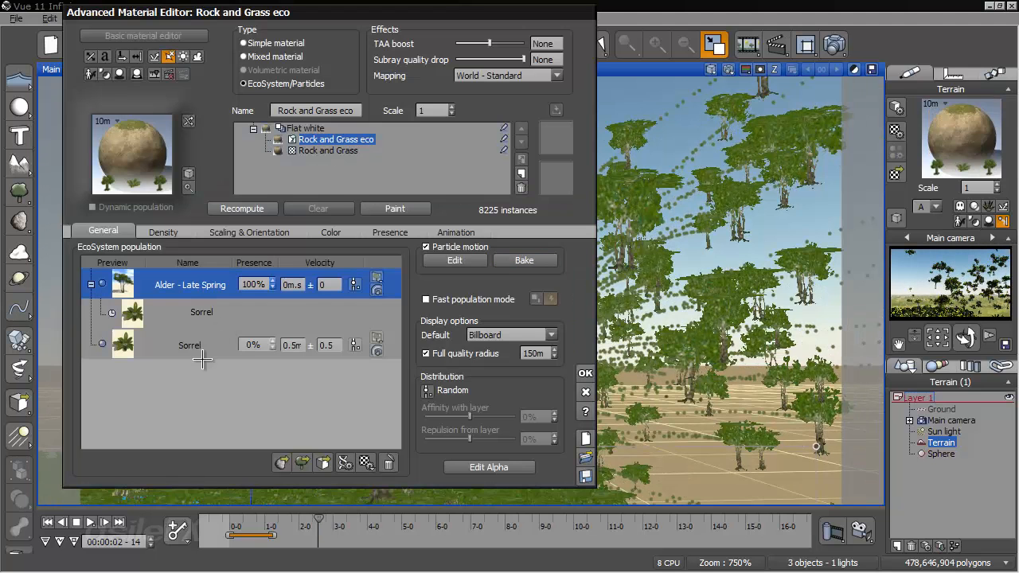
left_click(203, 346)
double_click(210, 316)
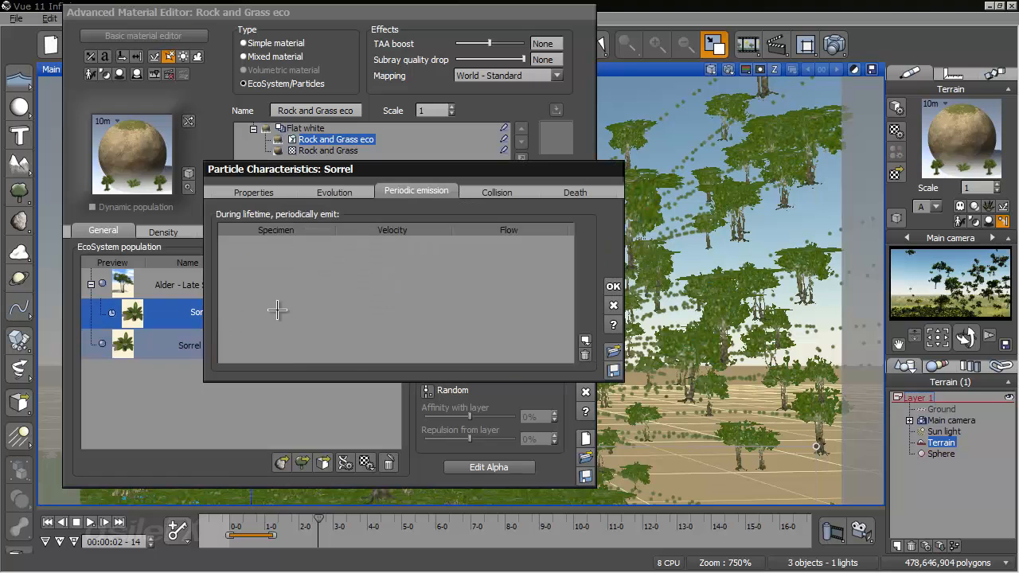
left_click(254, 193)
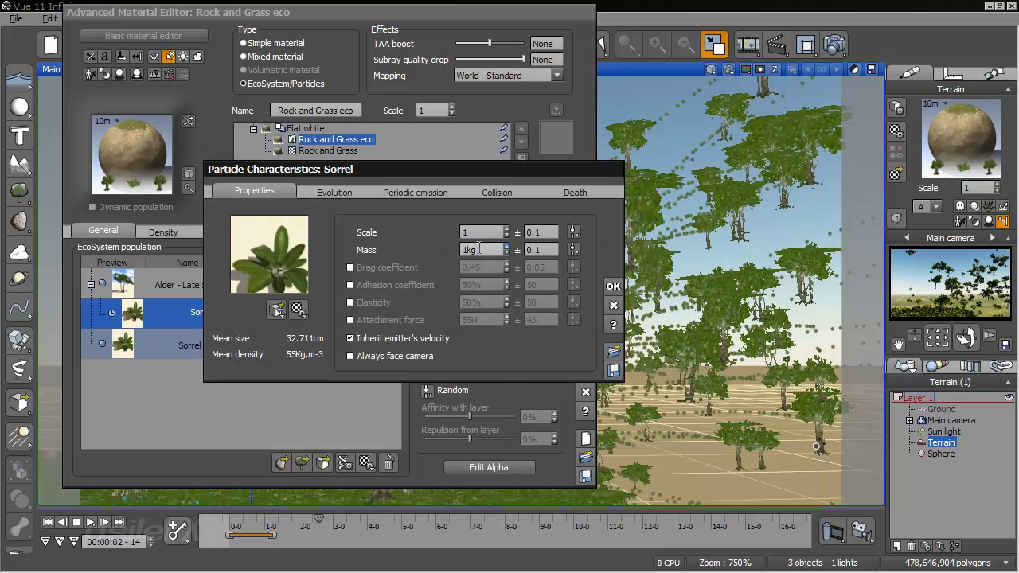
double_click(480, 249)
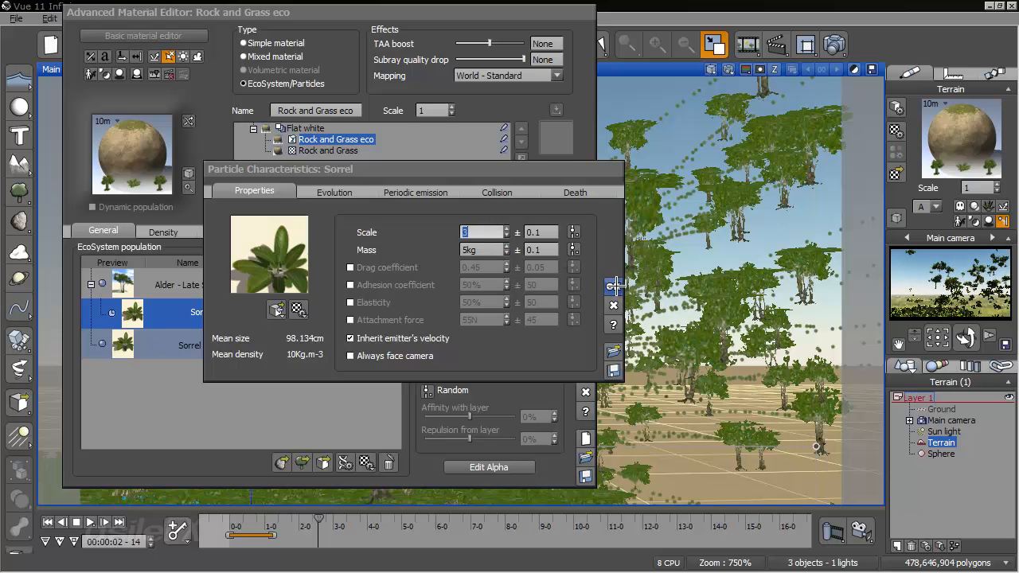
left_click(616, 285)
left_click(586, 372)
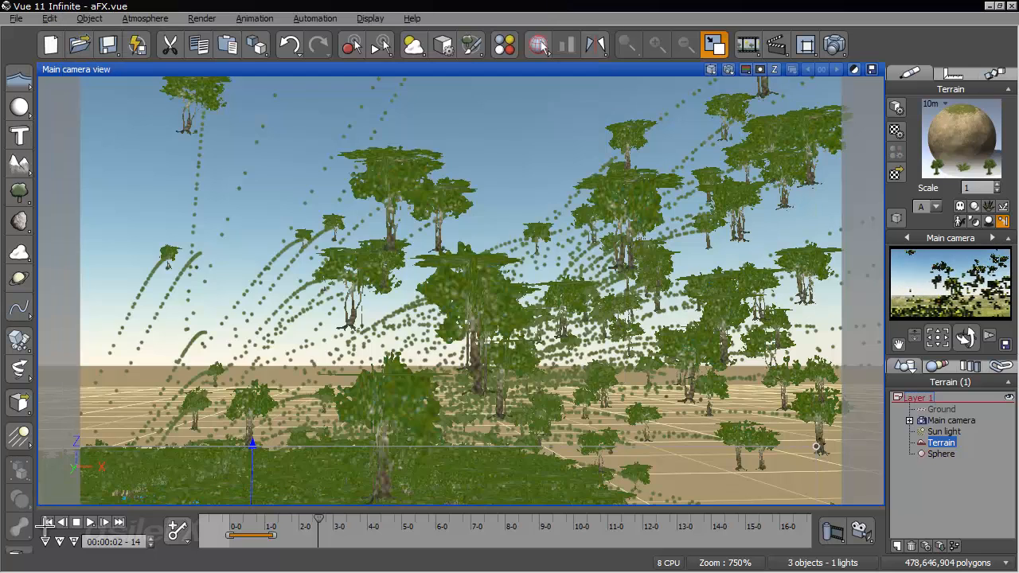
- Rerun the animation to 00:00:03-04 and on to 00:00:05-15, examining the Sorrel plants trailing the Alders up close
left_click_drag(231, 519, 340, 521)
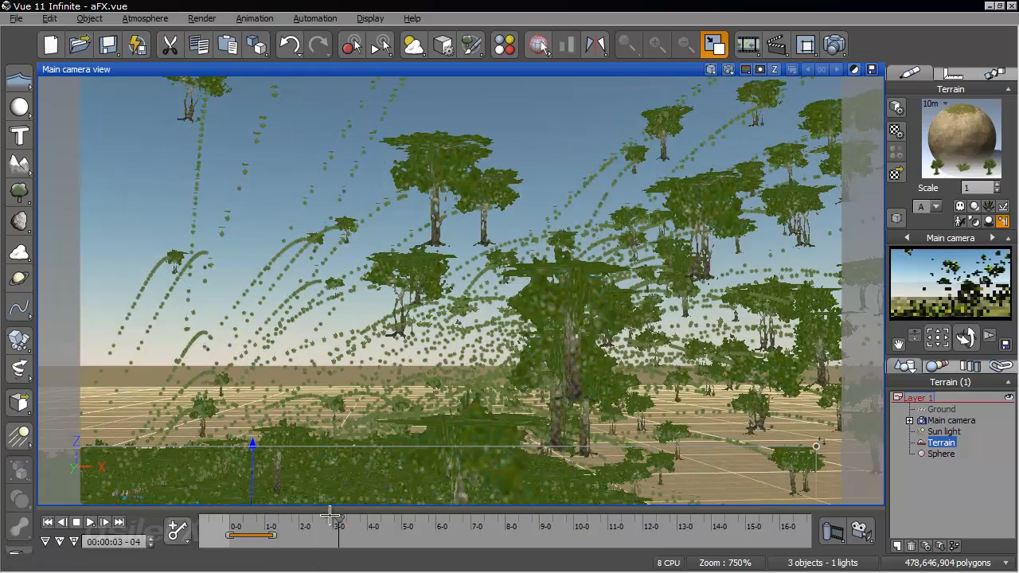
right_click_drag(362, 392, 320, 497)
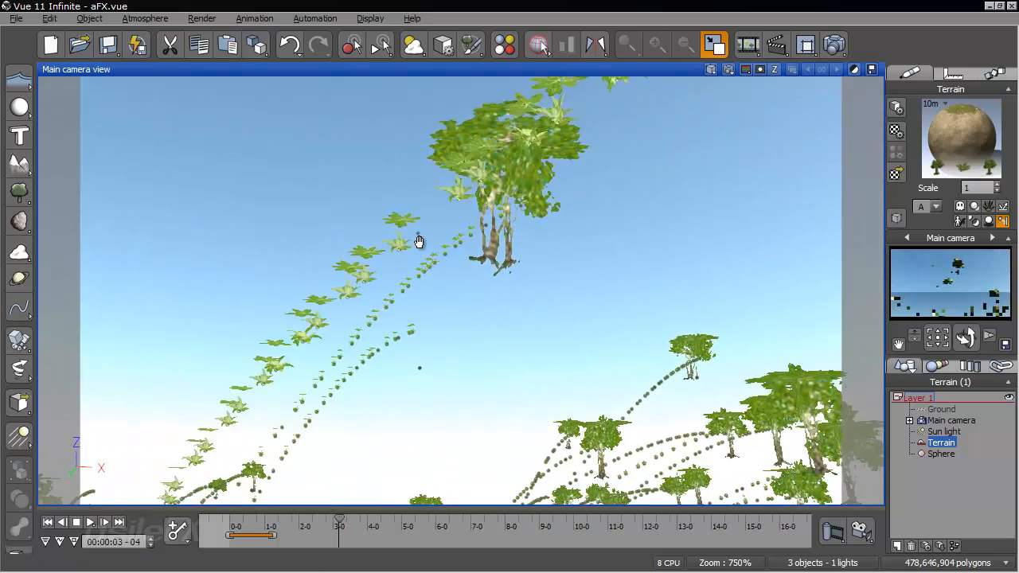
right_click_drag(569, 237, 453, 227)
left_click_drag(339, 521, 418, 529)
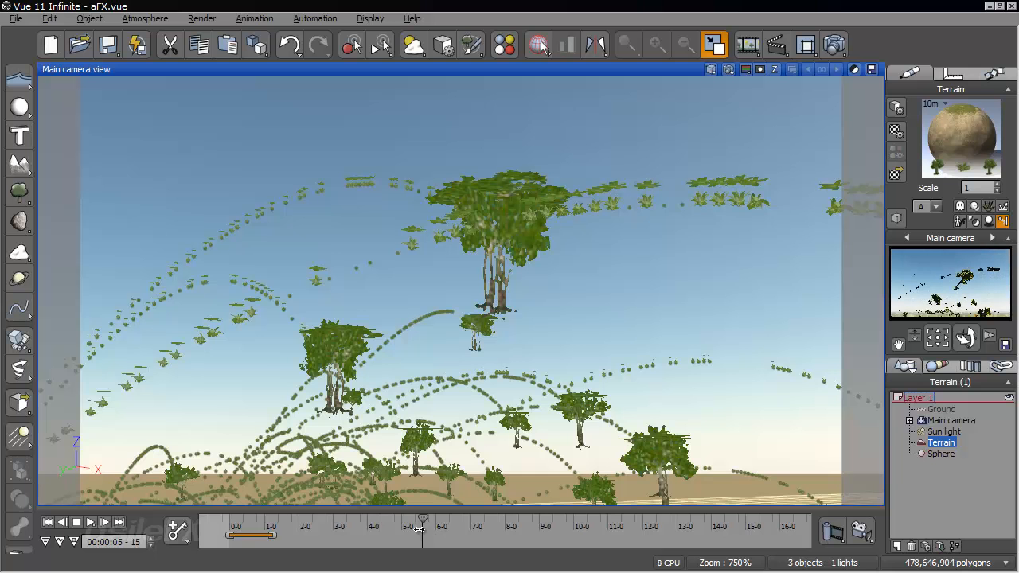
- Return to the first frame, set the Sorrel emission velocity of the terrain's Alder - Late Spring particle to -10 and accept the material
left_click(48, 522)
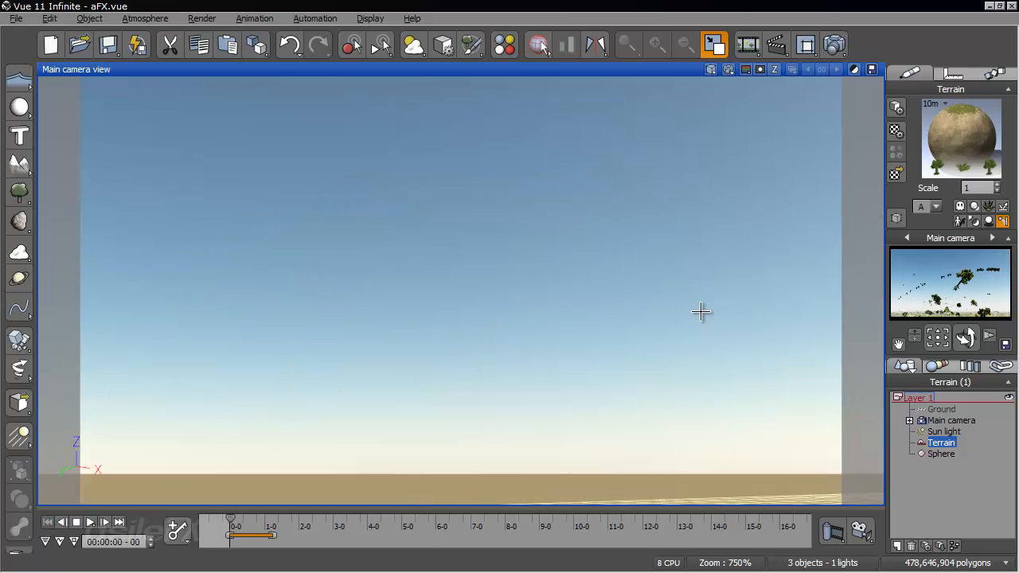
right_click(932, 148)
left_click(923, 150)
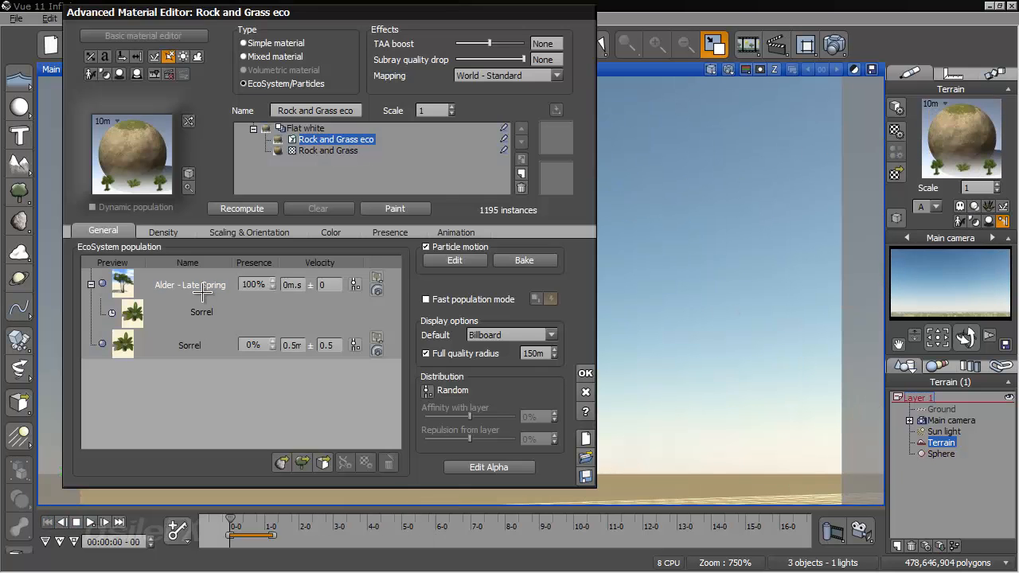
double_click(206, 292)
left_click(441, 194)
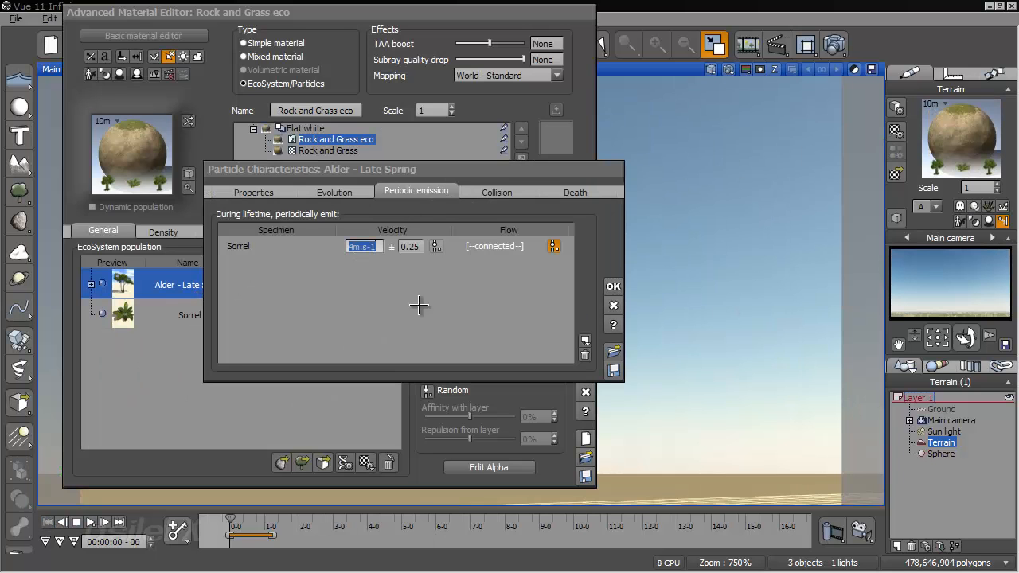
type("-10")
key("Return")
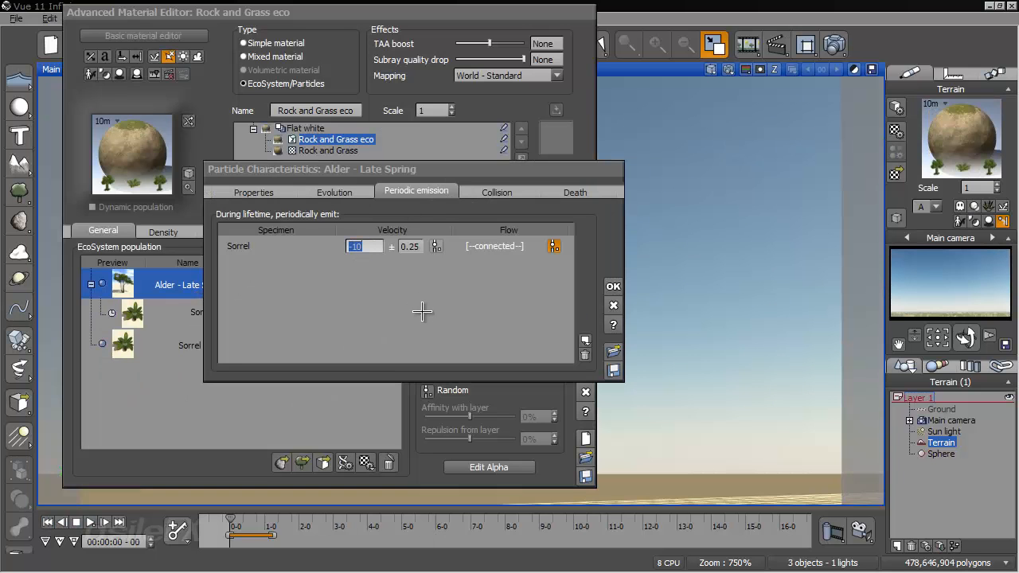
left_click(613, 287)
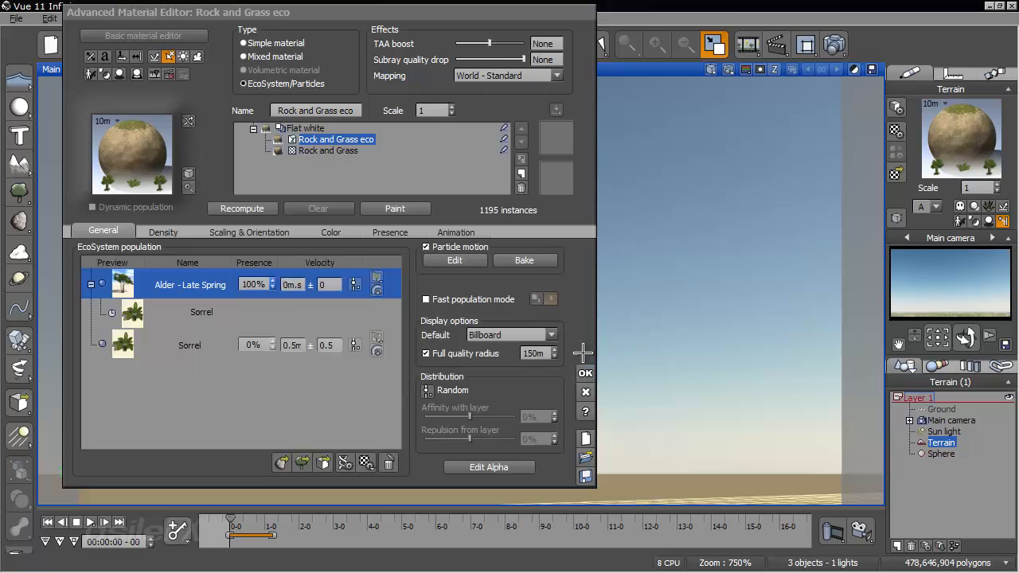
left_click(587, 351)
- Rerun the animation to 00:00:02-00 and examine the Sorrel emitted behind the flying Alders
right_click_drag(749, 273, 672, 271)
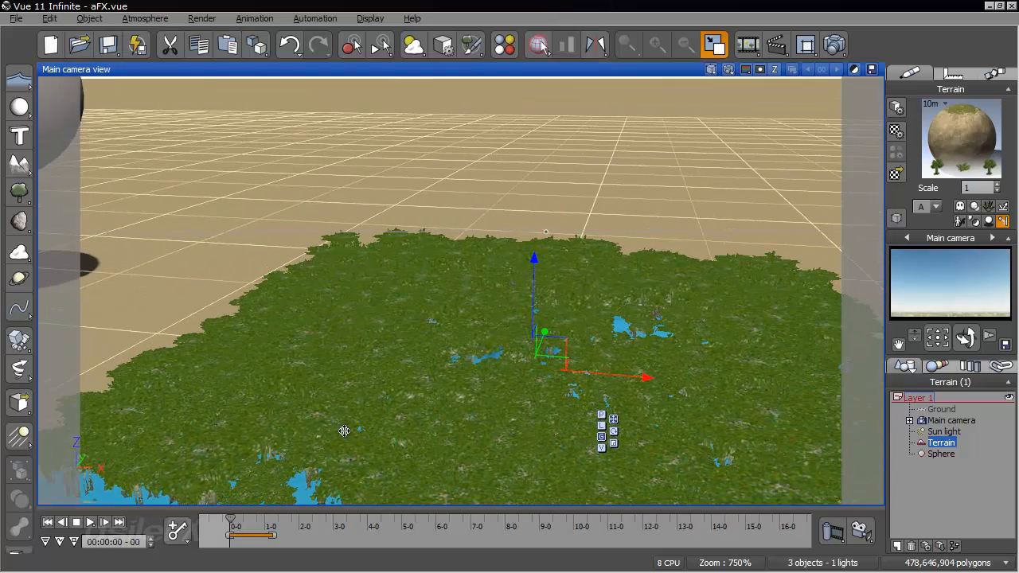
left_click_drag(232, 518, 300, 518)
right_click_drag(348, 392, 727, 295)
- Recompute the population of the terrain's Rock and Grass eco material and accept the material
right_click(960, 141)
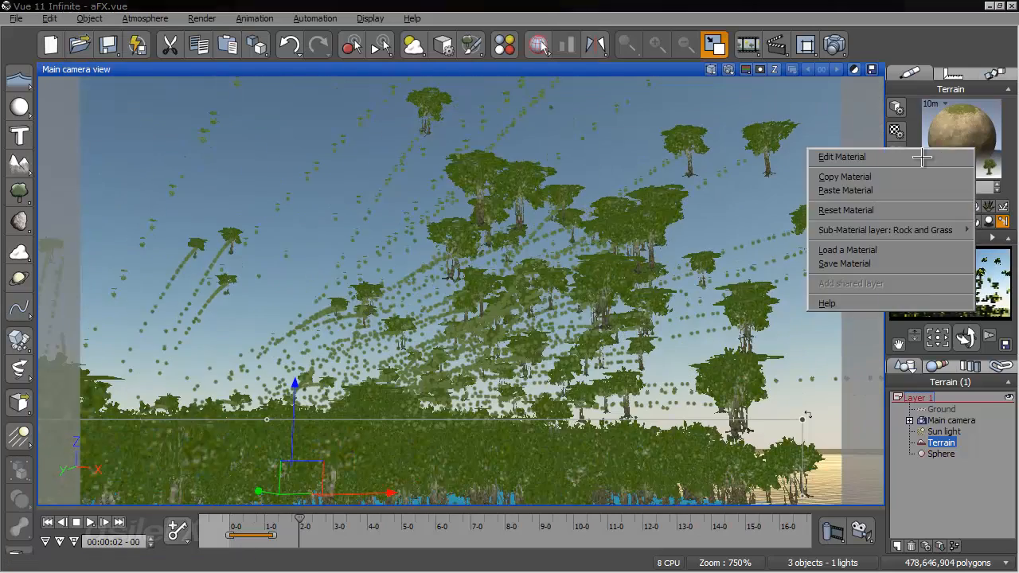
left_click(842, 157)
left_click(251, 207)
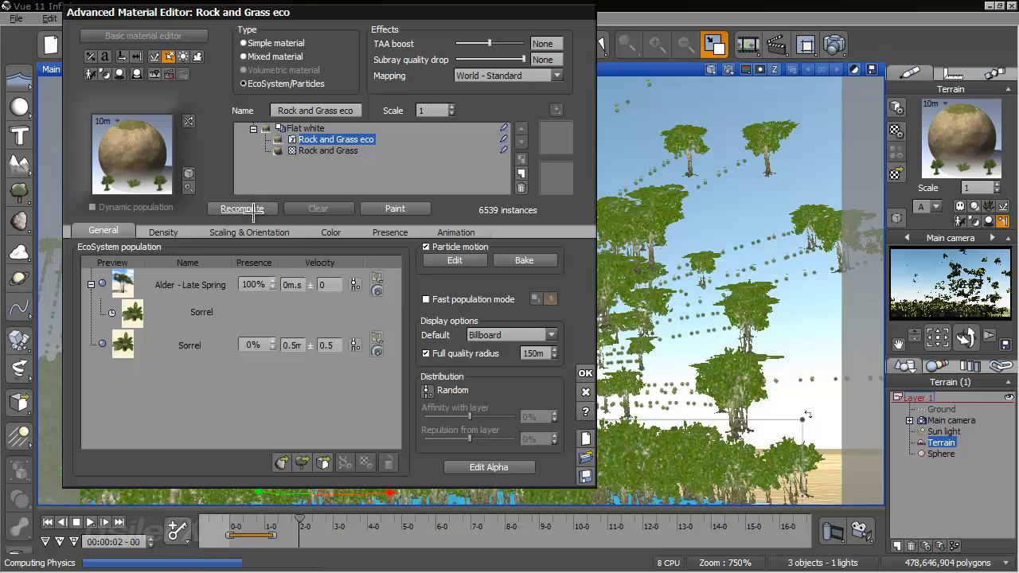
left_click(585, 371)
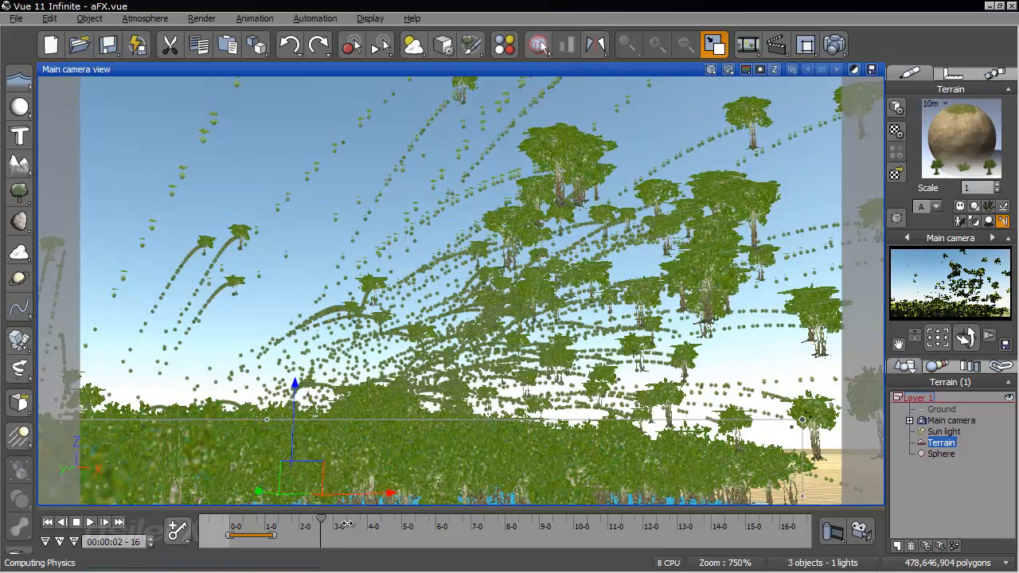
- Advance the animation to 00:00:04-07 and examine the Sorrel trails from several angles
left_click(363, 523)
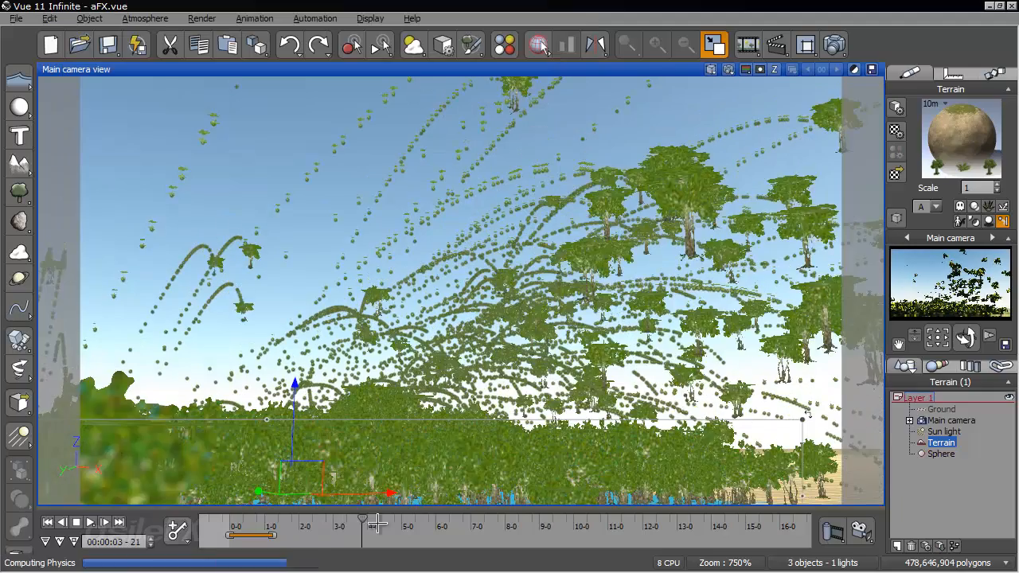
left_click(377, 524)
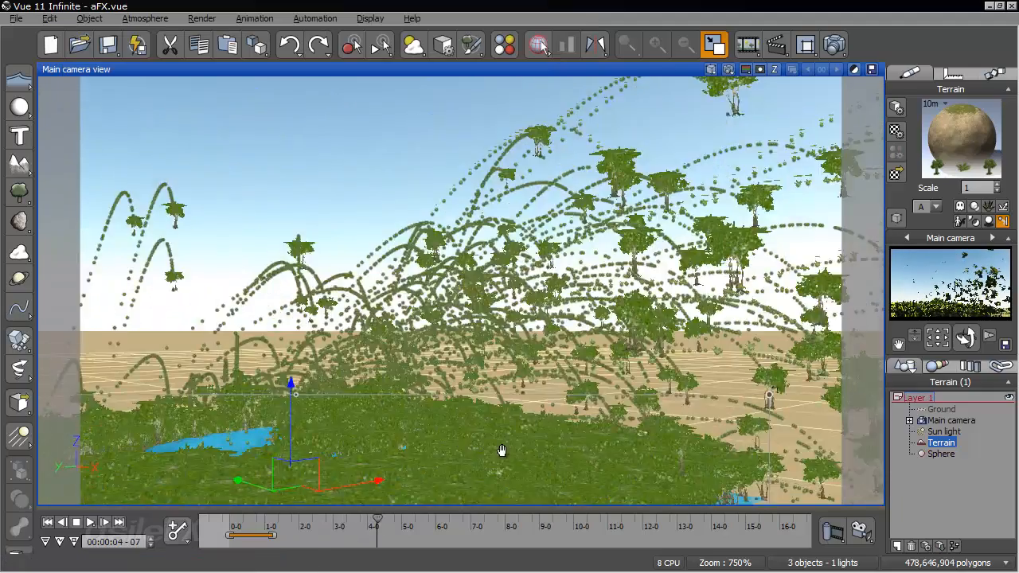
right_click_drag(501, 451, 833, 403)
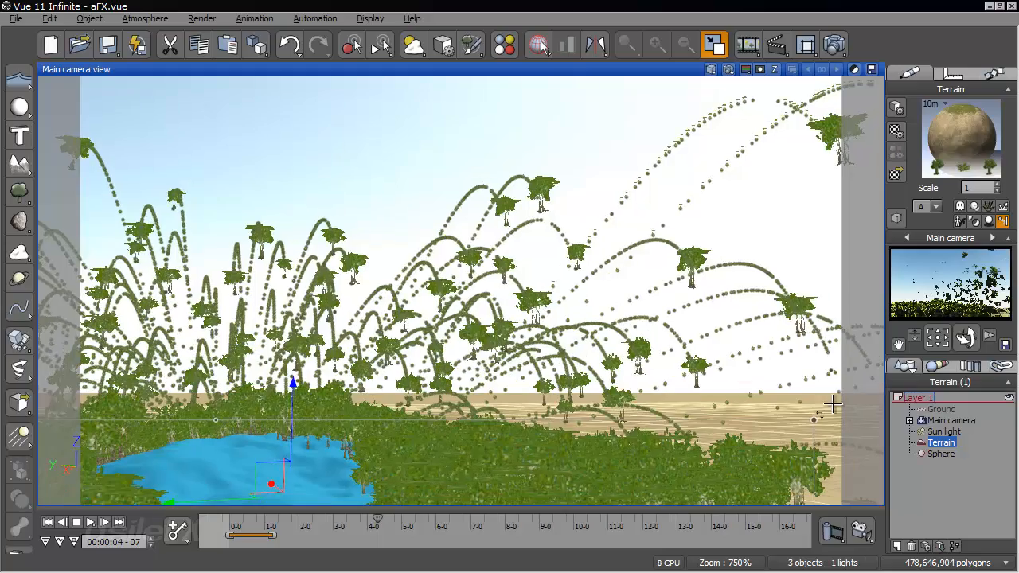
right_click_drag(719, 245, 742, 239)
right_click_drag(520, 243, 262, 194)
right_click_drag(401, 229, 469, 277)
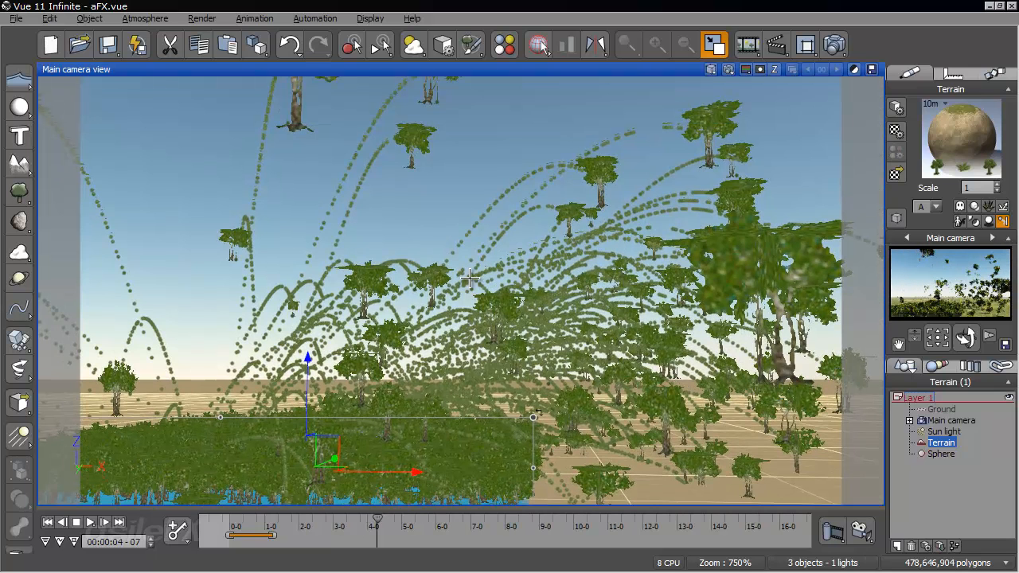
- Turn off inheriting the emitter's velocity for the Sorrel particle emitted by the Alder and accept the material
right_click(970, 129)
left_click(948, 140)
double_click(223, 313)
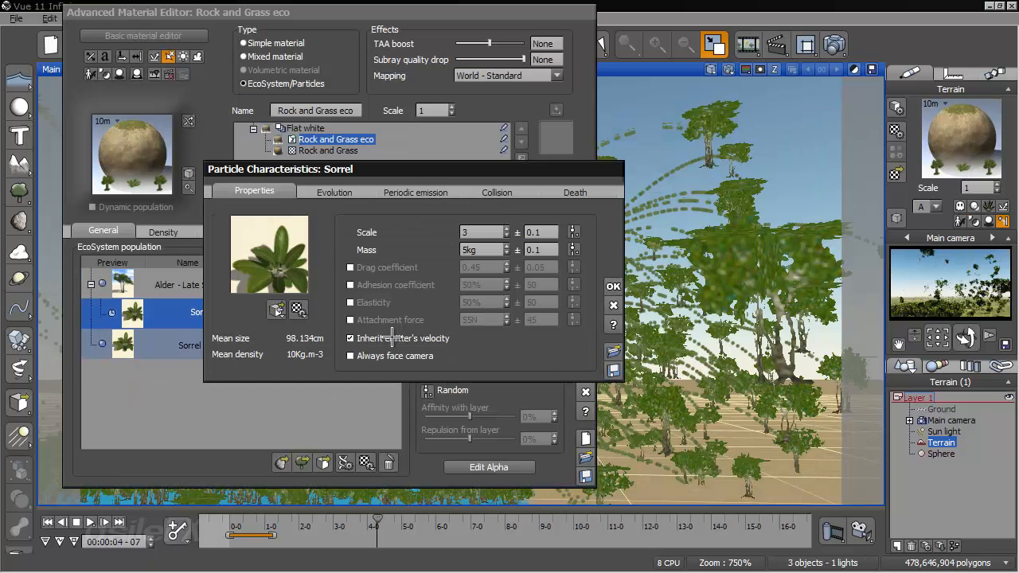
left_click(613, 286)
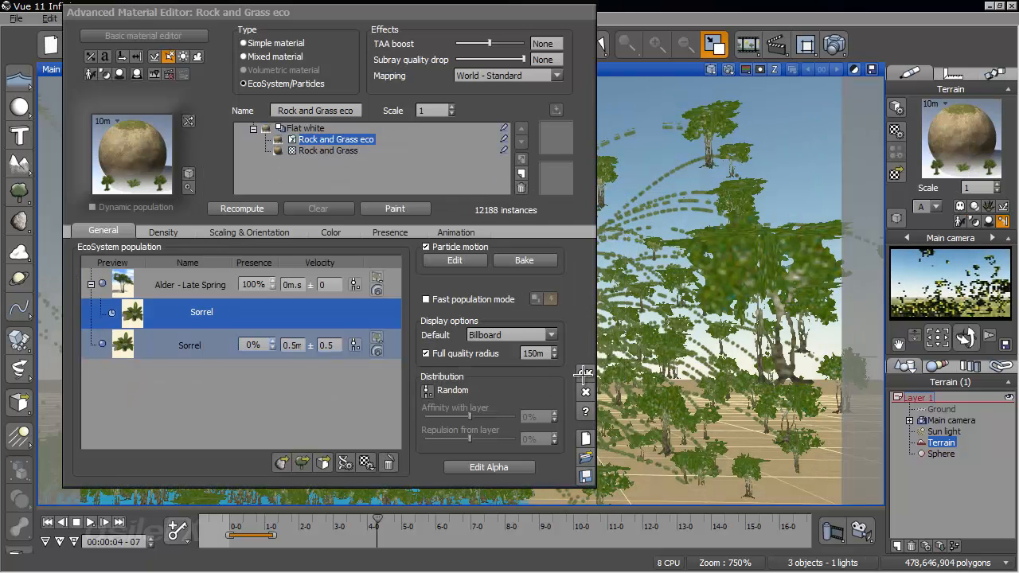
left_click(586, 373)
- Rerun the animation from the first frame to 00:00:03-17 and examine the Sorrel trails up close
left_click(48, 523)
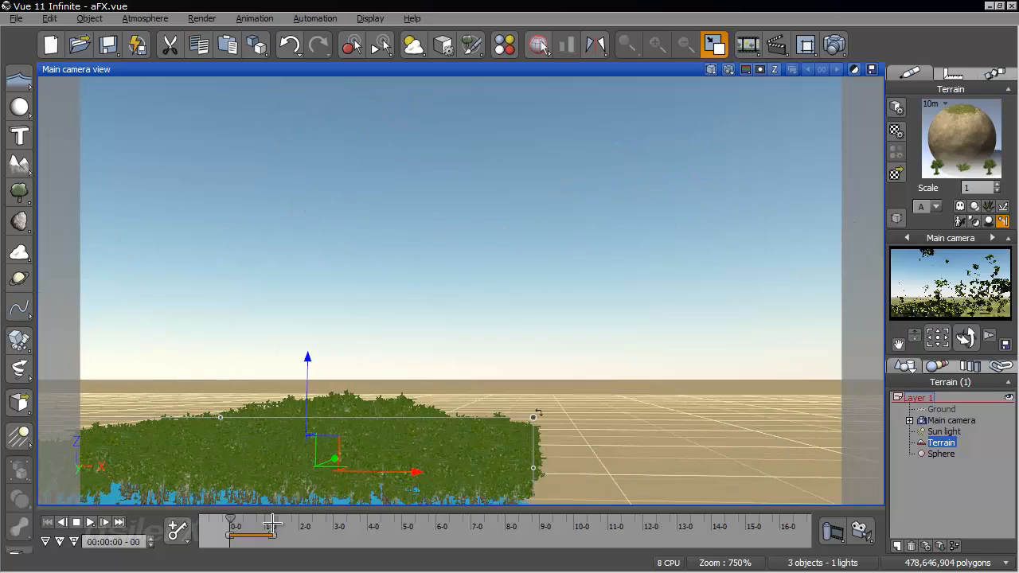
left_click_drag(232, 523, 357, 512)
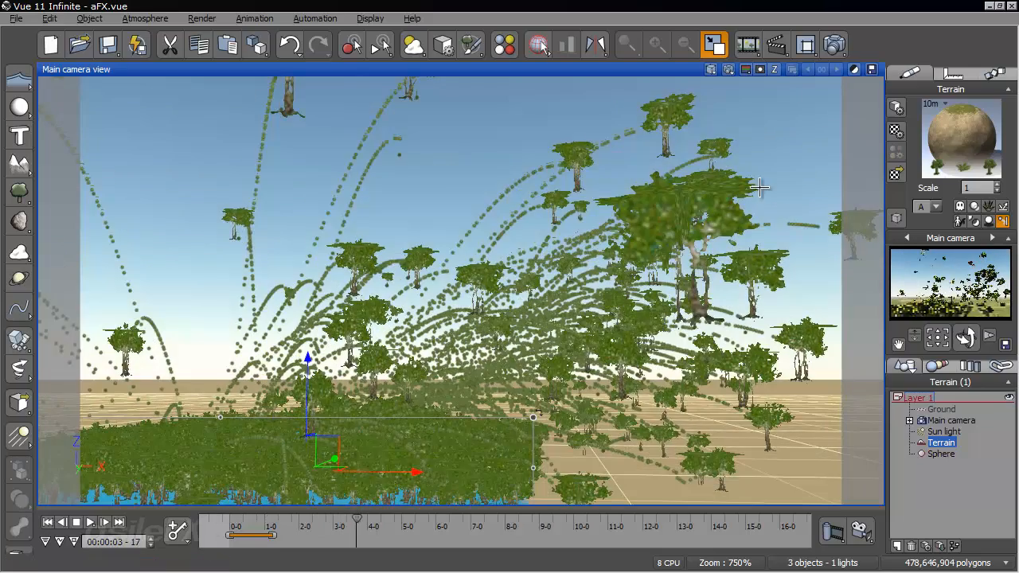
right_click_drag(563, 217, 518, 321)
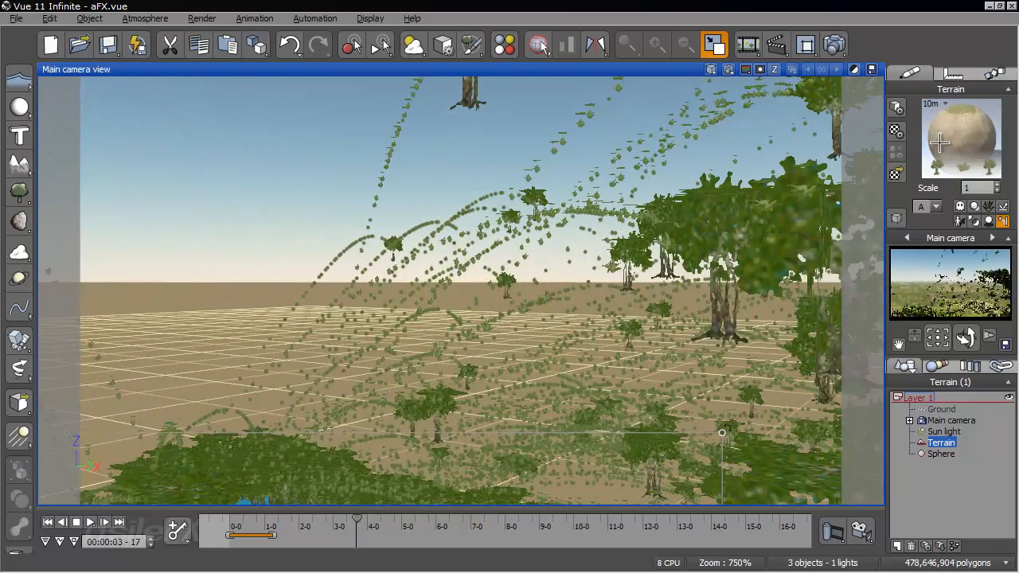
- Set the turbulence in the terrain material's global particle configuration to 0.5
right_click(939, 143)
left_click(844, 152)
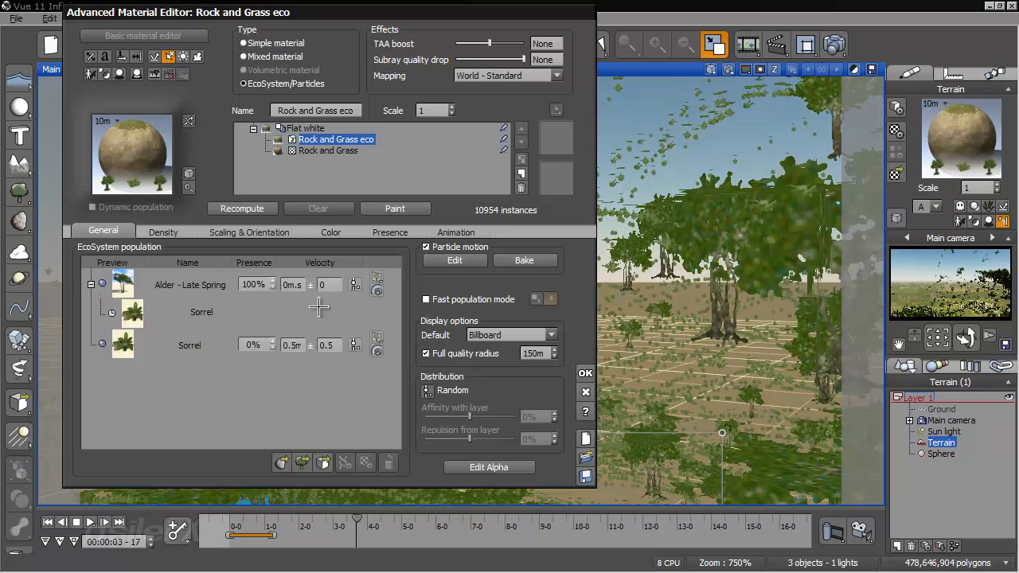
left_click(455, 261)
left_click(868, 193)
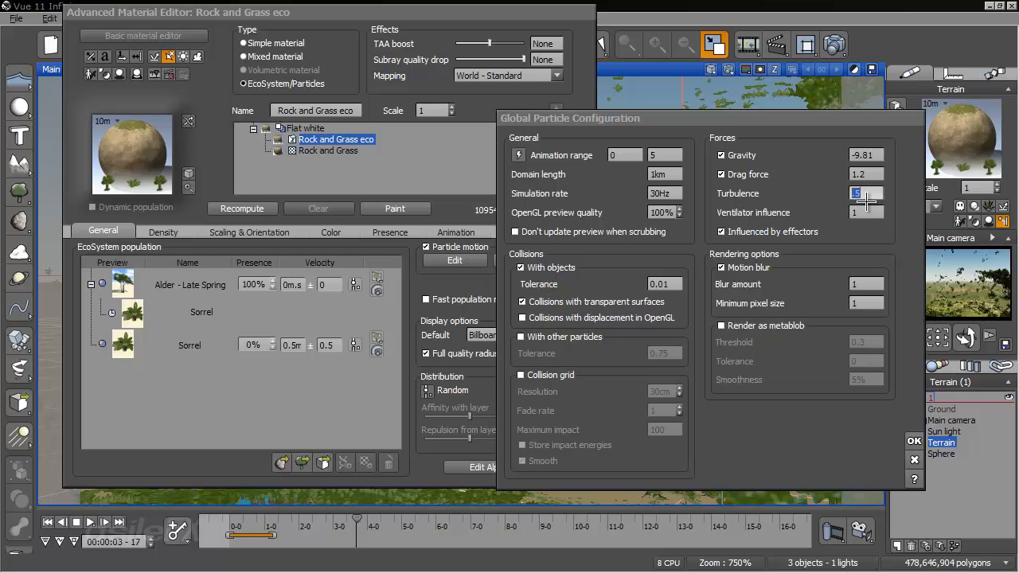
left_click(913, 440)
- Recompute the terrain's EcoSystem with the turbulence applied and rerun the animation to 00:00:04-11
left_click(249, 209)
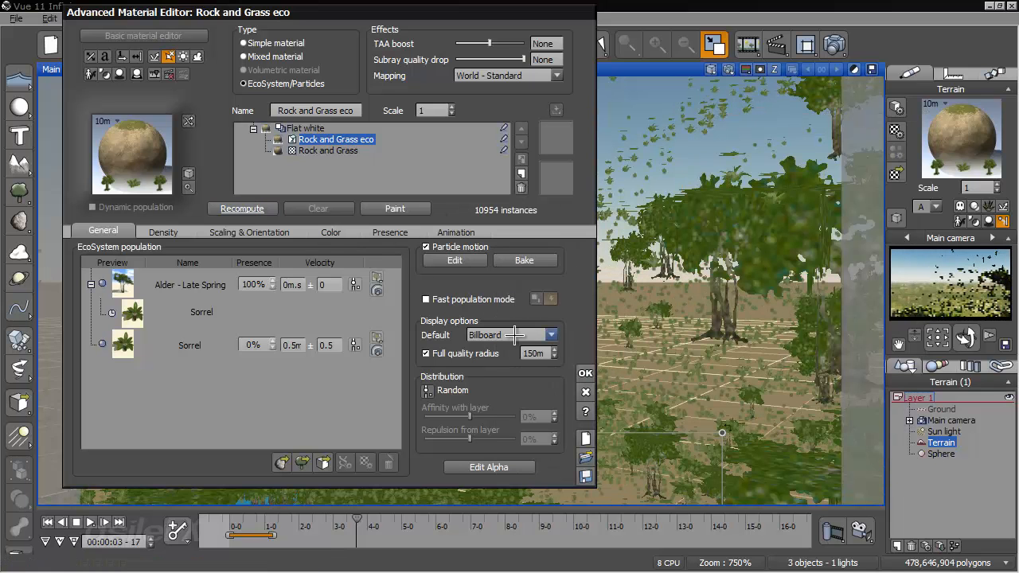
left_click(585, 371)
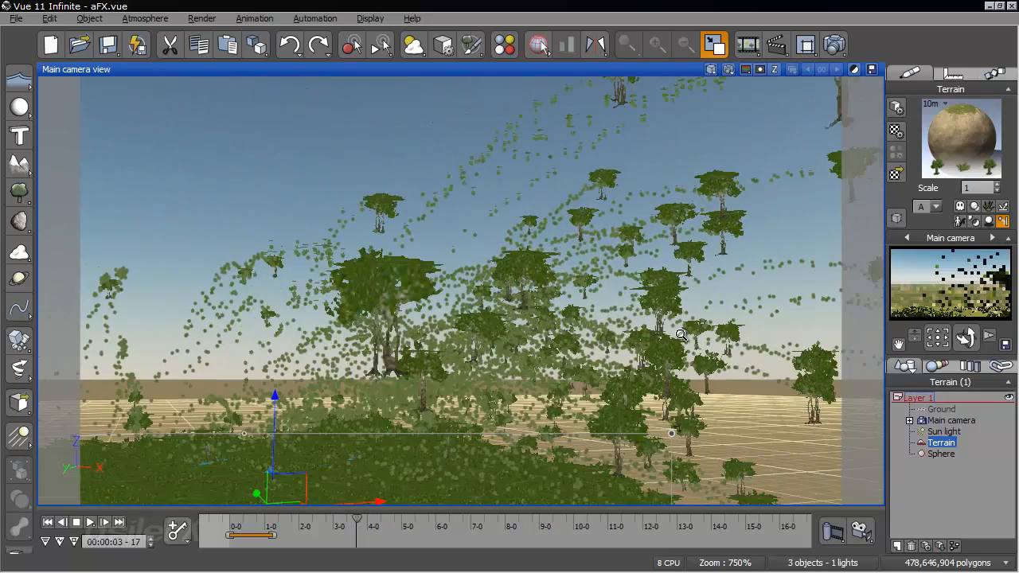
left_click_drag(231, 527, 382, 527)
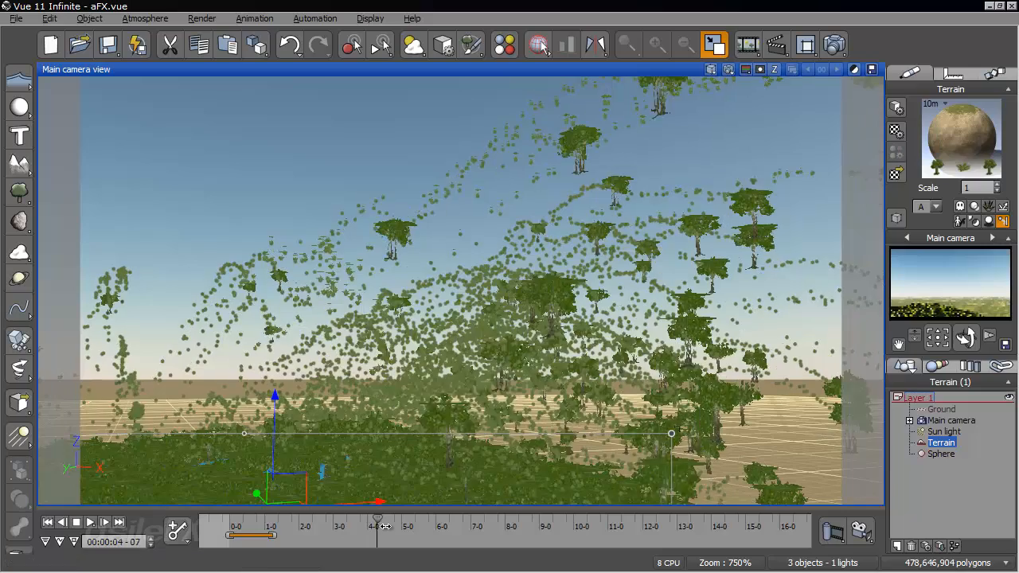
right_click_drag(437, 418, 569, 332)
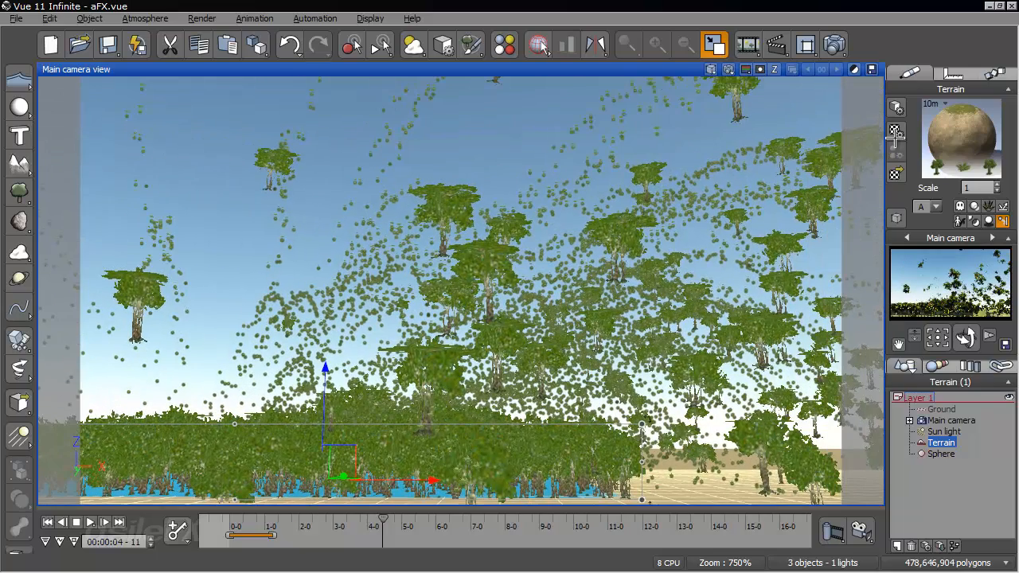
- Replace the Sorrel plant emitted by the Alder with the Bush 1 - Crawling species from the Bushes collection
right_click(920, 144)
left_click(916, 148)
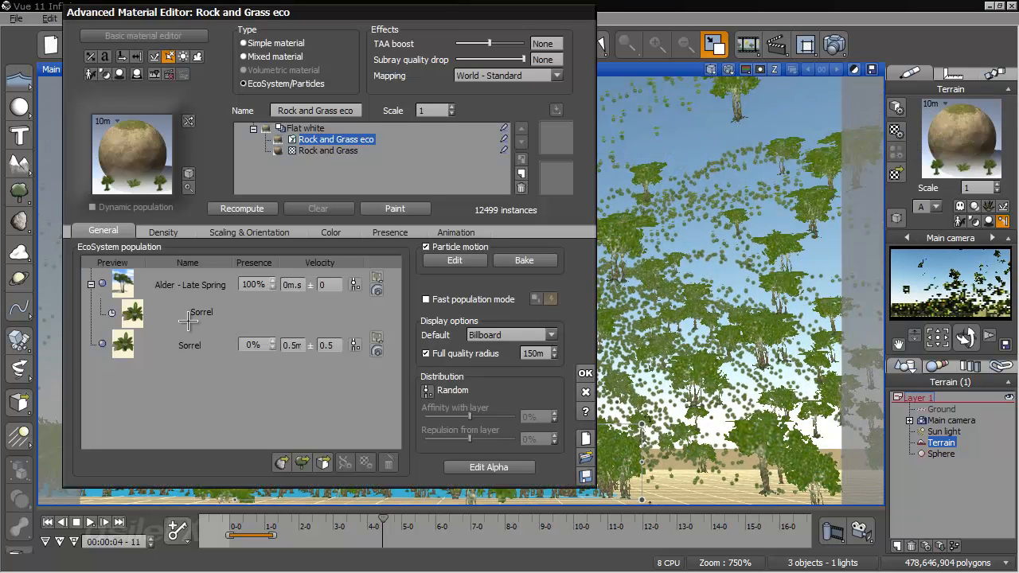
left_click(300, 464)
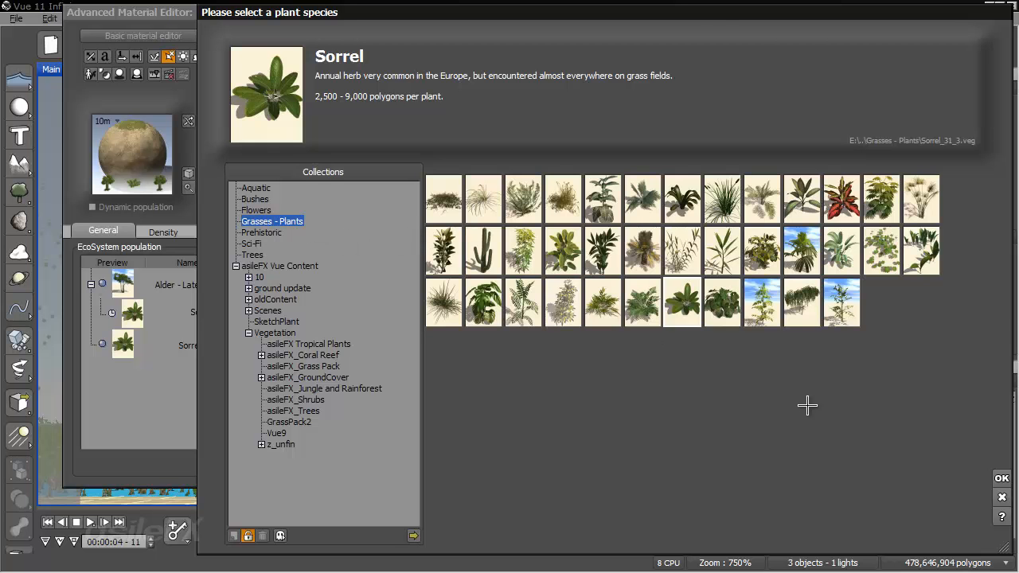
left_click(1002, 480)
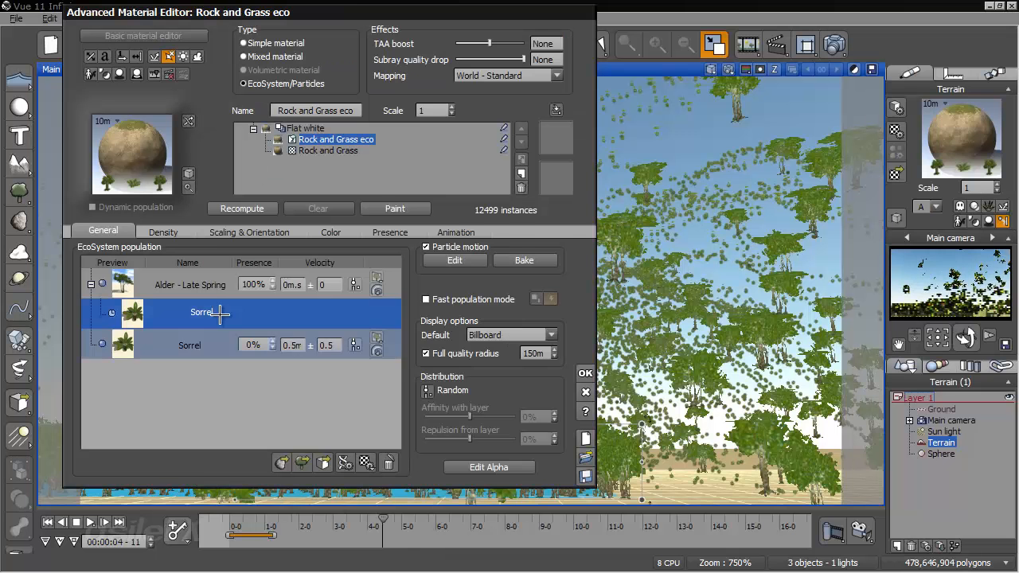
double_click(223, 311)
left_click(277, 309)
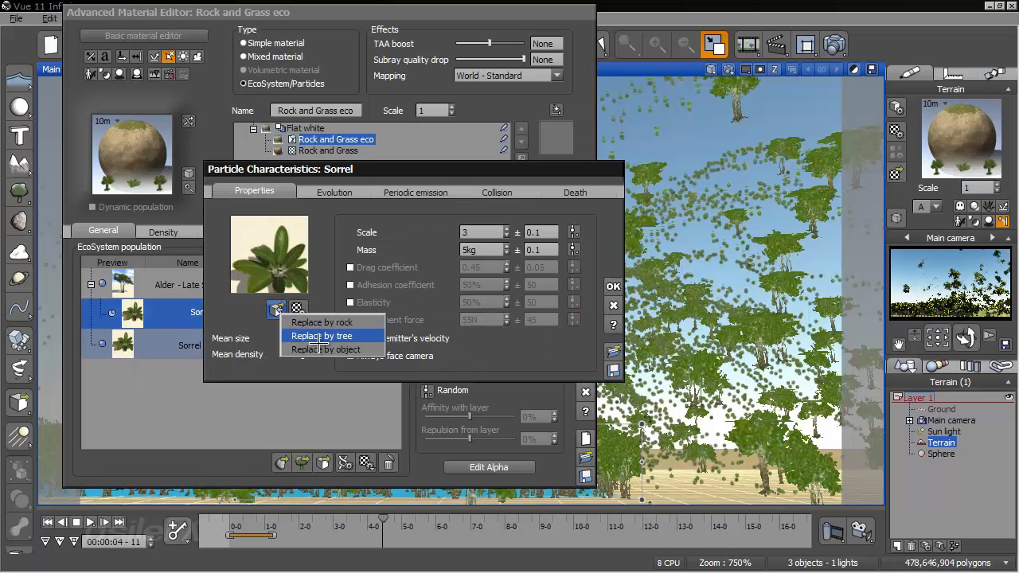
left_click(327, 336)
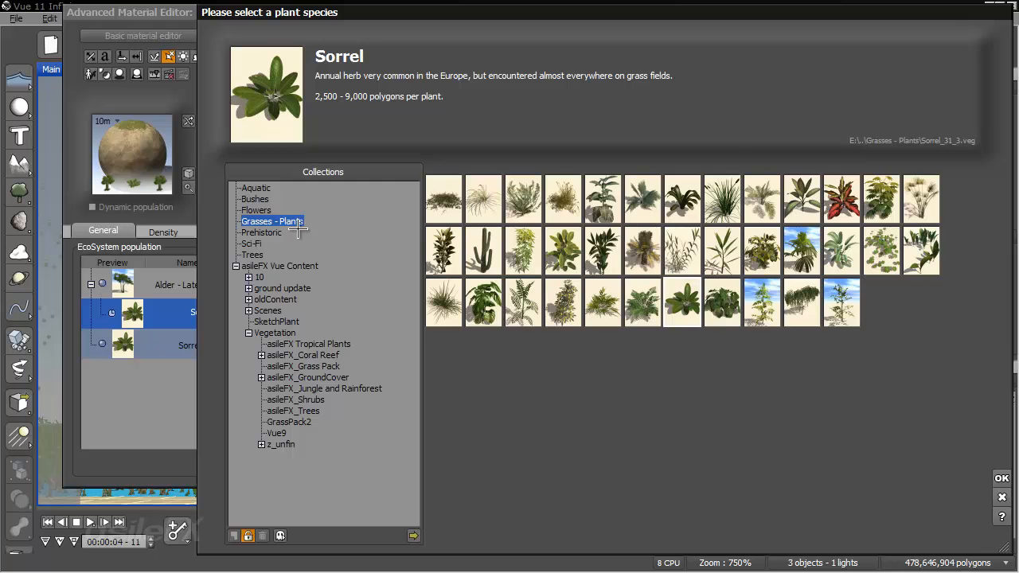
left_click(253, 198)
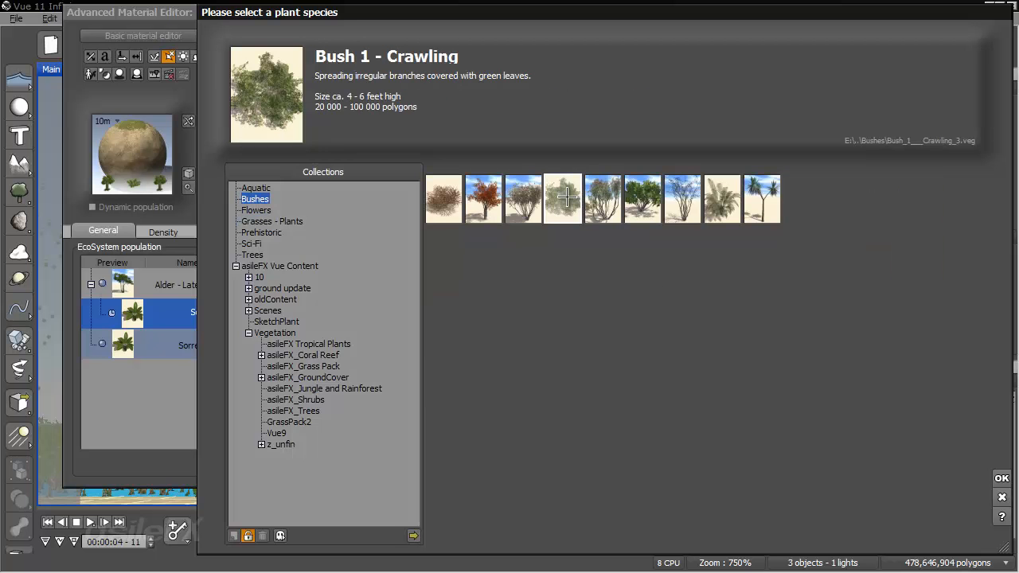
left_click(995, 478)
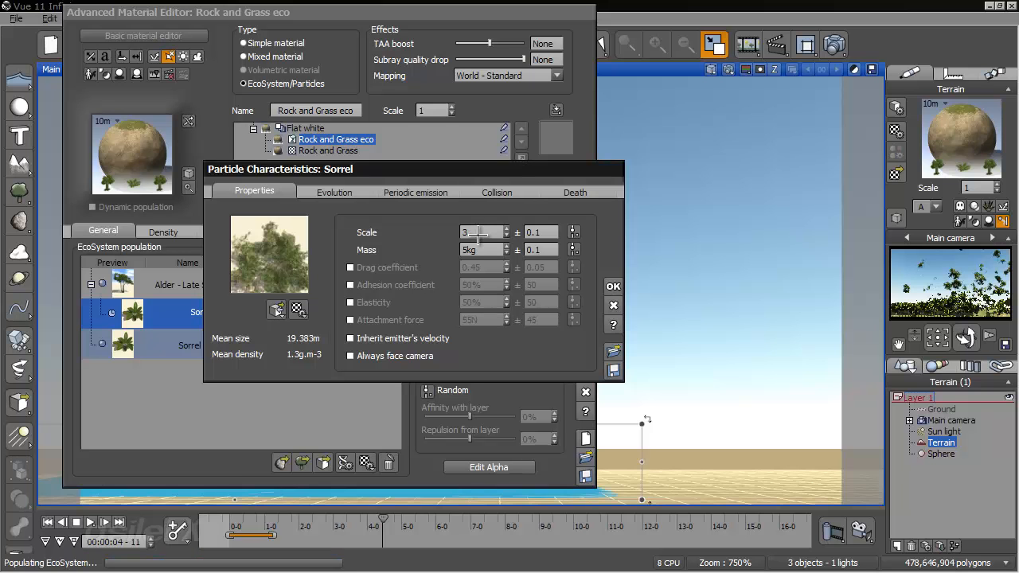
- Close the emitted bush's particle characteristics, recompute the terrain's EcoSystem and accept the material
double_click(493, 233)
left_click(613, 304)
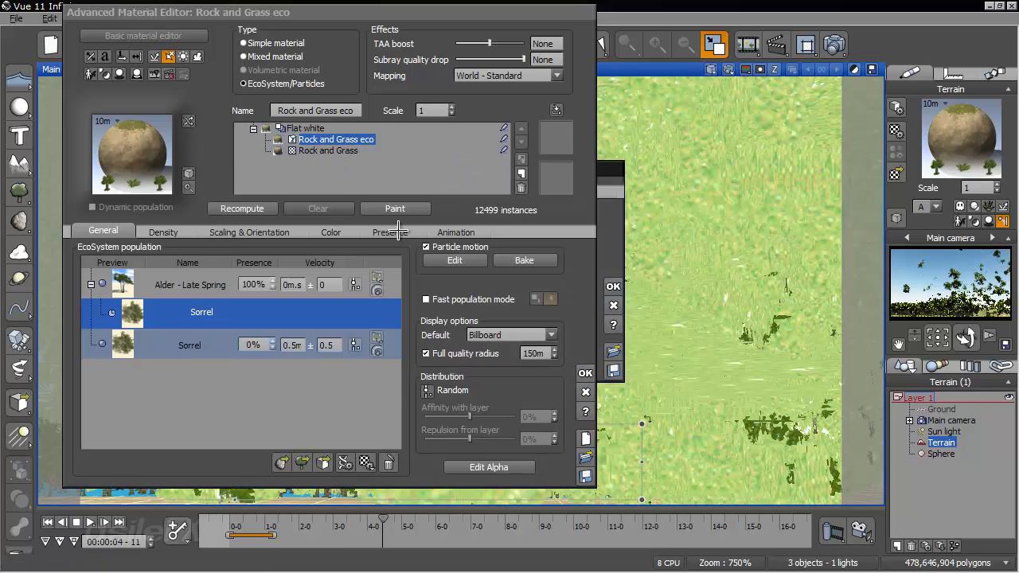
left_click(230, 209)
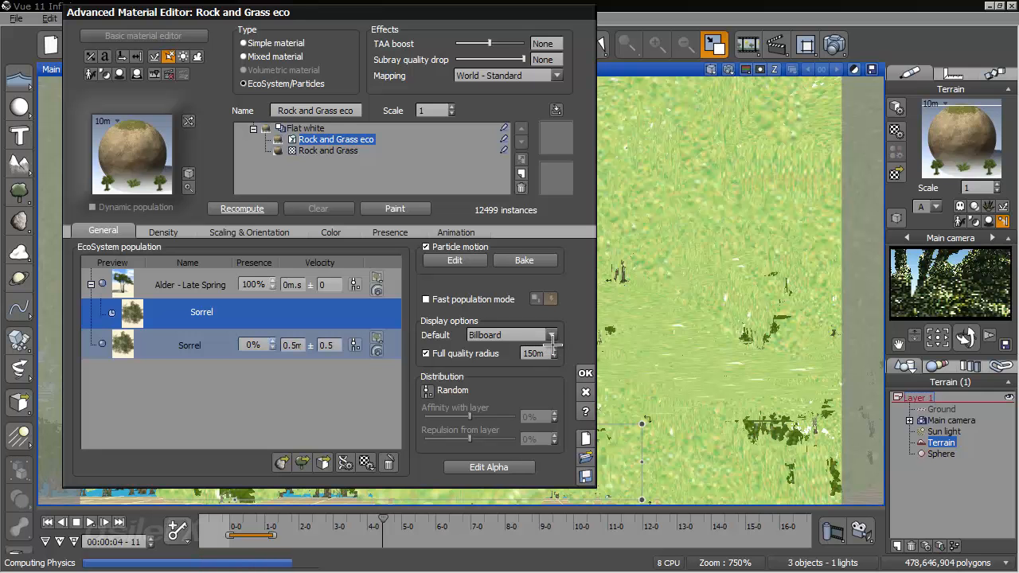
left_click(585, 372)
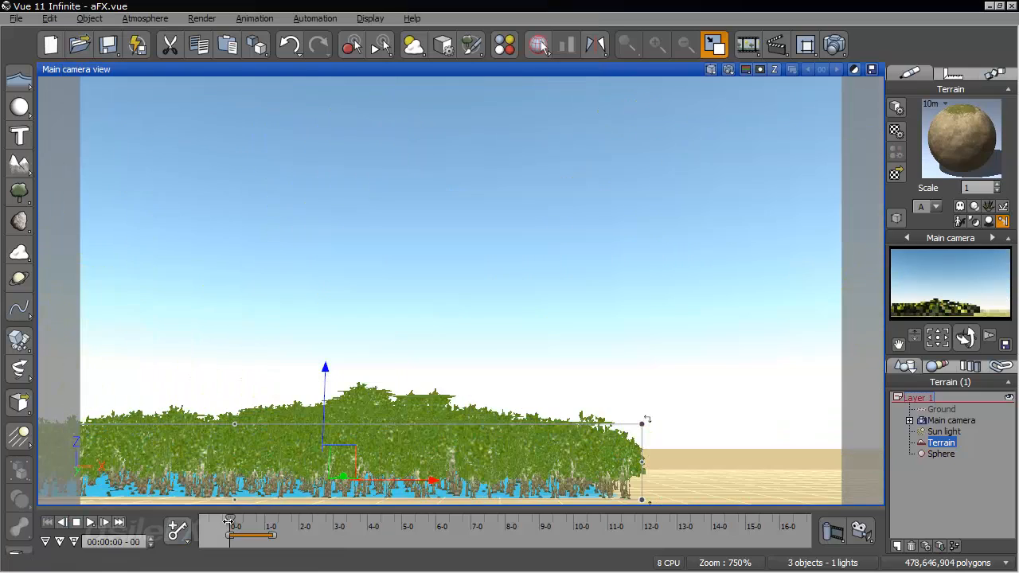
- Rerun the animation from the first frame to 00:00:02-14 and examine the bush trails from different angles
left_click_drag(232, 521, 284, 516)
left_click(319, 518)
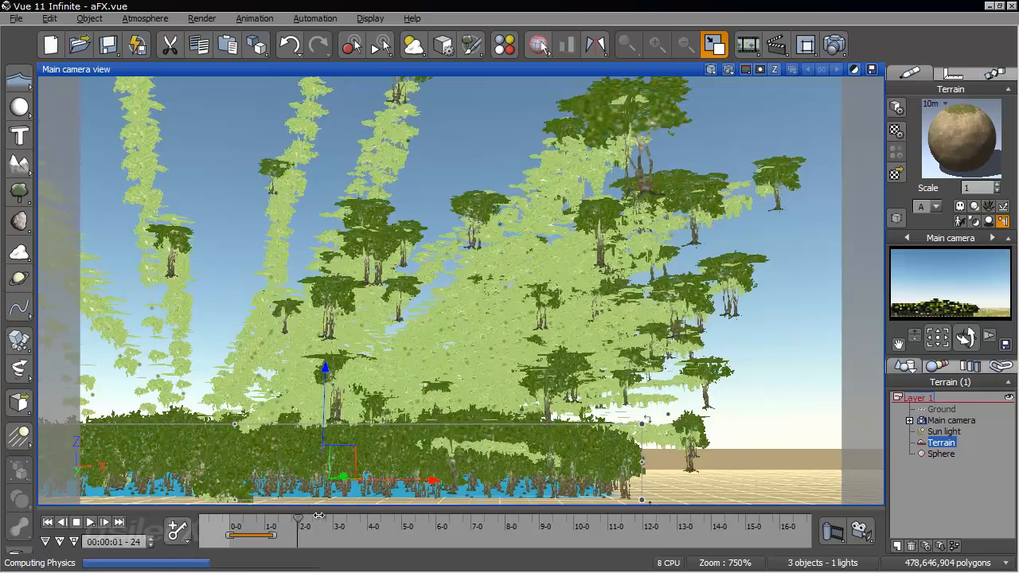
right_click_drag(431, 409, 794, 375)
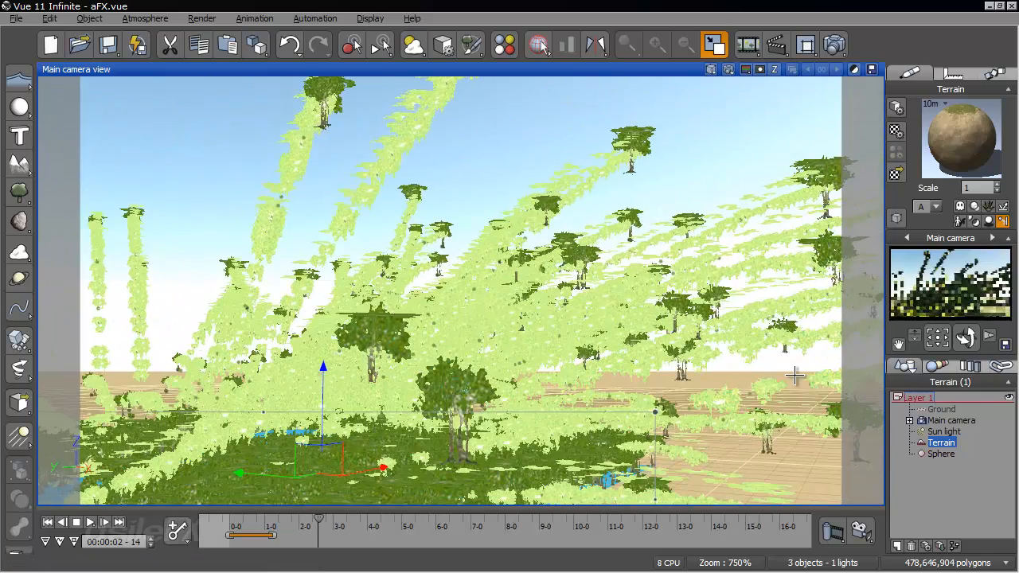
right_click_drag(671, 376, 701, 324)
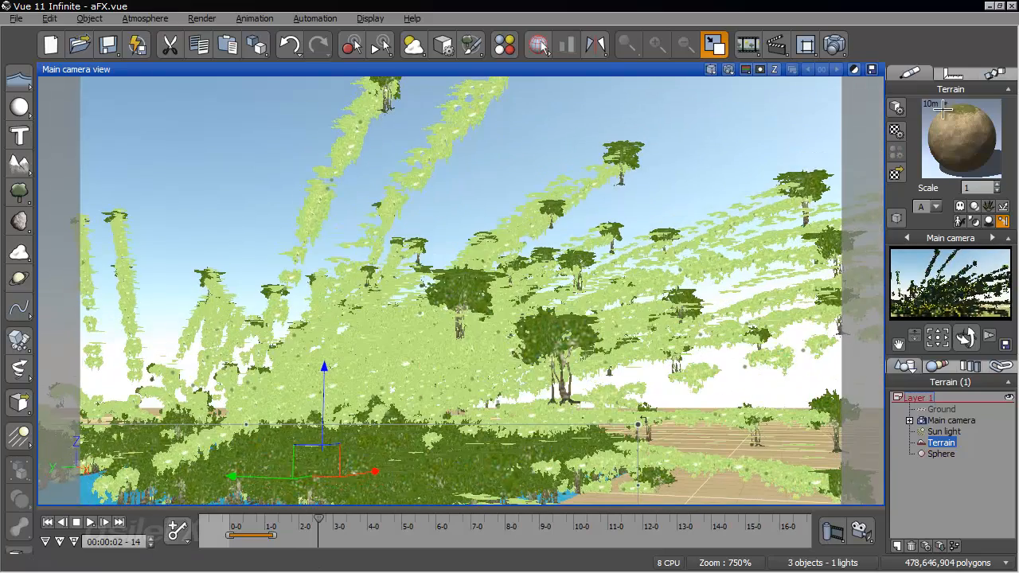
- Edit the terrain's material, set the Alder's periodic Sorrel emission velocity to 50 and recompute the EcoSystem
right_click(954, 141)
left_click(953, 141)
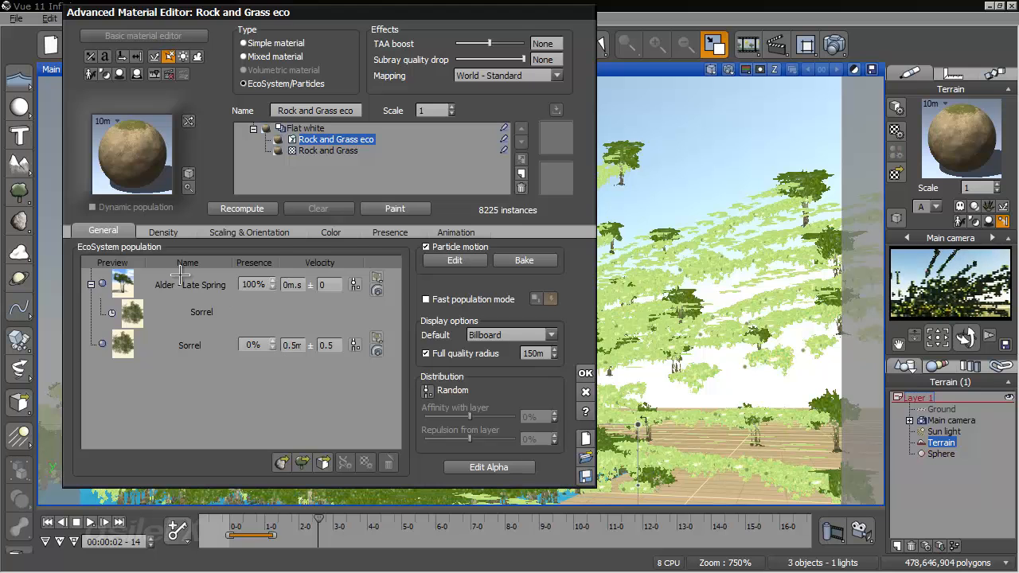
double_click(368, 281)
left_click(414, 193)
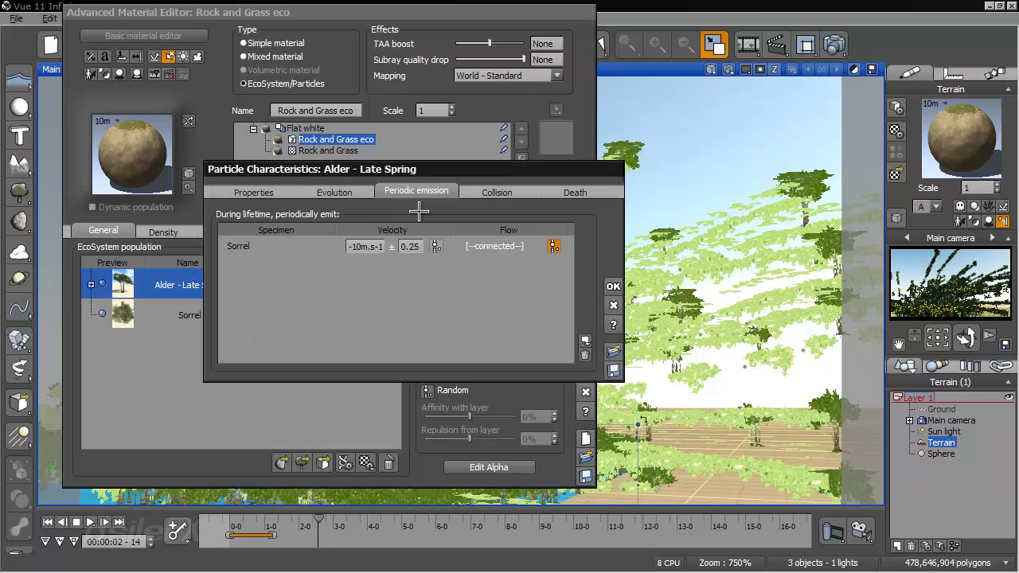
left_click(375, 249)
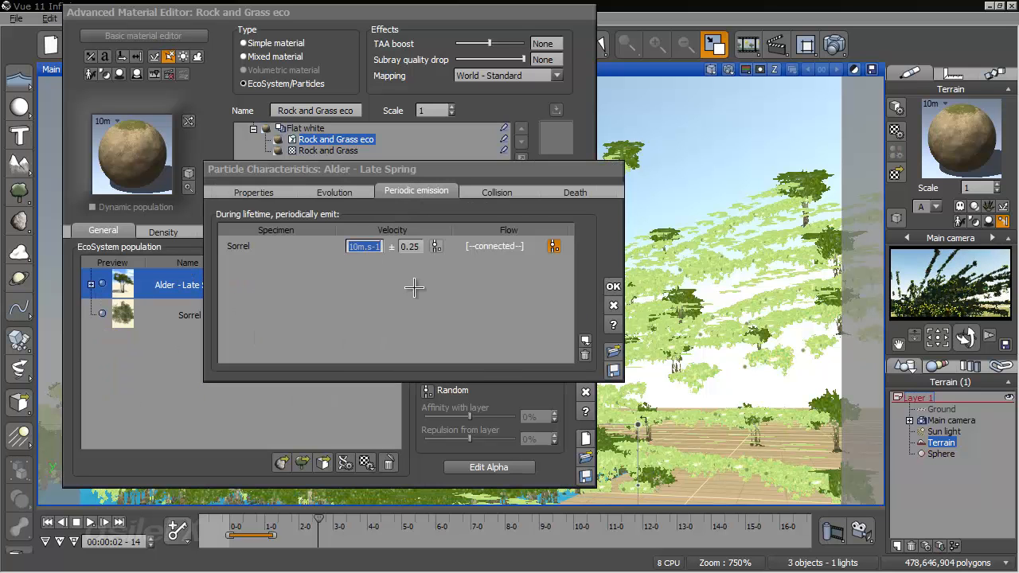
left_click(613, 286)
left_click(238, 210)
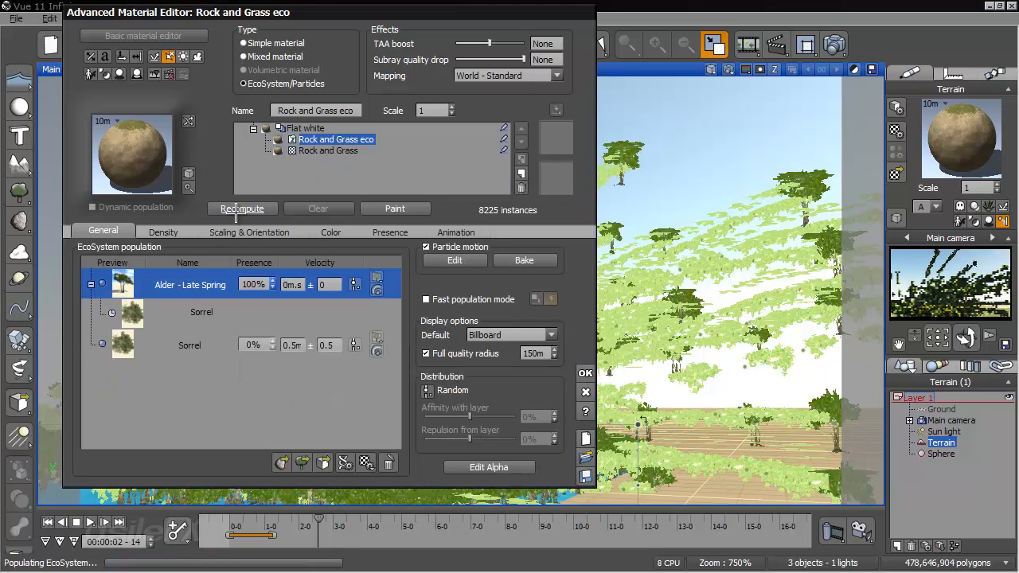
- Raise the Alder's periodic Sorrel emission velocity to 500 m/s and recompute the EcoSystem
double_click(215, 280)
left_click(363, 247)
type("5")
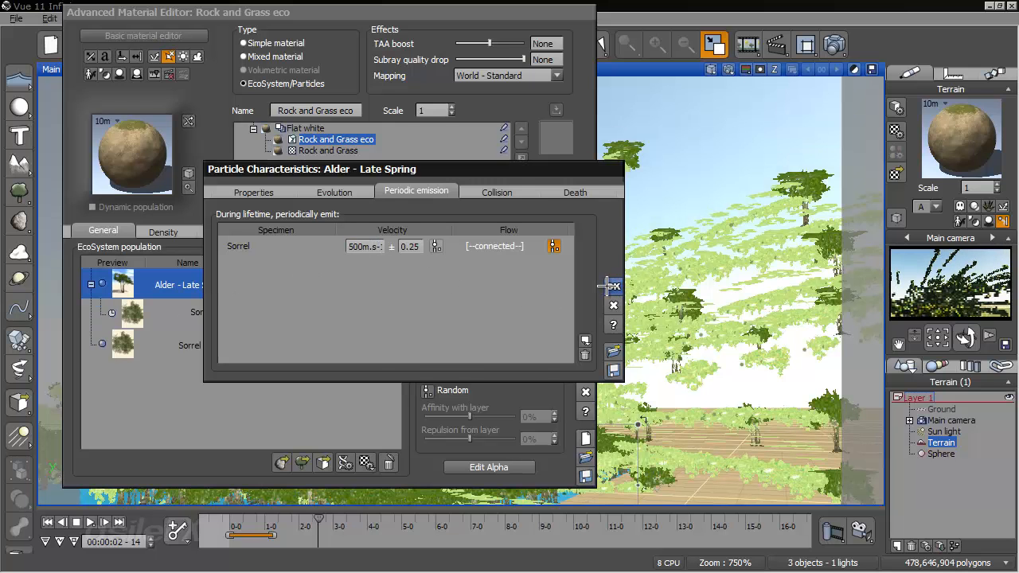
left_click(613, 285)
left_click(266, 209)
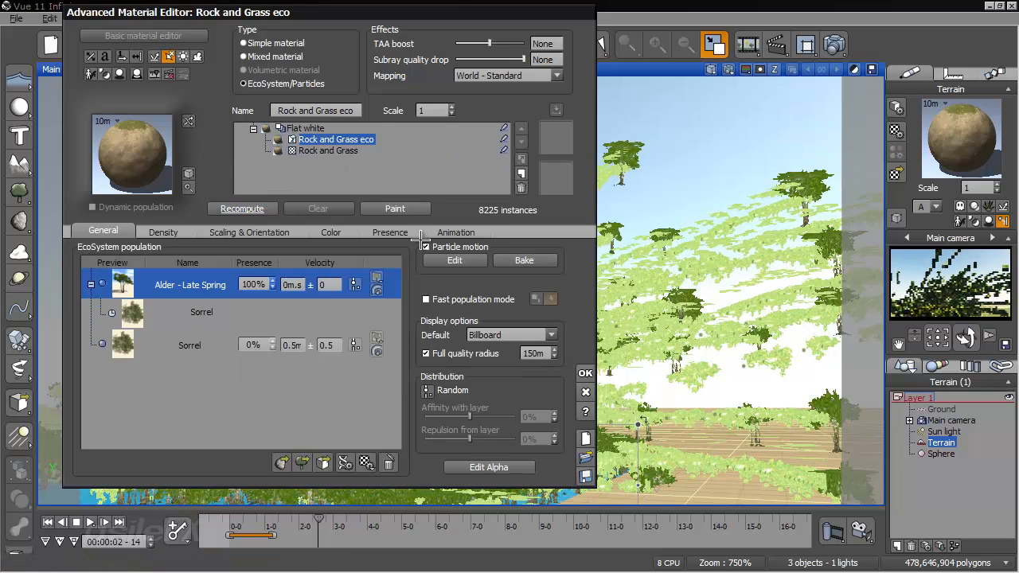
- Set the variation of the Alder's Sorrel emission velocity to 100, recompute the EcoSystem and accept the material
double_click(195, 285)
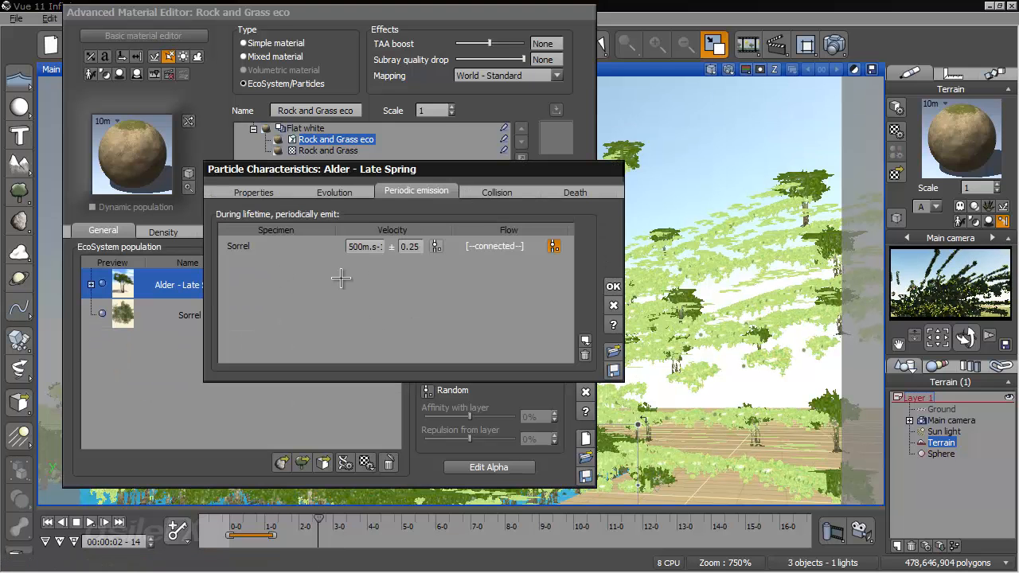
double_click(420, 246)
type("2")
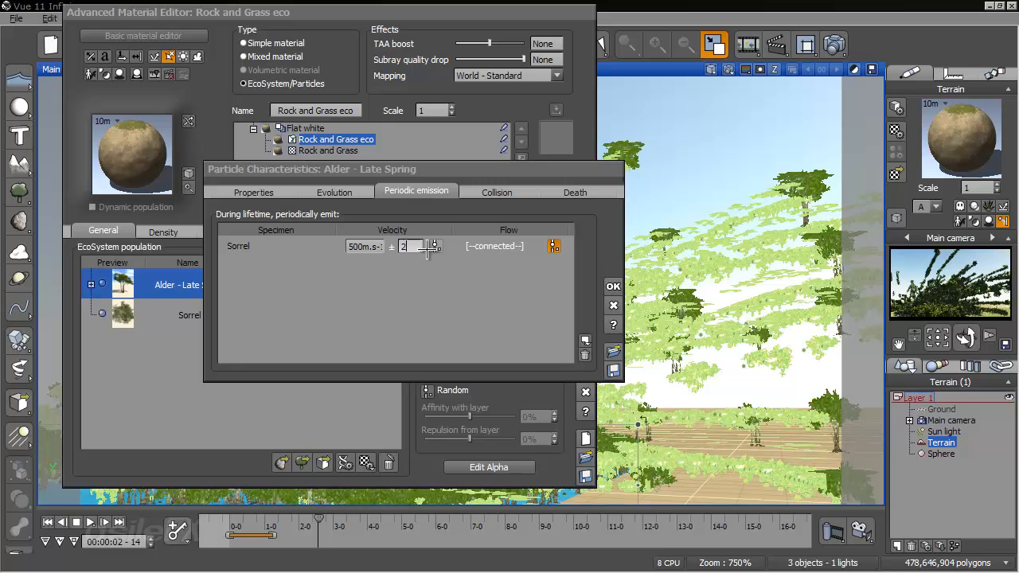
left_click(613, 286)
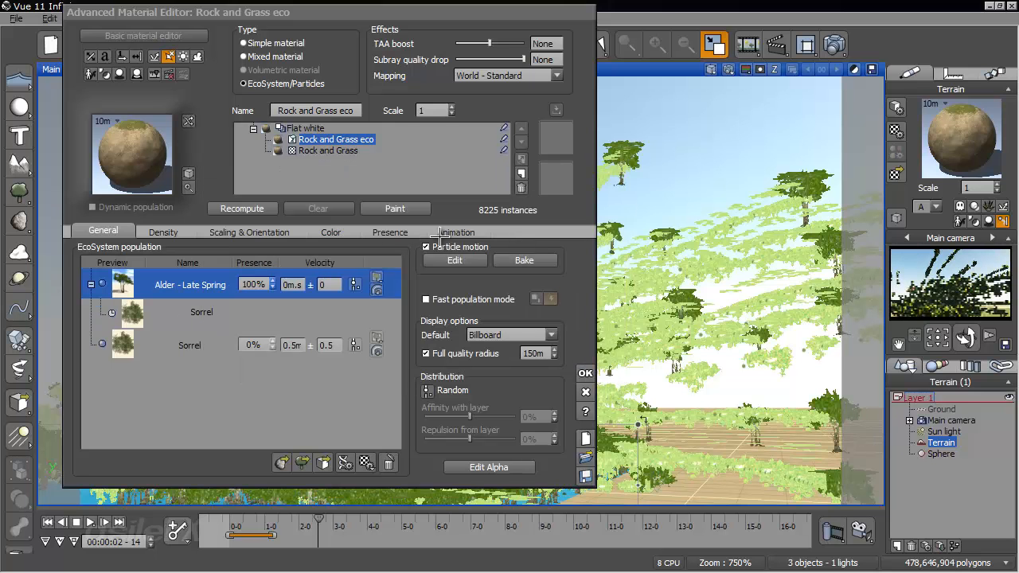
left_click(267, 208)
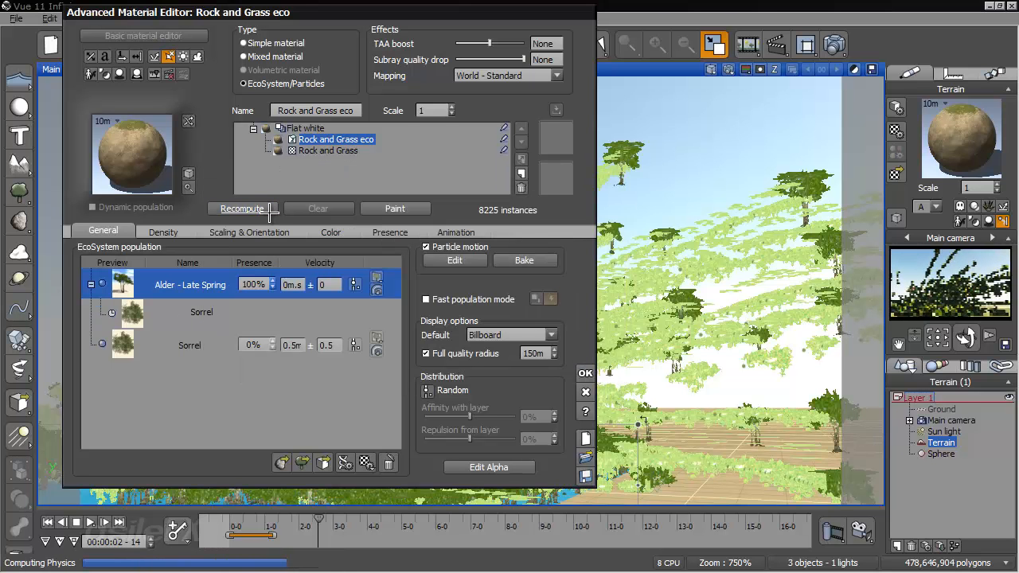
left_click(585, 372)
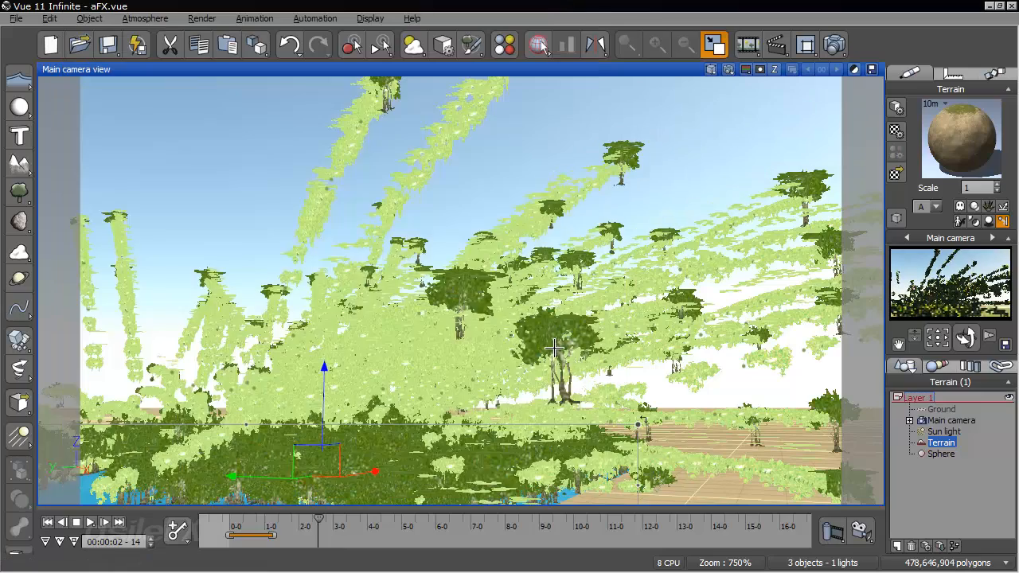
- Examine the emitted trails from another angle, running the animation to 00:00:05-05 before returning to the first frame
right_click_drag(632, 367, 446, 350)
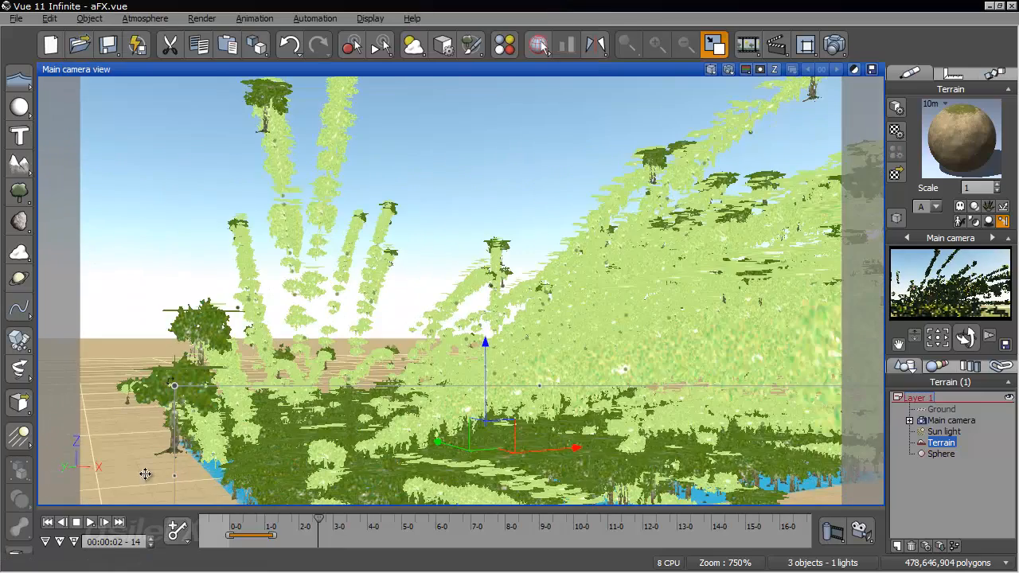
left_click_drag(232, 517, 342, 510)
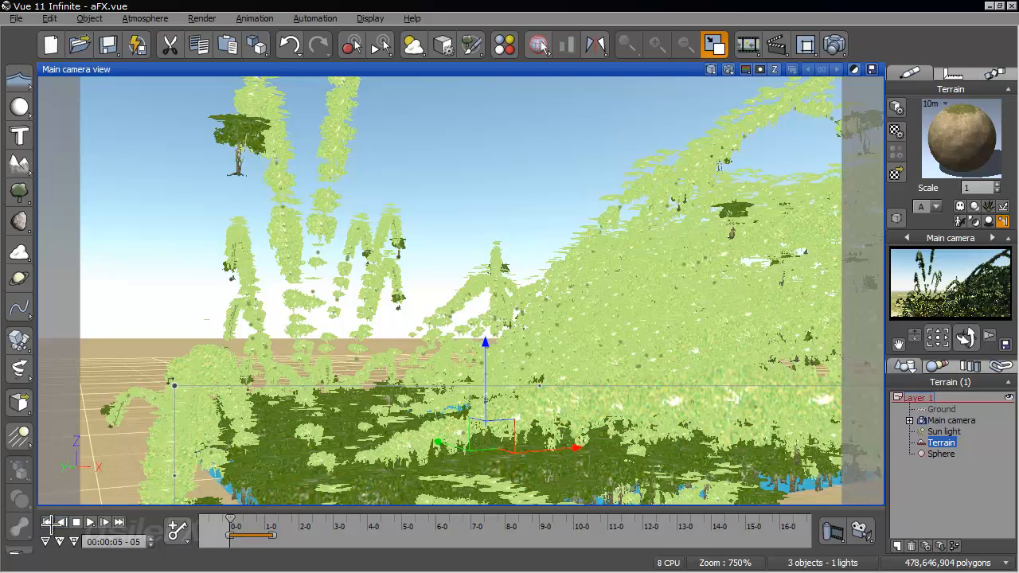
left_click(48, 522)
- In the terrain material, change the constant subtracted from particle speed in the Alder's Sorrel emission flow function to 5 and accept the changes
right_click(955, 141)
left_click(796, 141)
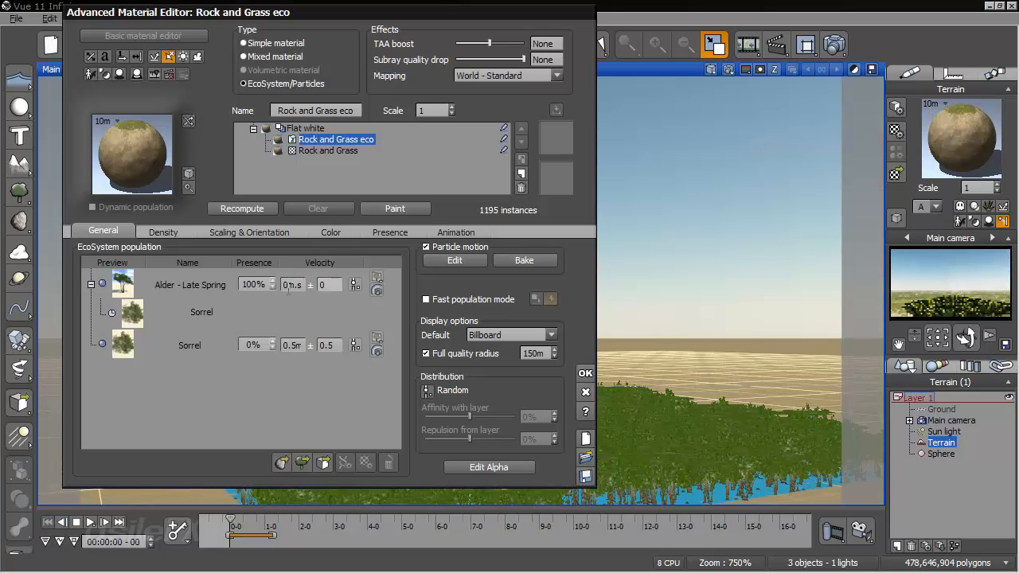
left_click(196, 293)
double_click(196, 285)
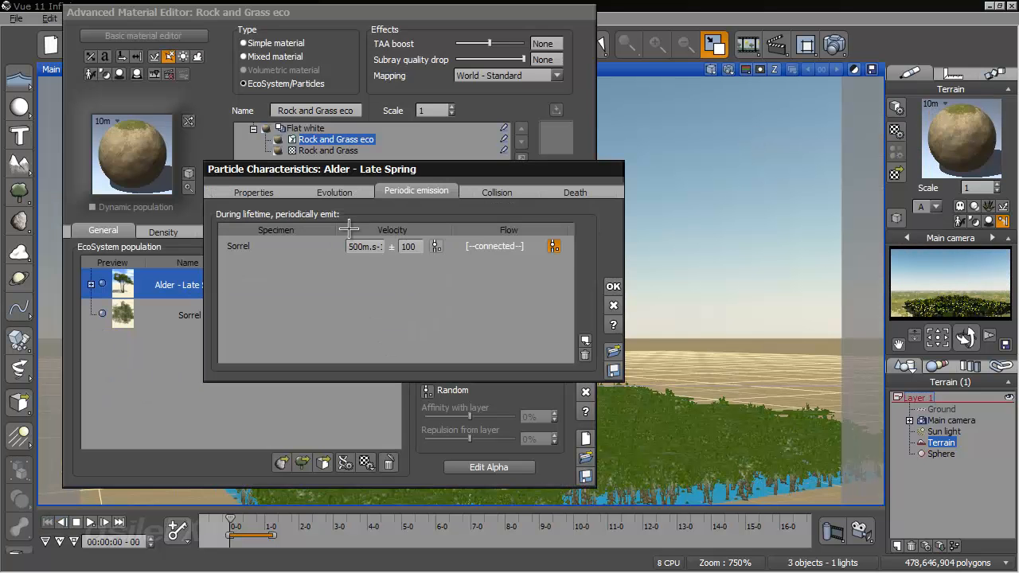
left_click(551, 247)
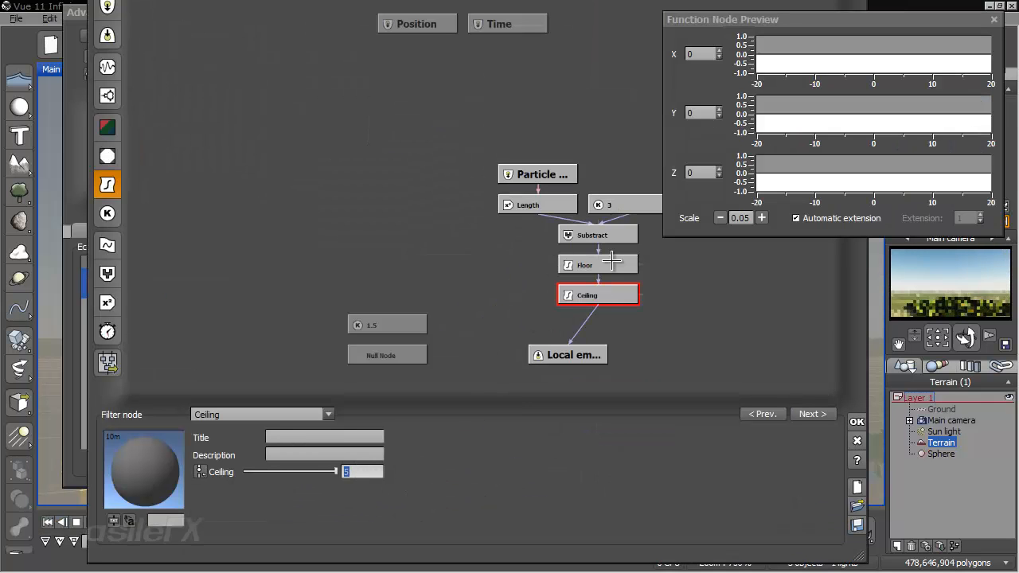
left_click(629, 204)
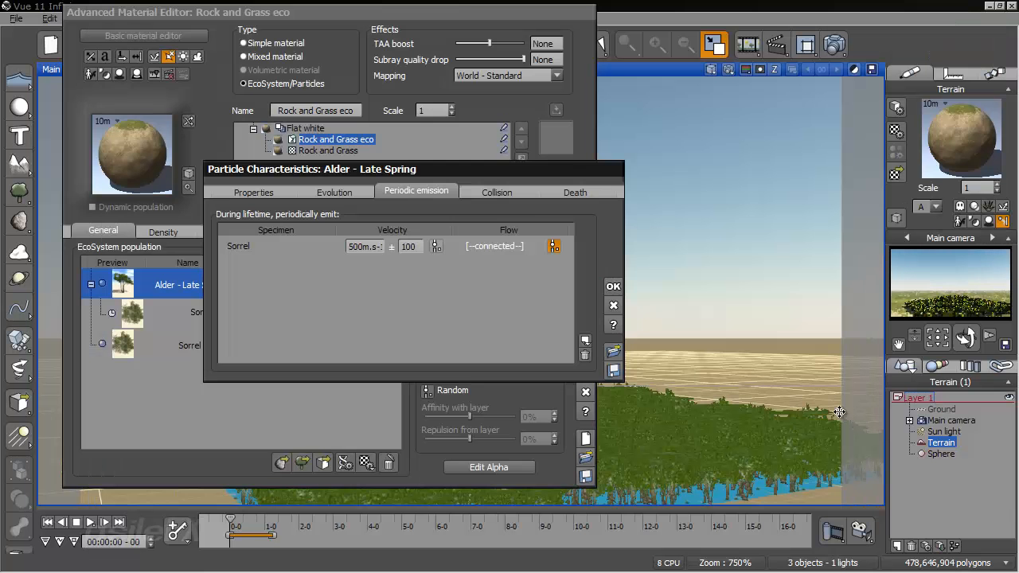
left_click(857, 422)
left_click(614, 285)
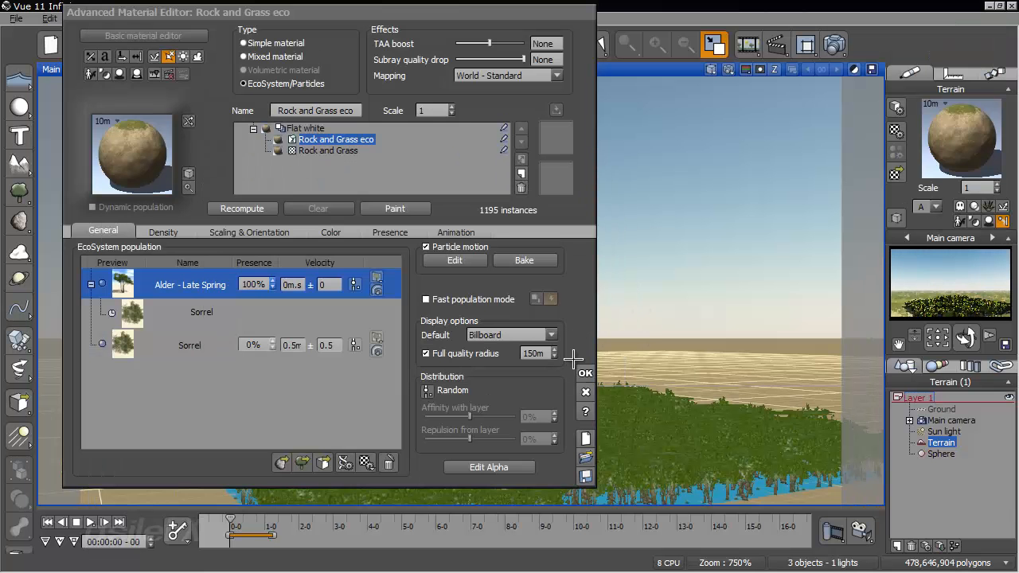
left_click(584, 374)
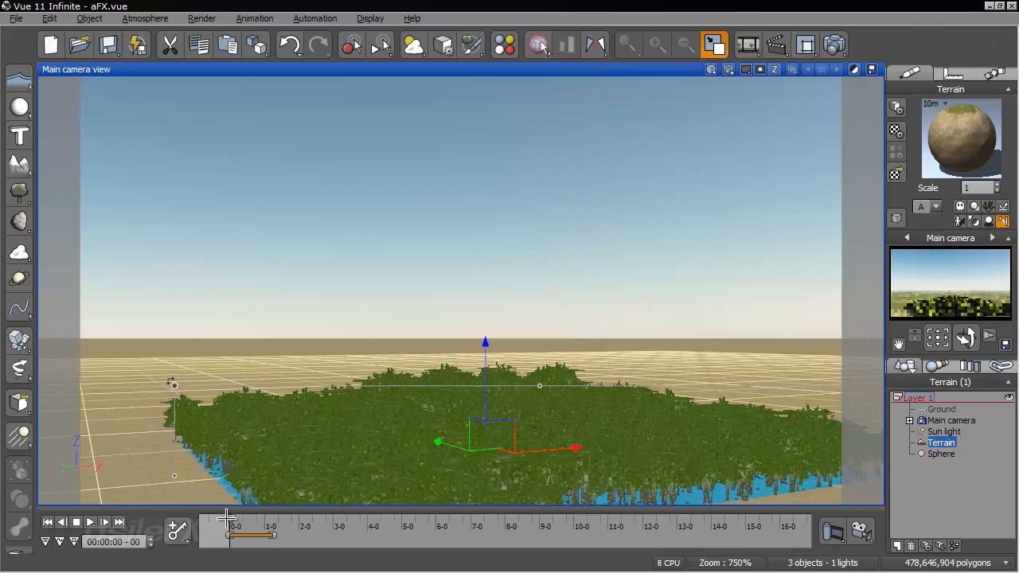
- Run the animation to 00:00:05-00, then rerun it to 00:00:02-12 and examine the thinned emission from another angle
left_click_drag(236, 519, 371, 526)
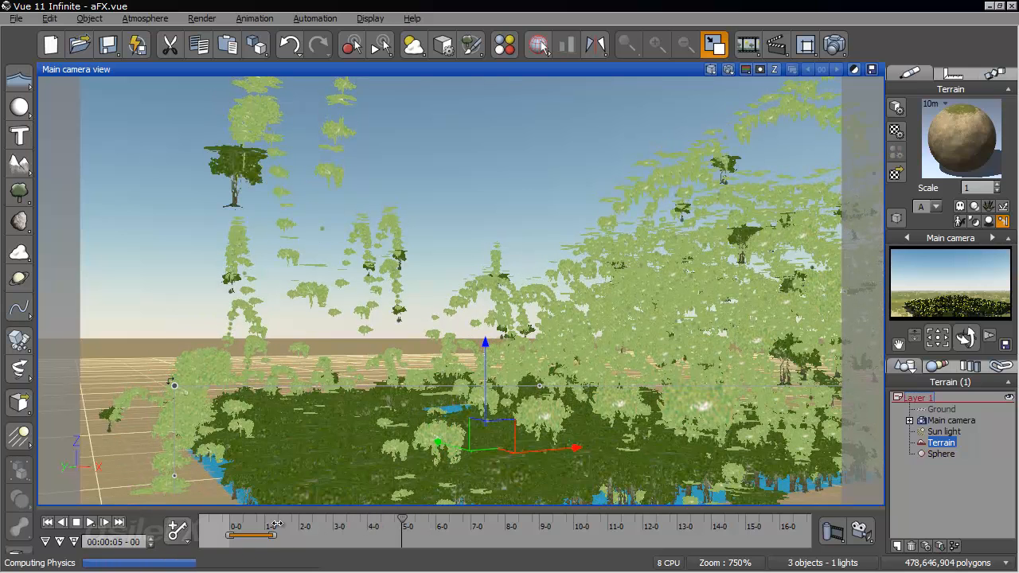
left_click_drag(241, 524, 279, 524)
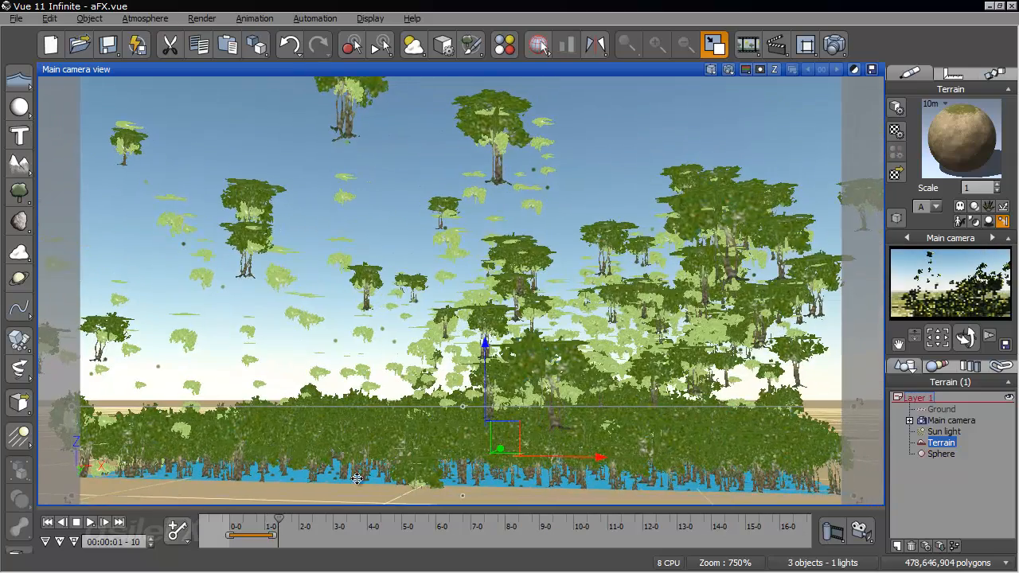
left_click_drag(279, 523, 316, 524)
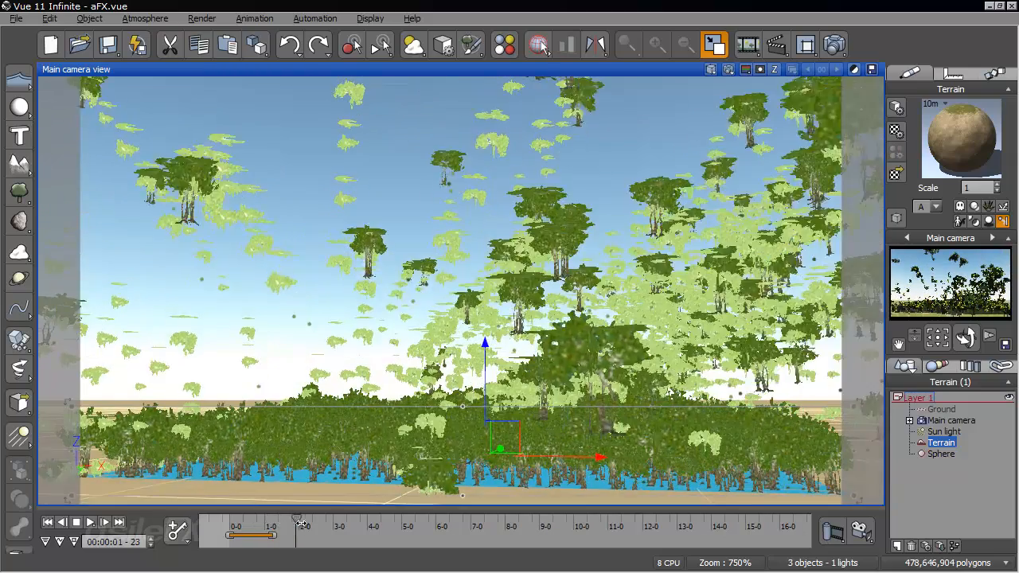
- In the terrain material, set the mass of the Sorrel emitted by the Alder to 1 kg and recompute the EcoSystem
right_click(985, 131)
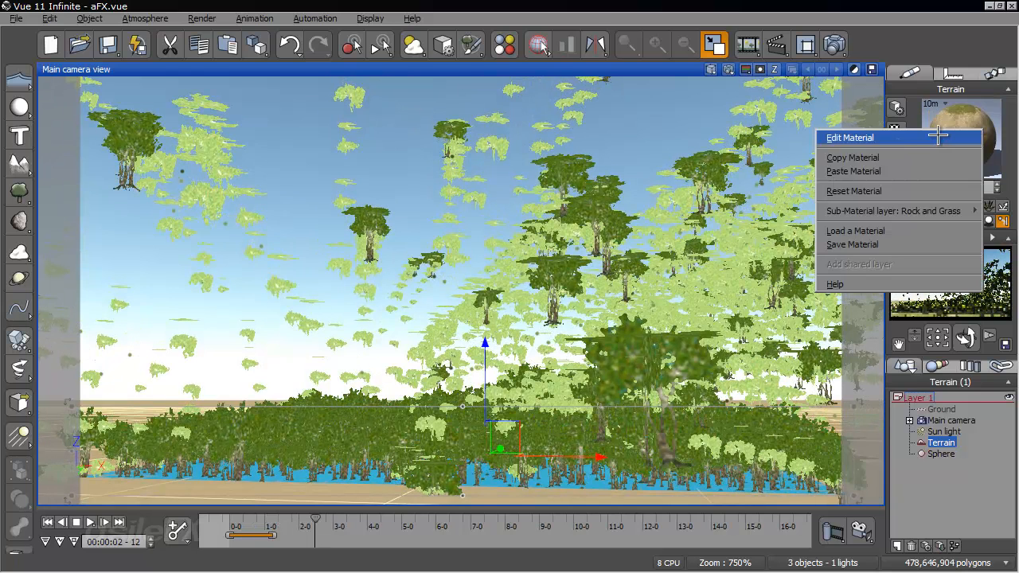
left_click(856, 137)
double_click(256, 308)
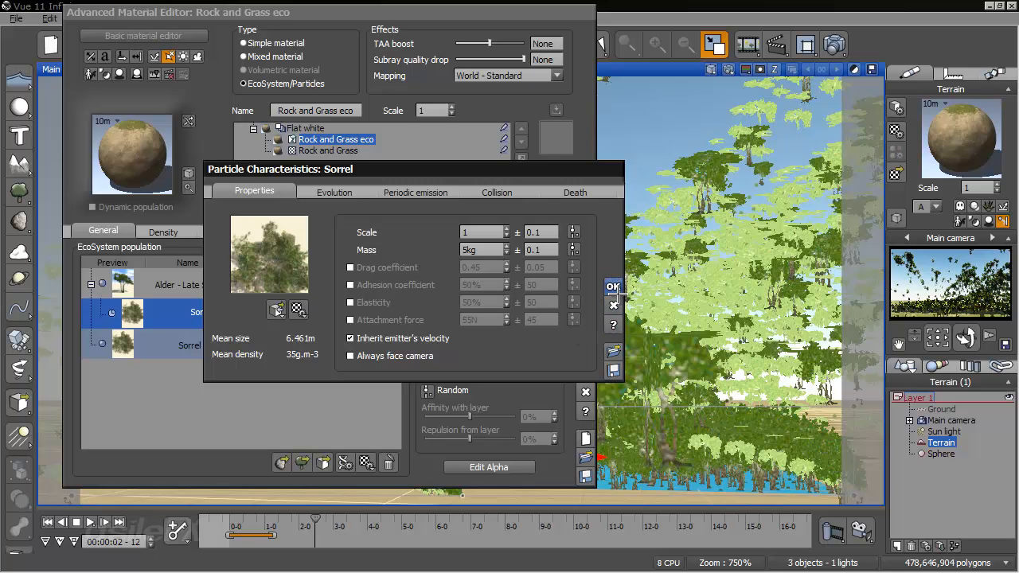
double_click(495, 252)
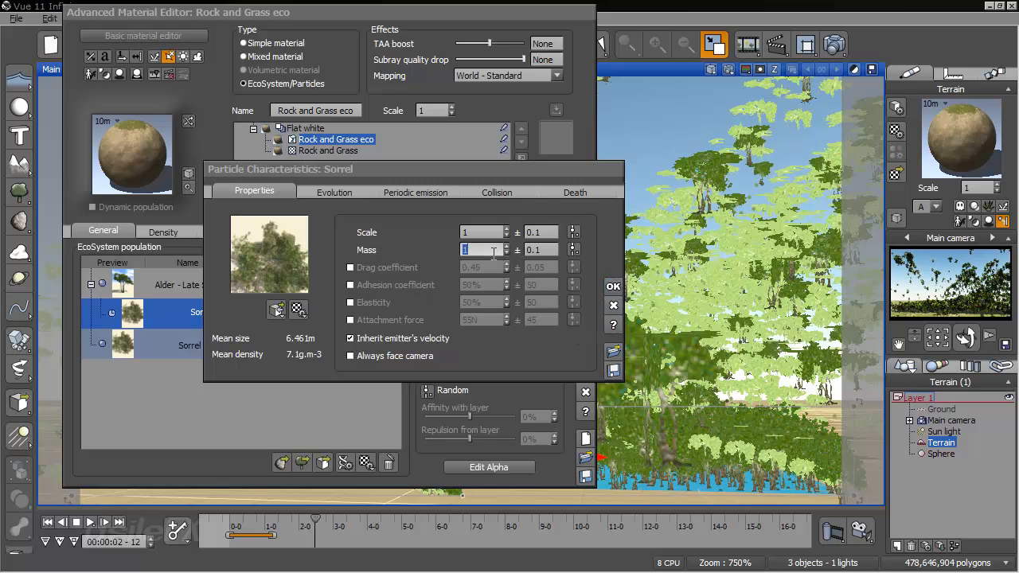
key("Return")
left_click(261, 209)
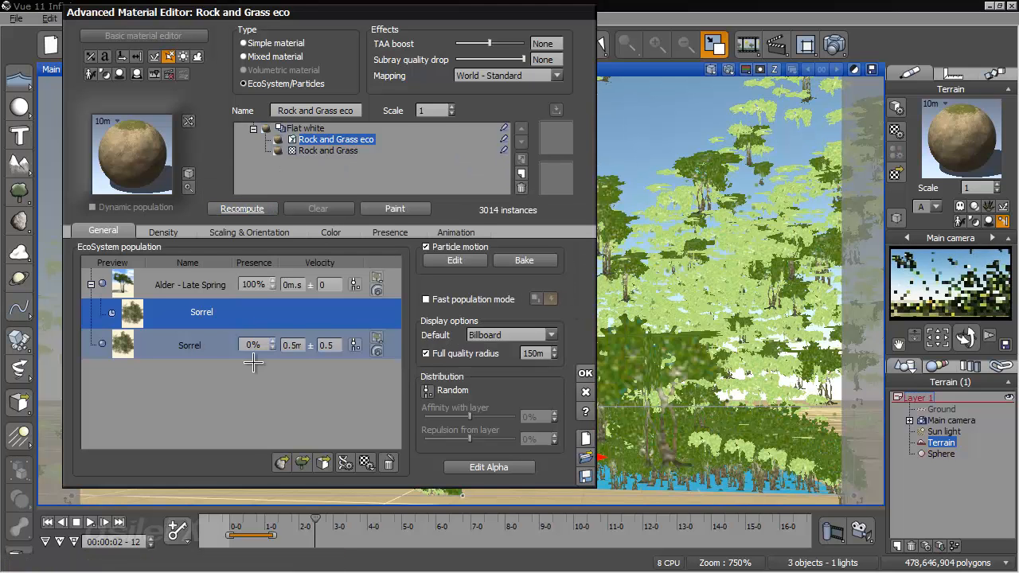
- Set the mass of the Sorrel emitted by the Alder to 500 kg, recompute the EcoSystem and accept the material
double_click(242, 307)
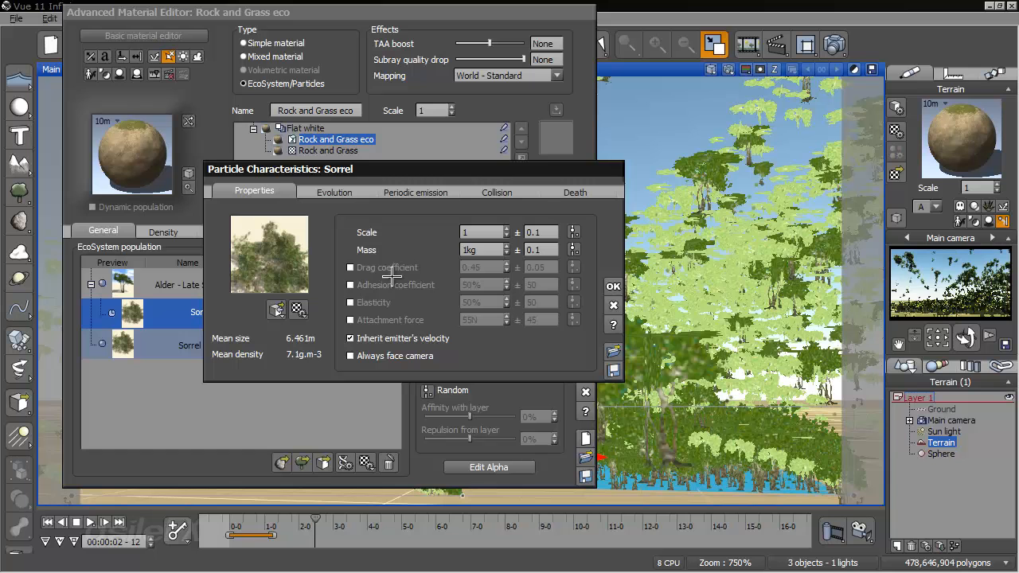
double_click(482, 250)
type("500")
left_click(613, 286)
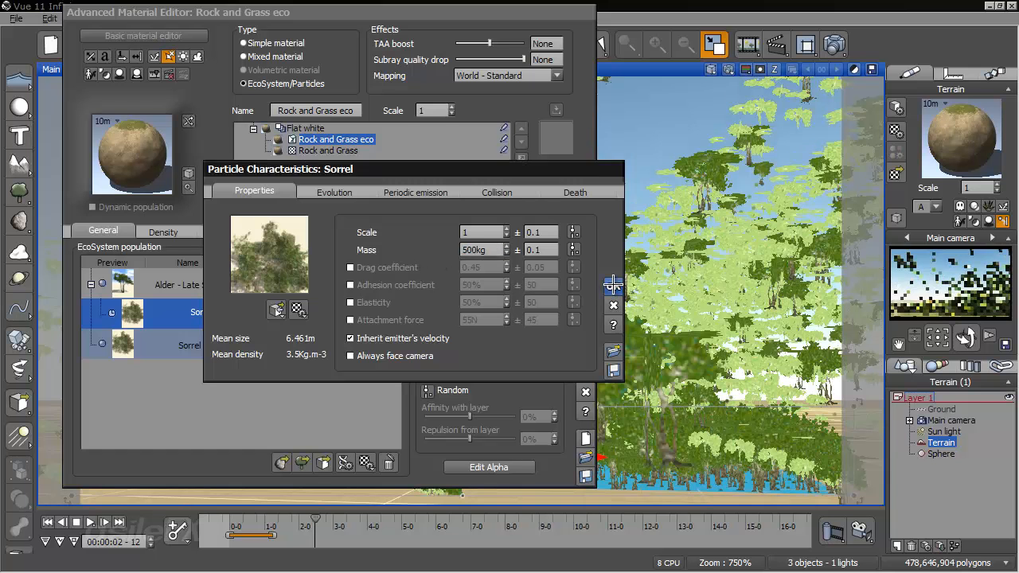
left_click(248, 209)
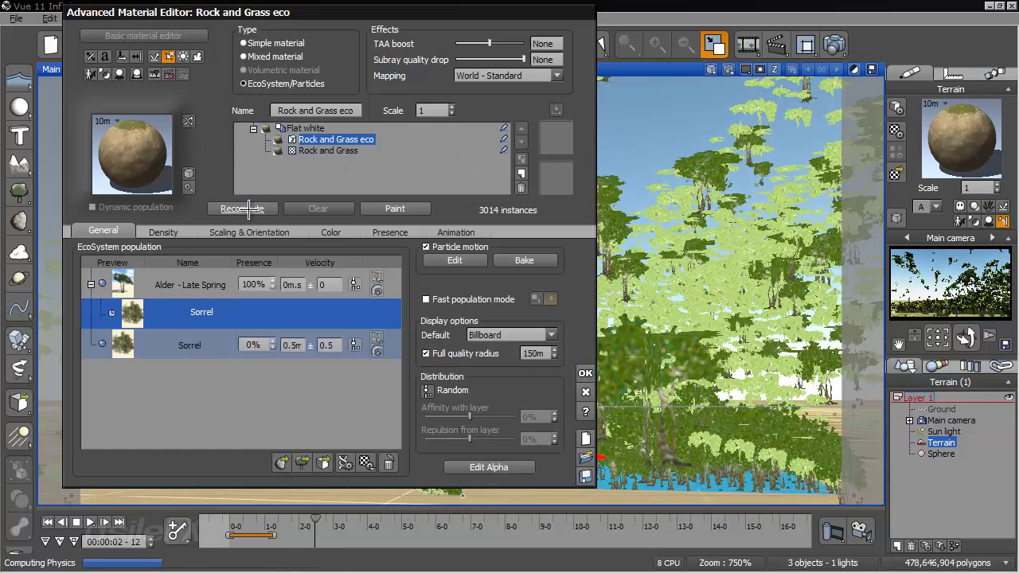
left_click(585, 373)
- Rerun the animation to 00:00:02-22 and examine the motion of the heavier Sorrel plants from another angle
right_click_drag(549, 361, 539, 342)
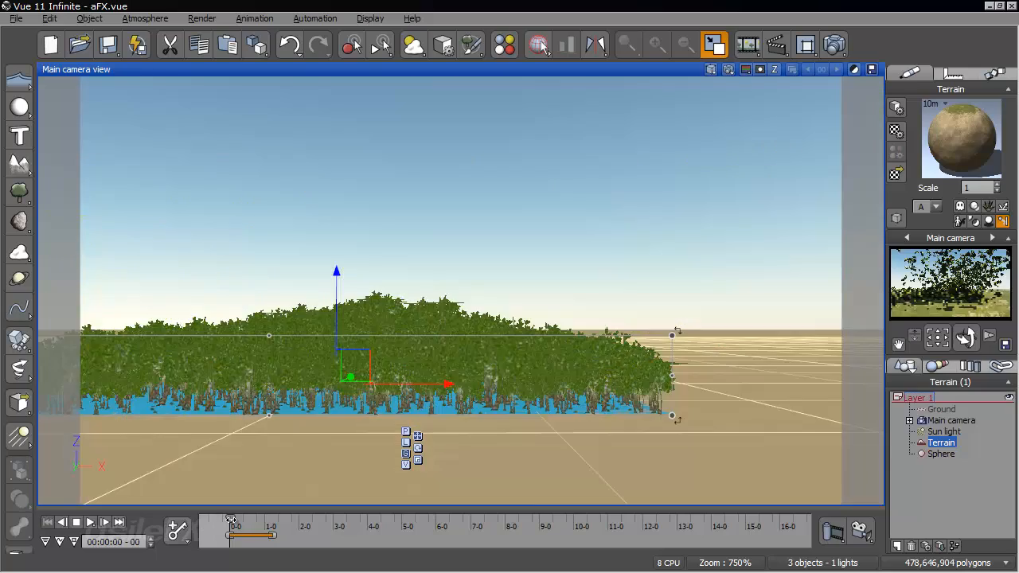
left_click_drag(231, 518, 331, 516)
right_click_drag(436, 365, 431, 392)
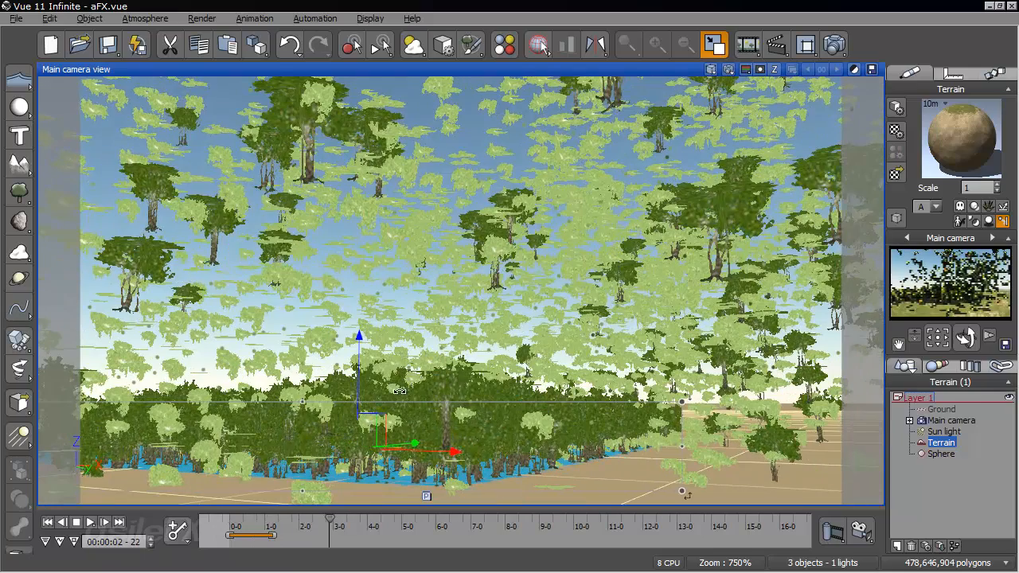
- Replay the animation from the first frame to 00:00:04-03 and examine the scattered plants from different angles
left_click(47, 523)
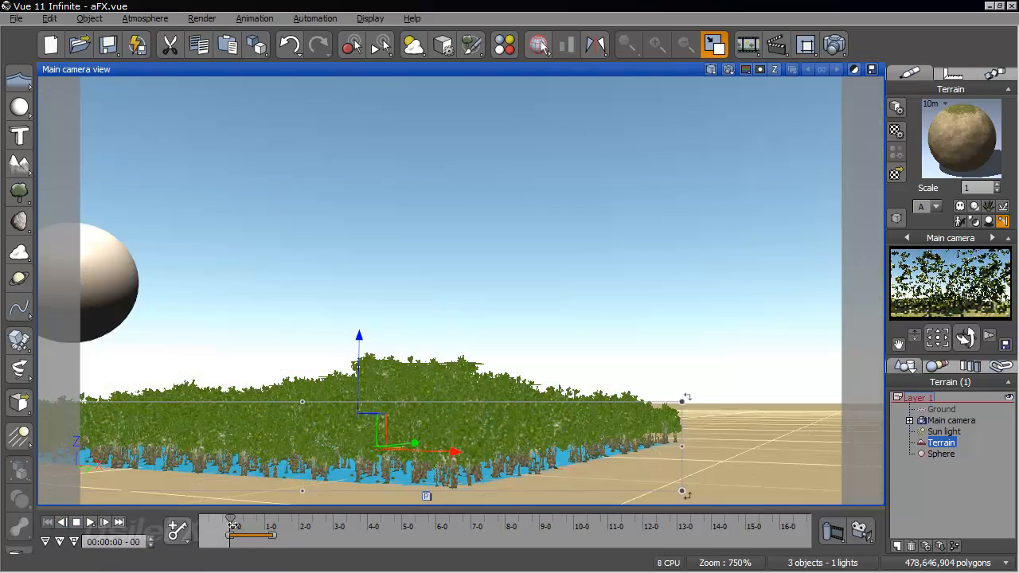
left_click_drag(231, 526, 311, 529)
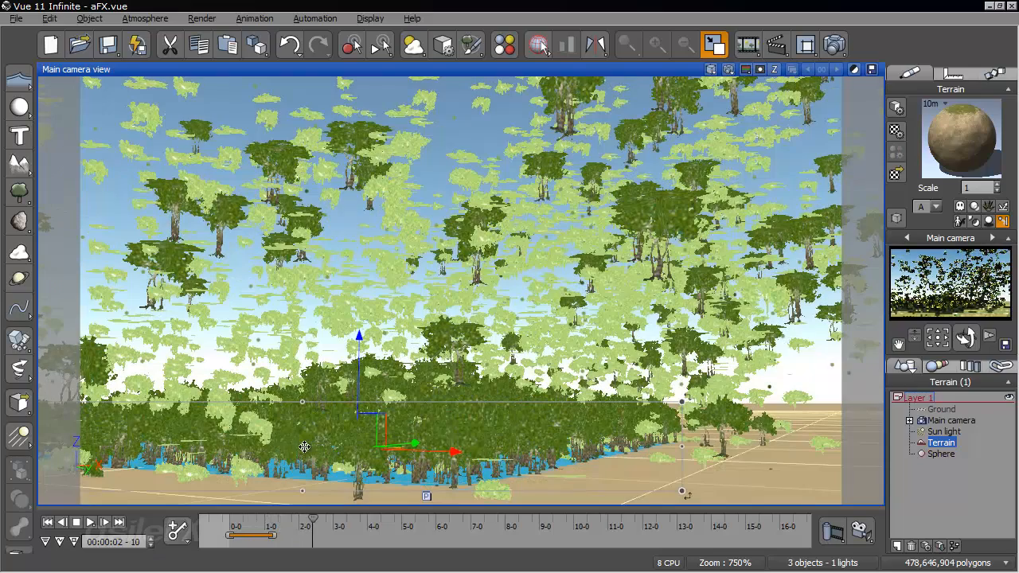
right_click_drag(324, 434, 536, 378)
left_click_drag(316, 522, 372, 534)
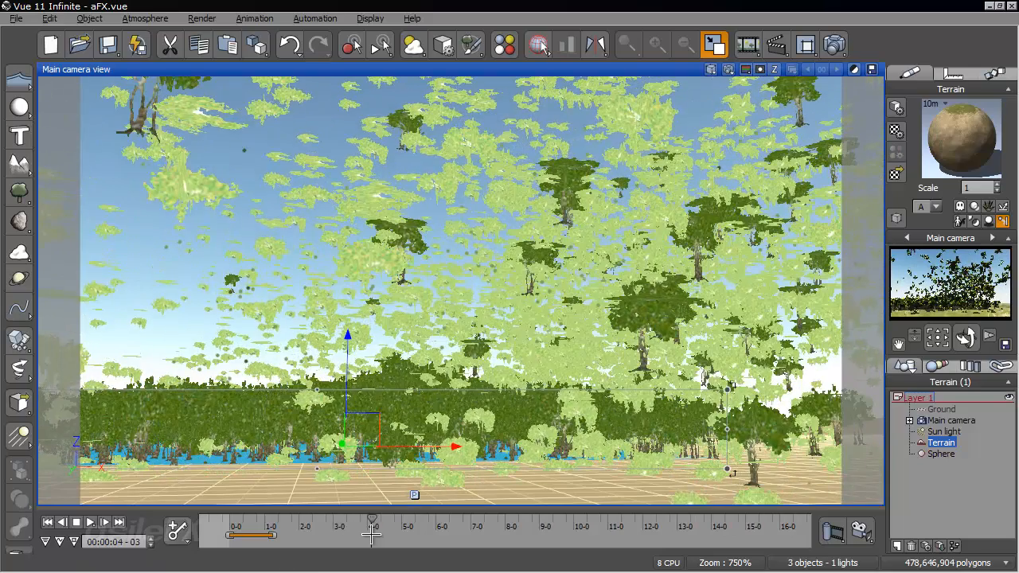
key("ctrl+z")
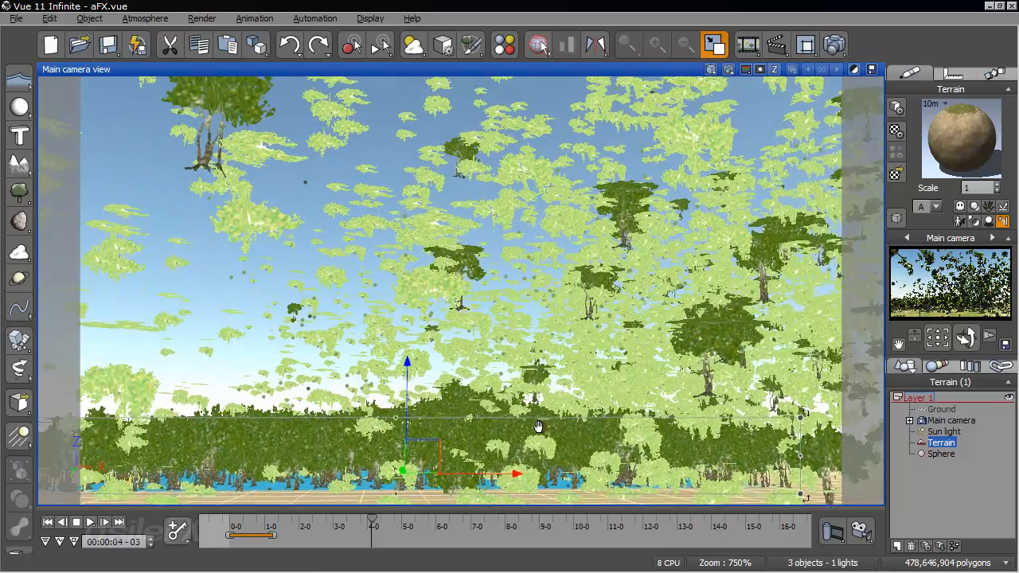
key("ctrl+y")
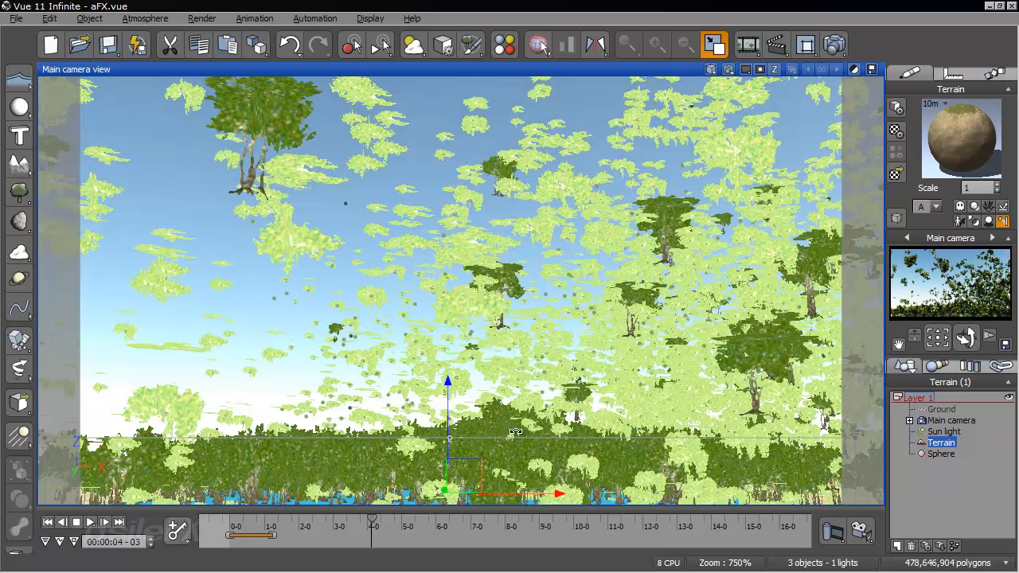
- Change the turbulence force in the global particle configuration of the terrain's EcoSystem material
right_click(957, 144)
left_click(812, 135)
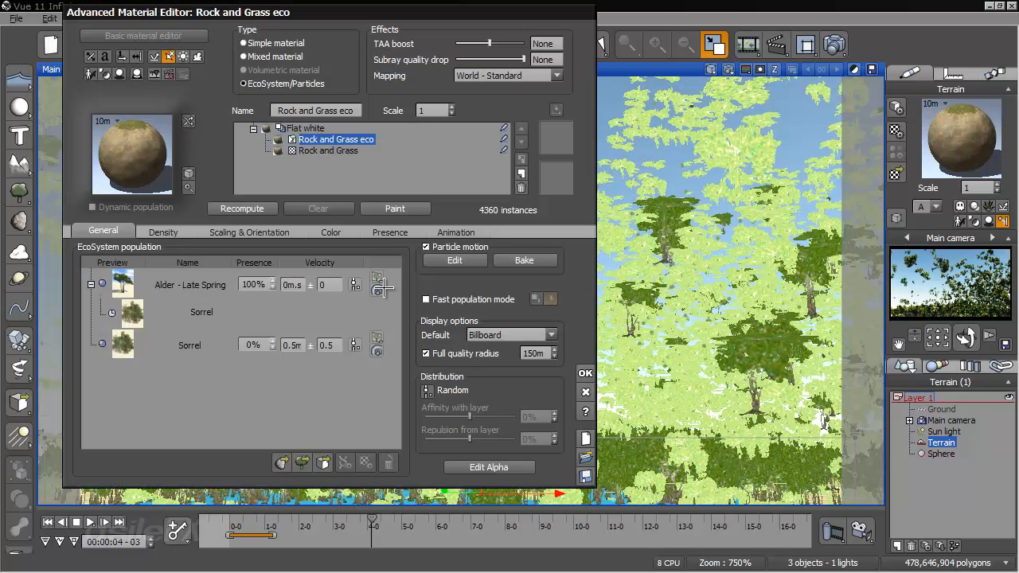
left_click(455, 260)
left_click(865, 193)
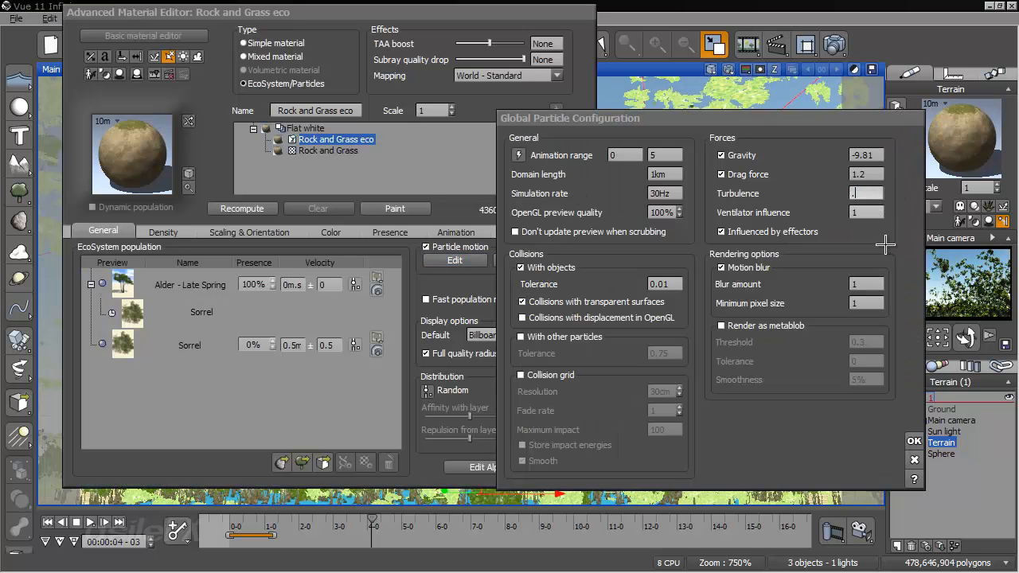
left_click(915, 441)
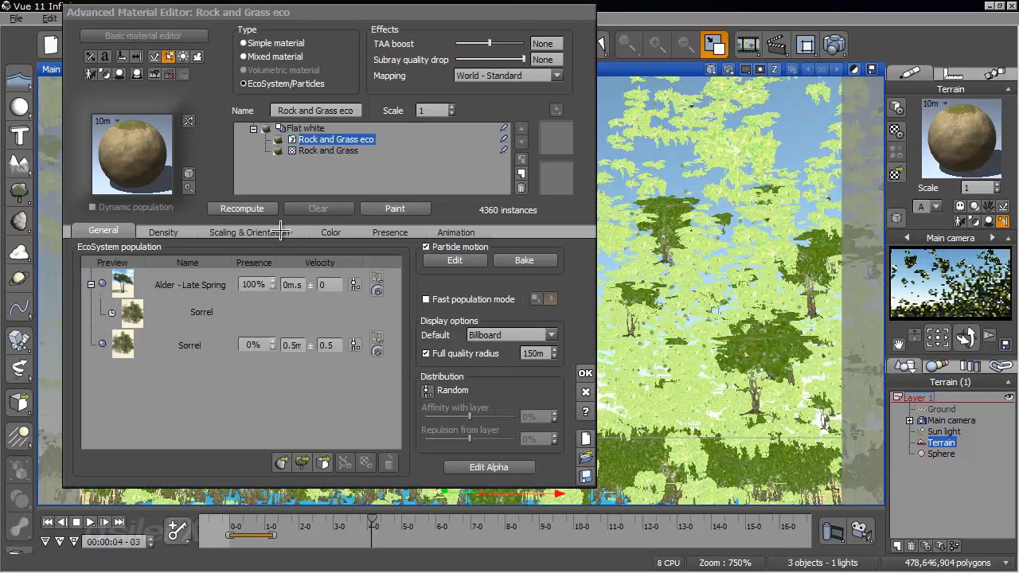
- Set the scale of the Sorrel emitted by the Alder to 0.5 and rerun the animation to 00:00:02-16
left_click(181, 291)
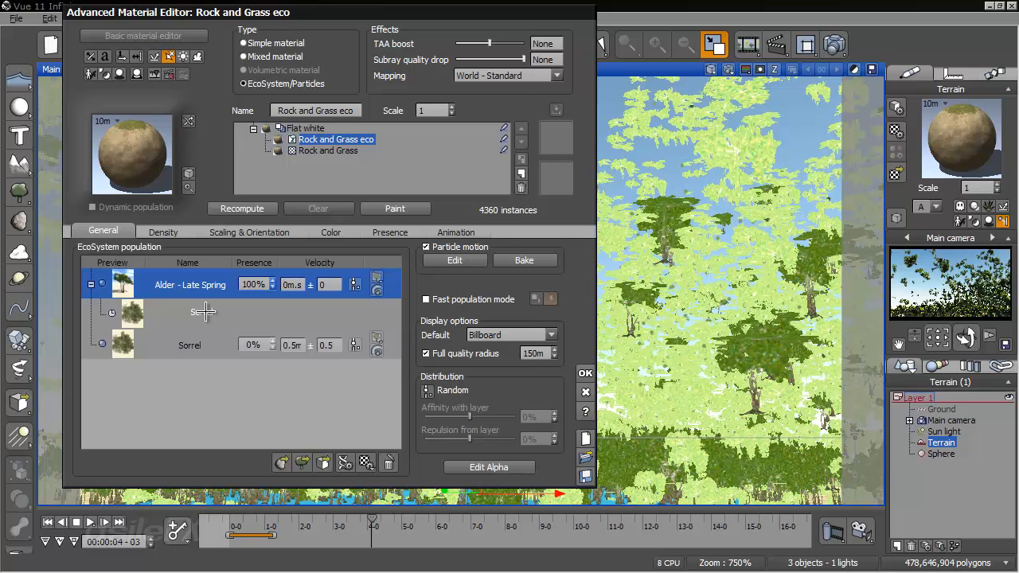
double_click(204, 313)
left_click(493, 232)
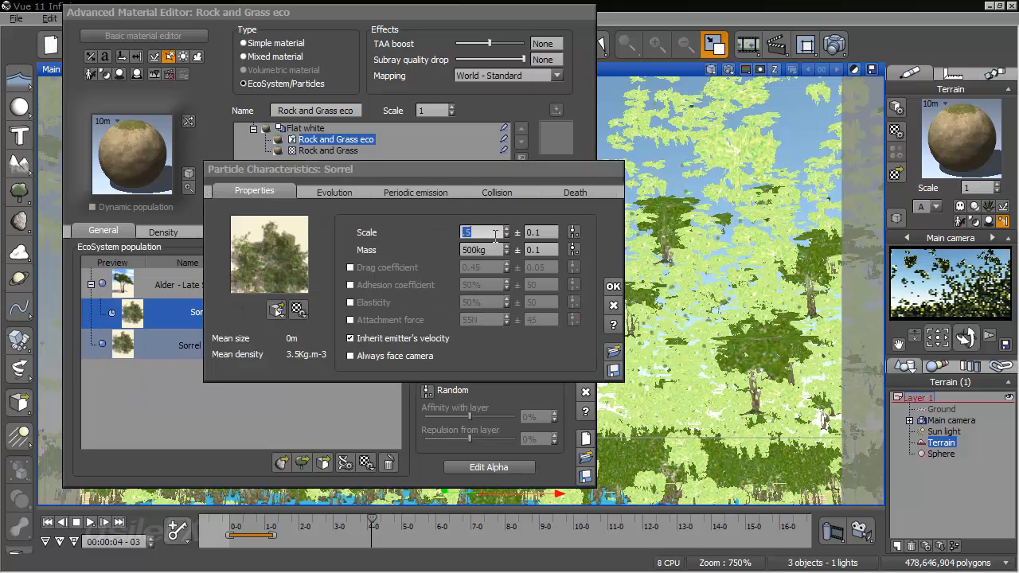
left_click(613, 286)
left_click(587, 374)
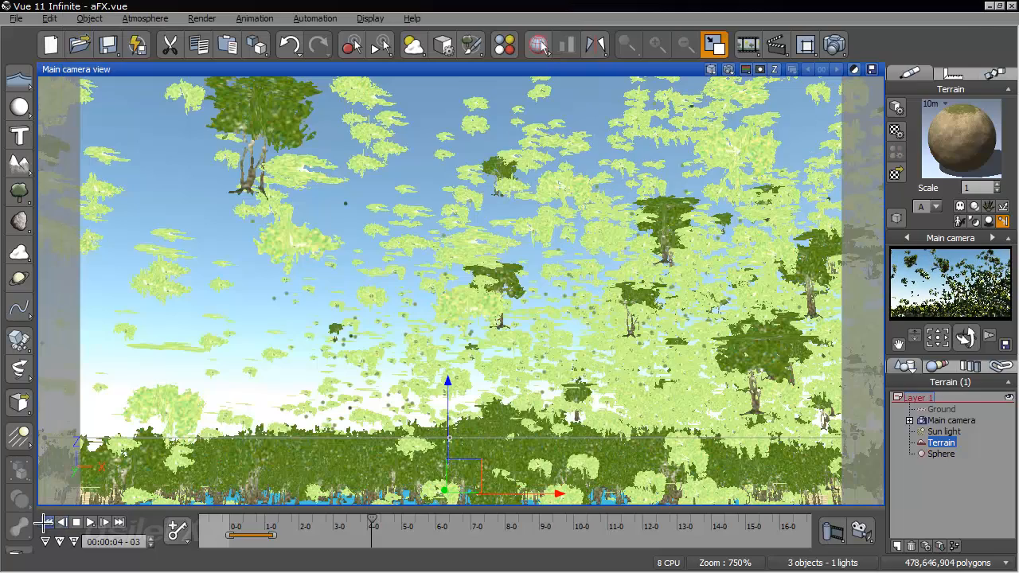
left_click_drag(229, 527, 321, 522)
- In the terrain material, set the Alder's Sorrel emission velocity to 100 and recompute the EcoSystem
double_click(960, 143)
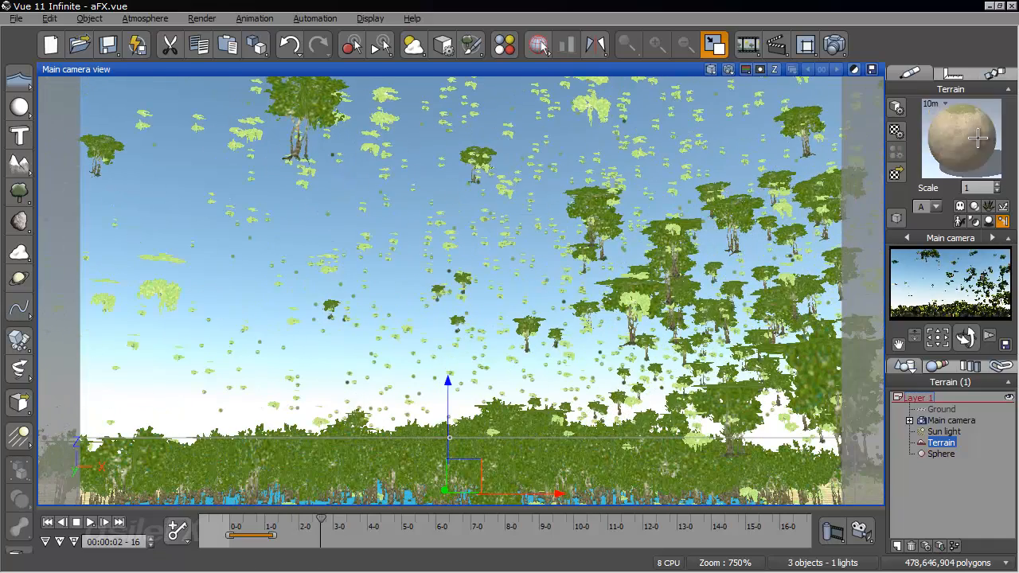
double_click(197, 285)
left_click(416, 191)
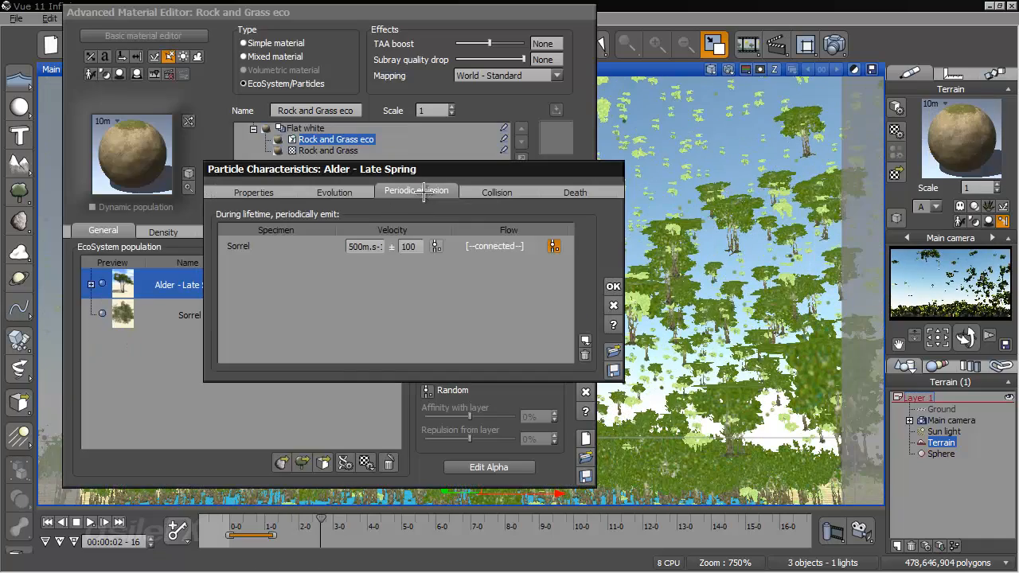
double_click(366, 247)
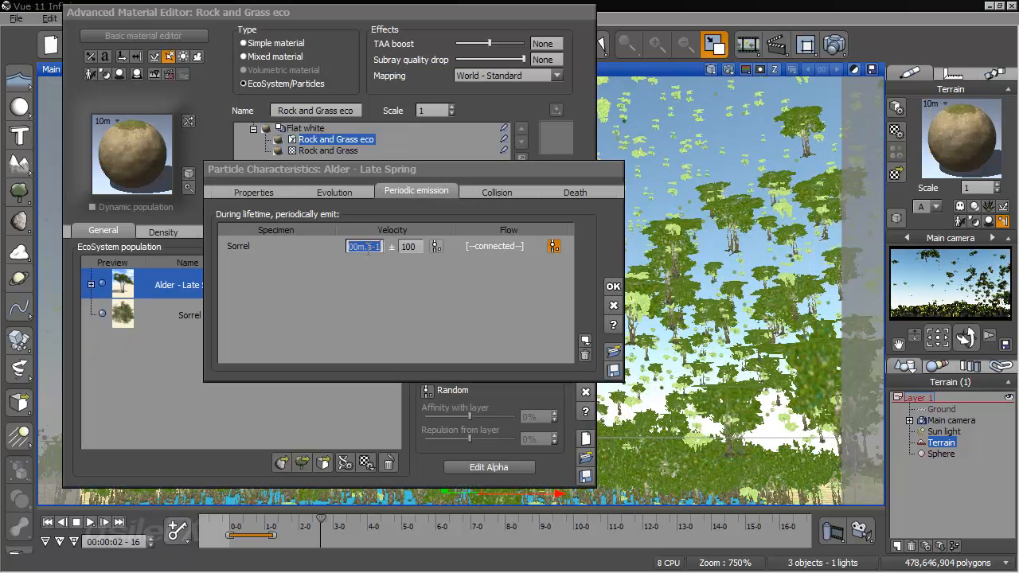
type("100")
left_click(613, 285)
left_click(241, 208)
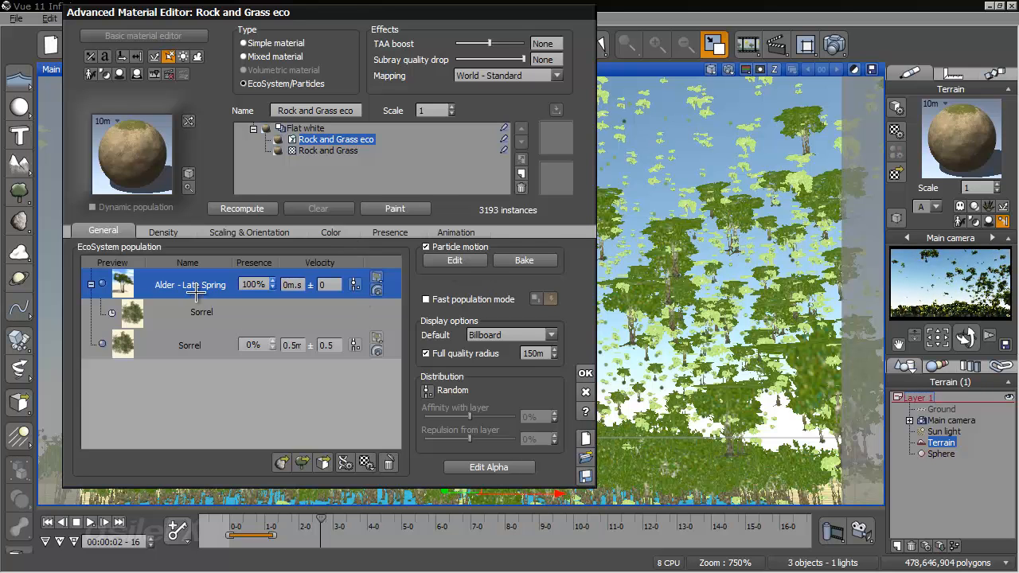
- Lower the Alder's Sorrel emission velocity to 10, recompute the EcoSystem and accept the material
double_click(214, 313)
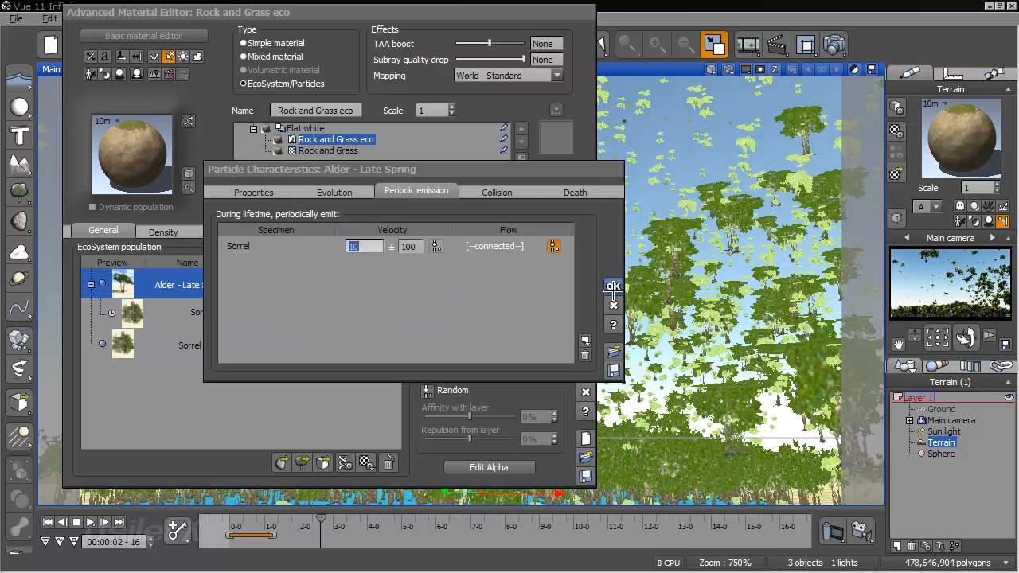
left_click(613, 286)
left_click(268, 208)
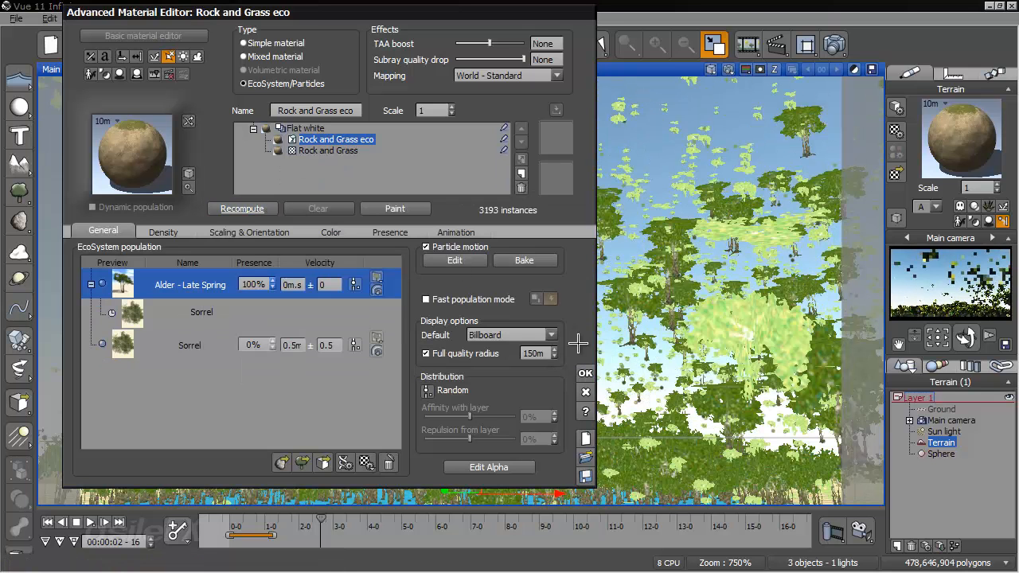
left_click(585, 373)
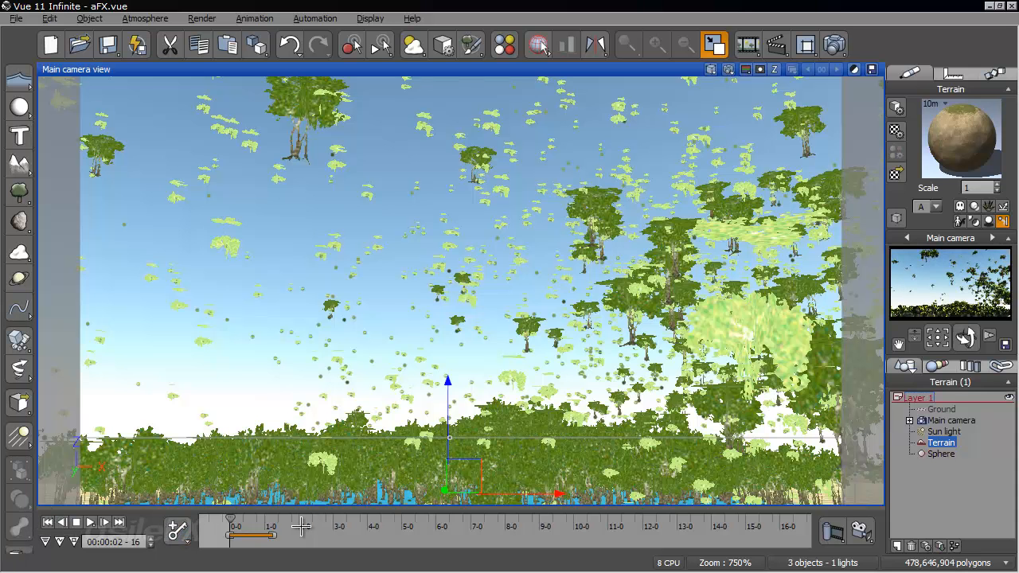
- Replay the animation from the start to 00:00:03-18 to check the plant emission, and return to the first frame
left_click(236, 521)
left_click_drag(230, 521, 359, 522)
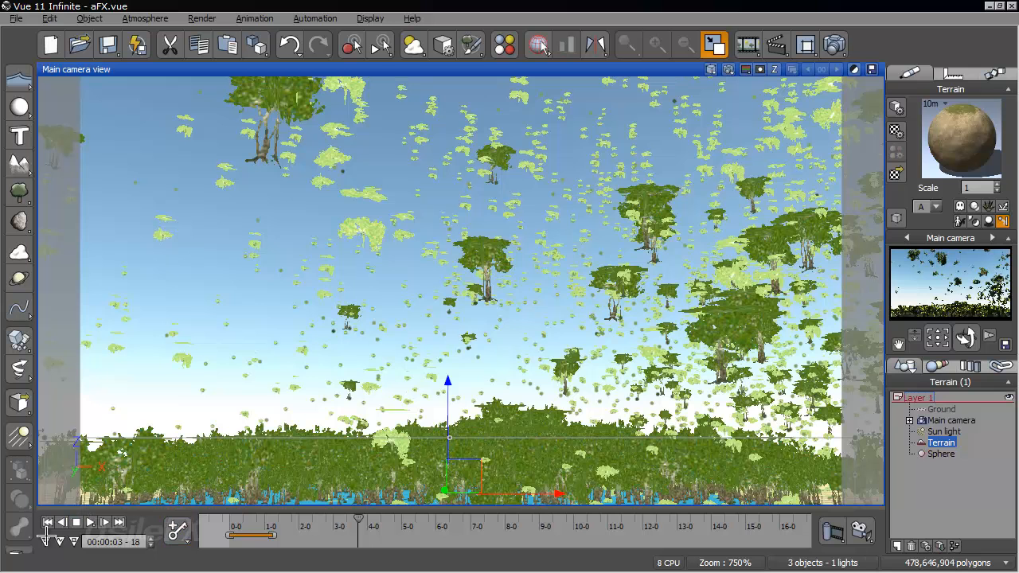
left_click(54, 521)
- In the terrain material, set the Alder's Sorrel emission velocity to 3 and accept the material
right_click(944, 144)
left_click(860, 151)
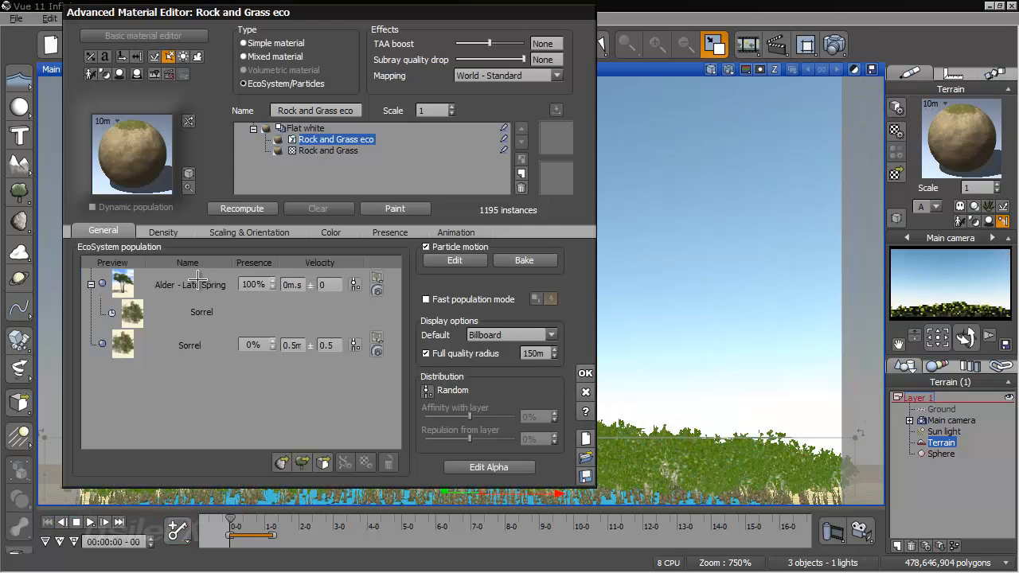
double_click(198, 279)
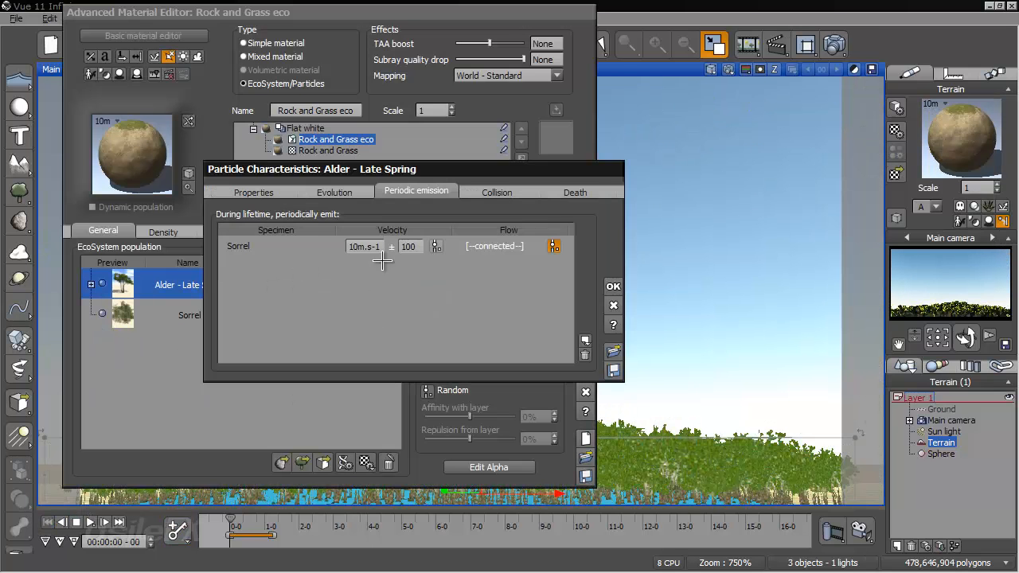
left_click(614, 286)
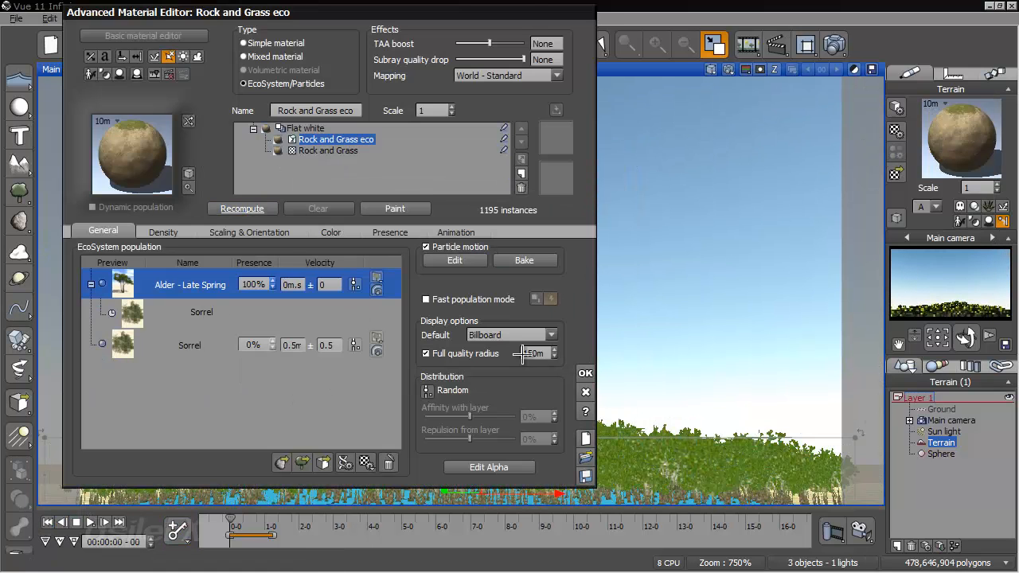
left_click(586, 374)
- Rerun the animation to 00:00:02-14 and recompute the terrain's EcoSystem at that frame
left_click_drag(229, 519, 256, 520)
left_click_drag(271, 523, 319, 522)
right_click(909, 141)
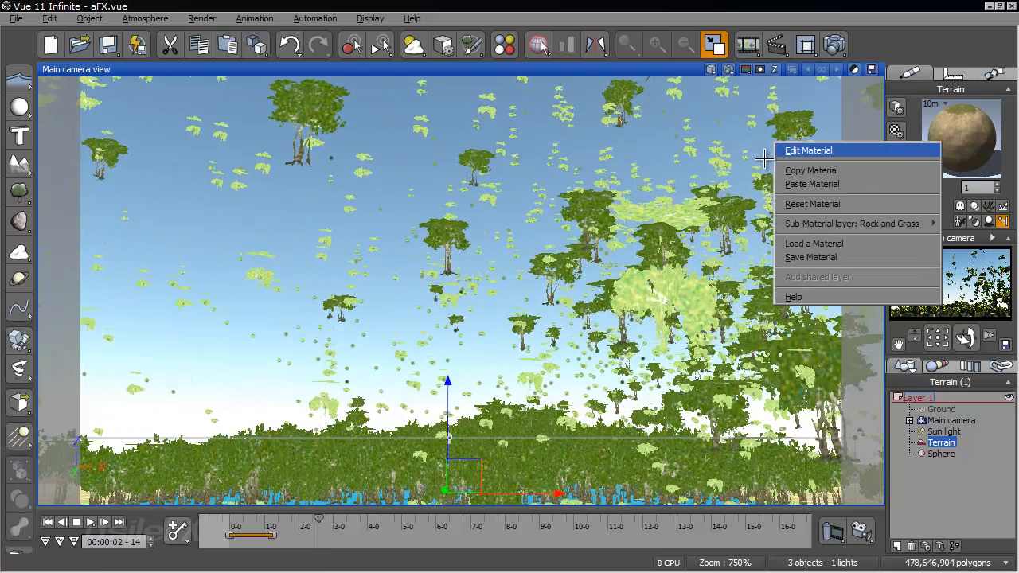
left_click(808, 151)
left_click(243, 210)
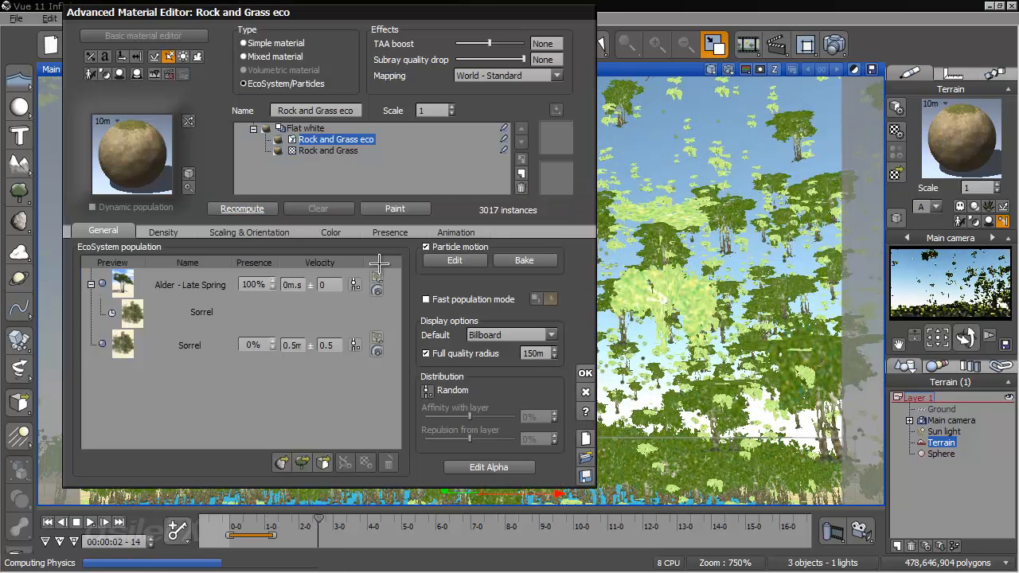
left_click(585, 372)
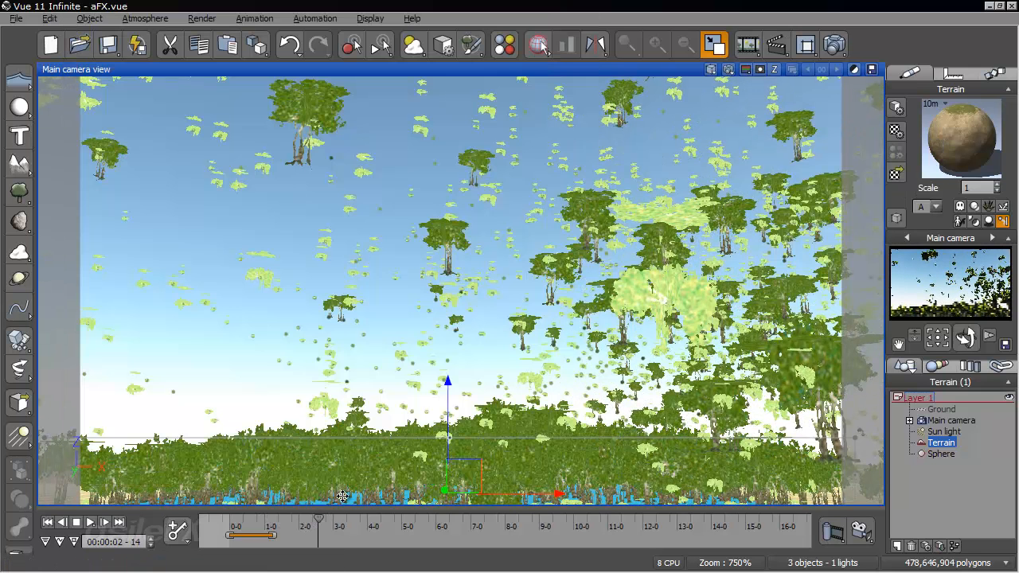
- Reduce the scale of the Sorrel emitted by the Alder in the terrain material
right_click(970, 161)
left_click(912, 152)
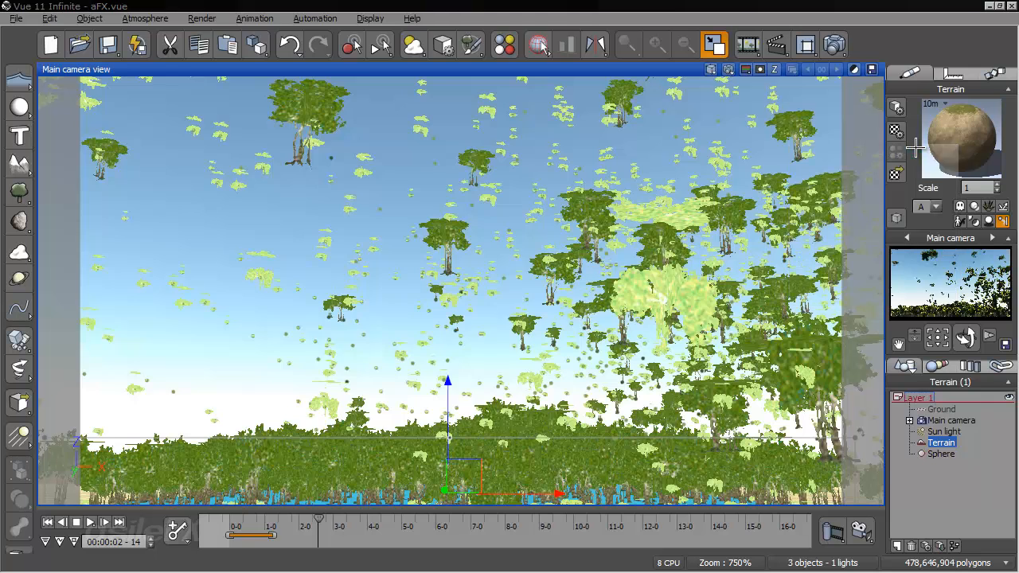
double_click(196, 309)
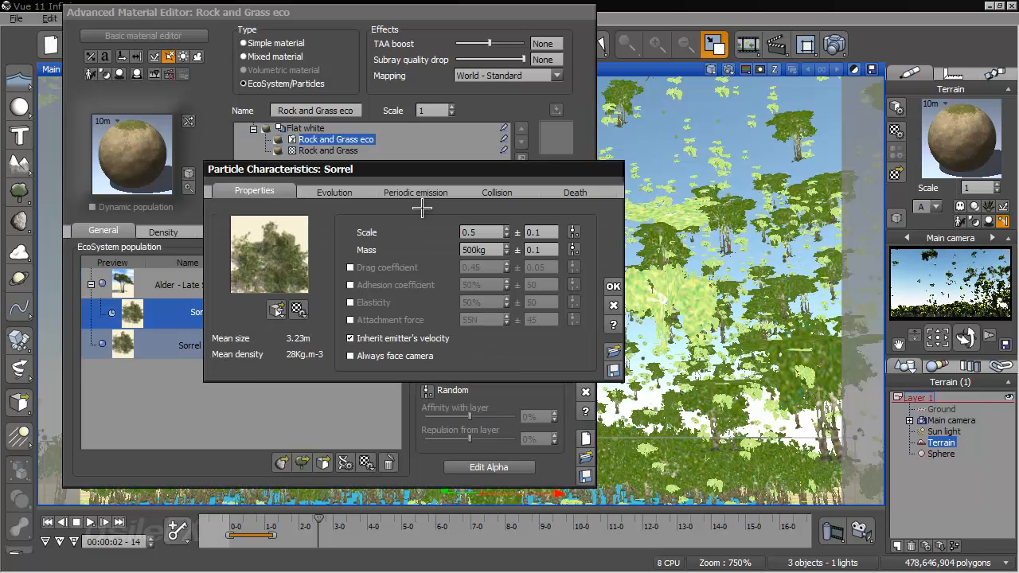
double_click(472, 232)
type(".05")
left_click(613, 286)
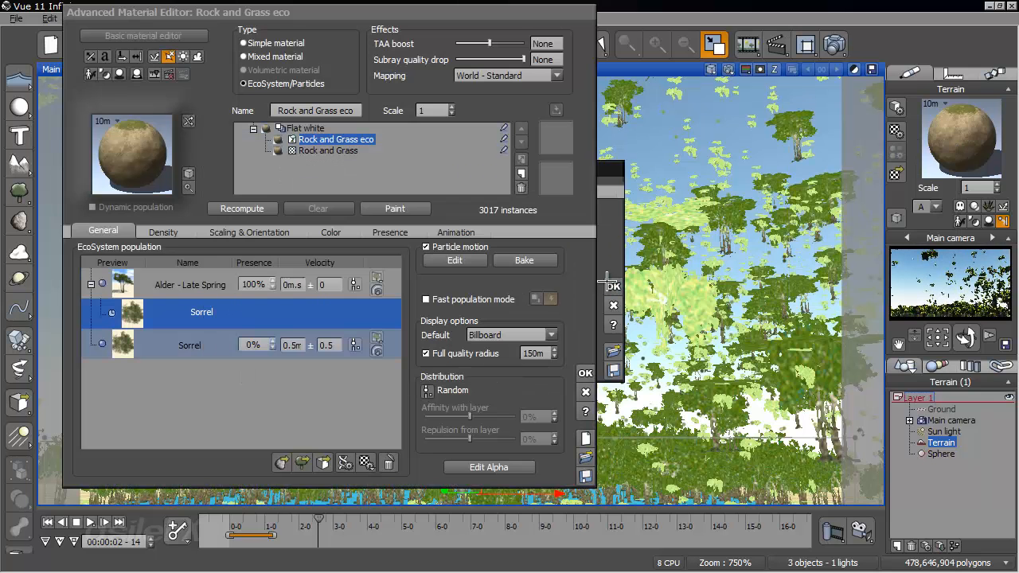
- In the Alder's emission flow function, set the constant subtracted from the particle speed to 10 and accept the material
double_click(206, 283)
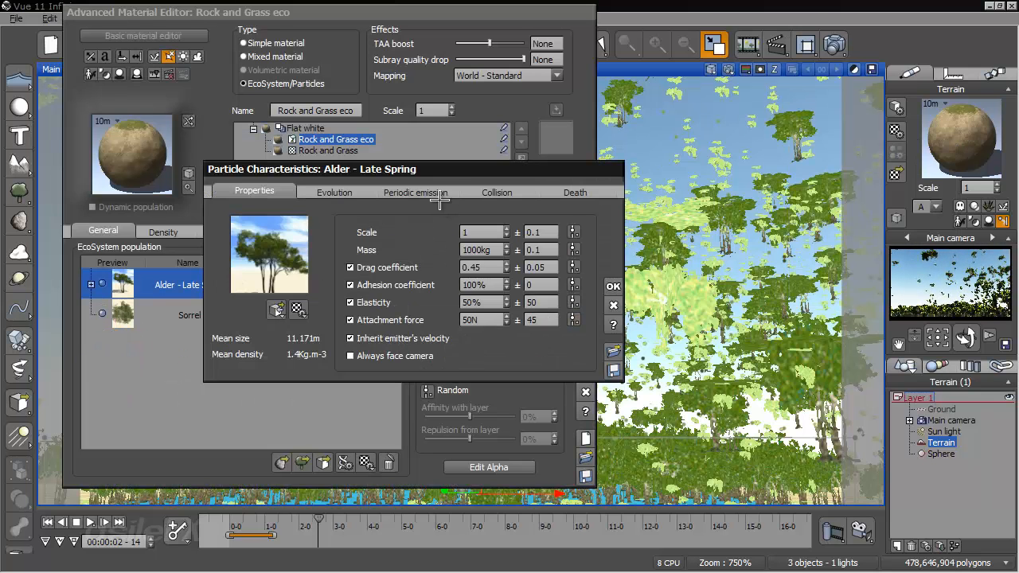
left_click(416, 193)
left_click(553, 246)
double_click(351, 471)
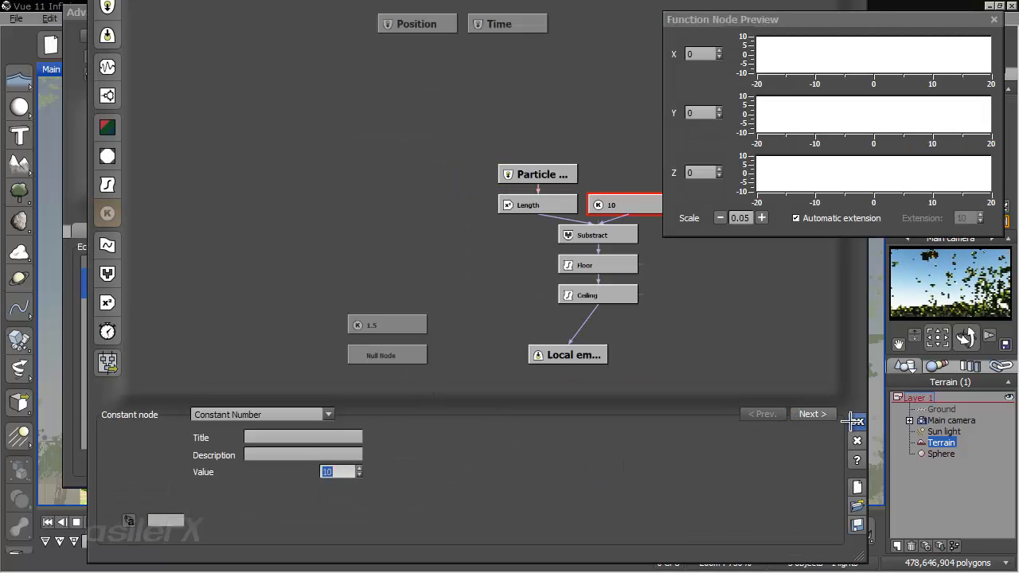
left_click(856, 422)
left_click(611, 296)
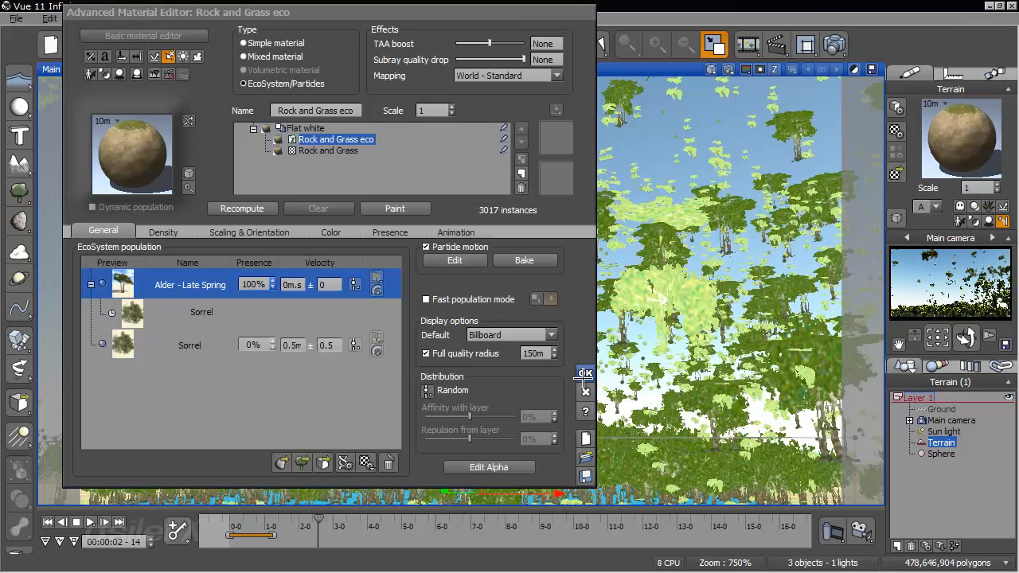
left_click(585, 374)
- Replay the animation from the first frame to 00:00:03-21 and examine the smaller emitted plants from another angle
left_click(231, 532)
left_click_drag(228, 522, 316, 518)
right_click_drag(564, 282, 342, 306)
left_click_drag(318, 525, 367, 525)
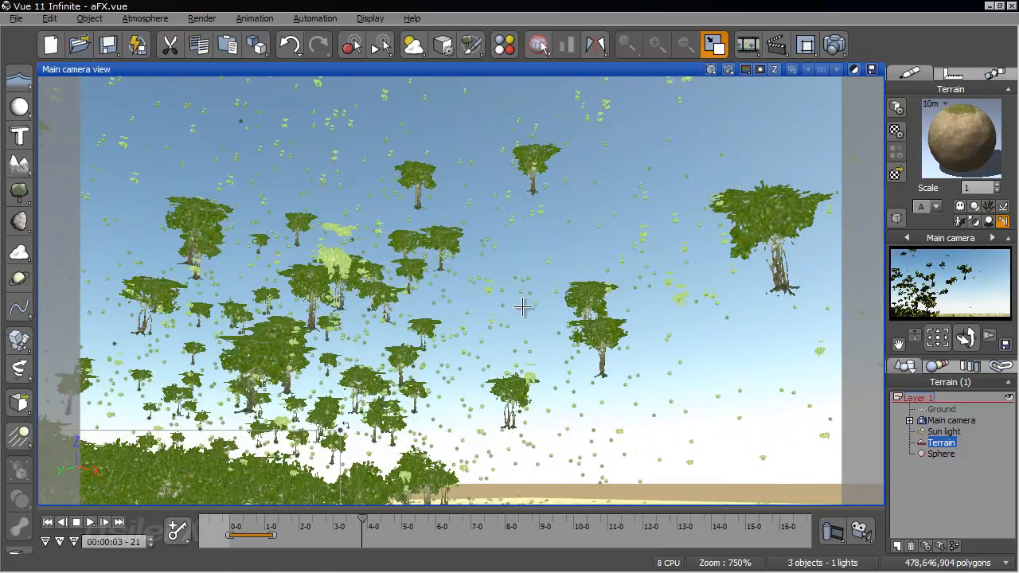
- Set the Alder's Sorrel emission velocity to 0.75 m/s, recompute the EcoSystem and accept the material
right_click(985, 143)
left_click(956, 152)
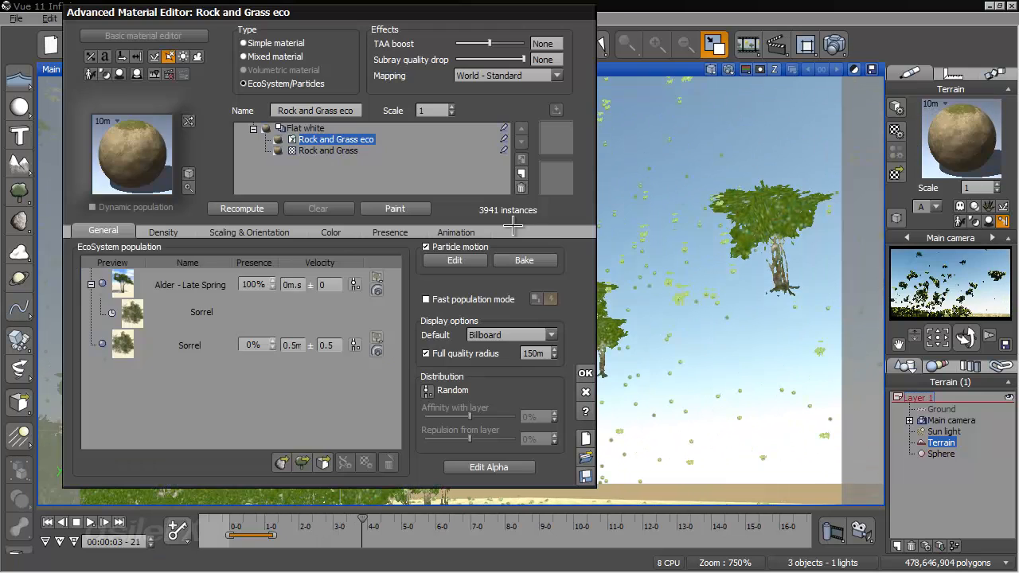
left_click(183, 320)
left_click(201, 285)
double_click(190, 285)
left_click(365, 247)
type(".75")
key("Tab")
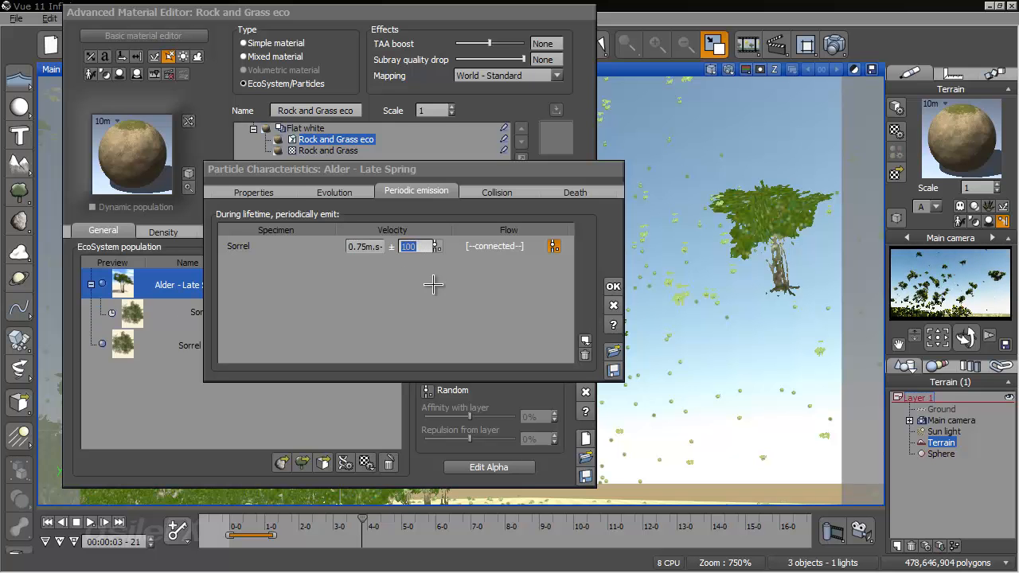
left_click(613, 286)
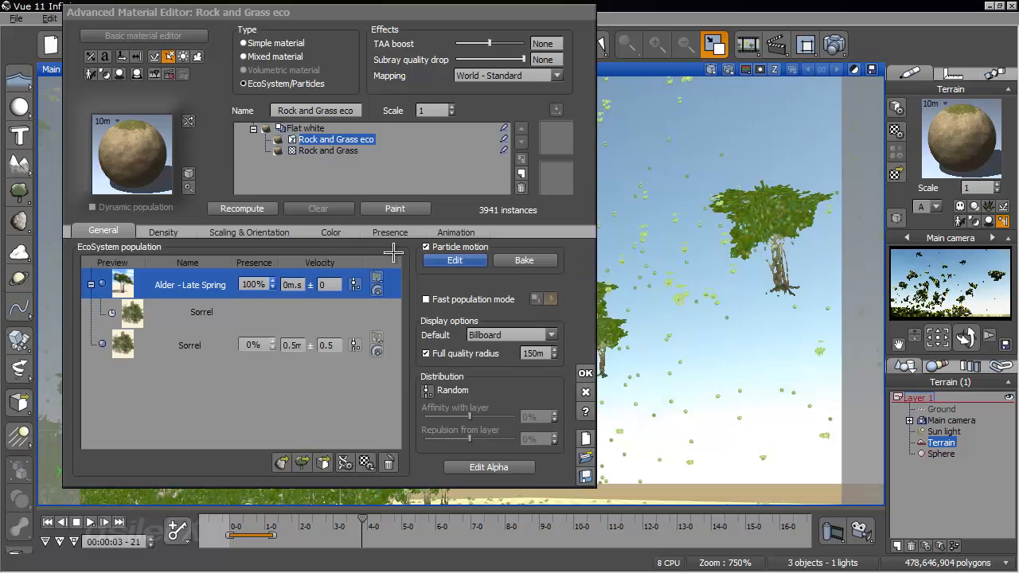
left_click(243, 208)
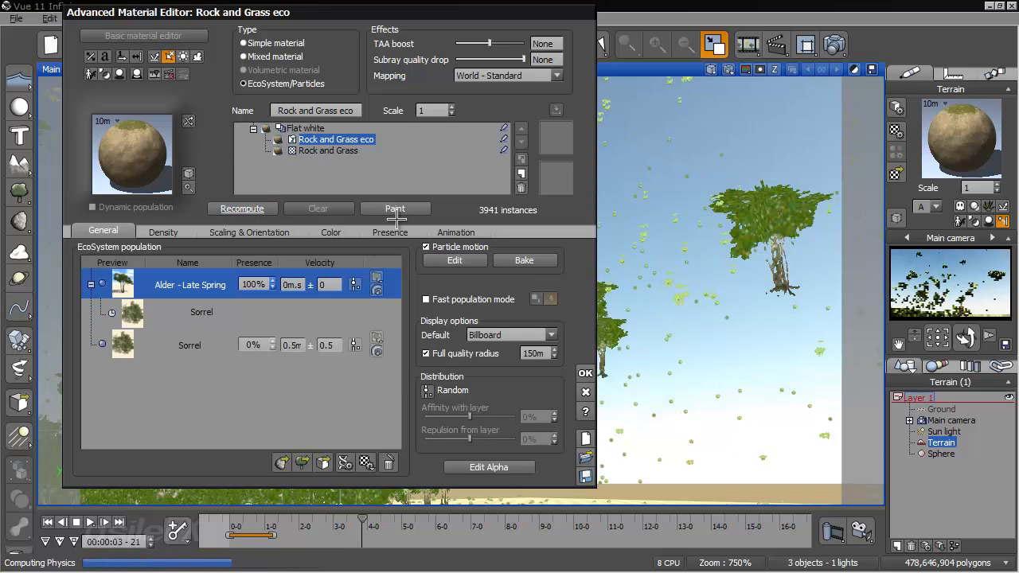
left_click(588, 373)
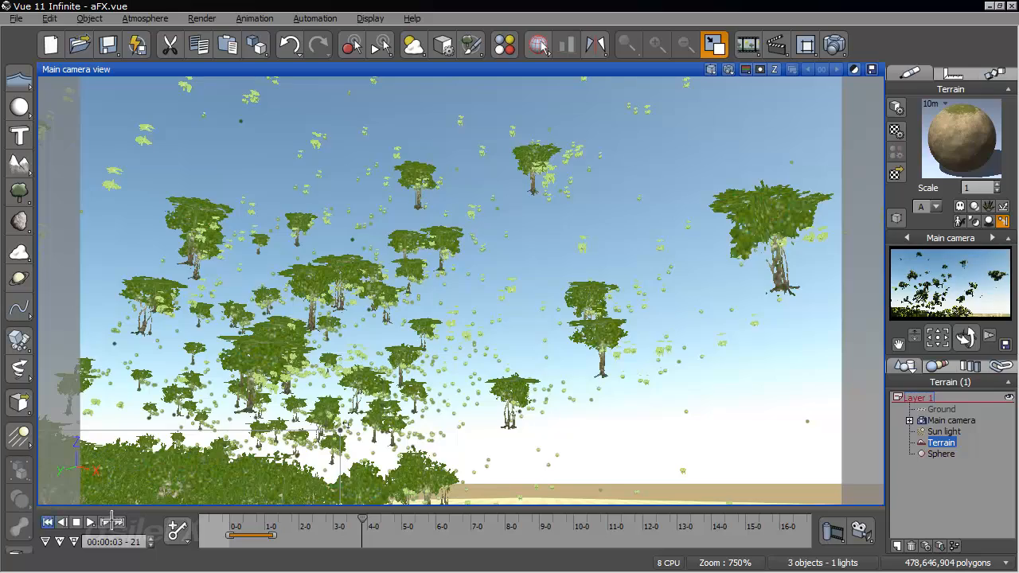
- Replay the animation from the first frame to 00:00:04-14 and examine the slower emission up close and from afar
left_click(237, 521)
left_click_drag(232, 517, 387, 519)
right_click_drag(382, 401, 509, 464)
scroll(510, 462, "down", 8)
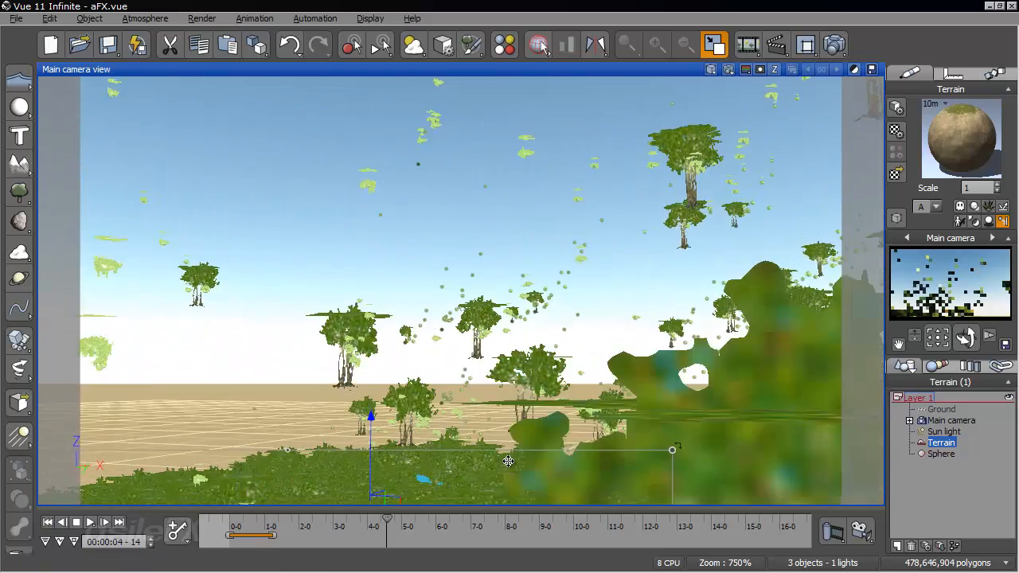
scroll(512, 464, "up", 2)
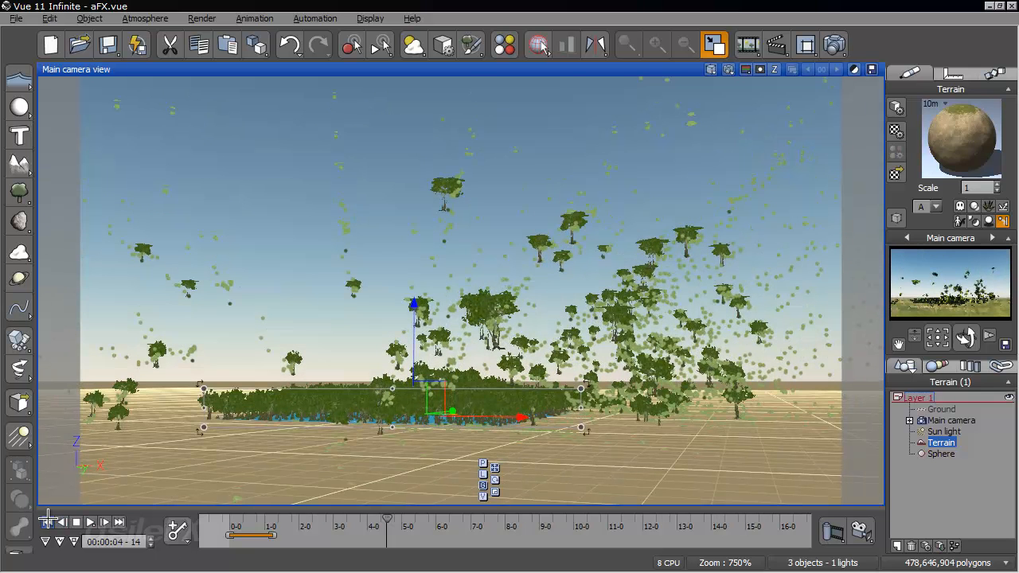
- Move the animation to 00:00:02-14, set the mass of the Alder's emitted Sorrel to 100 kg and recompute the EcoSystem
left_click_drag(250, 530, 319, 521)
right_click(975, 152)
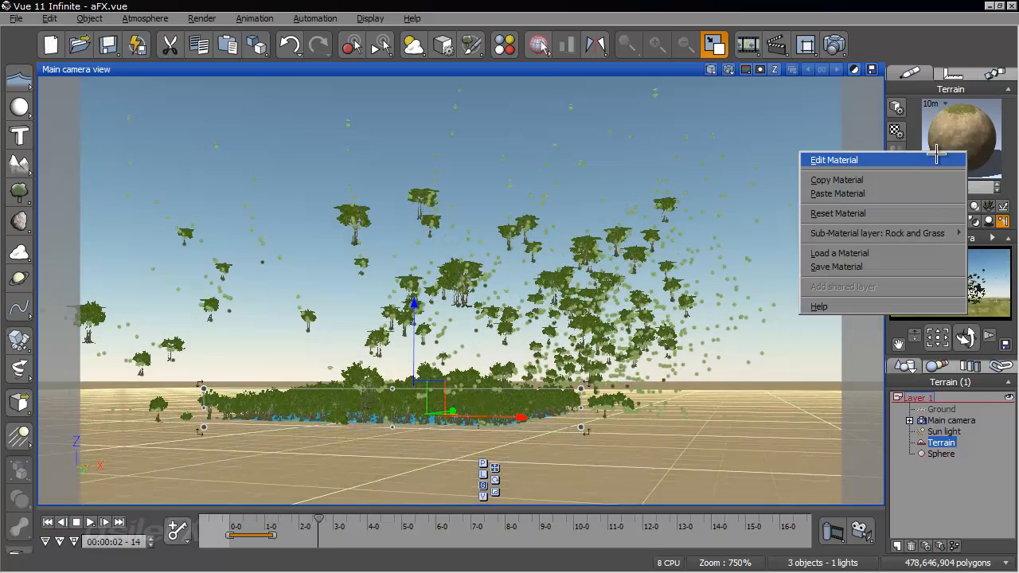
left_click(844, 159)
double_click(203, 311)
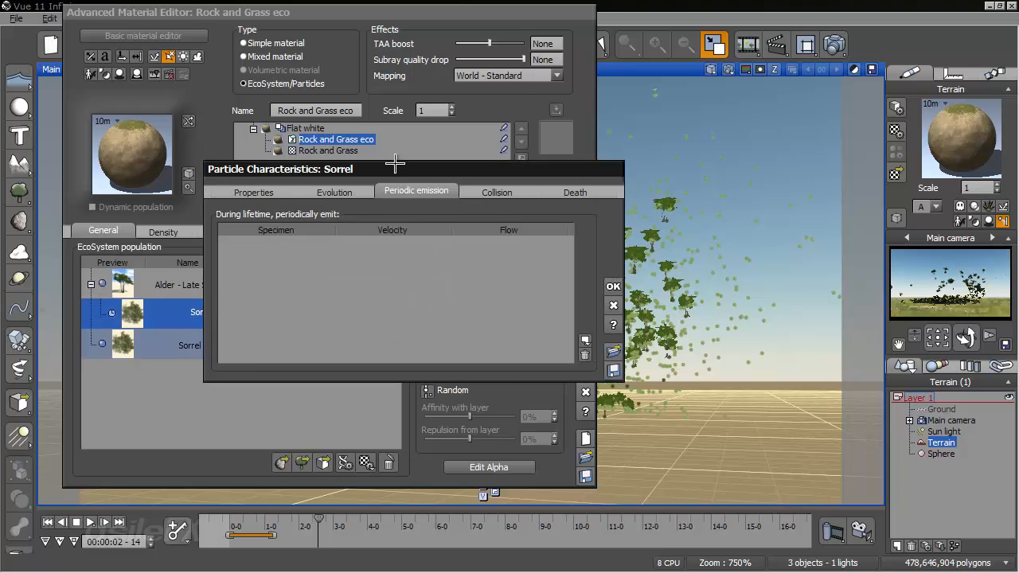
left_click(250, 191)
double_click(482, 250)
type("100")
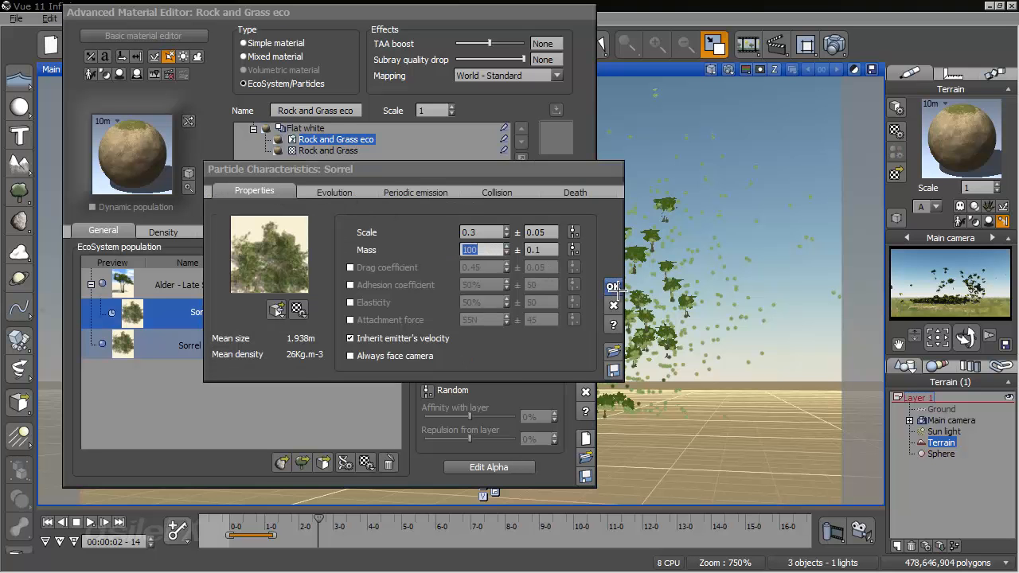
left_click(612, 288)
left_click(265, 208)
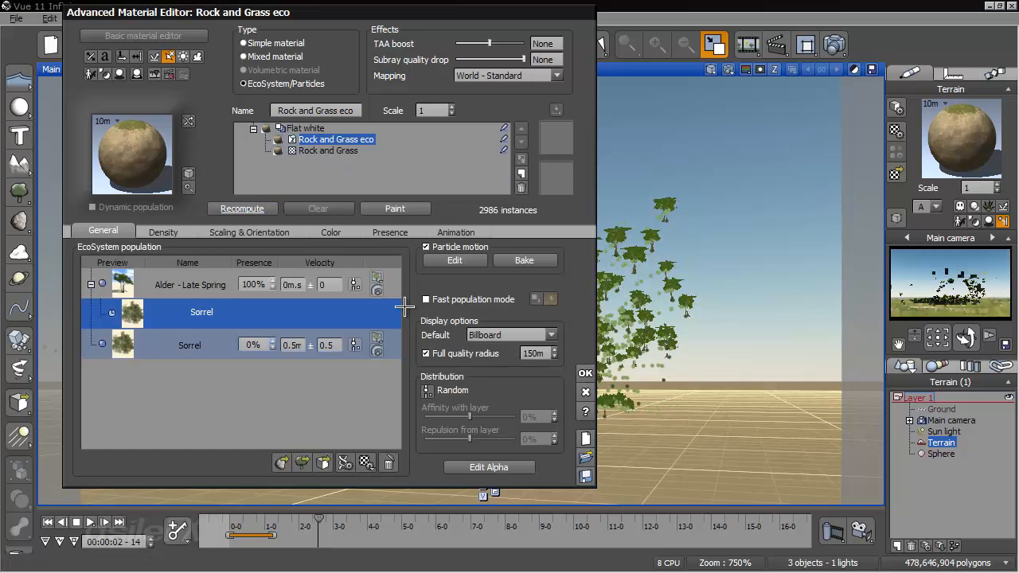
- Set the mass of the Alder's emitted Sorrel particle to 1 kg and accept the material
double_click(228, 311)
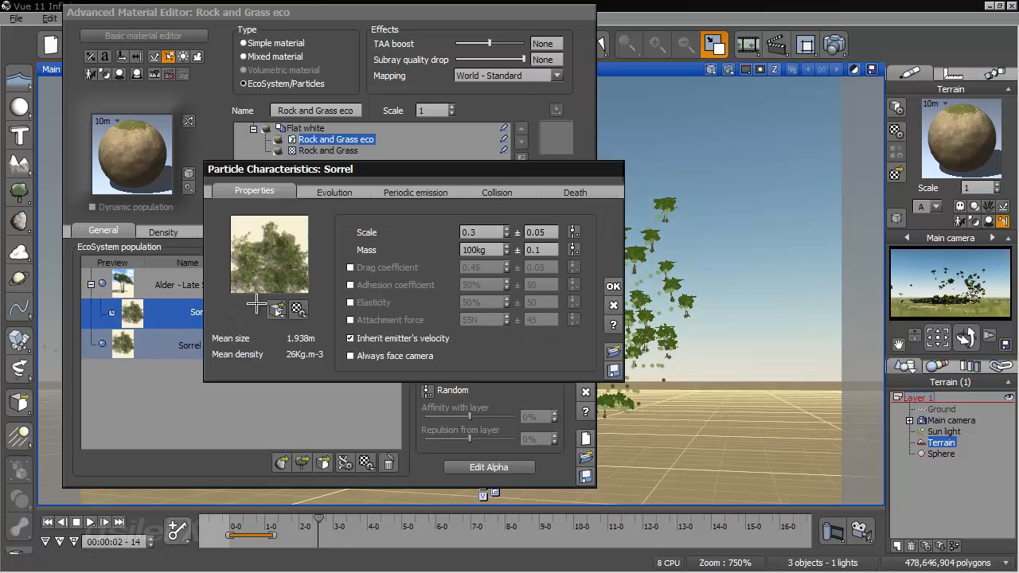
left_click(482, 249)
type("1")
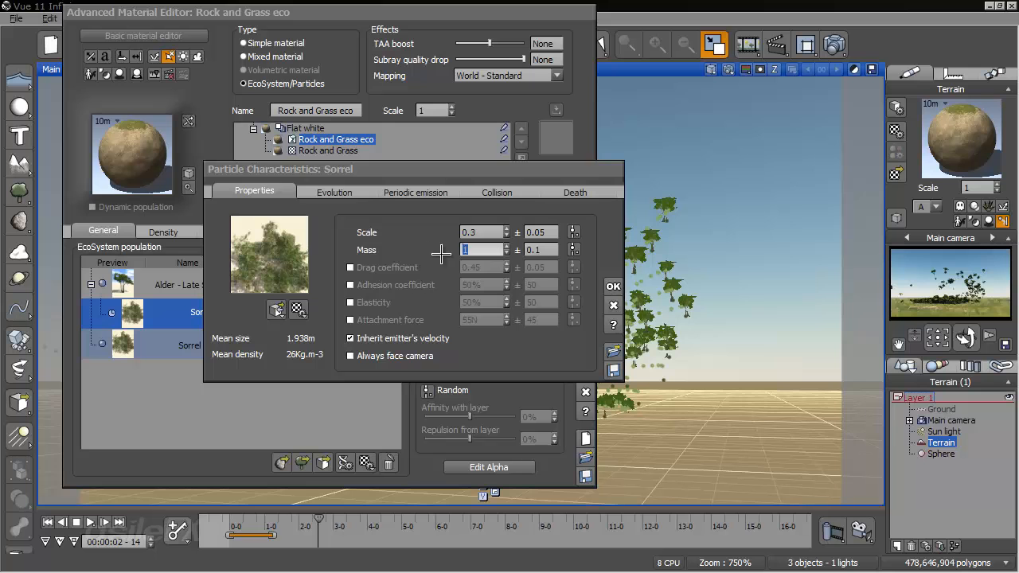
left_click(611, 285)
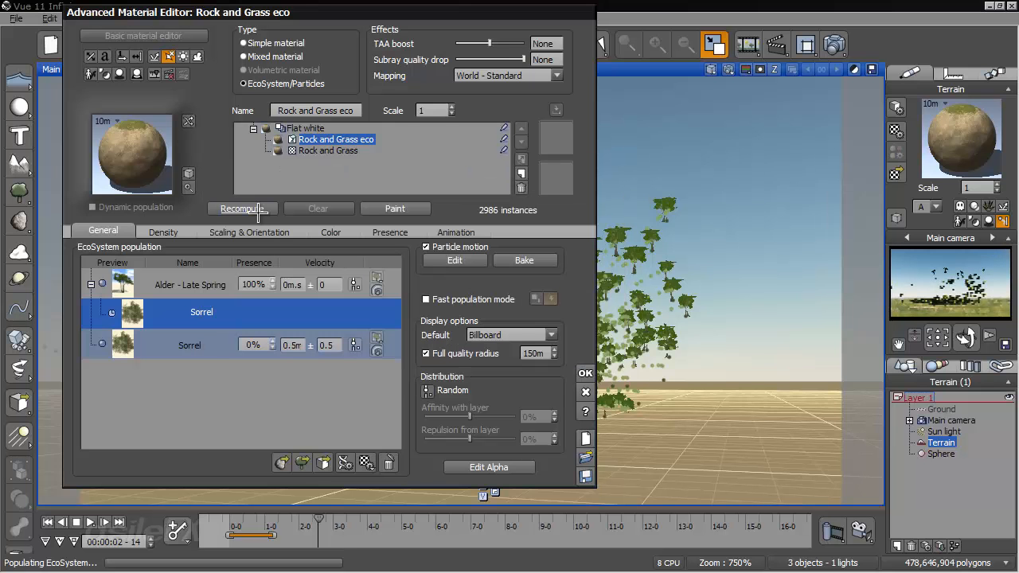
left_click(585, 373)
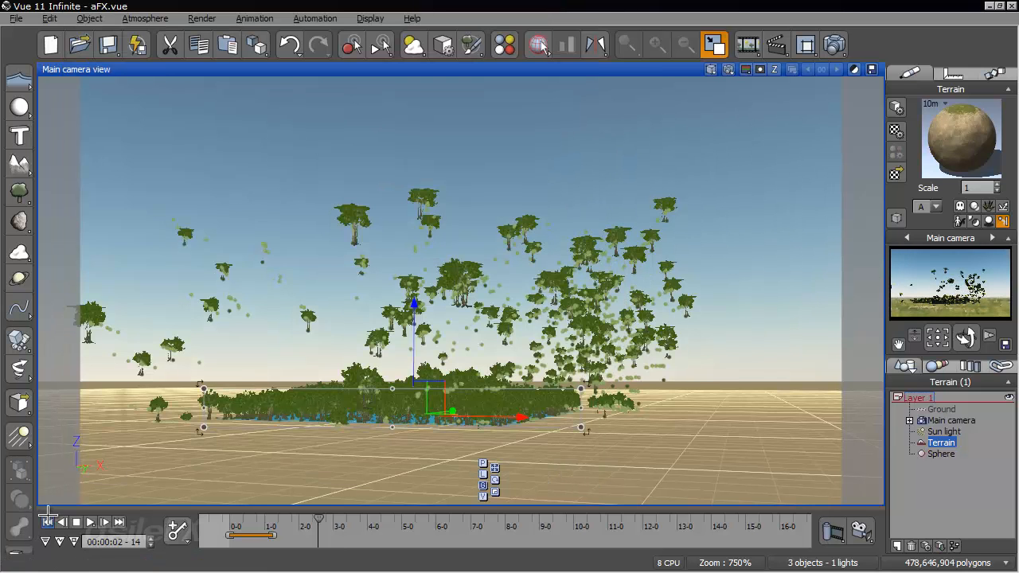
- Replay the animation to 00:00:04-16, examine the emitted Sorrel plants from a closer angle and return to the first frame
left_click(90, 523)
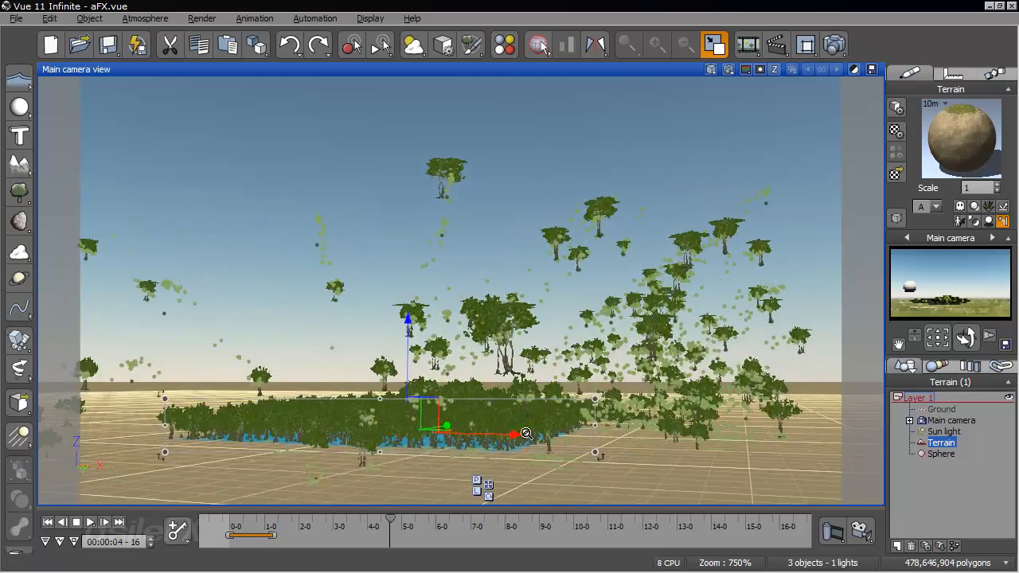
right_click_drag(538, 408, 624, 382)
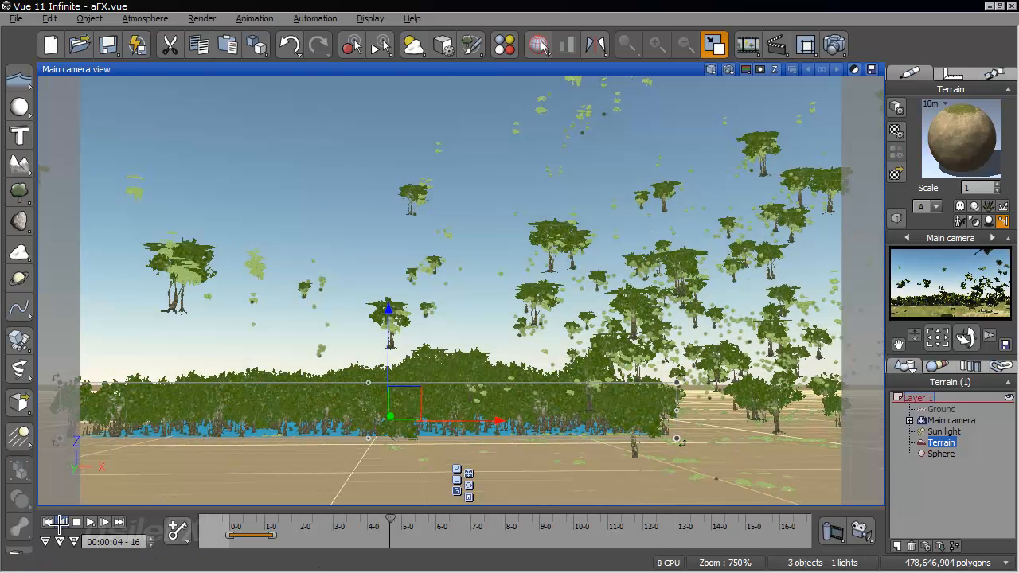
left_click(51, 523)
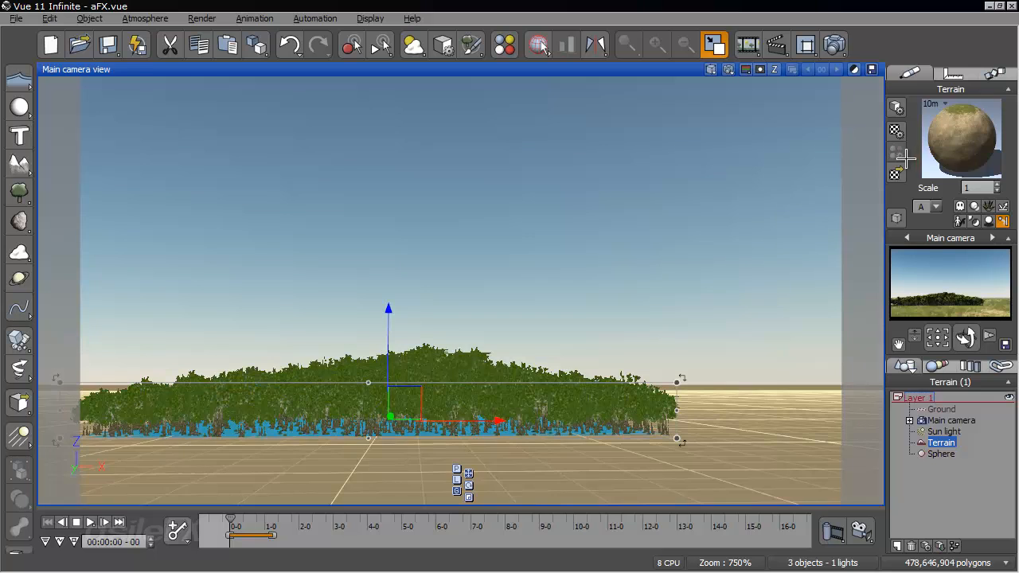
- Add the rough County Kerry Rock to the terrain's EcoSystem population and set its presence to 5%
right_click(940, 137)
left_click(906, 151)
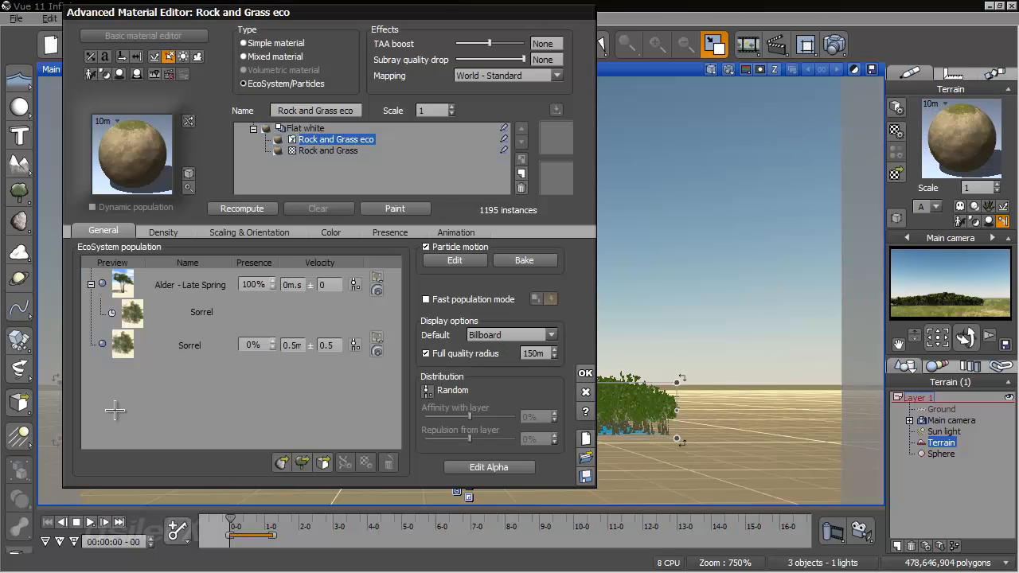
left_click(282, 462)
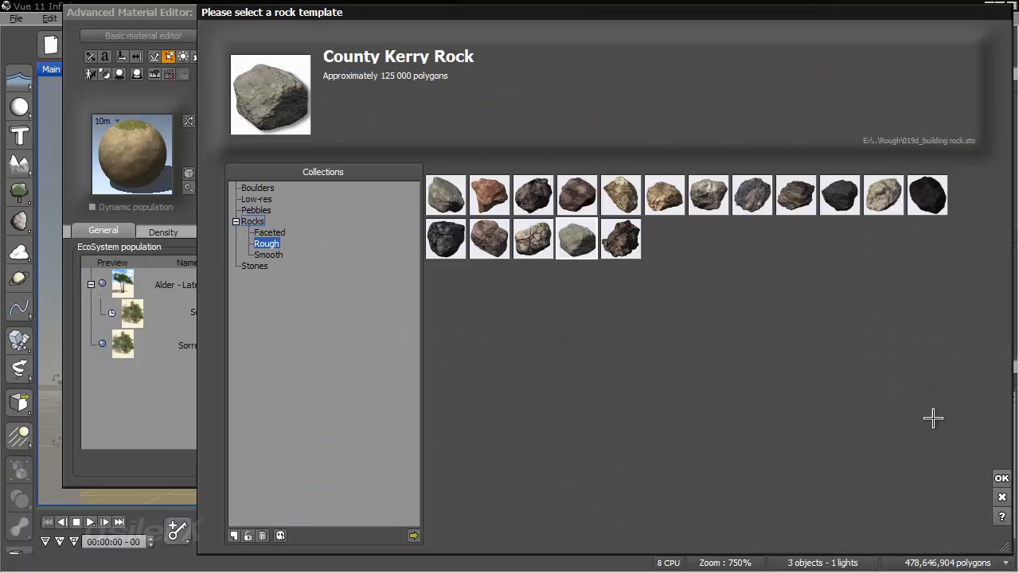
left_click(1000, 478)
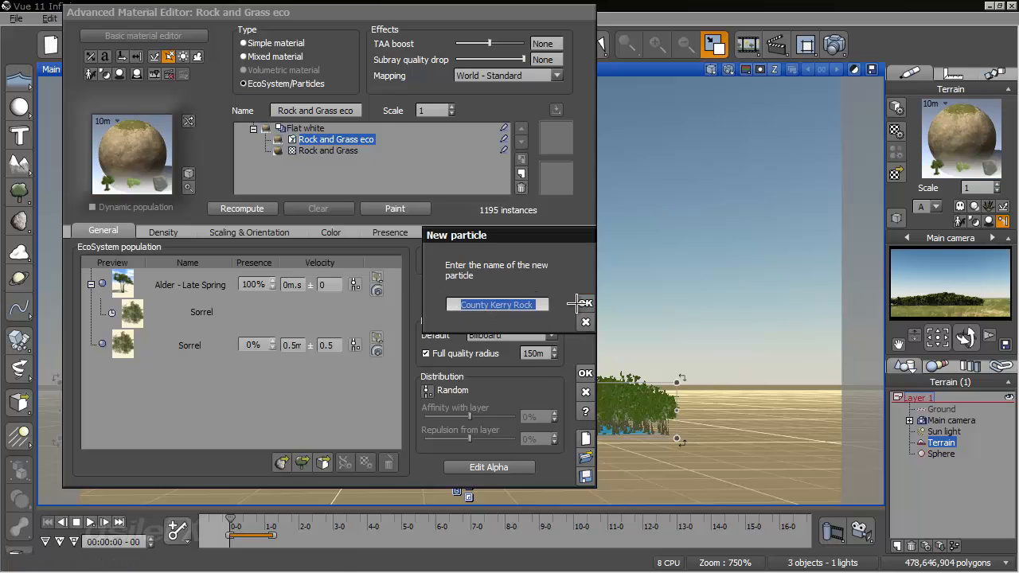
left_click(578, 304)
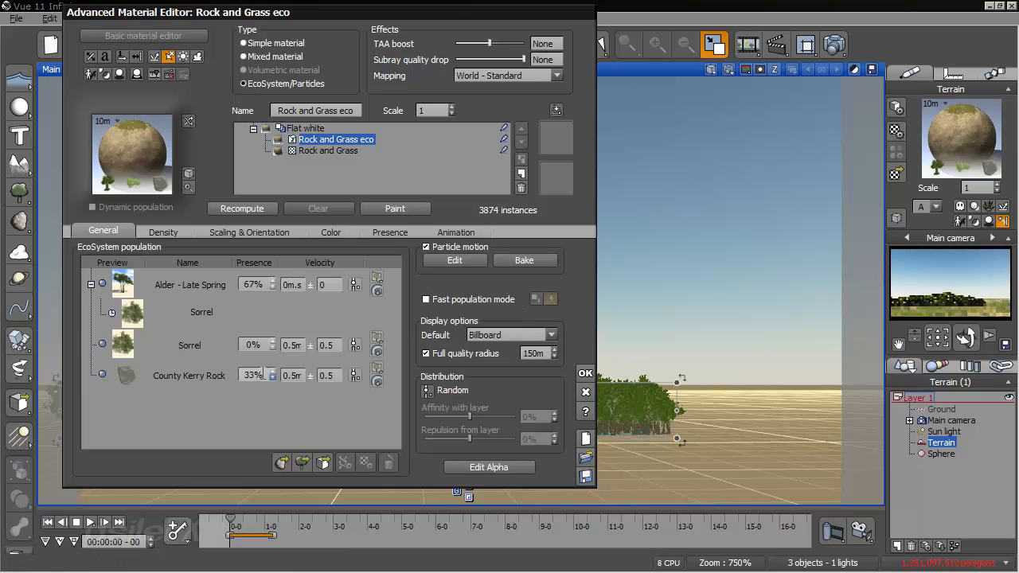
left_click(266, 377)
type("5")
key("Return")
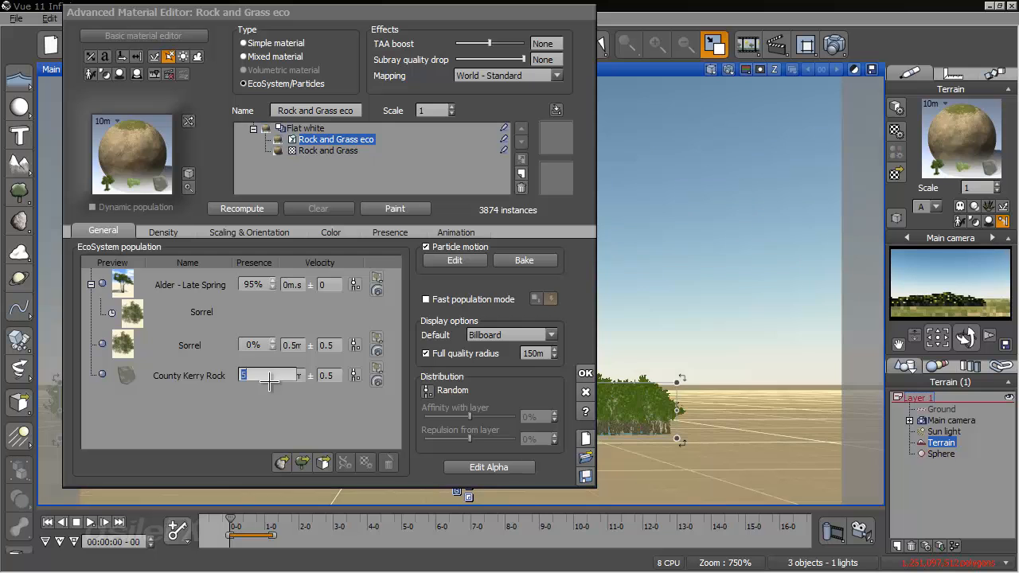
- Set the mass of the County Kerry Rock particle to 100 kg
double_click(194, 375)
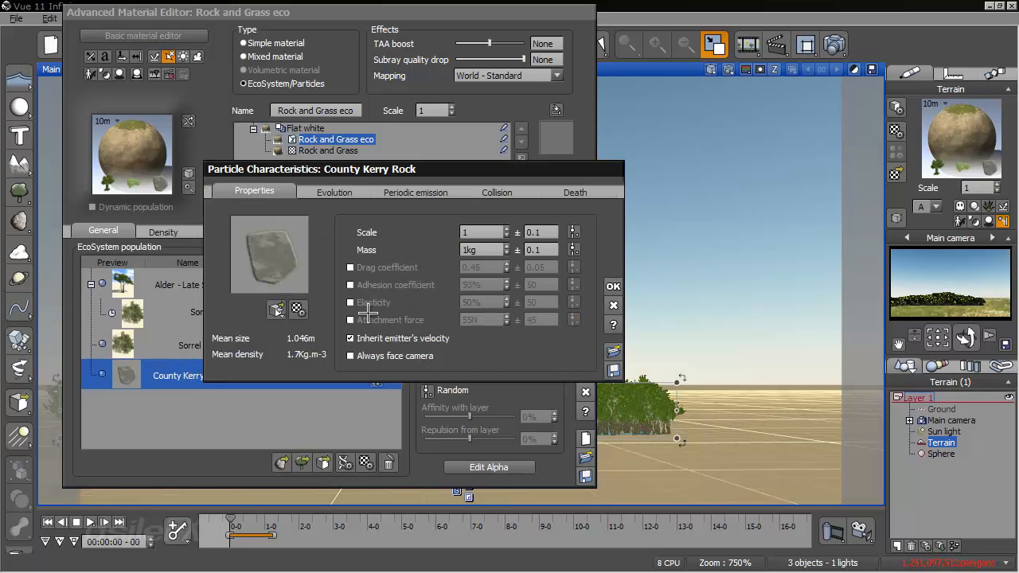
double_click(484, 250)
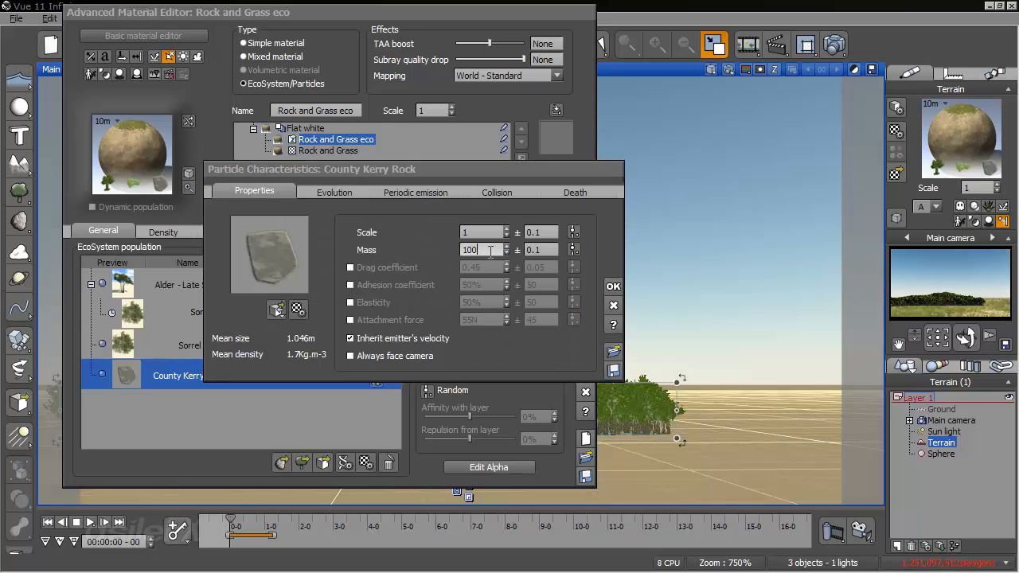
type("100")
key("Return")
- Enable the rock's attachment force, set its adhesion coefficient to 100% and accept the material
left_click(350, 320)
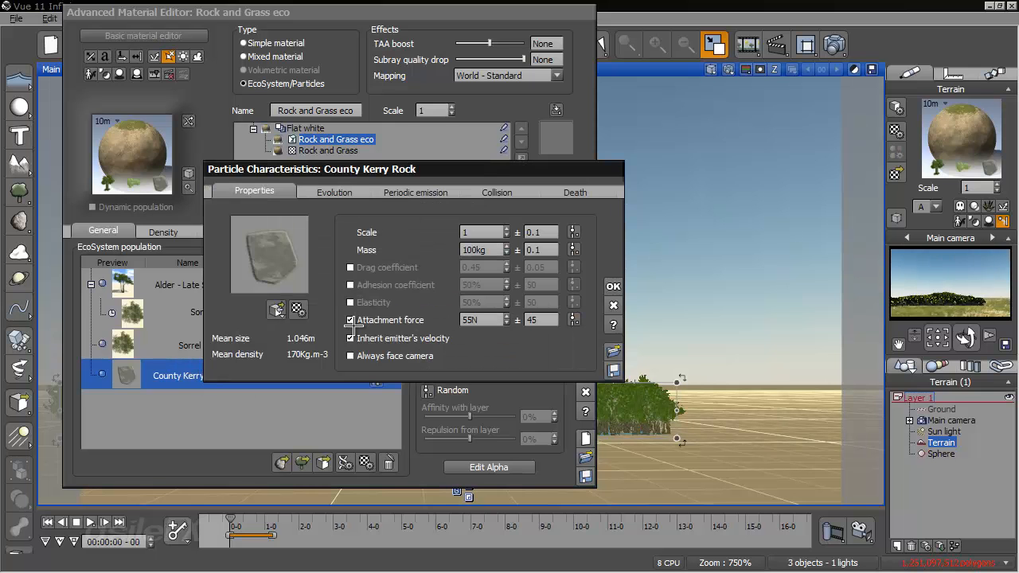
left_click(350, 285)
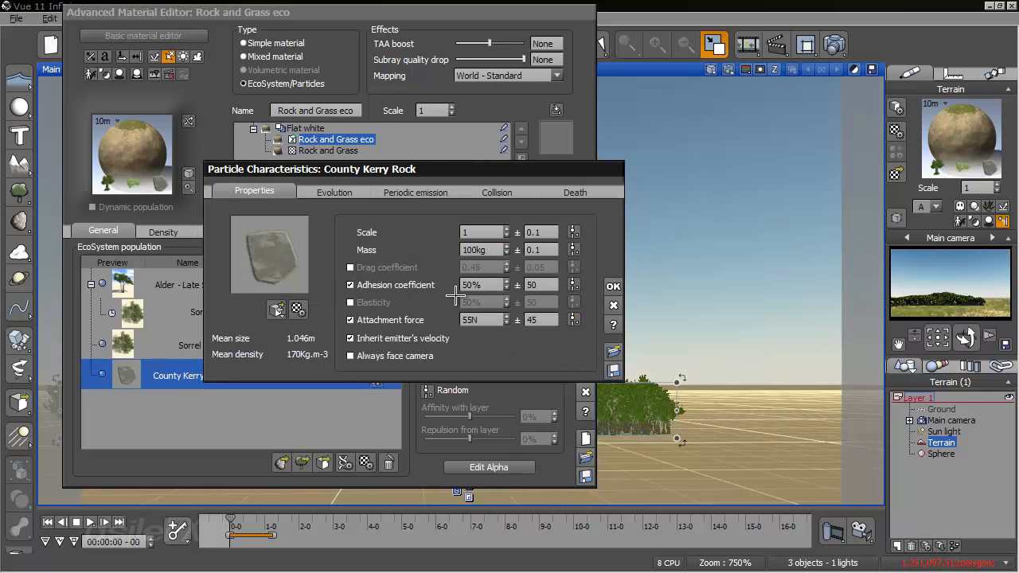
double_click(478, 285)
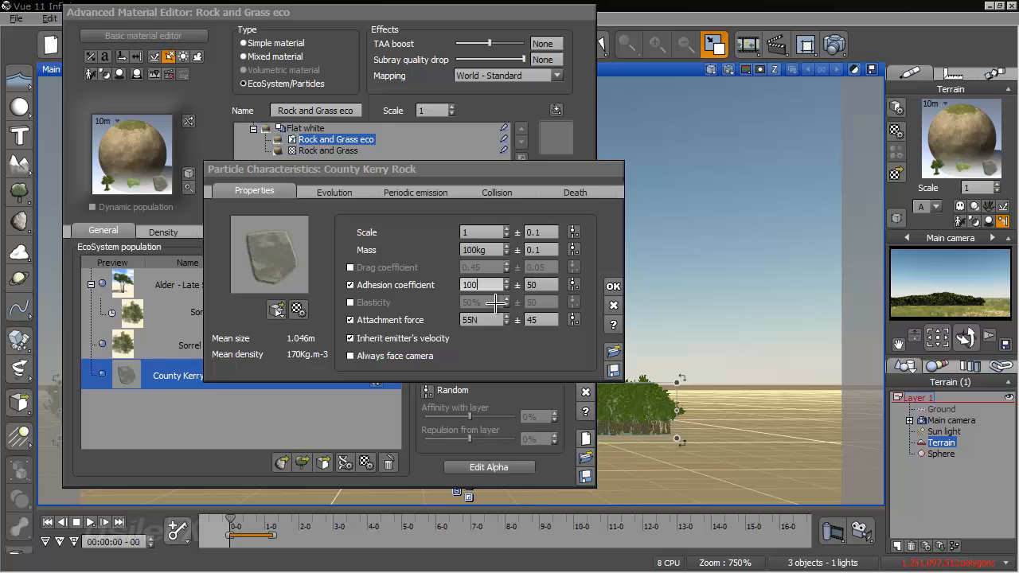
key("Tab")
left_click(613, 286)
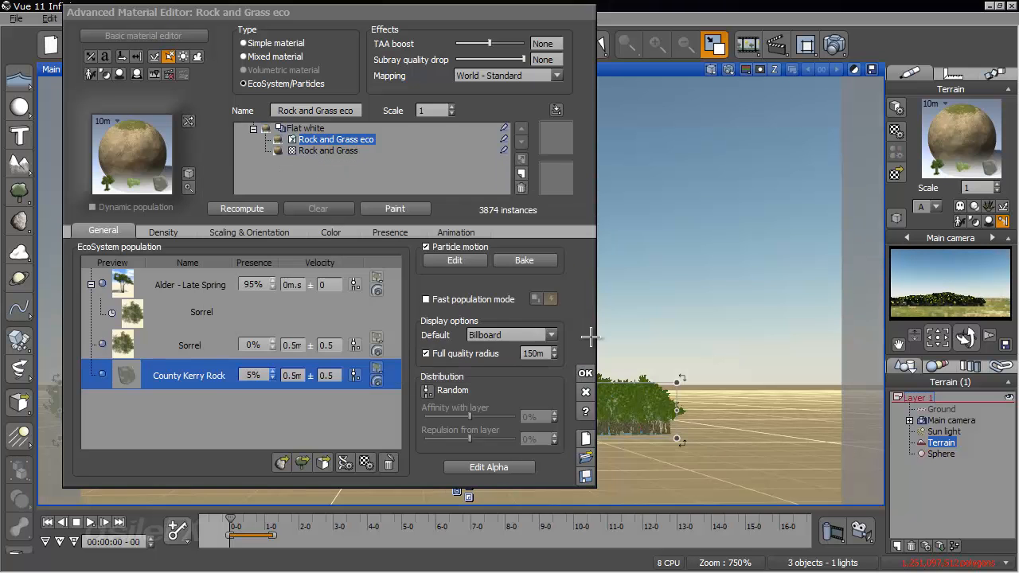
left_click(585, 372)
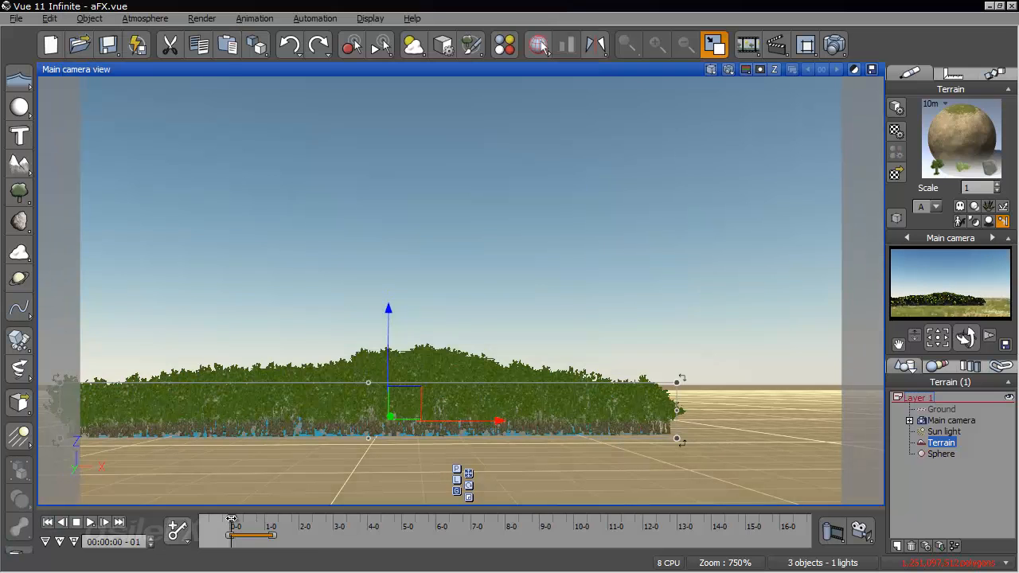
- Advance the animation to 00:00:01-21 and examine the rocks among the scattered trees up close
left_click_drag(232, 520, 294, 526)
right_click_drag(495, 393, 441, 324)
scroll(488, 437, "up", 5)
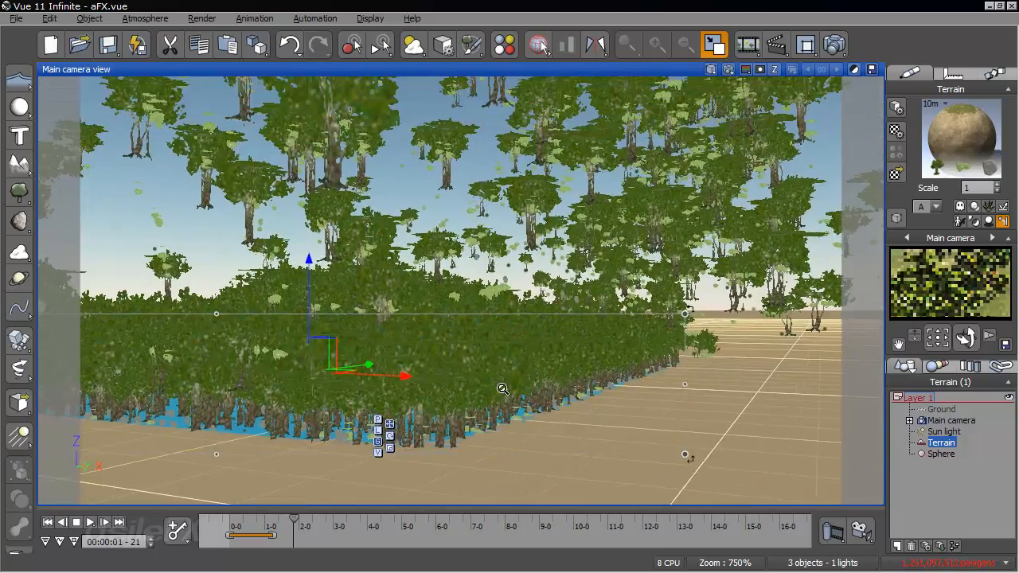
scroll(503, 389, "up", 5)
right_click_drag(502, 389, 394, 354)
scroll(394, 354, "up", 2)
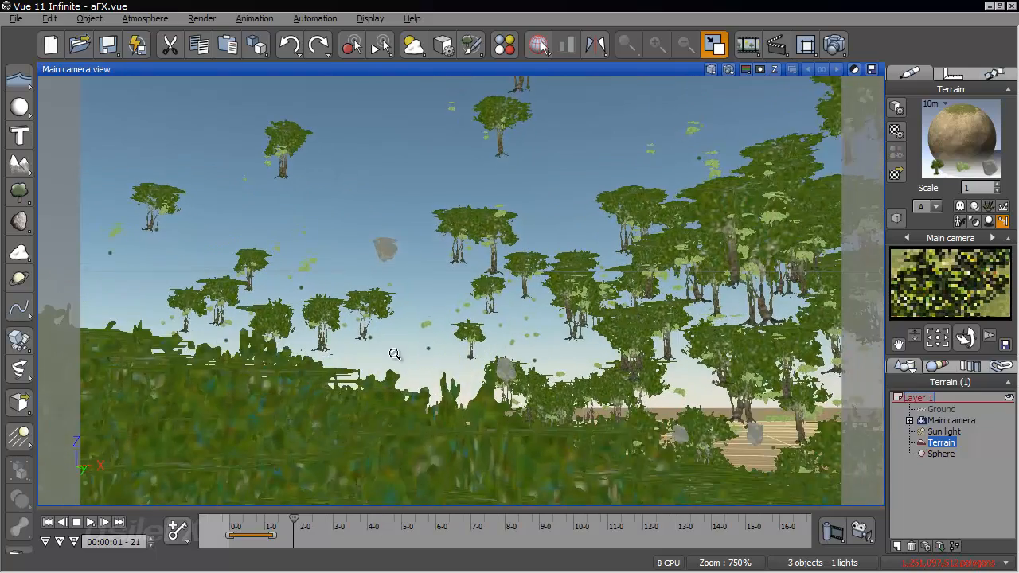
scroll(394, 352, "up", 2)
right_click_drag(438, 268, 440, 268)
right_click_drag(466, 324, 462, 383)
- Set the County Kerry Rock's presence to 10%, check the EcoSystem's density settings and accept the material
right_click(964, 129)
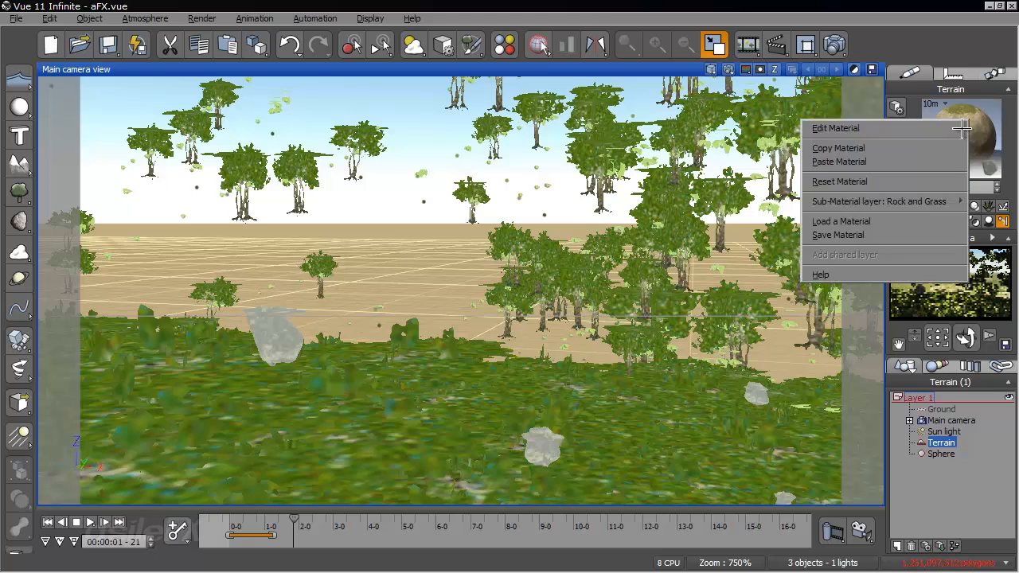
left_click(963, 129)
left_click(254, 375)
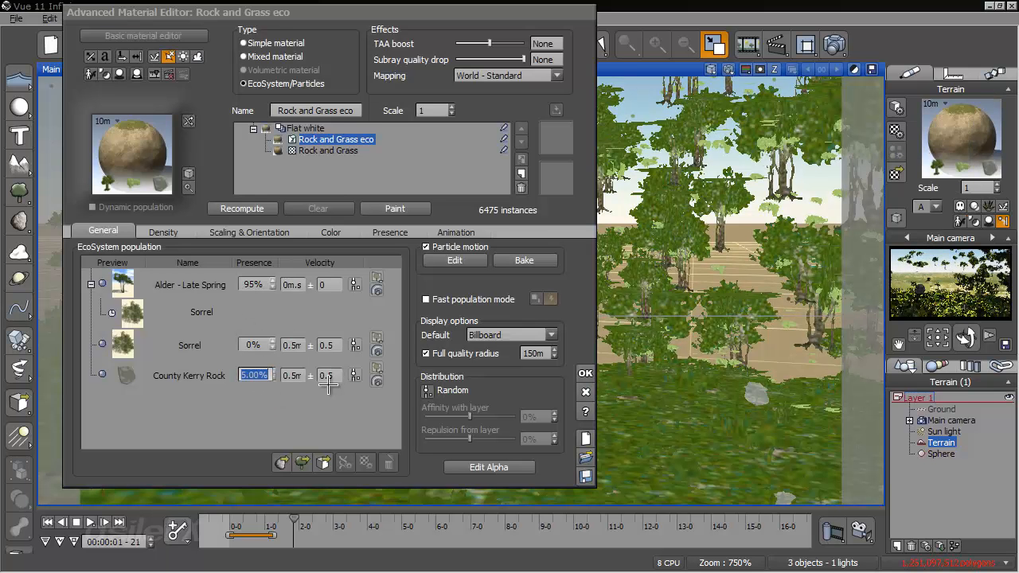
left_click(164, 231)
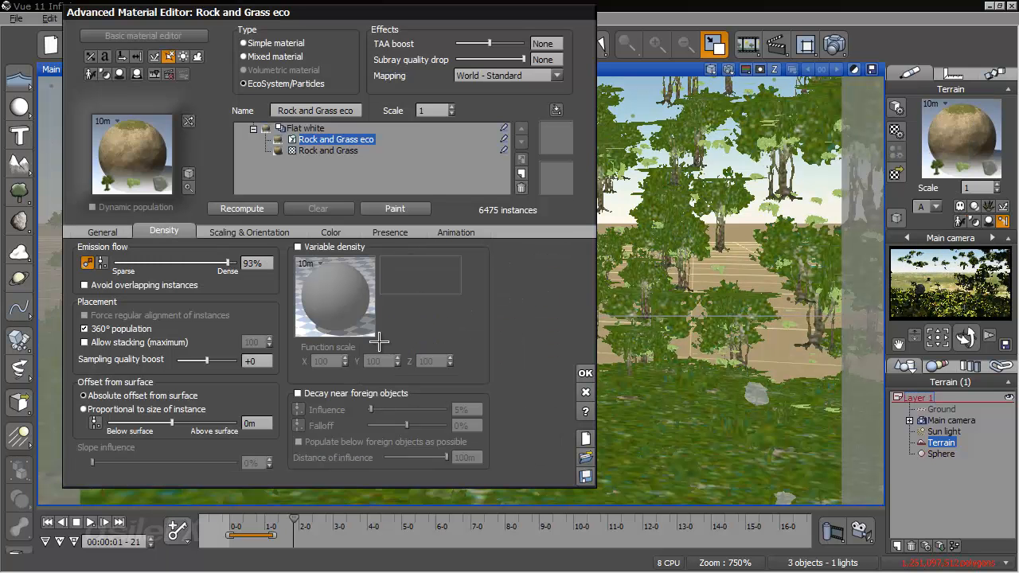
left_click(584, 373)
- Return to the first frame, recompute the terrain's EcoSystem population and accept the material
left_click(47, 522)
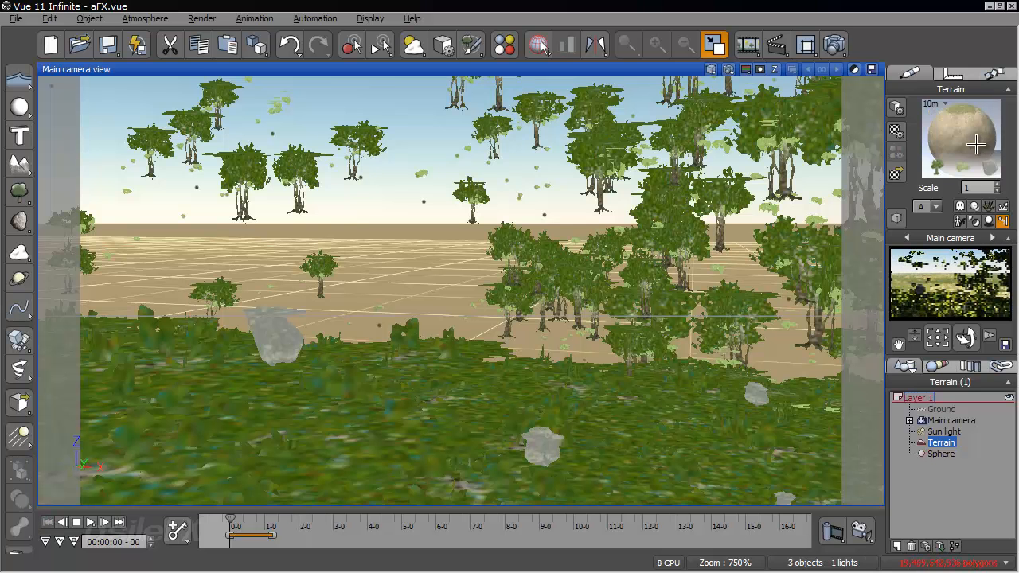
right_click(988, 145)
left_click(963, 148)
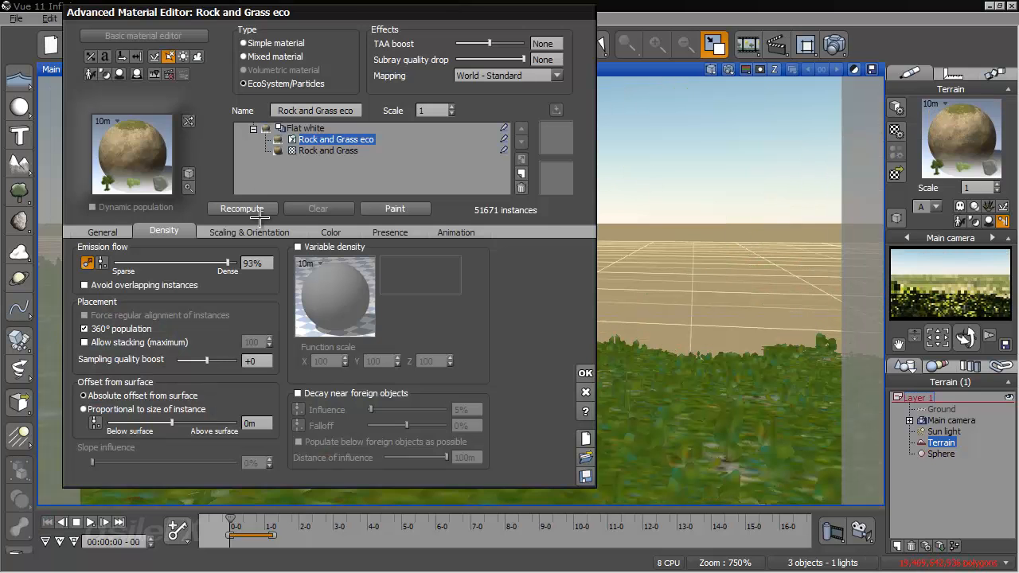
left_click(258, 209)
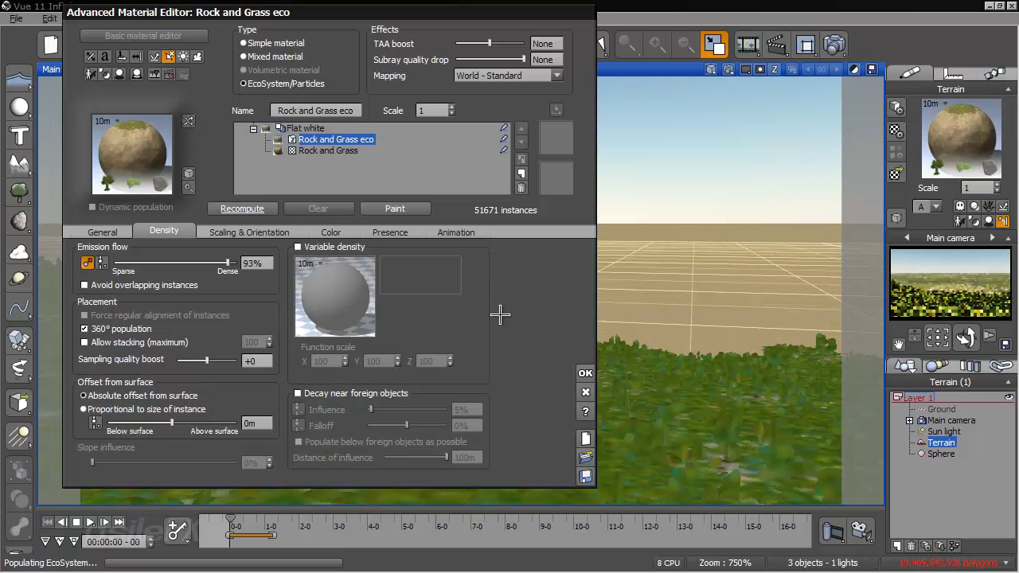
left_click(585, 373)
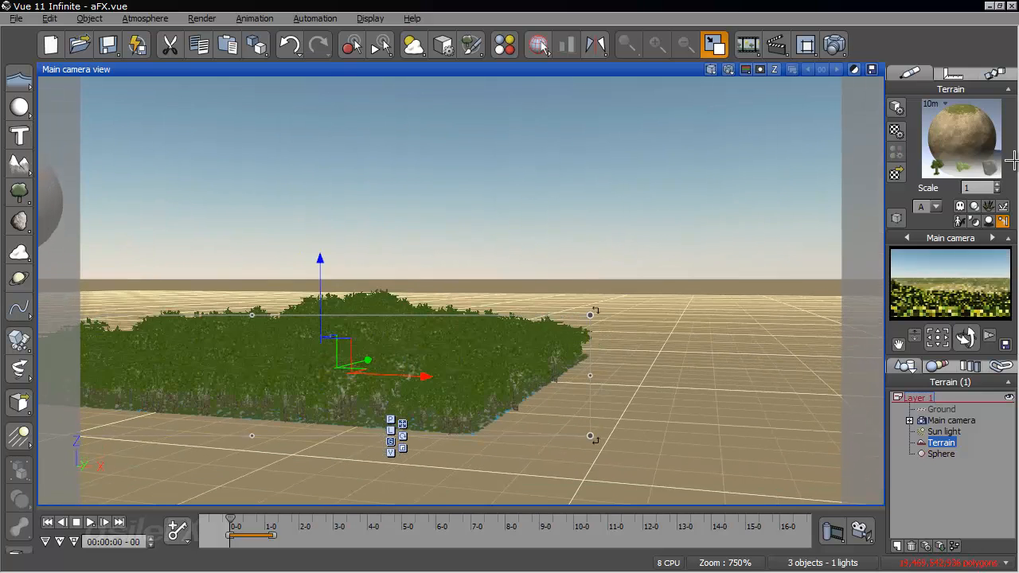
- Set the County Kerry Rock's presence to 2% and recompute the EcoSystem
right_click(953, 137)
left_click(951, 142)
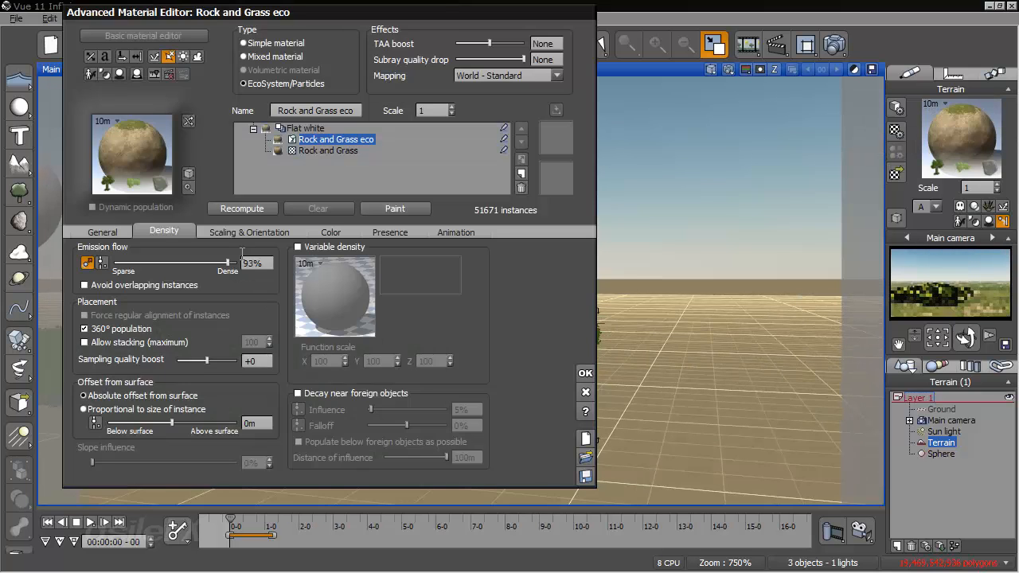
left_click(130, 229)
left_click(251, 375)
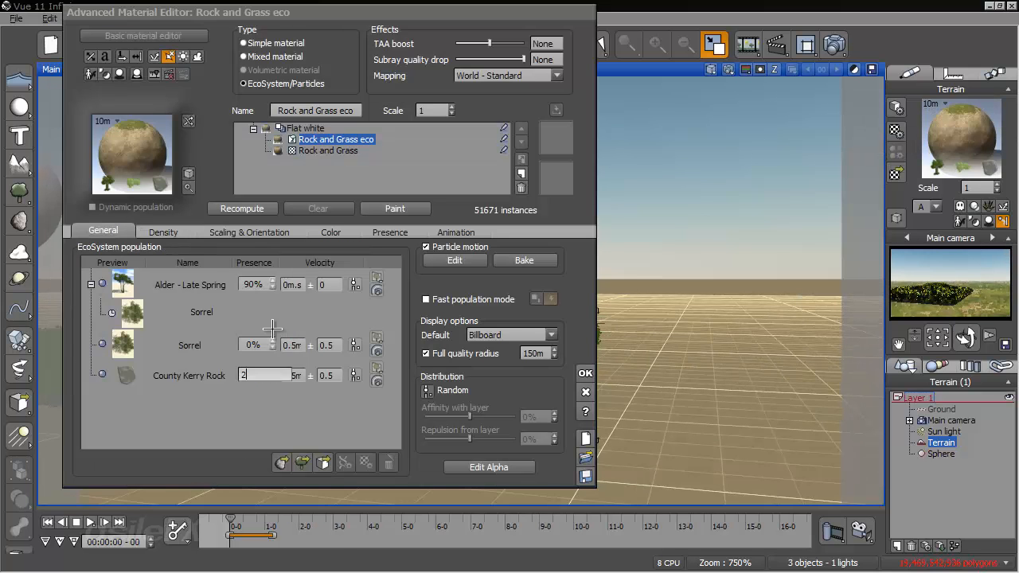
left_click(262, 209)
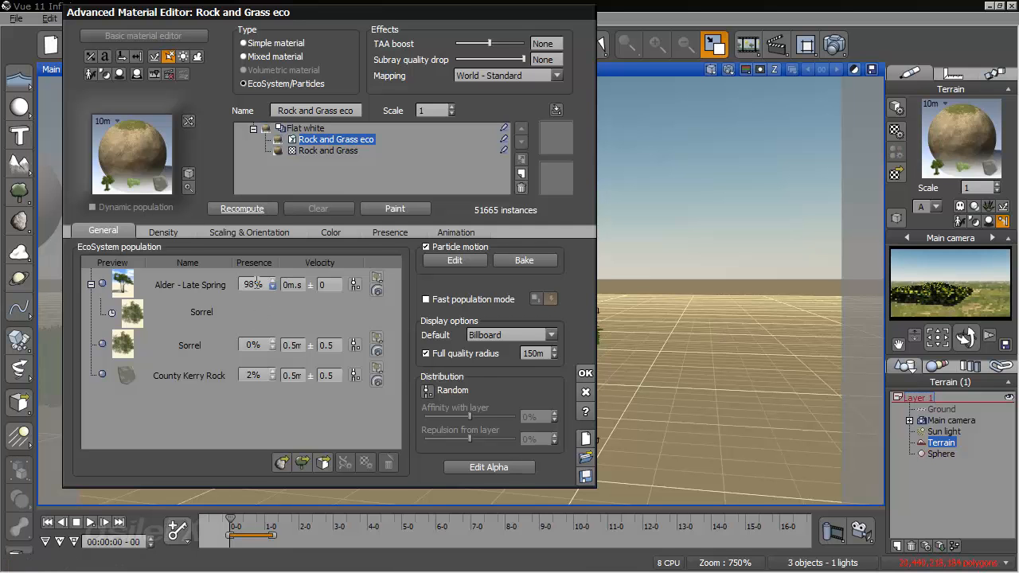
- Check the EcoSystem's density settings, recompute the terrain population and accept the material
left_click(164, 232)
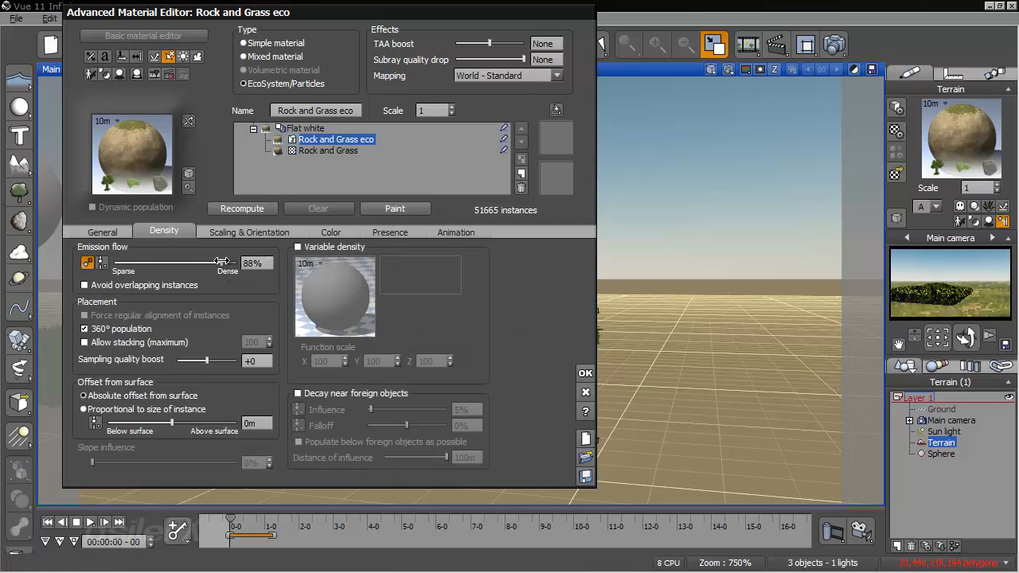
left_click(243, 208)
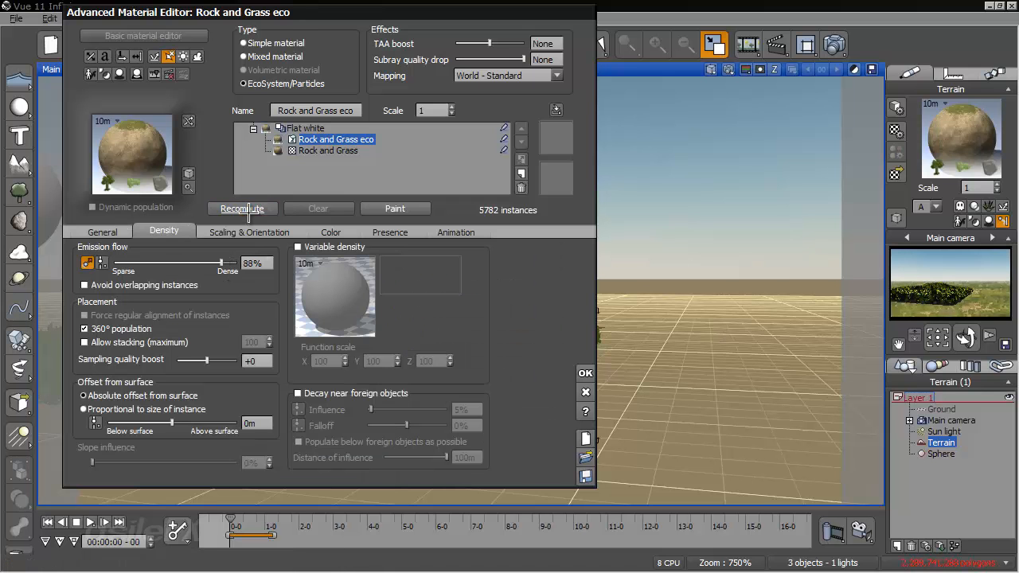
left_click(585, 373)
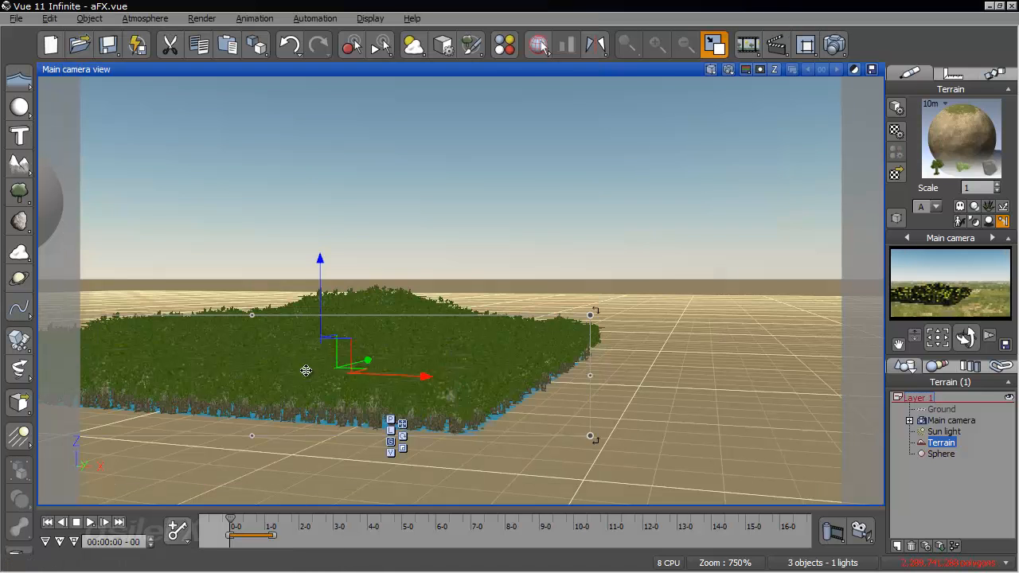
- Advance the animation to 00:00:02-09 and examine the scattered particles around the terrain from another angle
left_click_drag(228, 520, 310, 523)
right_click_drag(311, 435, 798, 494)
left_click_drag(823, 543, 957, 476)
- Inspect the particle motion bake settings of the terrain's EcoSystem, including frames per second, and close the material without baking
right_click(956, 132)
left_click(897, 132)
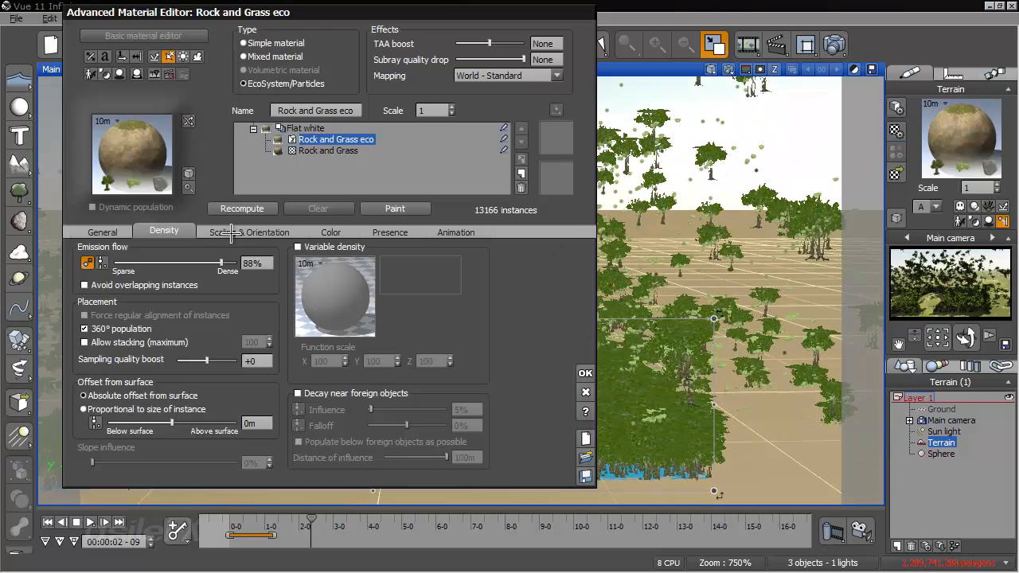
left_click(125, 231)
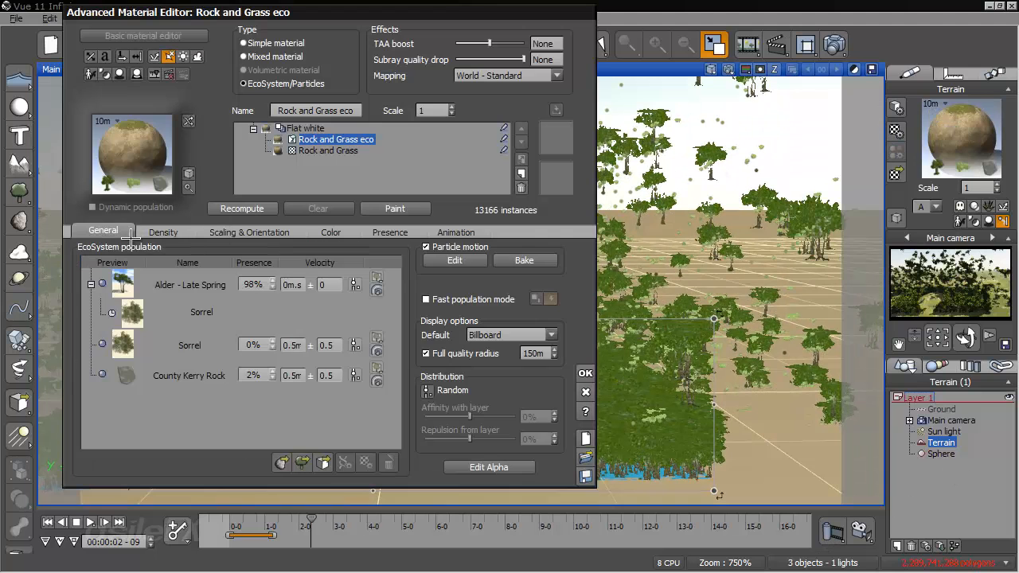
left_click(527, 260)
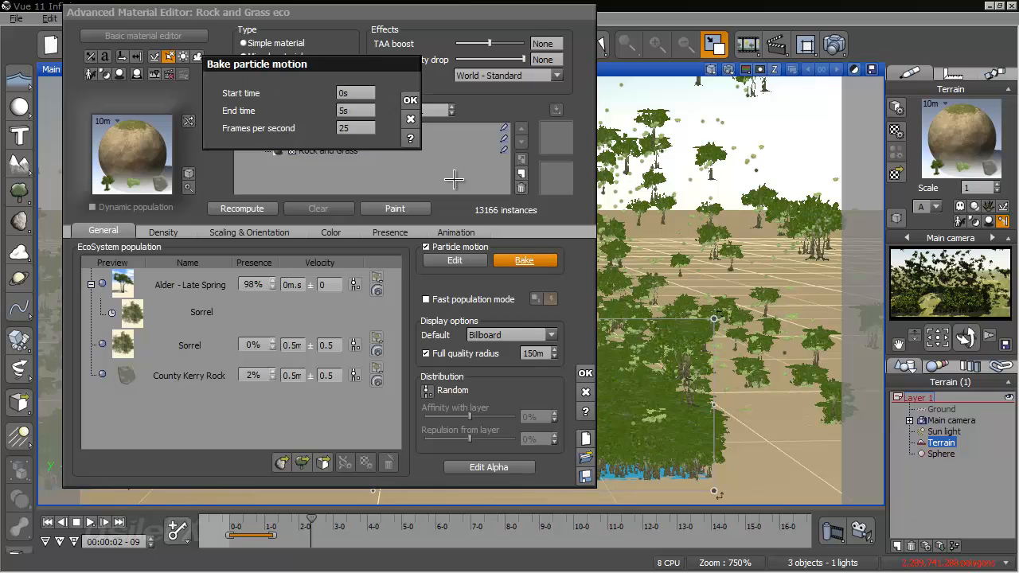
double_click(358, 128)
left_click(410, 120)
left_click(586, 391)
- Disable the color channel file output in the animation render options and accept the settings
left_click(253, 19)
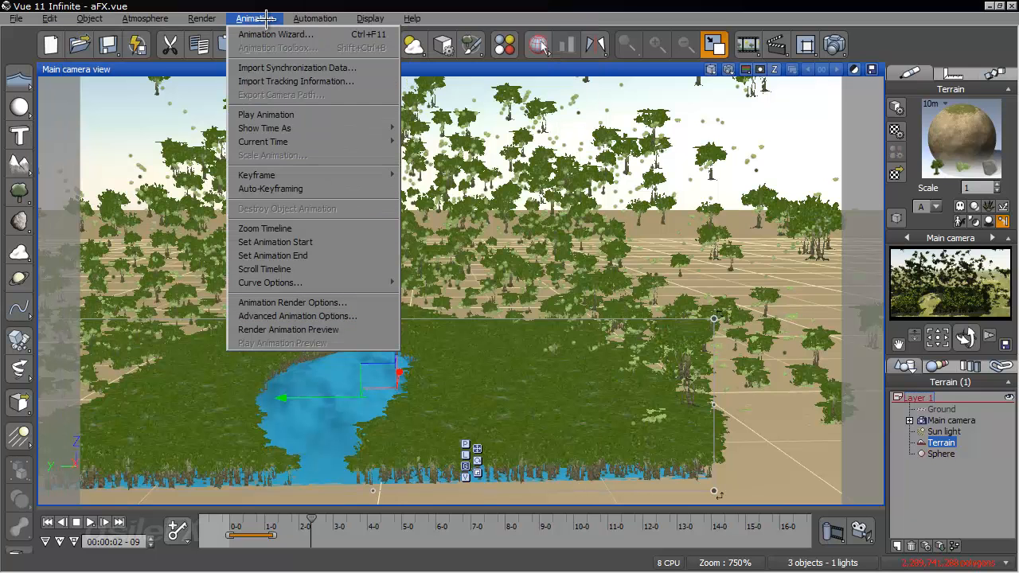
left_click(307, 301)
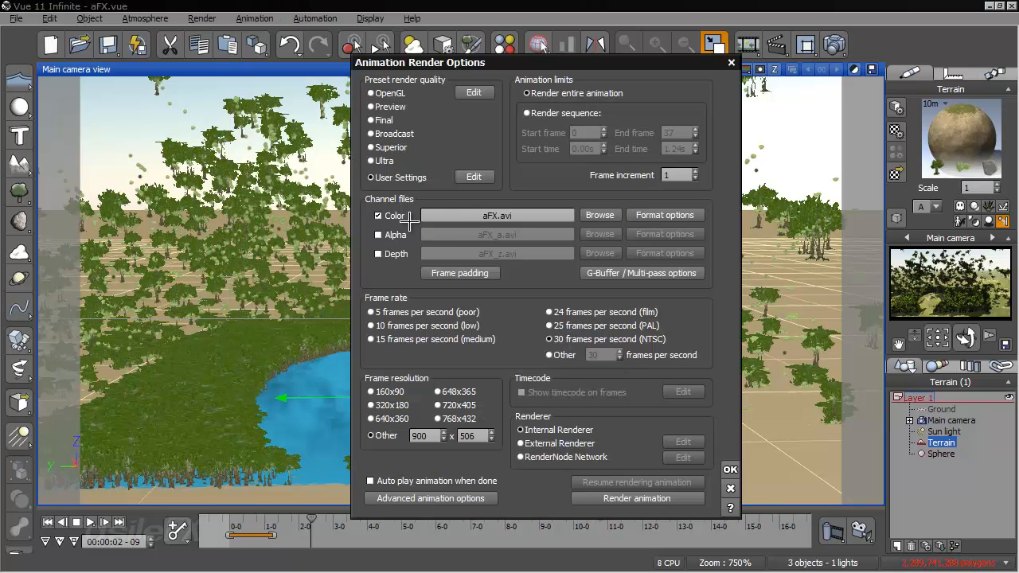
left_click(379, 216)
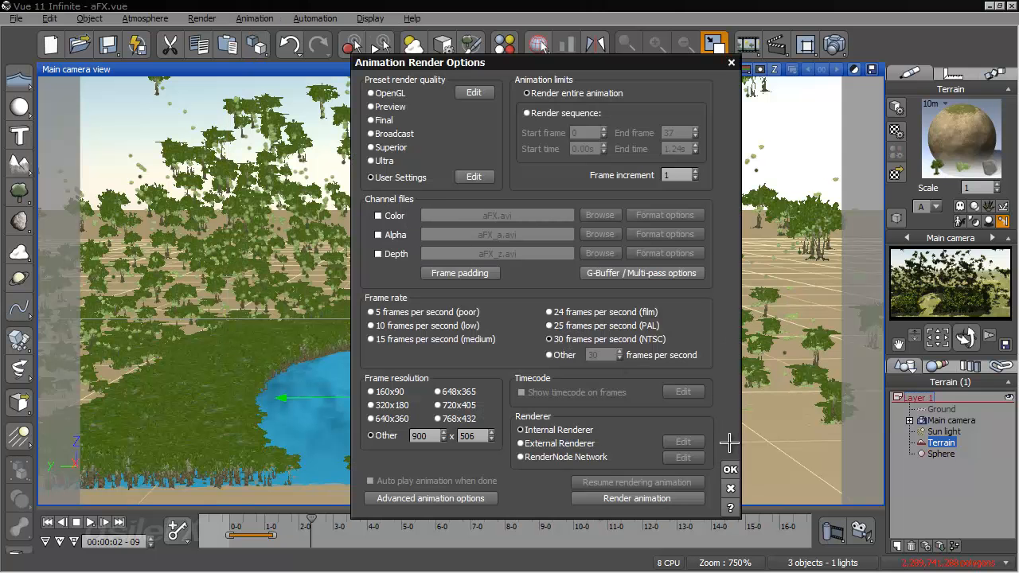
left_click(729, 467)
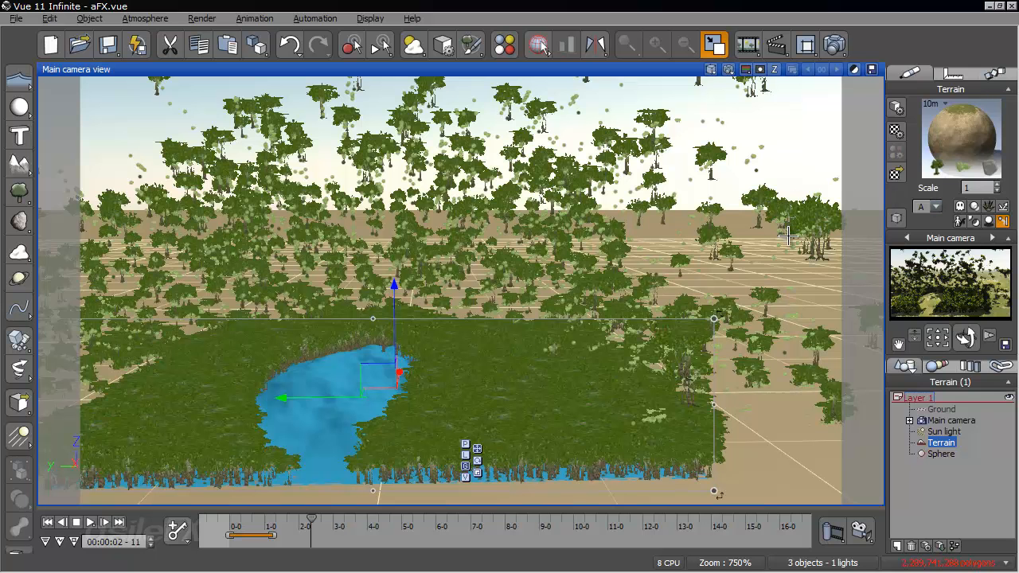
- Bake the particle motion of the terrain's Rock and Grass eco EcoSystem layer and accept the material
right_click(936, 142)
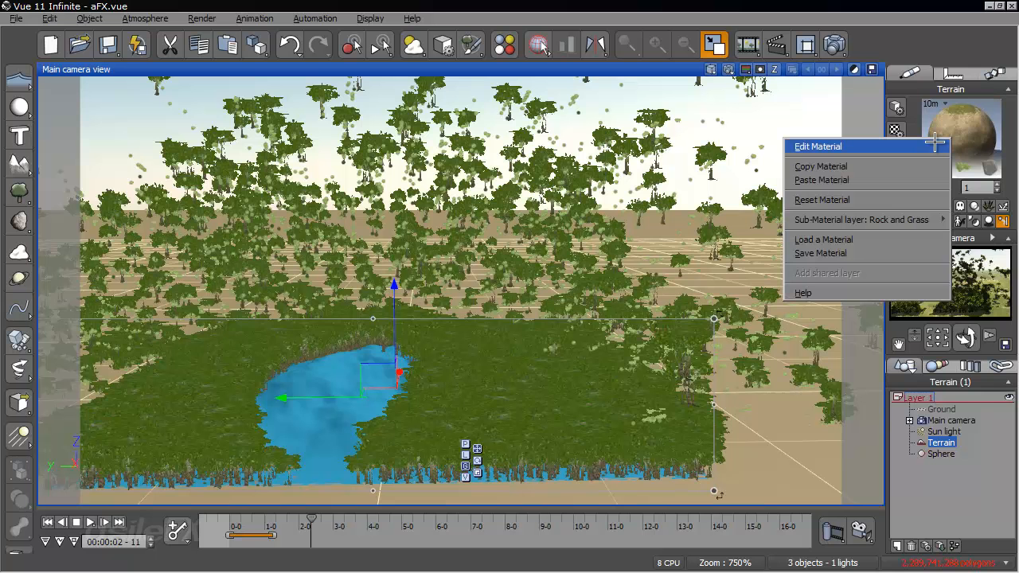
left_click(931, 144)
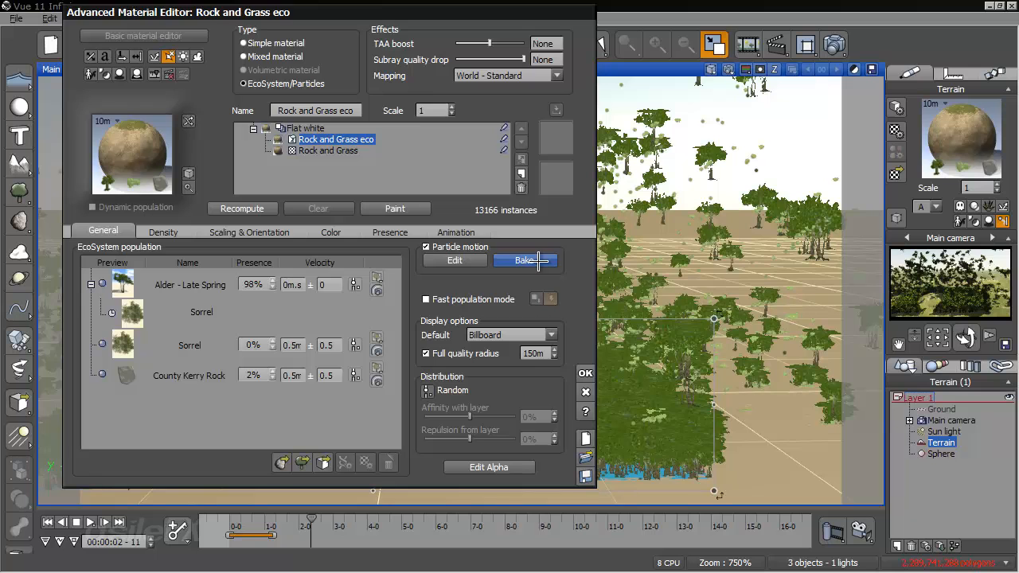
left_click(528, 260)
left_click(410, 98)
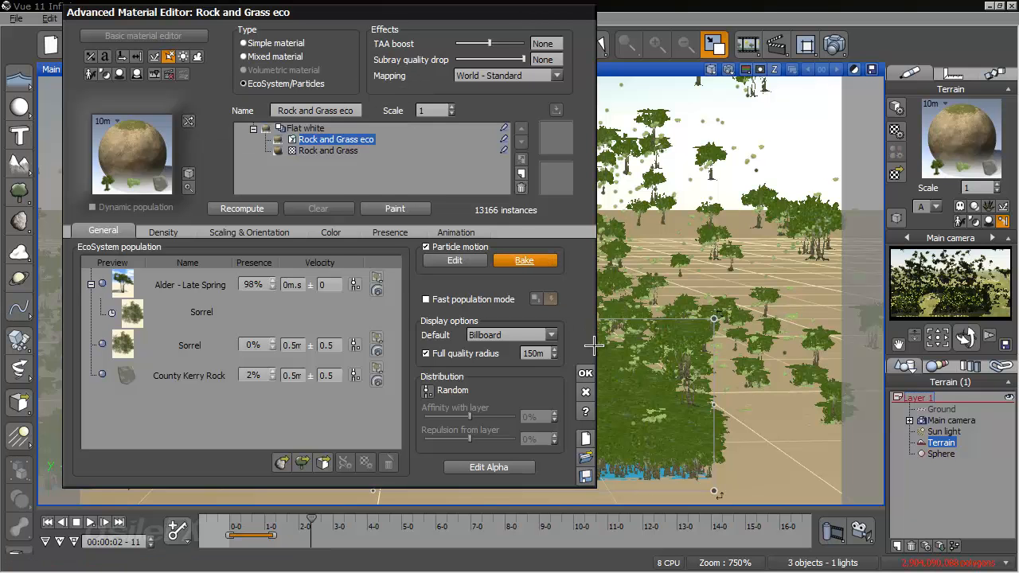
left_click(585, 373)
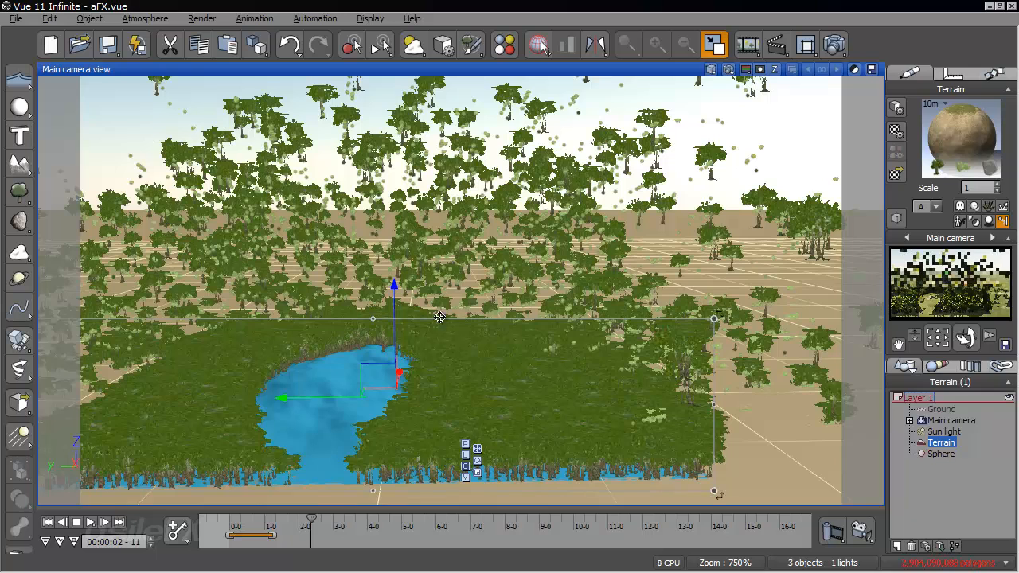
- Scrub the animation between its start and 00:00:02-12, and examine the flying plant particles from several camera angles
left_click(48, 522)
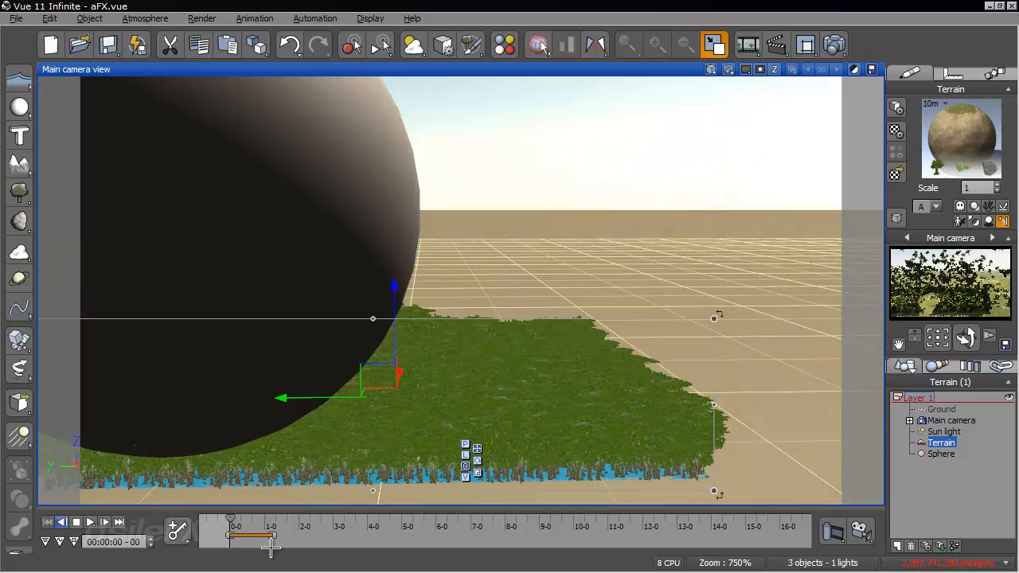
right_click_drag(543, 466, 250, 569)
left_click_drag(232, 519, 312, 531)
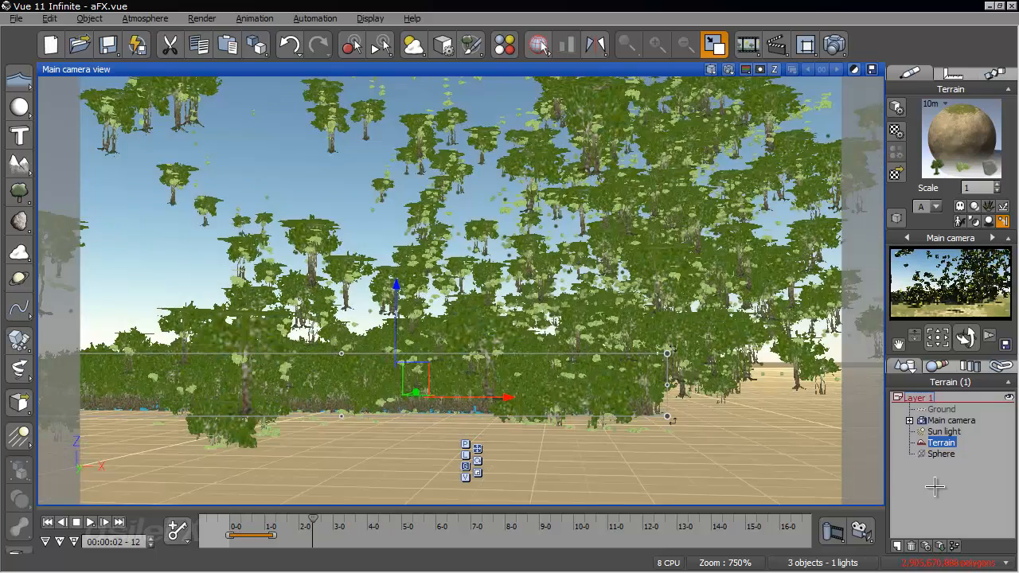
left_click(935, 487)
left_click(48, 522)
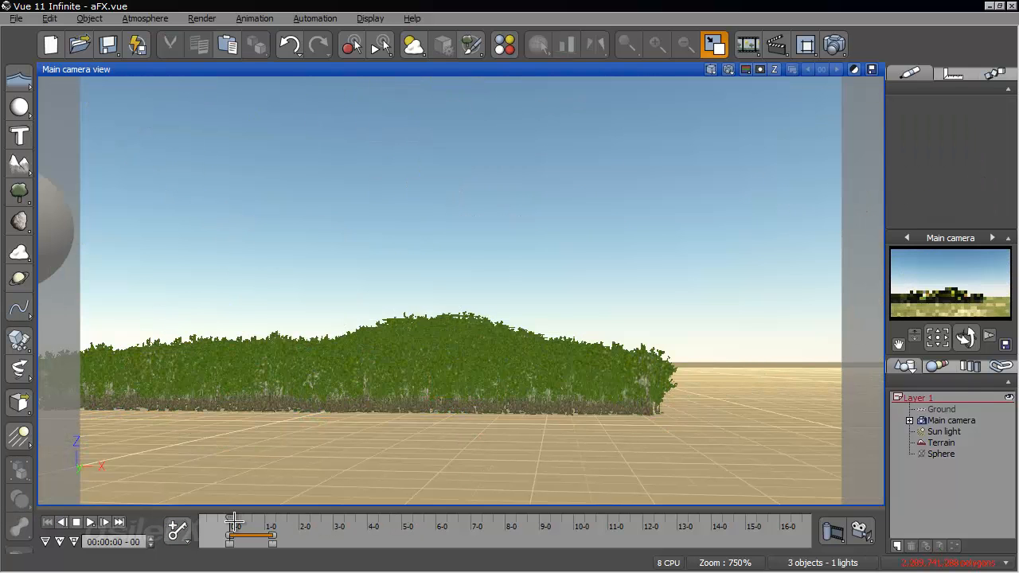
left_click_drag(234, 521, 262, 521)
right_click_drag(501, 371, 502, 431)
left_click_drag(262, 518, 273, 518)
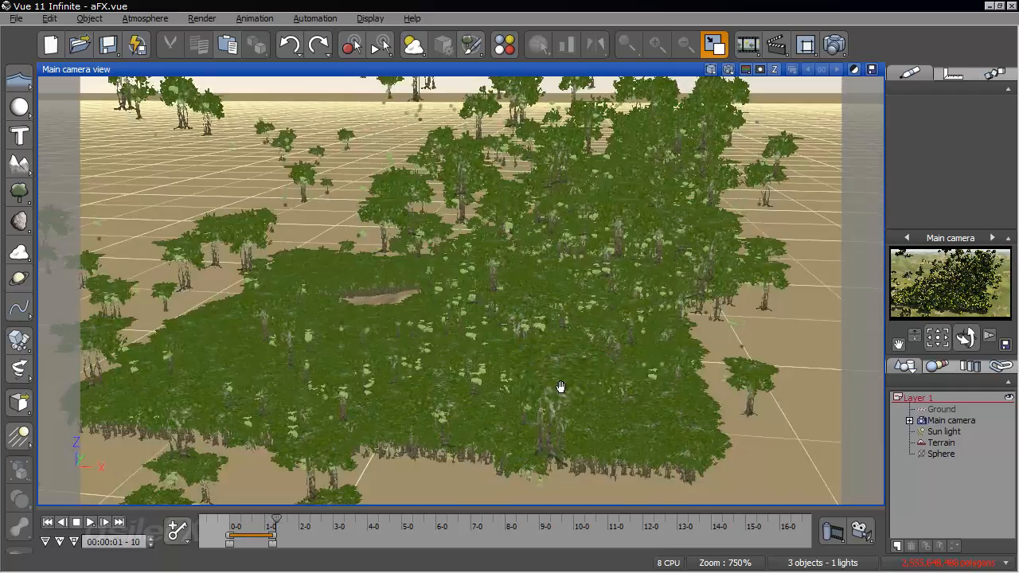
right_click_drag(561, 387, 709, 372)
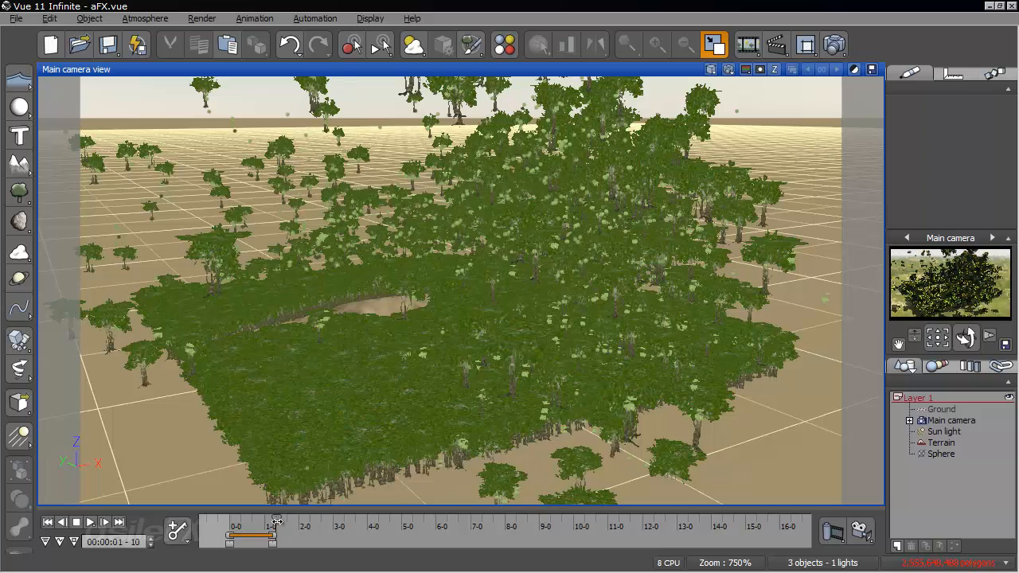
left_click_drag(277, 522, 298, 522)
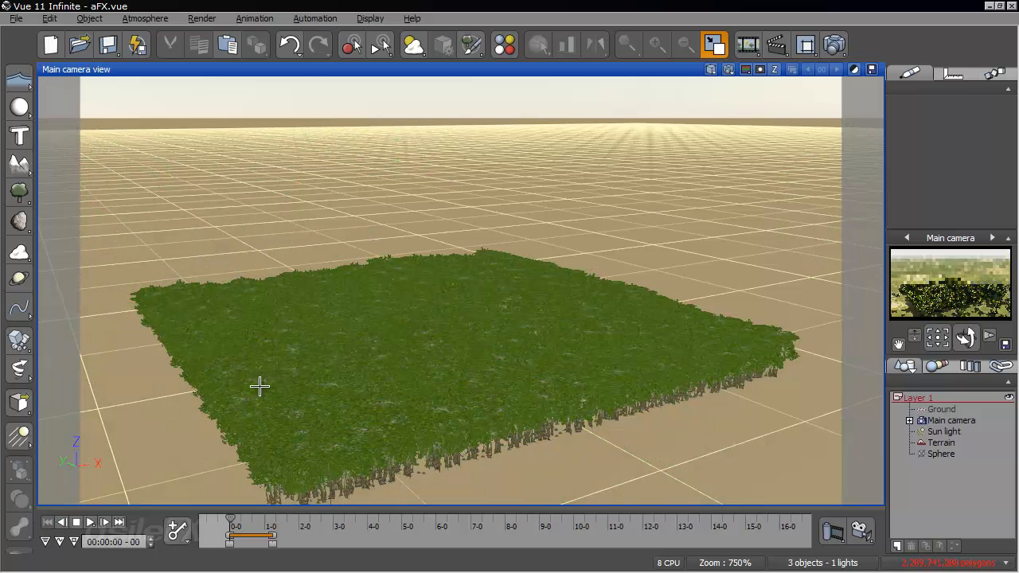
- Add a North Rim Rock from the Rough rocks collection to the scene
left_click(19, 221)
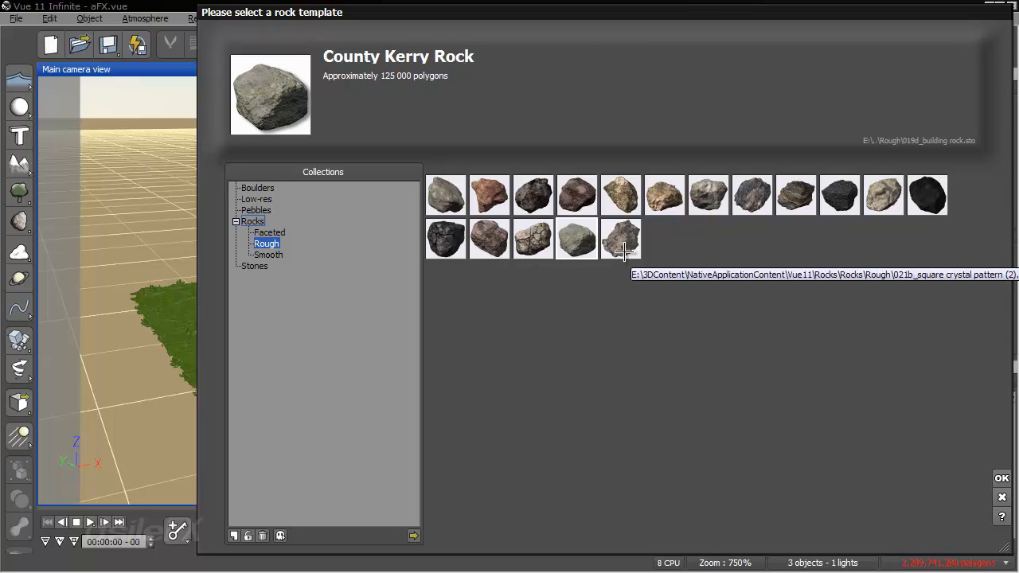
left_click(625, 249)
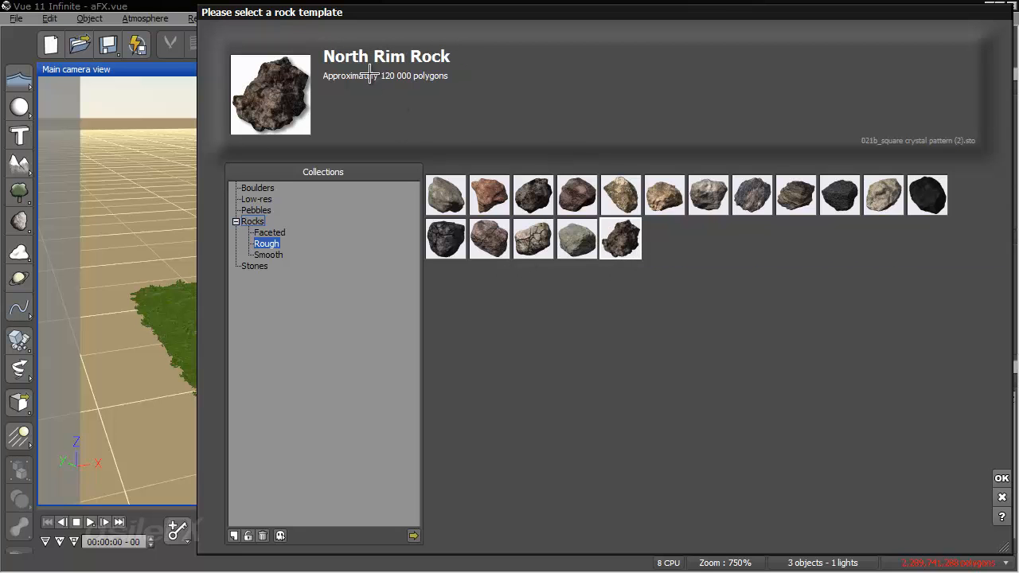
left_click(1001, 478)
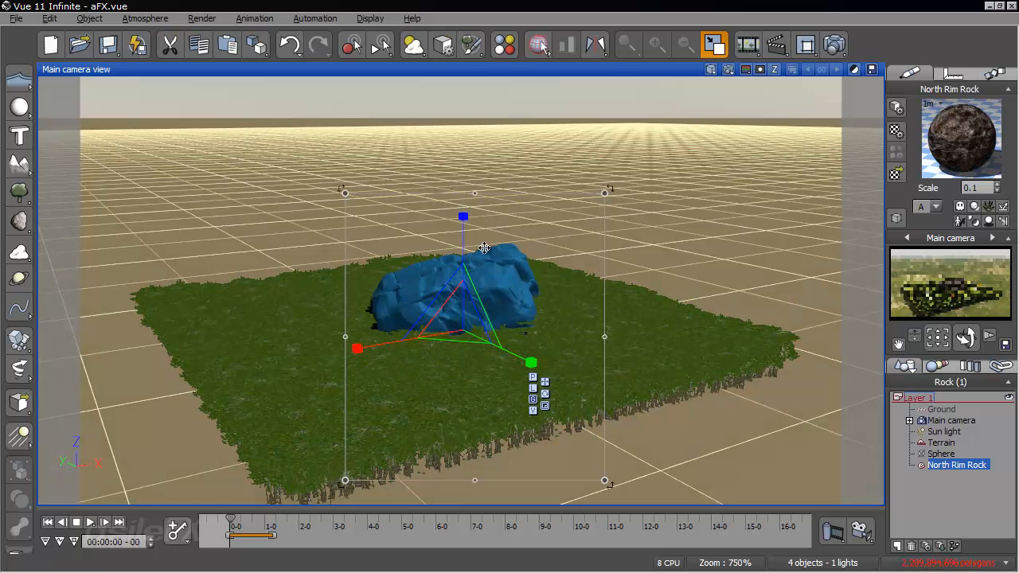
- Move the rock away from the terrain onto the sphere and align the two in the top and front views
double_click(623, 71)
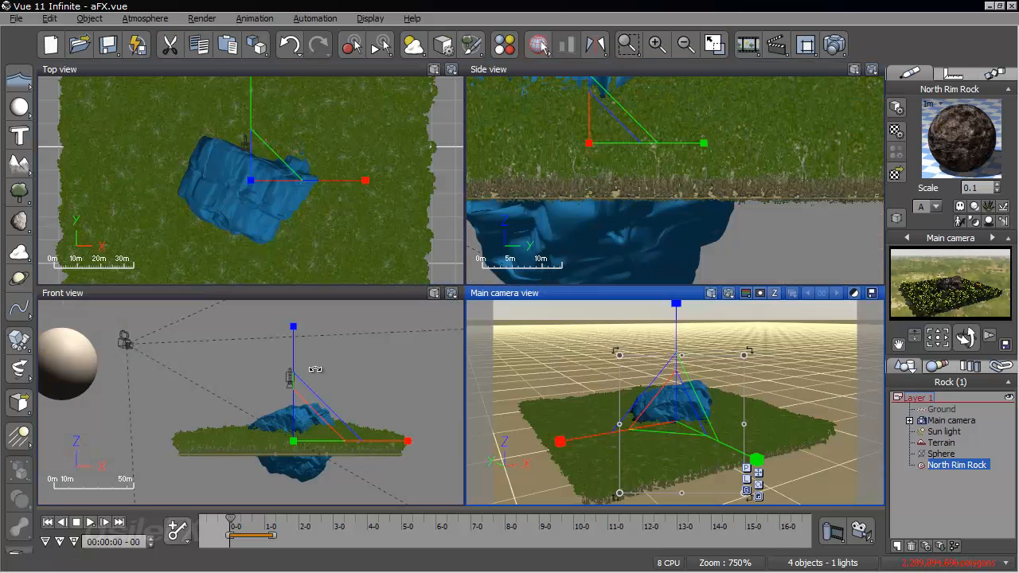
key("w")
left_click_drag(308, 424, 73, 340)
right_click_drag(247, 357, 364, 373)
right_click_drag(189, 145, 444, 194)
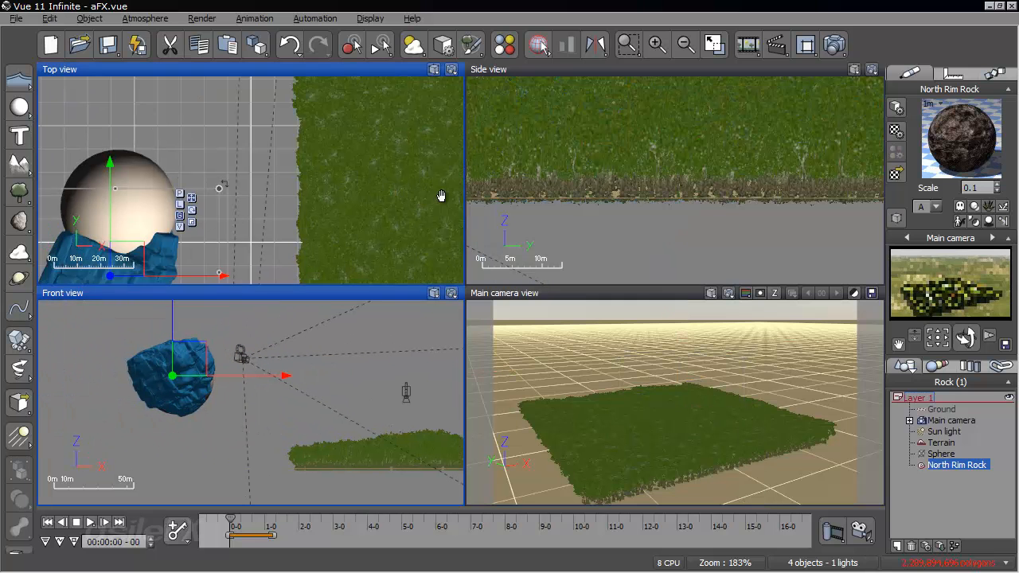
left_click_drag(149, 211, 159, 151)
left_click(194, 363)
left_click_drag(194, 363, 186, 389)
key("Tab")
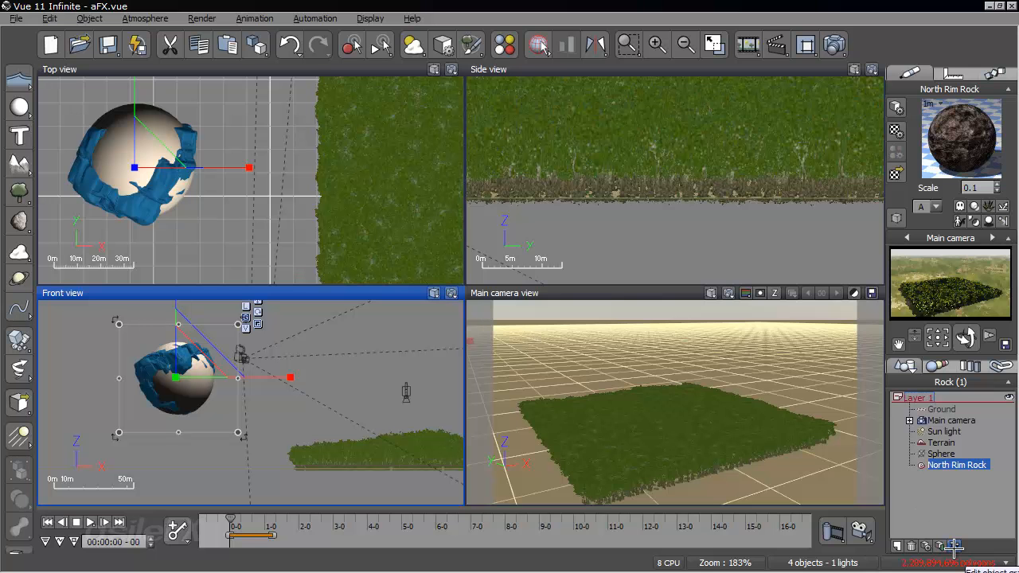
- In the rock's object graph, set the Position input's dependency to Sphere / Position, connect it to the Position output and accept
left_click(954, 545)
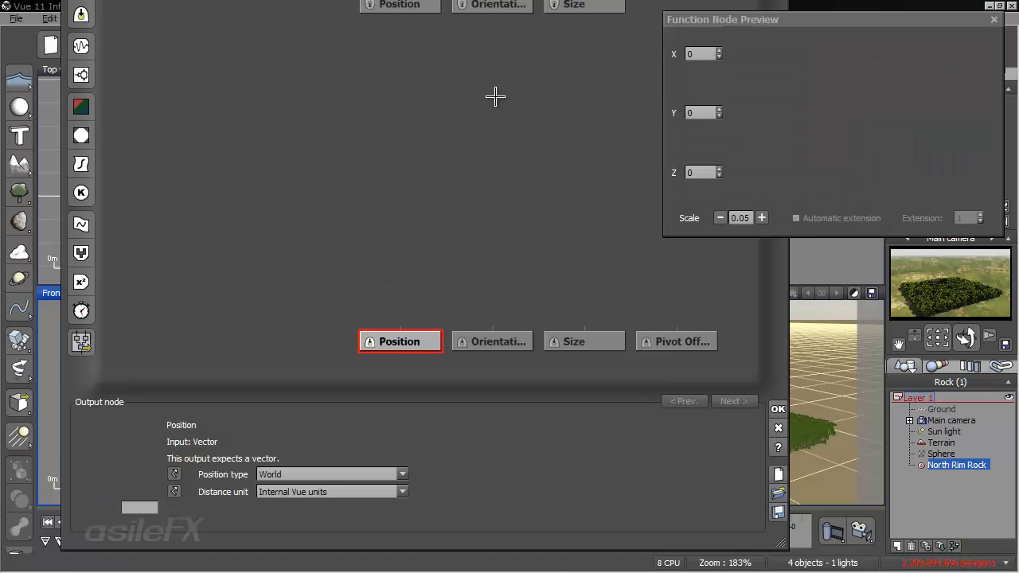
left_click_drag(500, 405, 497, 461)
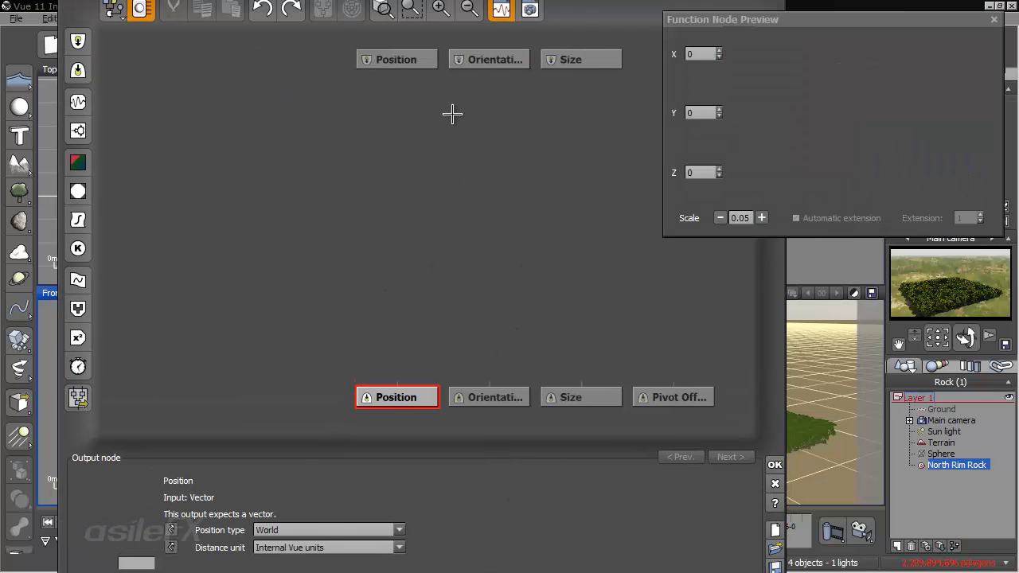
left_click_drag(414, 61, 414, 275)
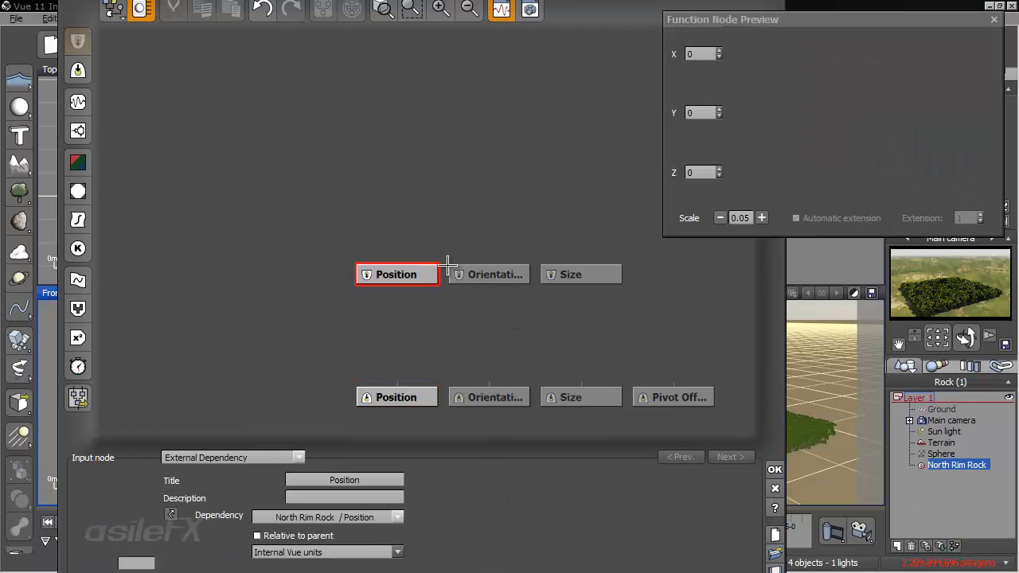
left_click_drag(520, 503, 527, 385)
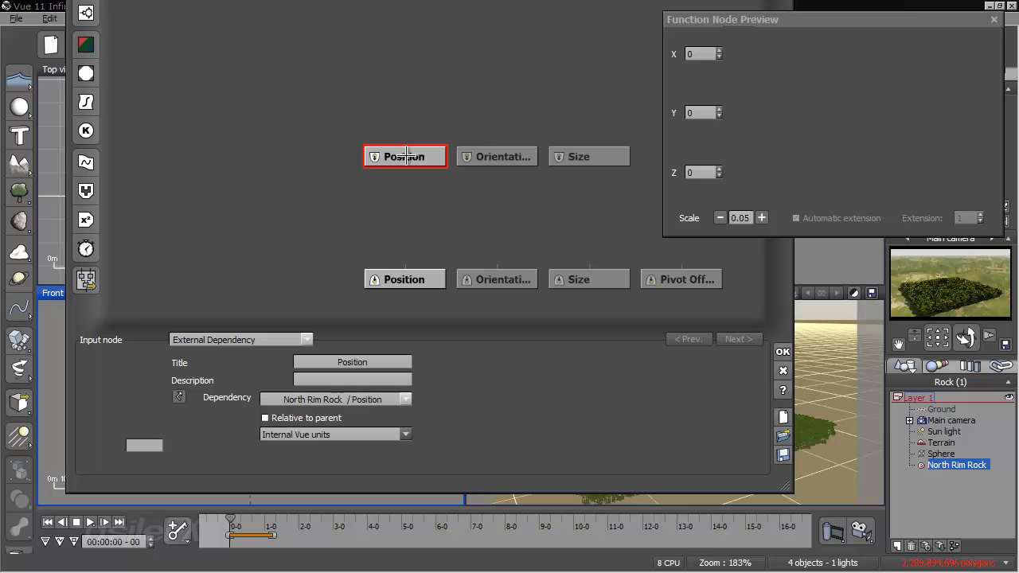
left_click(359, 398)
mouse_move(330, 501)
left_click(390, 501)
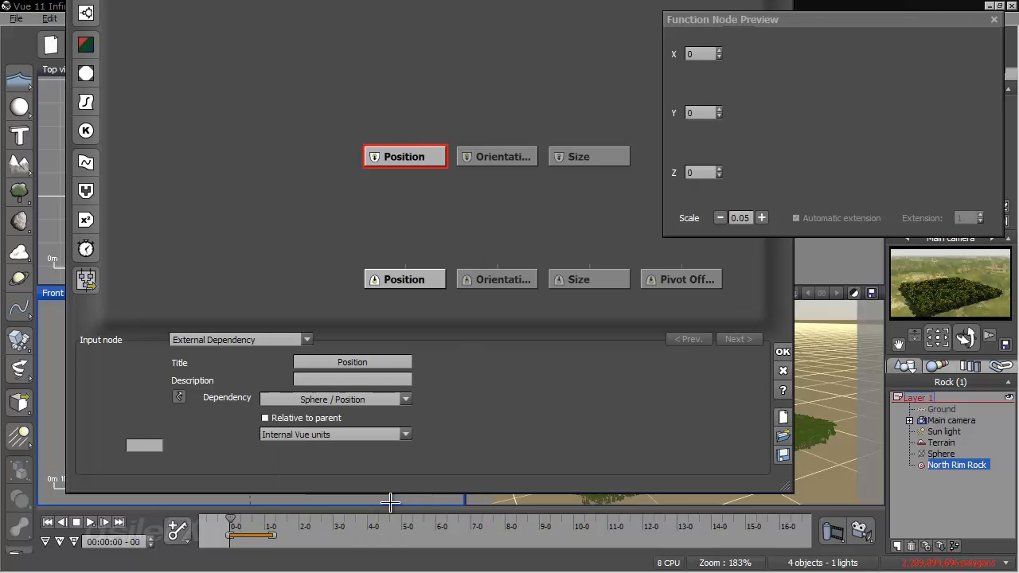
left_click_drag(405, 264, 407, 157)
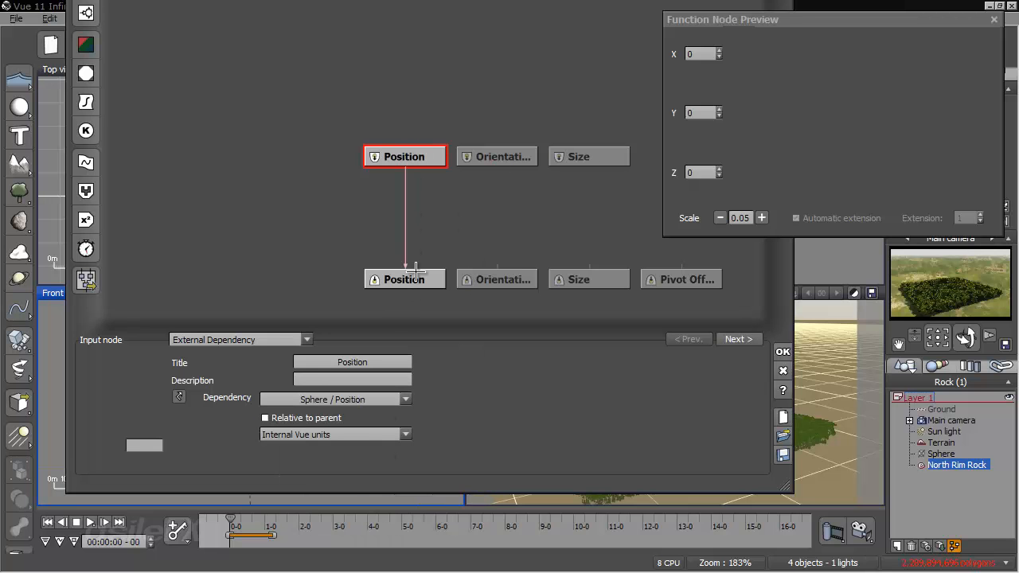
left_click(782, 351)
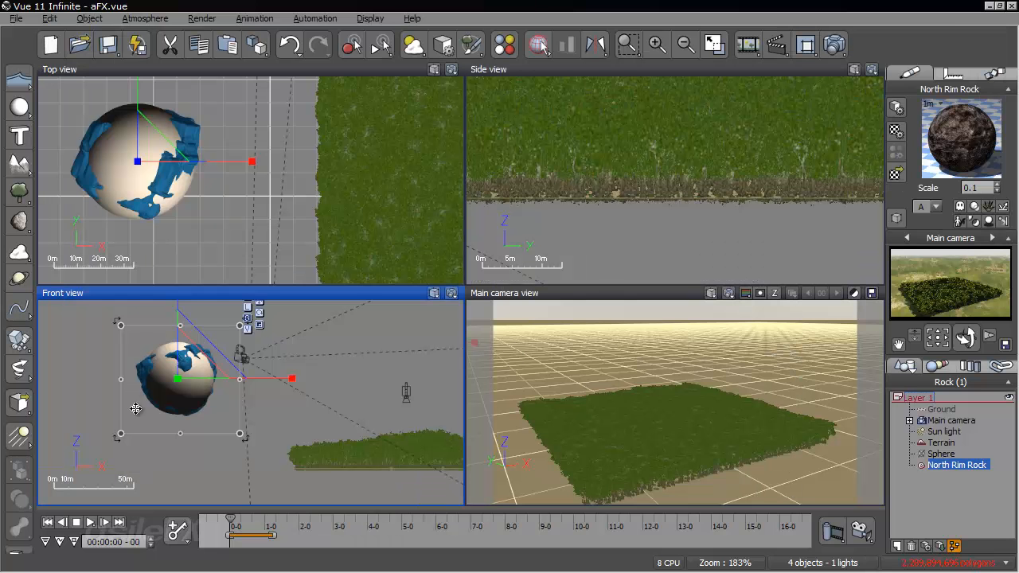
- Scrub the animation to 00:00:00-22 and examine the rock's movement with the sphere through the plants from several angles
left_click_drag(229, 523, 253, 523)
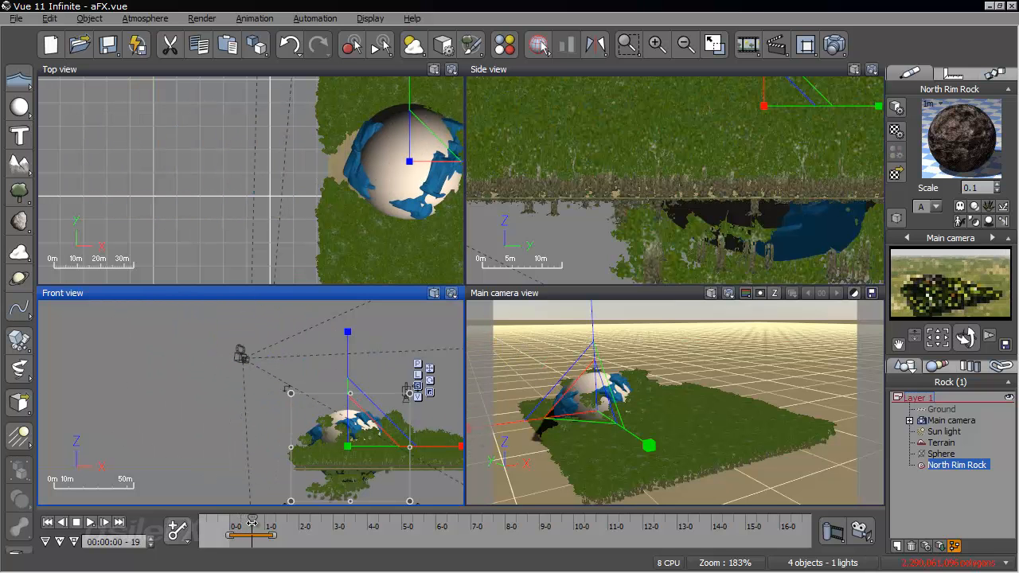
double_click(603, 294)
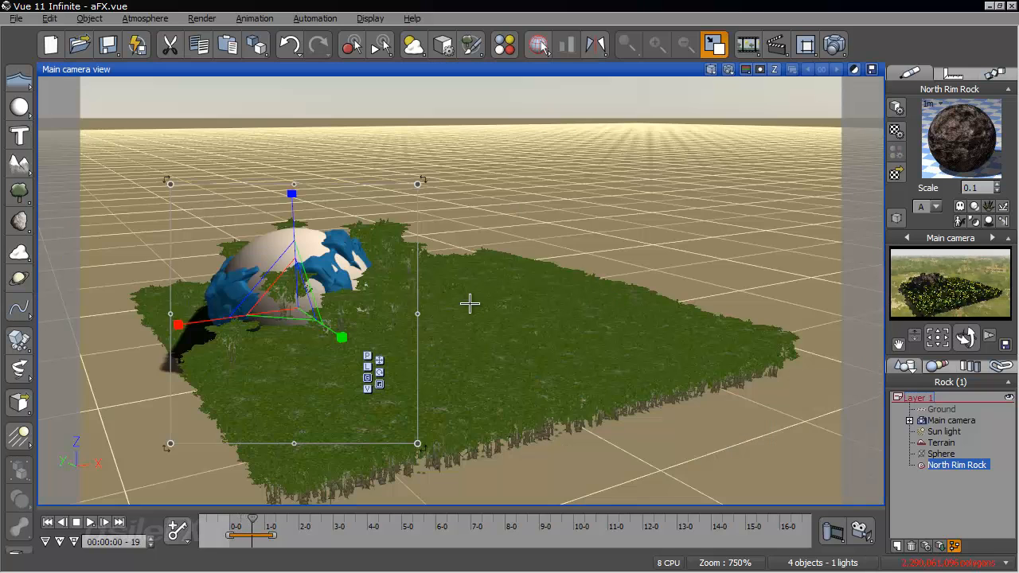
scroll(469, 302, "up", 10)
middle_click_drag(480, 309, 475, 310)
right_click_drag(476, 311, 548, 442)
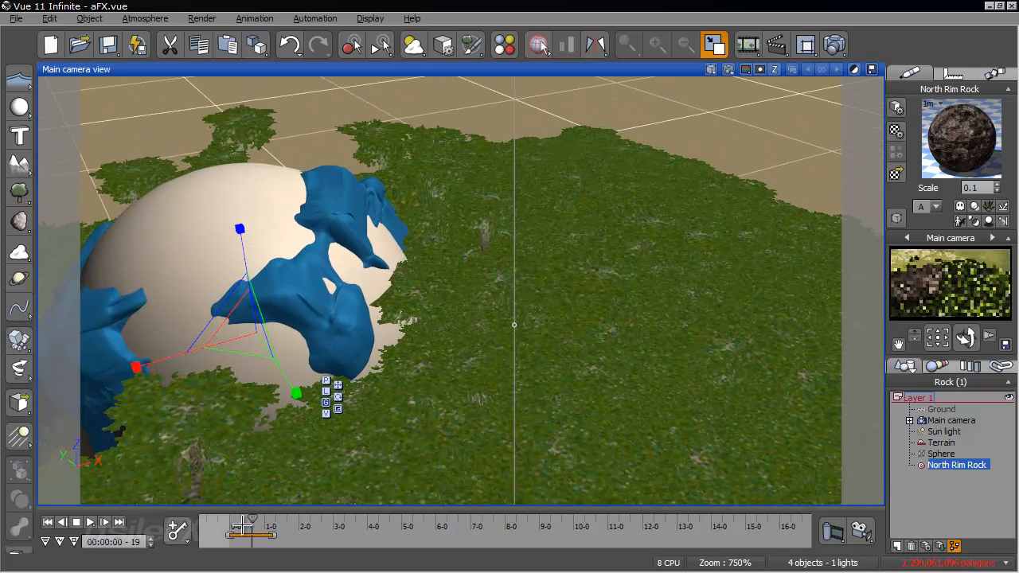
mouse_move(243, 524)
left_mouse_down()
mouse_move(265, 523)
mouse_move(256, 520)
left_mouse_up()
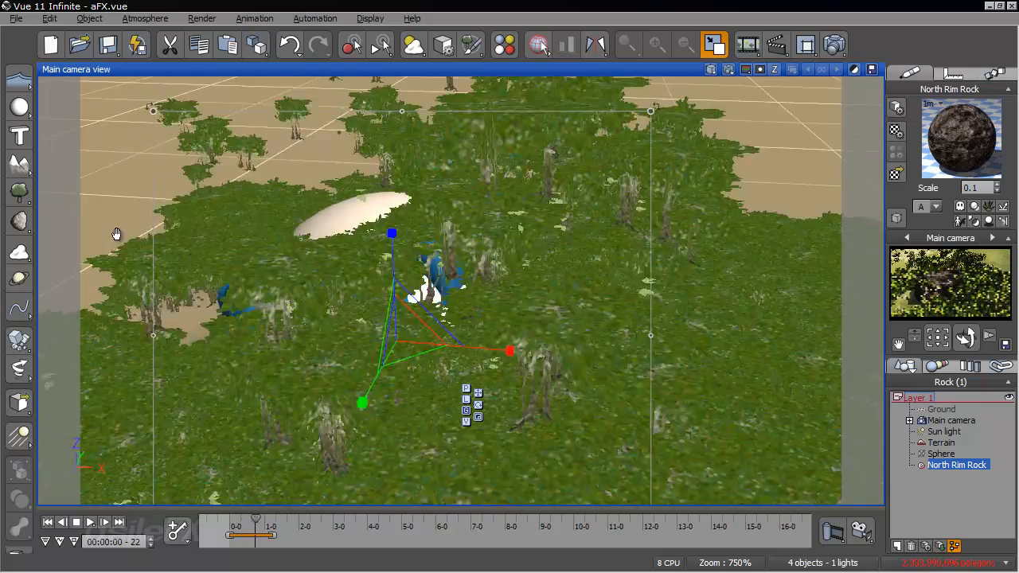
right_click_drag(117, 233, 413, 303)
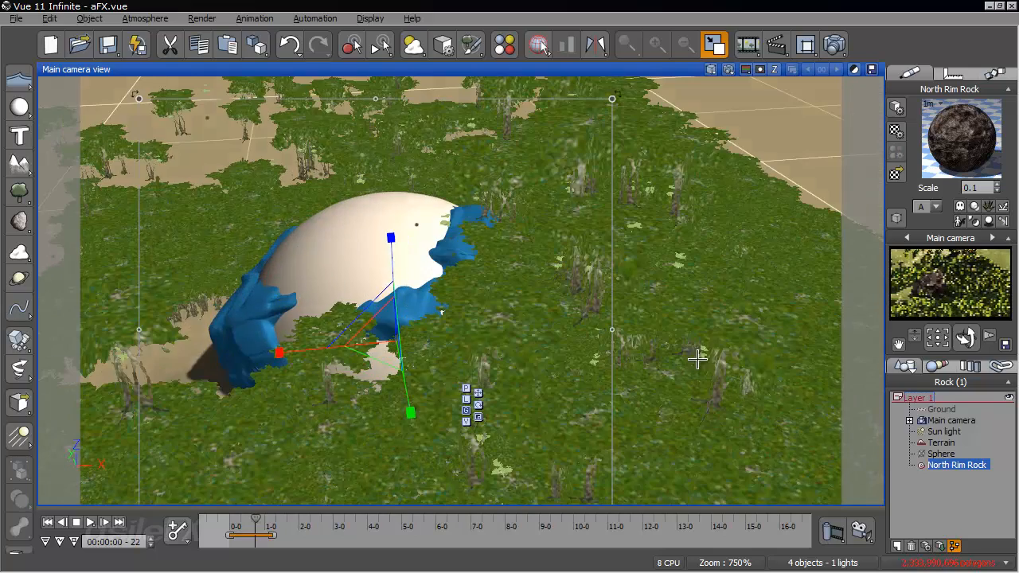
- Bring the rock into view at the animation's start, switch its gizmo to local axes and scrub to 00:00:00-04
left_click(50, 522)
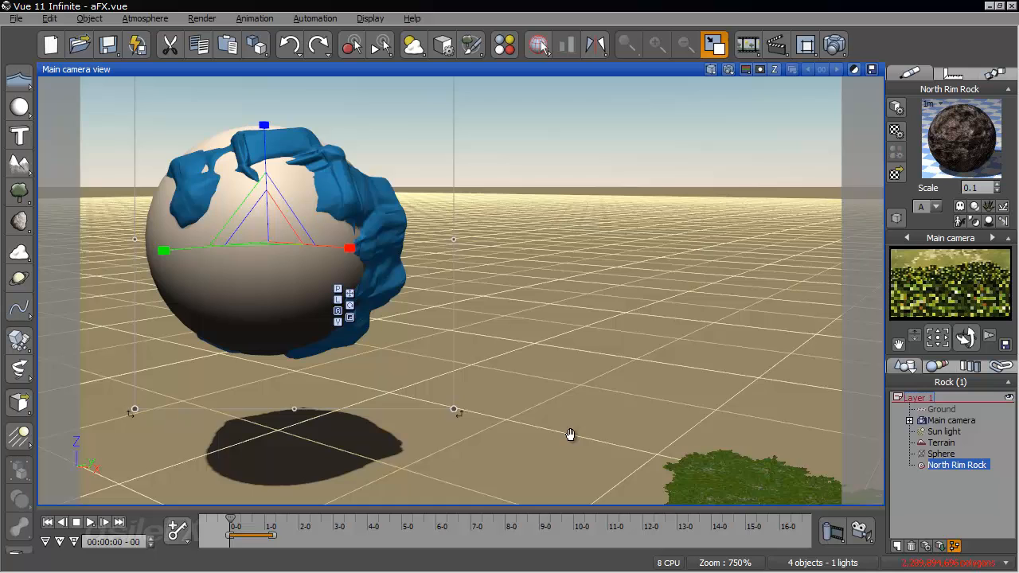
right_click_drag(570, 435, 548, 412)
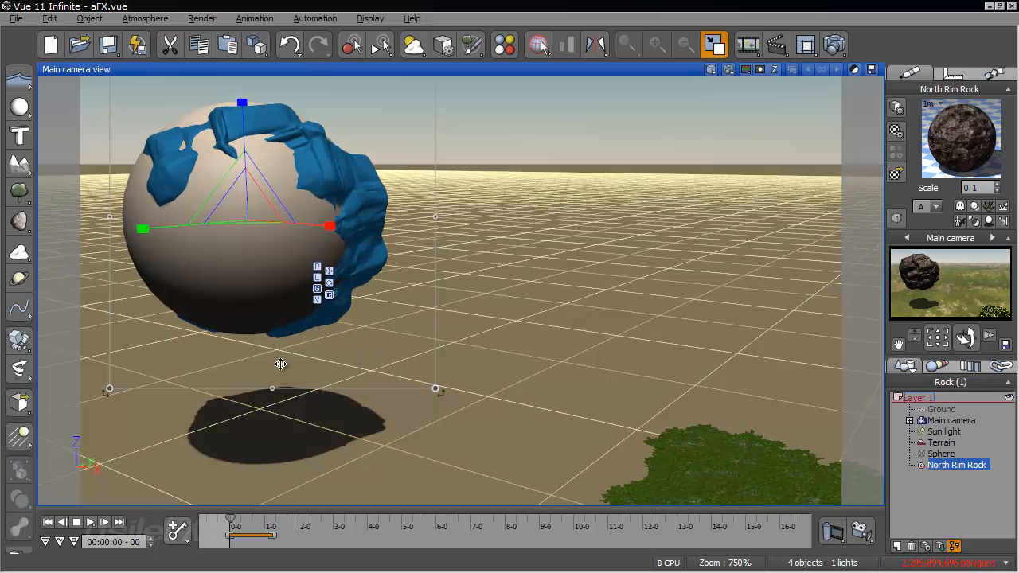
left_click(320, 278)
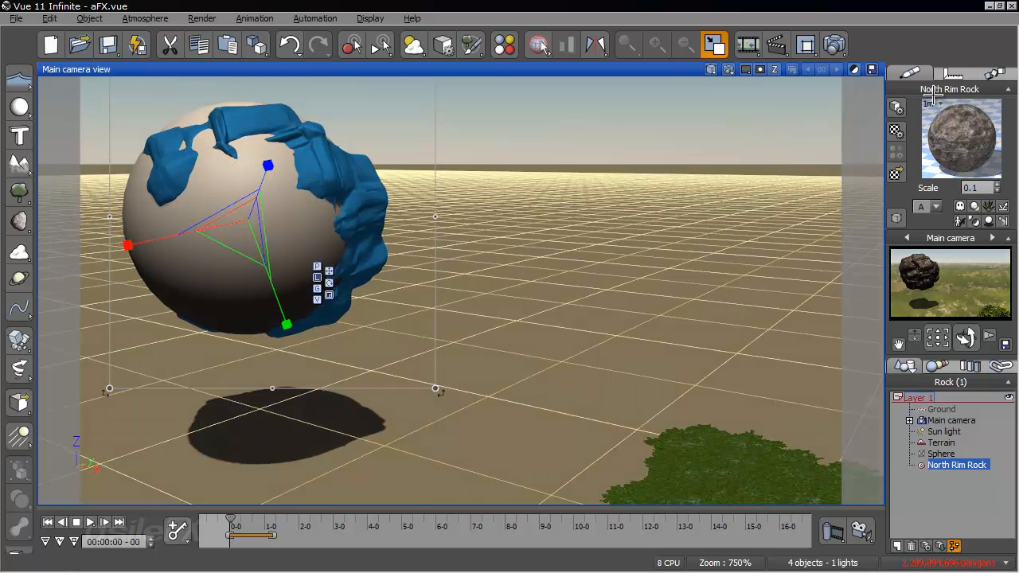
left_click(232, 522)
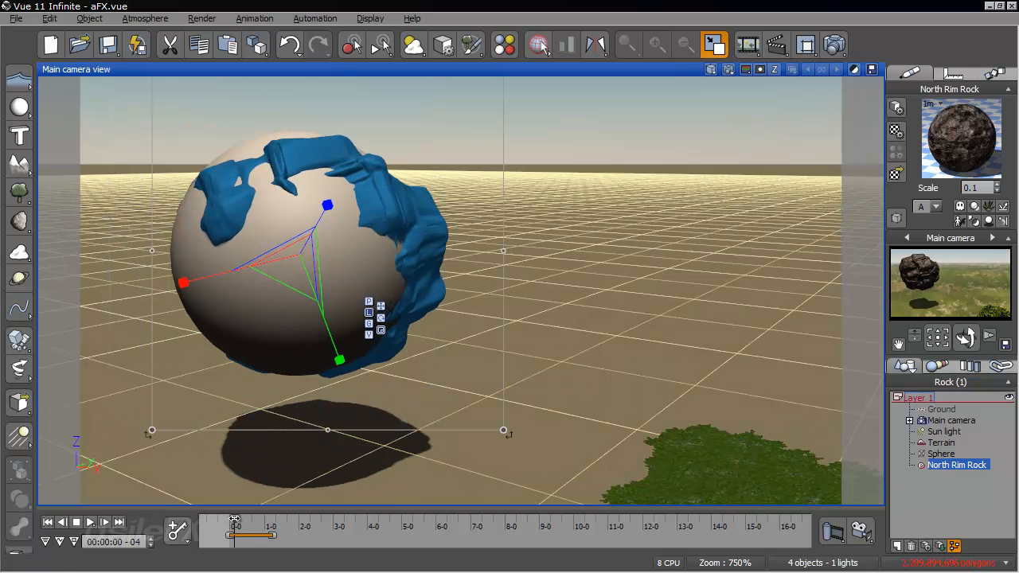
- Return to the animation's start, set the rock's motion type to Basic and open its Animation Toolbox
left_click(990, 73)
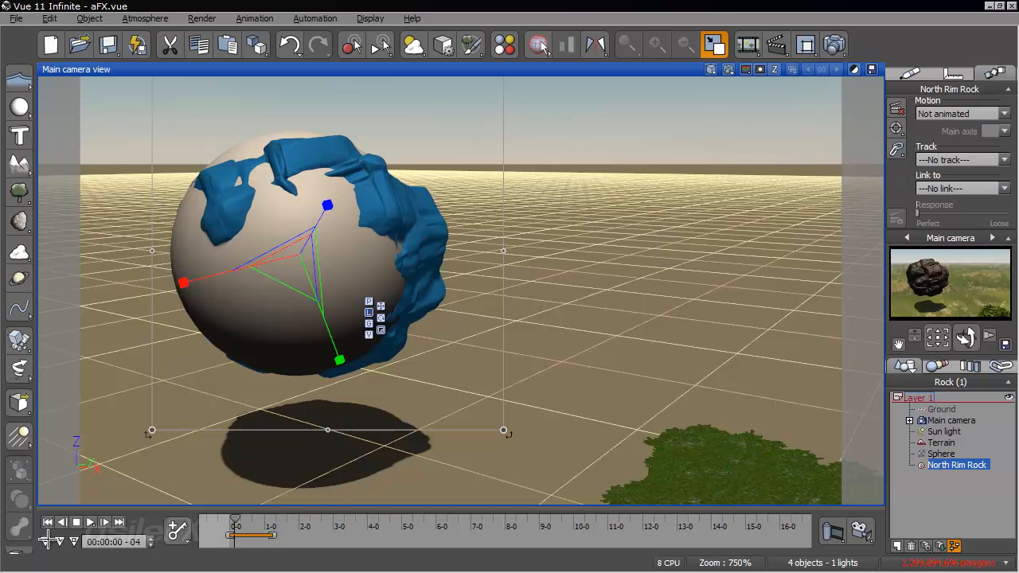
left_click(48, 522)
left_click(976, 113)
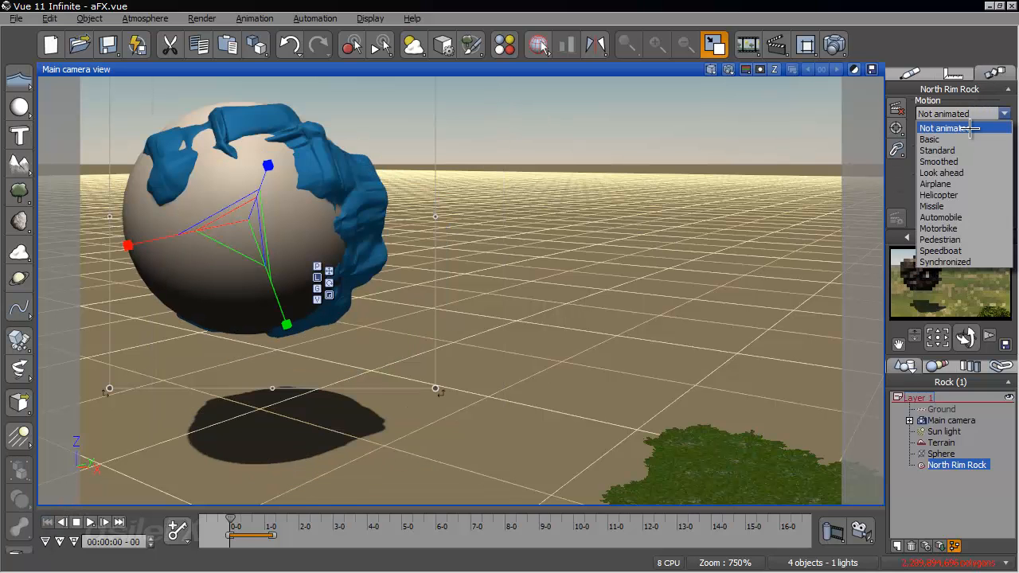
left_click(960, 150)
left_click(975, 113)
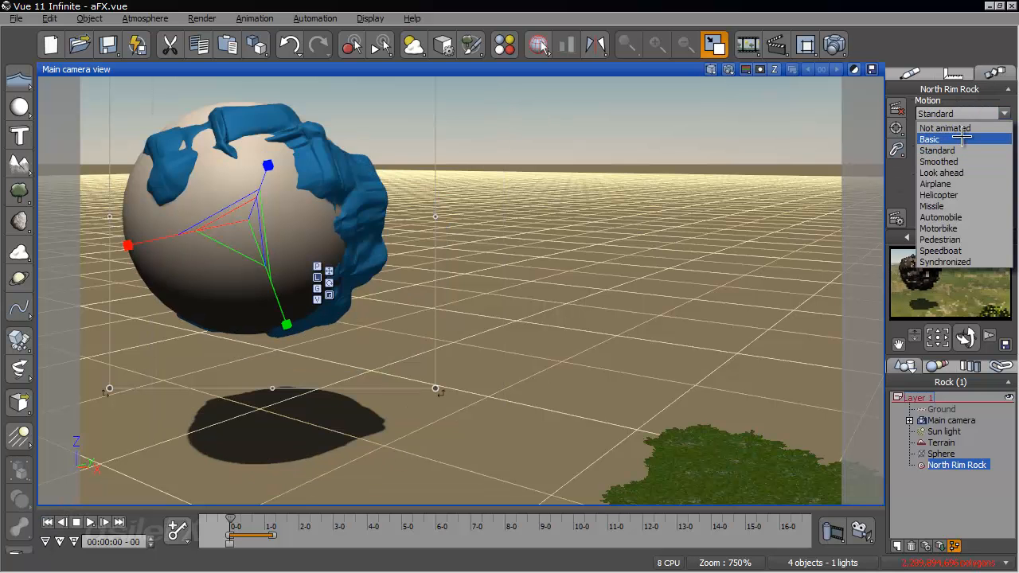
left_click(929, 140)
left_click(897, 217)
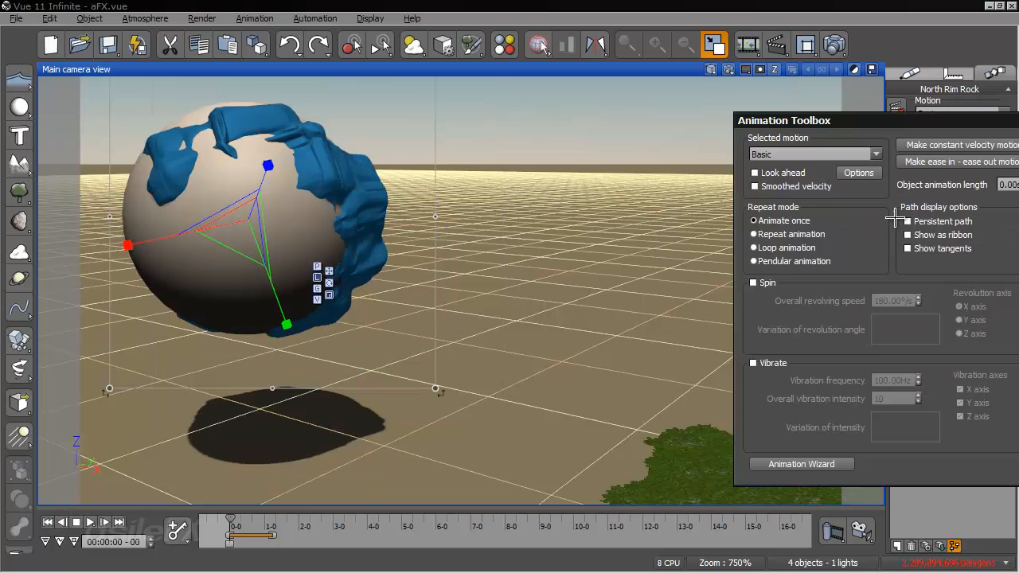
- Enable Spin for the North Rim Rock's Basic motion in the Animation Toolbox and accept the settings
left_click_drag(853, 116, 541, 44)
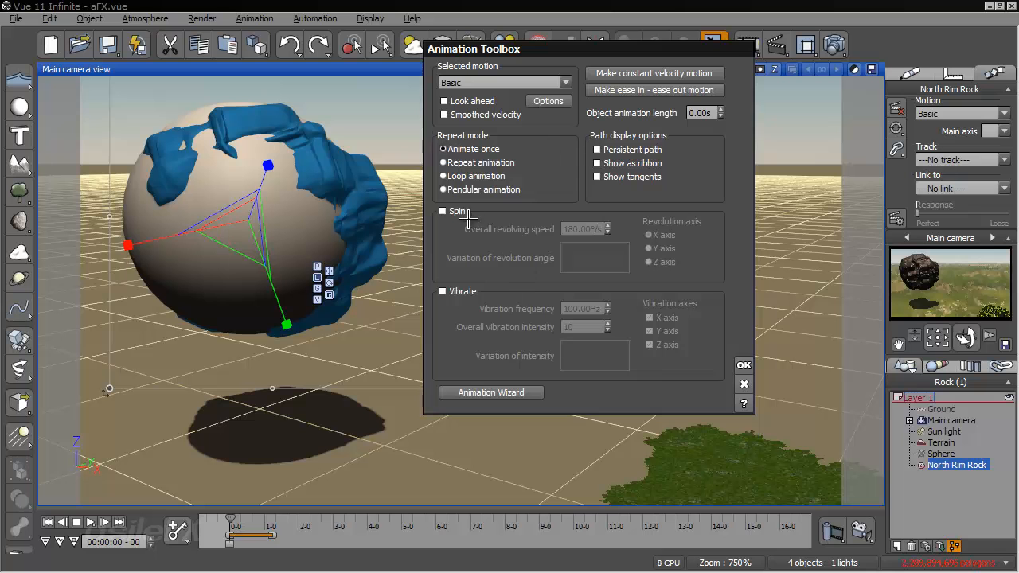
left_click(443, 211)
left_click(744, 364)
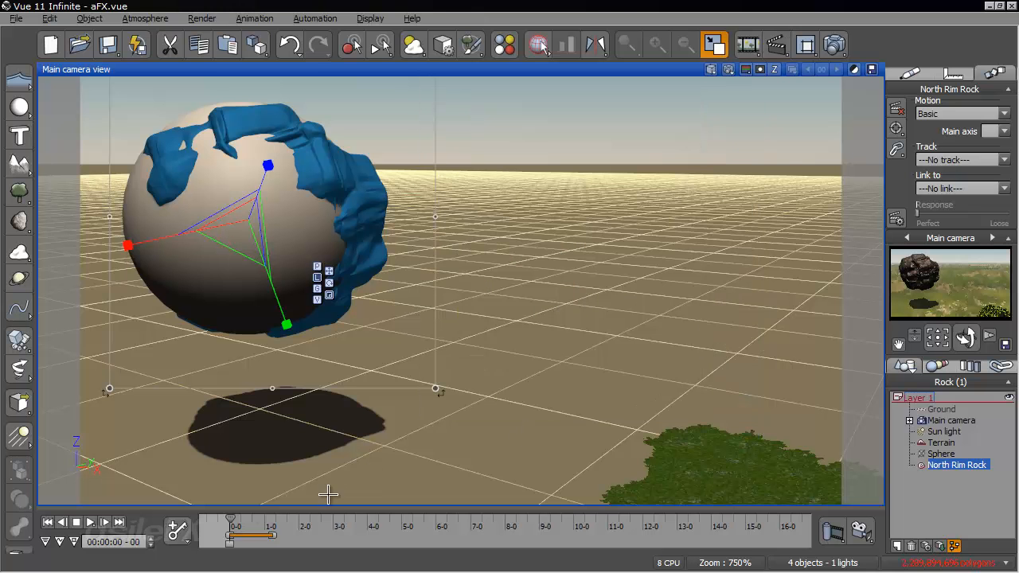
- Scrub the animation to 00:00:00-26 and examine the spinning rock's travel through the plants from high and low angles
left_click_drag(233, 524, 262, 518)
right_click_drag(479, 353, 340, 324)
scroll(412, 229, "down", 2)
scroll(411, 229, "down", 1)
mouse_move(269, 522)
left_mouse_down()
mouse_move(231, 519)
mouse_move(272, 517)
mouse_move(251, 519)
left_mouse_up()
right_click_drag(570, 394, 553, 482)
left_click_drag(252, 520, 260, 520)
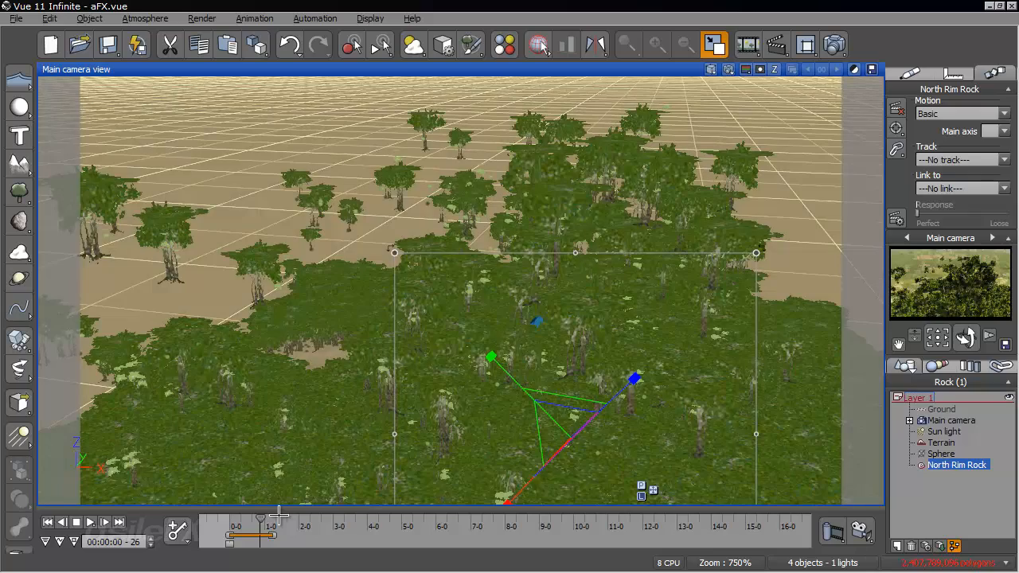
right_click_drag(594, 302, 642, 228)
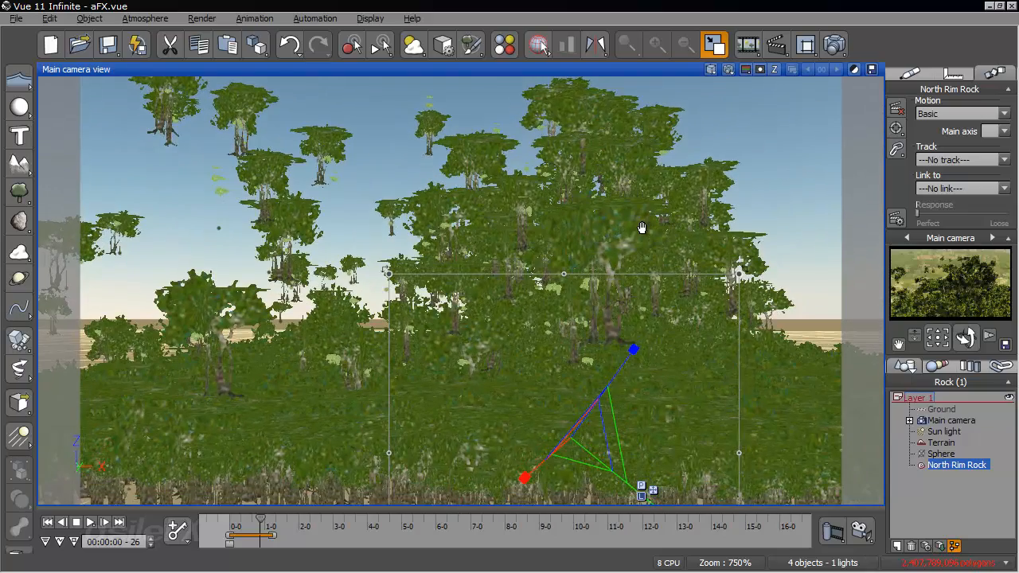
- Replay the impact from the animation's start through 00:00:00-20 to 00:00:00-26, examining the rock from the side and above
left_click_drag(261, 520, 229, 519)
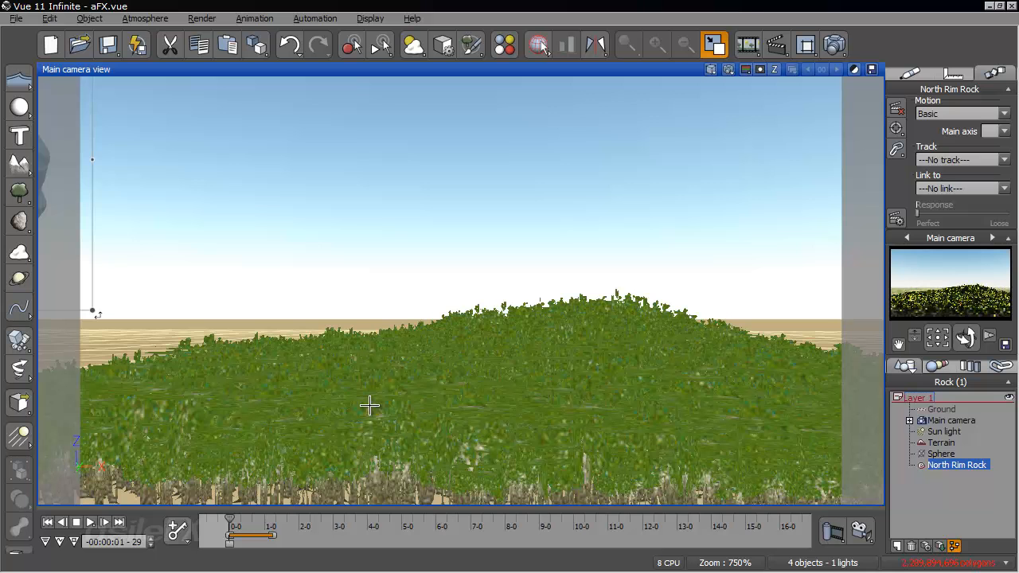
right_click_drag(324, 271, 403, 290)
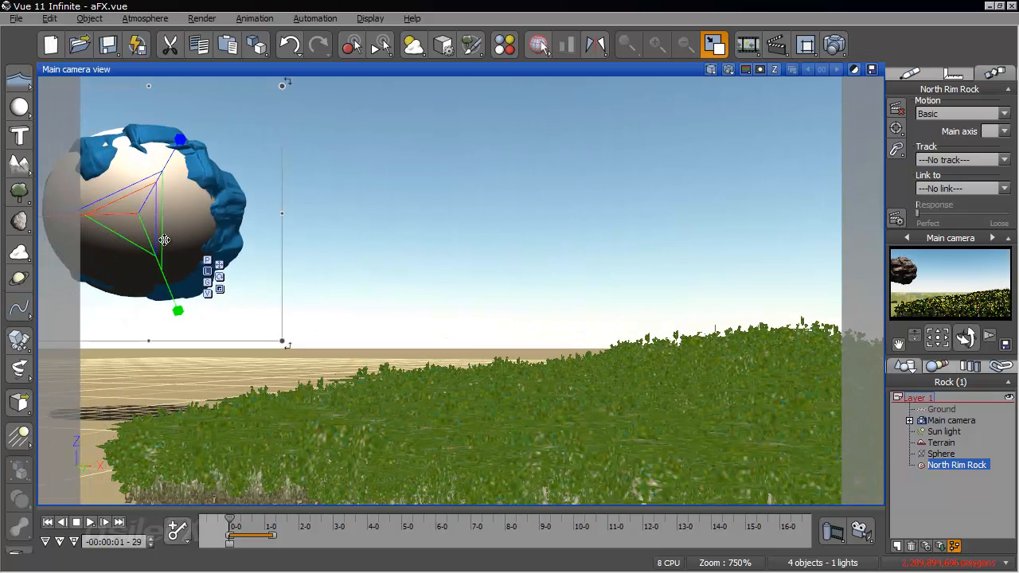
right_click_drag(426, 290, 331, 271)
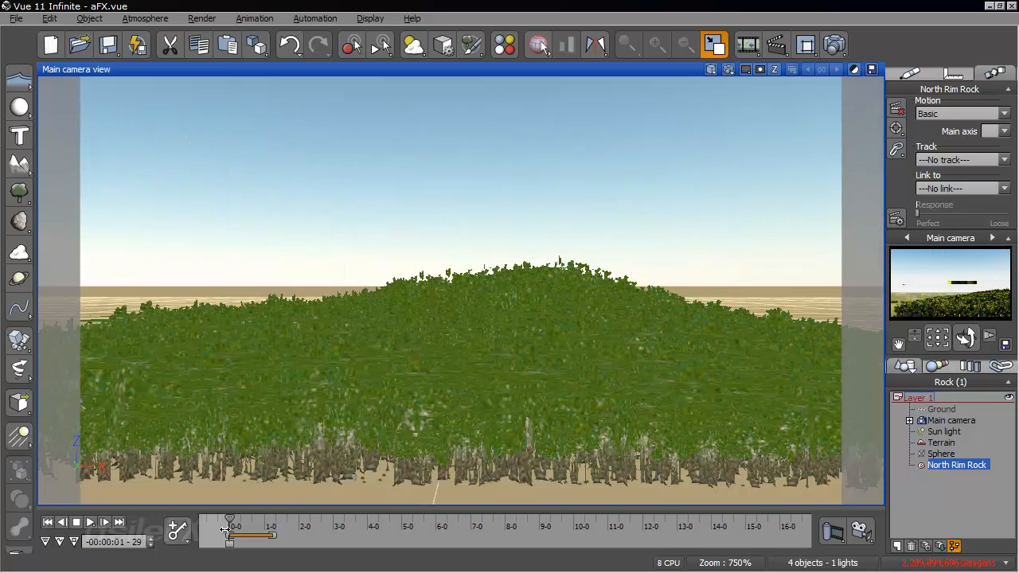
left_click_drag(230, 521, 254, 522)
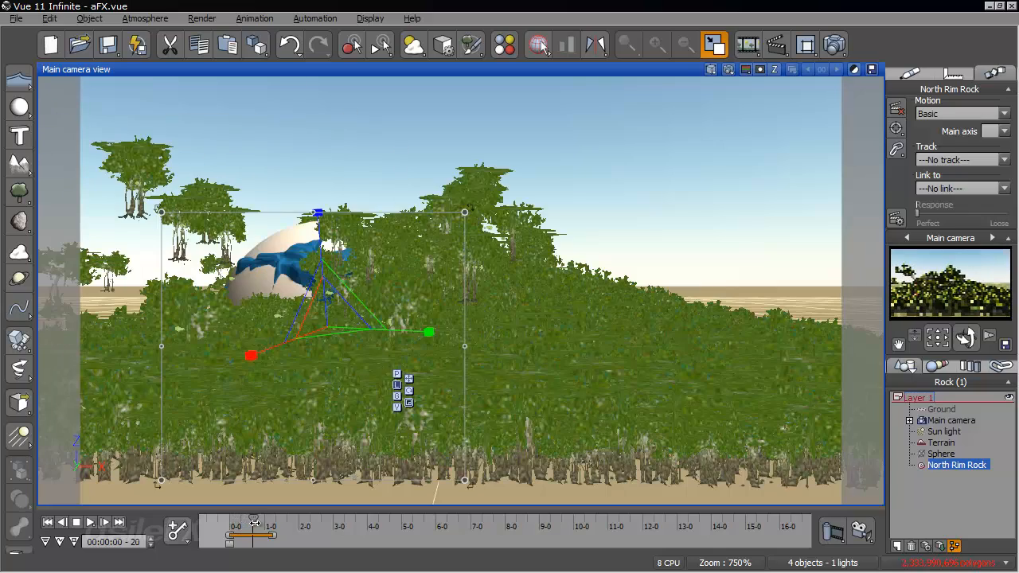
right_click_drag(473, 254, 646, 426)
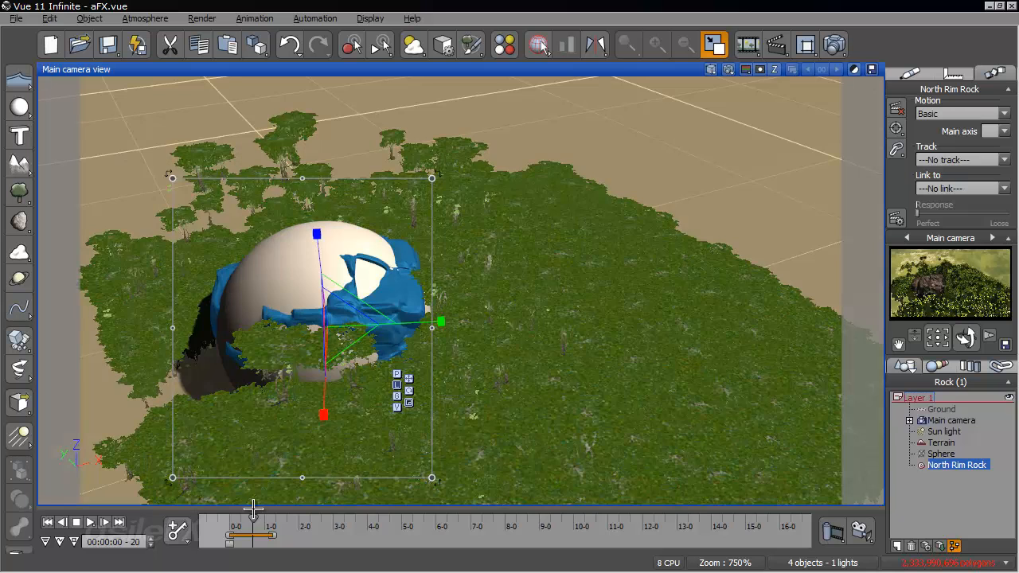
left_click_drag(254, 522, 261, 523)
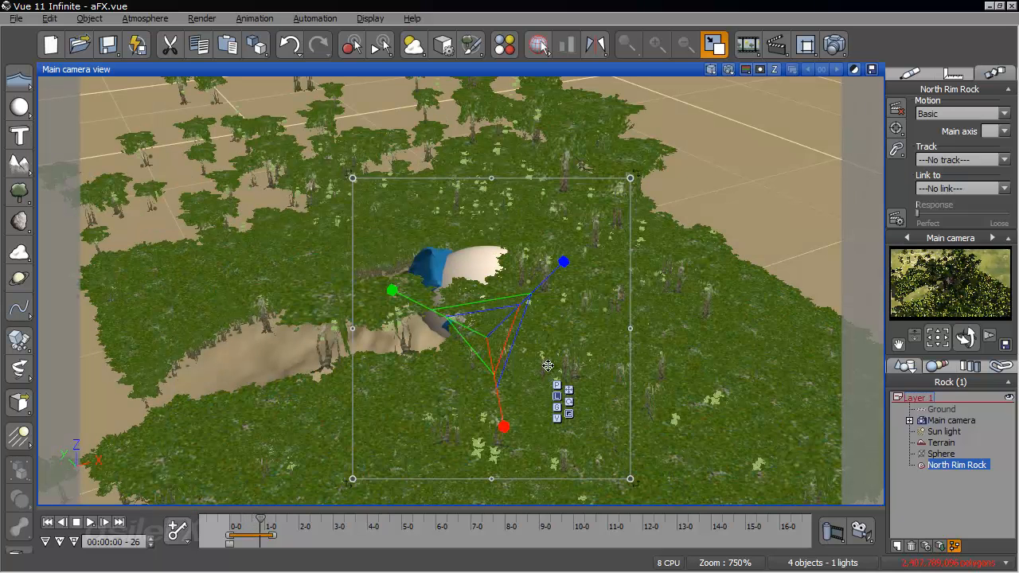
- Scrub between 00:00:02-03 and 00:00:00-29 at a low angle to examine how the plants scatter after the impact
left_click_drag(257, 518, 303, 502)
mouse_move(539, 346)
right_mouse_down()
mouse_move(586, 264)
mouse_move(546, 332)
right_mouse_up()
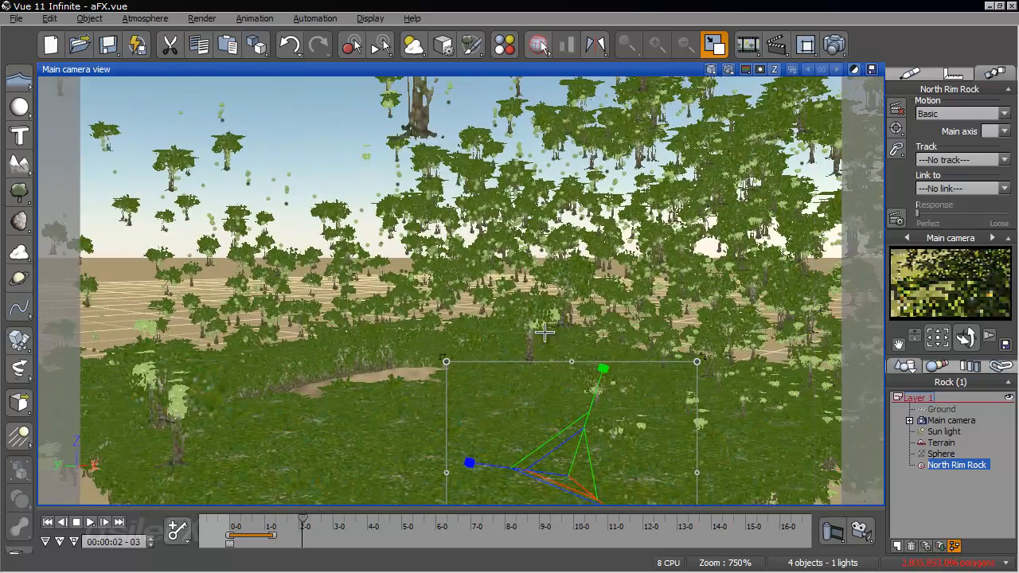
left_click_drag(304, 520, 265, 541)
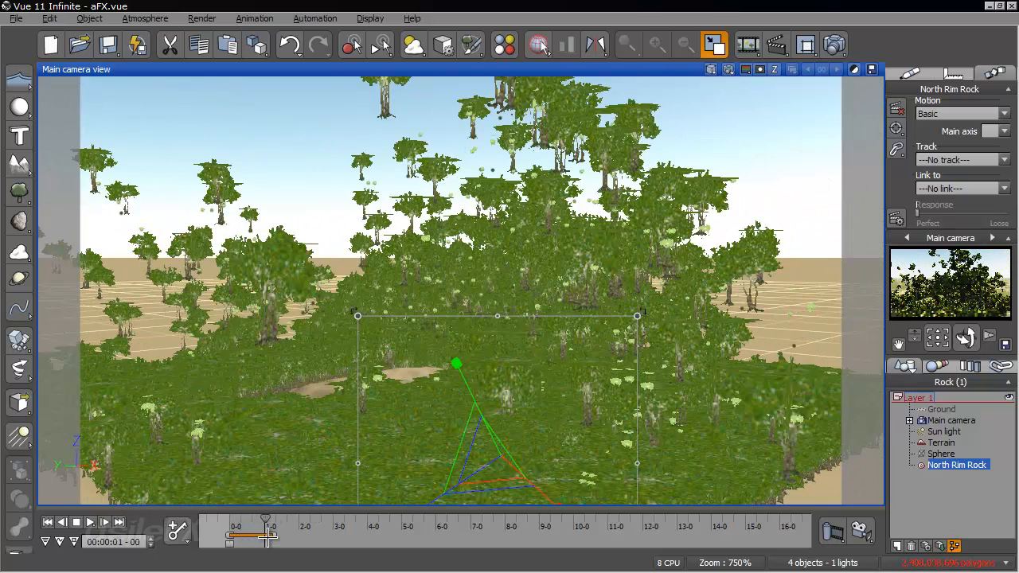
left_click_drag(263, 519, 287, 520)
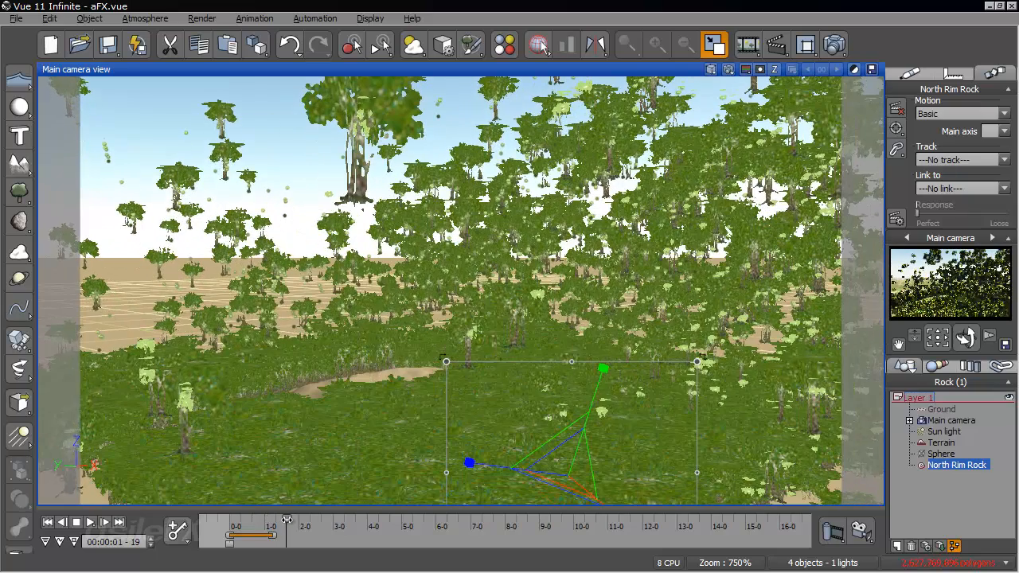
left_click_drag(289, 521, 264, 523)
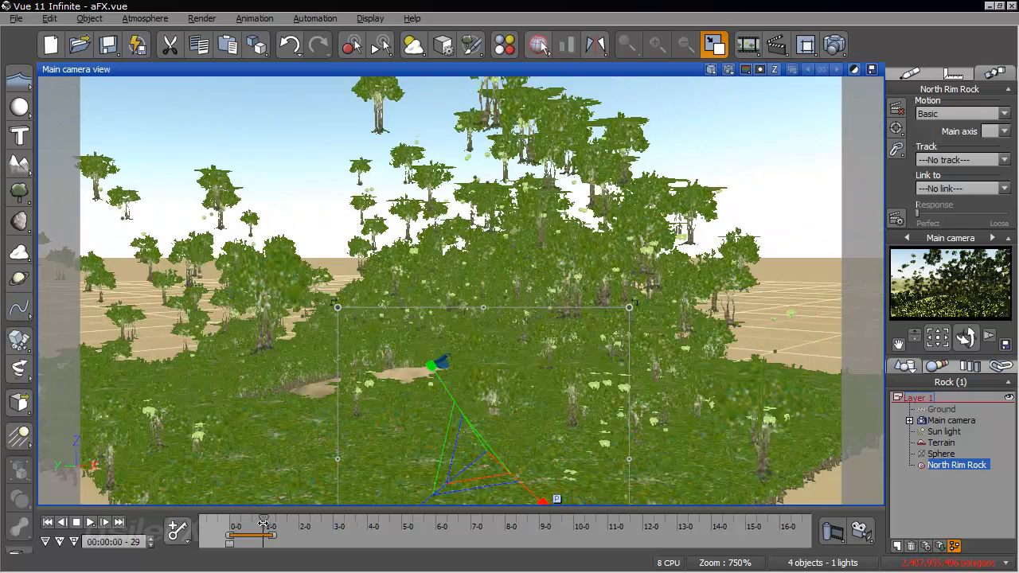
- Examine the rock and sphere cutting through the vegetation around 00:00:00-24 from several raised angles
right_click_drag(414, 427, 617, 308)
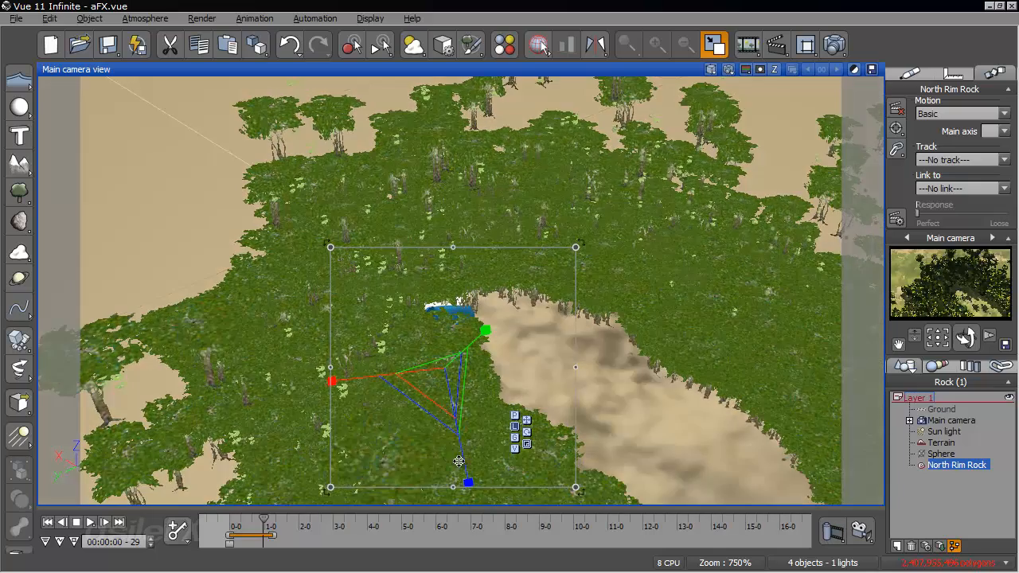
left_click_drag(263, 519, 257, 516)
right_click_drag(460, 339, 383, 299)
left_click_drag(256, 518, 259, 518)
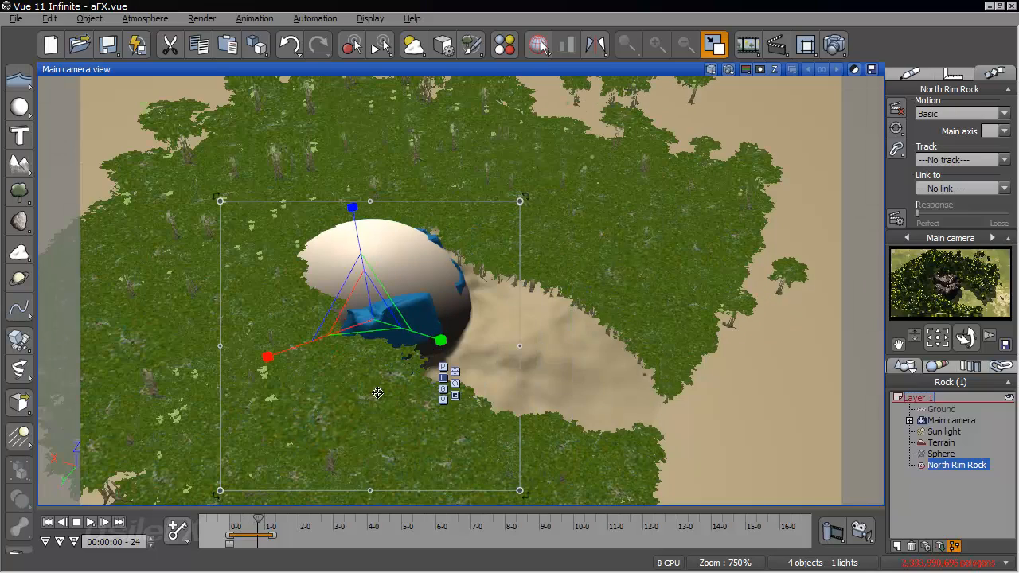
right_click_drag(494, 317, 557, 335)
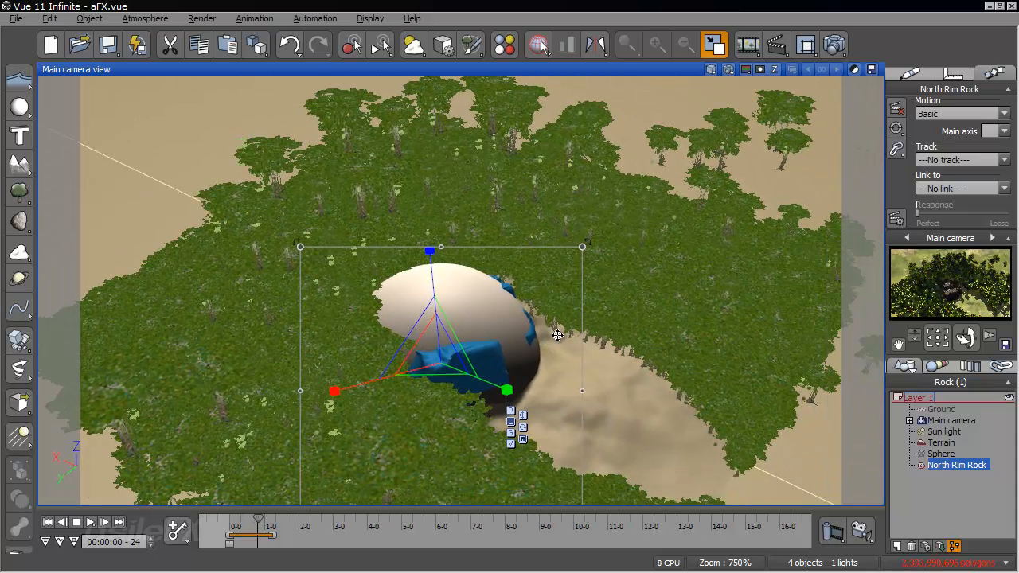
right_click_drag(710, 317, 556, 242)
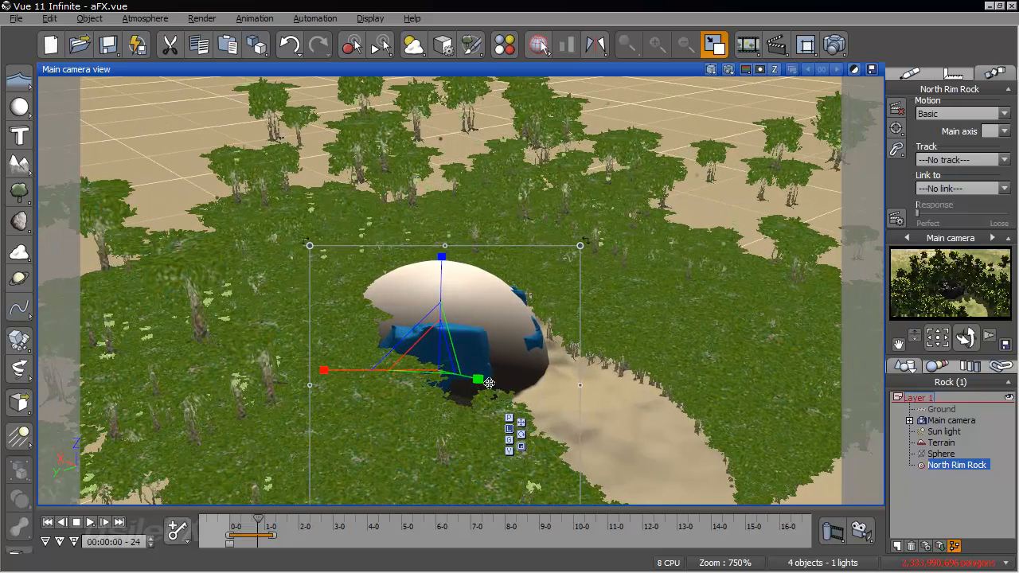
left_click_drag(257, 519, 261, 519)
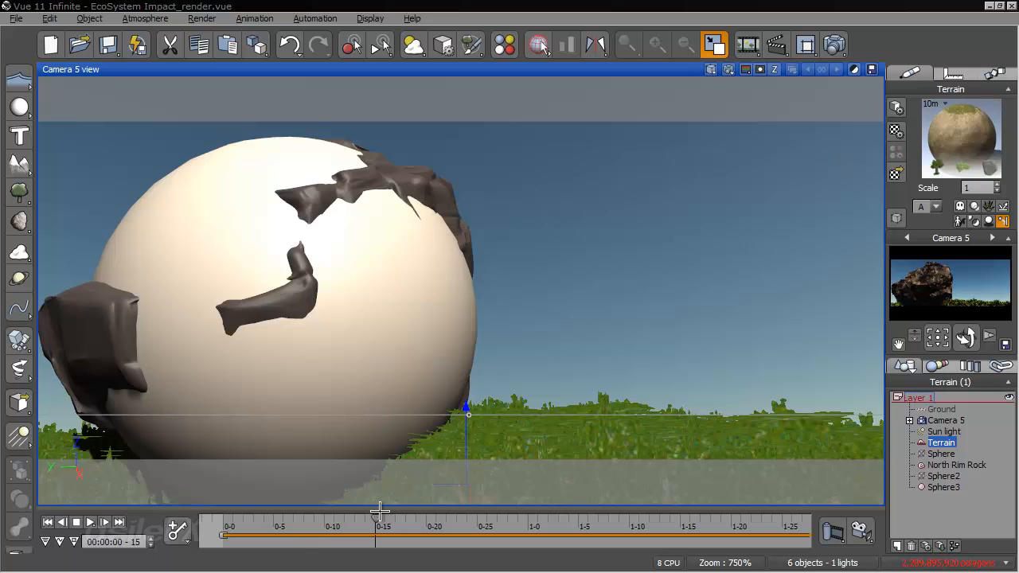
- In the EcoSystem Impact_render scene, scrub from 00:00:00-14 to 00:00:01-05 and examine the impact through Camera 5
left_click_drag(372, 523, 368, 522)
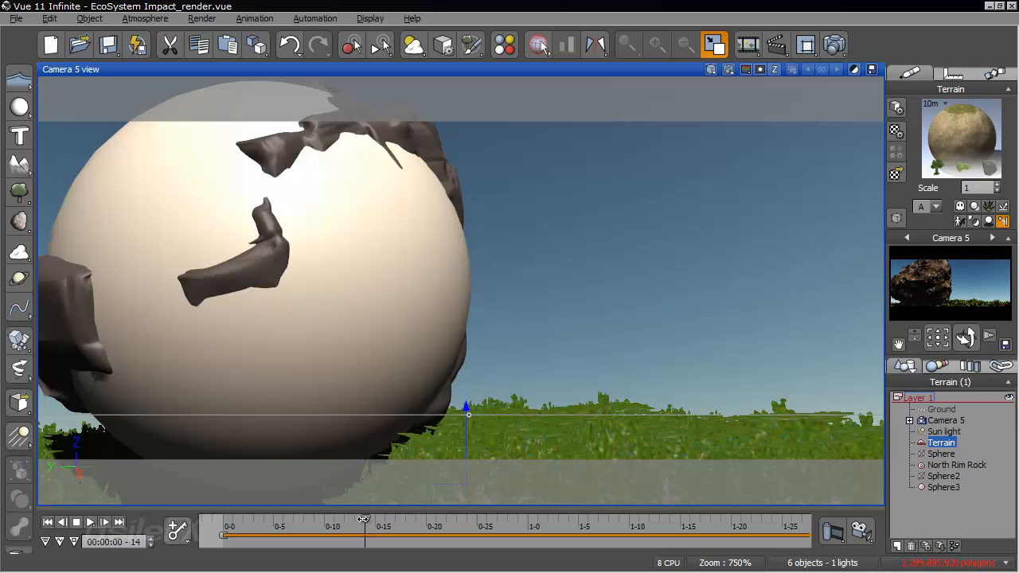
left_click_drag(370, 522, 385, 518)
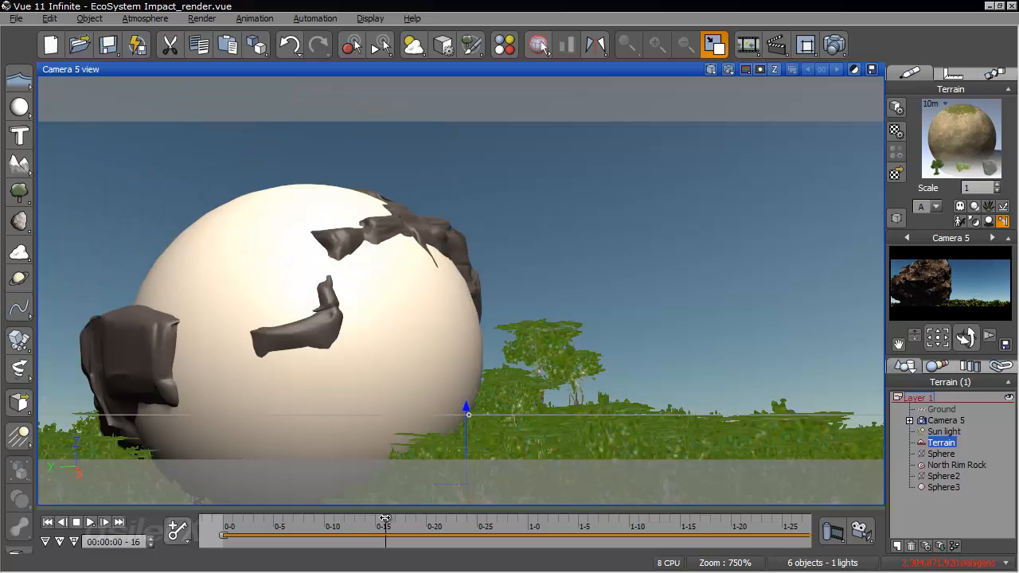
left_click_drag(385, 518, 388, 518)
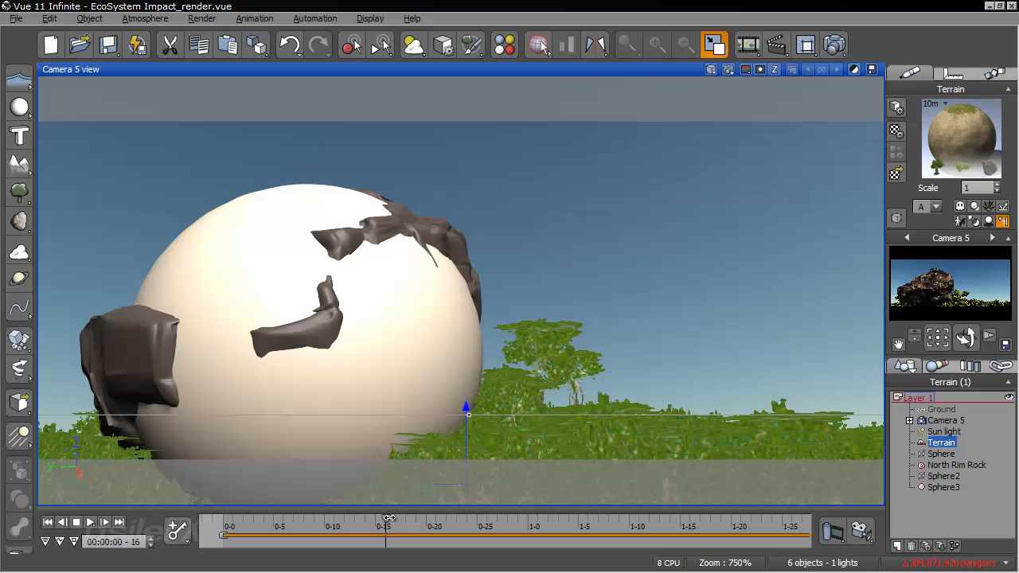
left_click_drag(390, 518, 385, 518)
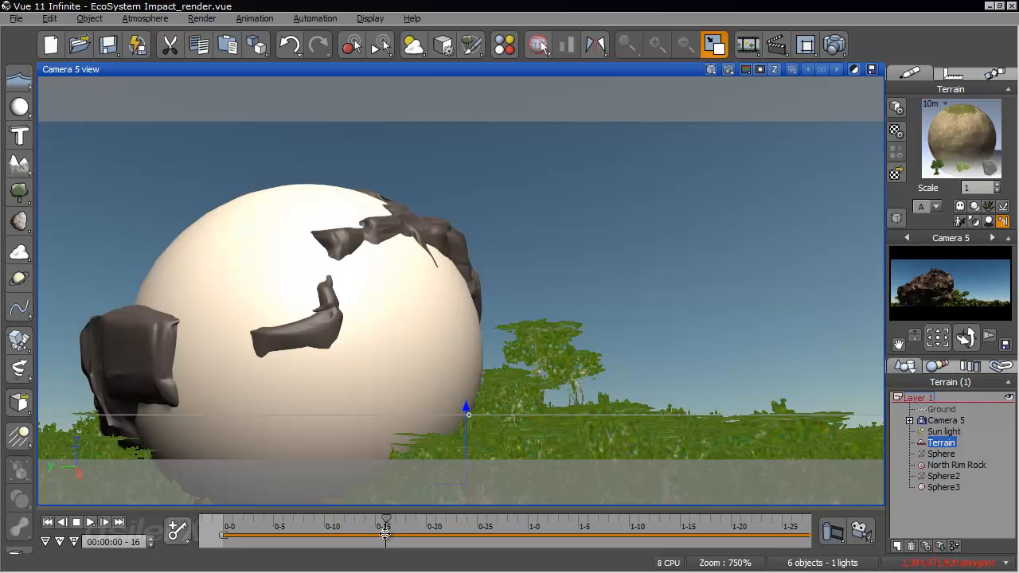
left_click_drag(386, 518, 395, 519)
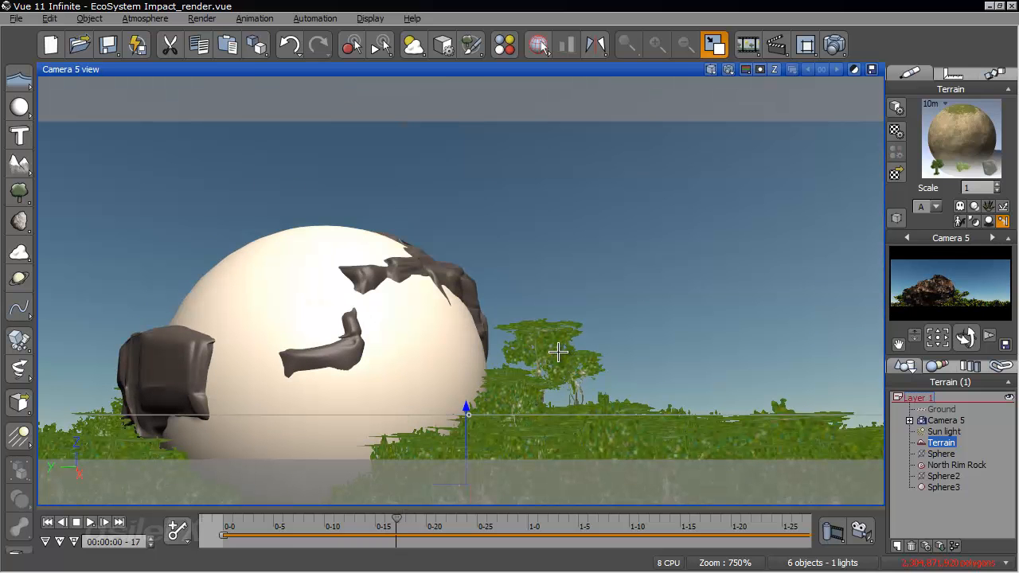
mouse_move(396, 523)
left_mouse_down()
mouse_move(378, 525)
mouse_move(396, 522)
left_mouse_up()
left_click_drag(394, 519, 575, 518)
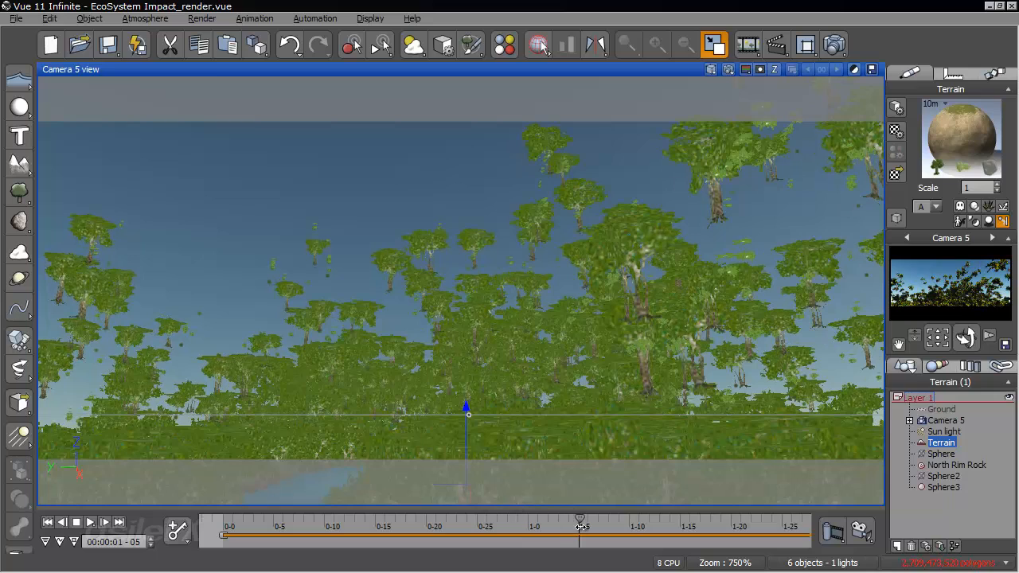
- Return to the animation's start, review the particle motion configuration in the terrain's EcoSystem material and close it unchanged
left_click_drag(582, 528, 226, 528)
right_click(946, 137)
left_click(820, 140)
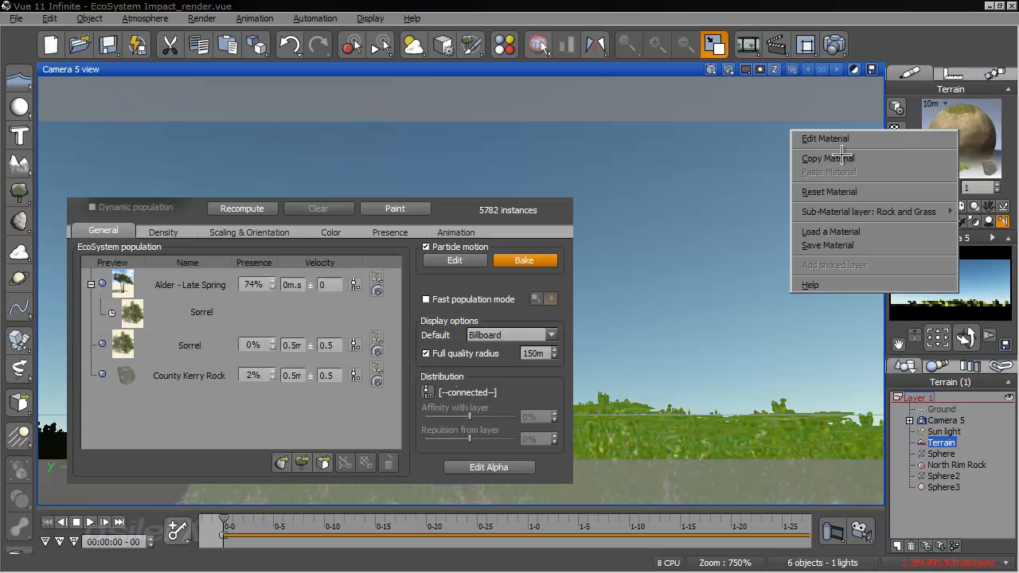
left_click(475, 261)
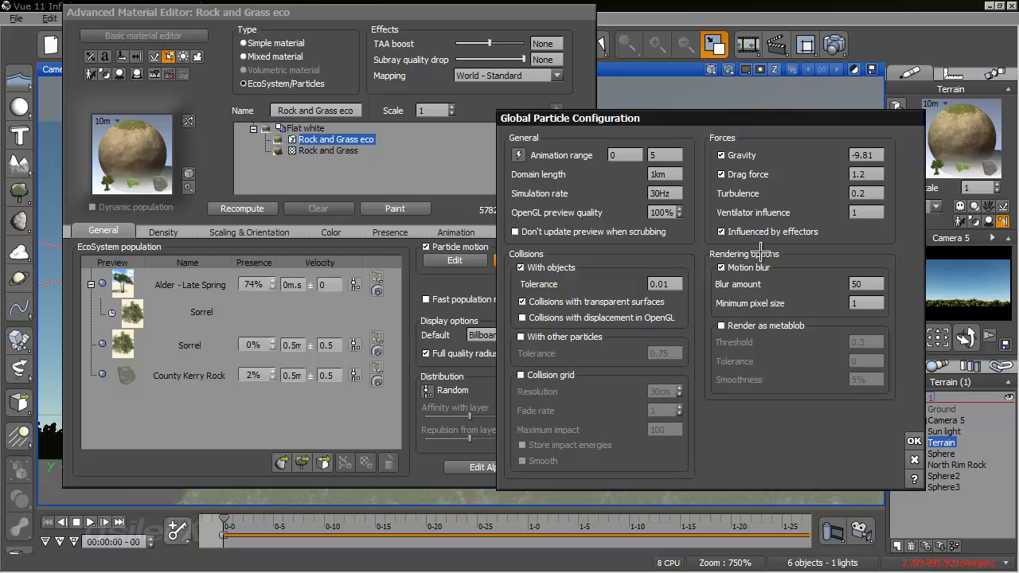
left_click(915, 460)
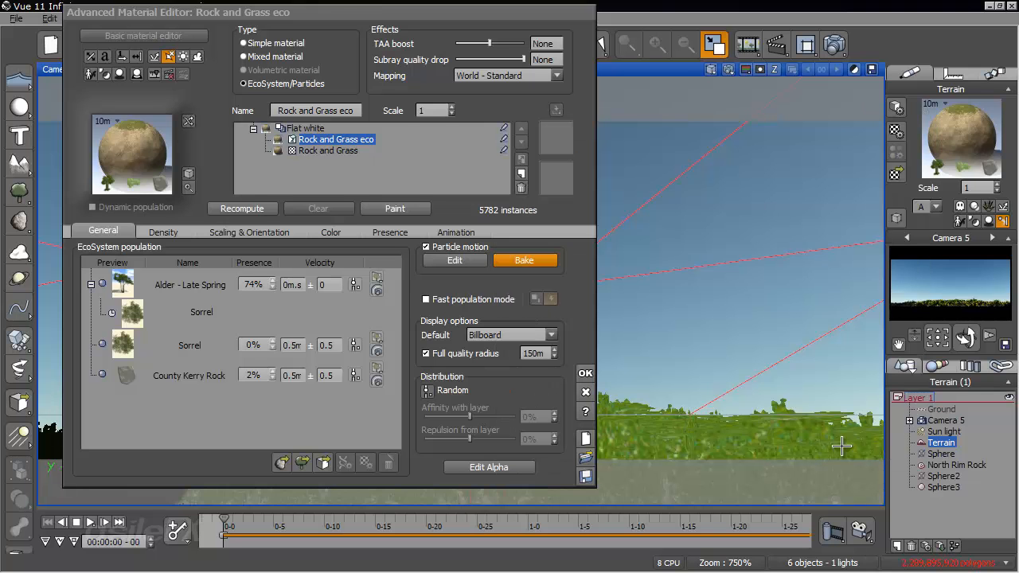
left_click(587, 391)
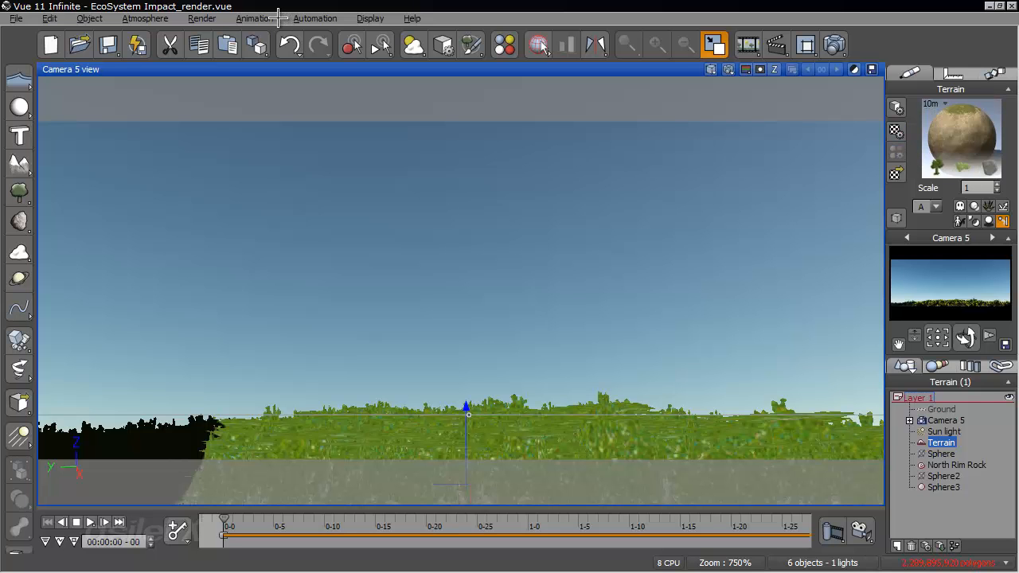
- Set the animation timeline to show time as Frames
left_click(263, 18)
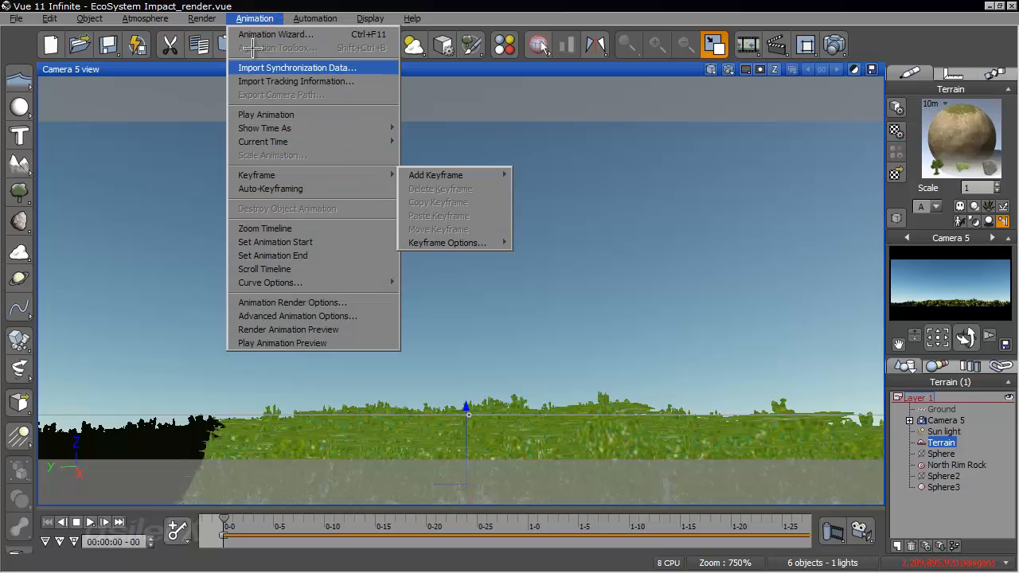
mouse_move(338, 129)
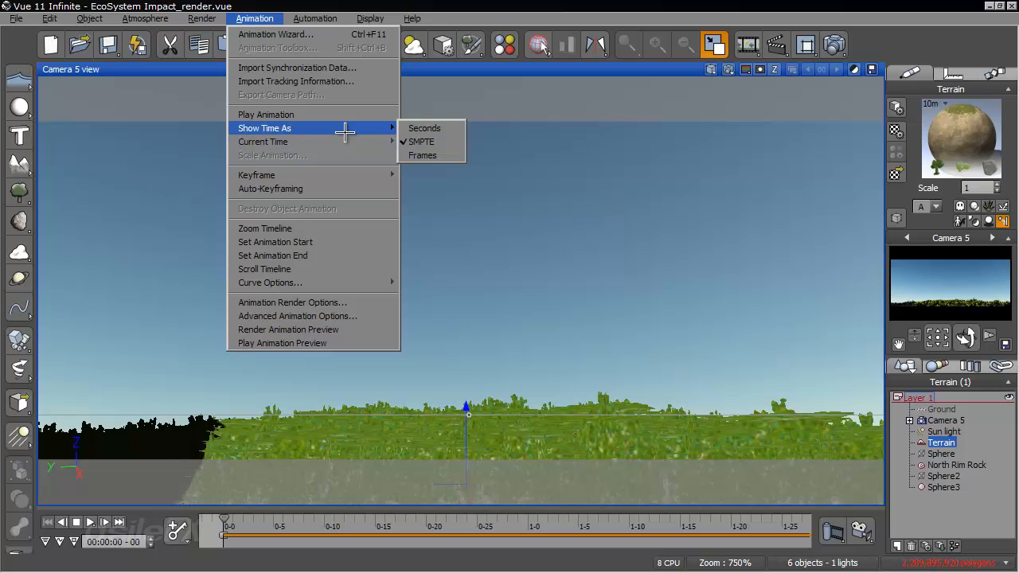
left_click(442, 155)
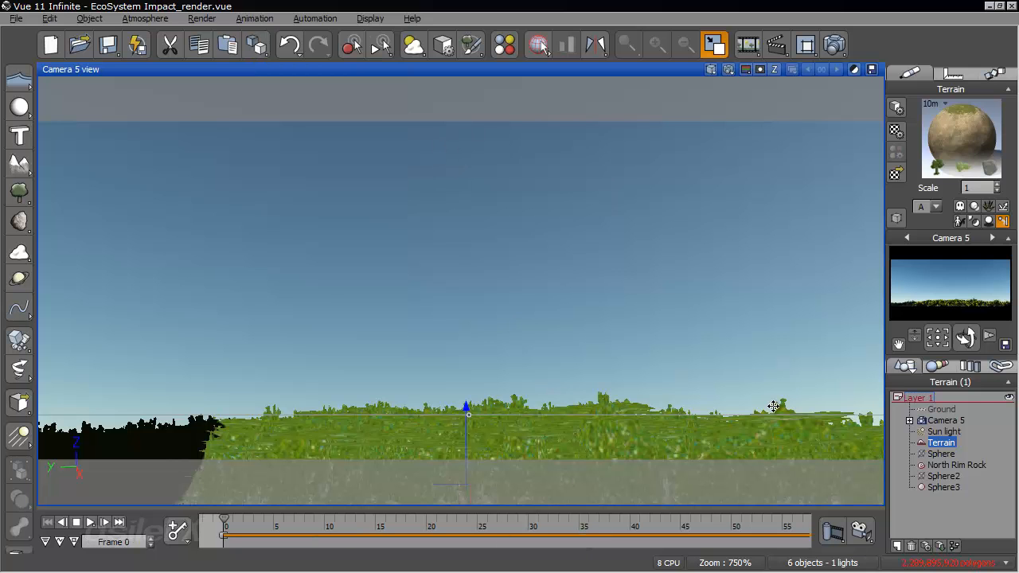
right_click(958, 125)
left_click(955, 129)
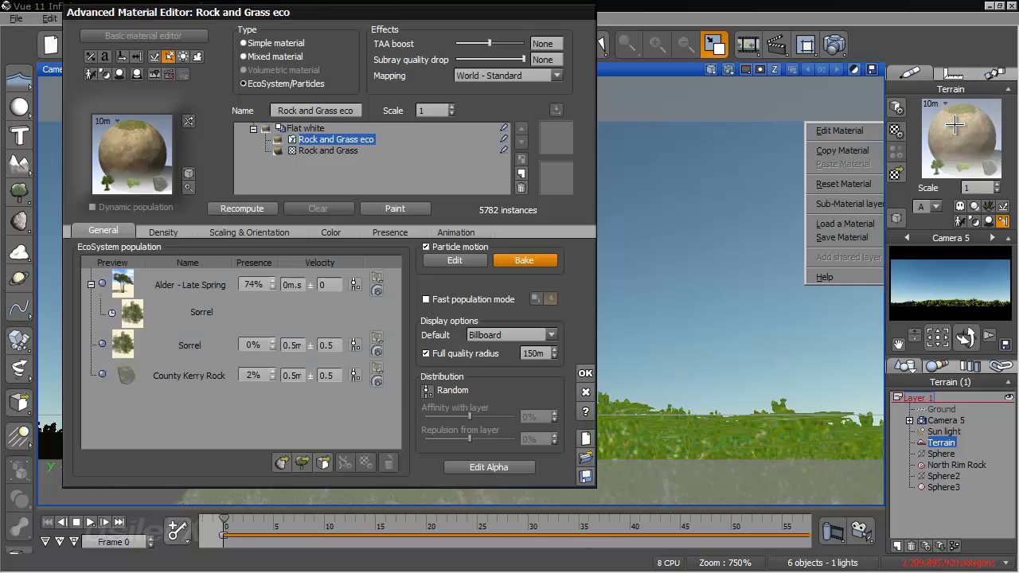
left_click(586, 391)
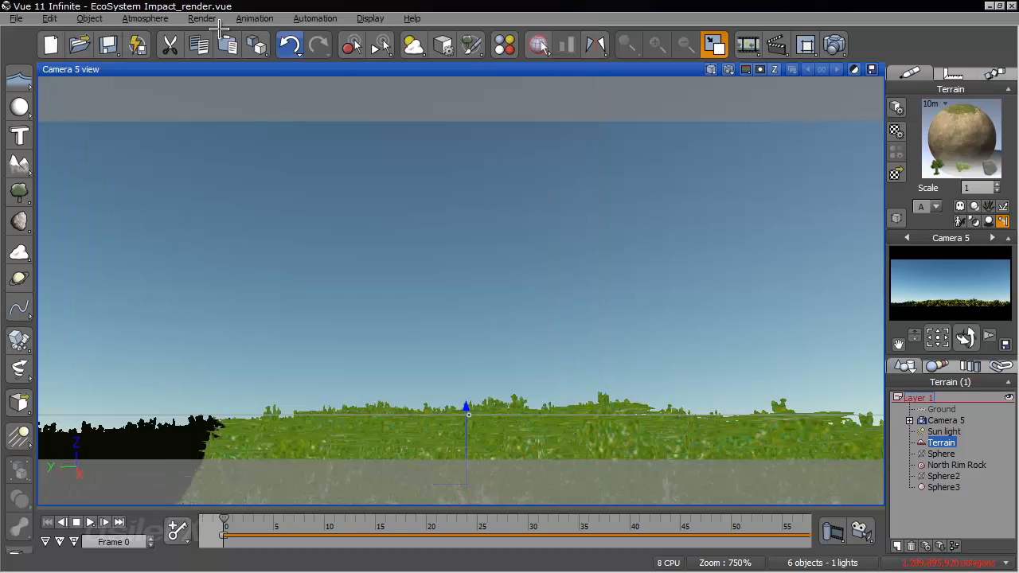
- Check the frame rate in the animation render options and scrub the timeline to frame 24
left_click(255, 18)
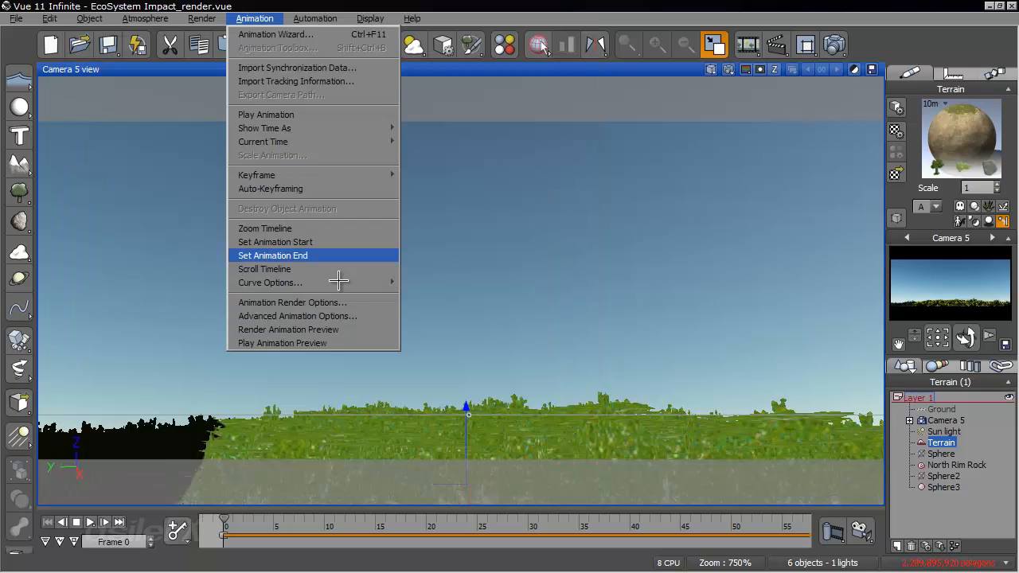
left_click(362, 302)
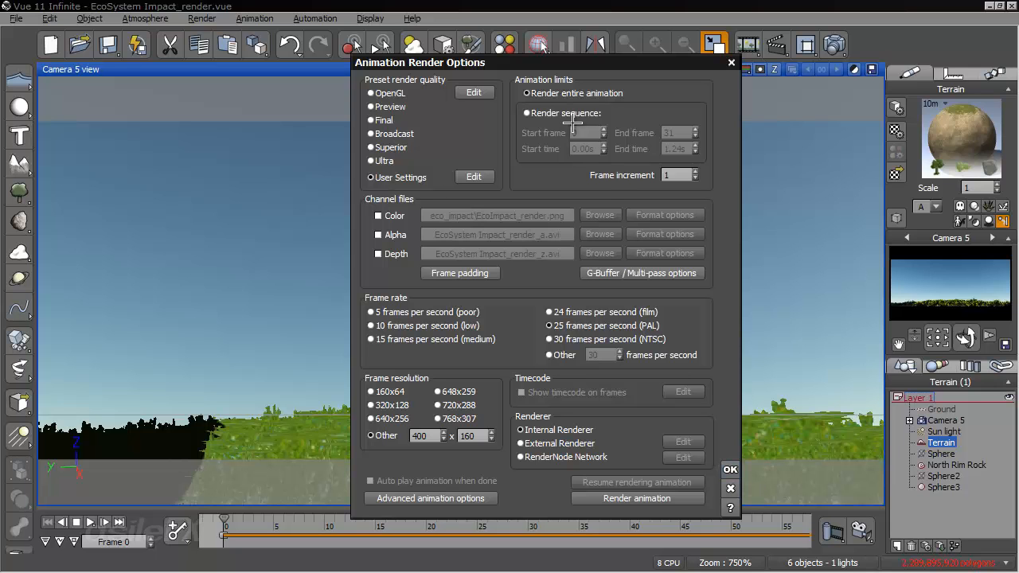
left_click(730, 469)
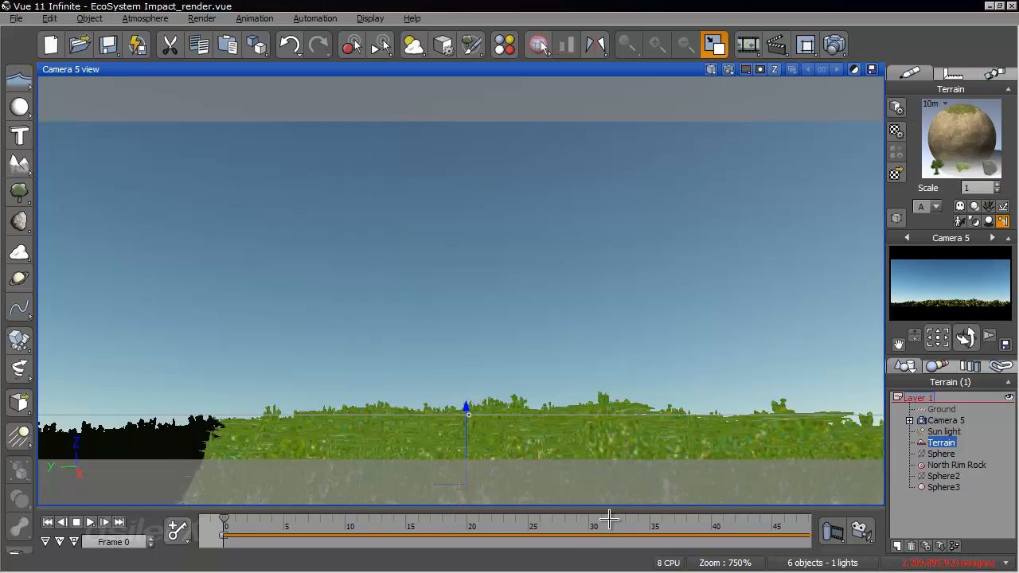
left_click_drag(610, 529, 604, 529)
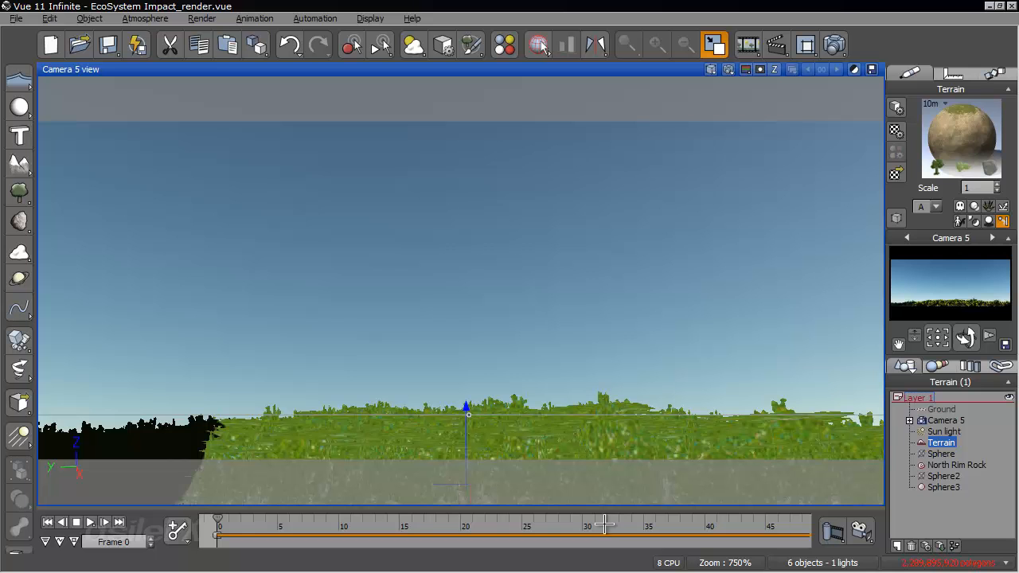
left_click_drag(218, 525, 515, 530)
- In the terrain's Rock and Grass eco material, set the global particle simulation rate to 50Hz
right_click(955, 141)
left_click(828, 155)
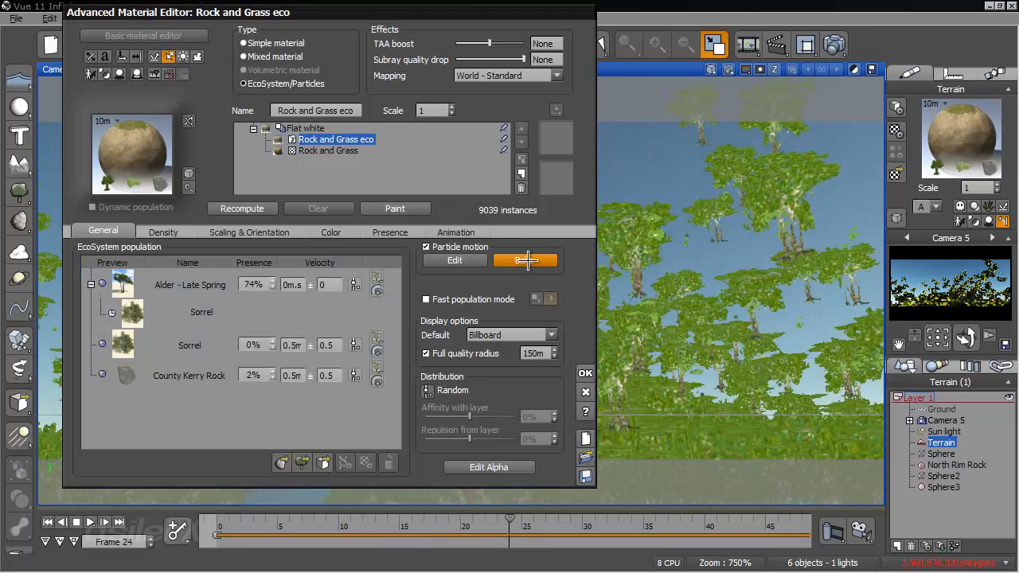
left_click(482, 262)
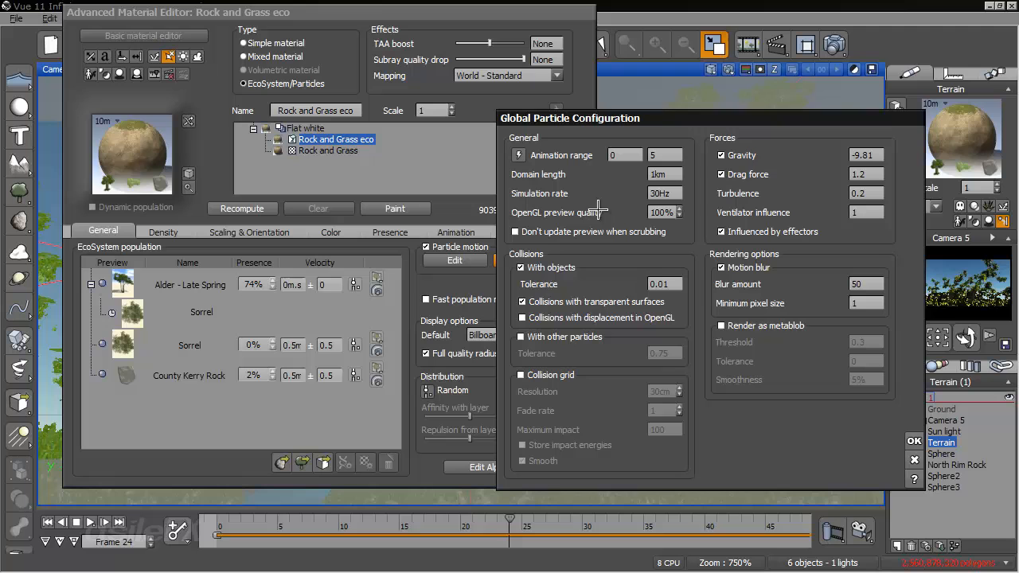
double_click(673, 194)
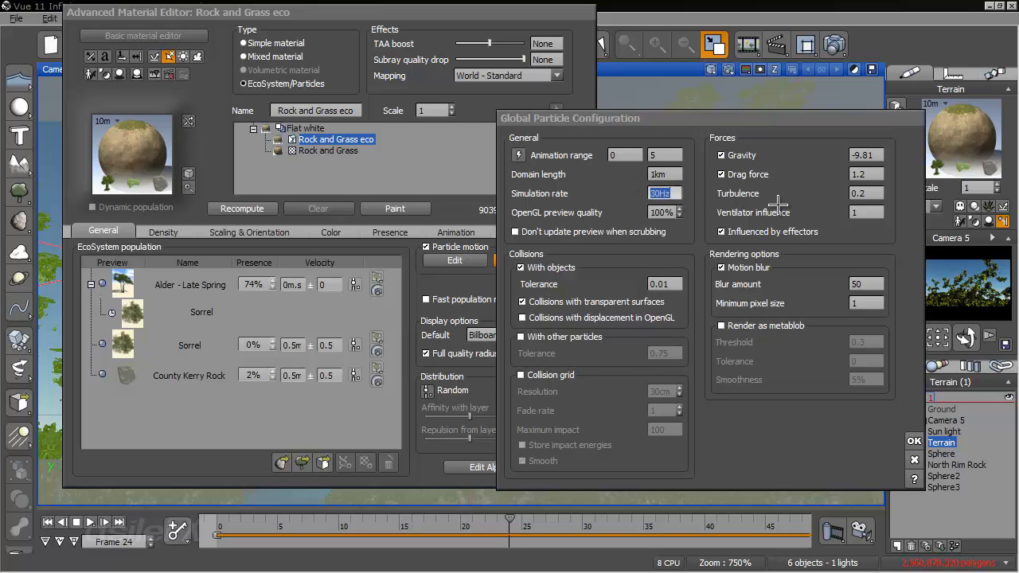
type("25")
left_click(914, 439)
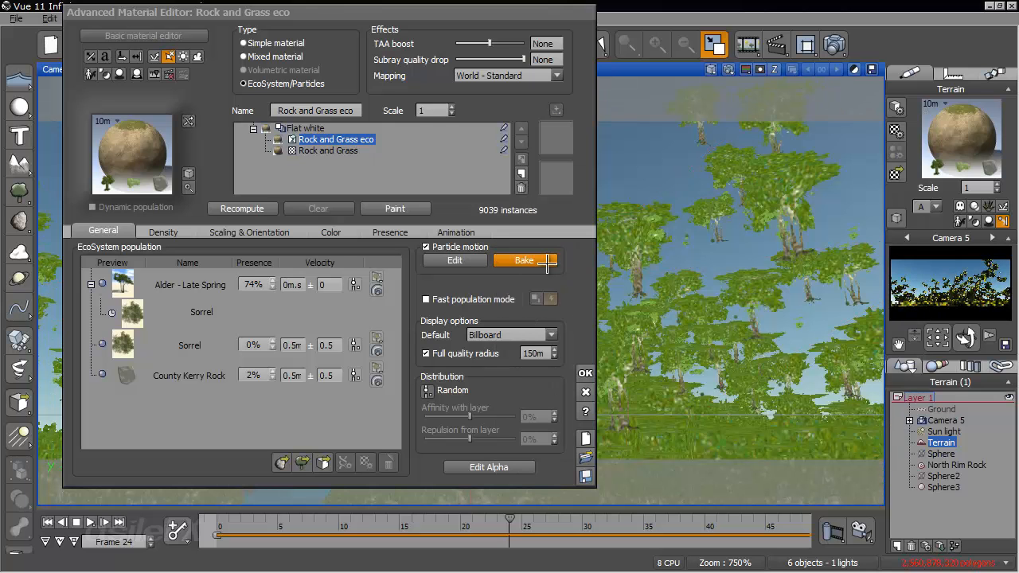
- Check the bake particle motion settings without baking, and reopen the Global Particle Configuration to review its forces
left_click(550, 262)
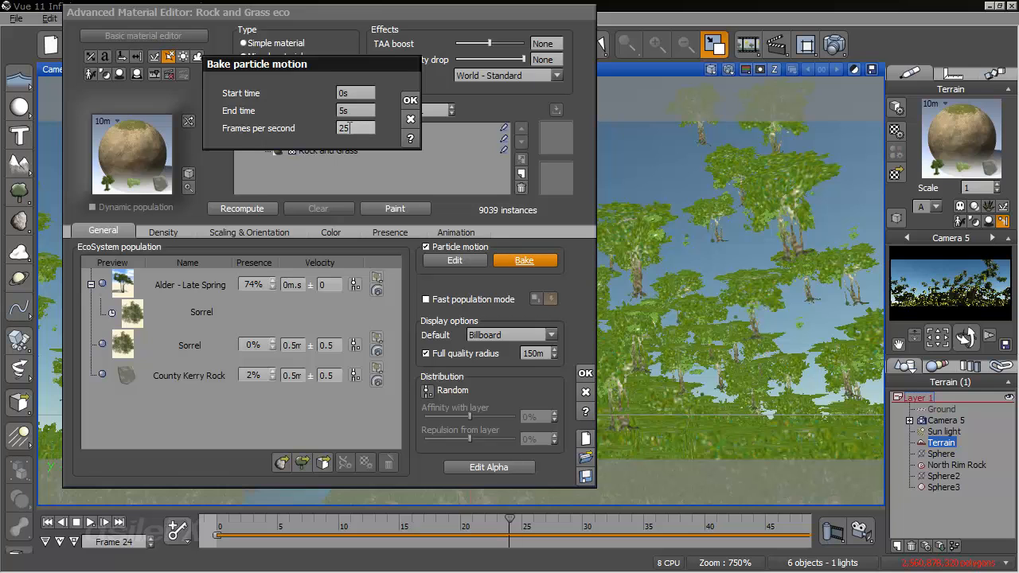
left_click(410, 118)
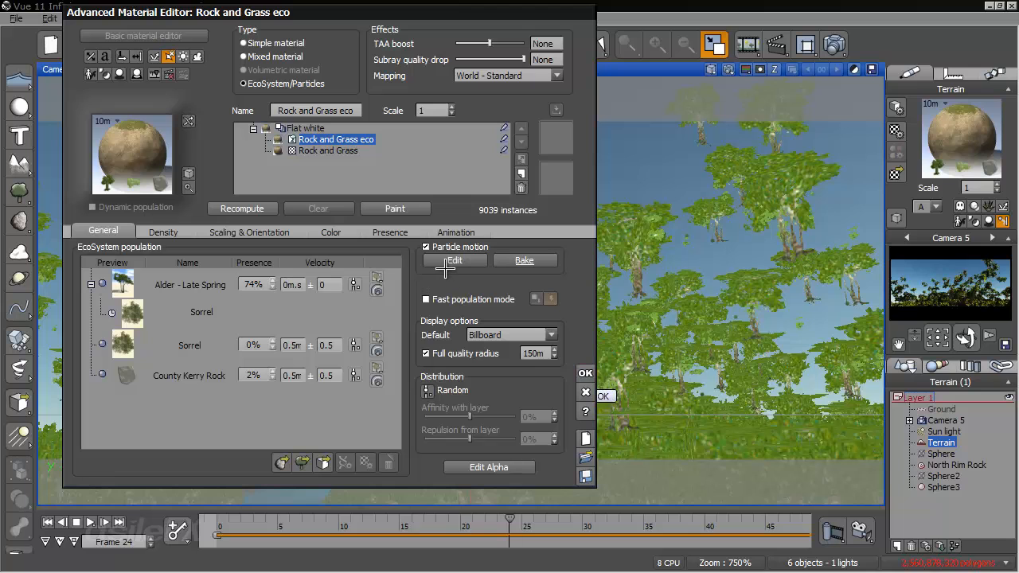
left_click(445, 263)
left_click(448, 265)
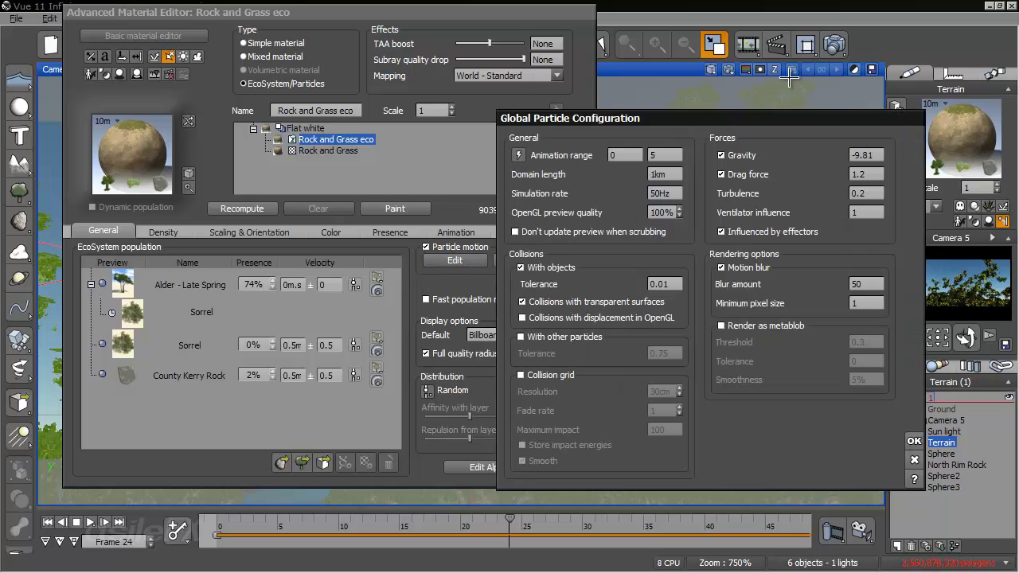
left_click_drag(789, 119, 603, 99)
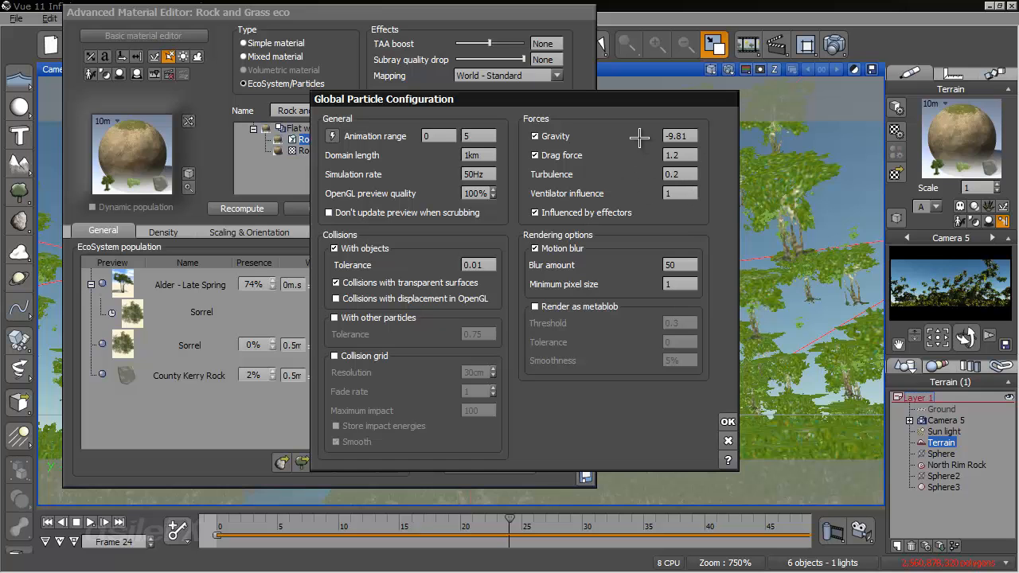
- In the Calculator, divide 25 by 30 and multiply the result by the gravity value 9.81
key("XF86Calculator")
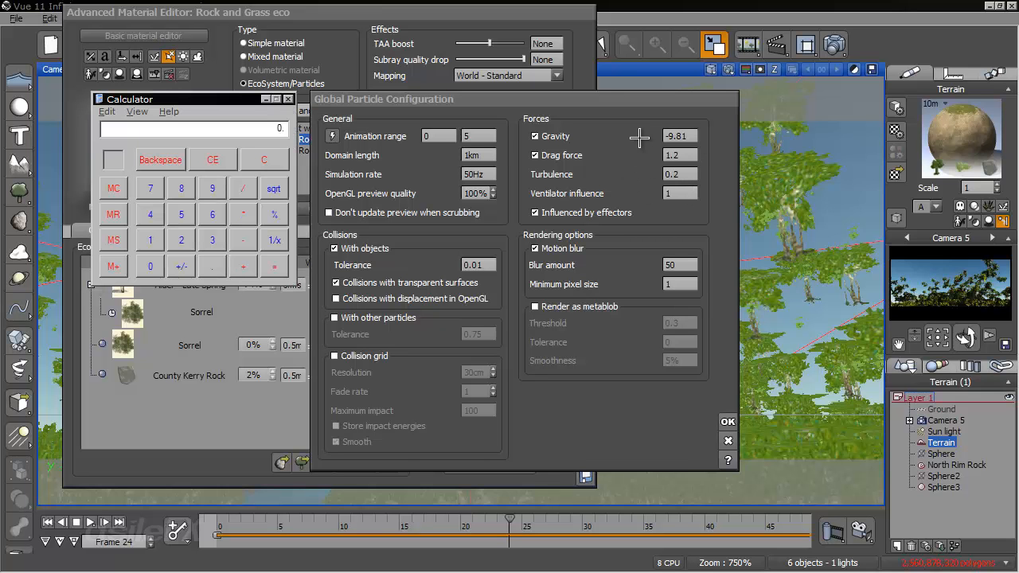
type("25/30")
key("Return")
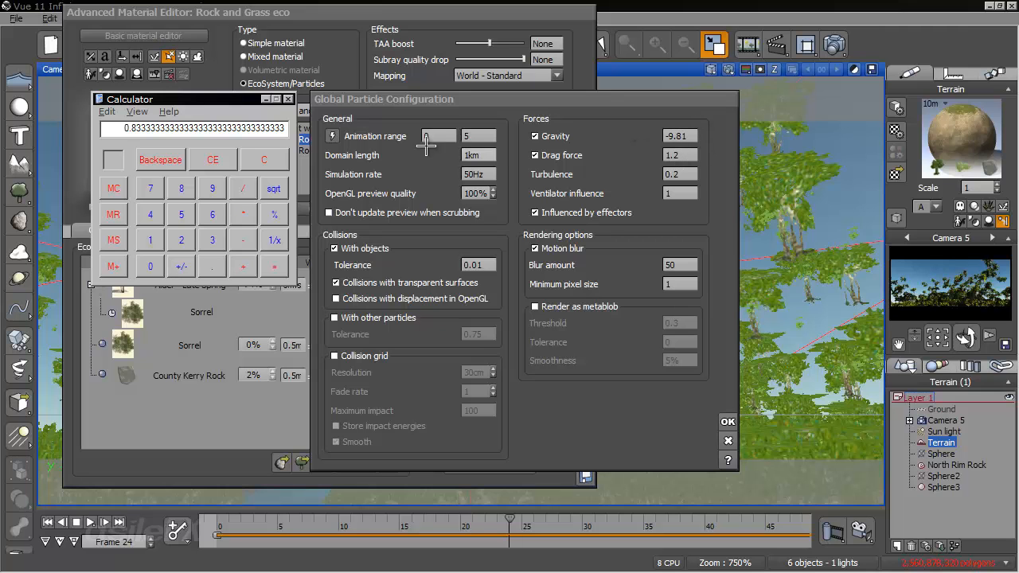
left_click_drag(220, 99, 235, 101)
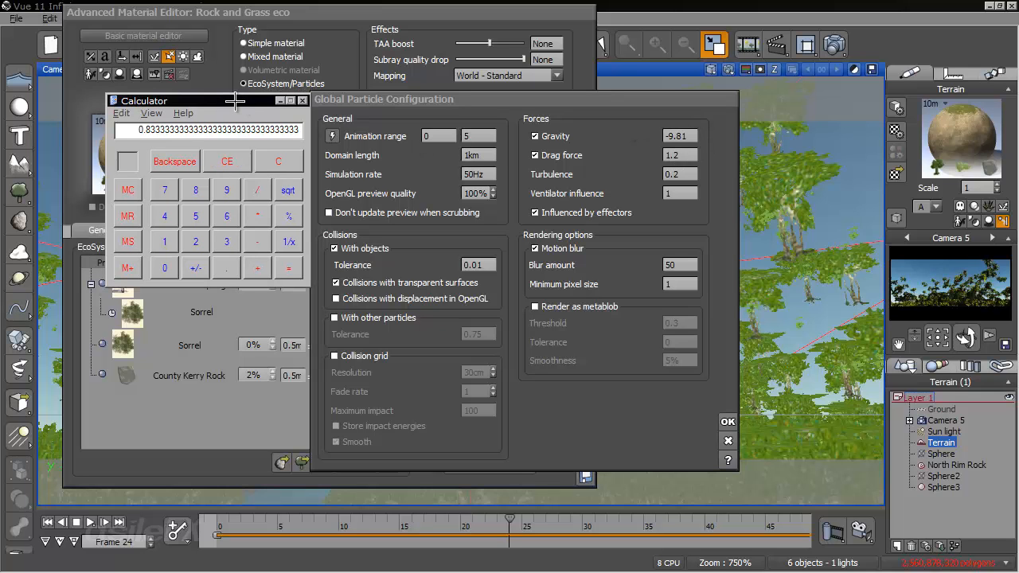
type("9")
type("8.175")
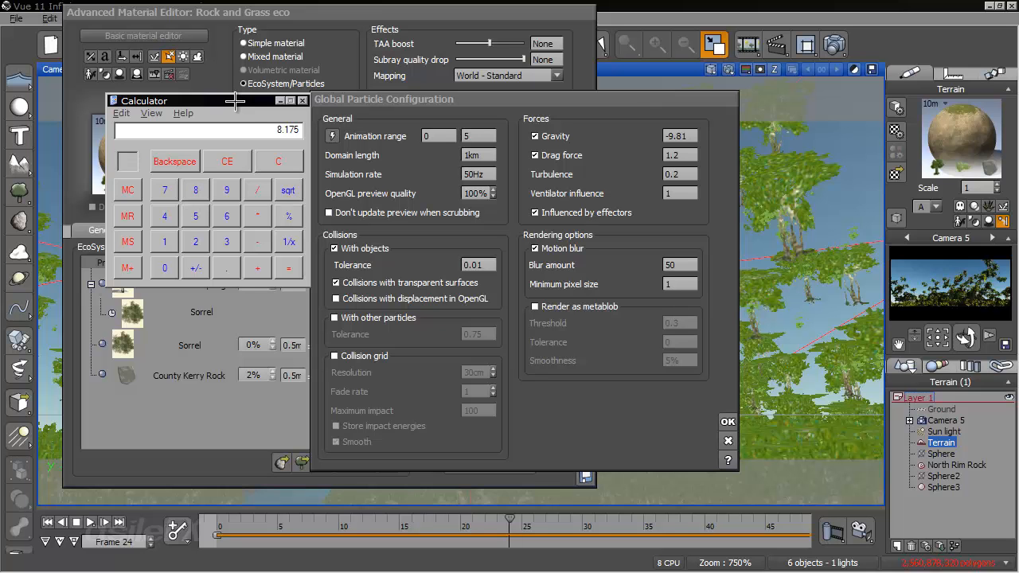
- Repeat the 25/30 calculation from a cleared Calculator, and close both it and the particle configuration without changes
left_click(285, 156)
type("25/30")
key("Return")
type("1.")
left_click(285, 156)
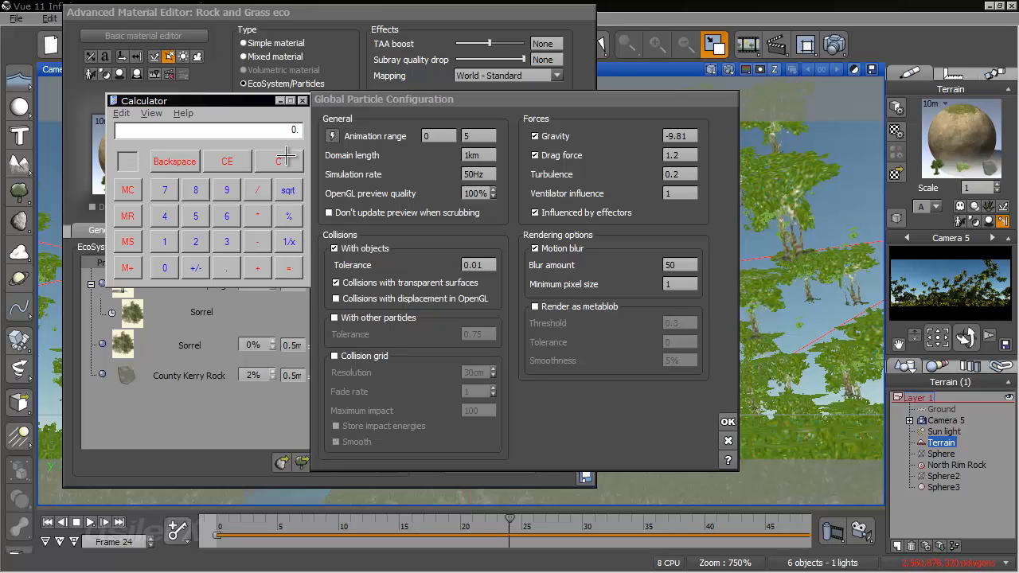
left_click(303, 101)
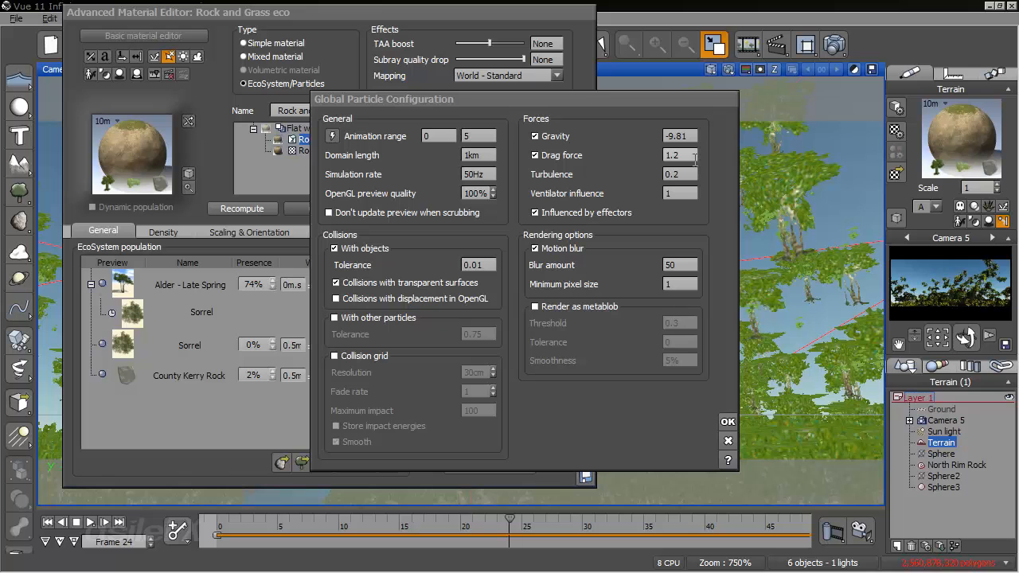
left_click(727, 441)
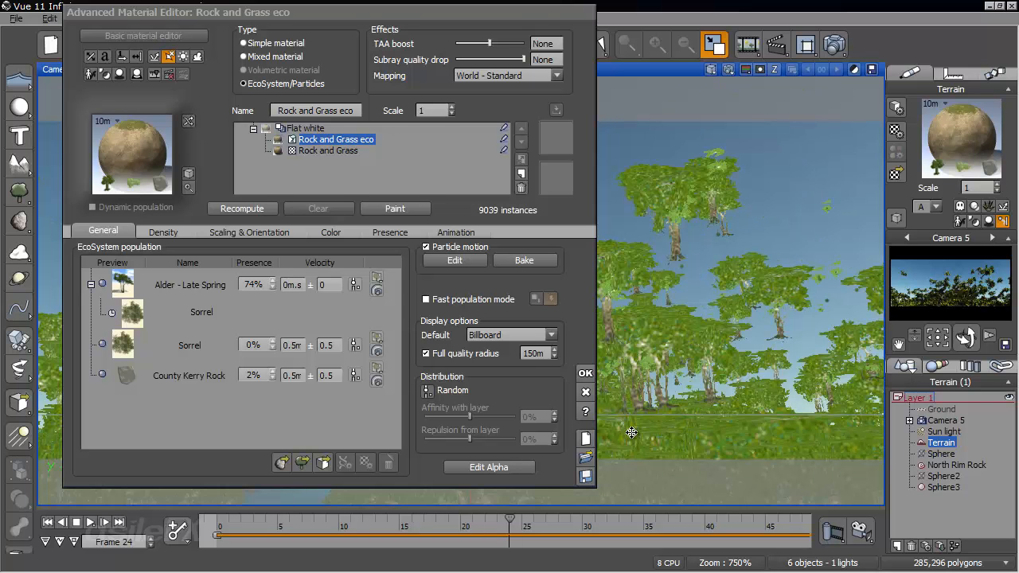
- Review the Alder - Late Spring particle's Death characteristics and the EcoSystem material's density settings
double_click(191, 280)
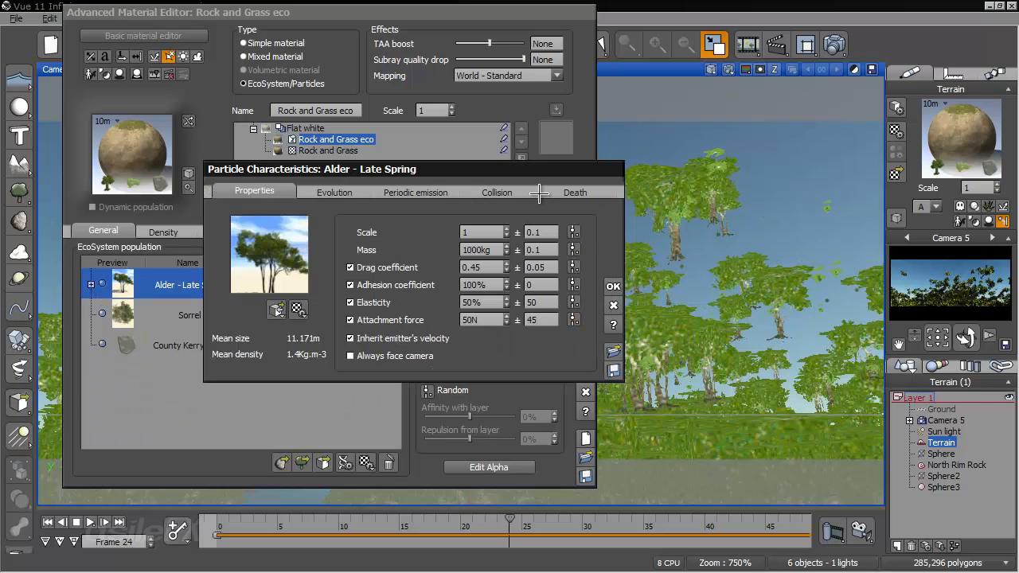
left_click(575, 192)
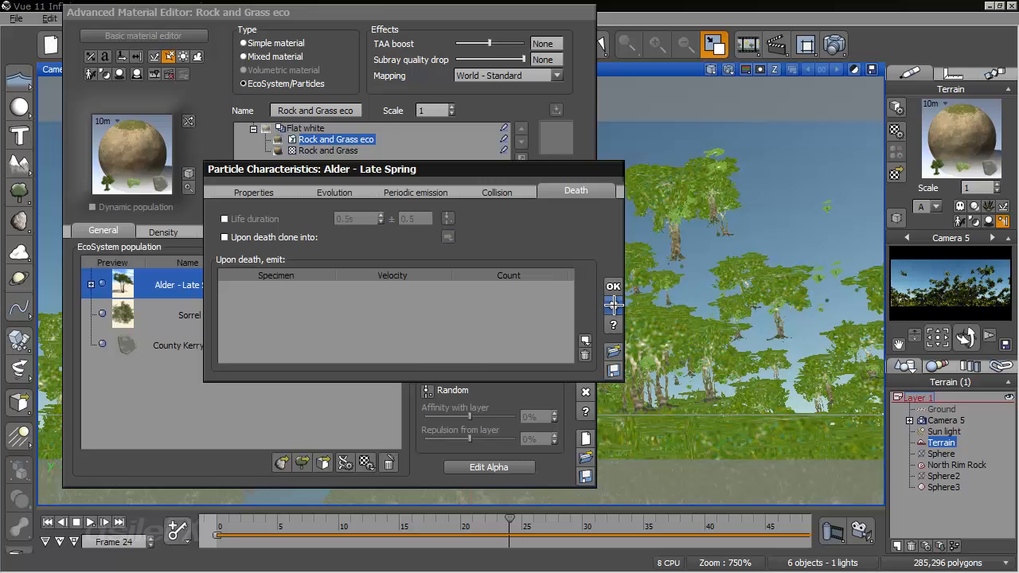
left_click(614, 303)
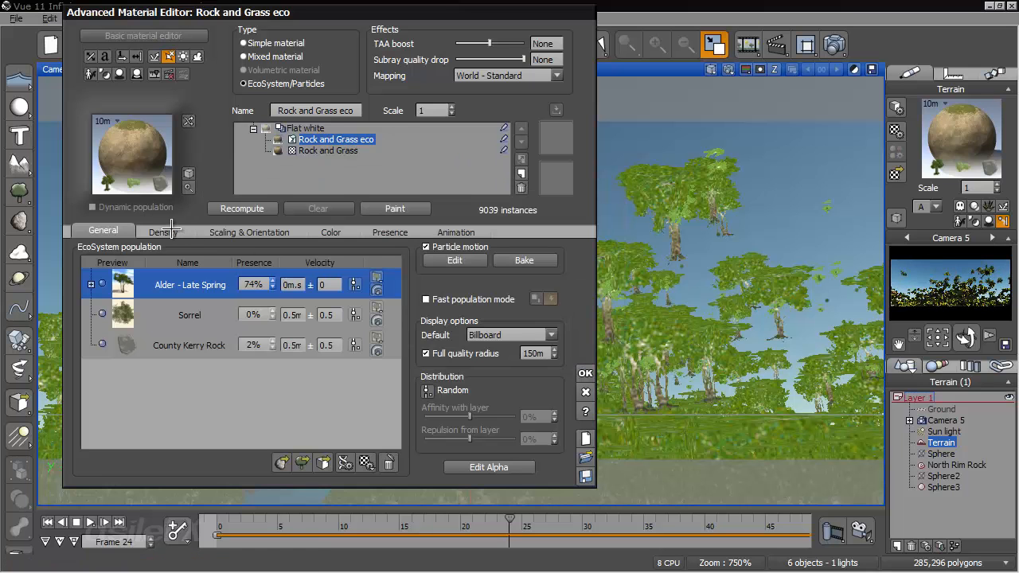
left_click(173, 229)
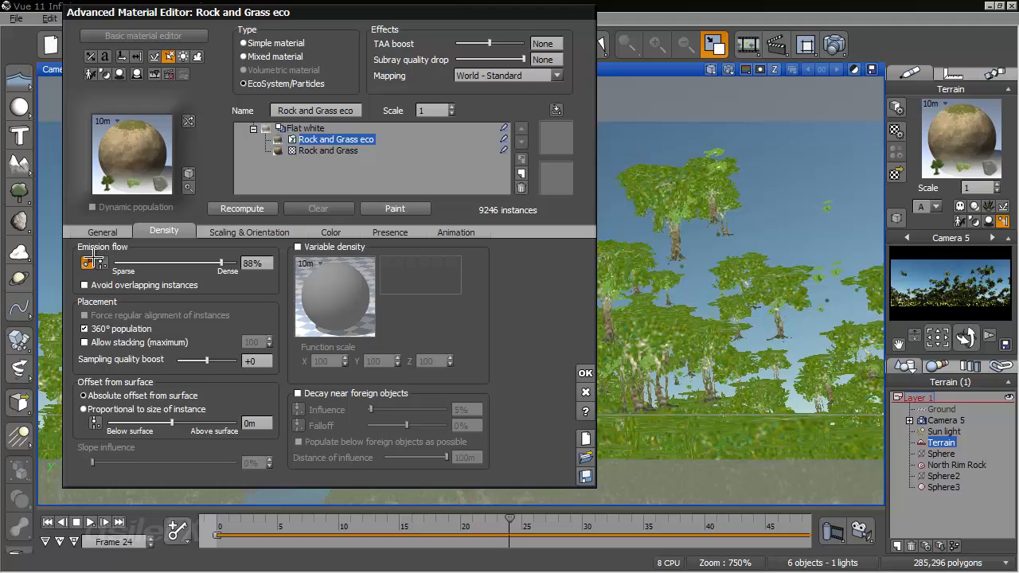
left_click(105, 231)
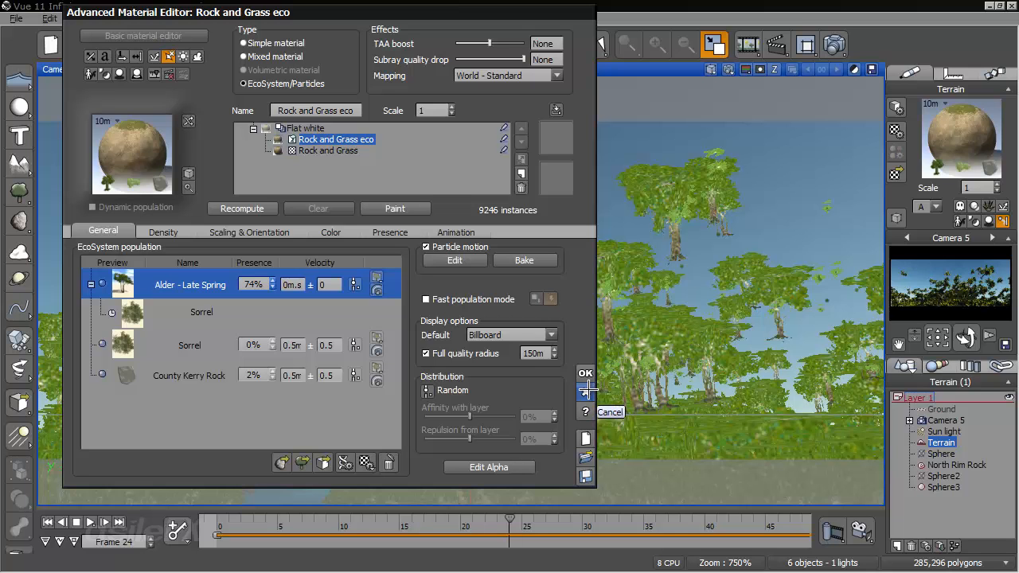
- In the function graph driving the Alder - Late Spring emission velocity, add a Map filter node fed by the Time input
left_click(374, 281)
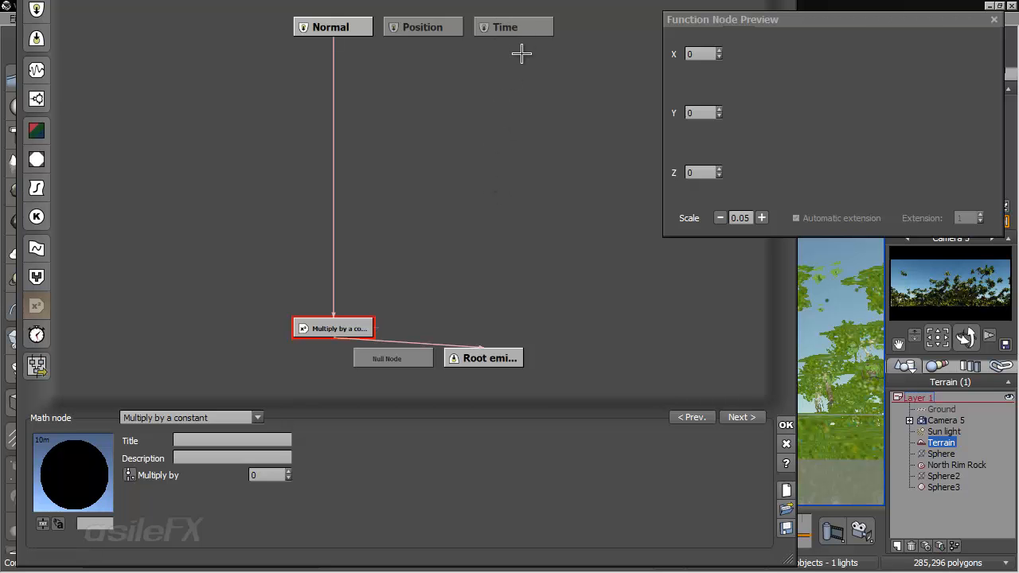
left_click(518, 32)
left_click(533, 231)
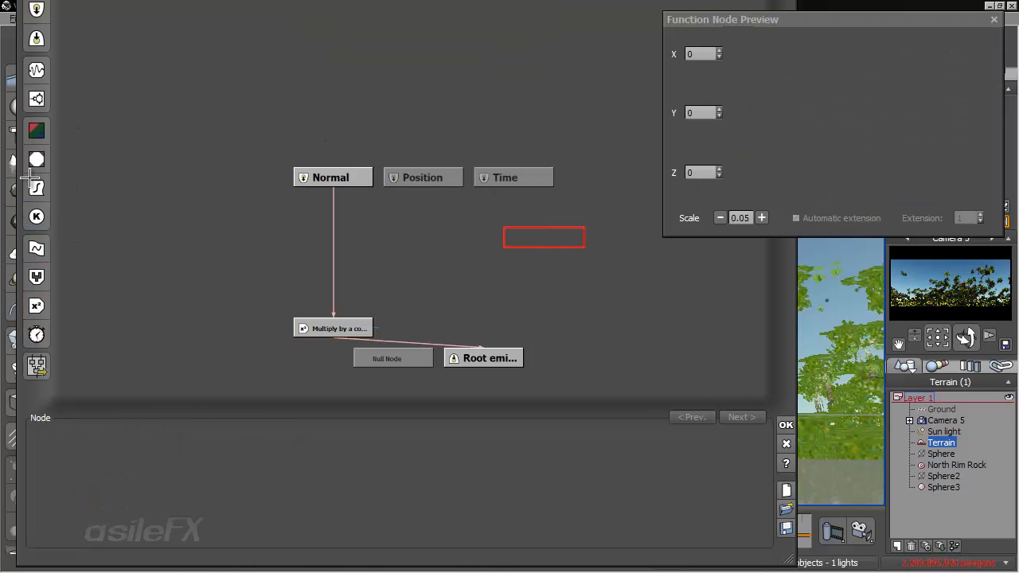
left_click(528, 183)
left_click(519, 197)
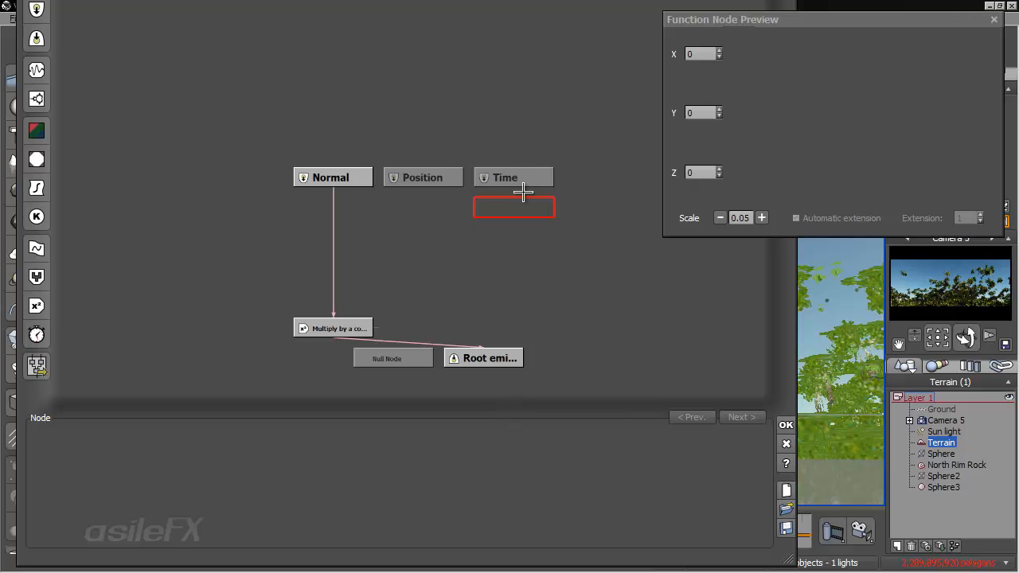
left_click(38, 188)
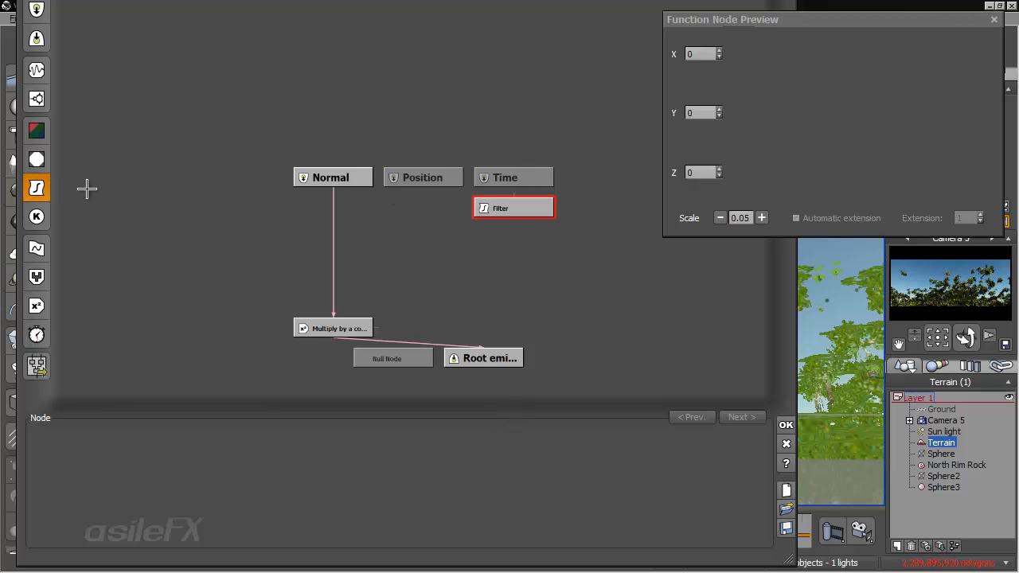
left_click(214, 412)
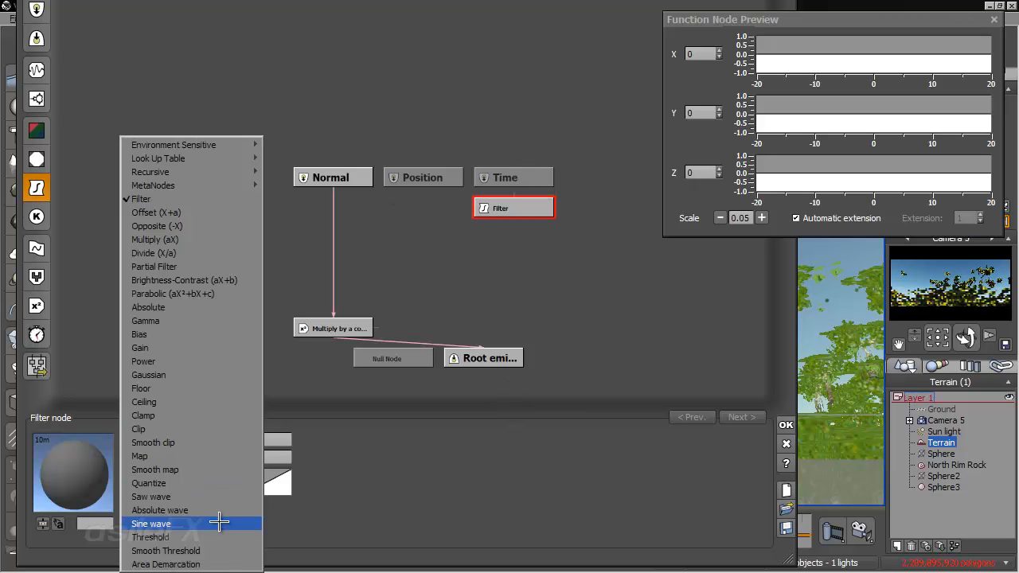
left_click(221, 456)
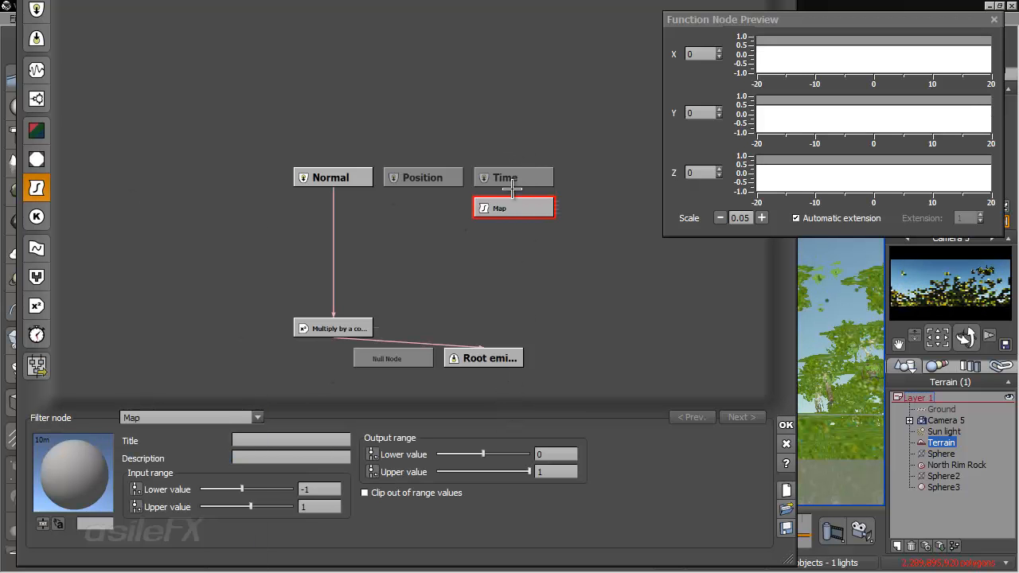
left_click_drag(514, 195, 513, 178)
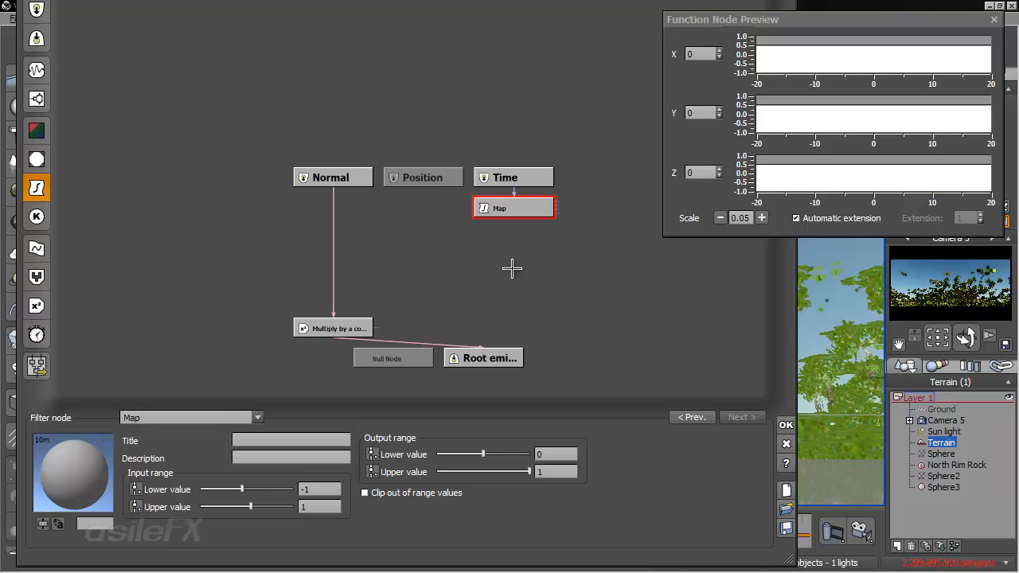
- Set the Map node's input range lower value to 0 and place the node further below the Time input
left_click(514, 196)
left_click(514, 205)
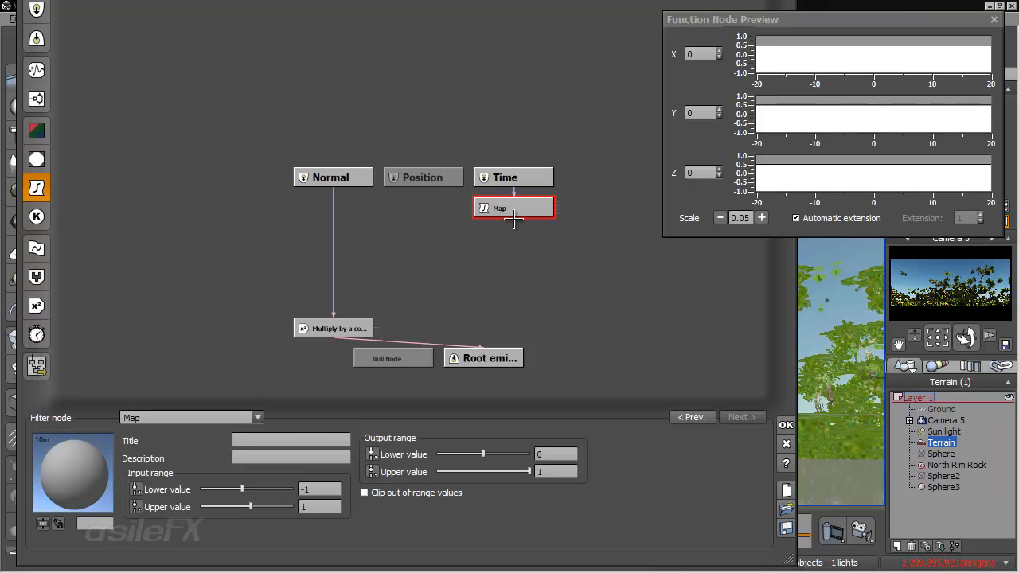
double_click(327, 488)
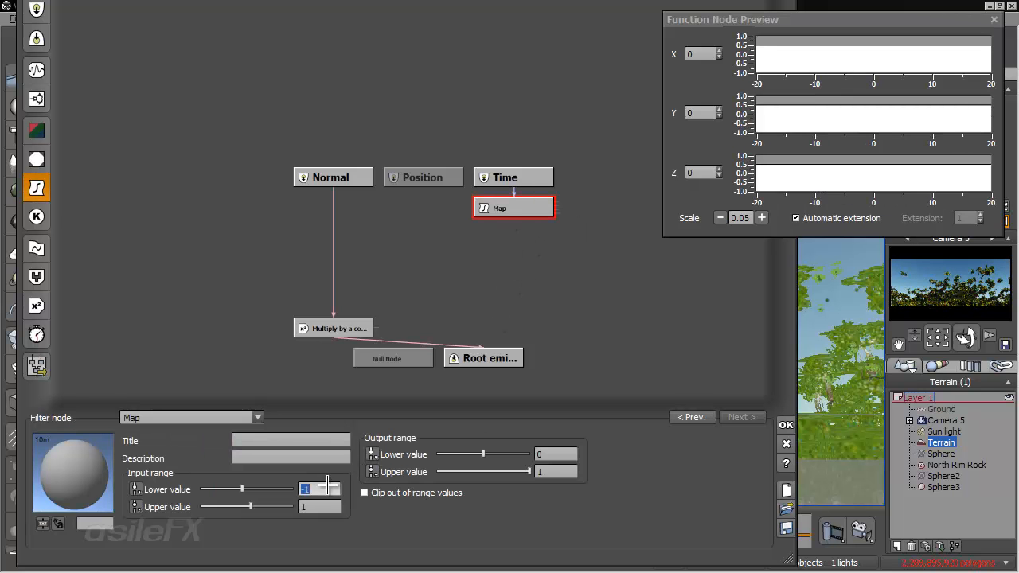
type("0")
key("Return")
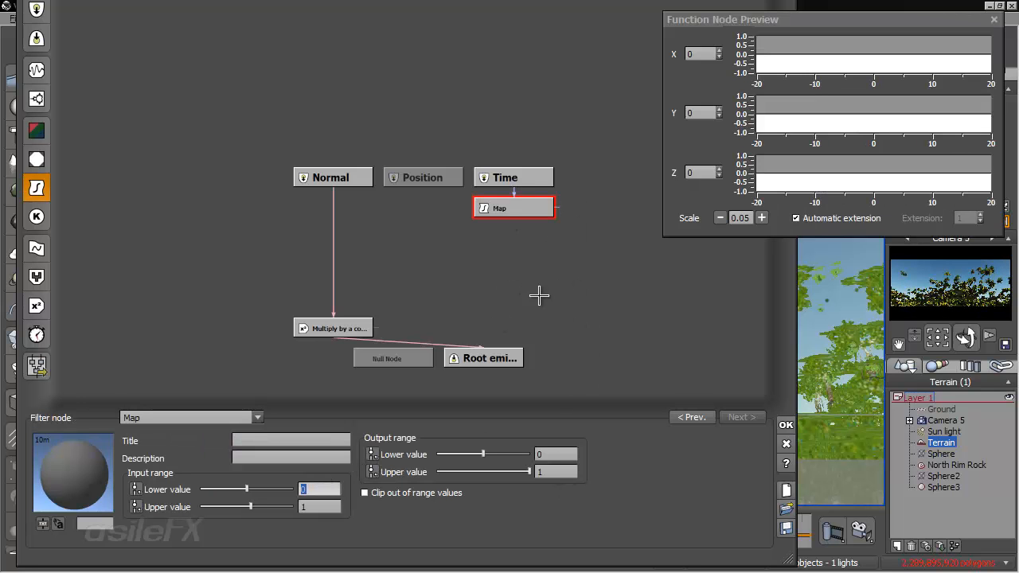
double_click(559, 471)
left_click(567, 241)
left_click_drag(536, 211, 537, 237)
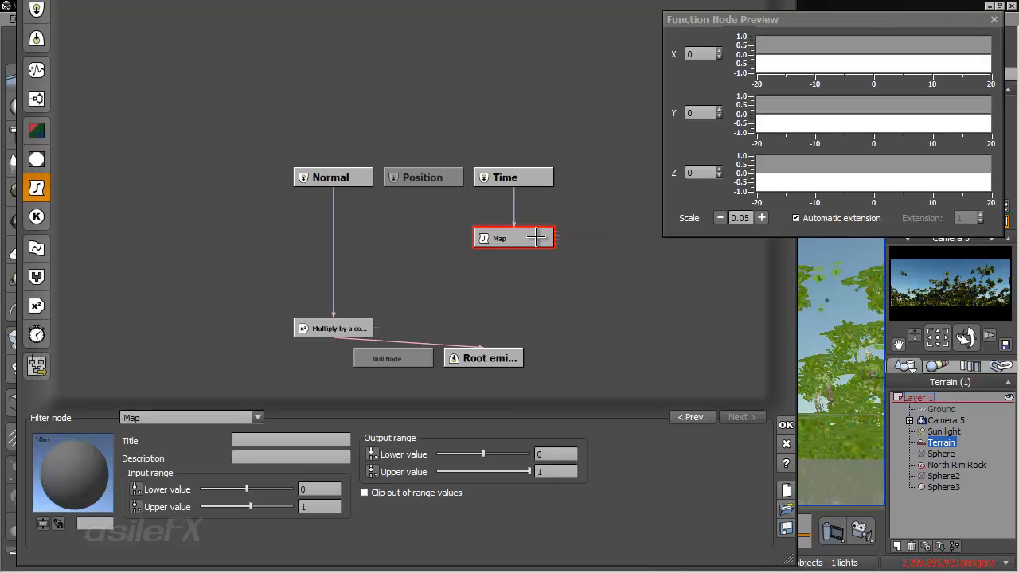
- Drive the Map node's output range upper value with a constant number node placed above it, beside the Time input
left_click(375, 472)
right_click_drag(563, 263, 416, 292)
left_click_drag(400, 201, 398, 143)
left_click_drag(457, 233, 426, 173)
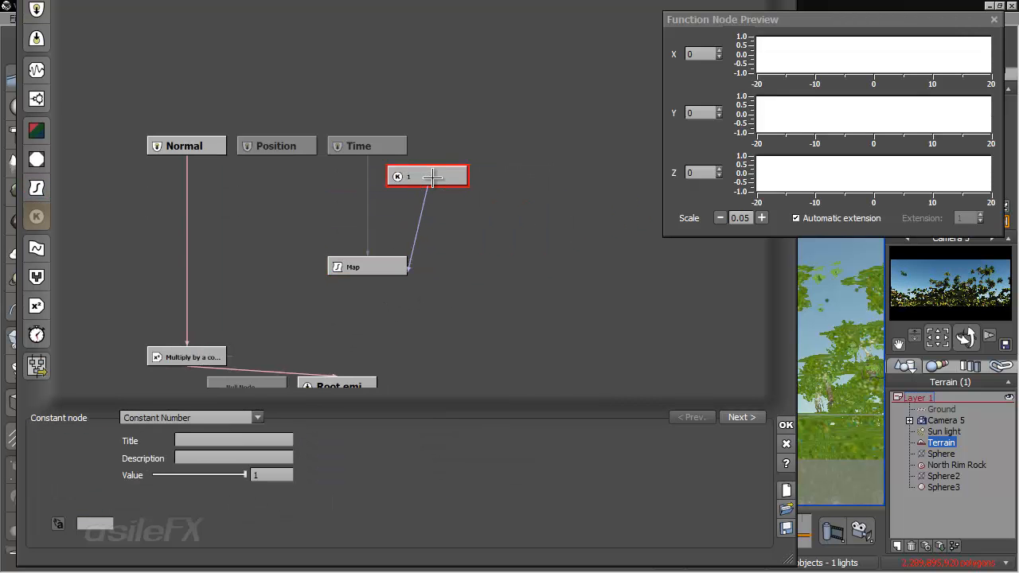
- Insert a Divide combiner node between the constant number and the Map node's output range upper value
left_click(477, 222)
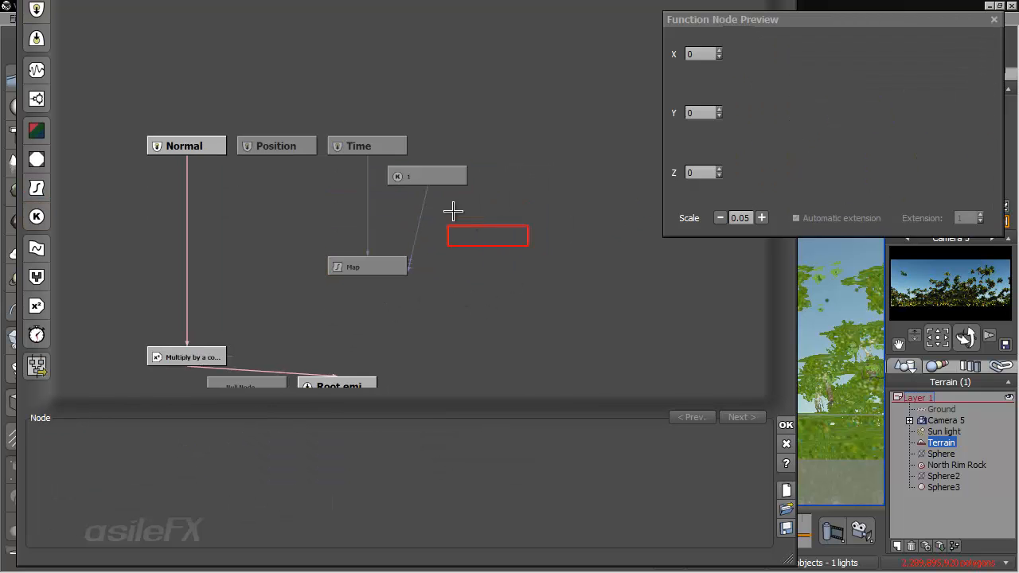
left_click(37, 276)
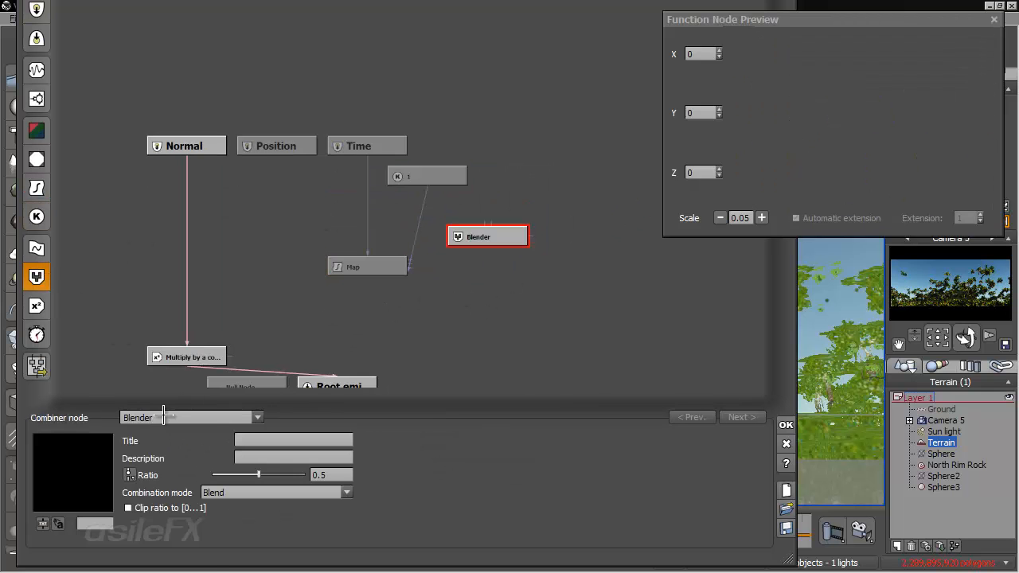
left_click(168, 417)
left_click(155, 528)
left_click(492, 239)
left_click_drag(492, 239, 440, 195)
- Change the type of the constant feeding the Divide node and add a second constant of 30 as its other input
left_click(406, 178)
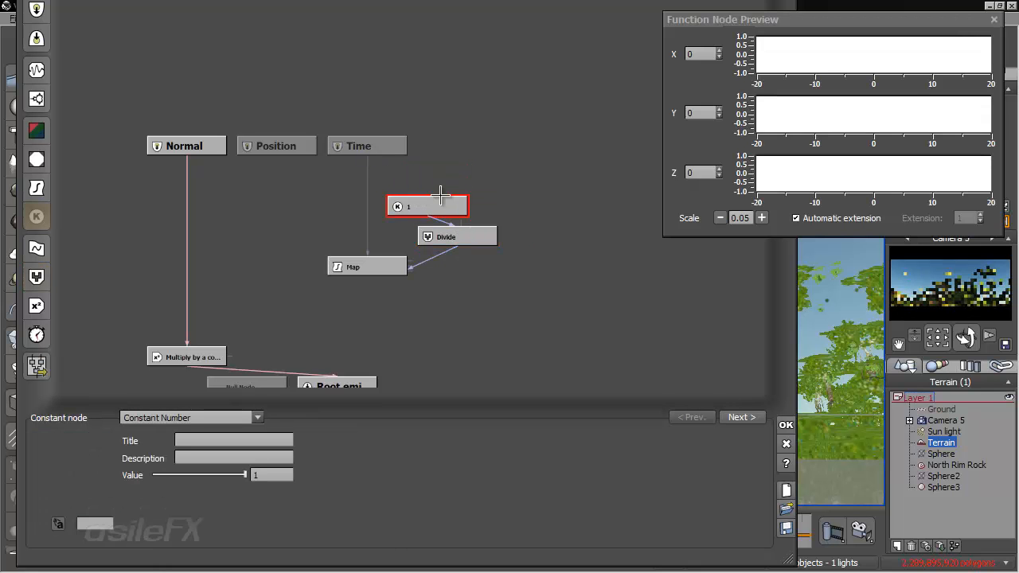
left_click(248, 418)
left_click(207, 474)
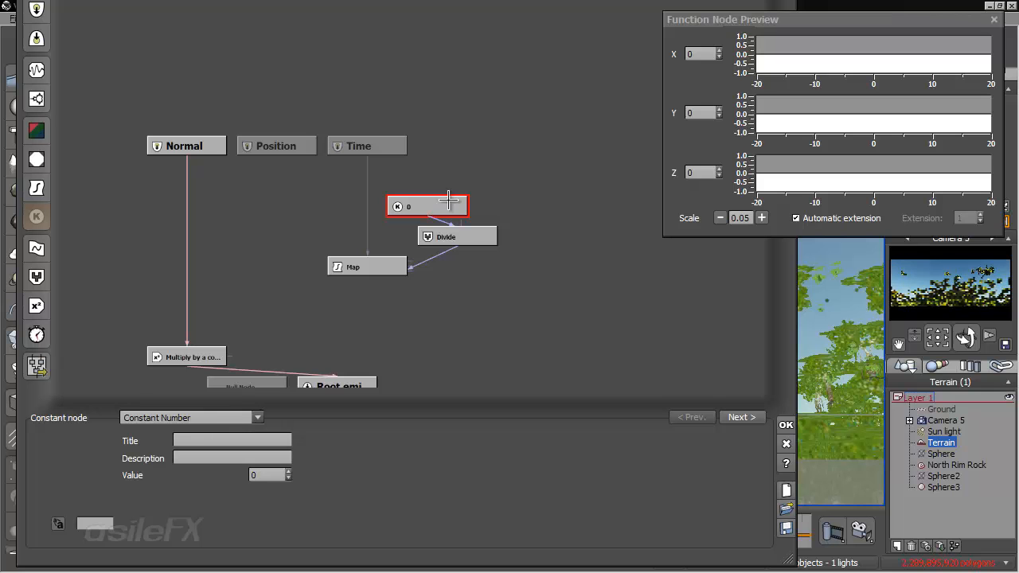
left_click_drag(428, 205, 486, 202)
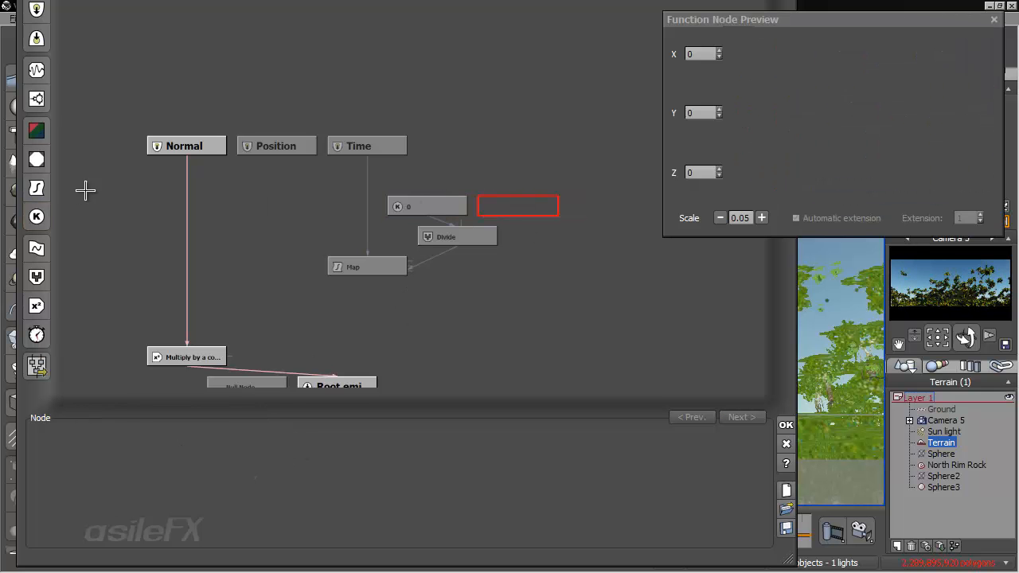
left_click(36, 217)
double_click(267, 475)
type("30")
key("Return")
left_click_drag(460, 224, 527, 209)
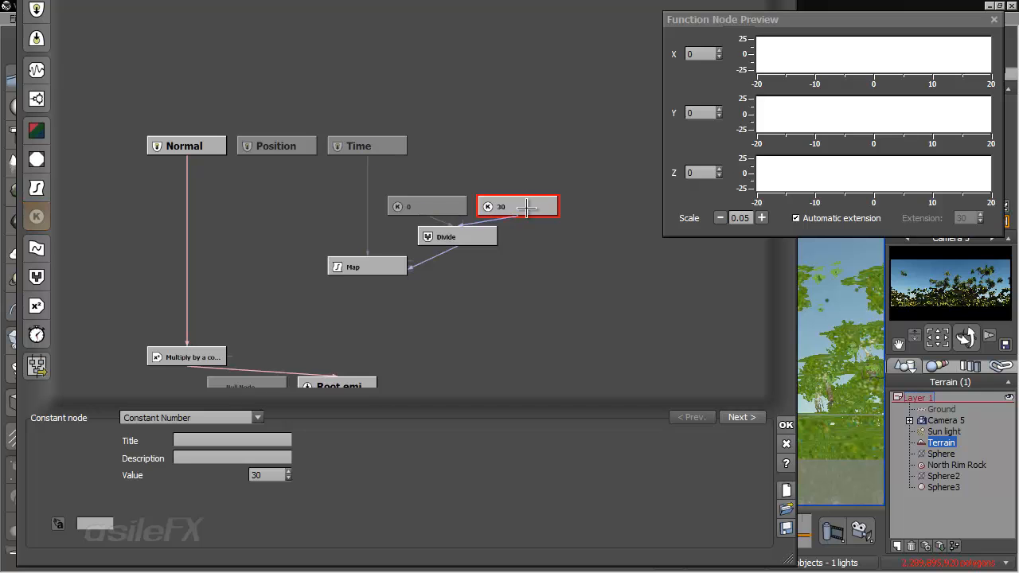
- Set the first constant feeding the Divide node to 25
left_click(446, 213)
double_click(256, 475)
type("25")
key("Return")
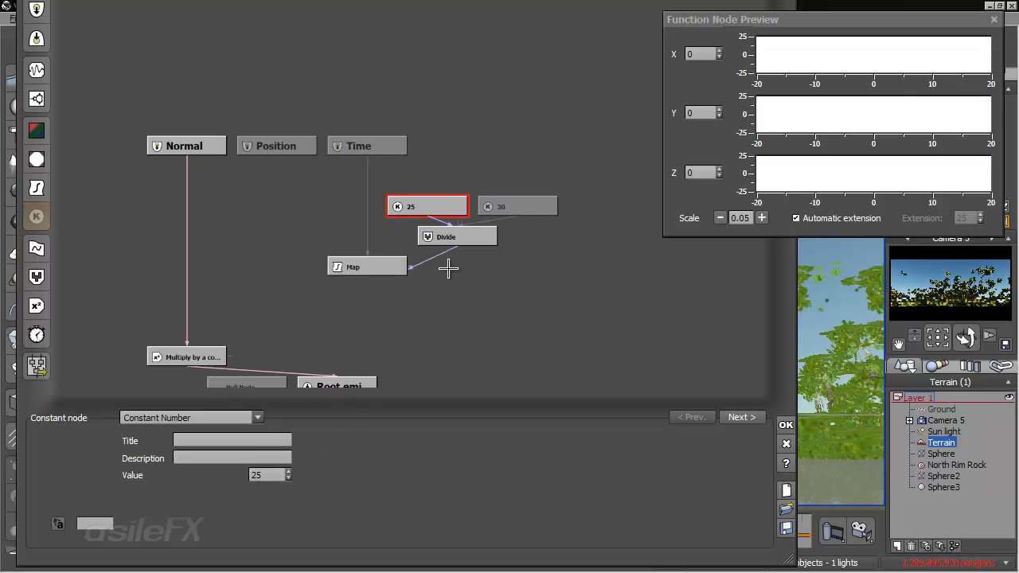
- Shift the constants, Divide and Map nodes up toward the Time input and discard the function graph changes
left_click(460, 243)
left_click(438, 254)
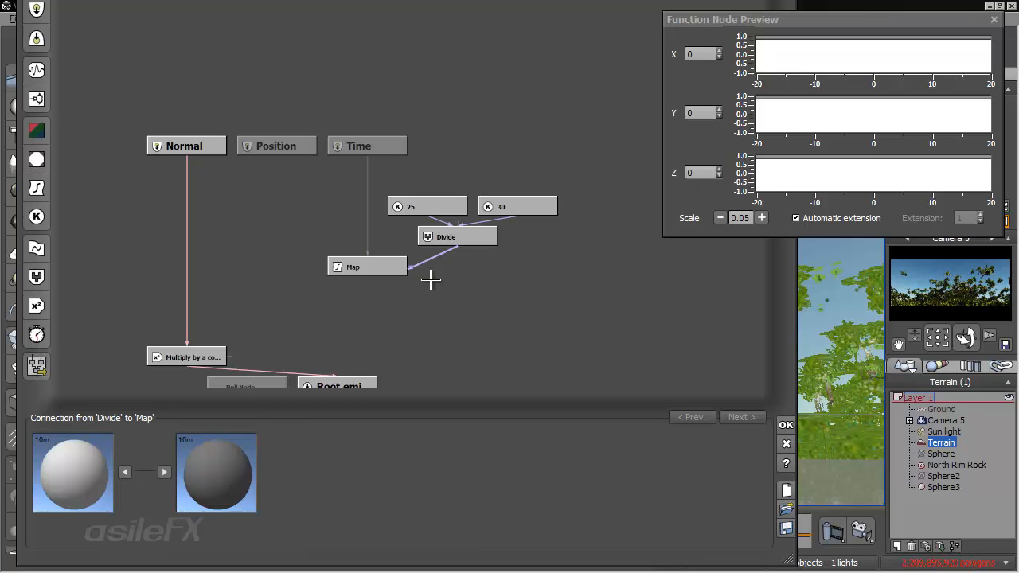
key("Delete")
left_click(376, 260)
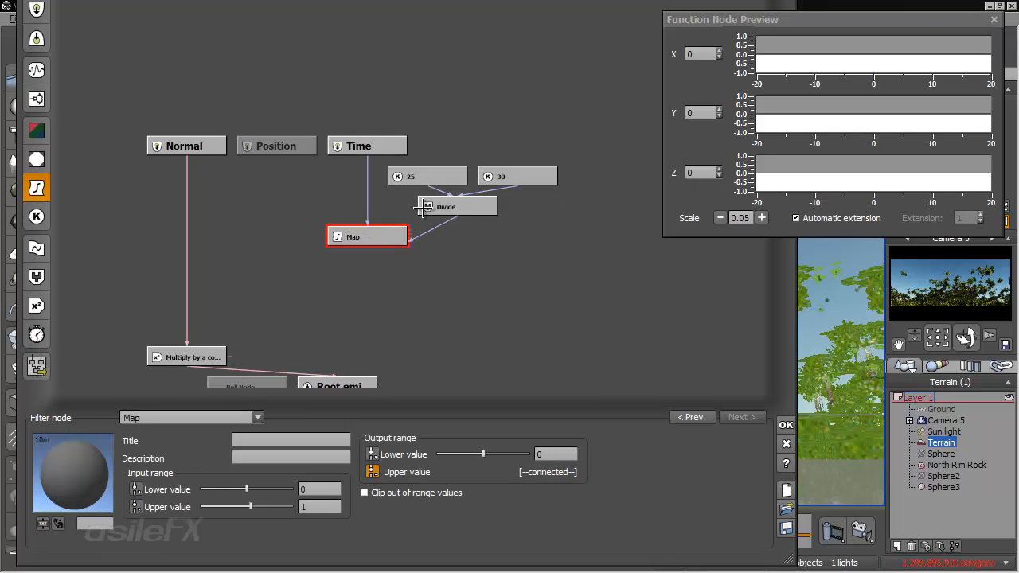
left_click(391, 146)
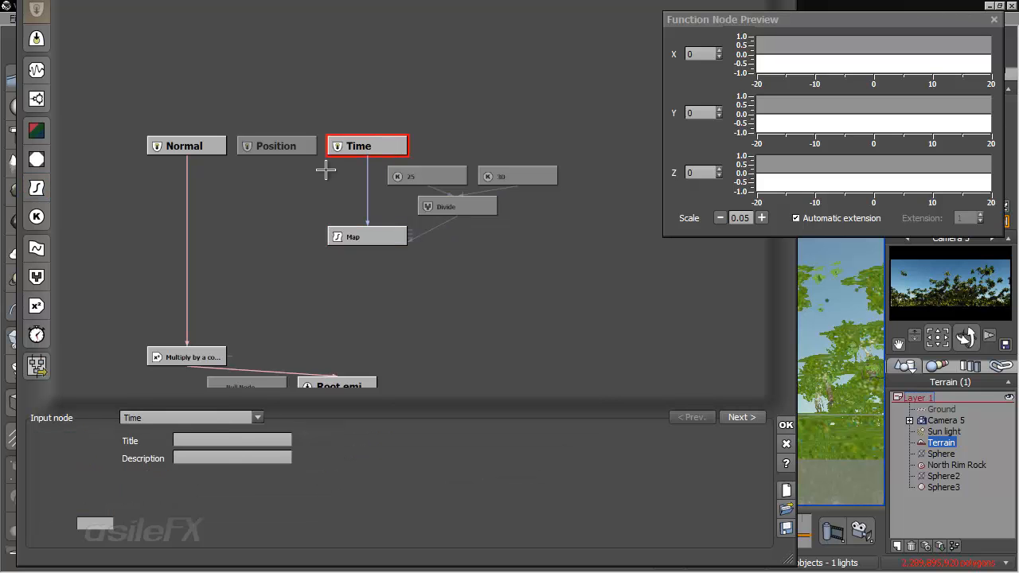
left_click(367, 235)
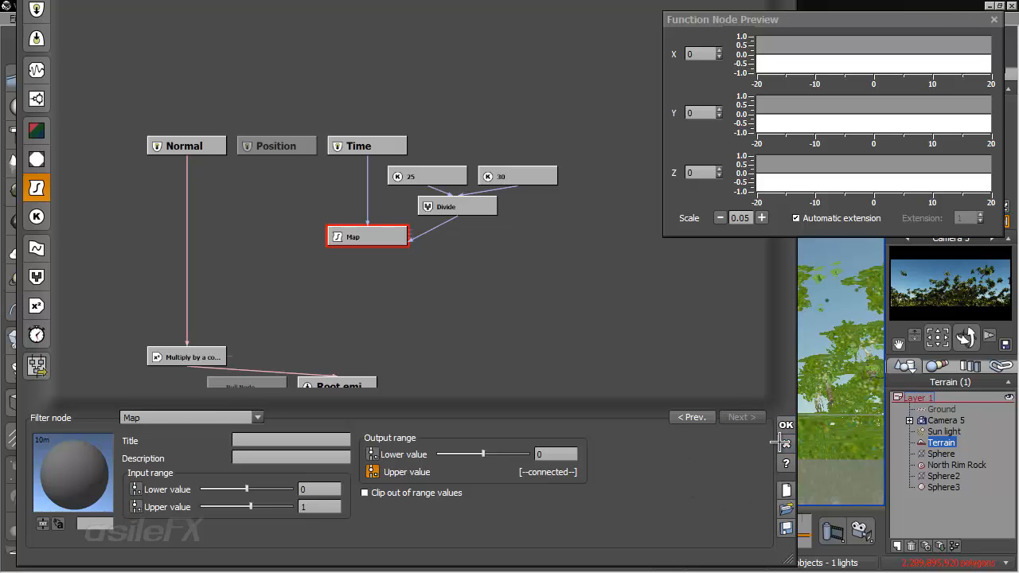
left_click(787, 444)
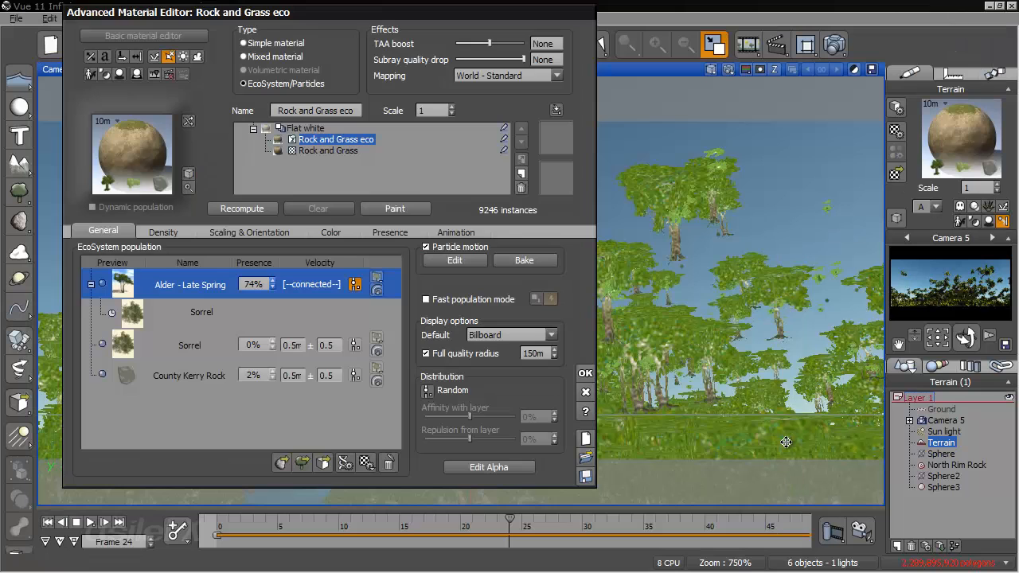
- Disconnect the function from the Alder - Late Spring emission velocity and accept the material changes
left_click(360, 289)
left_click(391, 320)
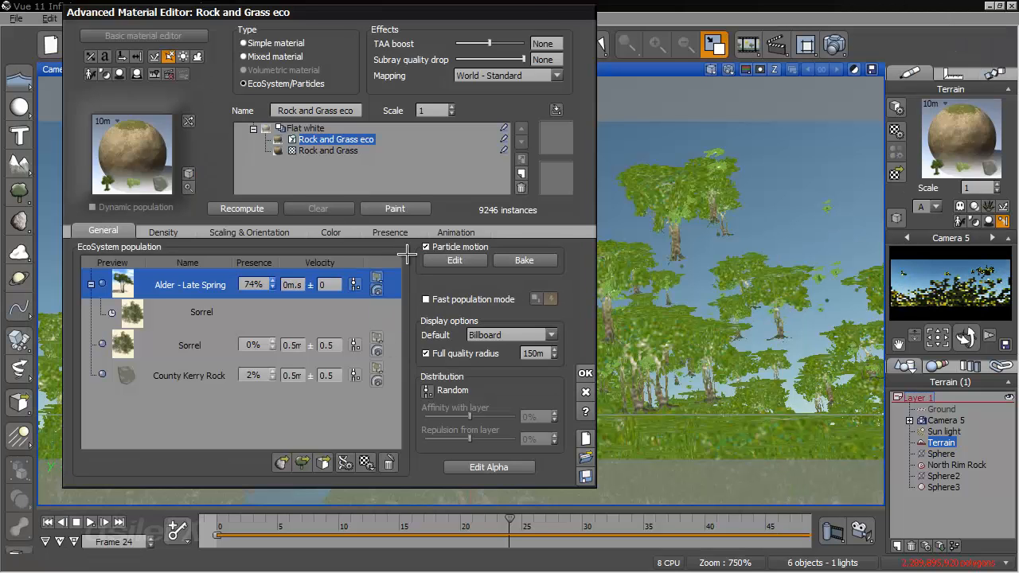
left_click(585, 371)
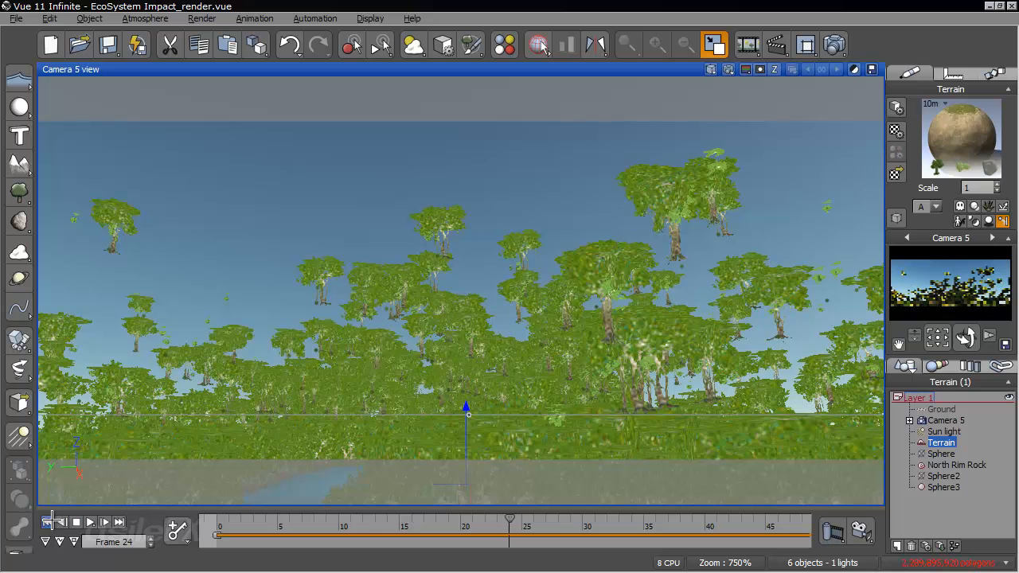
- Scrub the animation from frame 0 to frame 28, and switch to Camera 6 with its view reframed on the trees
left_click(220, 527)
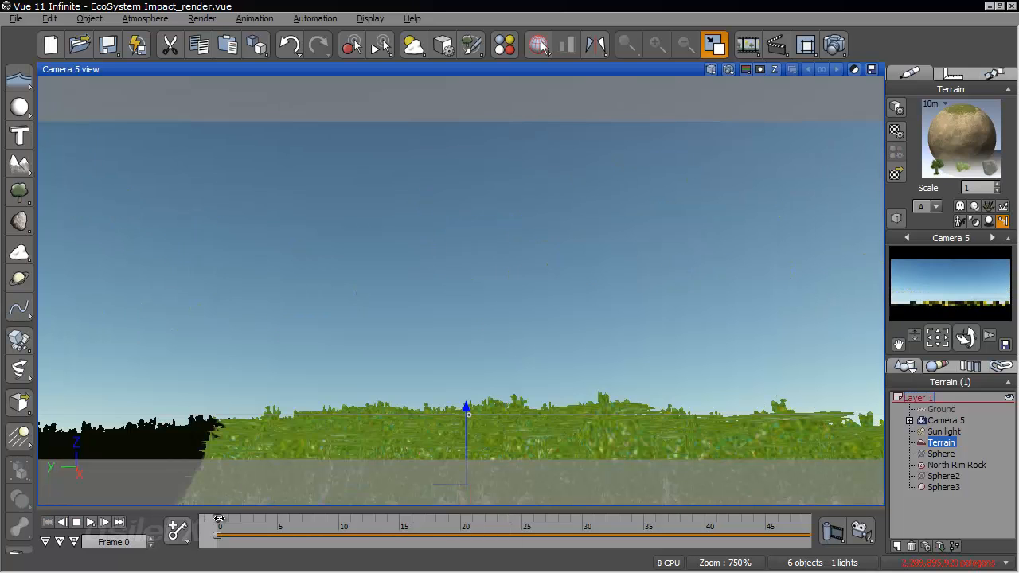
left_click_drag(236, 521, 557, 547)
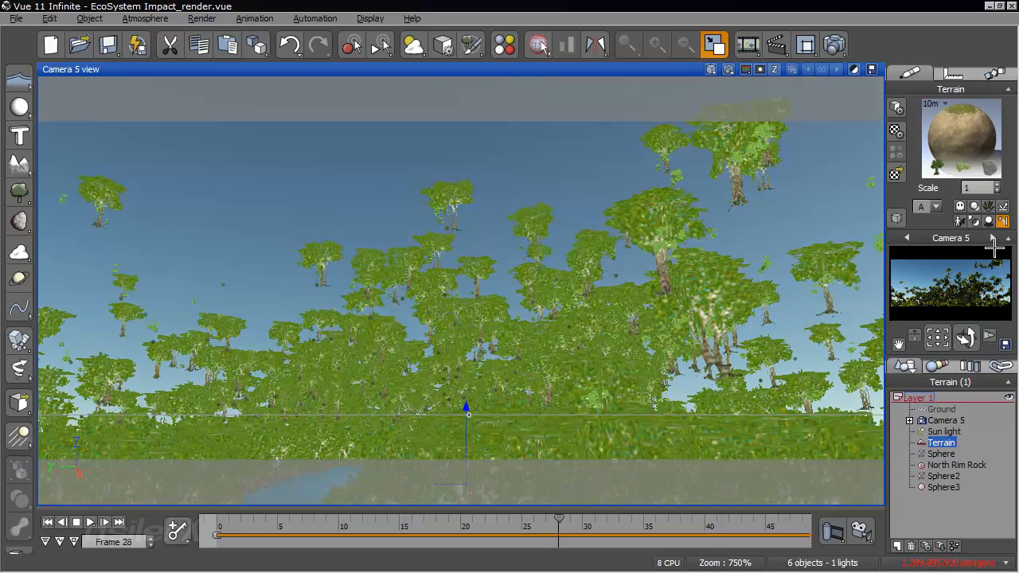
left_click(992, 239)
left_click_drag(736, 298, 220, 340)
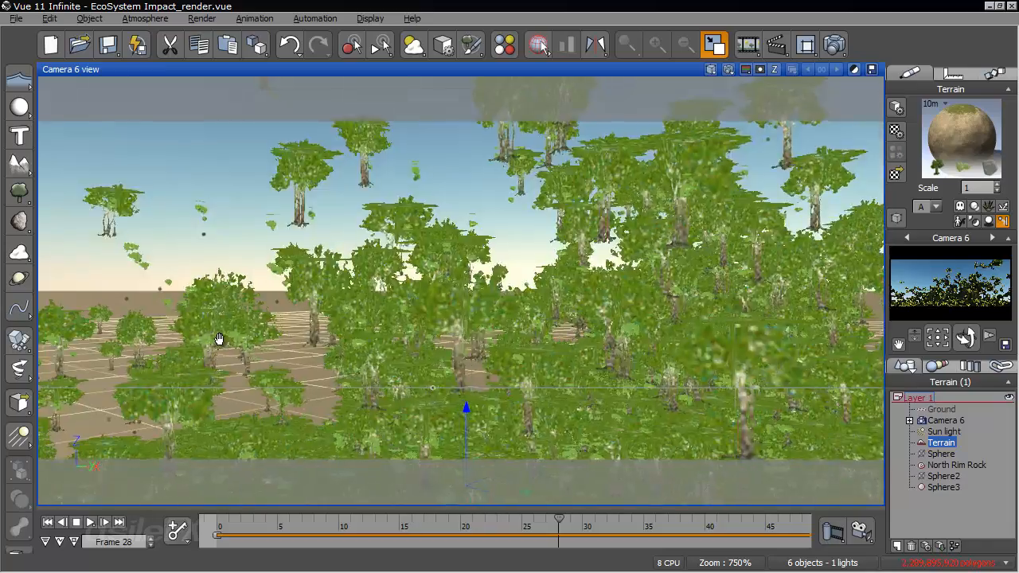
right_click_drag(220, 339, 600, 322)
right_click_drag(542, 270, 609, 287)
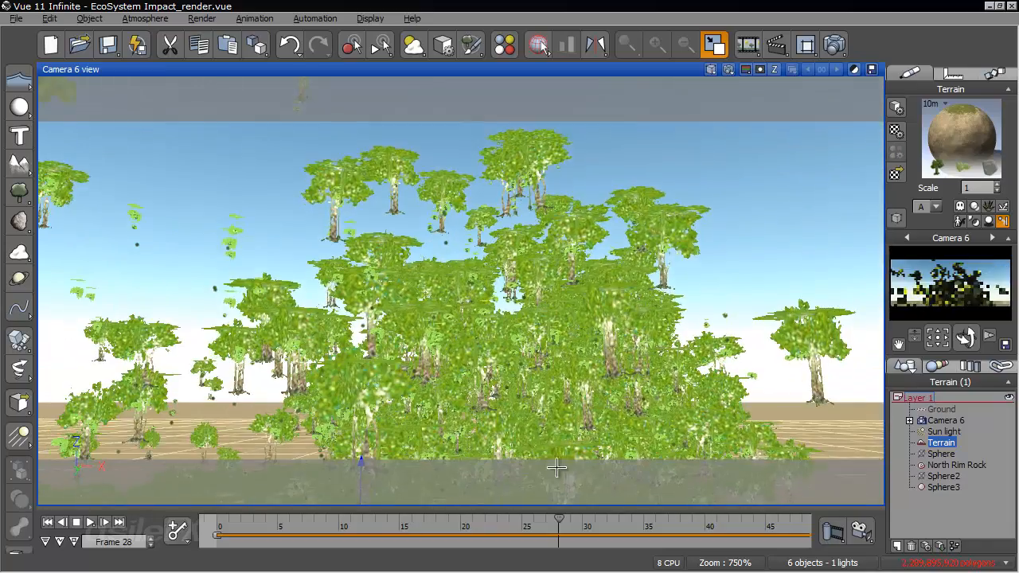
- Scrub the Camera 6 animation to frame 39, return to the start, and scrub forward again to frame 28
left_click_drag(561, 522, 694, 523)
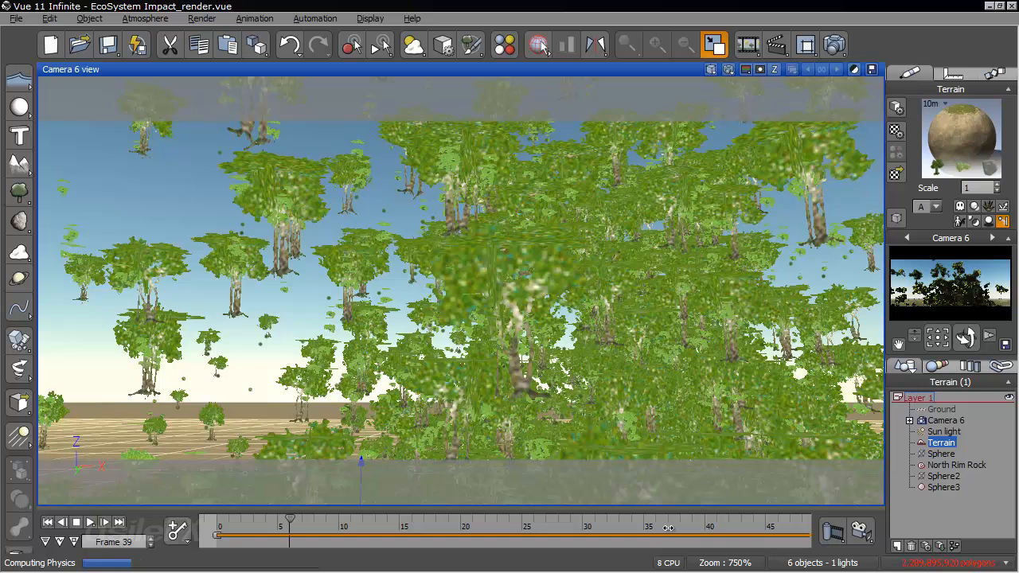
left_click(206, 523)
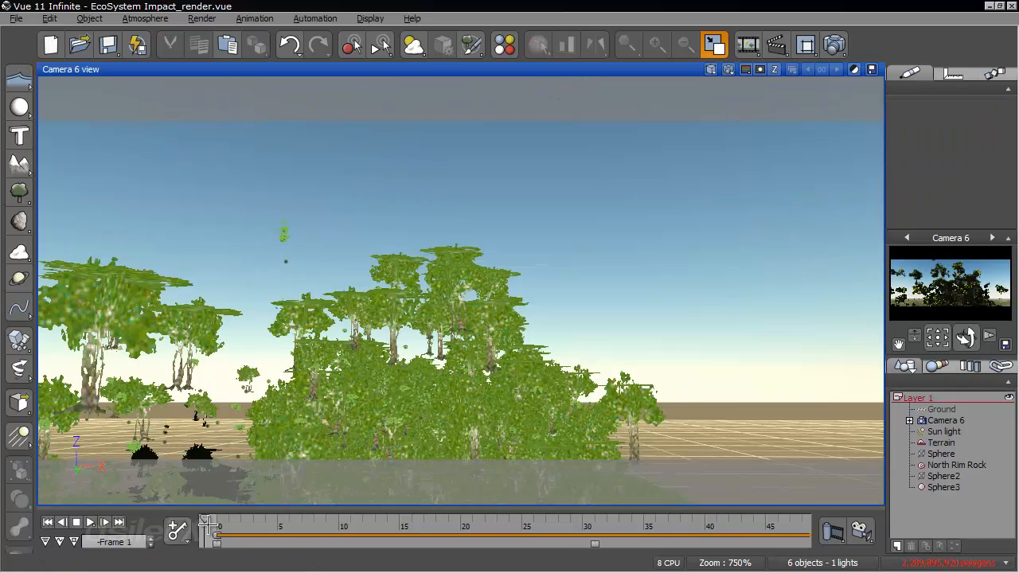
left_click(243, 525)
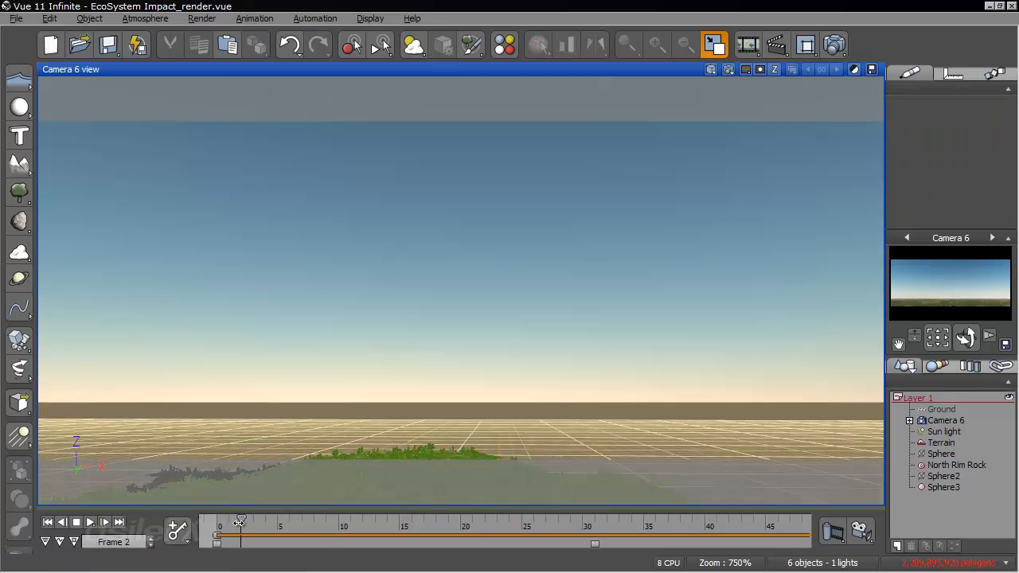
left_click_drag(242, 520, 559, 524)
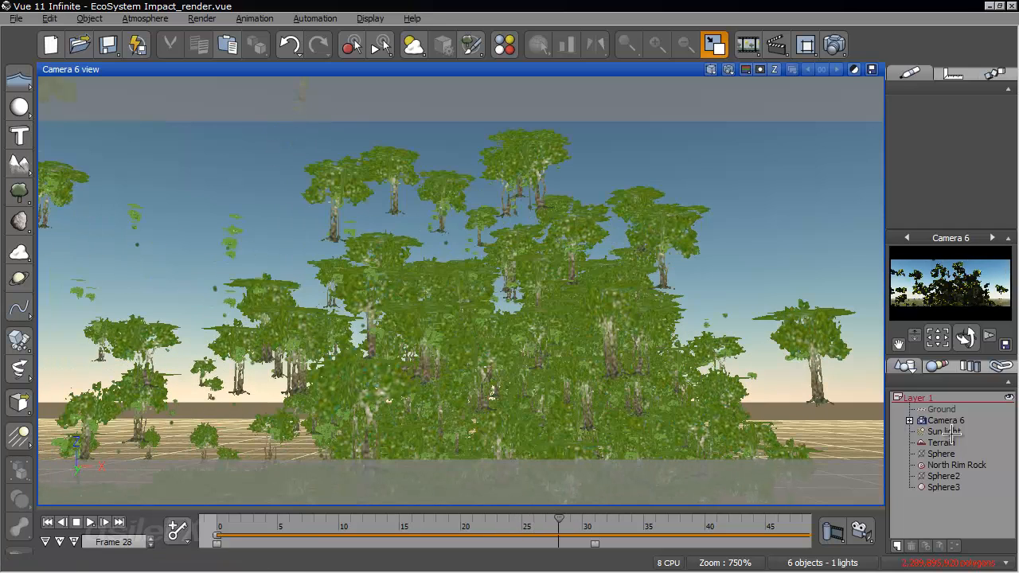
- Open the function graph controlling the Alder - Late Spring particle's periodic emission in the terrain's EcoSystem material
left_click(941, 443)
right_click(935, 161)
left_click(935, 162)
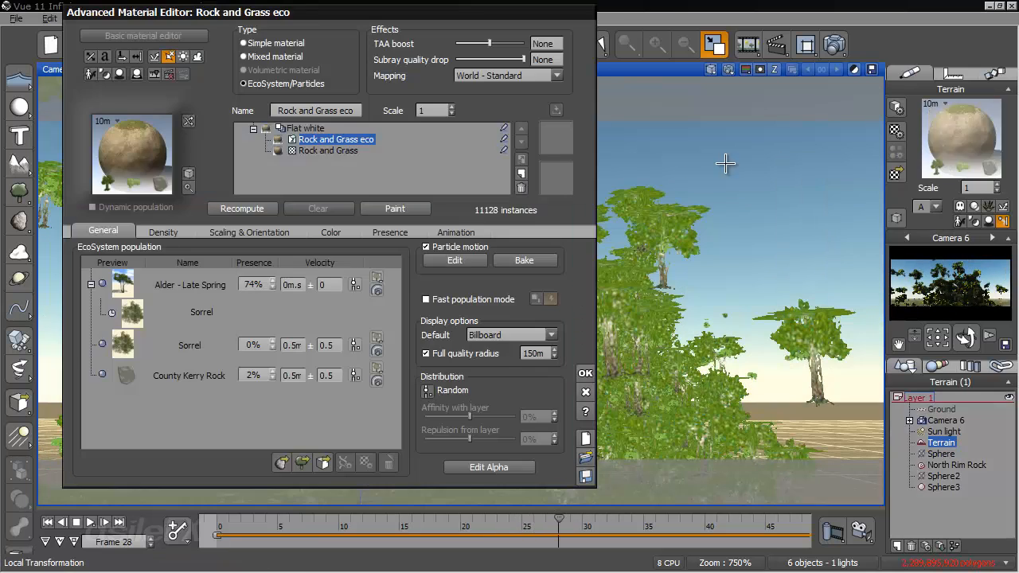
double_click(211, 283)
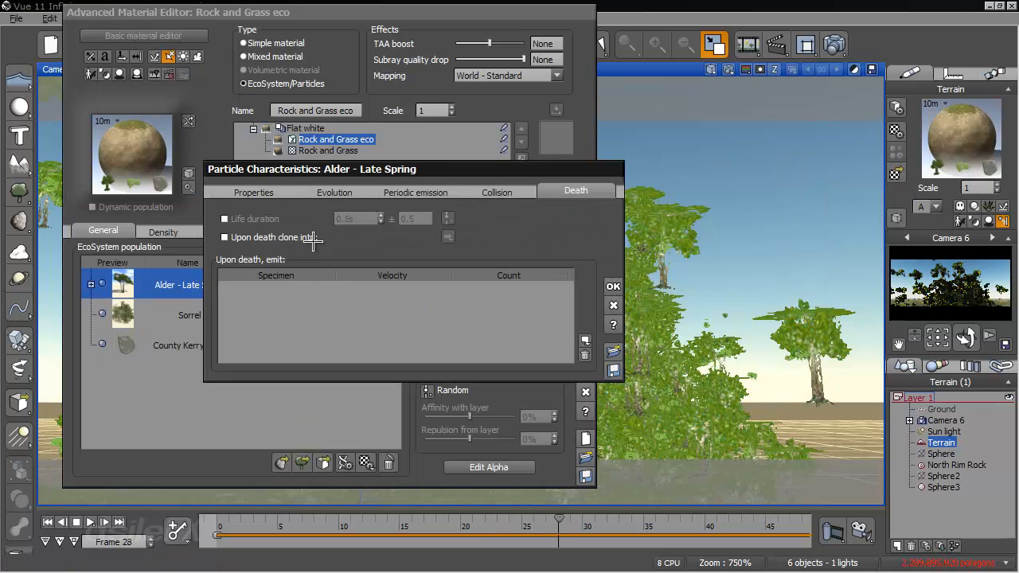
left_click(416, 191)
left_click(554, 246)
left_click(593, 268)
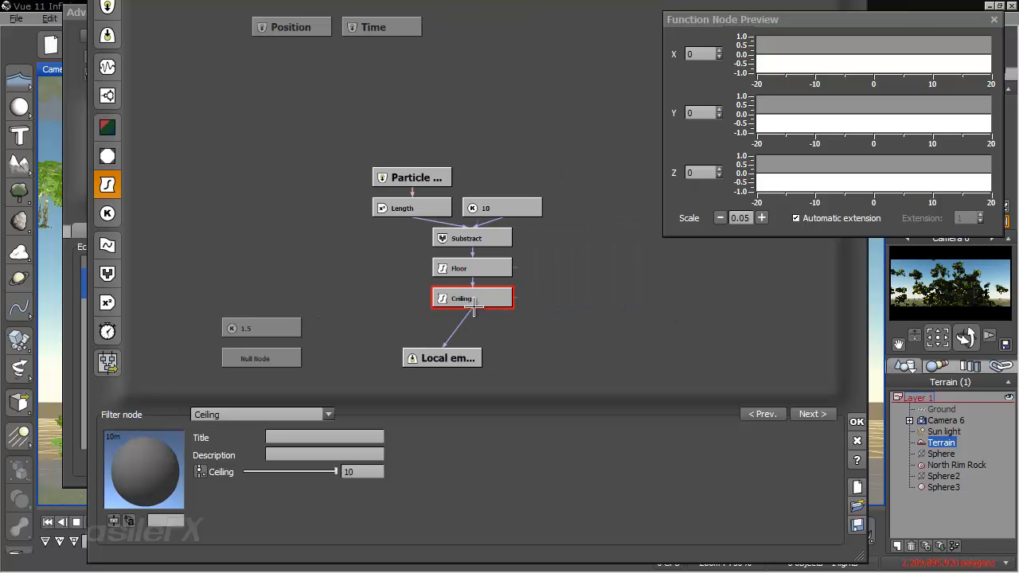
- Add a Map filter node to the emission graph and feed it from the Floor node
left_click(565, 322)
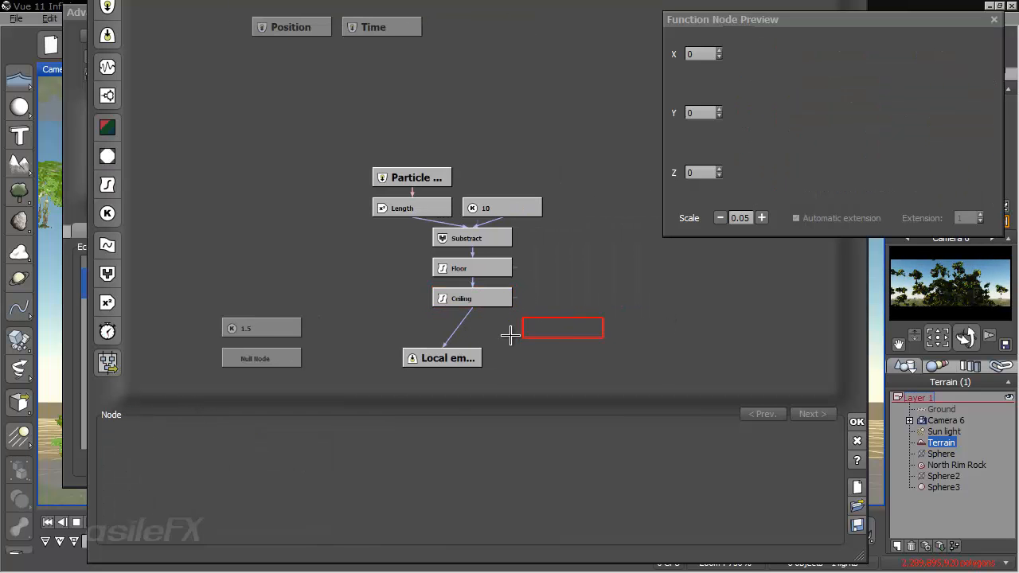
scroll(558, 323, "up", 4)
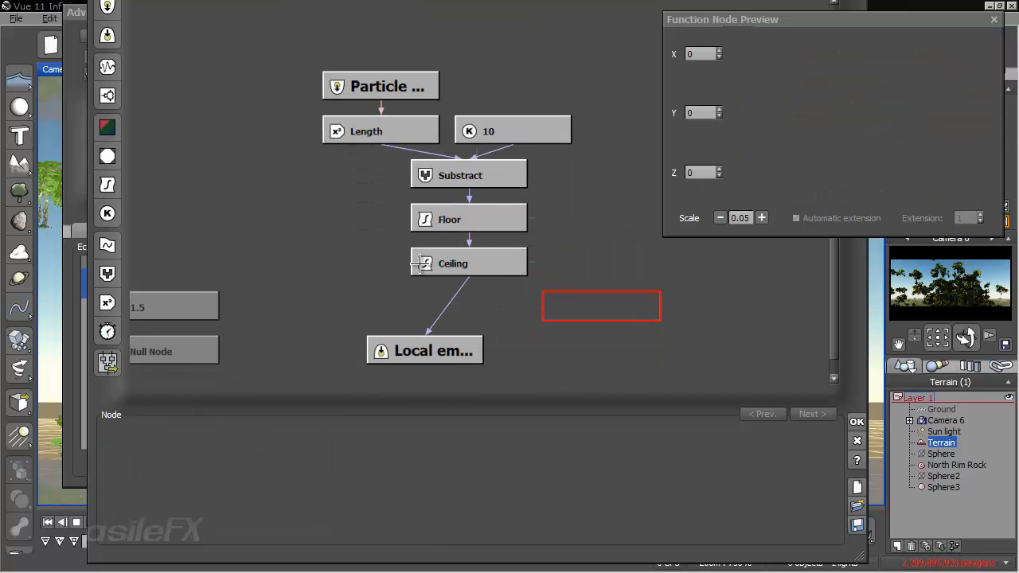
left_click(108, 184)
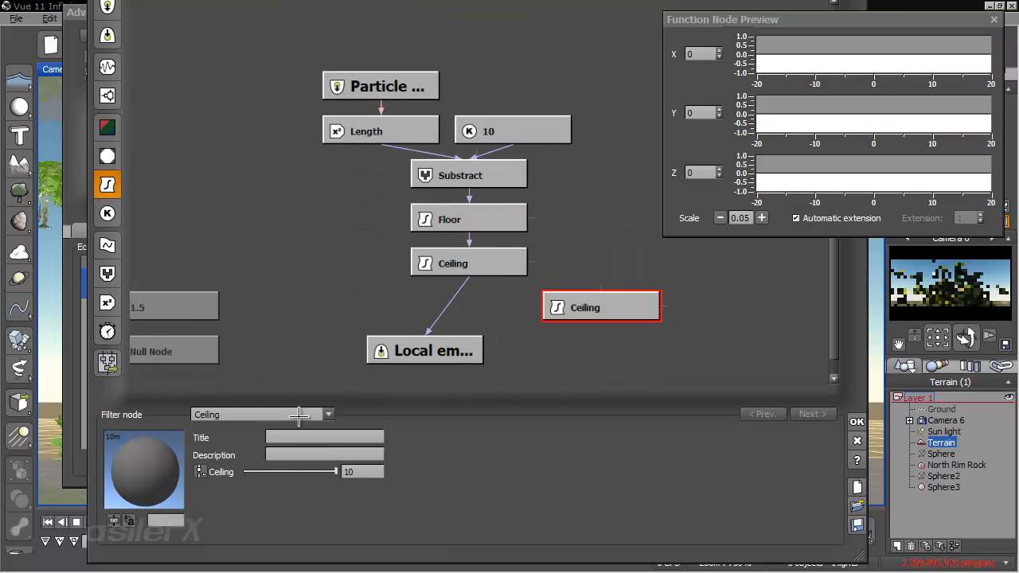
left_click(302, 414)
left_click(305, 455)
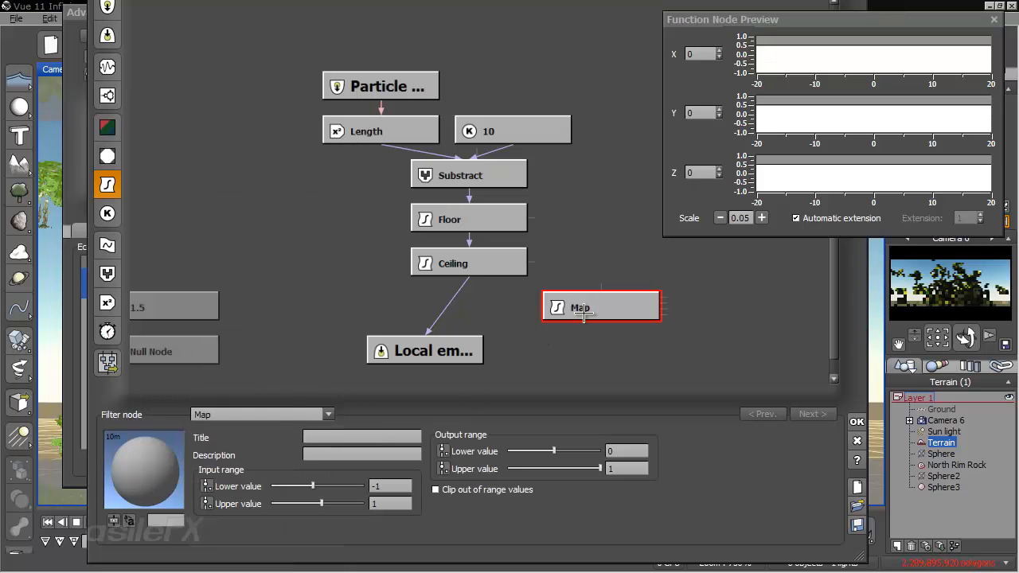
left_click_drag(586, 310, 497, 311)
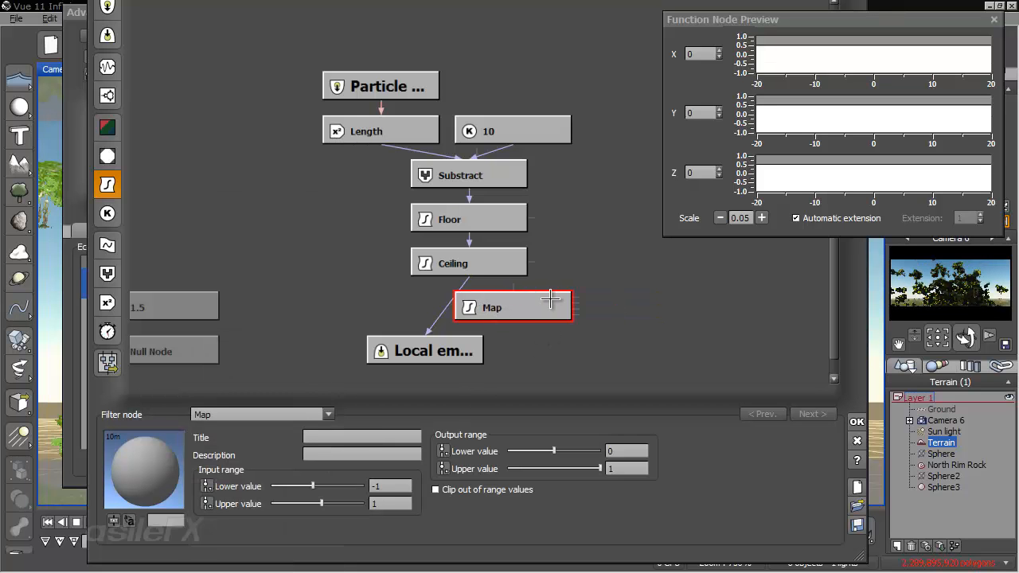
left_click_drag(512, 288, 477, 214)
left_click_drag(560, 296, 576, 243)
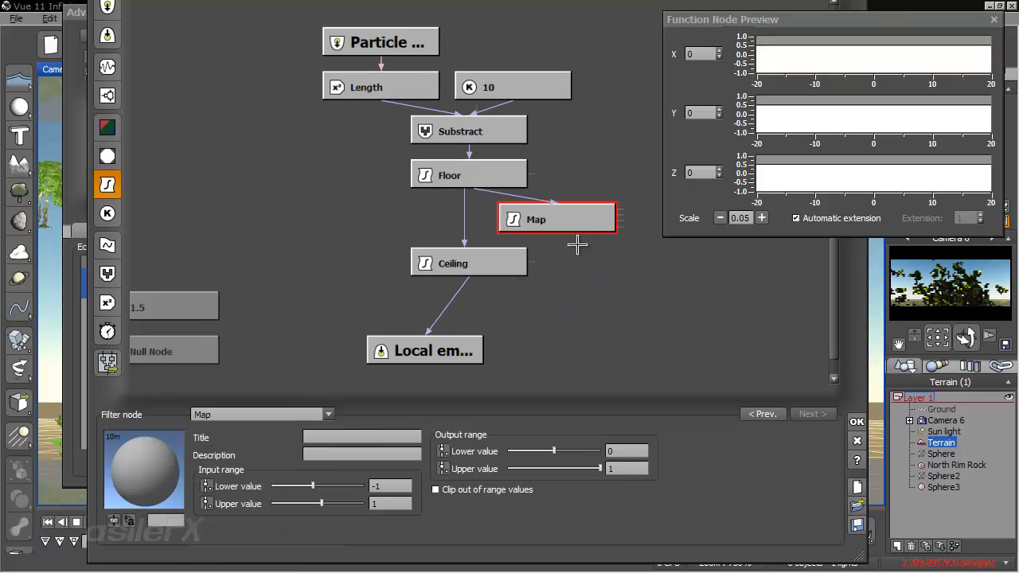
- Place the Map node in the chain between Floor and Ceiling, and set its input range lower value to 0
left_click_drag(503, 266, 502, 294)
left_click_drag(465, 198, 552, 225)
left_click_drag(554, 224, 488, 297)
left_click(393, 483)
type("0")
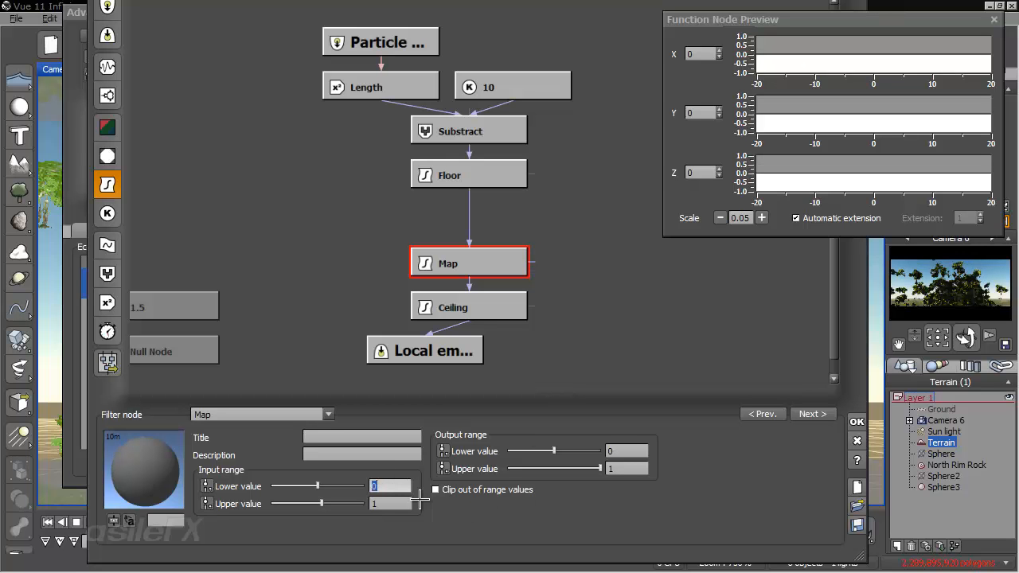
- Drive the Map node's output range upper value and the Ceiling node's ceiling value with separate constant number nodes
left_click(629, 469)
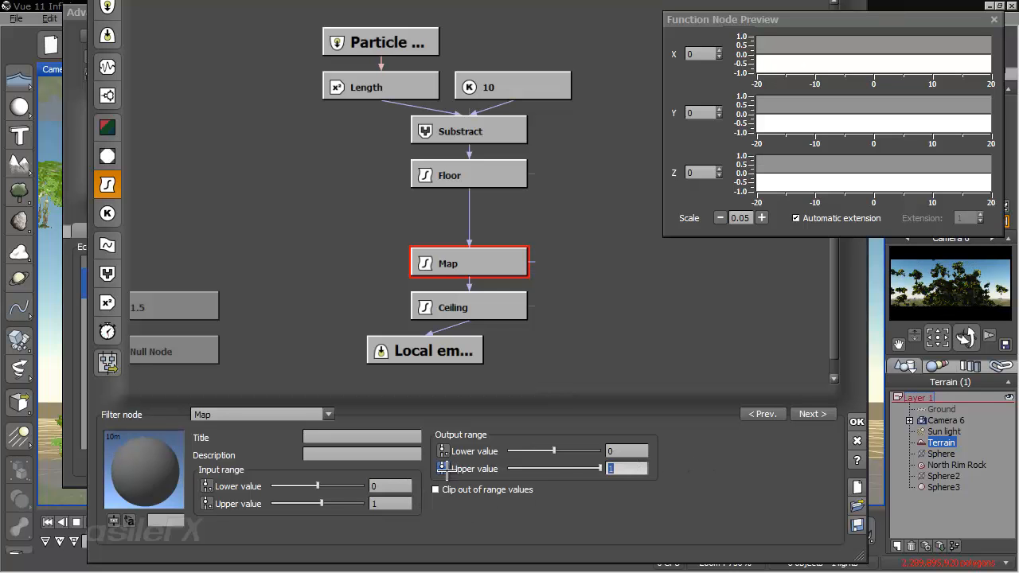
left_click(443, 468)
left_click(517, 307)
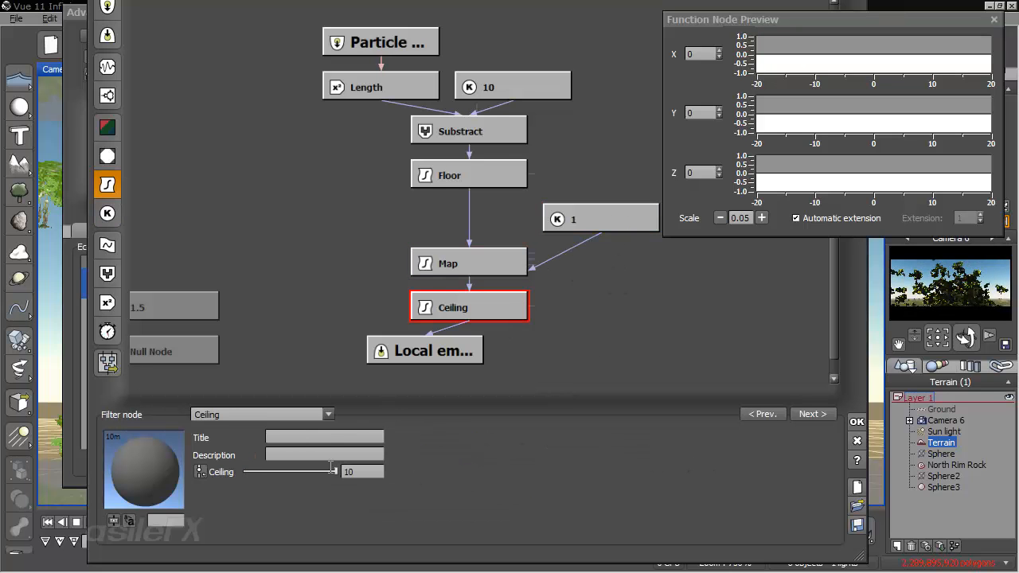
left_click(202, 471)
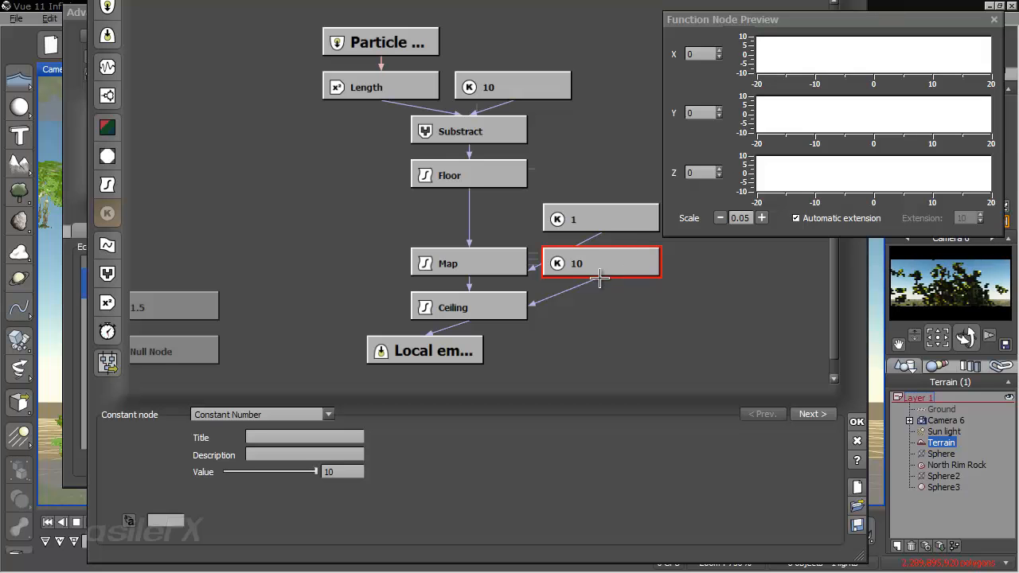
- Set the constant number driving the Map node's output upper value and the Ceiling node's ceiling value to 15
left_click(612, 225)
double_click(337, 473)
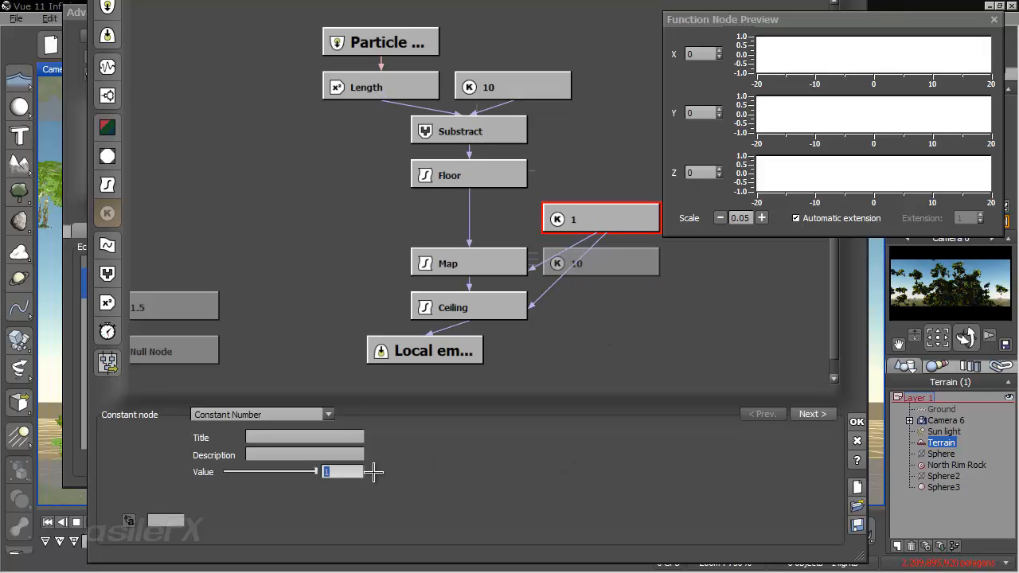
type("15")
key("Return")
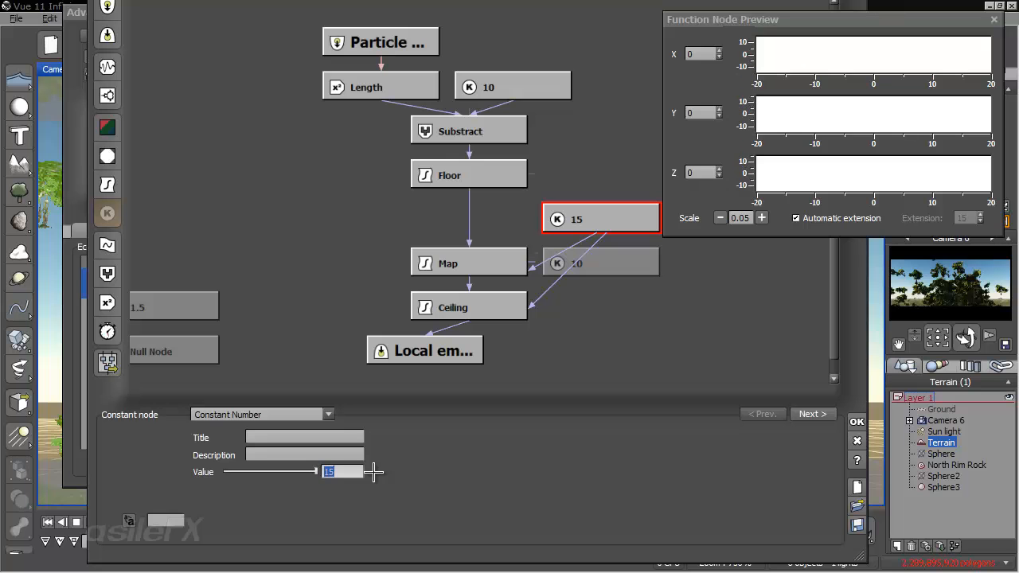
- Move the Map node directly beneath Floor, then accept the emission graph, the particle characteristics and the material
left_click(474, 262)
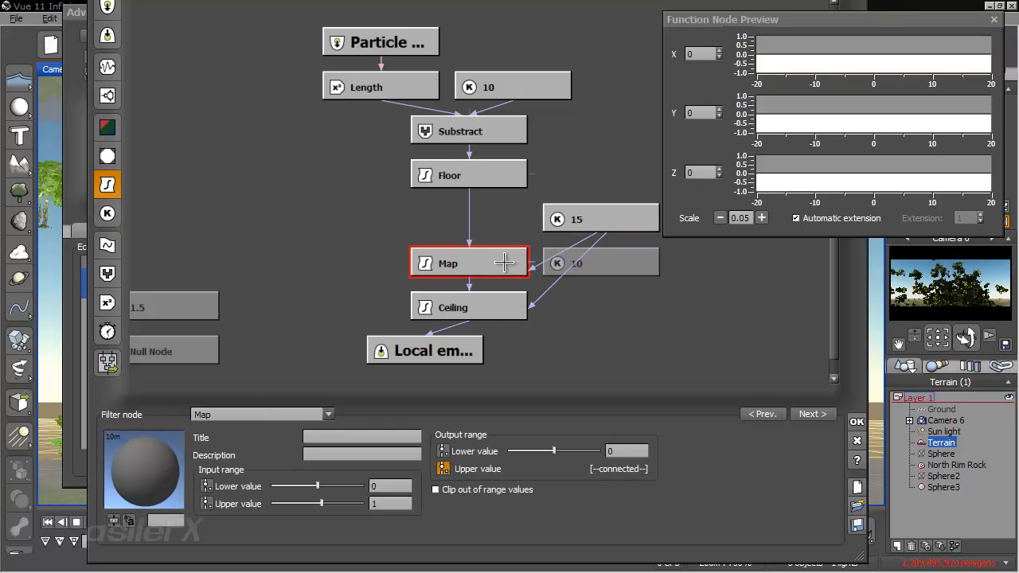
left_click_drag(494, 262, 495, 223)
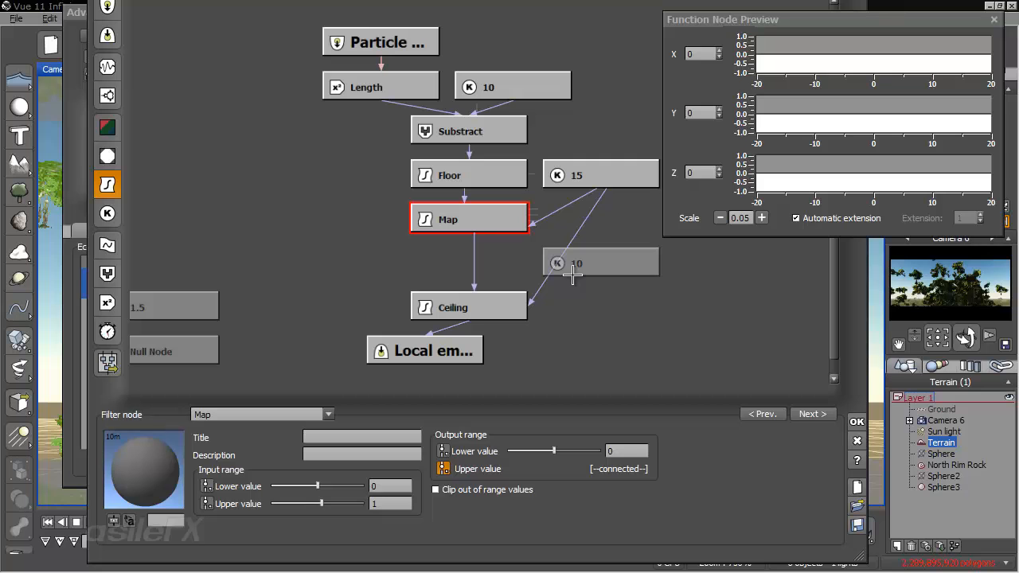
left_click(585, 179)
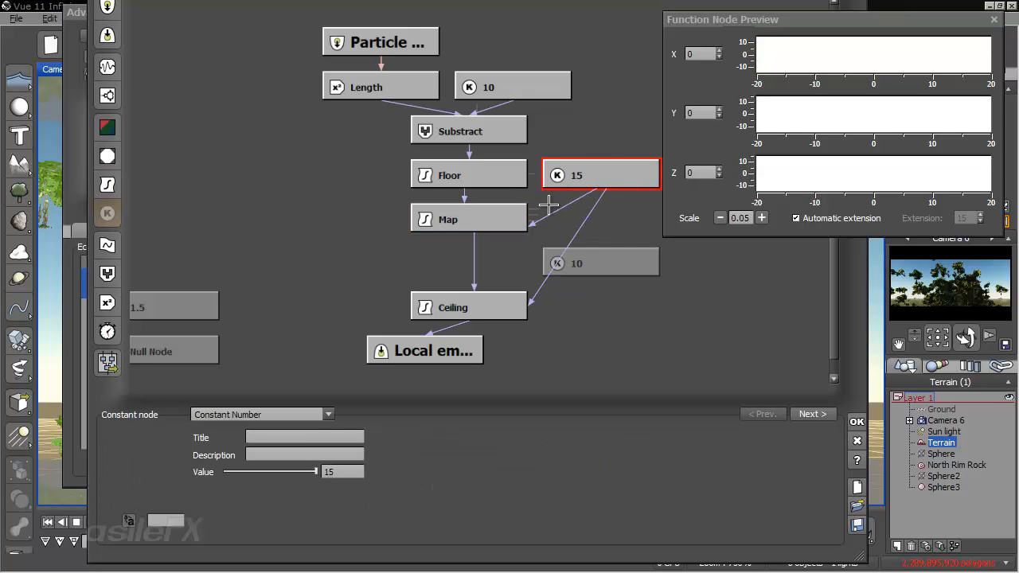
left_click(500, 230)
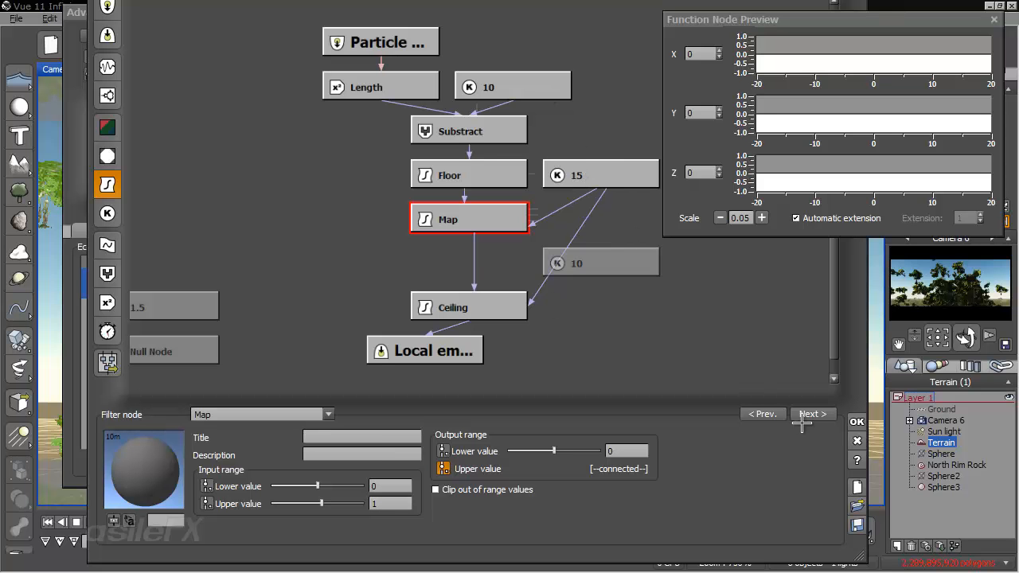
left_click(855, 422)
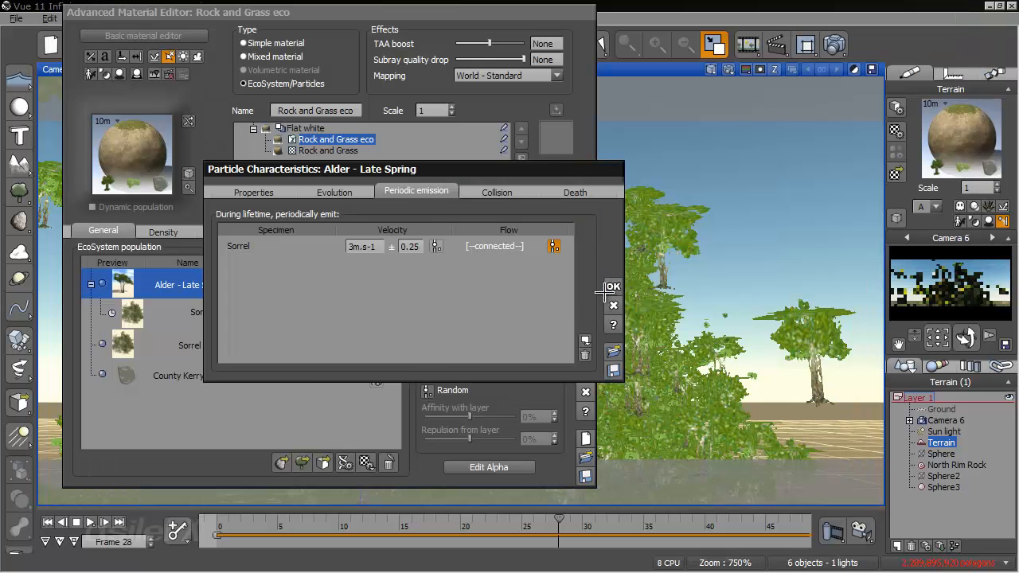
left_click(605, 288)
left_click(585, 374)
- Preview the impact simulation from frame 0 to frame 30 and inspect the alder particles
left_click(227, 521)
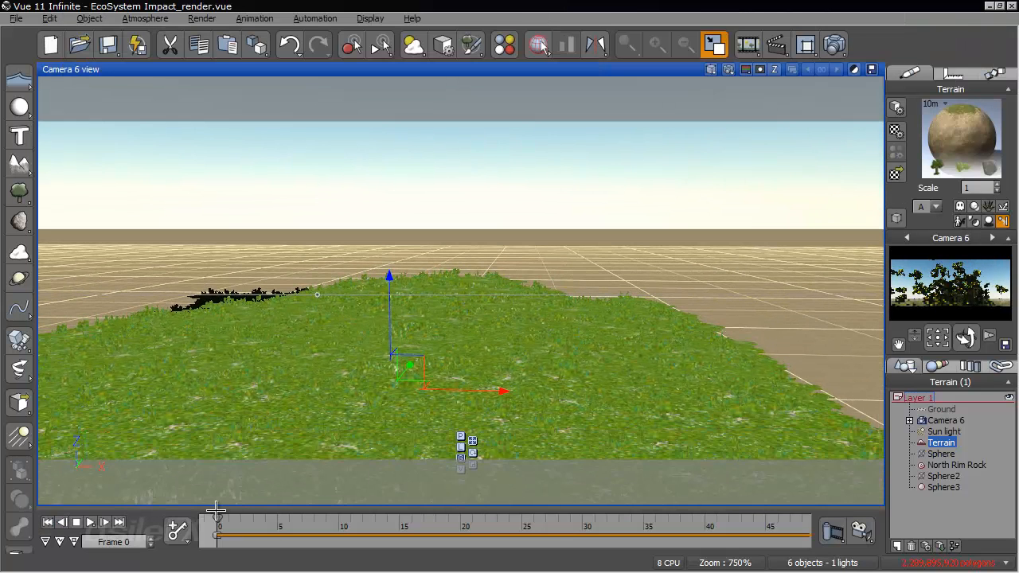
left_click_drag(218, 520, 582, 505)
right_click_drag(560, 344, 616, 368)
- Reopen the Alder - Late Spring periodic emission graph and set the Map node's input range upper value to 0.2
right_click(953, 142)
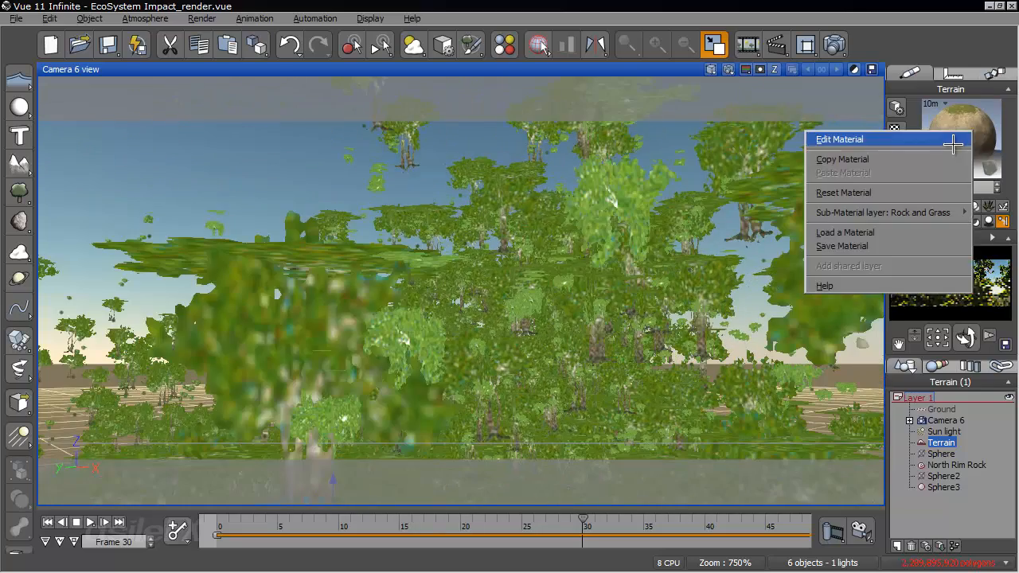
left_click(953, 142)
double_click(256, 282)
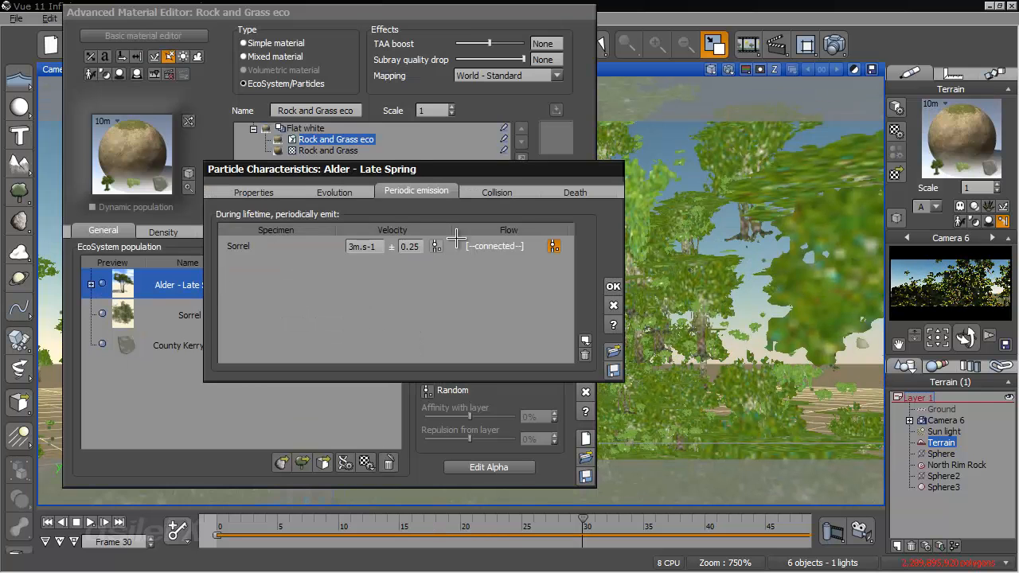
left_click(555, 246)
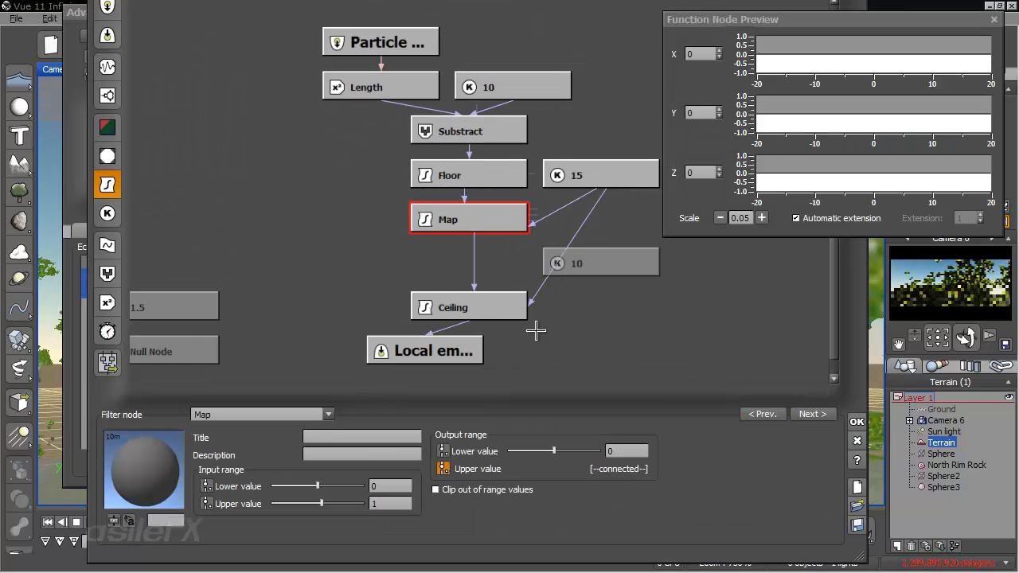
left_click(398, 506)
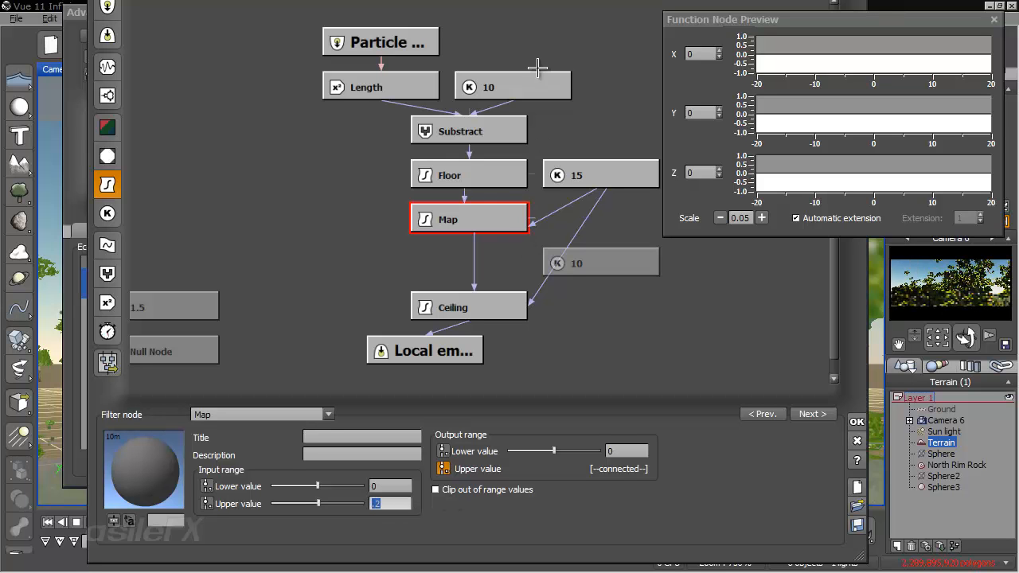
- Set the constant number shared by the Map and Ceiling nodes to 30, then accept the graph, particle and material changes
left_click(585, 172)
left_click(362, 472)
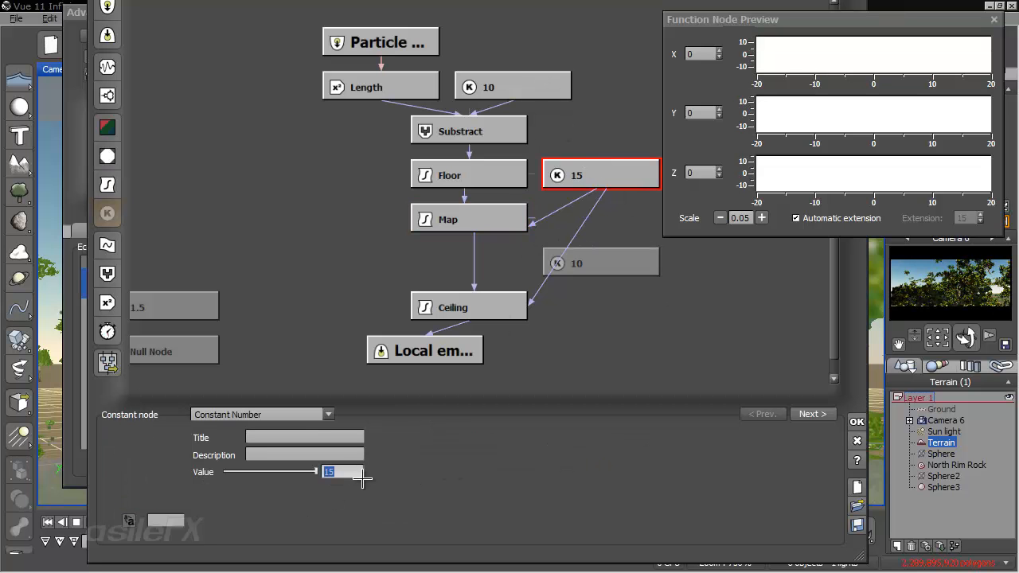
type("30")
key("Return")
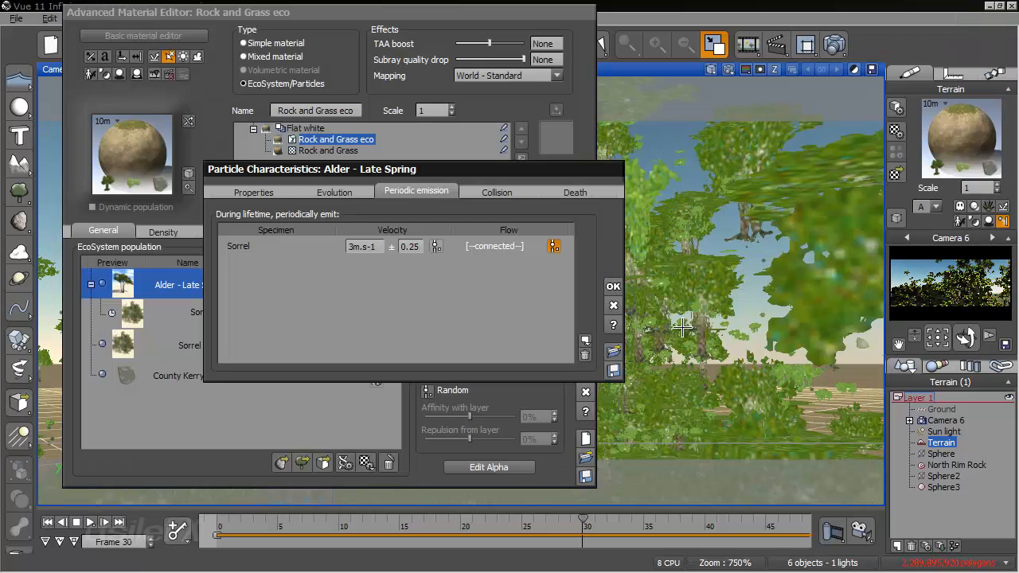
left_click(613, 286)
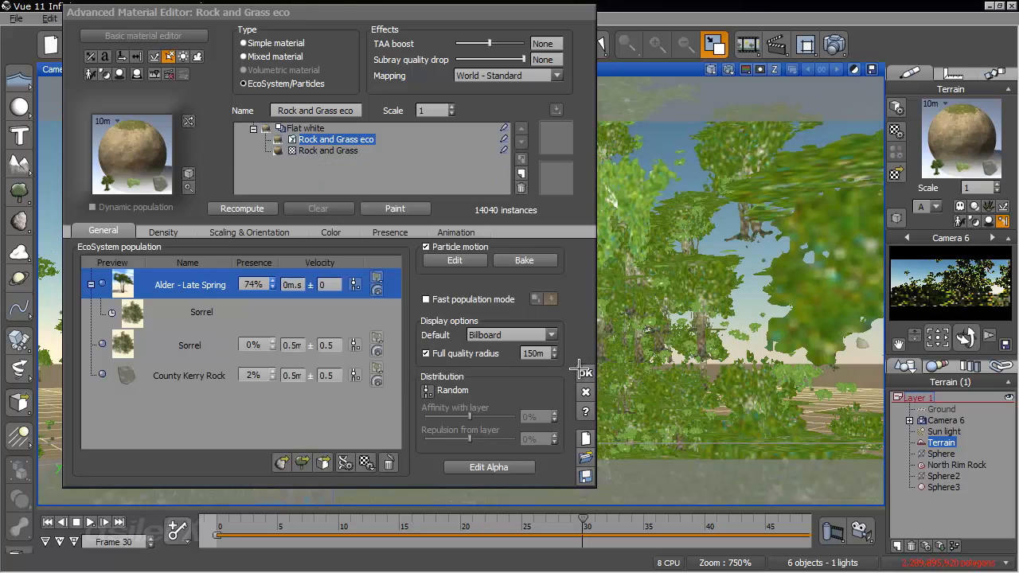
left_click(585, 371)
- Play the simulation through from frame 0 to frame 31 and examine the leaves emitted by the flying alders
left_click(214, 530)
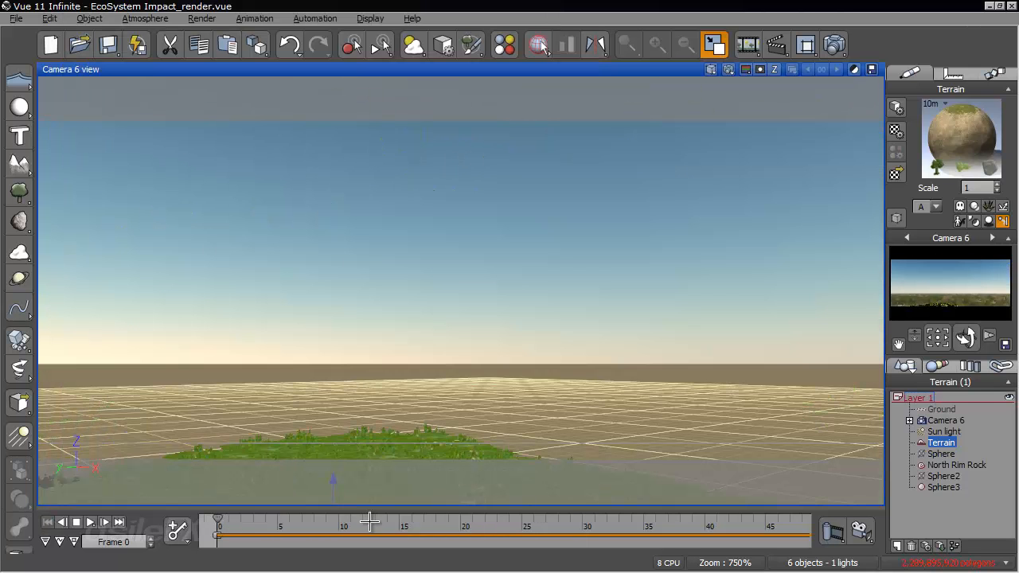
scroll(306, 529, "down", 5)
left_click_drag(288, 526, 360, 526)
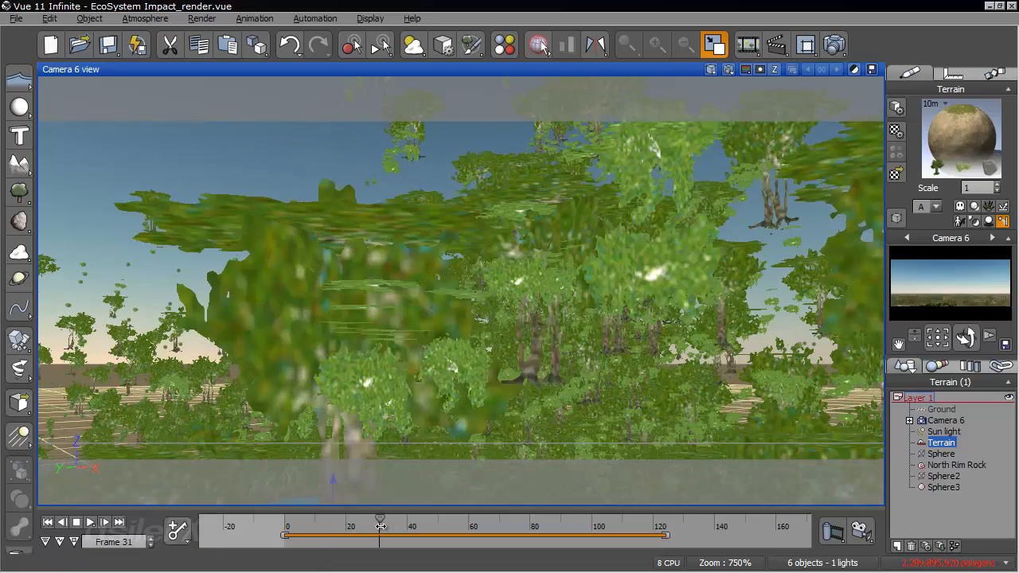
left_click(382, 526)
right_click_drag(485, 357, 294, 269)
scroll(294, 269, "down", 1)
scroll(294, 269, "down", 4)
right_click_drag(414, 251, 451, 273)
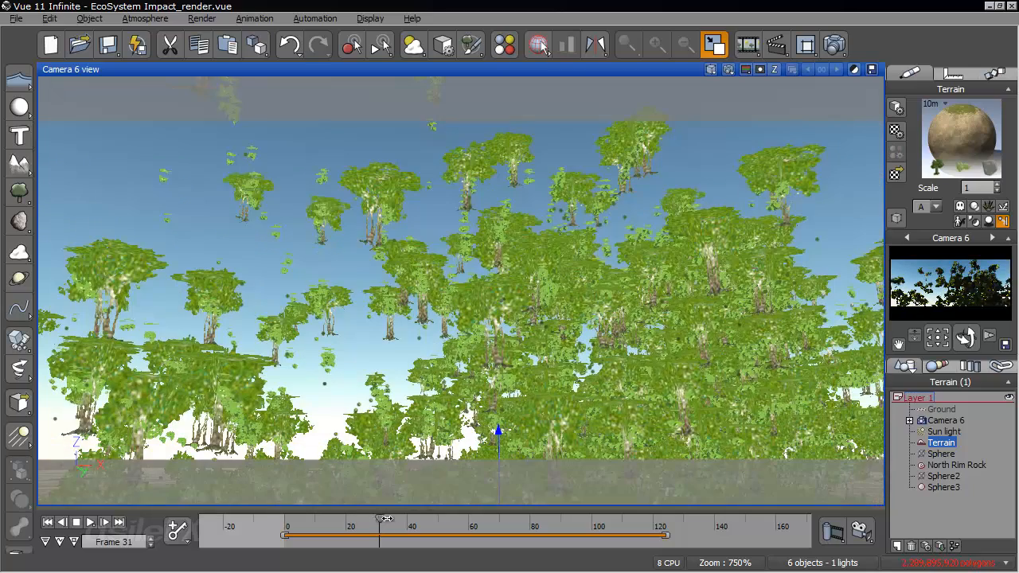
- Examine the particle emission between frames 22 and 41, viewing the impact area from several angles
left_click_drag(385, 518, 402, 519)
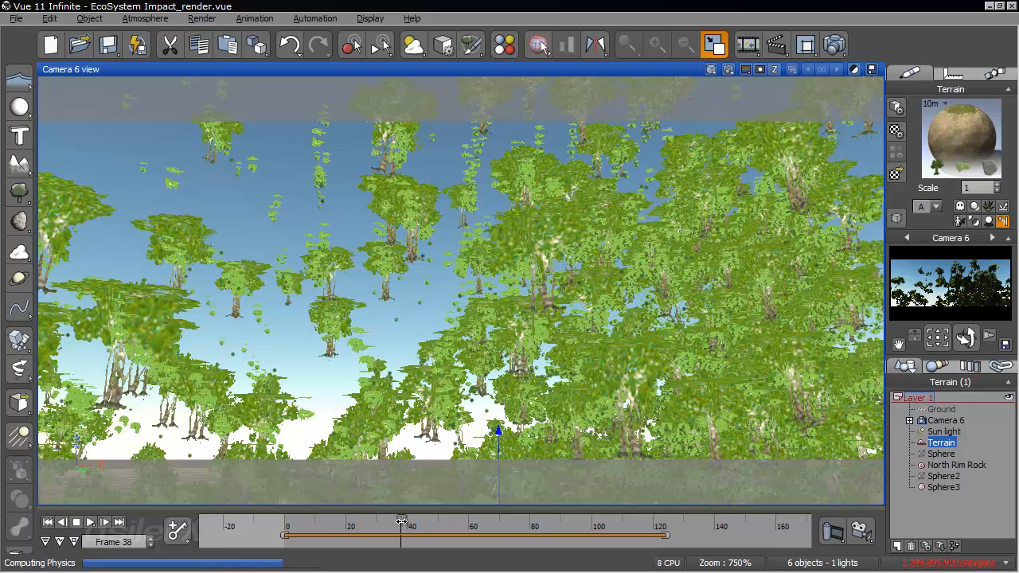
left_click_drag(409, 521, 399, 523)
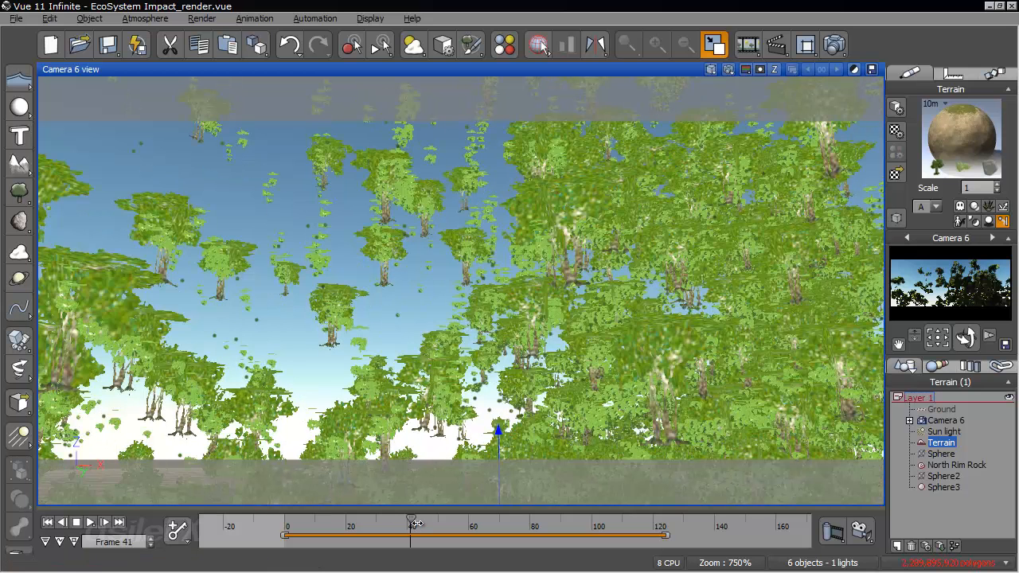
mouse_move(256, 533)
left_mouse_down()
mouse_move(323, 518)
mouse_move(374, 526)
left_mouse_up()
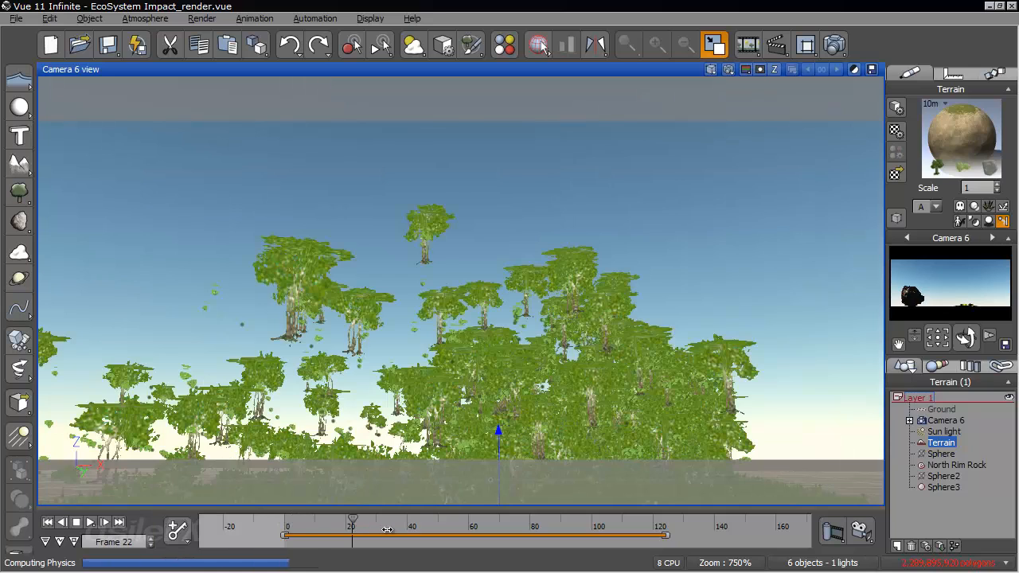
left_click(386, 529)
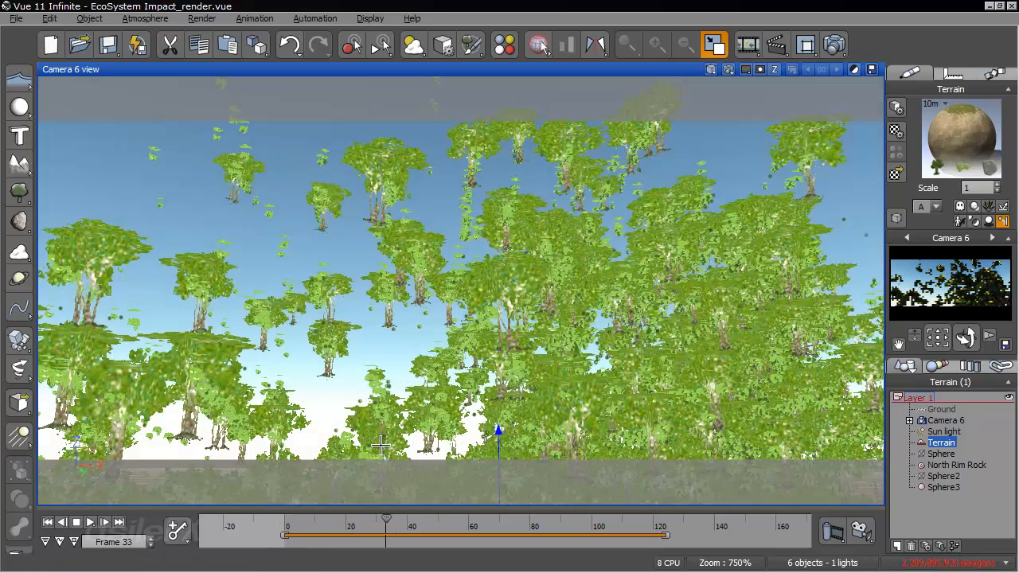
right_click_drag(382, 447, 643, 389)
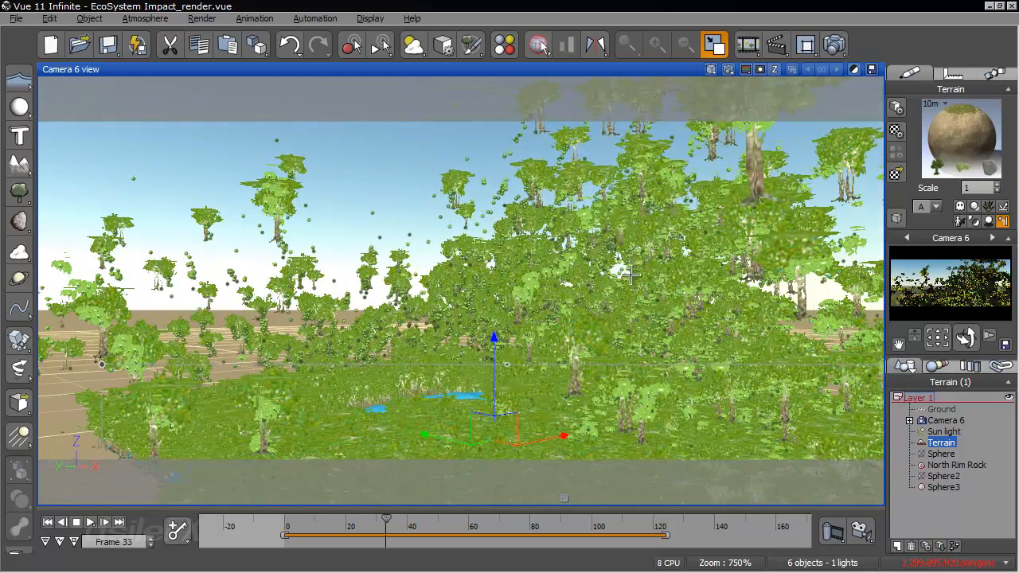
right_click_drag(610, 271, 594, 301)
right_click_drag(669, 334, 632, 386)
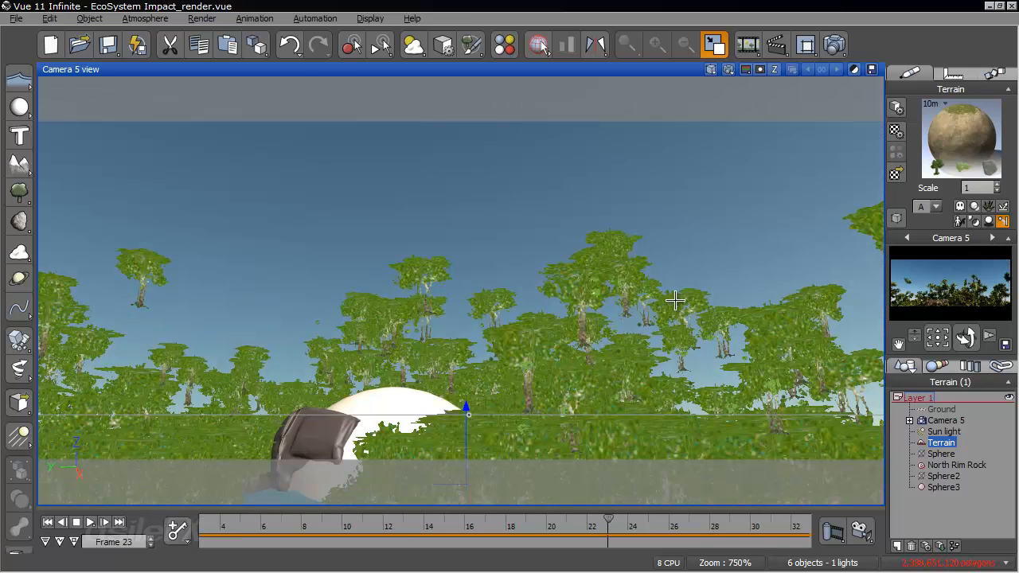
- Review the particle motion baking option in the terrain's EcoSystem material and leave the material without changes
right_click(956, 159)
left_click(812, 156)
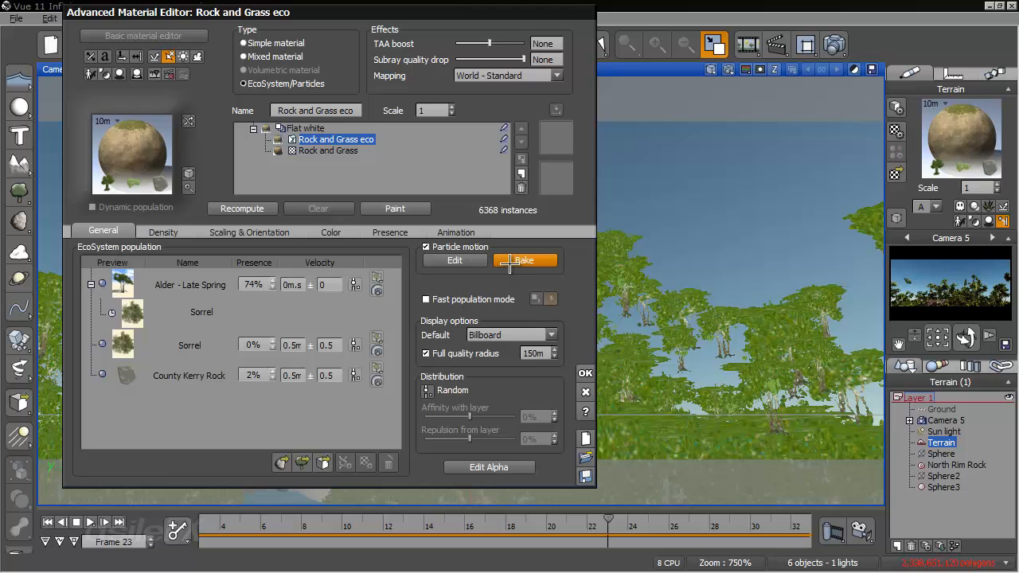
left_click(586, 391)
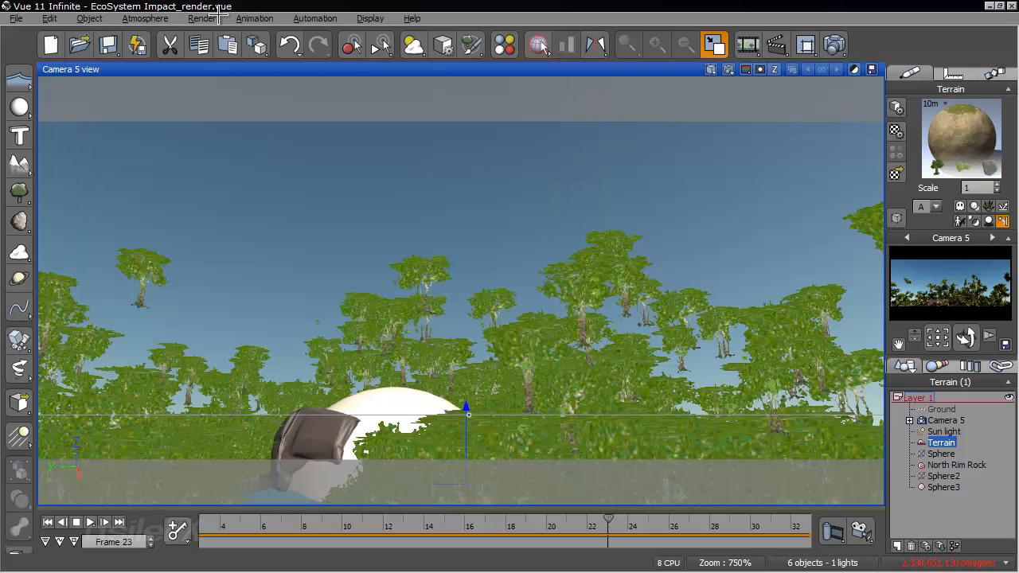
- Review the frame rate in the animation render options, then advance the animation to frame 24
left_click(254, 18)
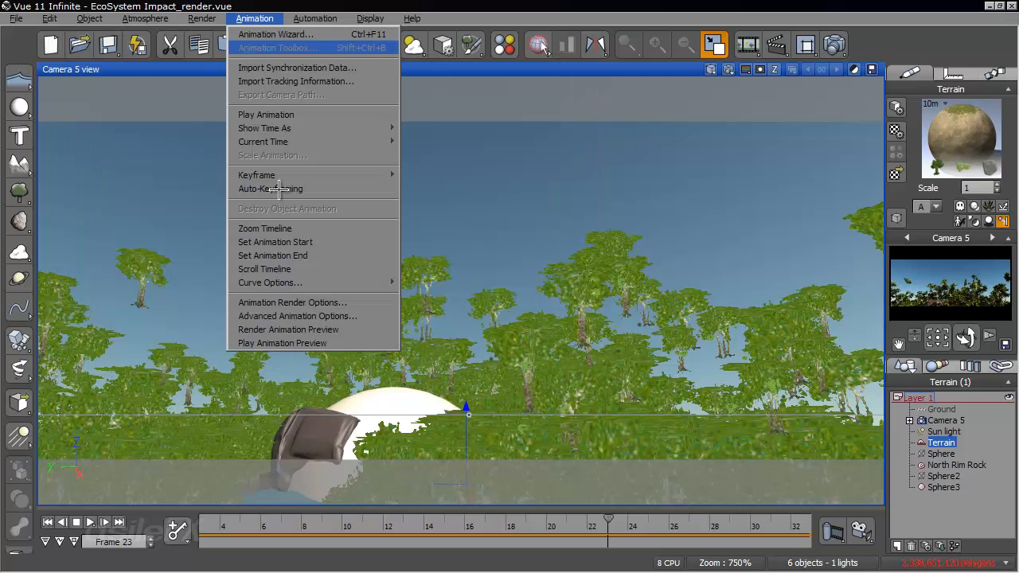
left_click(358, 296)
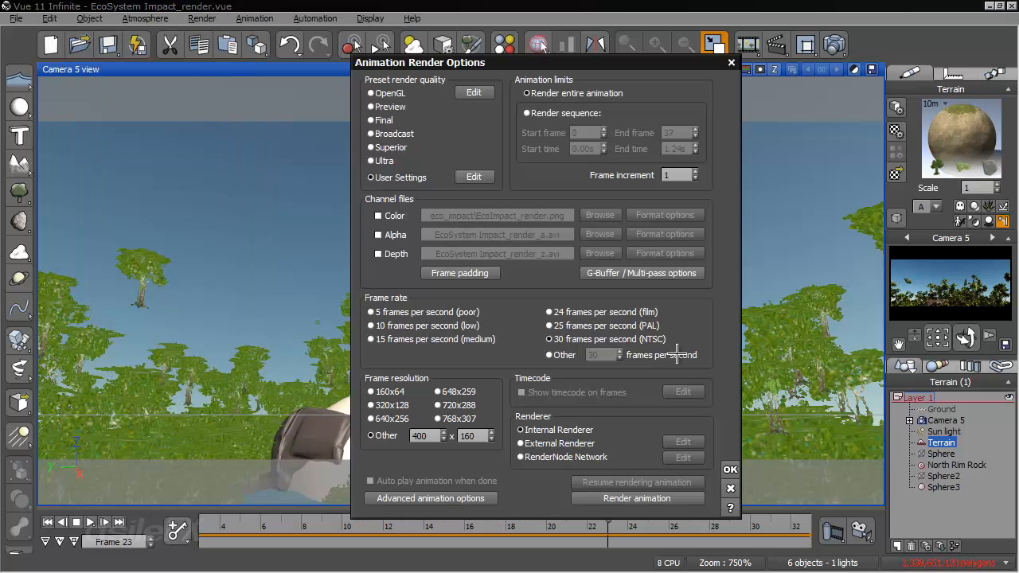
left_click(725, 481)
left_click_drag(609, 519, 631, 528)
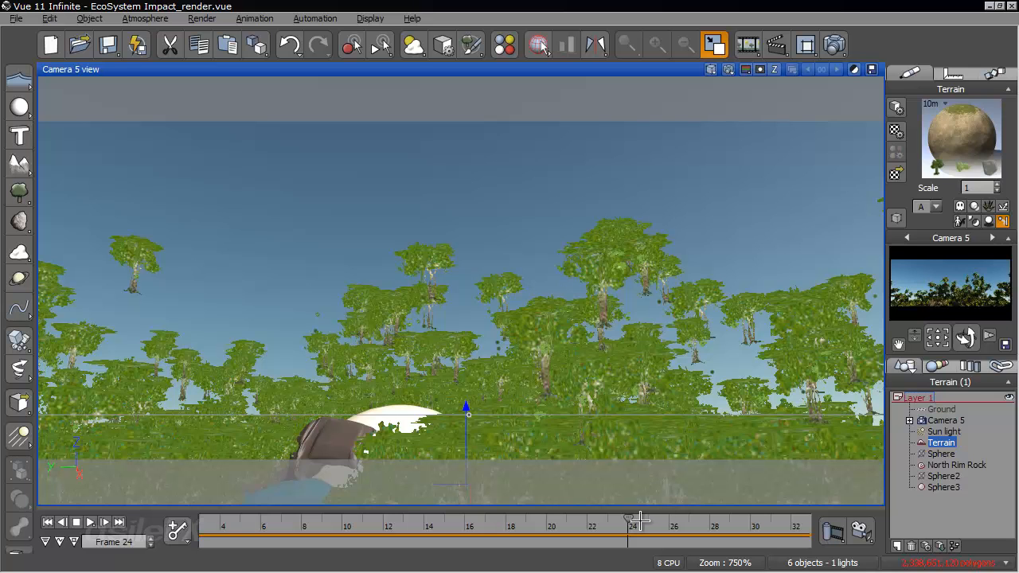
- Set the animation frame rate to 25 frames per second (PAL) in the animation render options
left_click(276, 18)
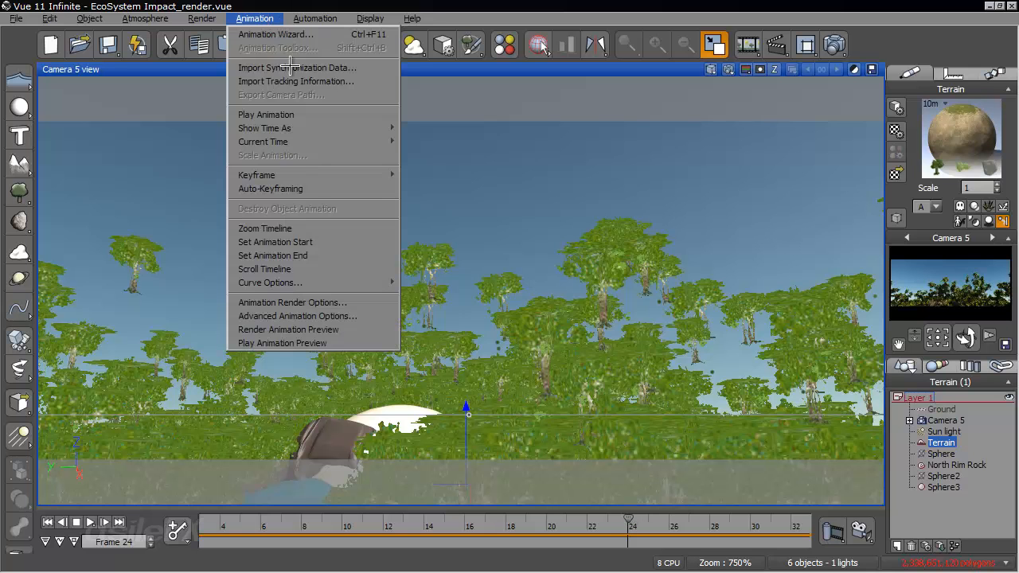
left_click(325, 297)
left_click(605, 322)
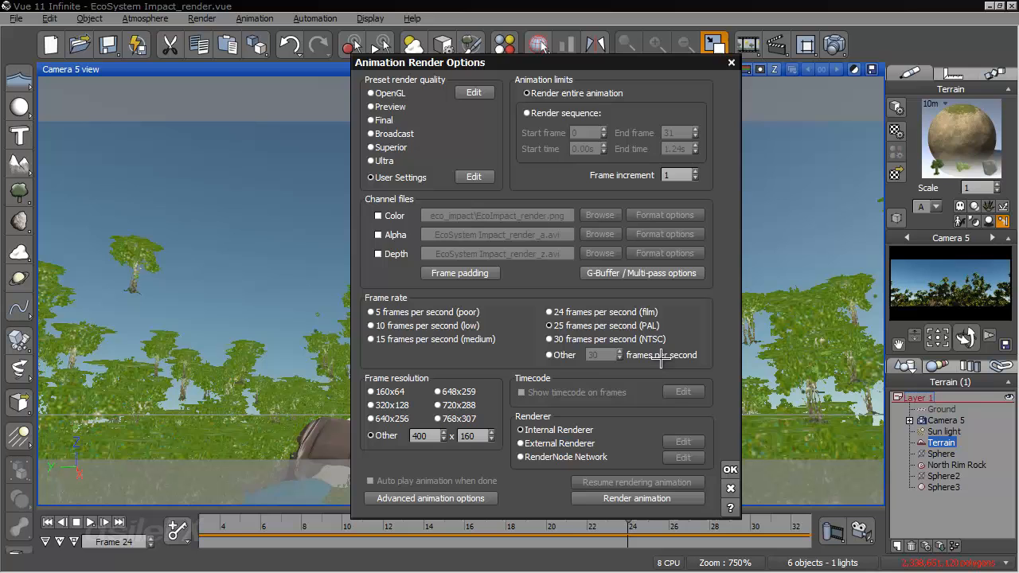
left_click(729, 466)
- Examine the simulation between frames 0 and 27 through Camera 5, ending with a view from above at frame 23
left_click_drag(637, 527, 689, 526)
left_click_drag(748, 524, 796, 527)
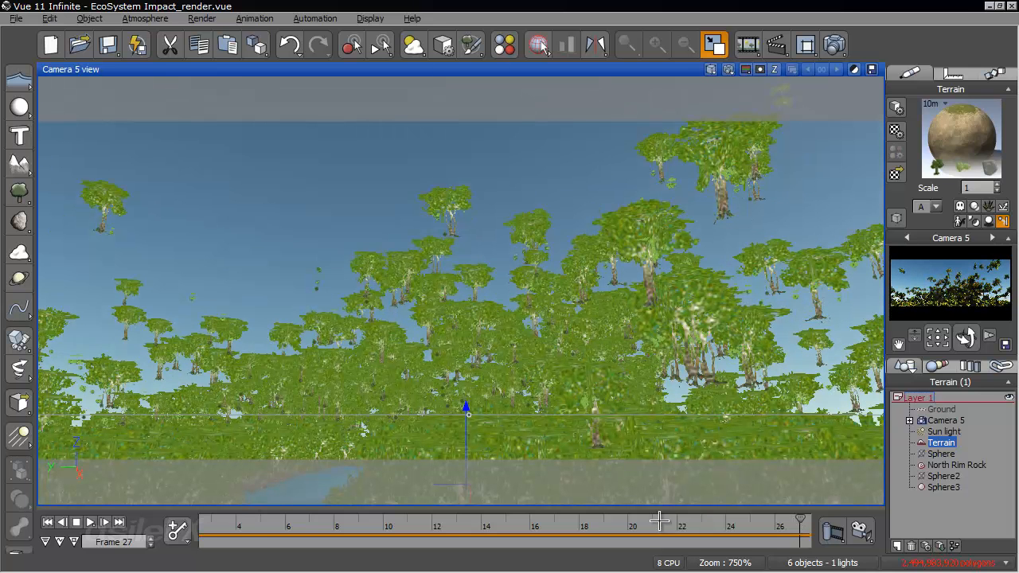
scroll(637, 525, "down", 5)
left_click_drag(602, 526, 417, 522)
left_click(48, 522)
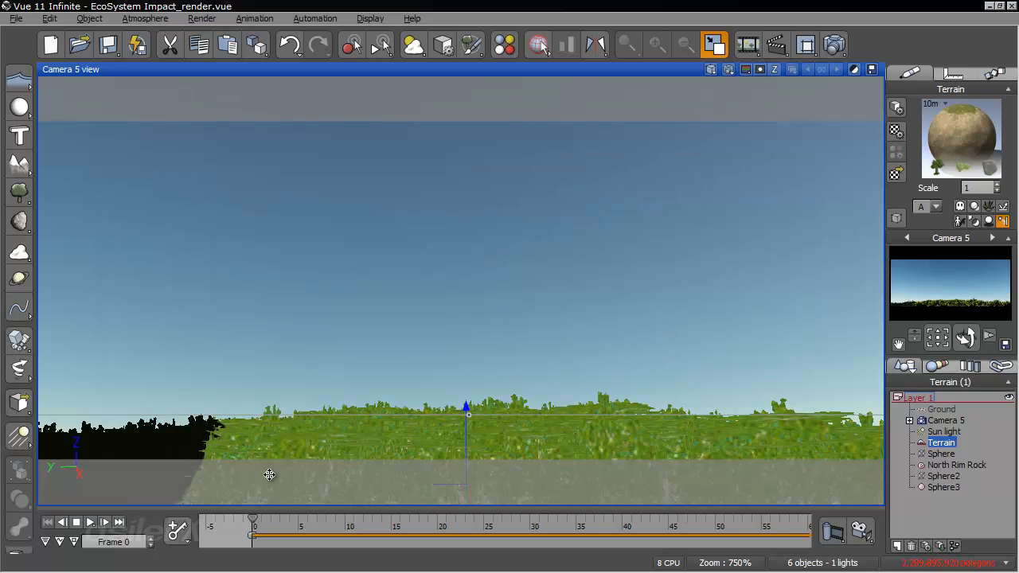
left_click_drag(255, 518, 466, 519)
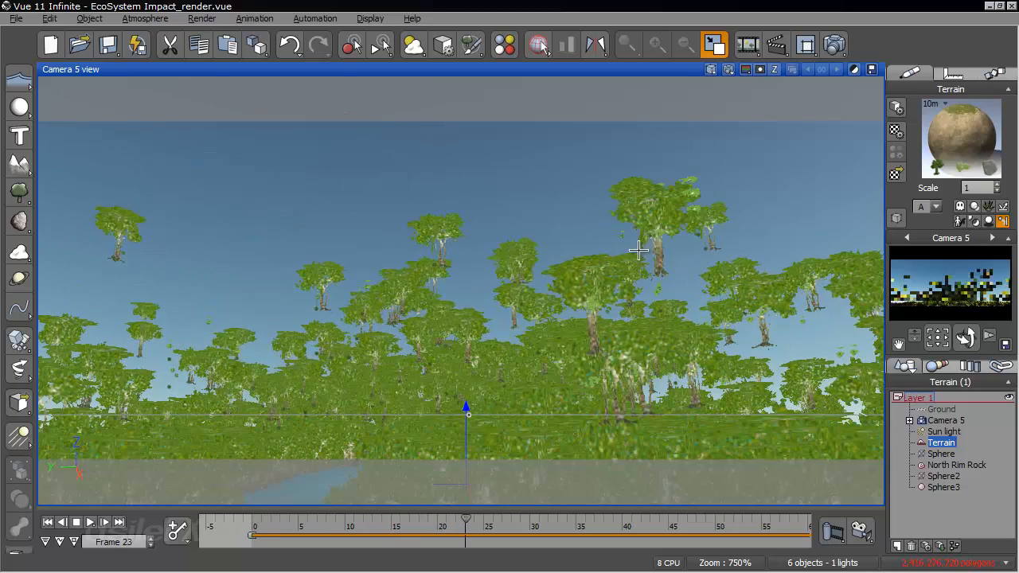
right_click_drag(578, 284, 612, 471)
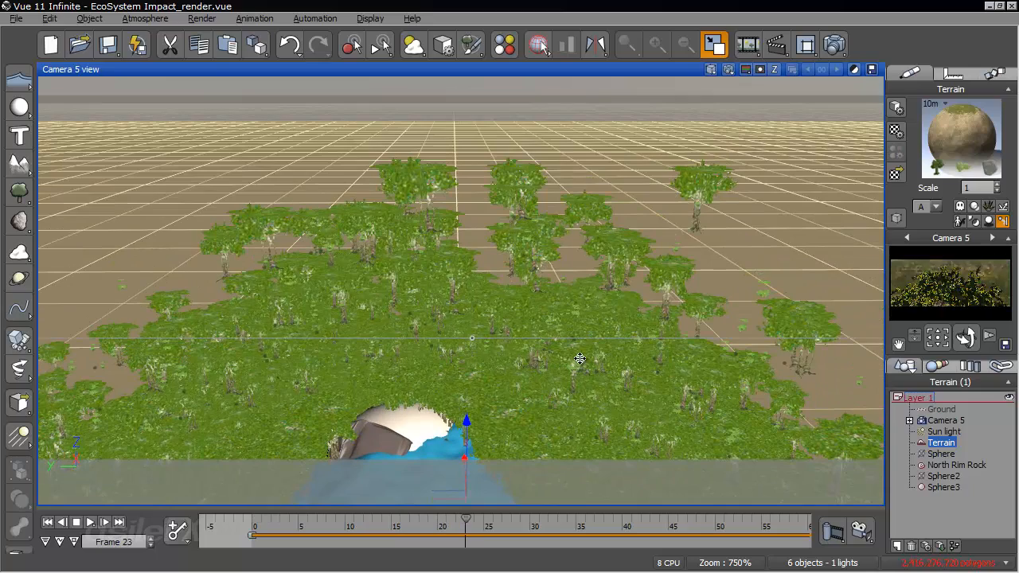
- Set the maximum rotation angle of the terrain's Rock and Grass eco EcoSystem instances to 0°
right_click_drag(518, 353, 225, 263)
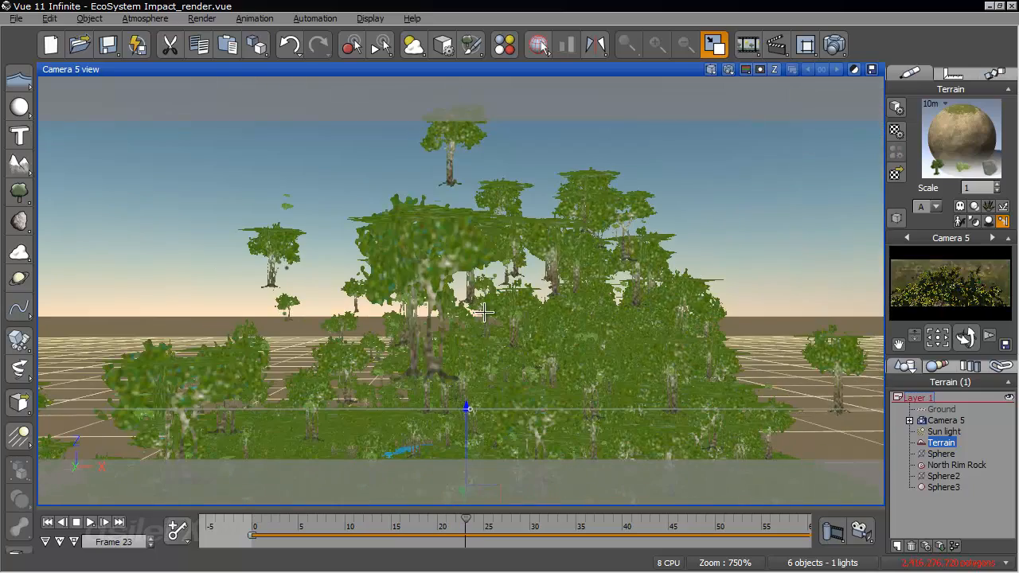
right_click(968, 131)
left_click(931, 137)
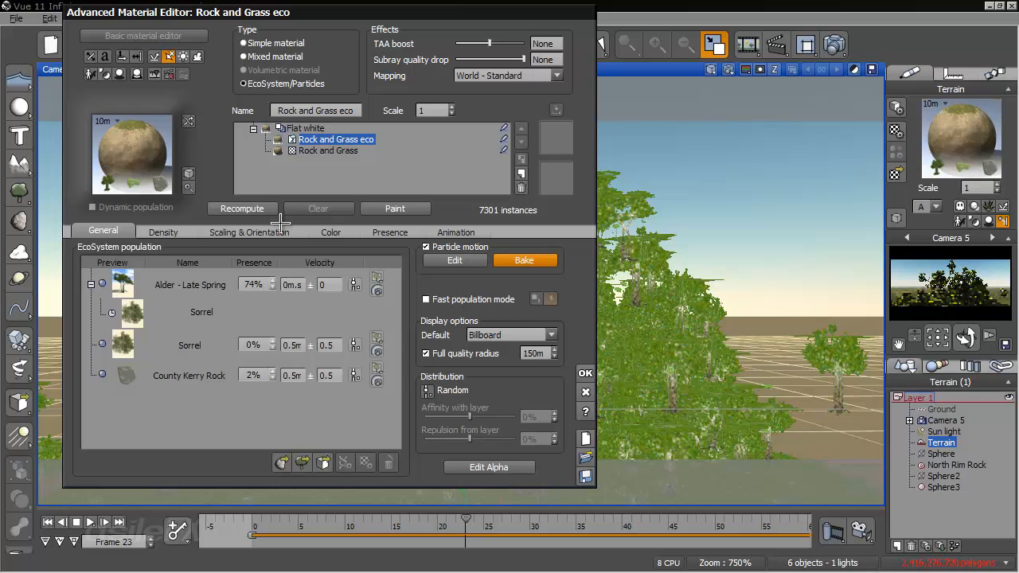
left_click(182, 232)
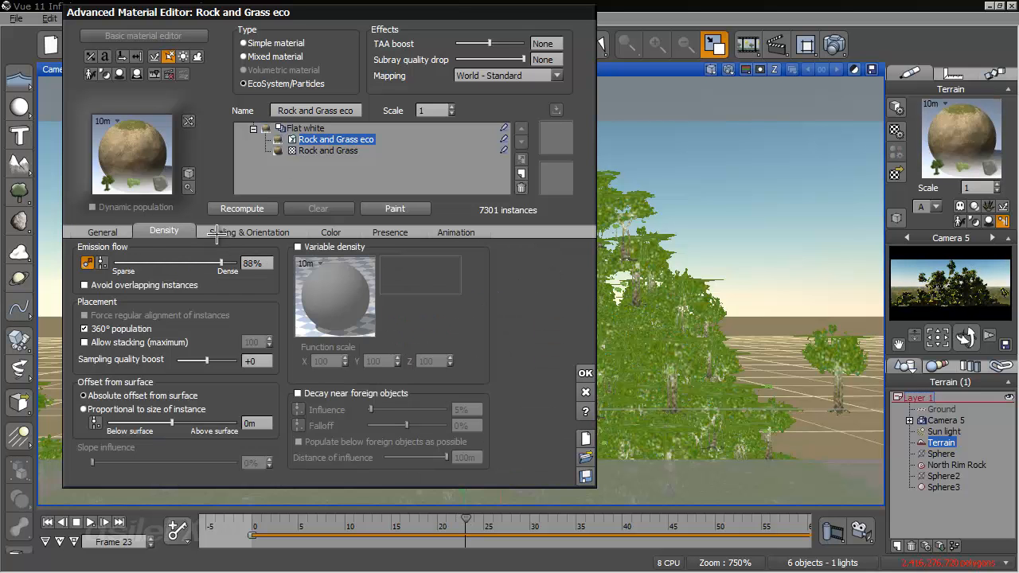
left_click(216, 234)
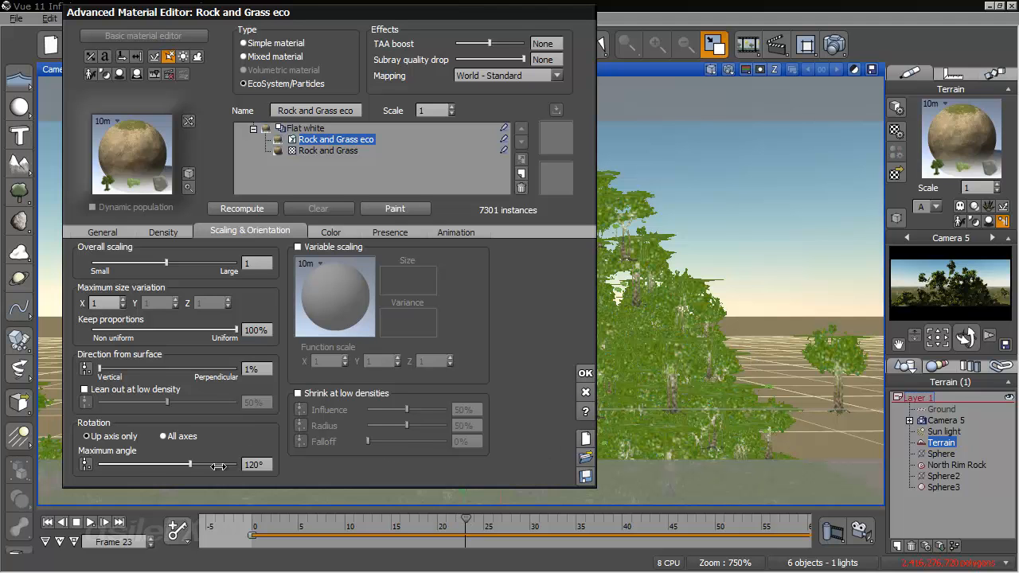
left_click_drag(216, 465, 99, 464)
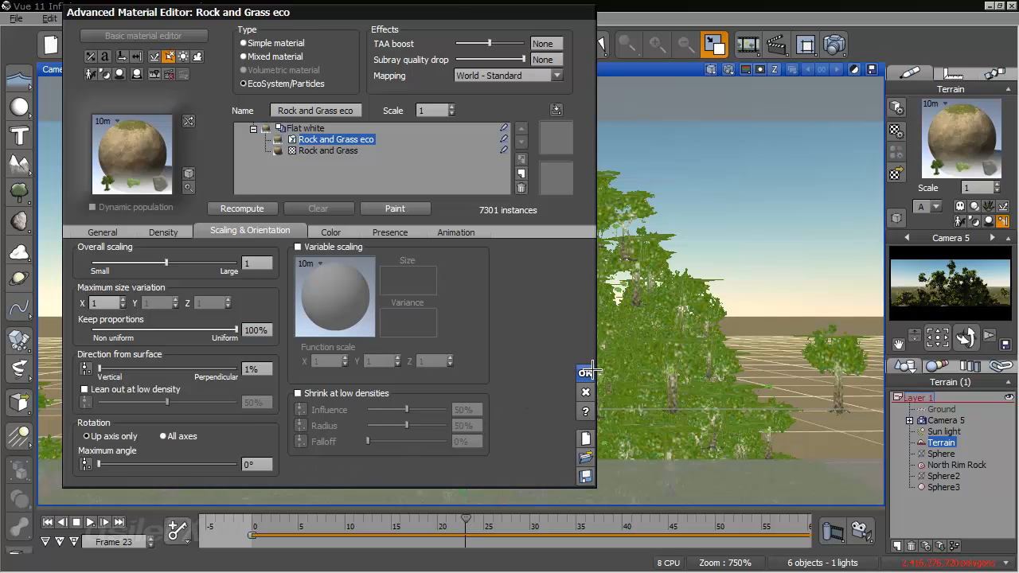
left_click(590, 372)
- Examine the simulation from frame 0 to 24 from several angles and review the EcoSystem material's scaling and orientation settings
left_click(48, 522)
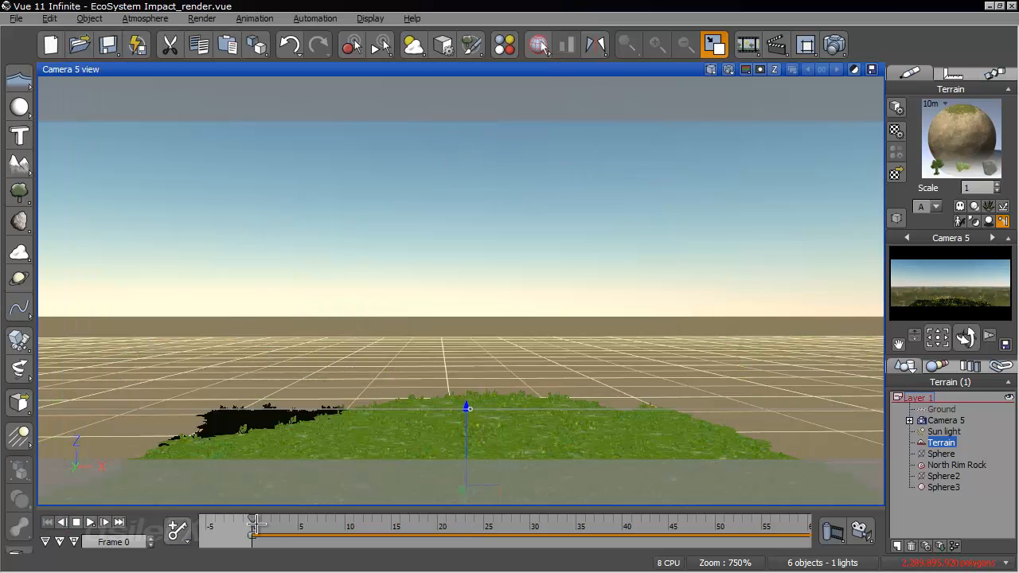
left_click_drag(262, 522, 474, 523)
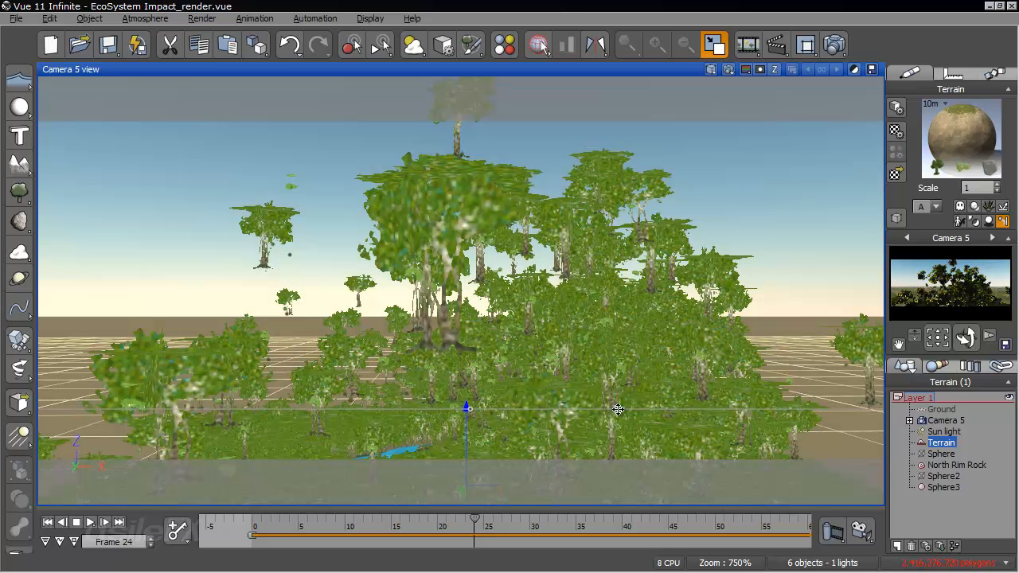
right_click_drag(575, 374, 651, 384)
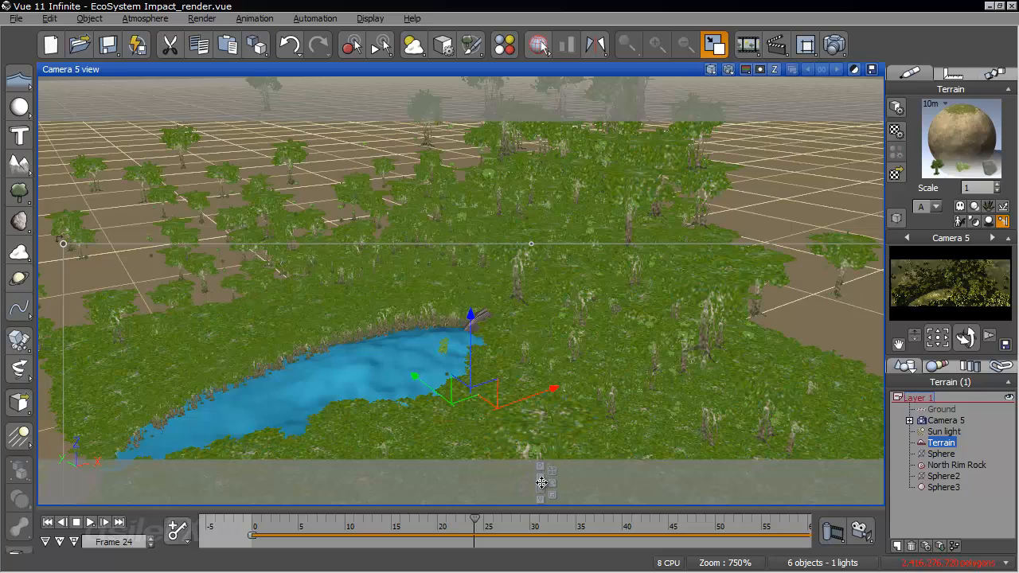
right_click_drag(558, 391, 615, 317)
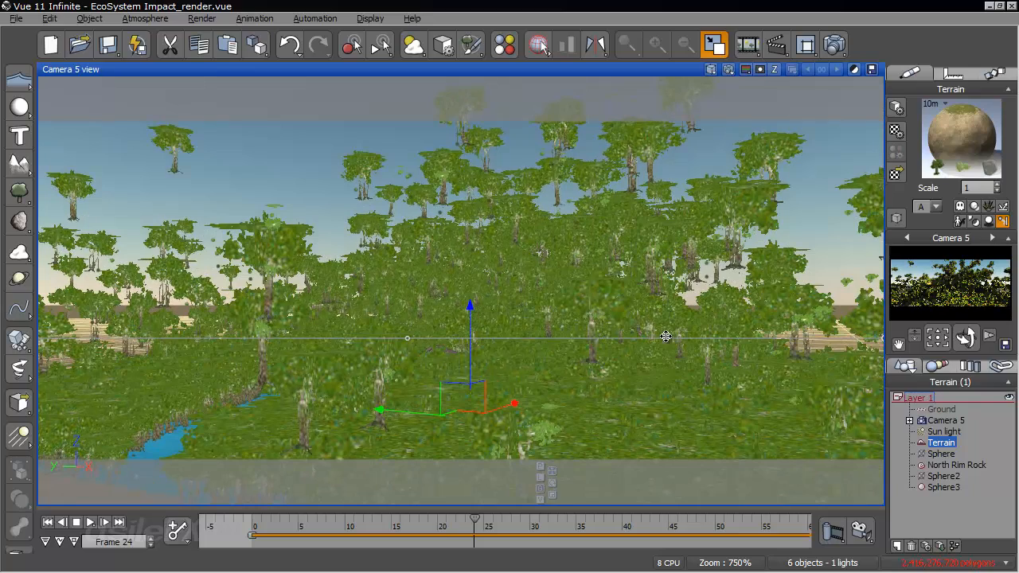
right_click_drag(677, 317, 693, 364)
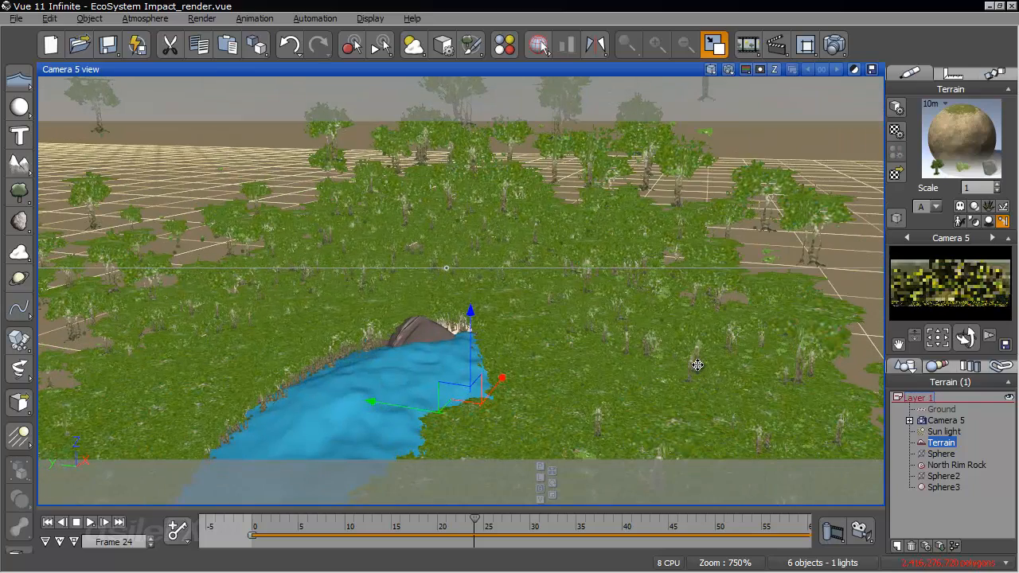
right_click(996, 150)
left_click(868, 157)
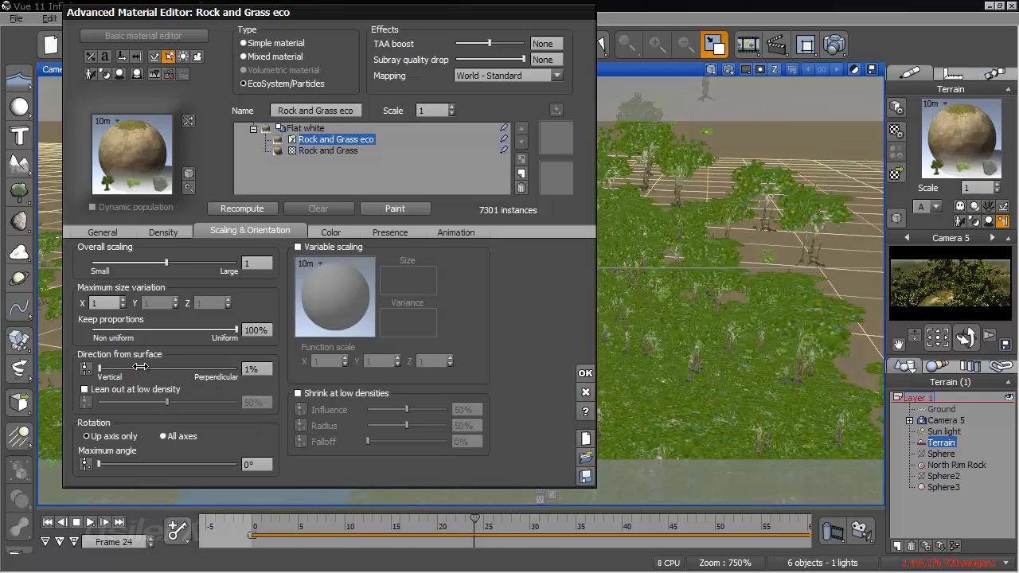
left_click(585, 372)
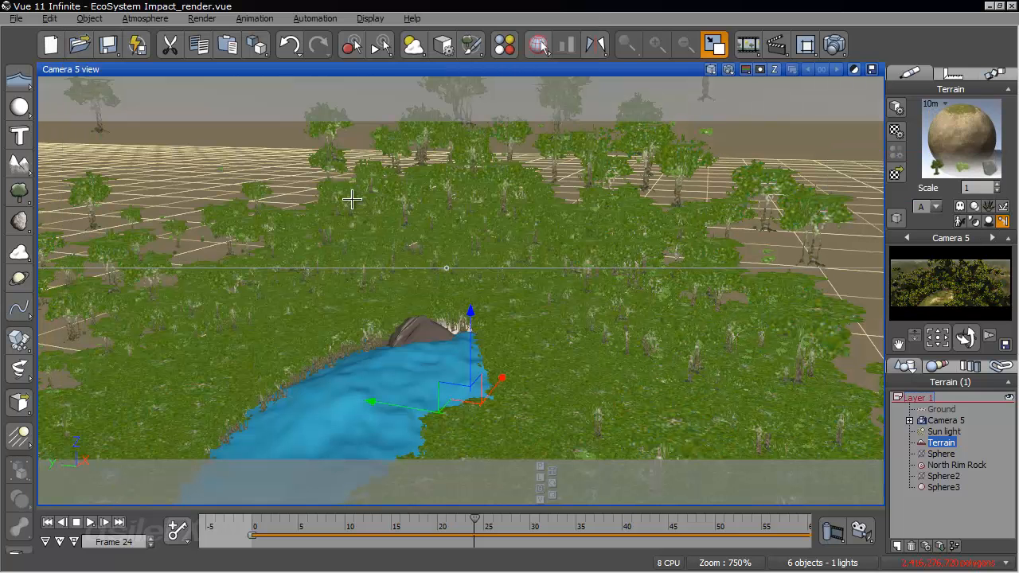
left_click_drag(965, 339, 827, 358)
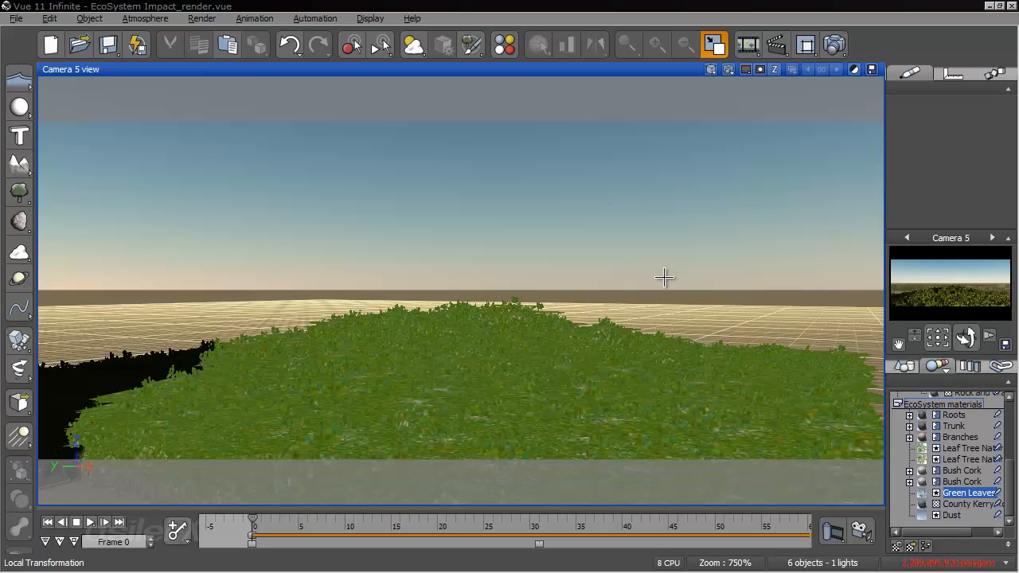
- Delete the Sphere3 object from the scene
left_click(952, 449)
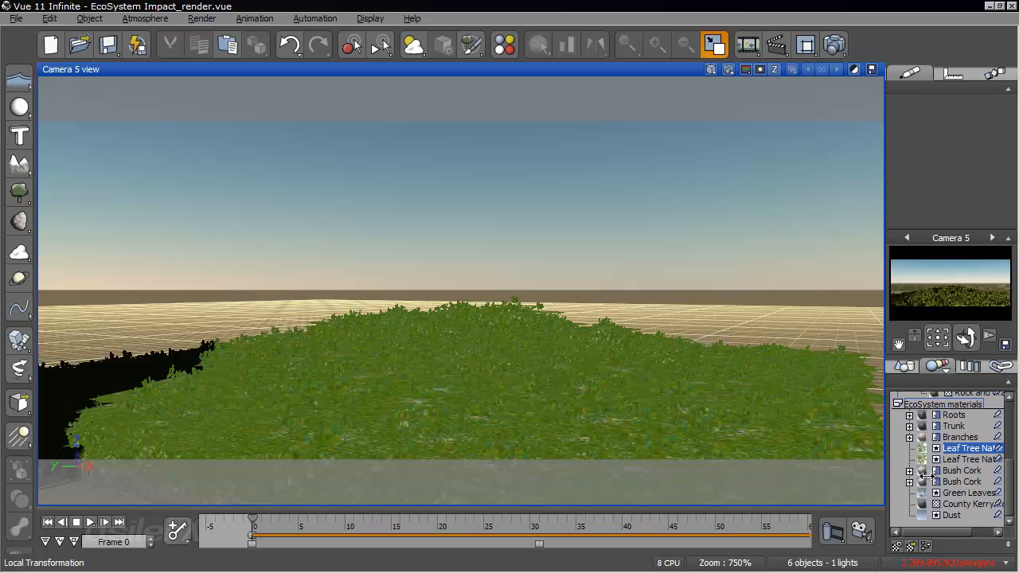
right_click(954, 449)
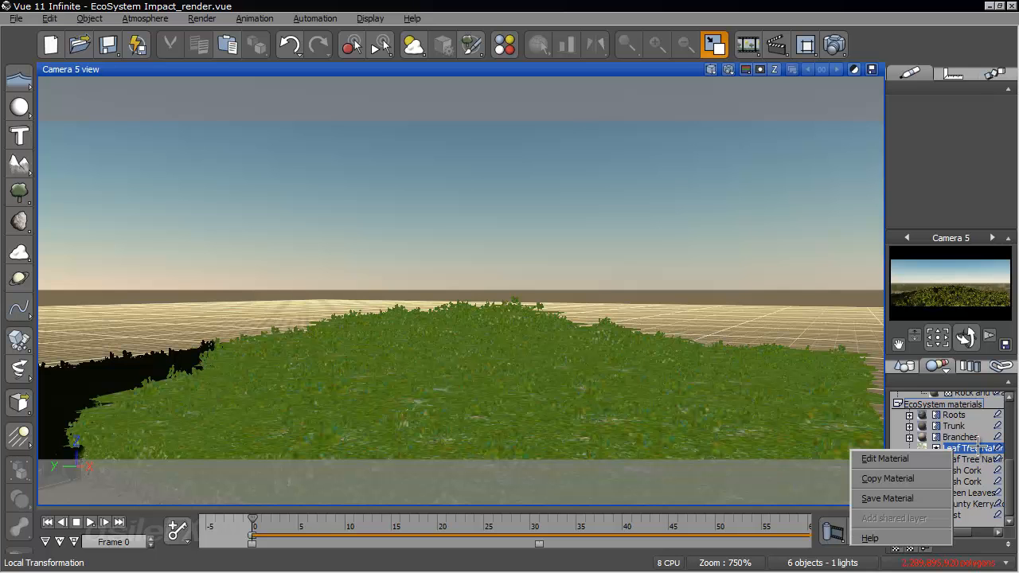
left_click(904, 365)
left_click(945, 476)
left_click(945, 487)
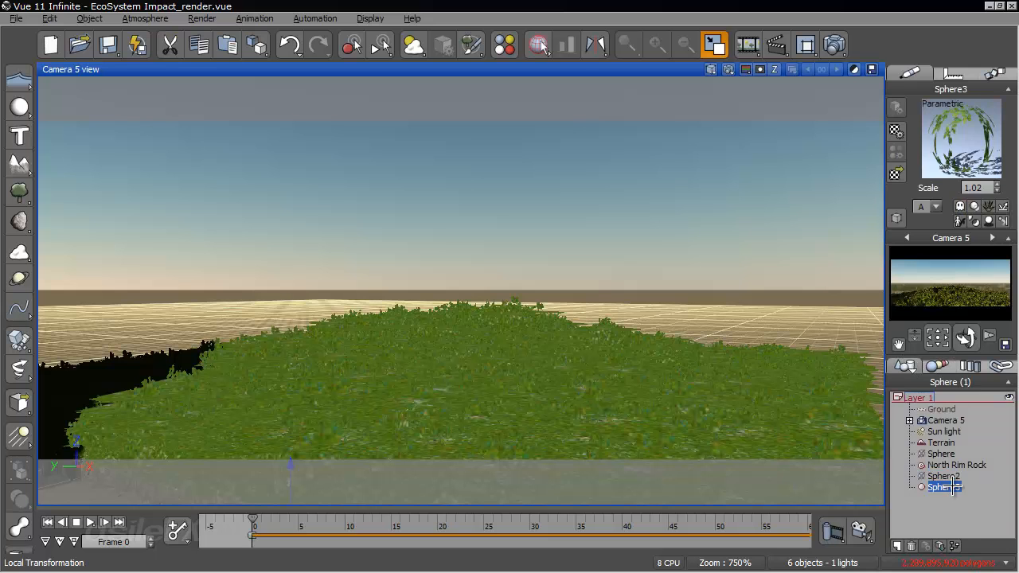
key("Delete")
- Enlarge the material list previews and copy the first Leaf Tree Natural. material from the EcoSystem materials
left_click(937, 366)
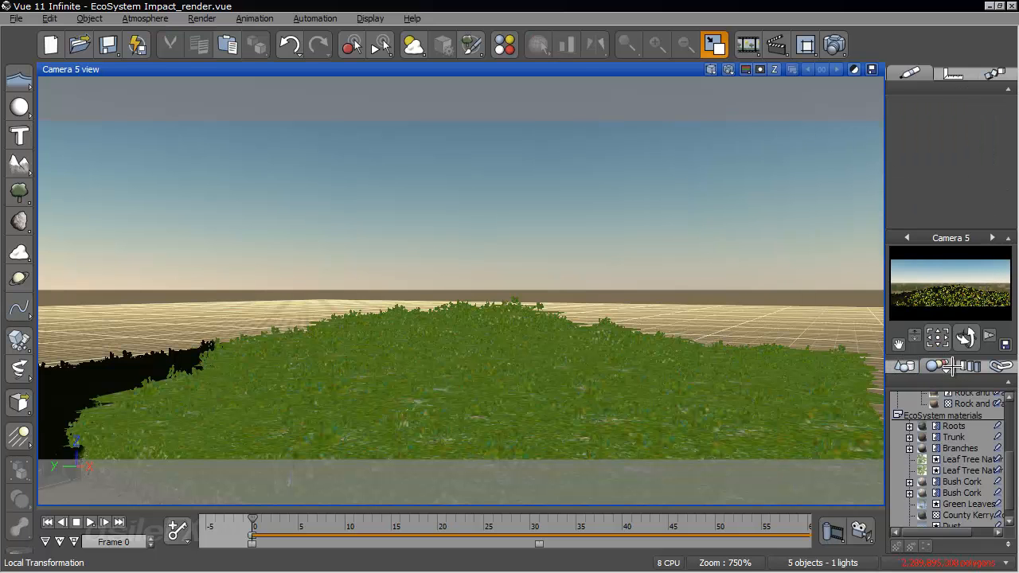
left_click(964, 460)
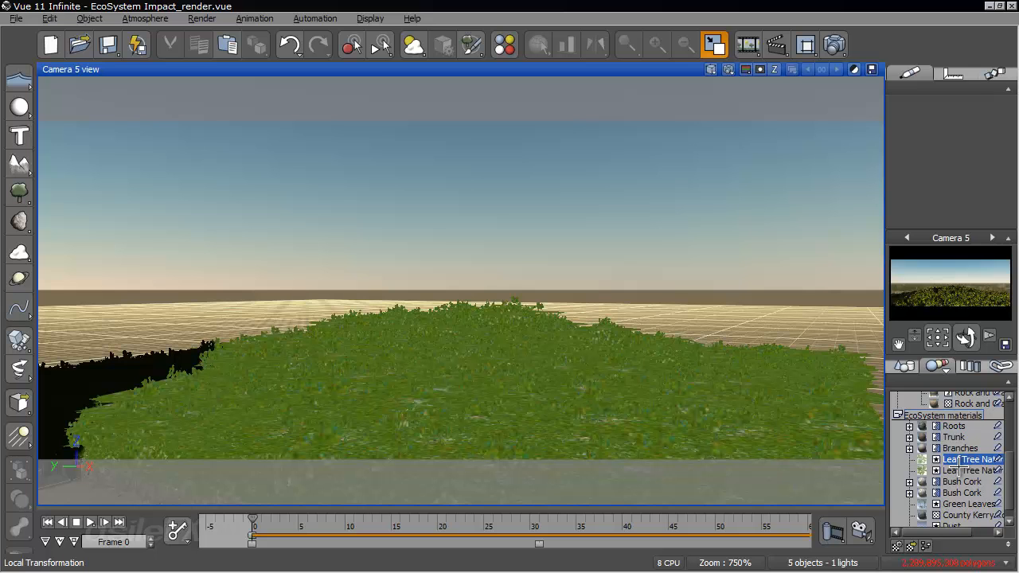
left_click(1008, 544)
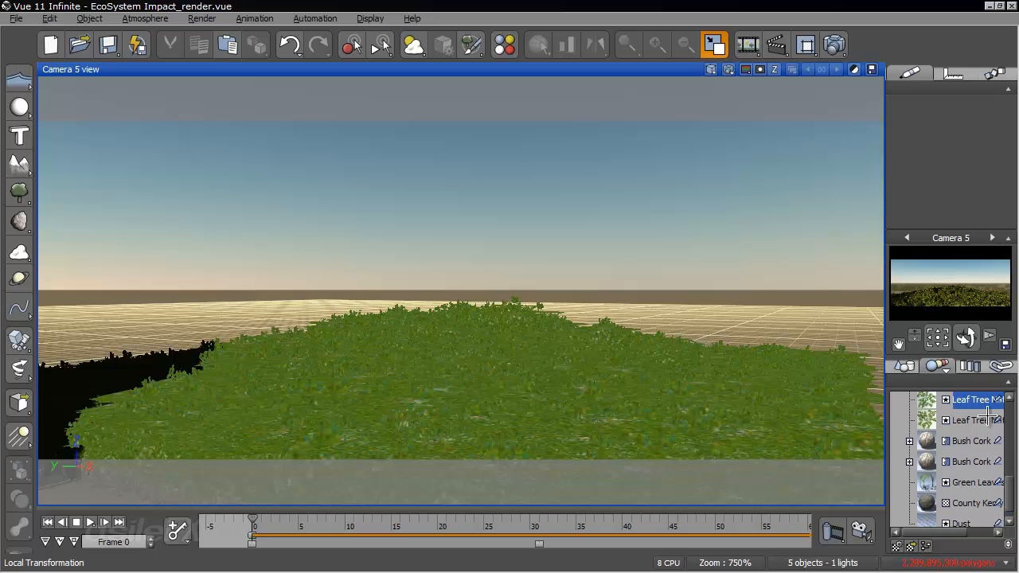
right_click(971, 401)
left_click(964, 430)
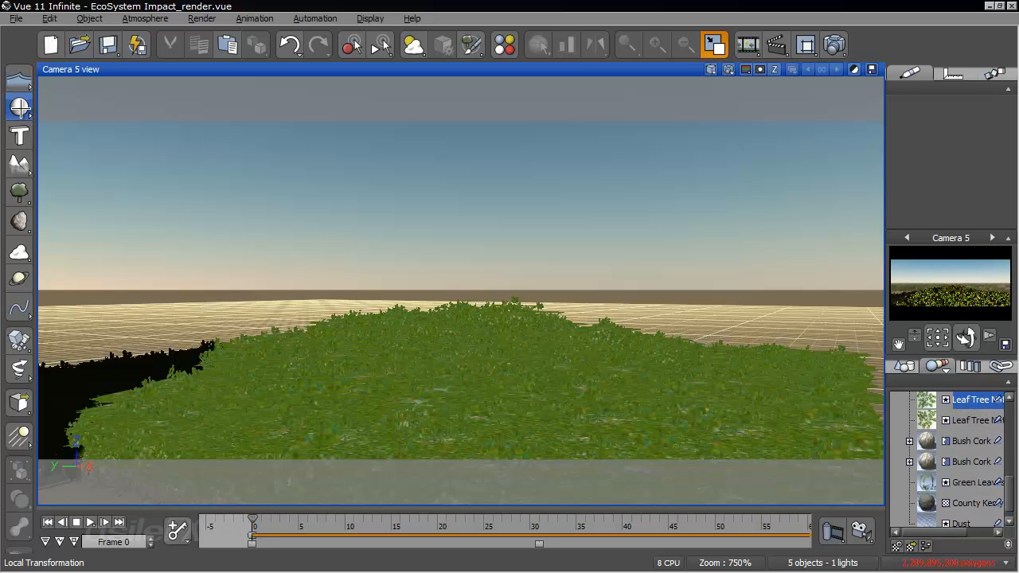
- Create a new sphere and paste the copied Leaf Tree Natural. material onto it
left_click(20, 106)
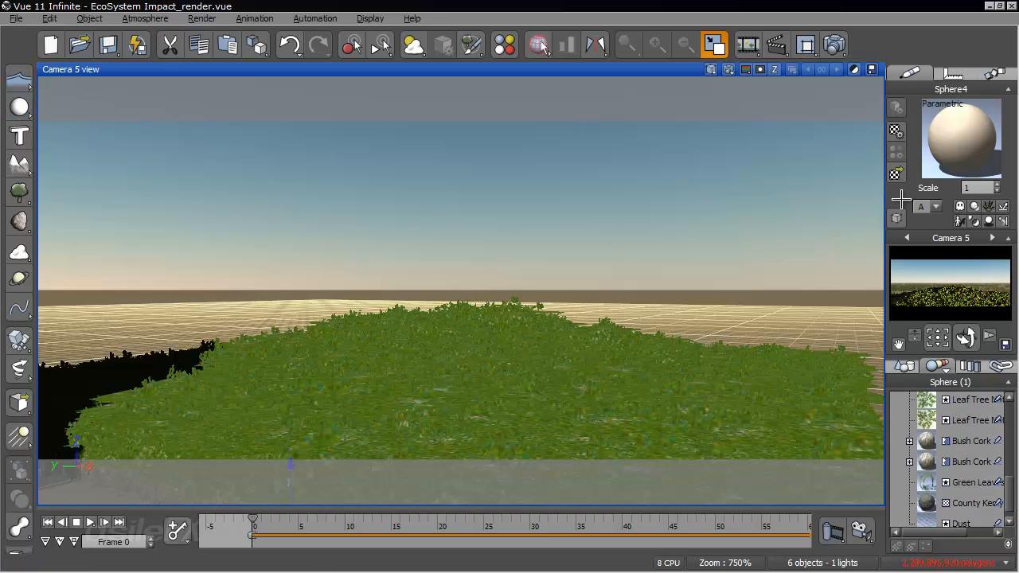
right_click(955, 135)
left_click(892, 169)
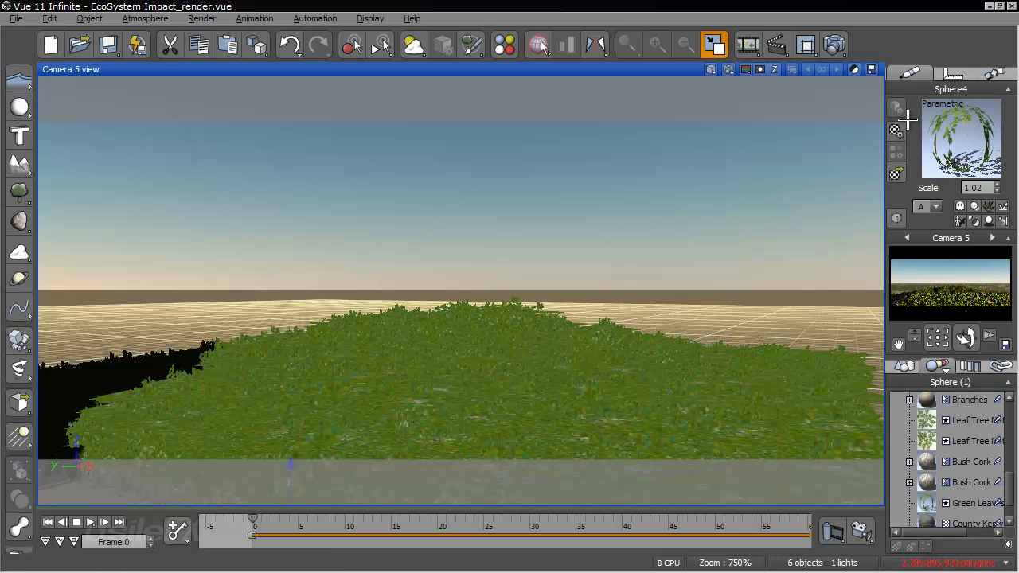
- Show the summary of scene materials and widen the material list, selecting the Green Leaves EcoSystem material
left_click(542, 48)
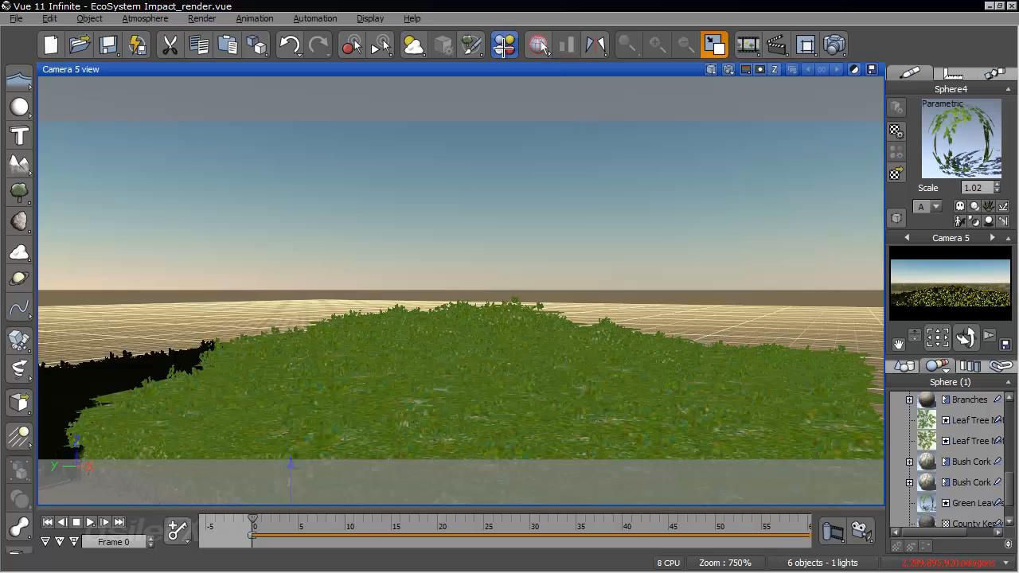
left_click_drag(472, 388, 222, 391)
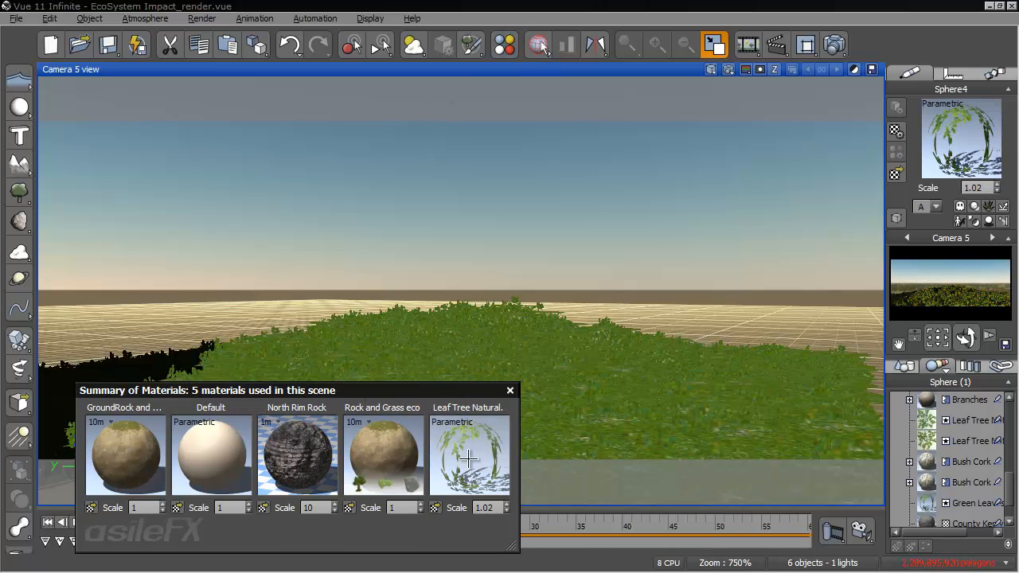
left_click_drag(464, 390, 426, 399)
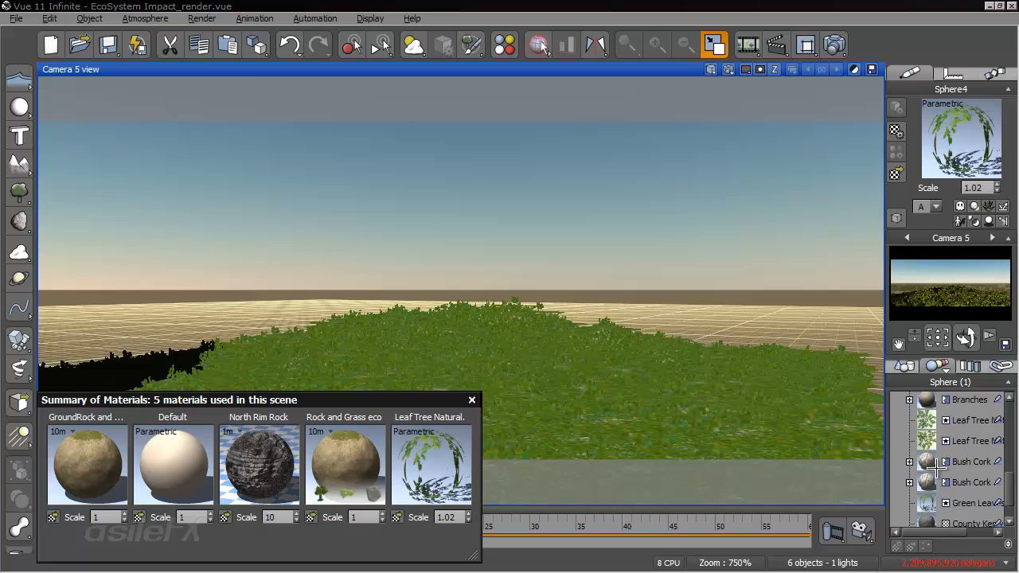
left_click_drag(1009, 484, 1009, 503)
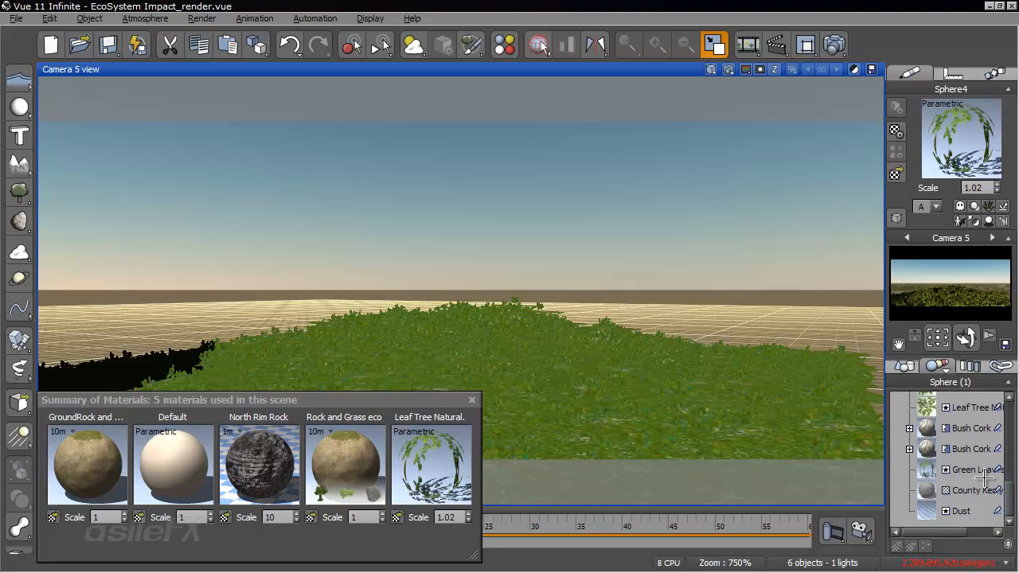
left_click(980, 470)
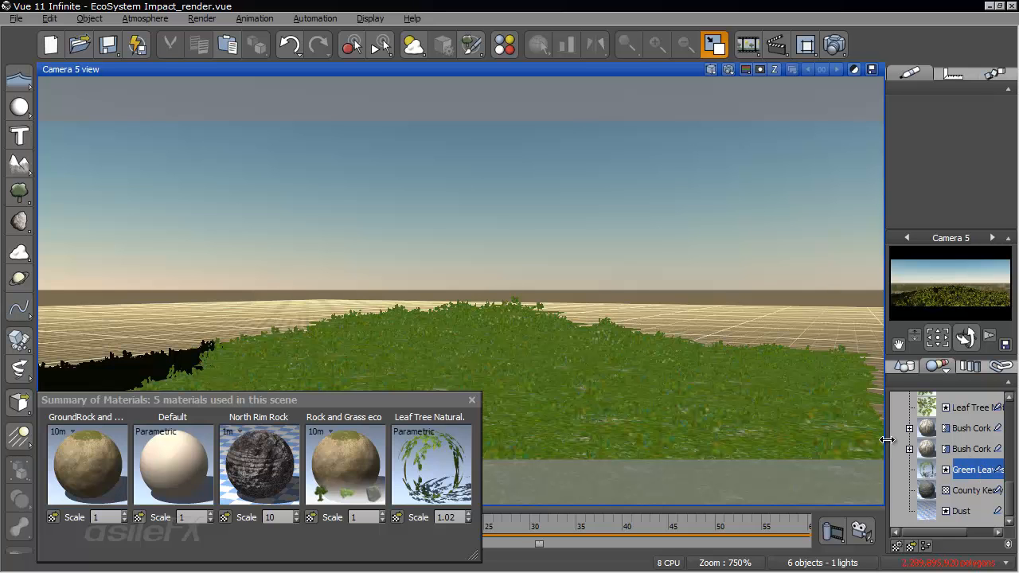
left_click_drag(886, 439, 848, 439)
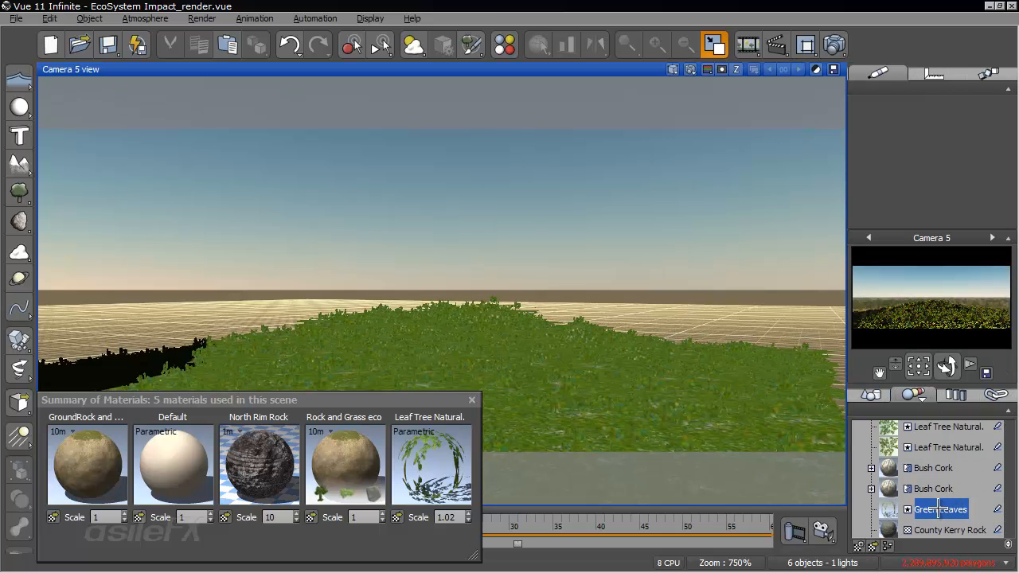
- Replace the Green Leaves EcoSystem material with the Leaf Tree Natural. material from the materials summary, then close the summary
double_click(941, 510)
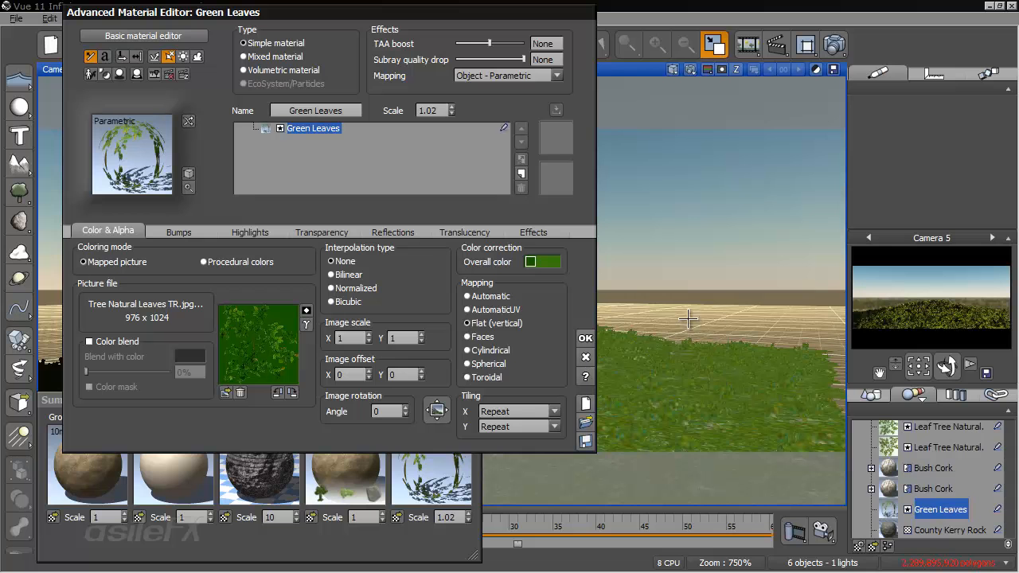
left_click_drag(583, 292, 586, 265)
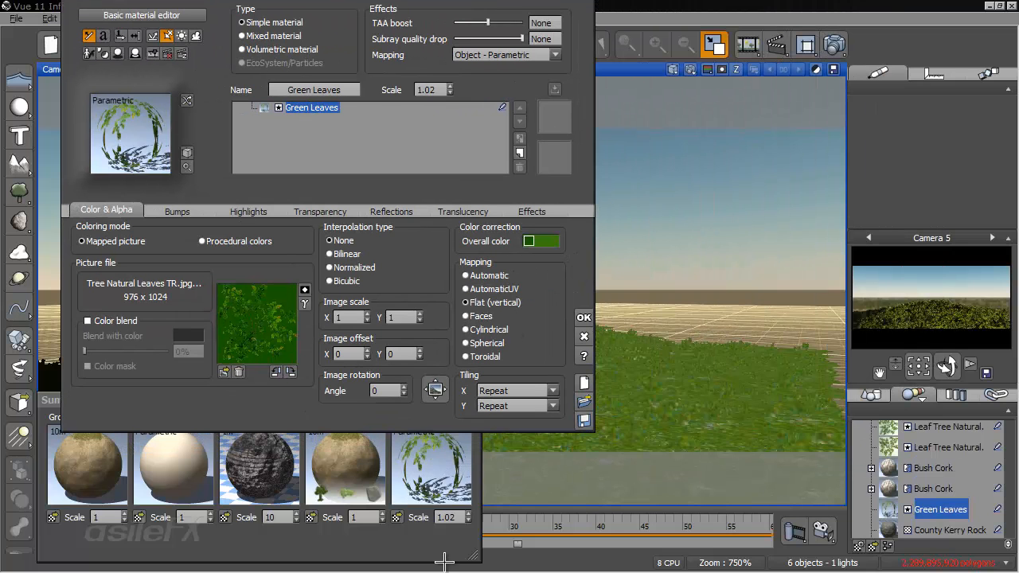
left_click_drag(443, 555, 448, 564)
left_click_drag(420, 462, 141, 149)
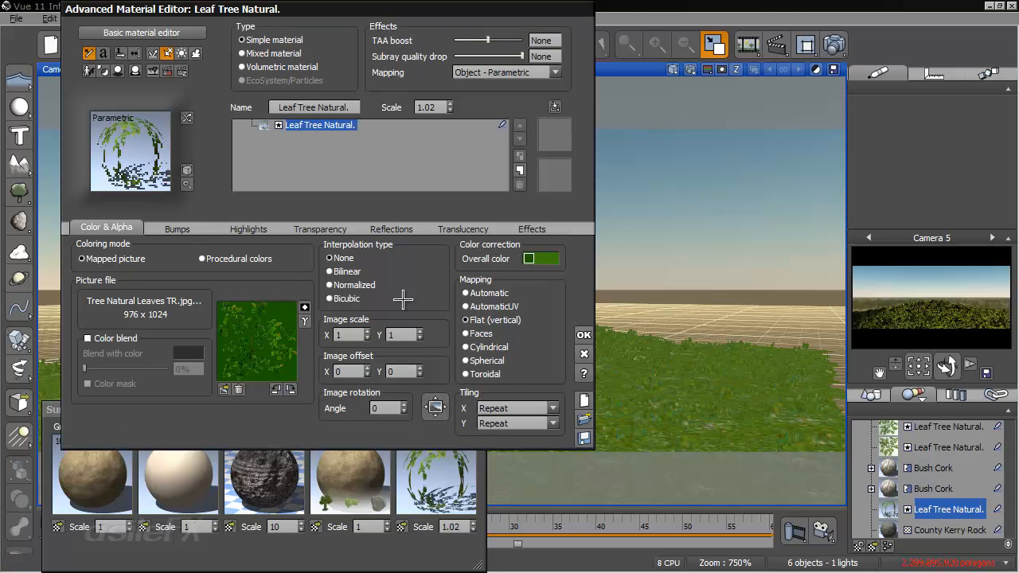
left_click(582, 333)
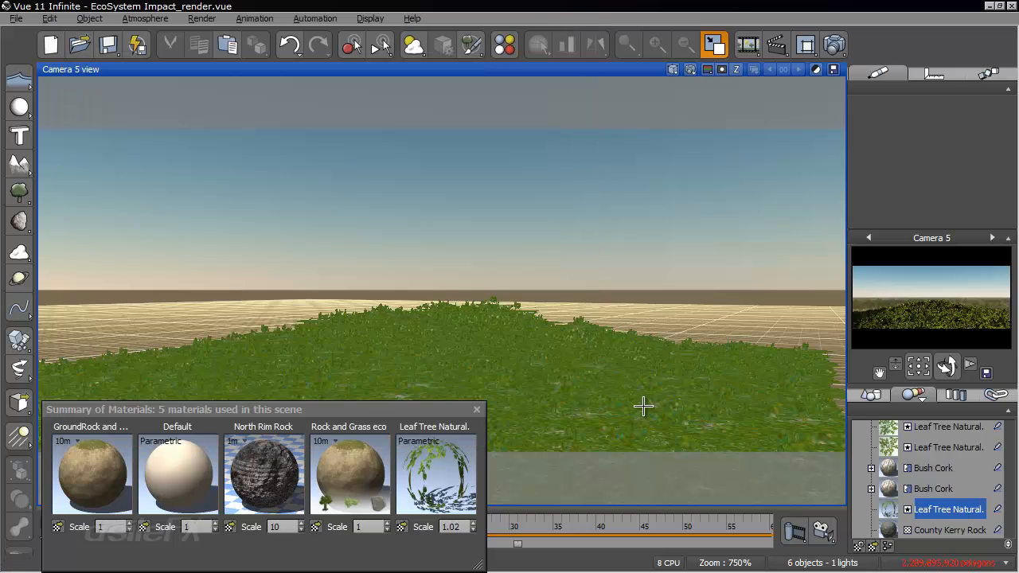
left_click(477, 409)
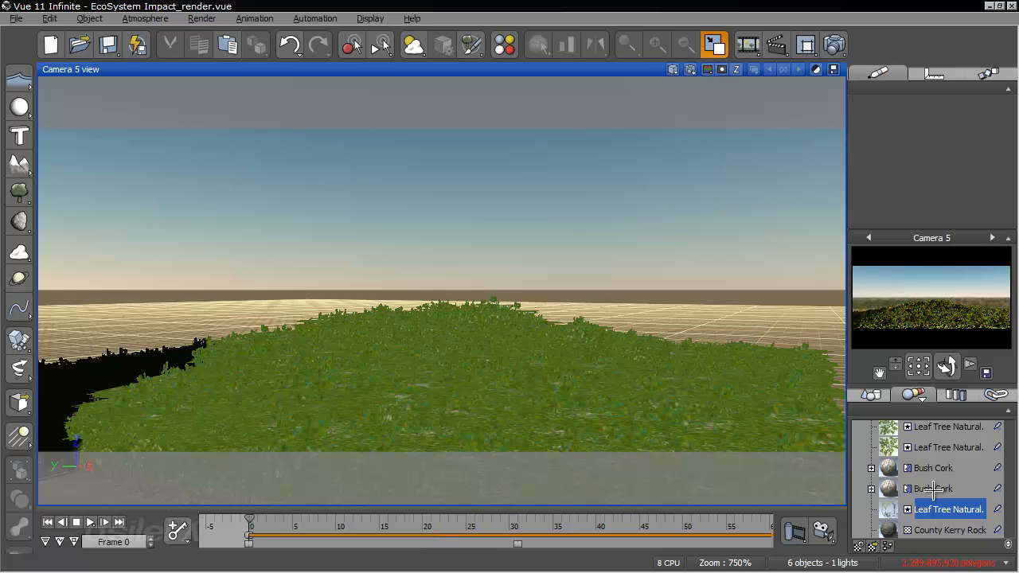
- Examine the settings of the Leaf Tree Natural. material directly above the Bush Cork entries, then close its editor without applying changes
double_click(889, 447)
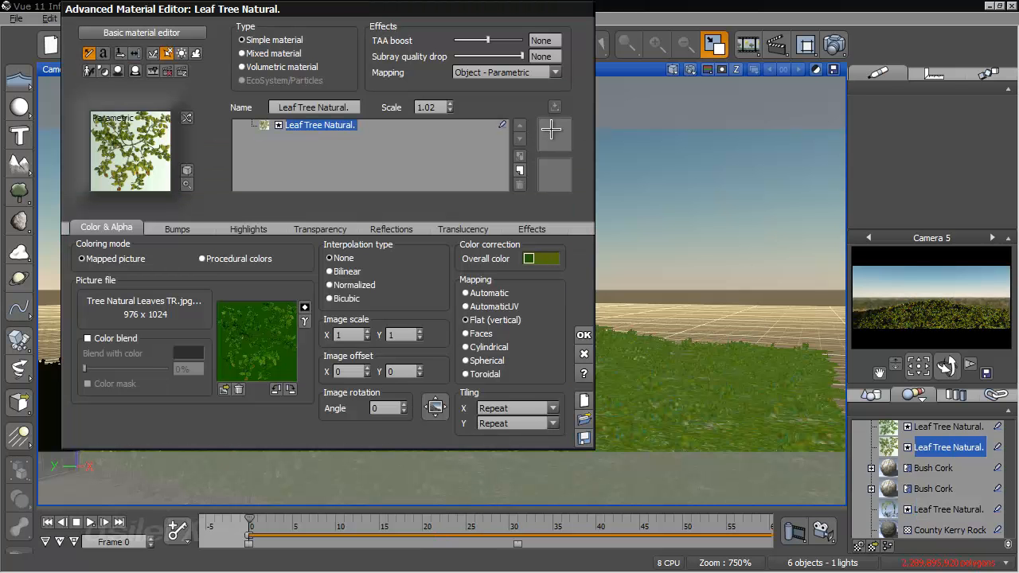
left_click_drag(558, 105, 570, 97)
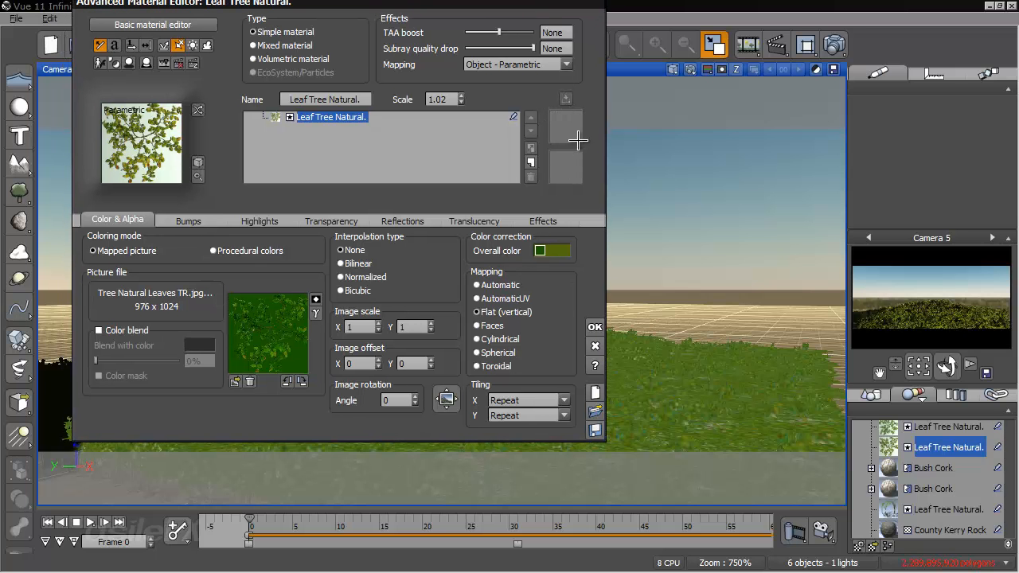
left_click(595, 346)
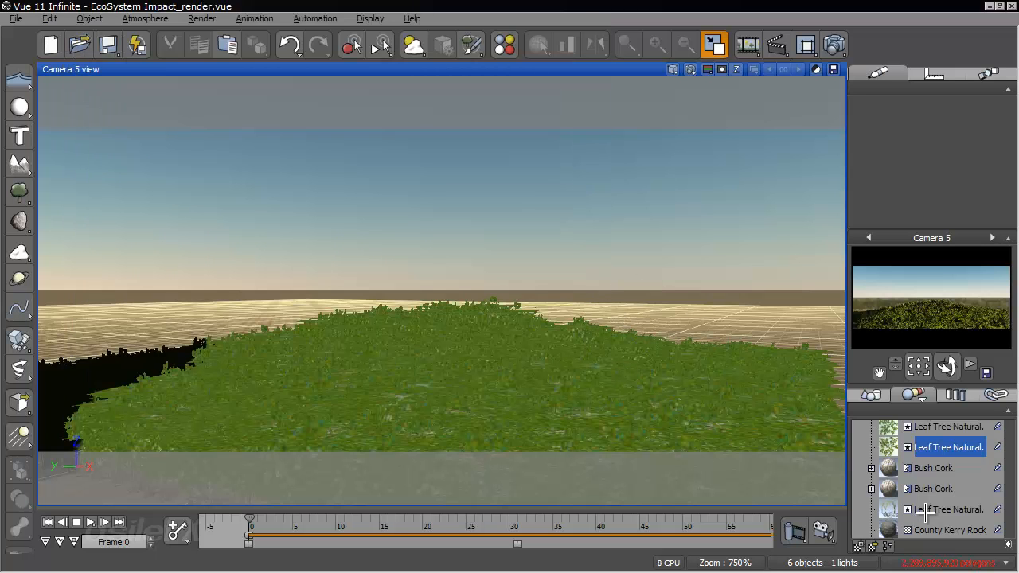
- Copy the Leaf Tree Natural. material directly above the Bush Cork entries and slightly widen the Camera 5 view
right_click(925, 447)
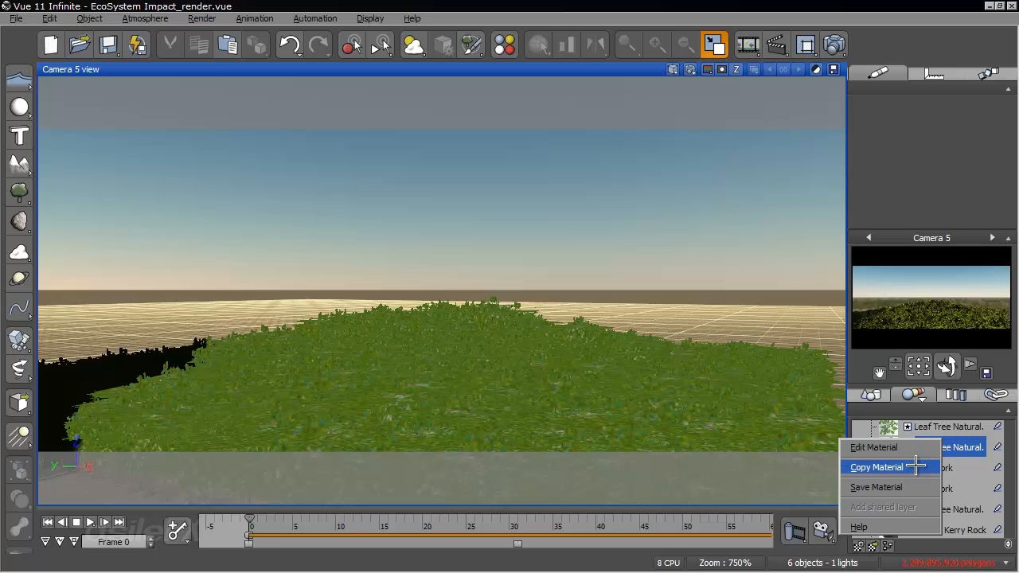
left_click(915, 468)
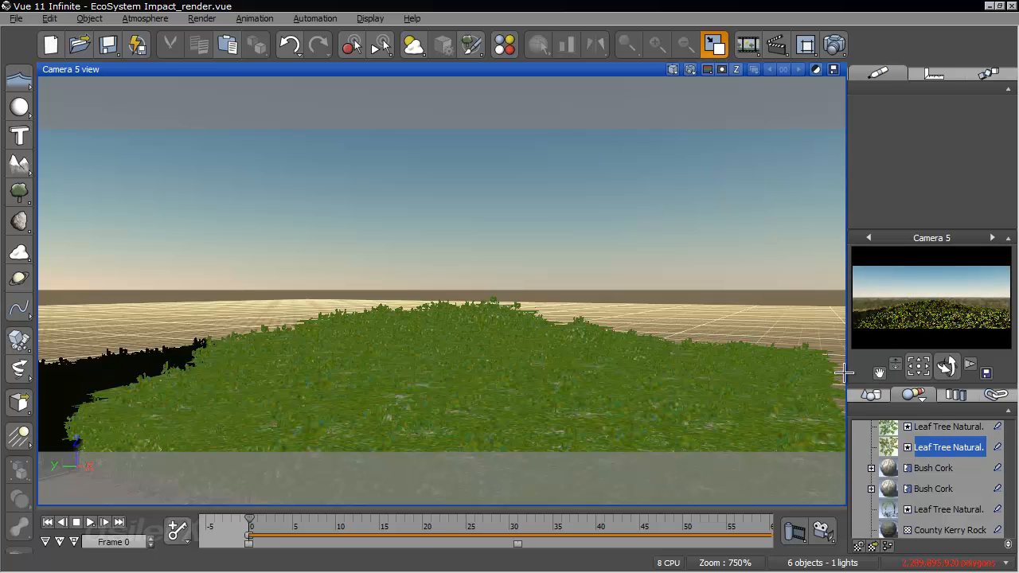
left_click_drag(846, 372, 854, 373)
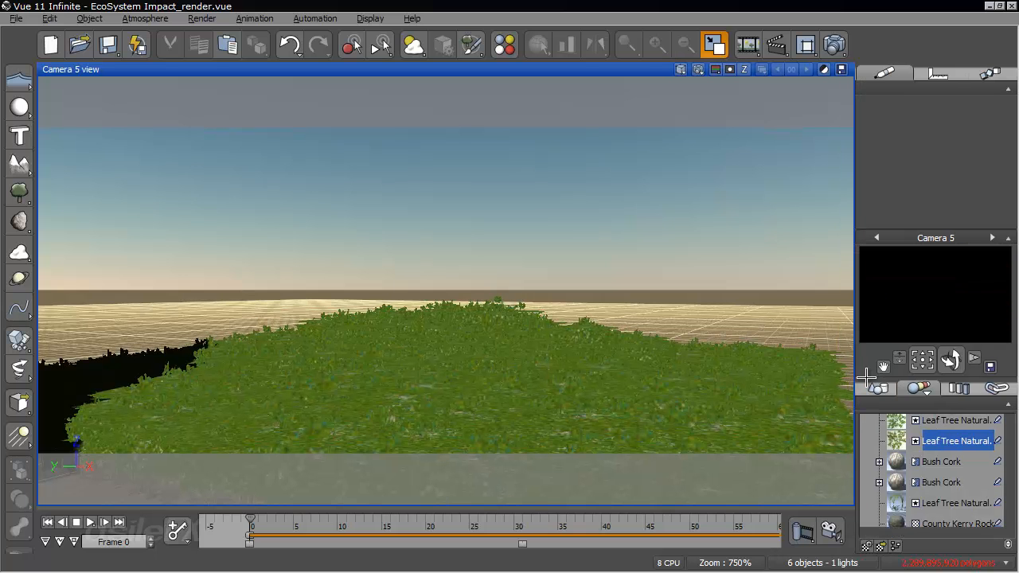
- Show the summary of scene materials and review the settings of the Leaf Tree Natural. material below the Bush Cork entries
left_click(484, 48)
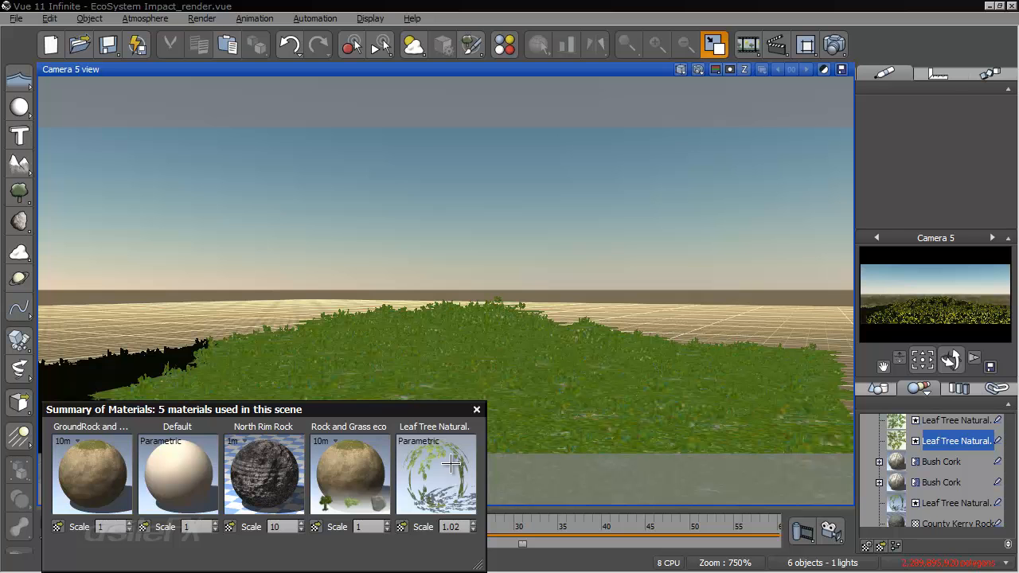
double_click(927, 503)
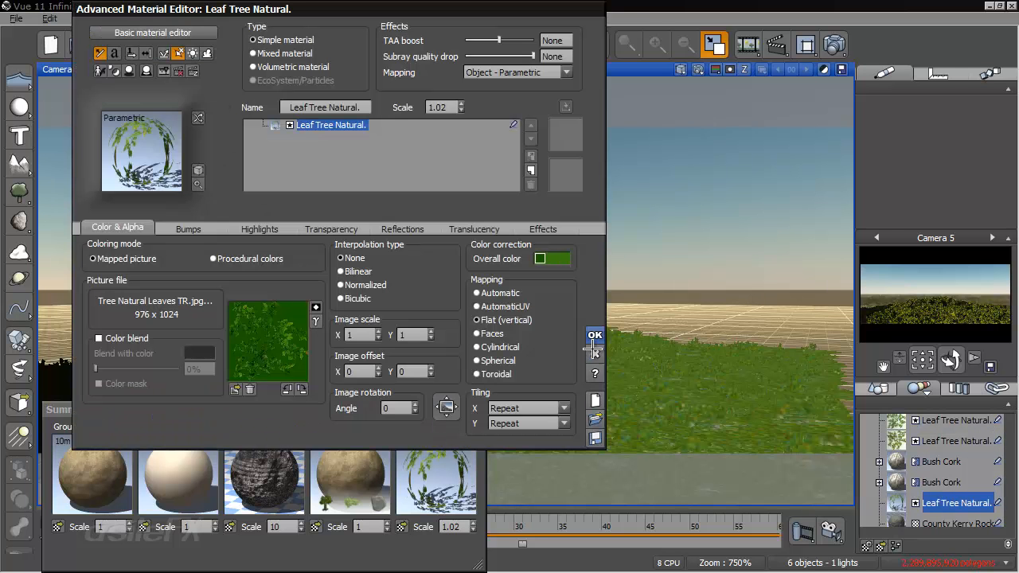
left_click(595, 335)
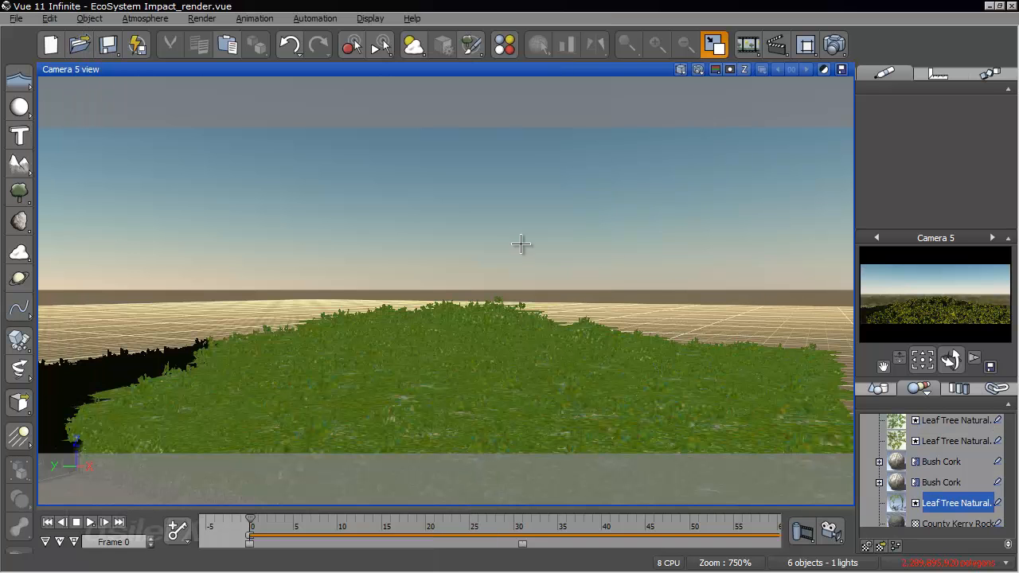